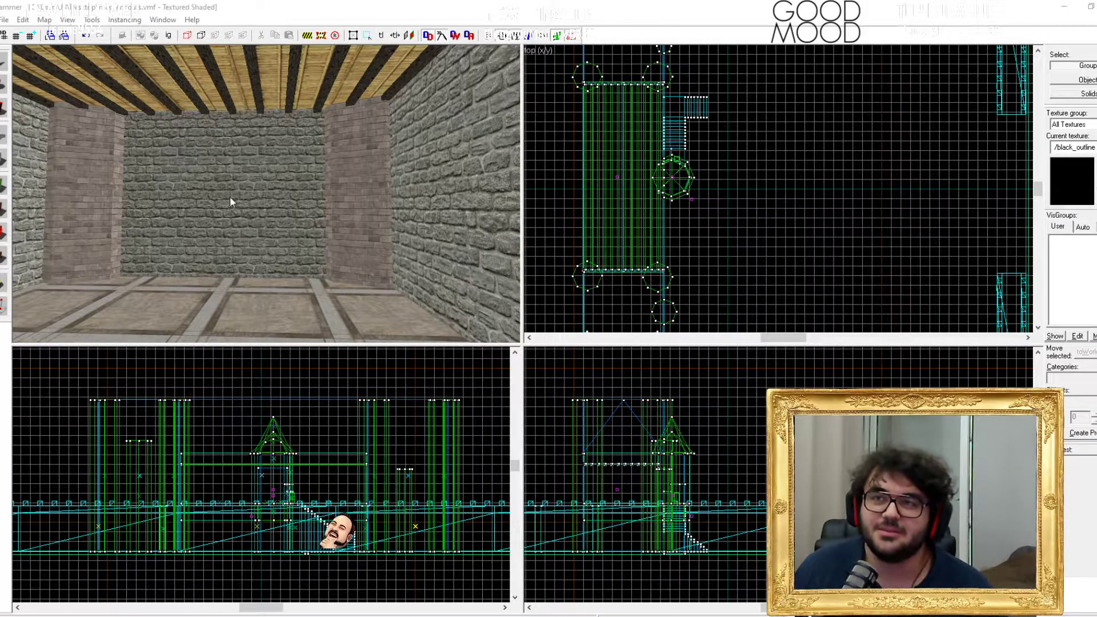
Step: Fly the 3D camera around the room toward the corner pillar and ceiling beams
left_click(206, 4)
key("z")
mouse_move(266, 194)
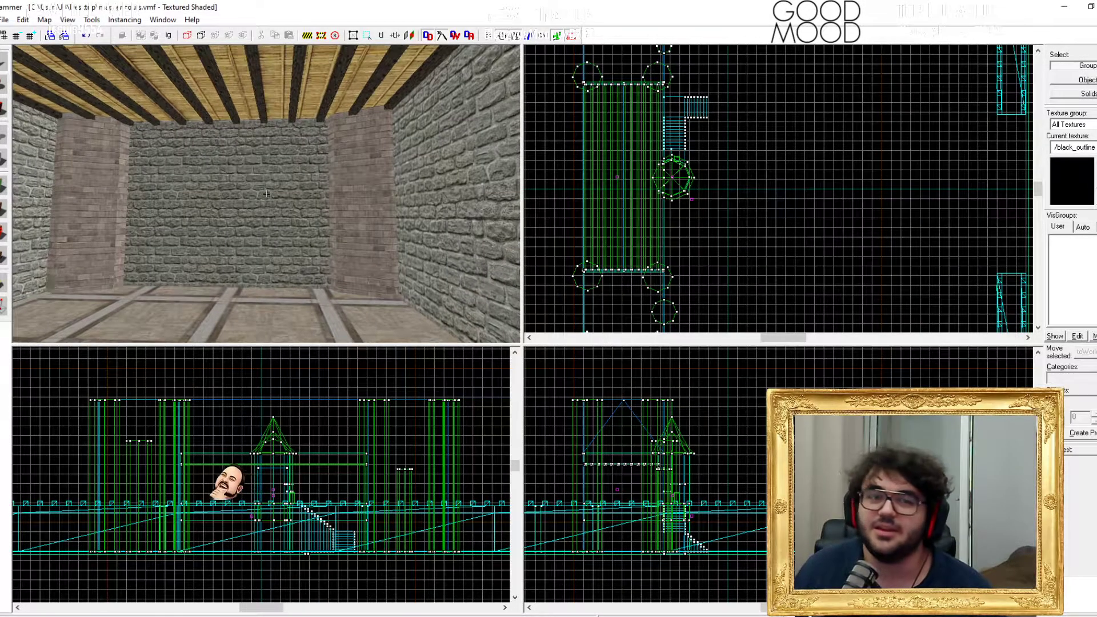
key("w")
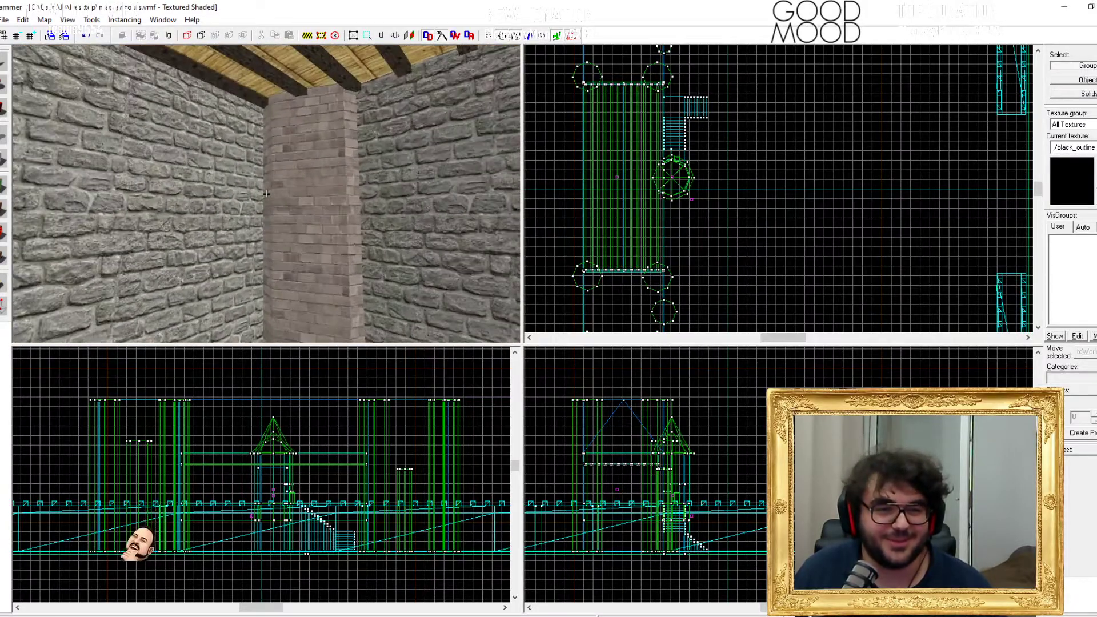
key("s")
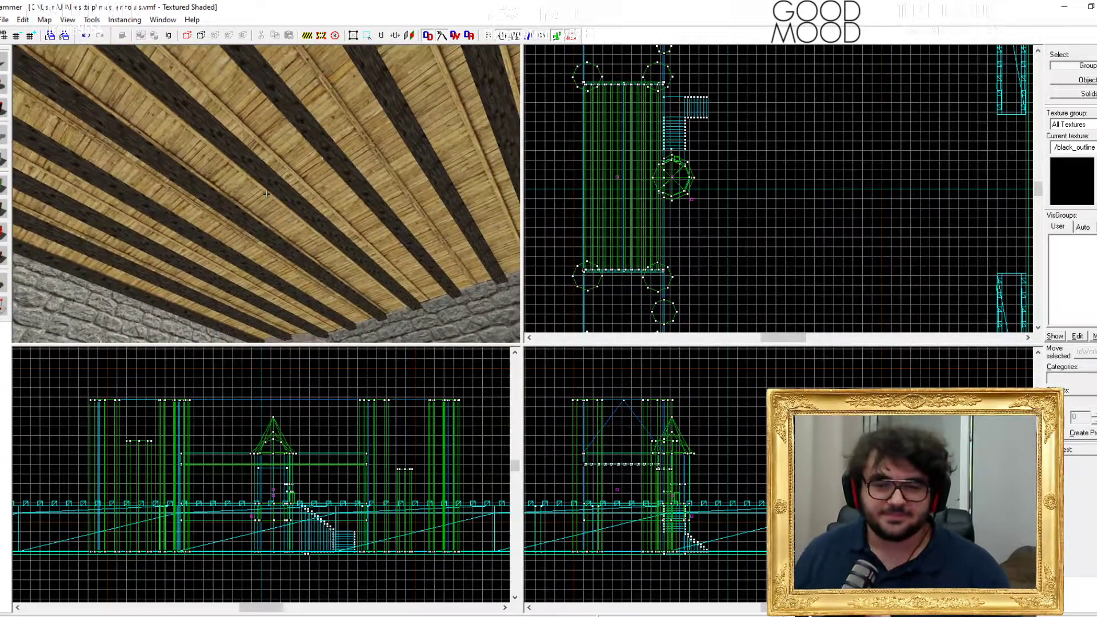
left_click_drag(266, 193, 266, 193)
Step: Move up under the ceiling beams, select them and open their Object Properties
key("w")
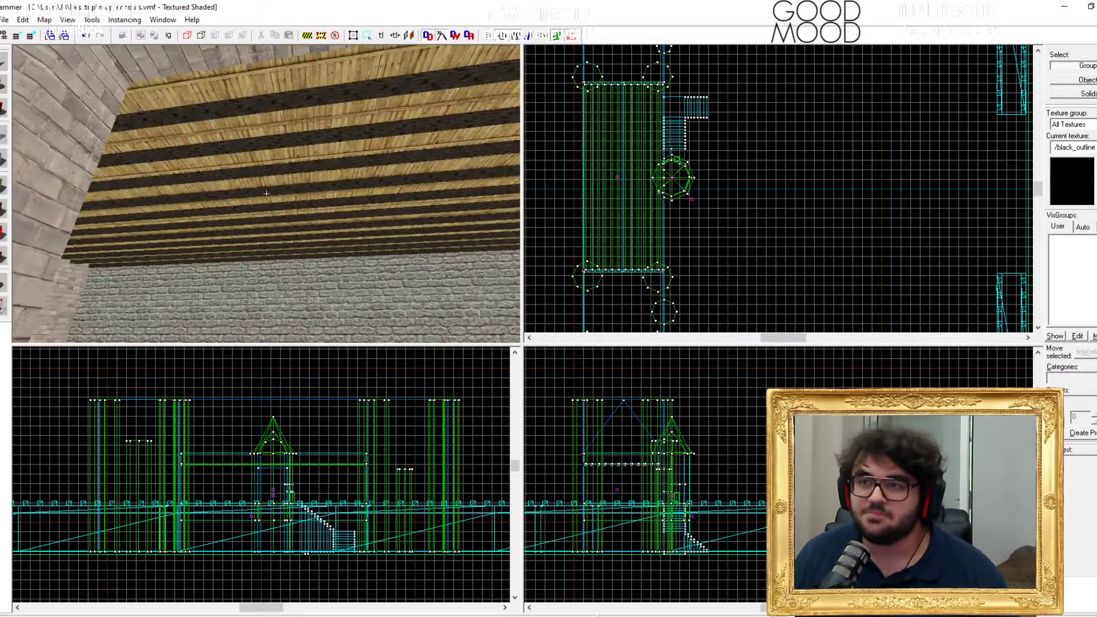
left_click_drag(266, 194, 267, 194)
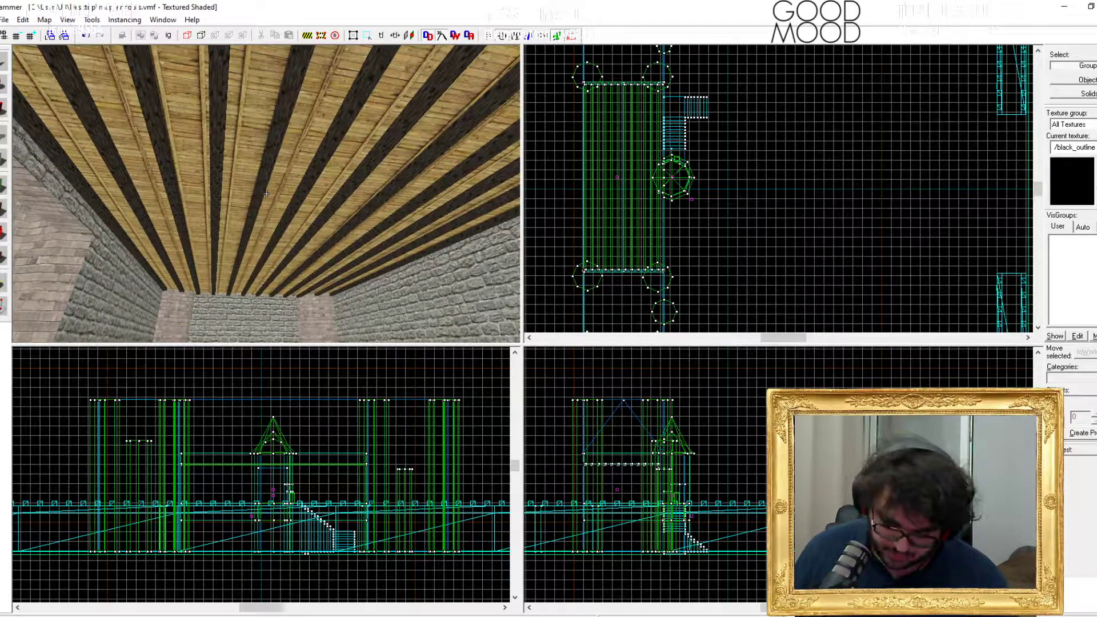
key("d")
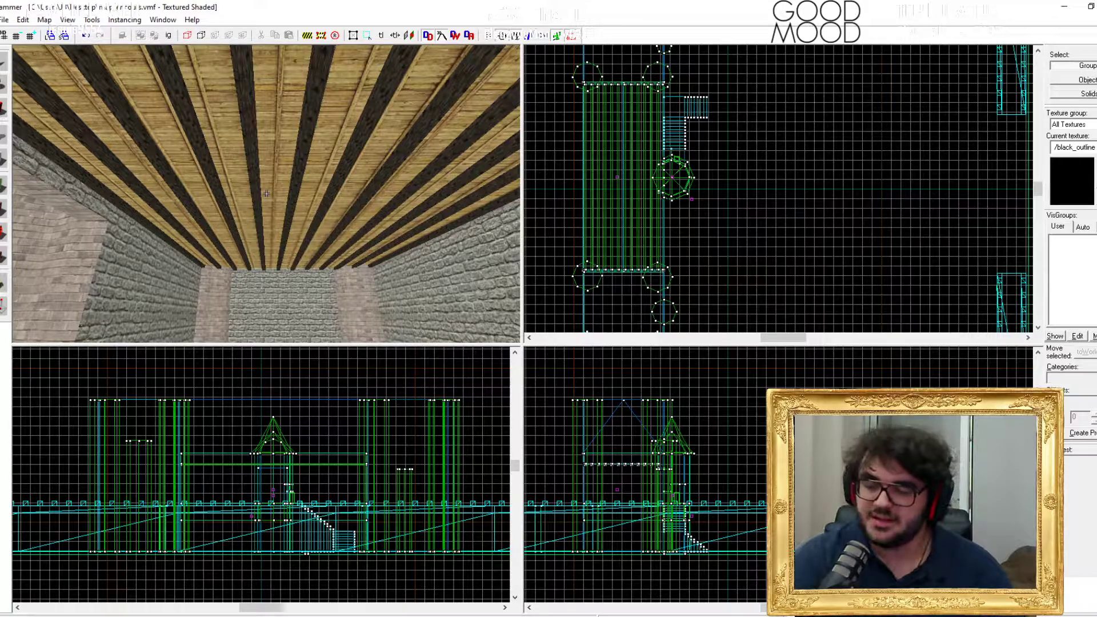
left_click_drag(266, 194, 266, 194)
key("w")
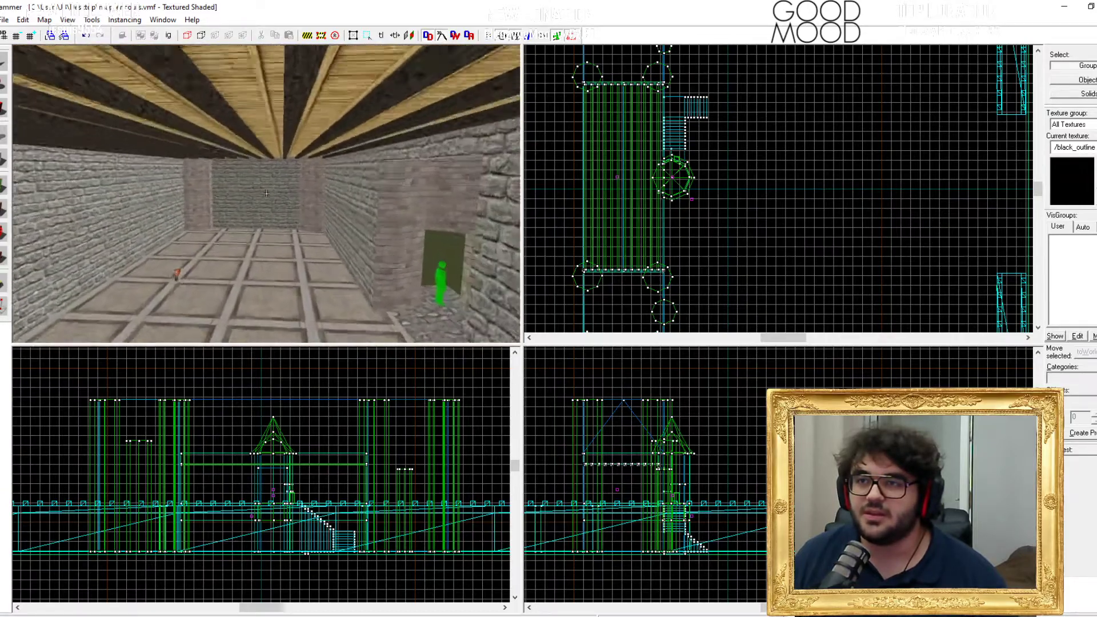
left_click(270, 157)
key("ctrl+t")
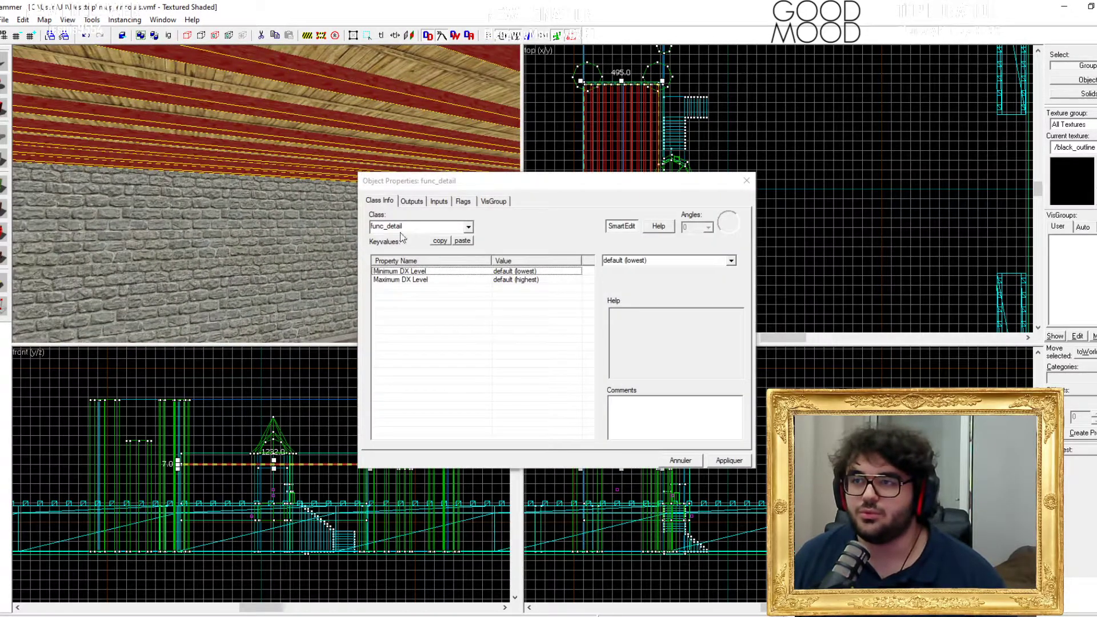
Step: Close the beams' func_detail Object Properties dialog and deselect the ceiling beams
left_click(746, 181)
key("Escape")
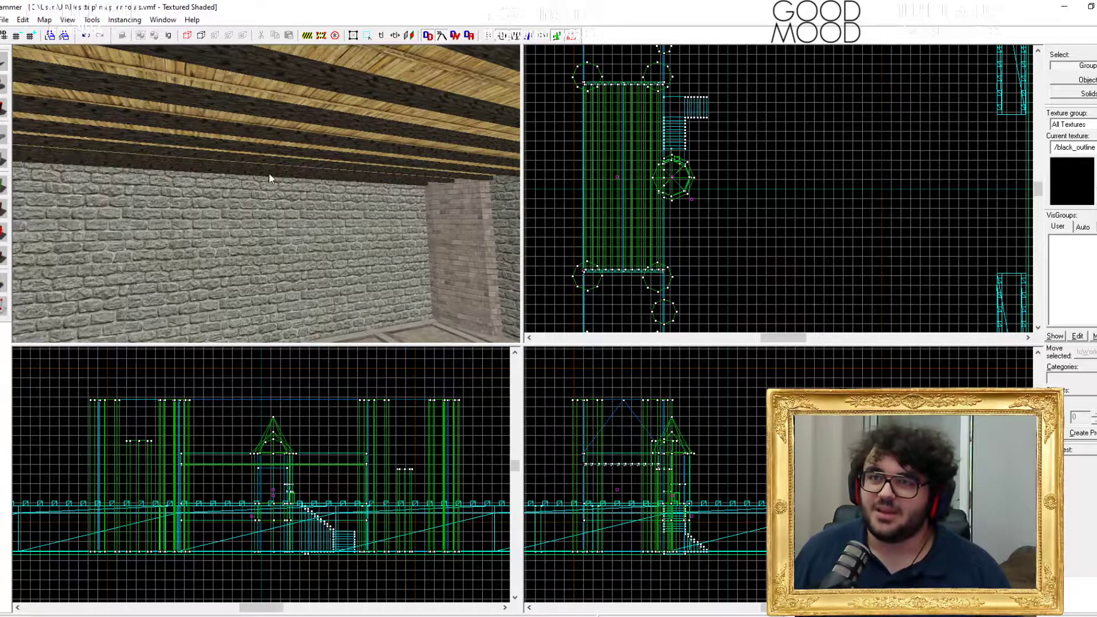
Step: Fly down the tiled hall in mouselook toward the brick wall at the far end
key("z")
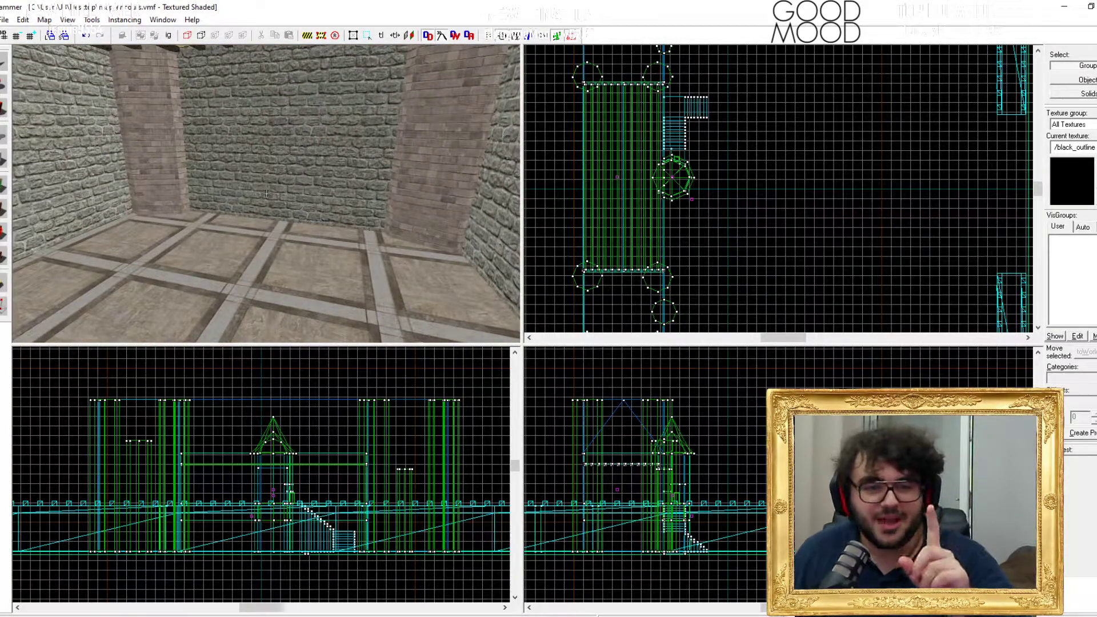
key("w")
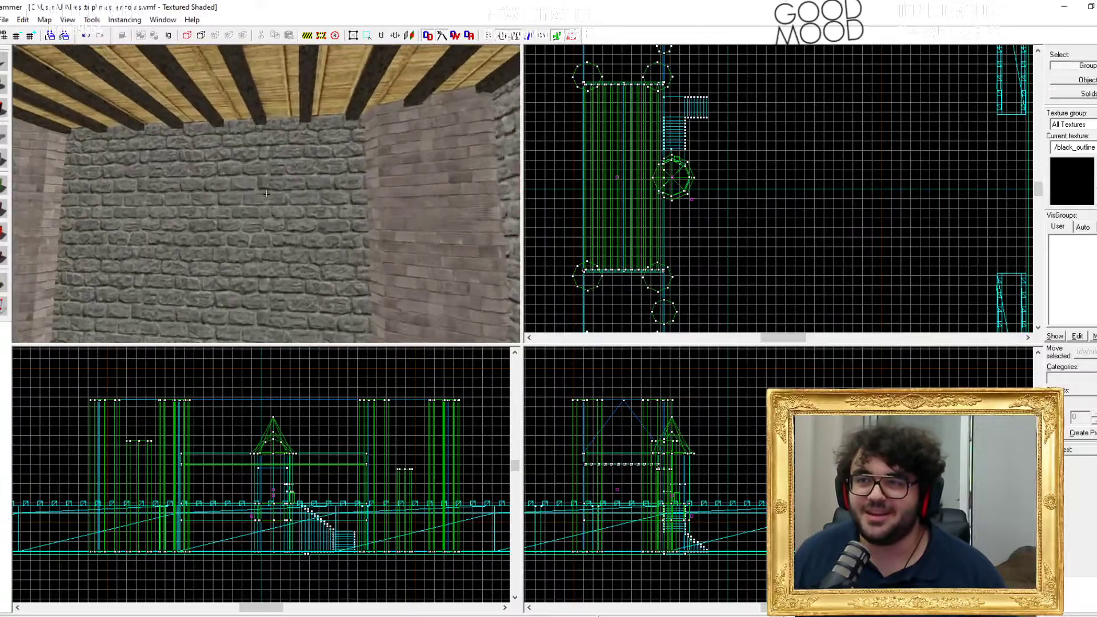
key("w")
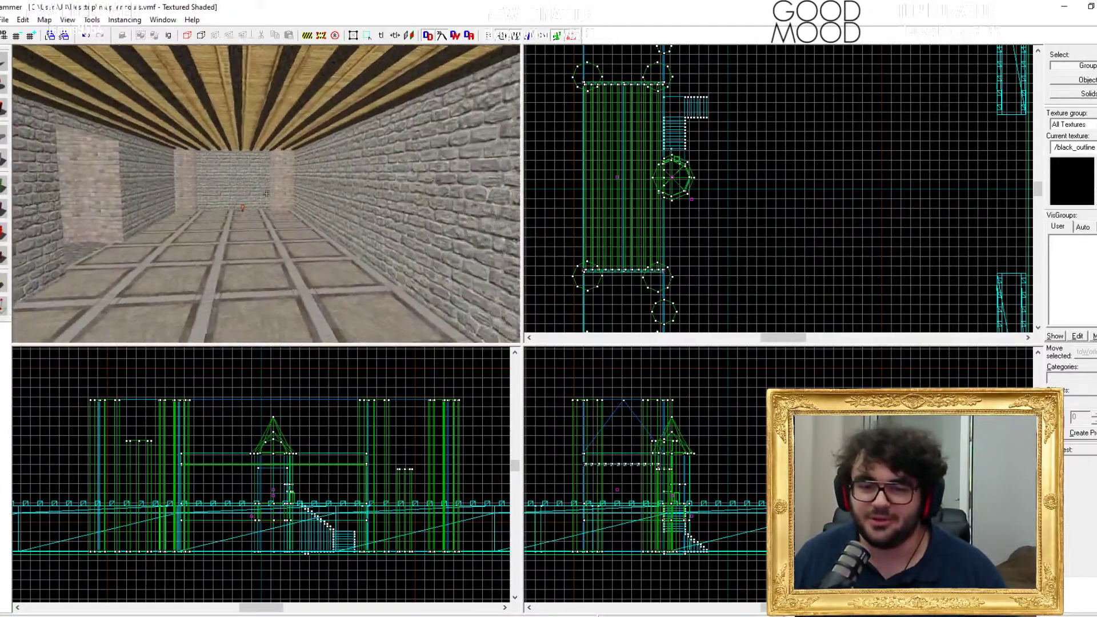
key("w")
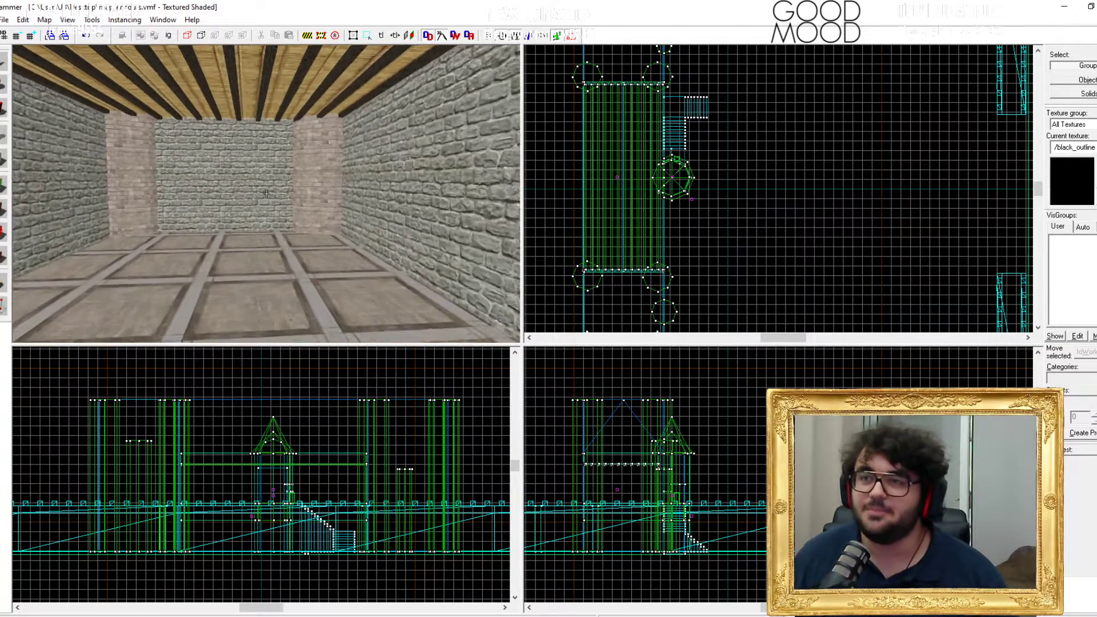
key("w")
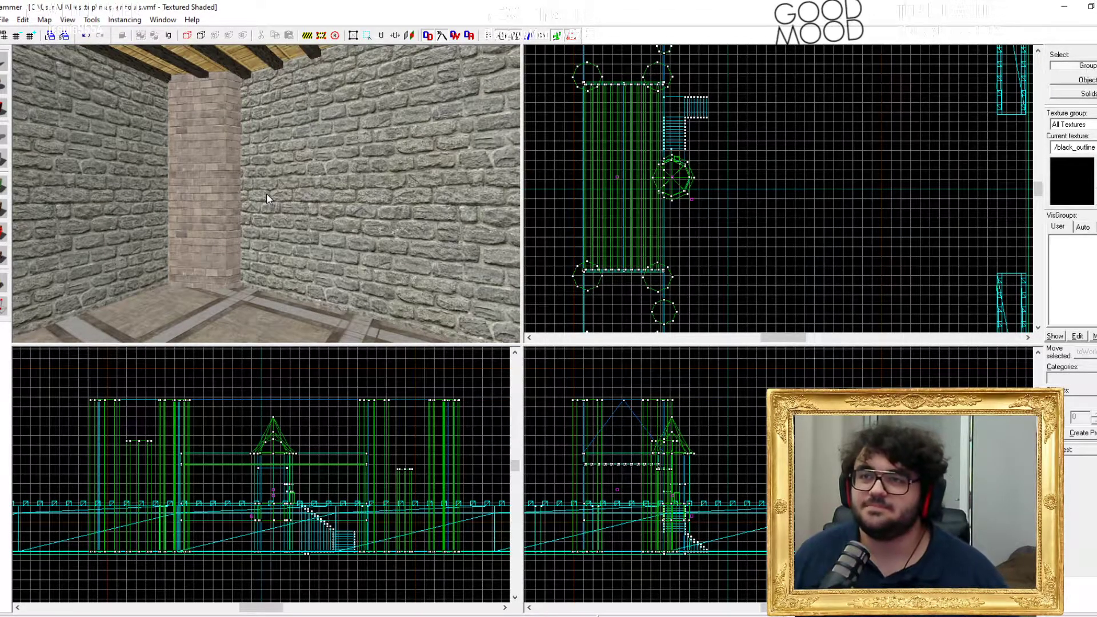
key("z")
key("w")
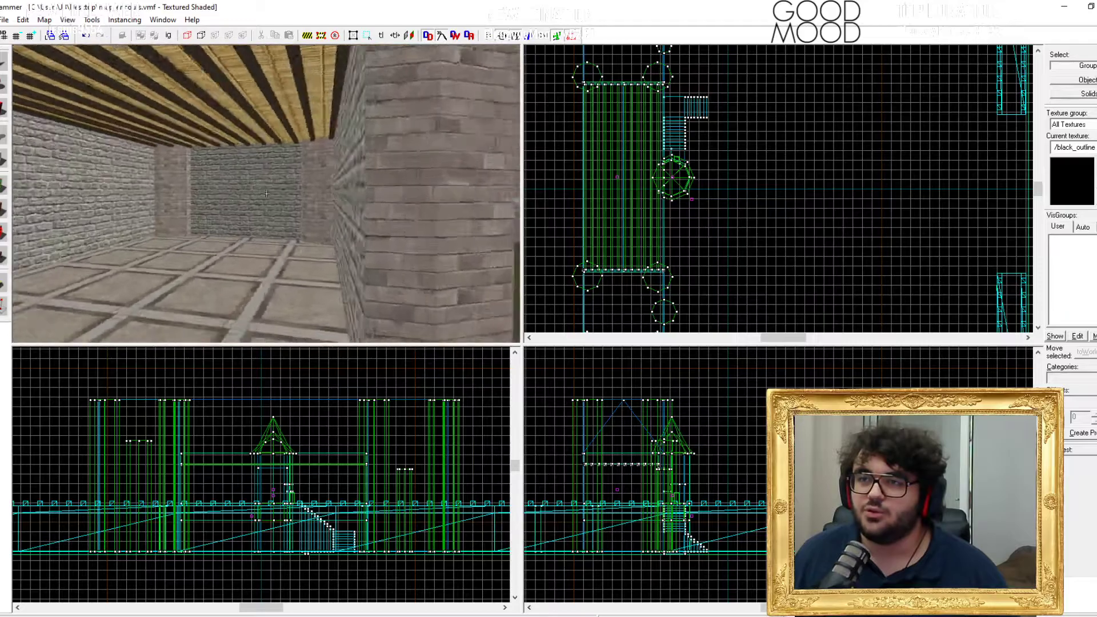
key("w")
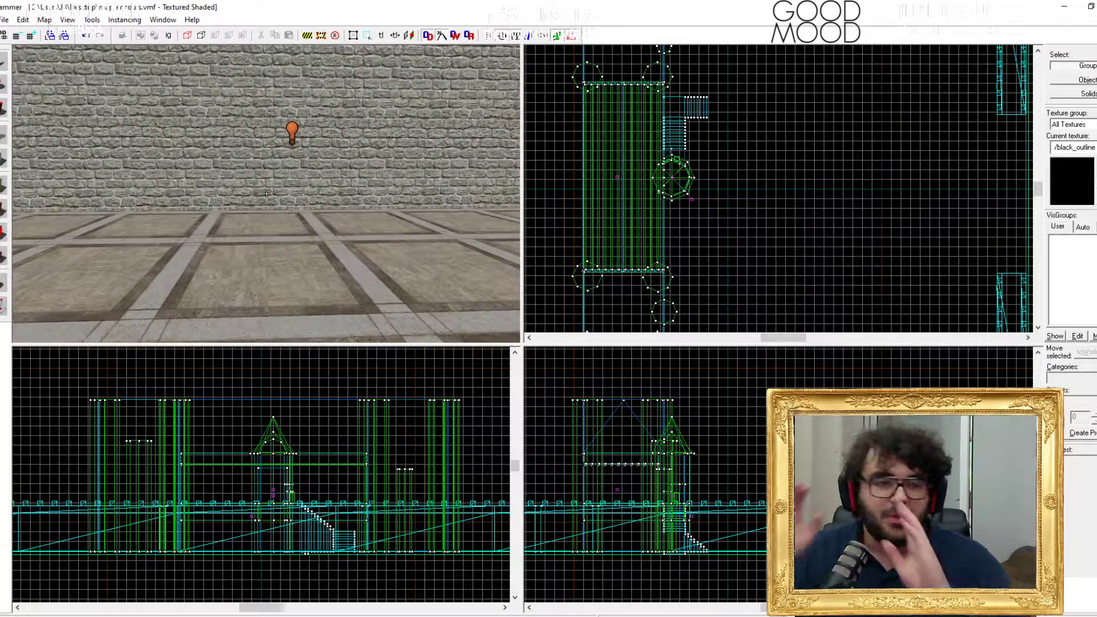
Step: Select the end brick wall, then fly through it and back into the stone room
left_click(266, 193)
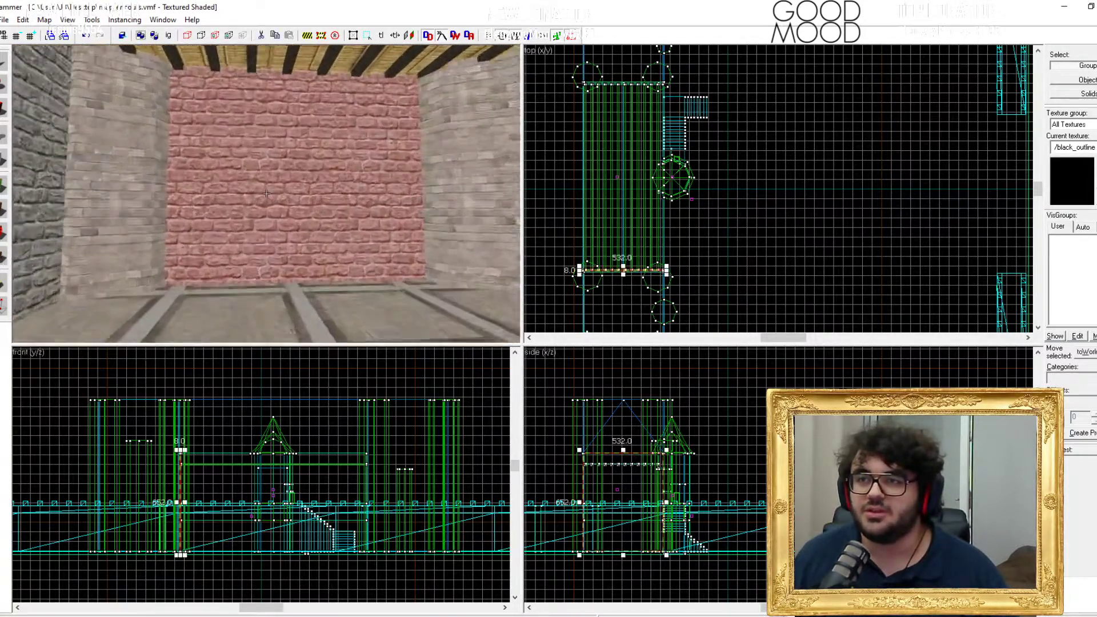
key("w")
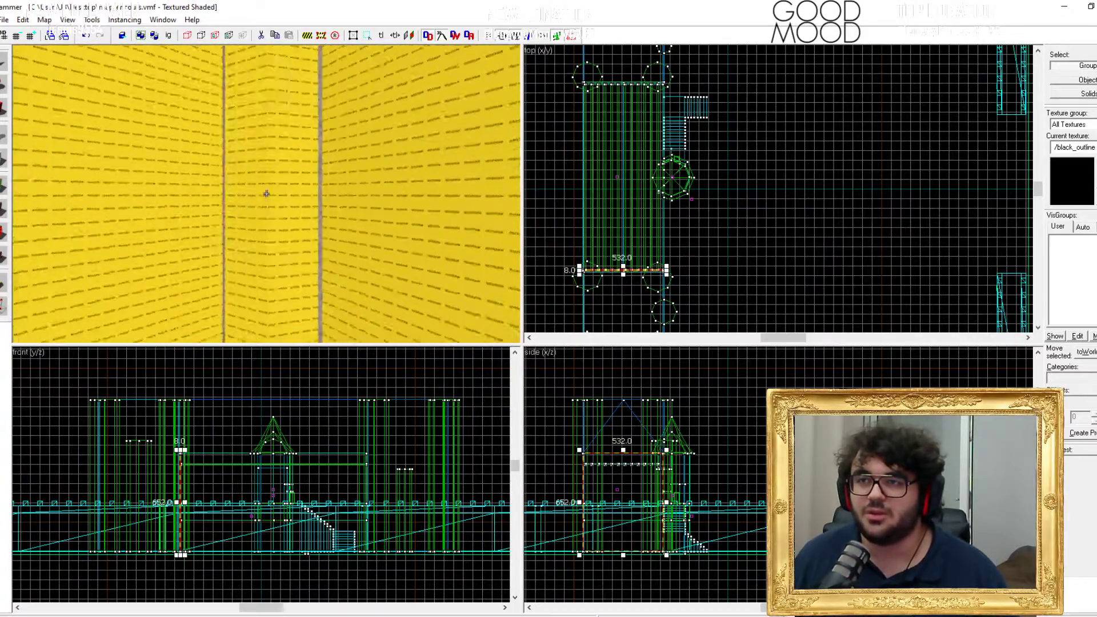
key("w")
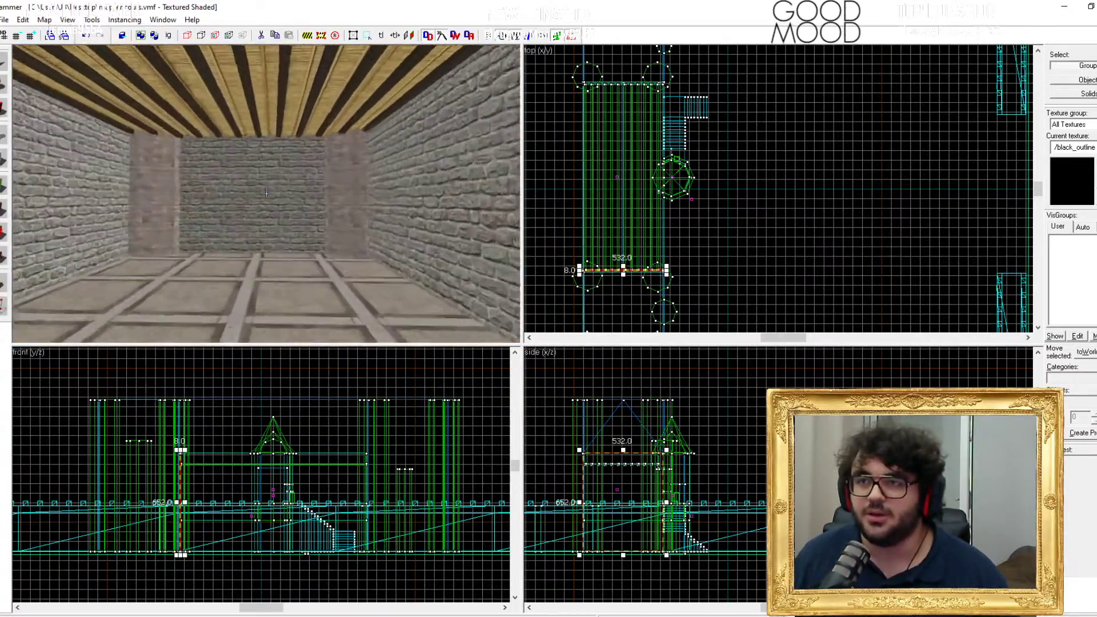
key("s")
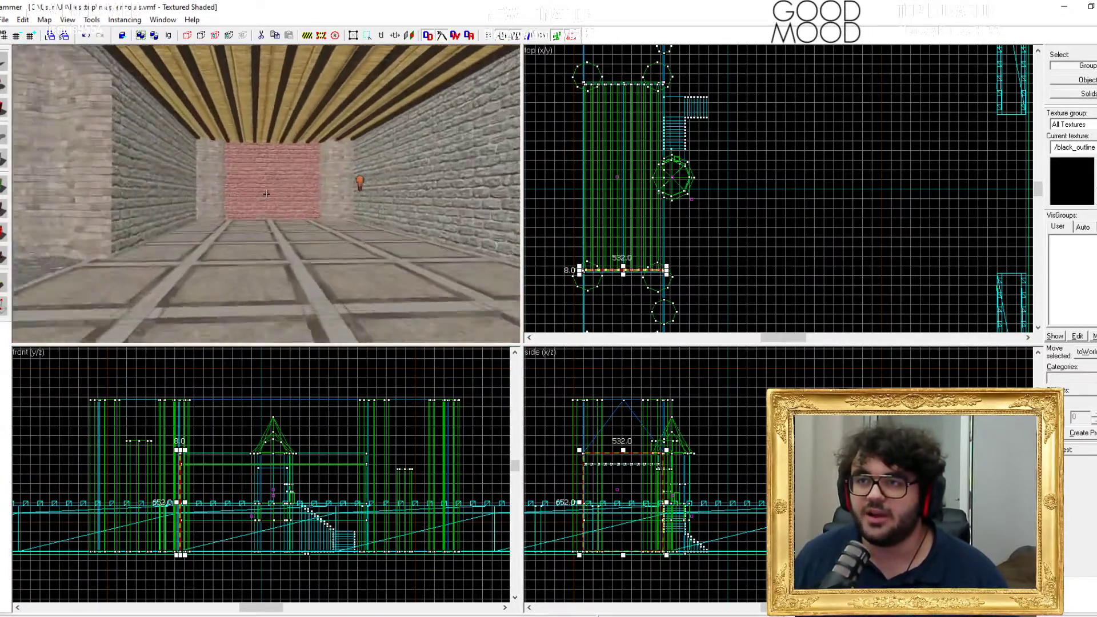
key("w")
key("s")
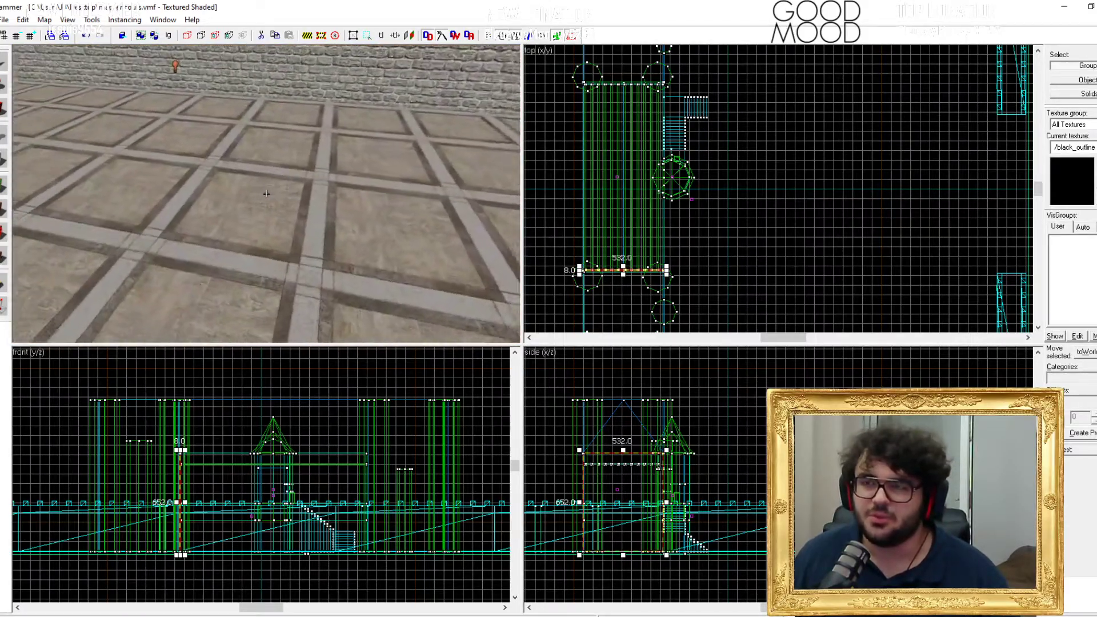
key("w")
key("s")
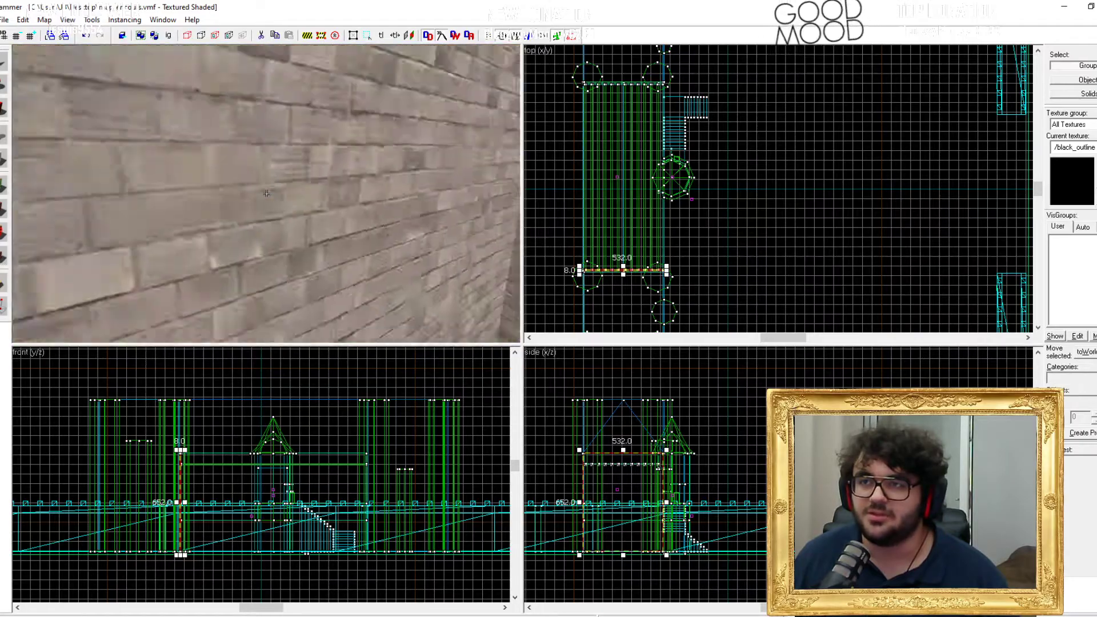
Step: Raise the tiled floor brush's bottom twice, thinning it from 112 to about 27 units
left_click(266, 194)
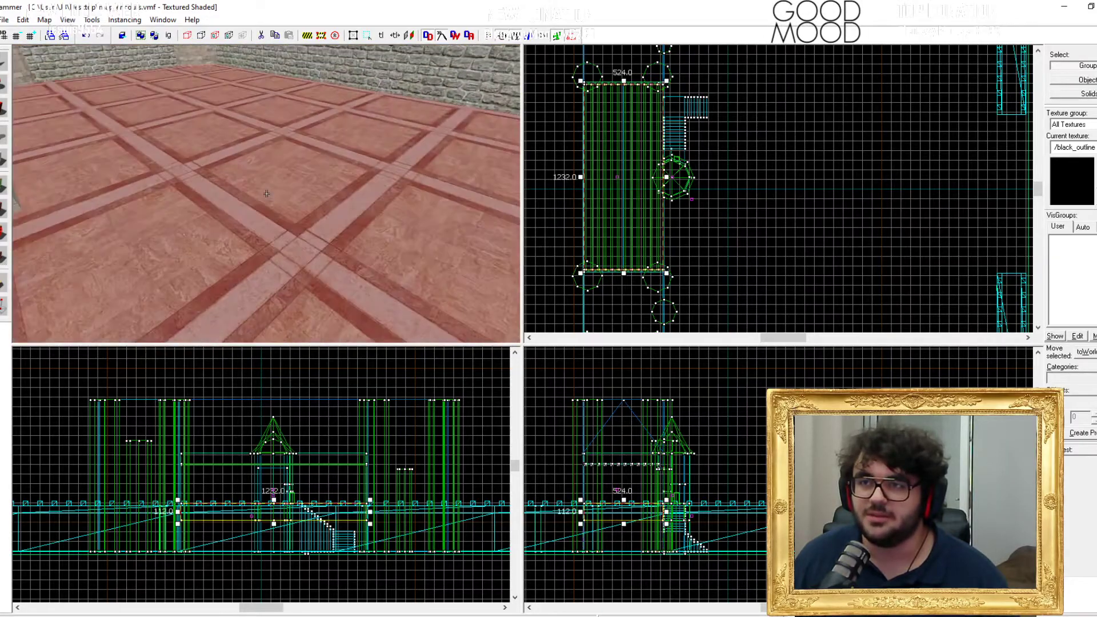
key("z")
scroll(231, 499, "up", 4)
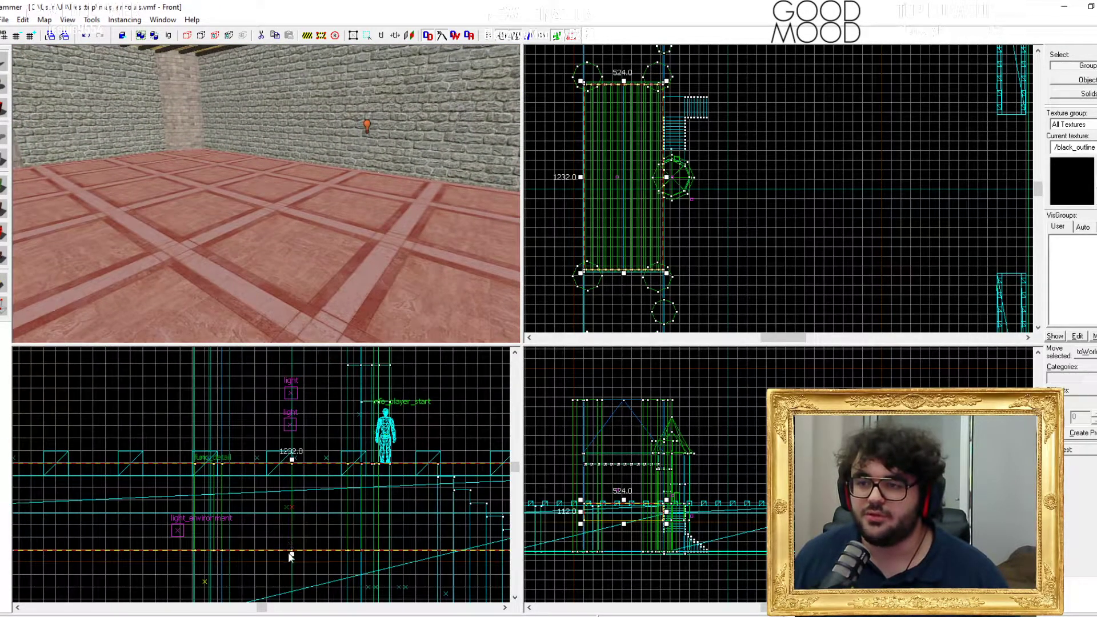
left_click_drag(289, 551, 293, 514)
key("z")
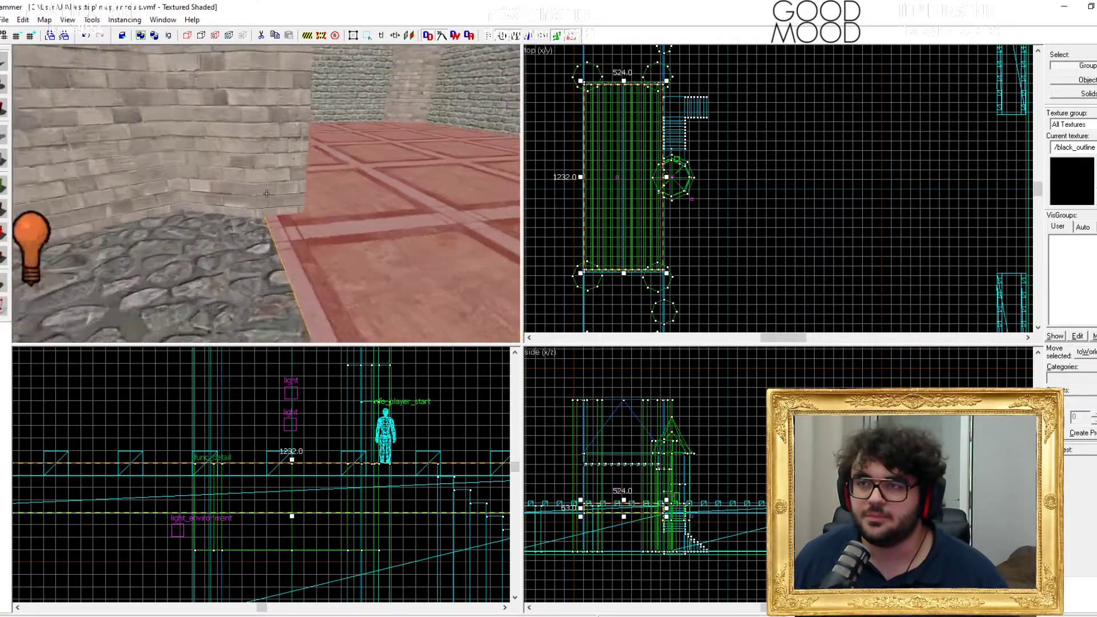
key("w")
left_click_drag(293, 516, 292, 485)
key("z")
key("w")
key("s")
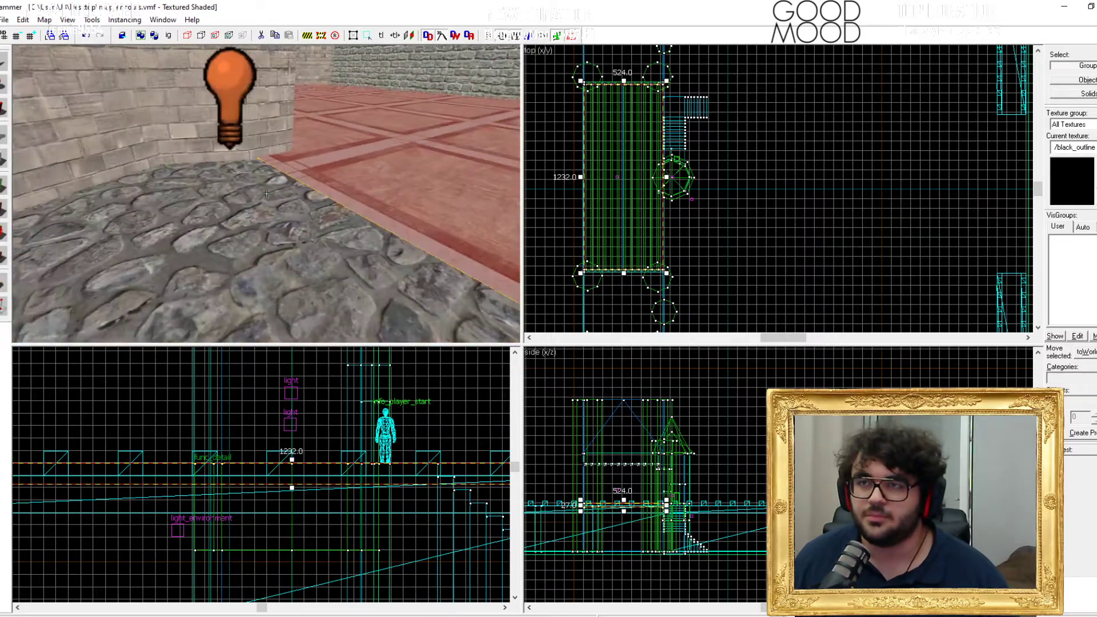
key("w")
key("Escape")
Step: Move a corner vertex of the red-tiled octagonal brush down in the top view
key("w")
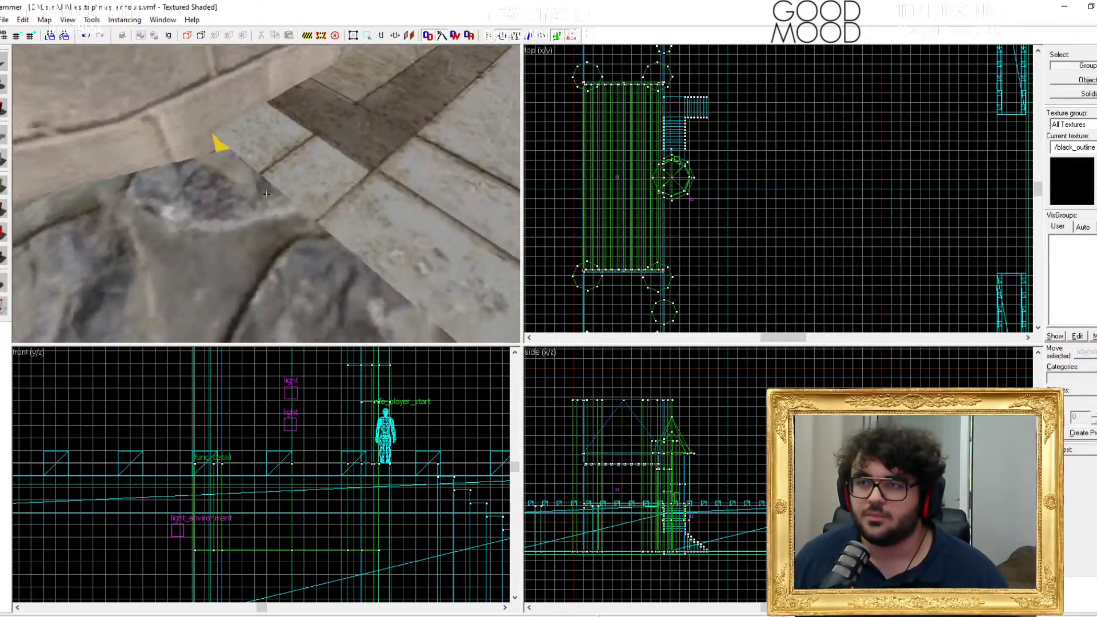
key("d")
left_click(266, 194)
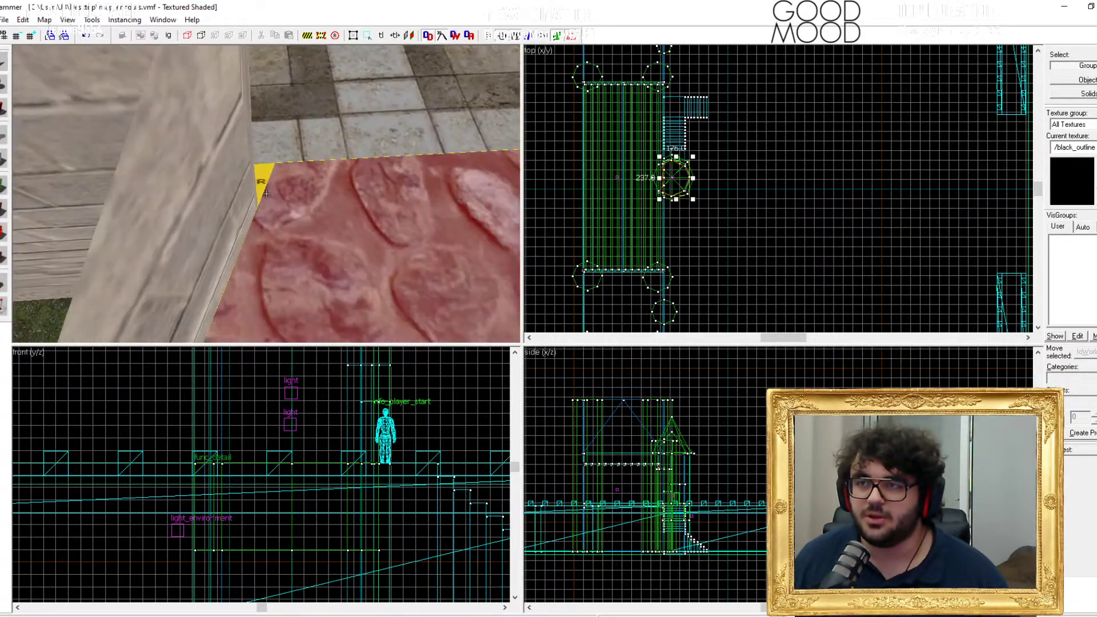
key("z")
scroll(656, 187, "up", 6)
scroll(694, 214, "up", 3)
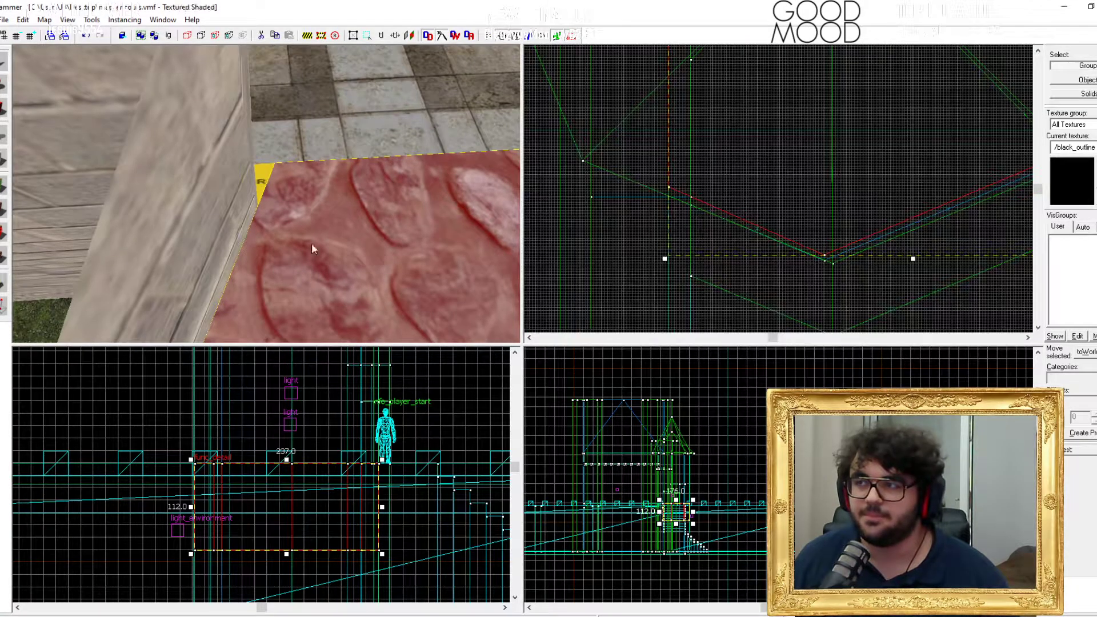
left_click(1, 311)
scroll(680, 186, "up", 7)
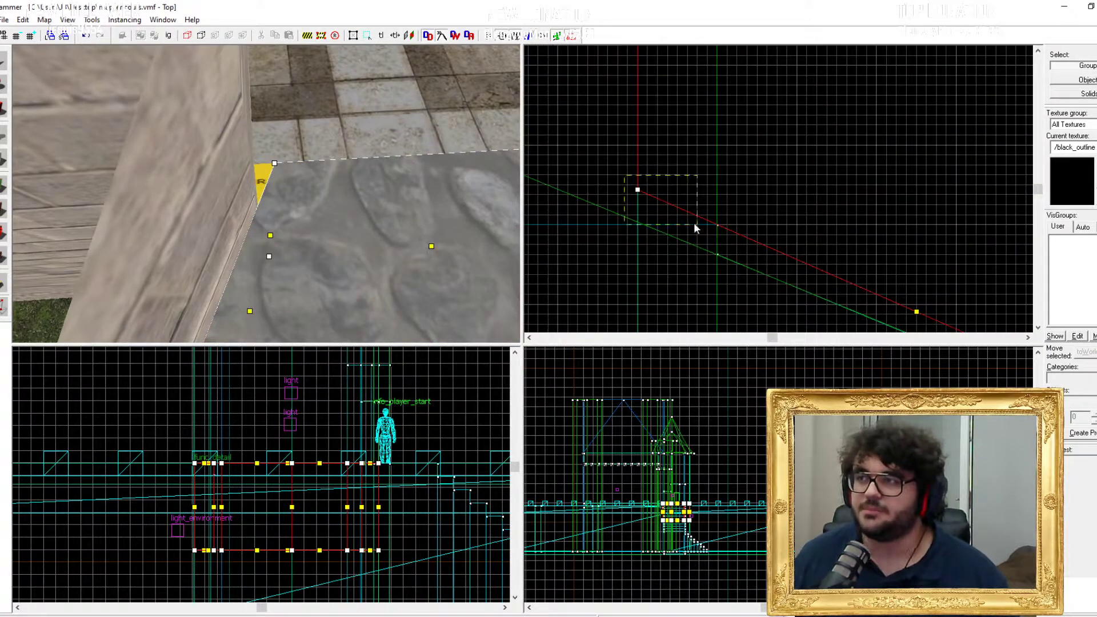
left_click_drag(637, 192, 639, 225)
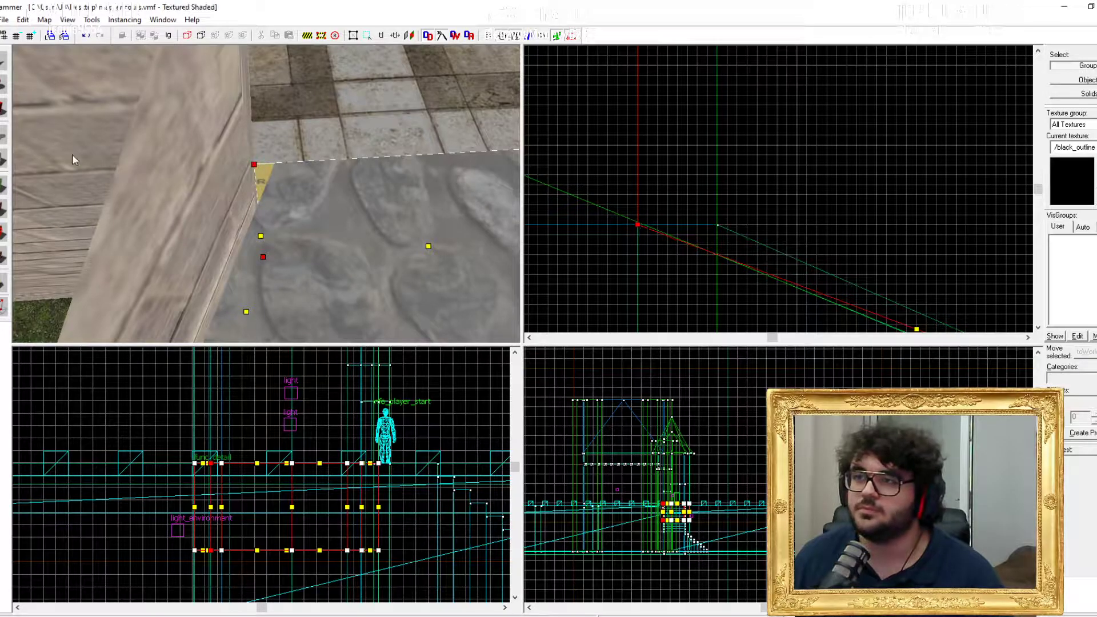
key("shift+s")
key("Escape")
Step: Fly the camera through the room and down through the floor into the grassy area
key("z")
key("d")
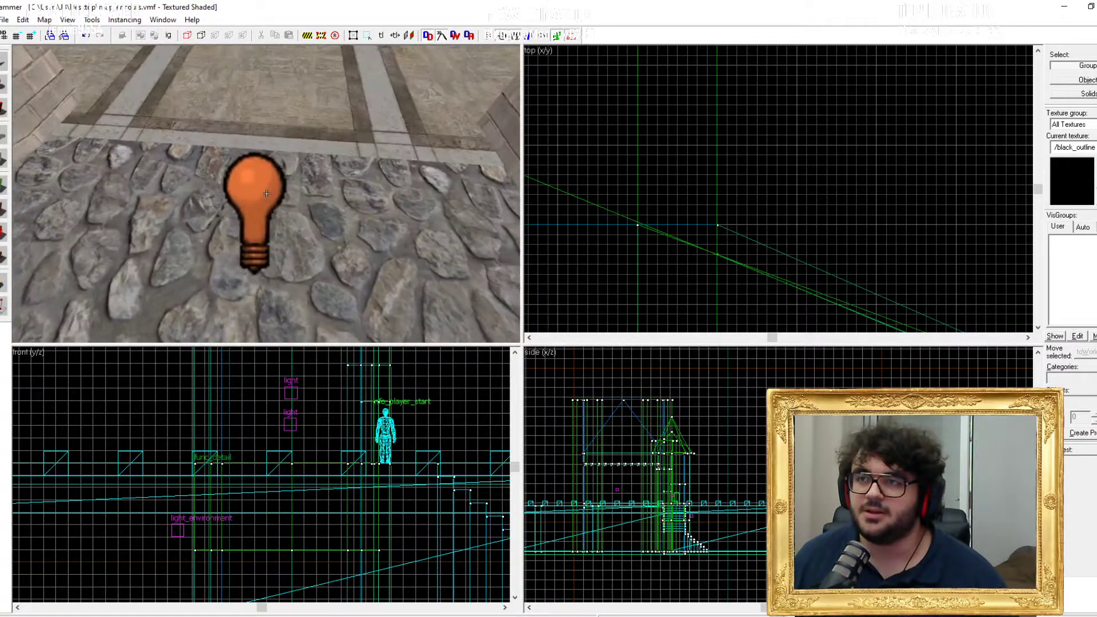
key("w")
key("s")
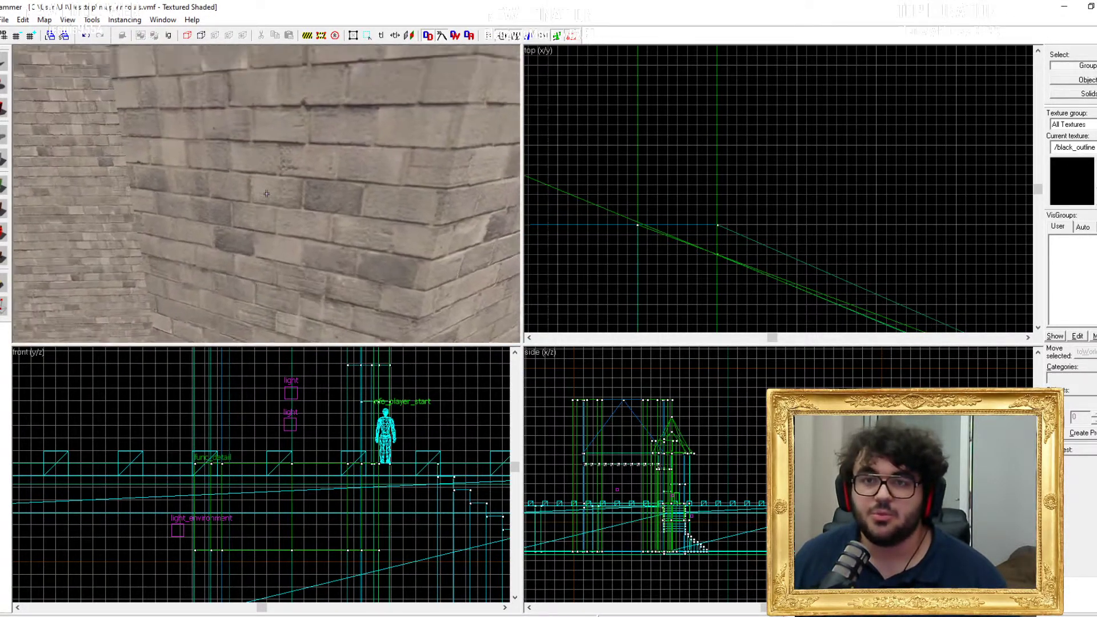
key("w")
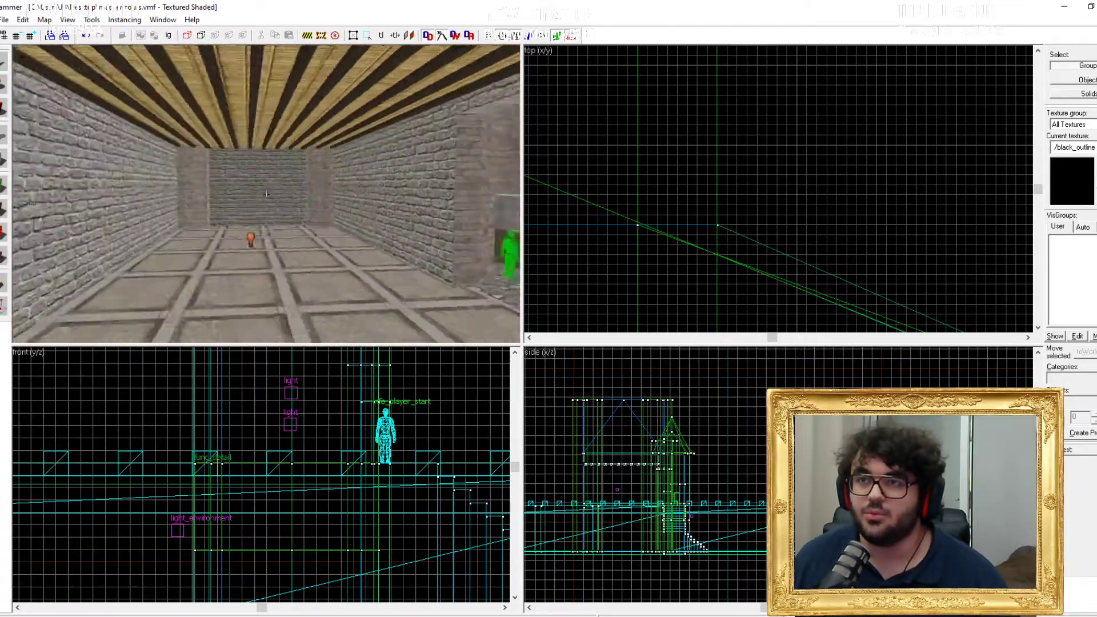
key("w")
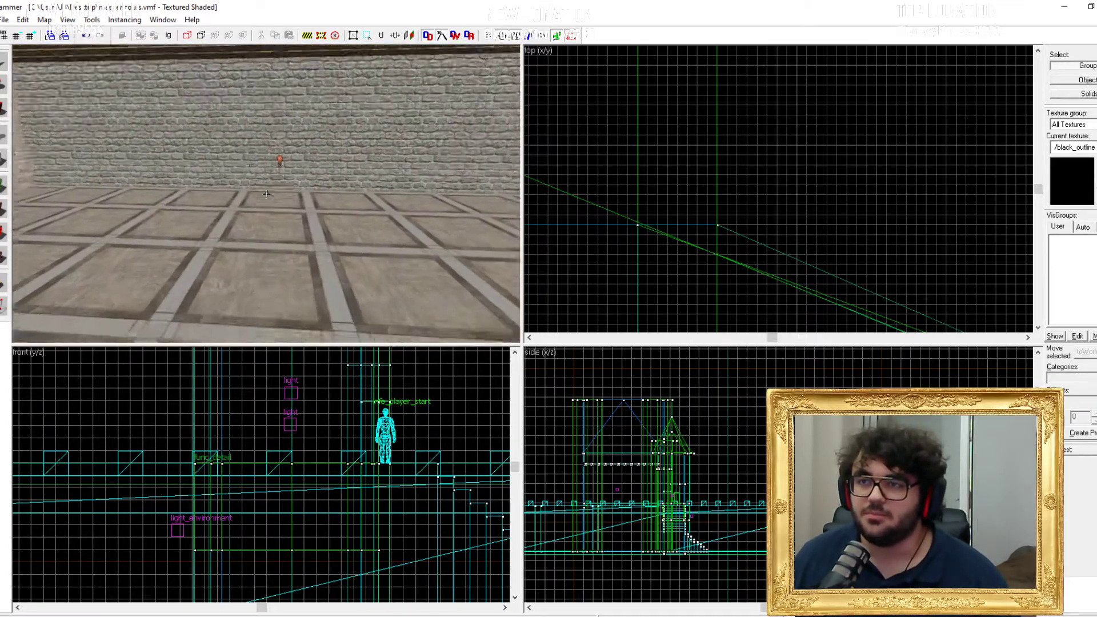
left_click(266, 194)
key("w")
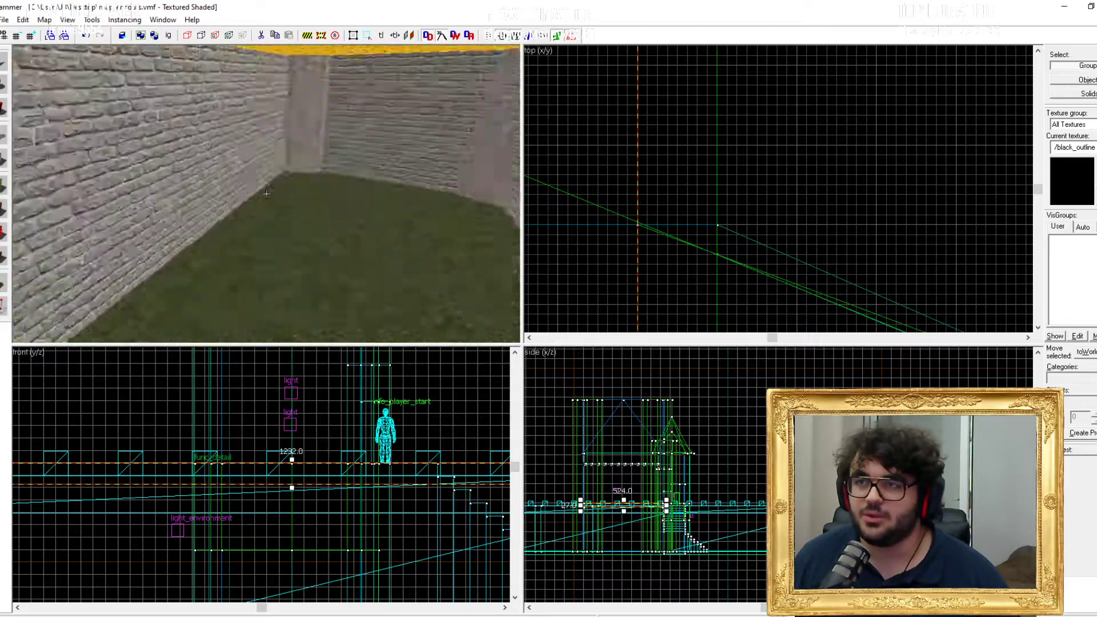
key("w")
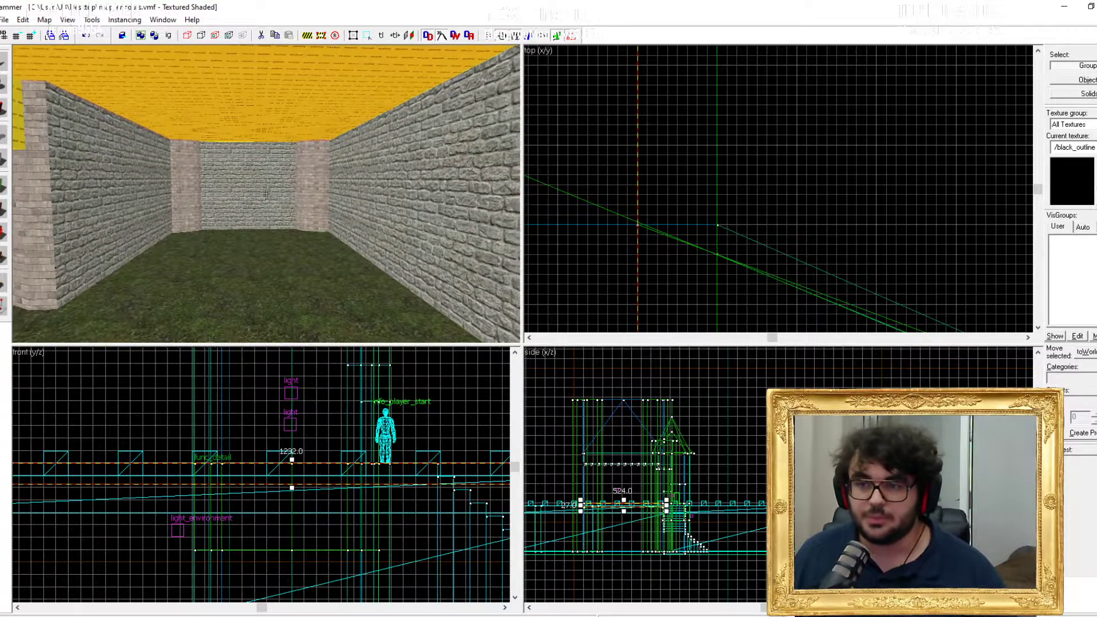
Step: Shrink the editor window and open chateau.txt from the desktop in Notepad
key("z")
left_click_drag(311, 8, 343, 38)
double_click(12, 422)
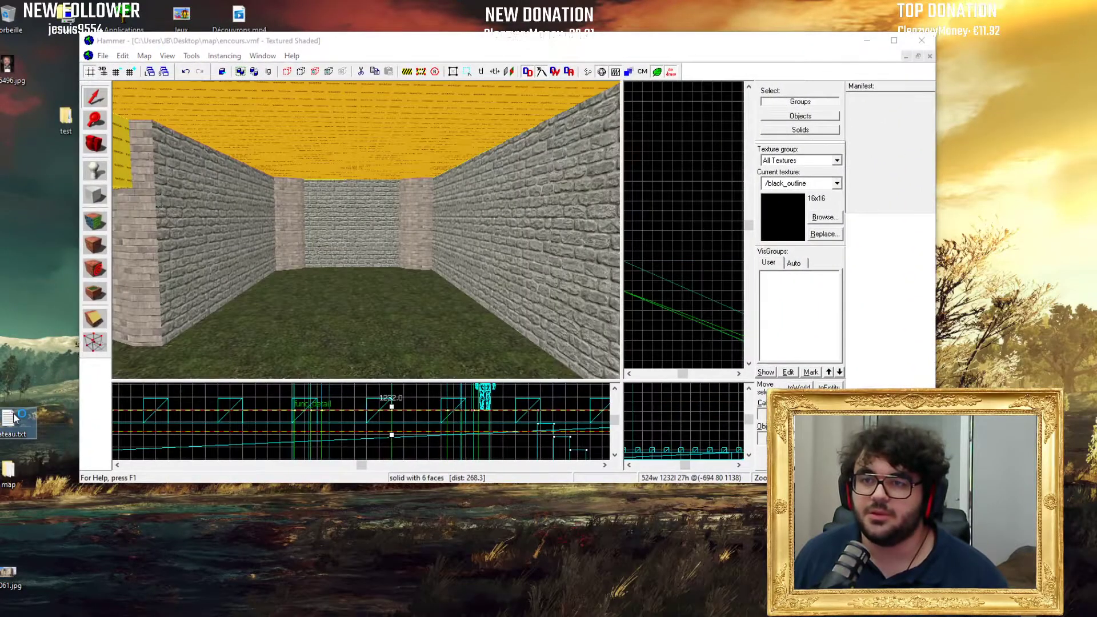
left_click(894, 41)
Step: Append ' .' to each room line in chateau.txt, then return to the Hammer map
key("alt+Tab")
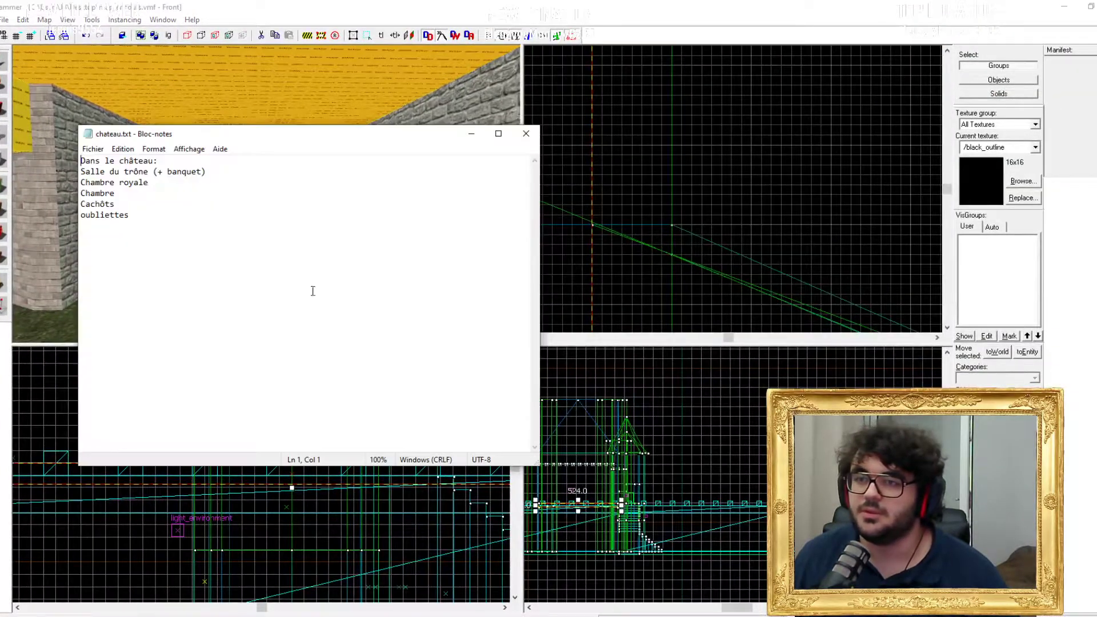
left_click_drag(183, 133, 423, 143)
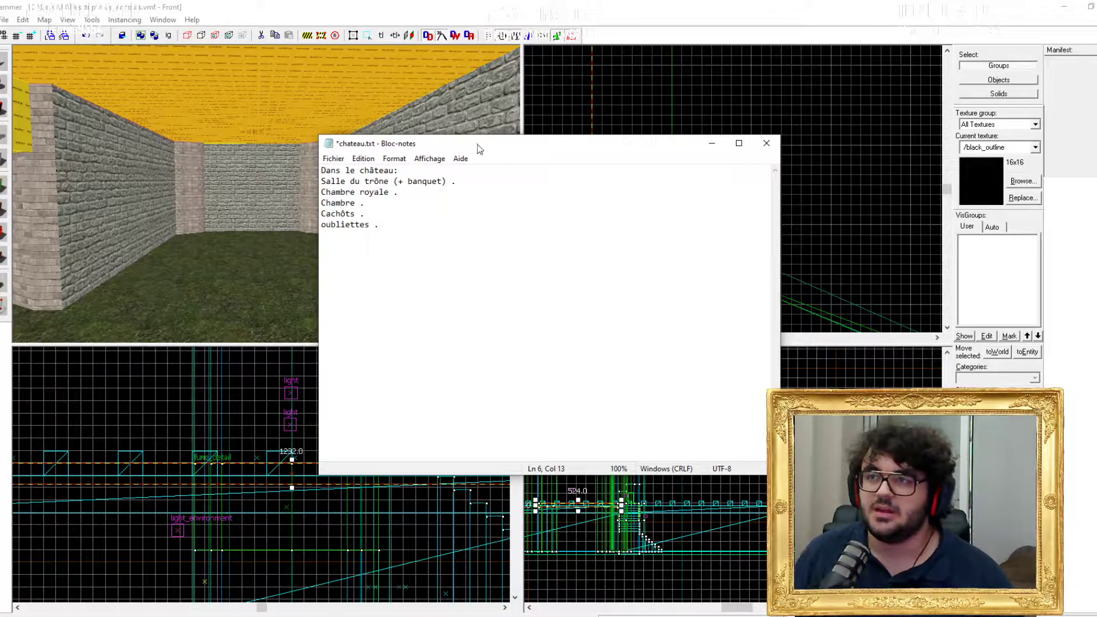
left_click(309, 4)
Step: Fly over the tiled room and open the Face Edit Sheet for its vk/vk_marblefloor10 floor
key("z")
key("w")
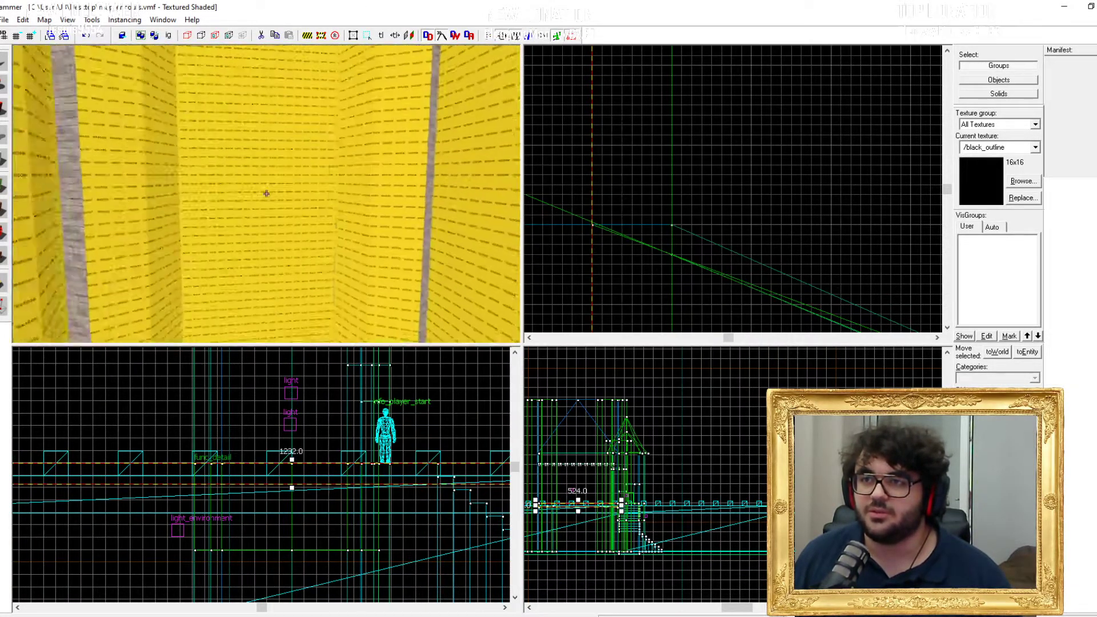
key("w")
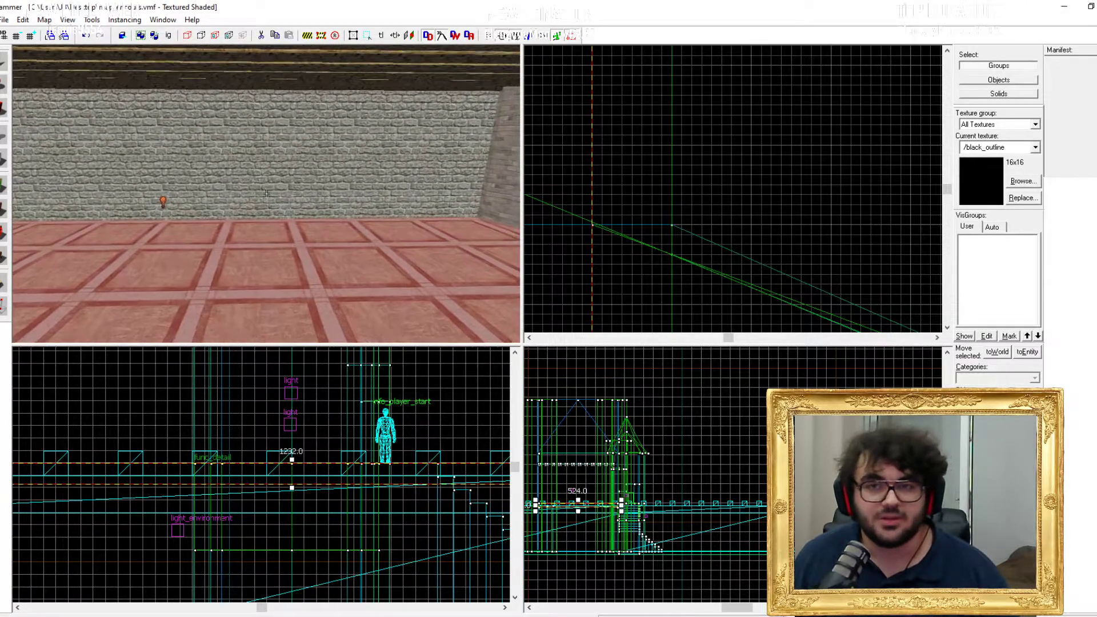
key("s")
key("w")
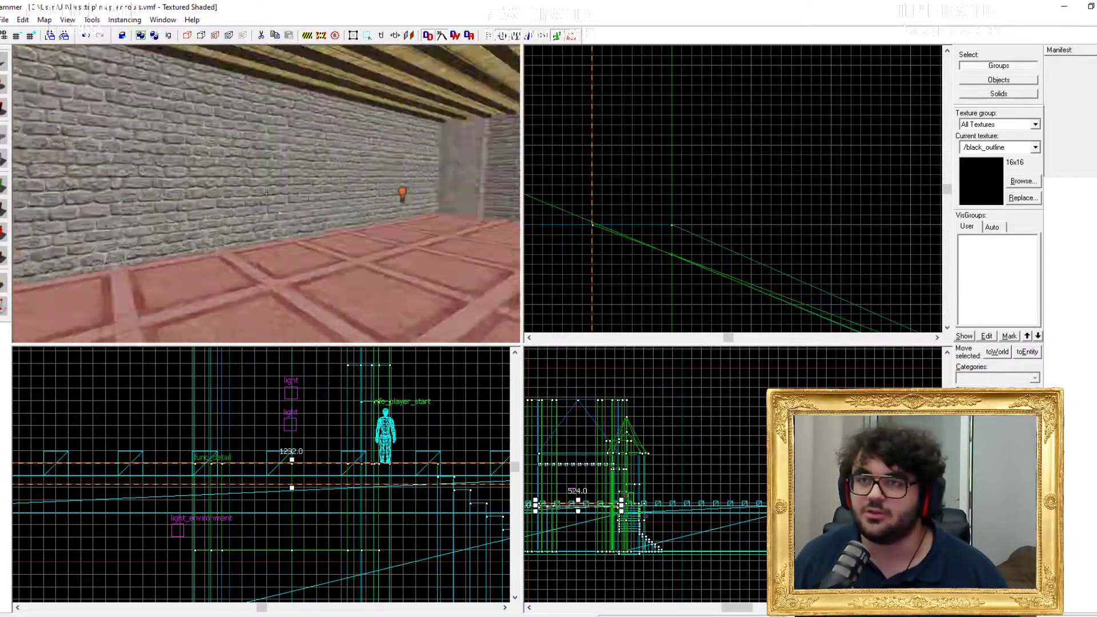
key("s")
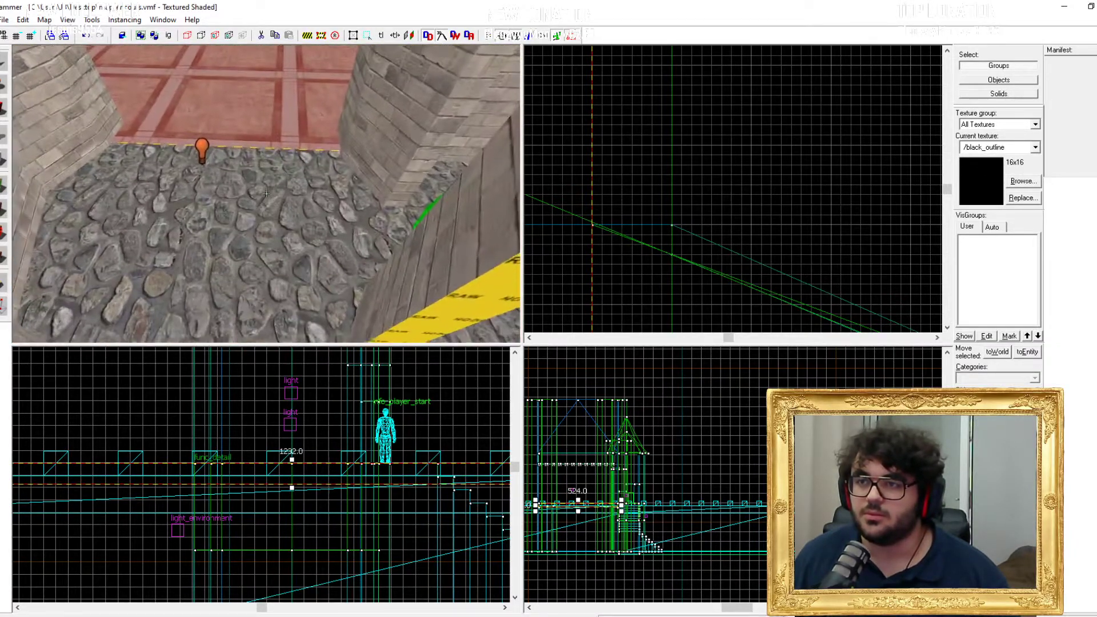
key("w")
key("s")
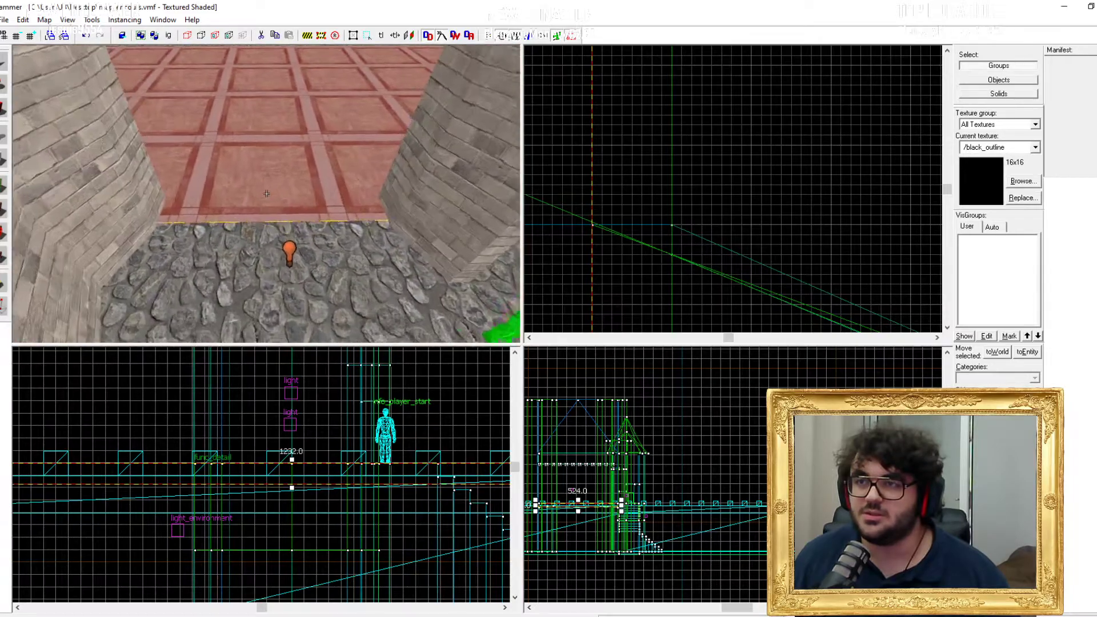
key("w")
key("shift+a")
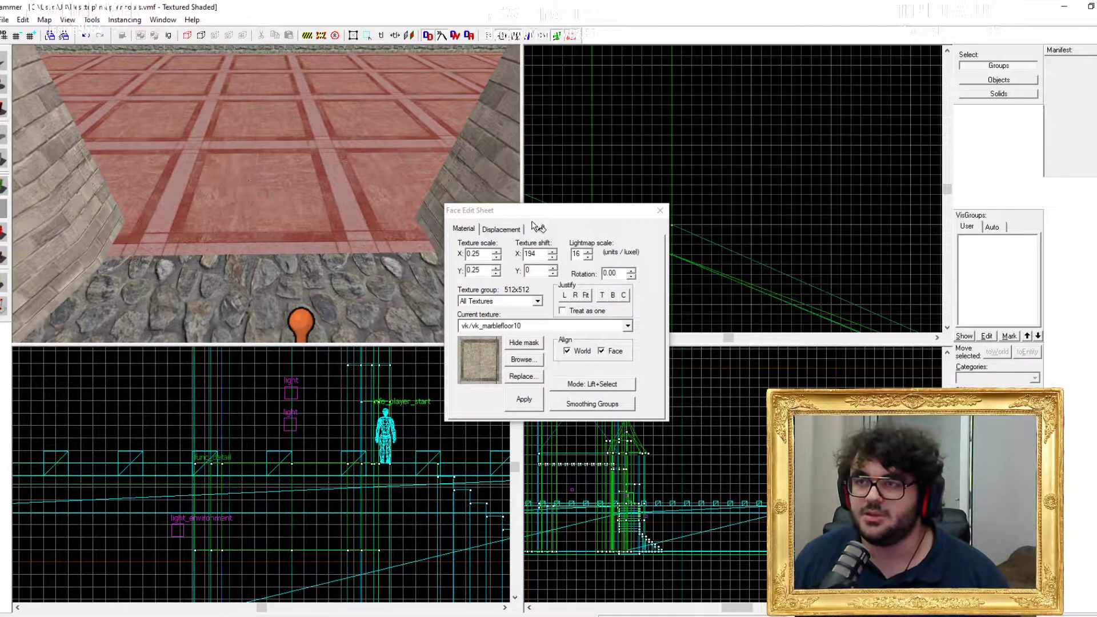
Step: Raise the marble floor texture's Y shift to 38, check the tiles, and close the sheet
left_click(552, 256)
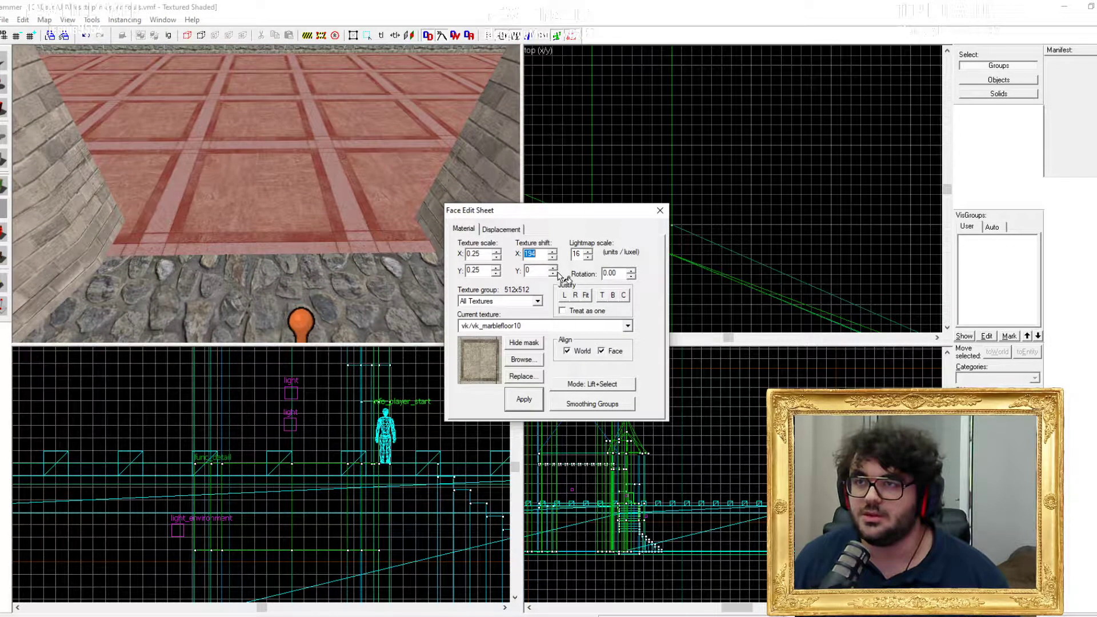
left_click(553, 268)
left_click(553, 268)
left_click(553, 268)
left_click(553, 268)
left_click(553, 268)
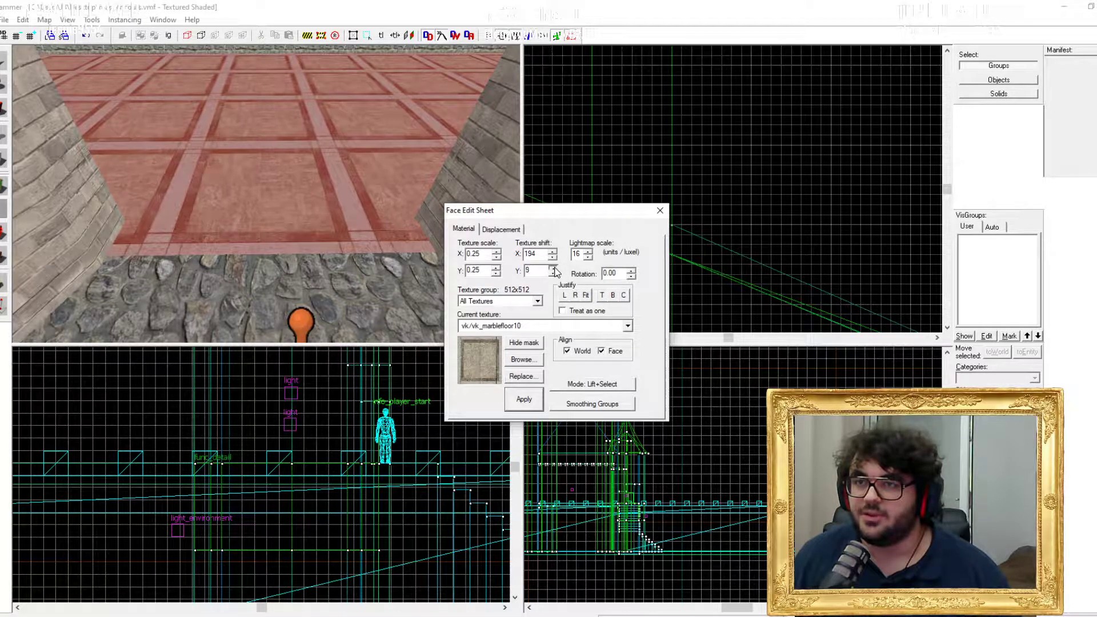
left_click(554, 268)
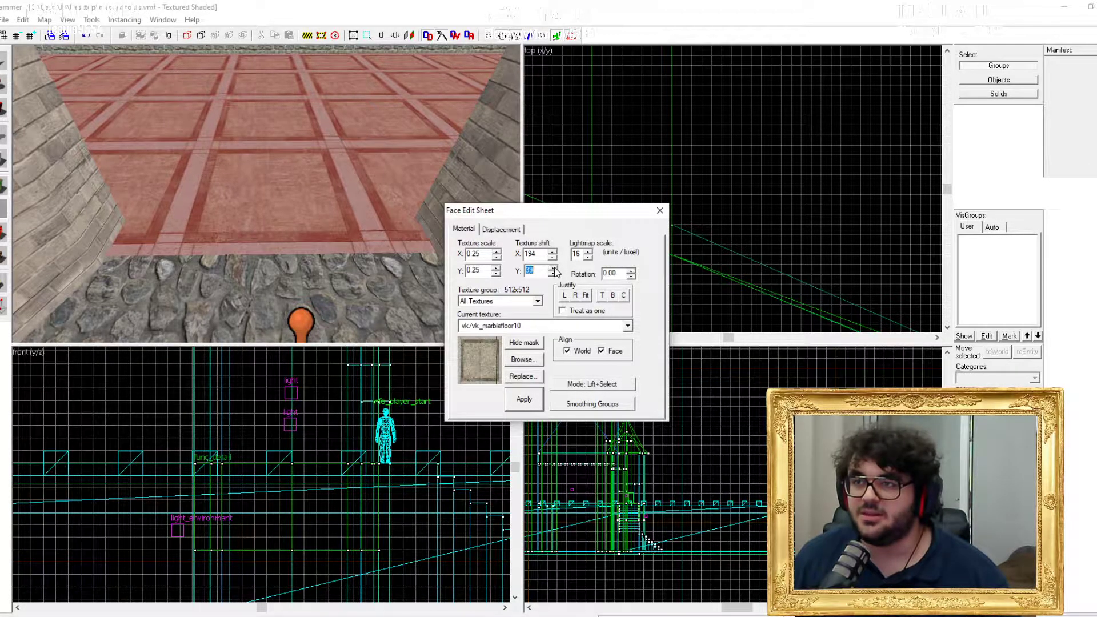
key("w")
key("z")
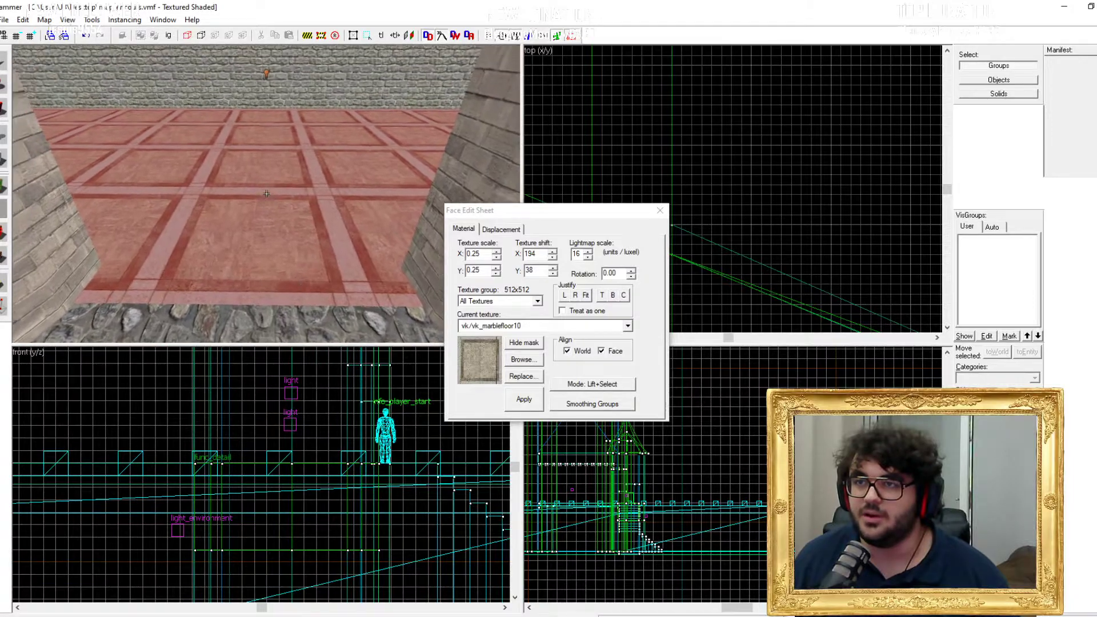
key("z")
left_click(659, 210)
Step: Place a second info_player_start against the stone wall beside the first, then deselect it
scroll(266, 193, "up", 6)
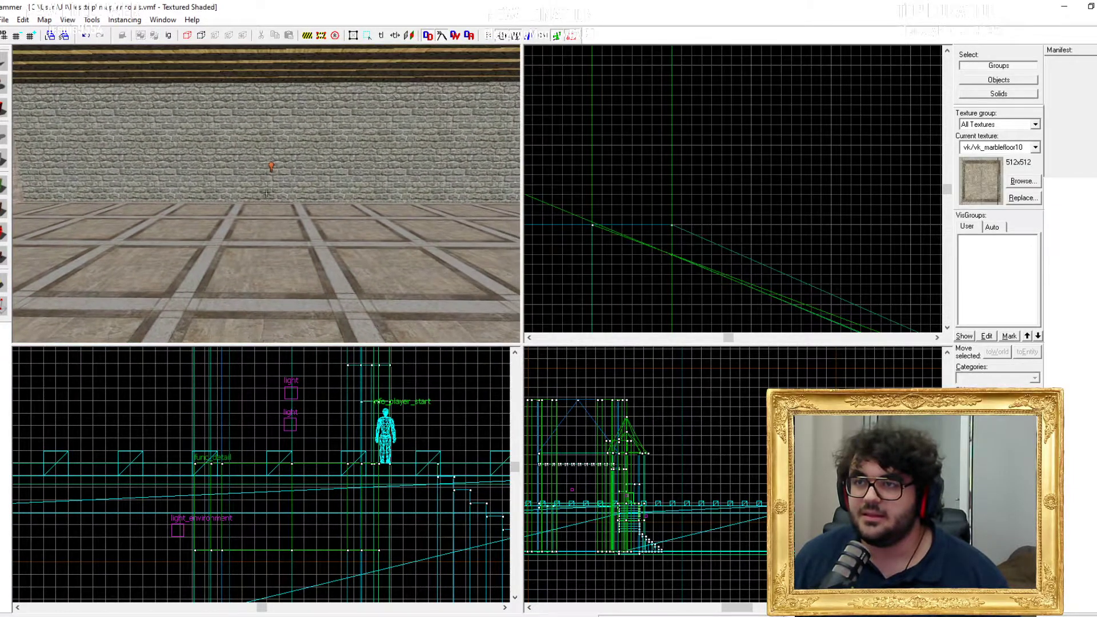
scroll(266, 193, "up", 3)
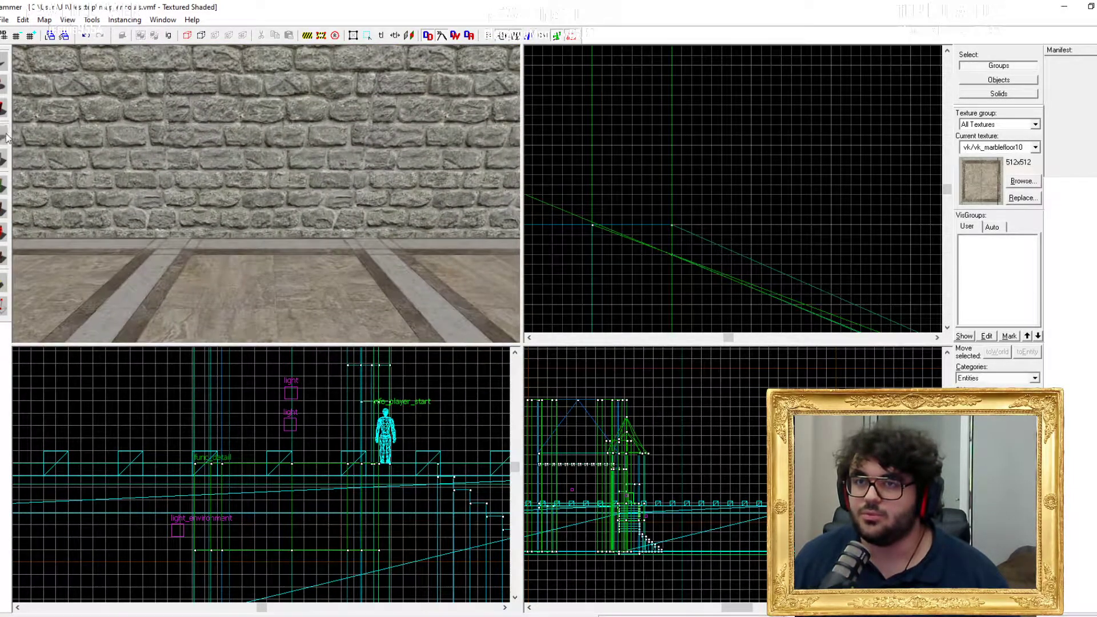
left_click(273, 252)
key("shift+s")
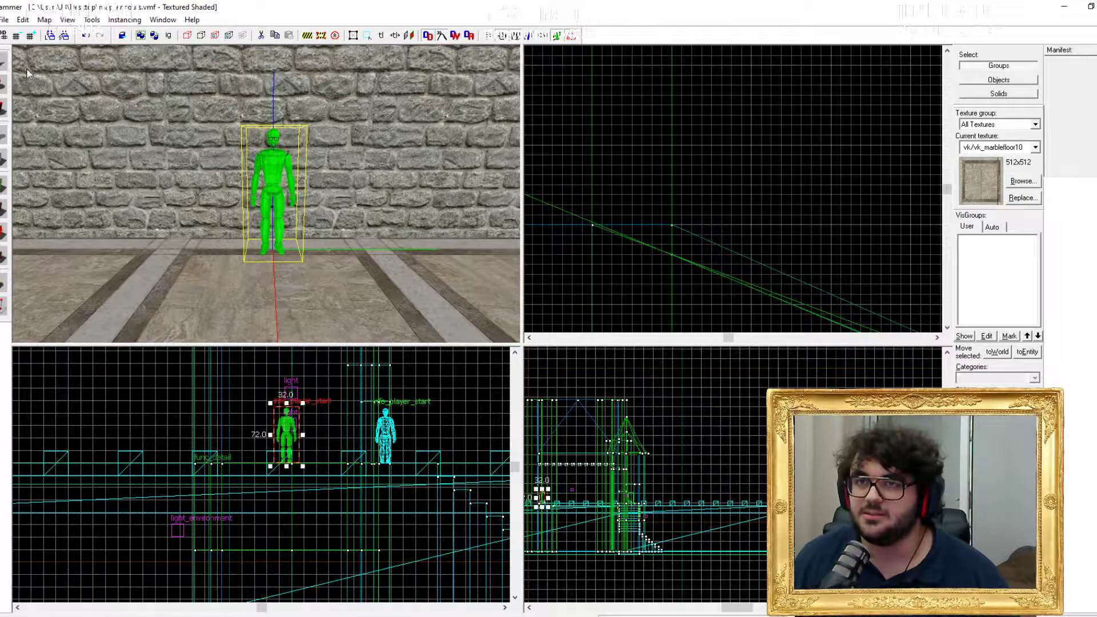
scroll(266, 194, "down", 3)
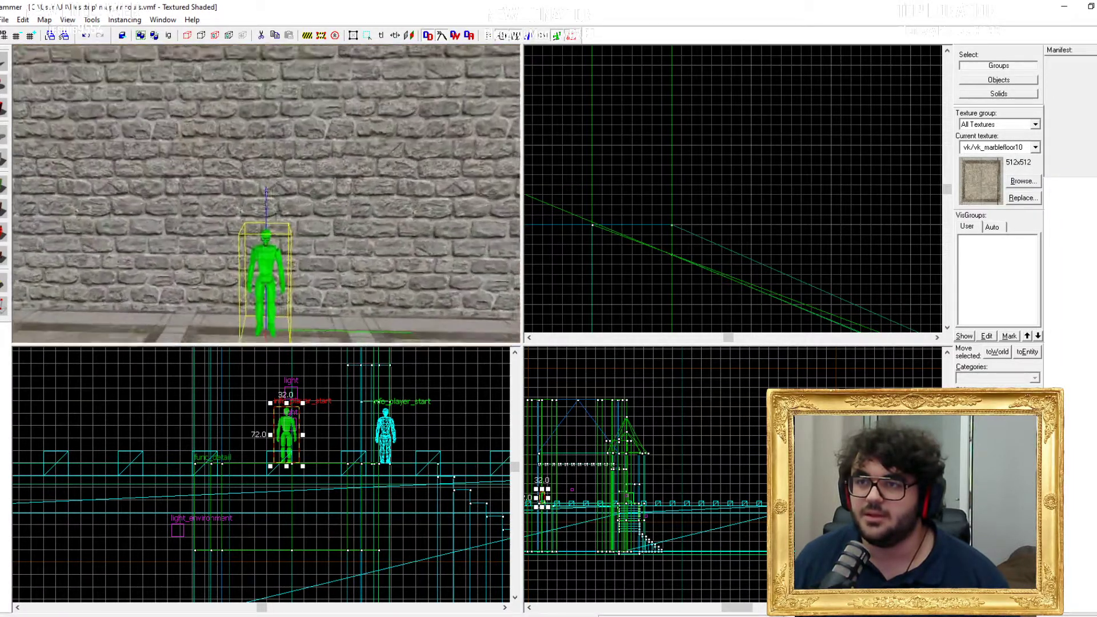
scroll(208, 284, "down", 4)
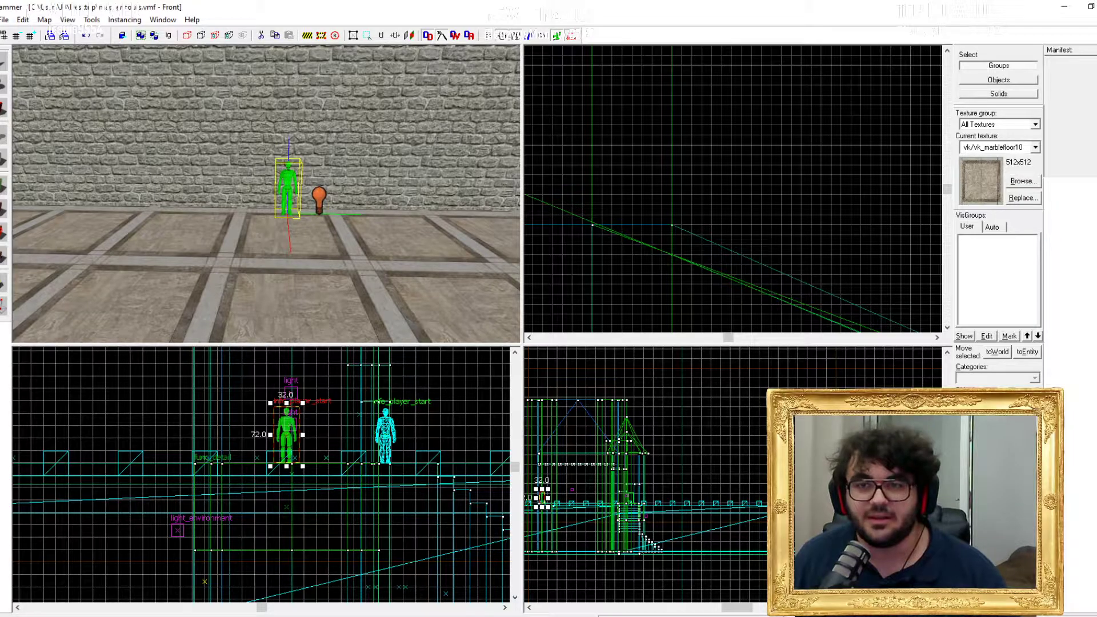
left_click(240, 416)
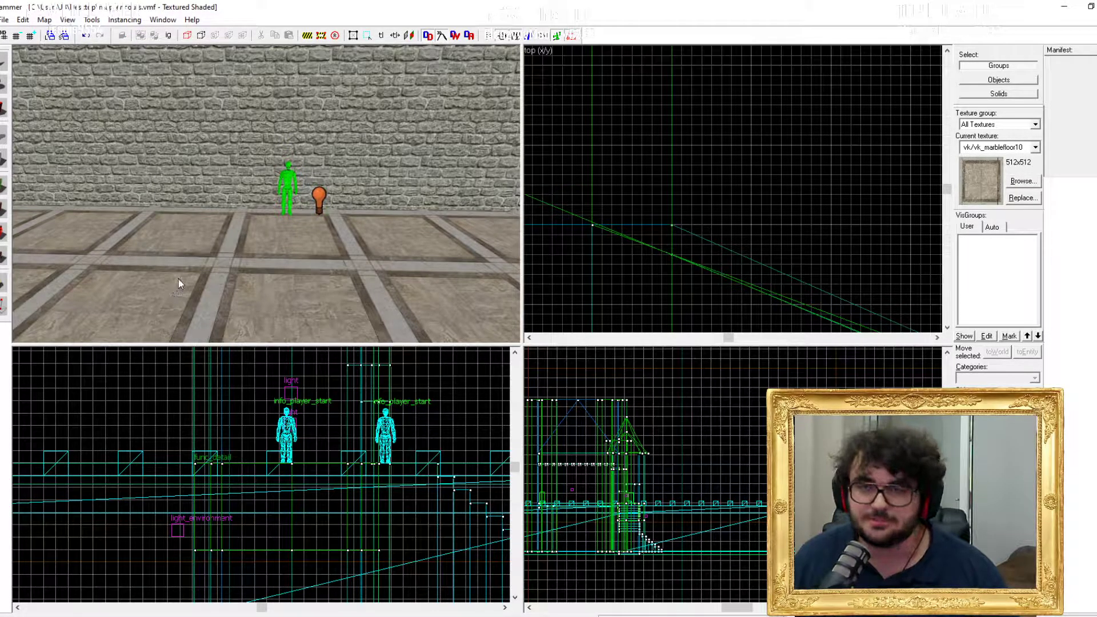
Step: Back the camera off the wall and drag the viewport splitter to enlarge the 3D view
key("z")
key("s")
key("w")
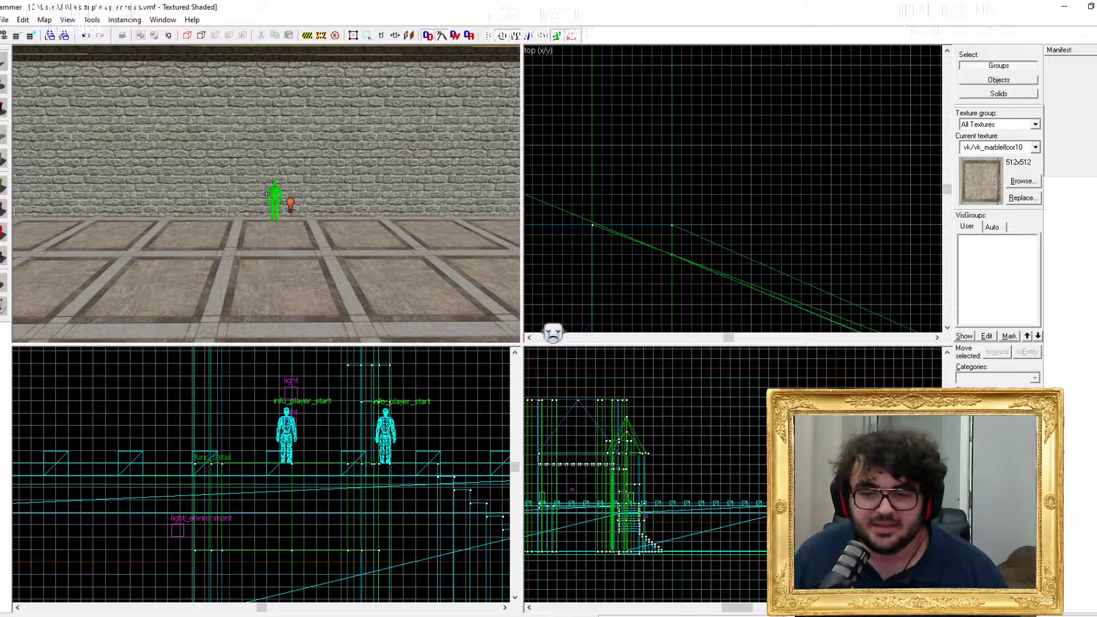
scroll(266, 194, "up", 5)
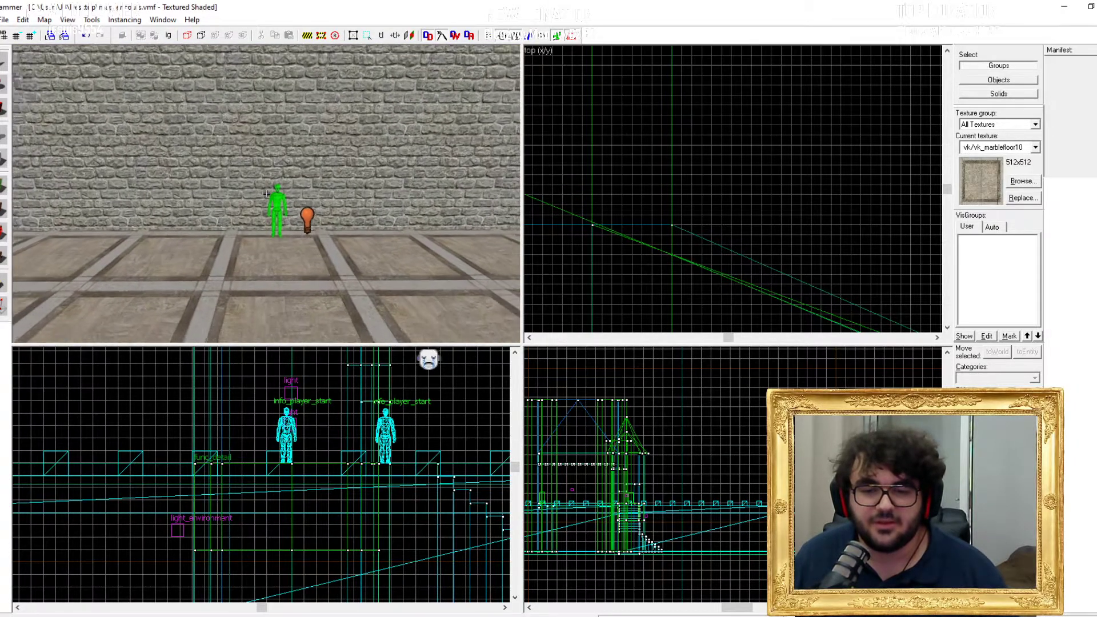
scroll(266, 194, "up", 5)
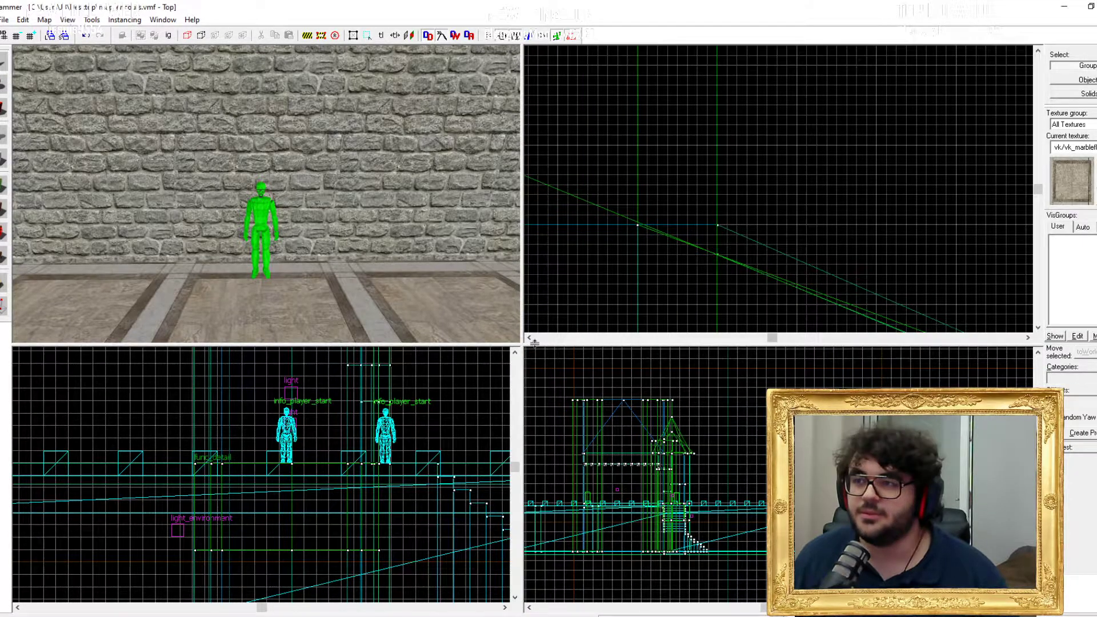
left_click_drag(521, 345, 578, 361)
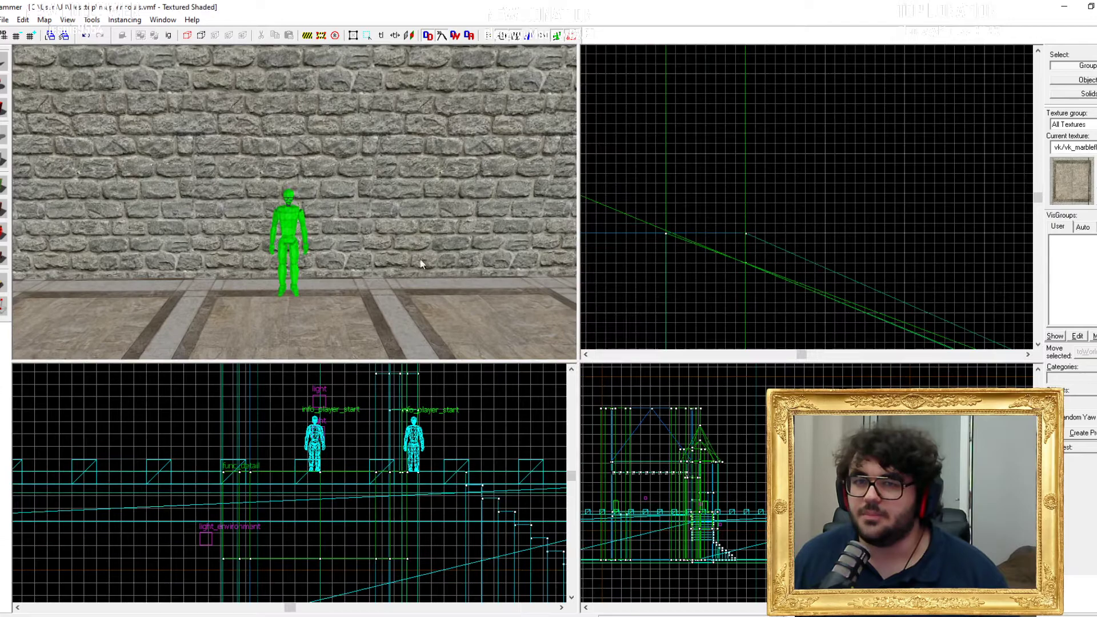
Step: Change the new info_player_start's class to prop_static in Object Properties
key("z")
key("s")
key("z")
double_click(297, 207)
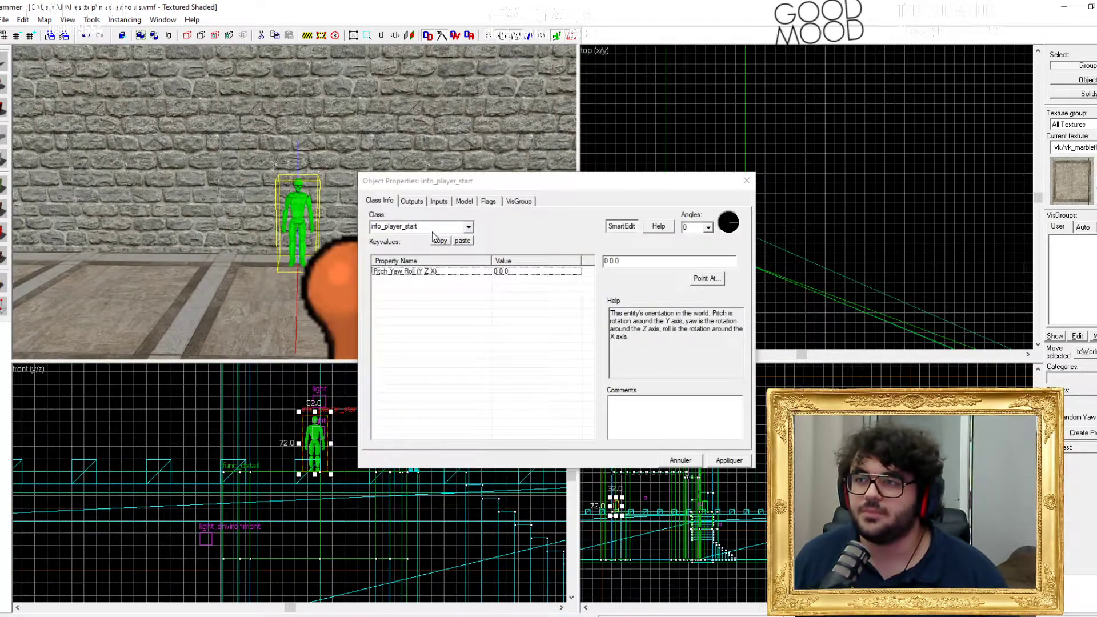
type("prop_static")
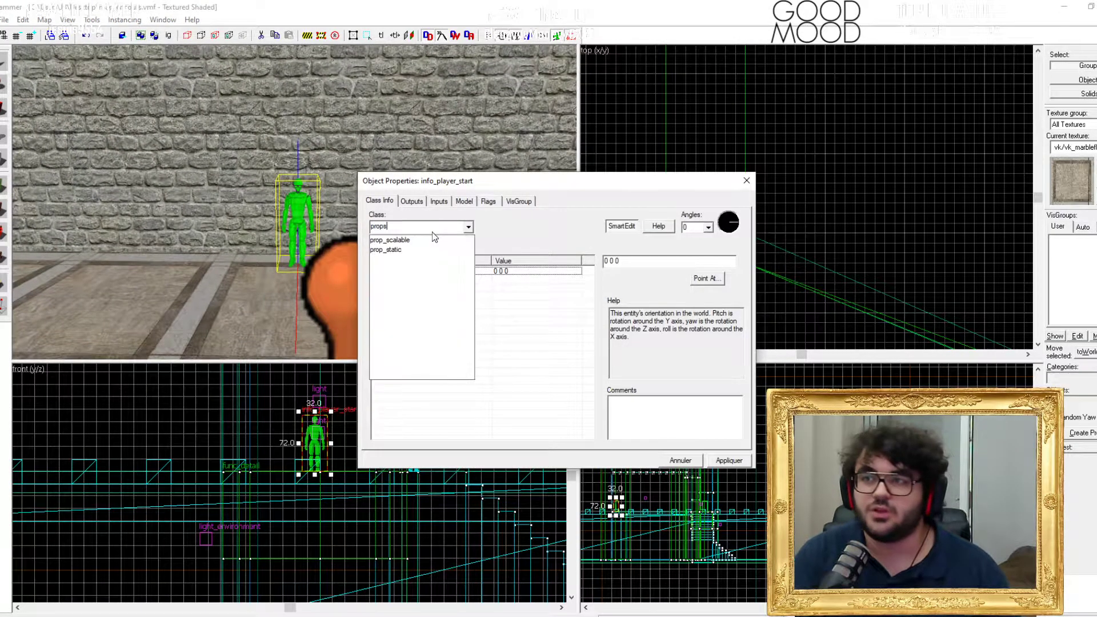
key("Return")
Step: Move the 3D view closer to the floor and cut and paste the prop_static
key("z")
key("w")
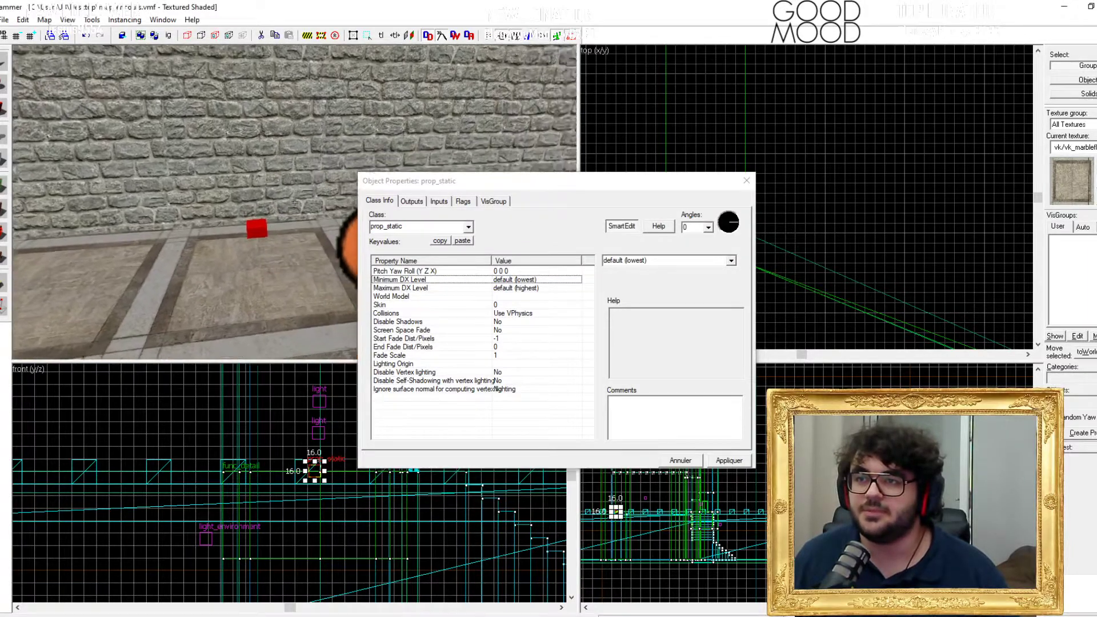
key("z")
key("ctrl+x")
key("ctrl+v")
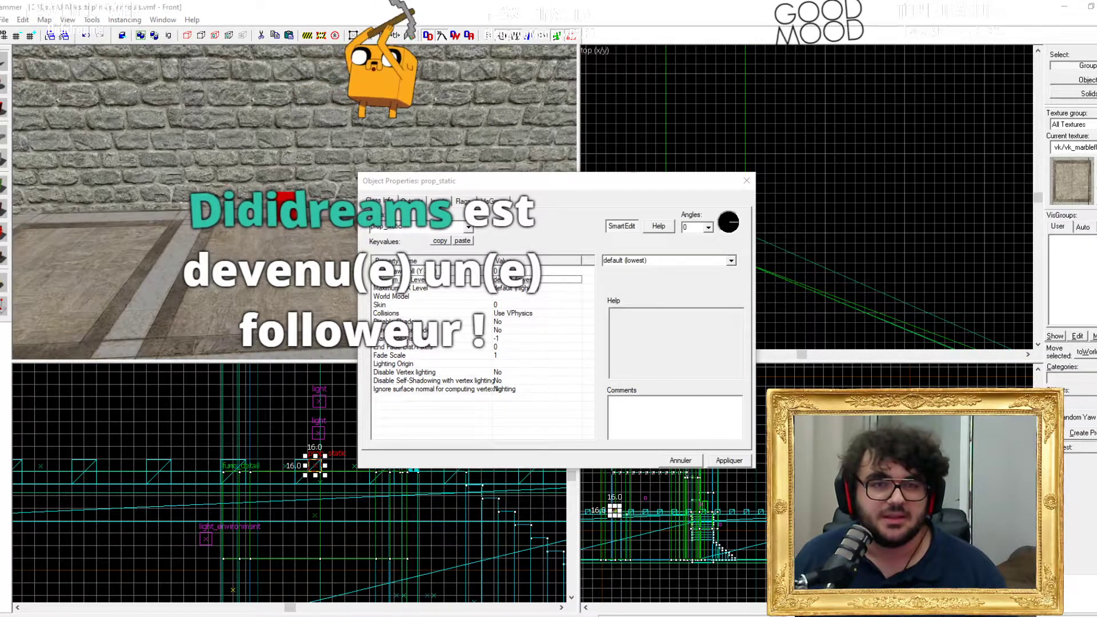
left_click(394, 227)
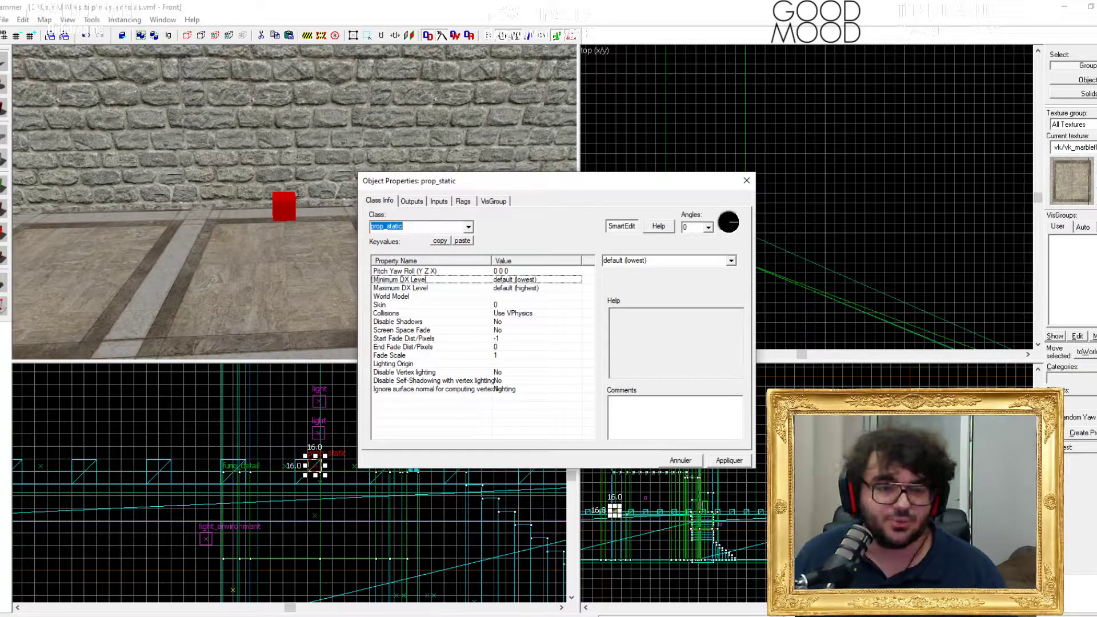
left_click(171, 417)
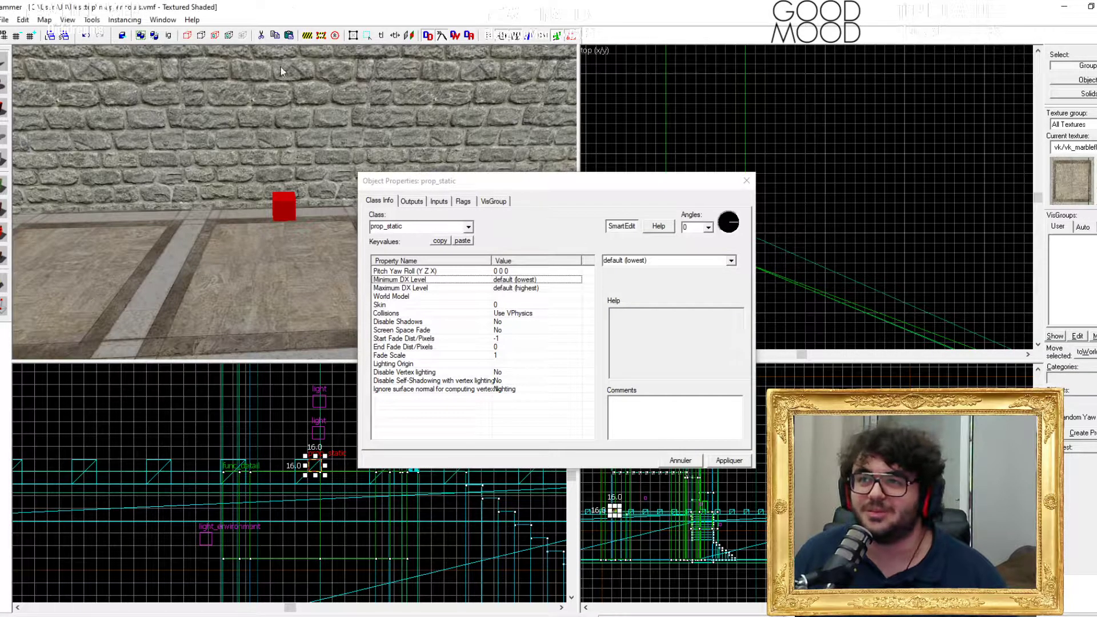
left_click(439, 231)
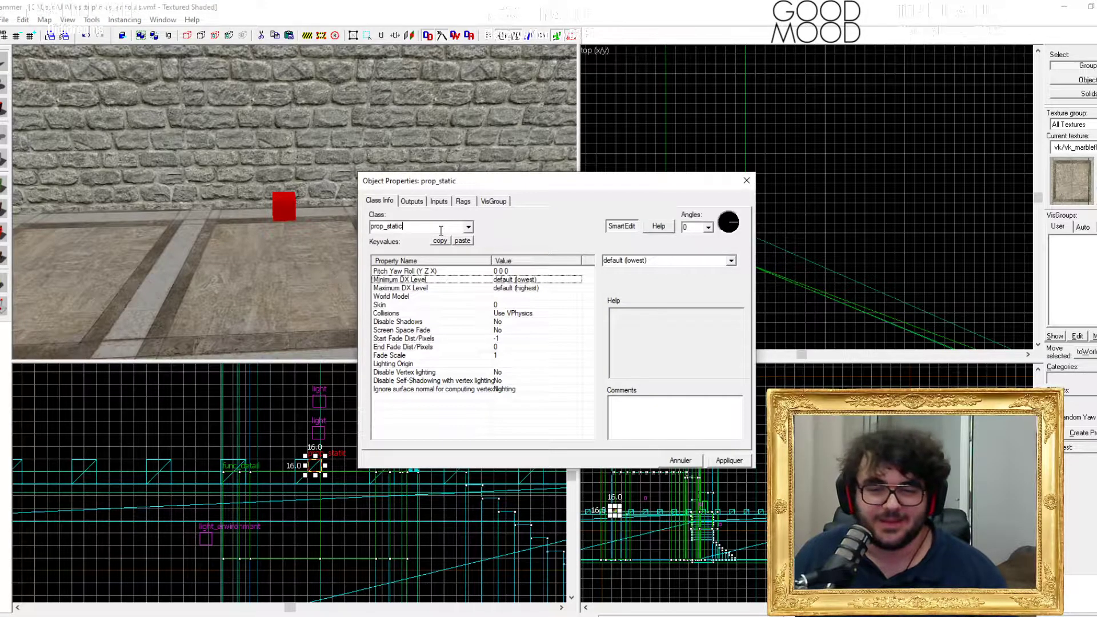
double_click(440, 231)
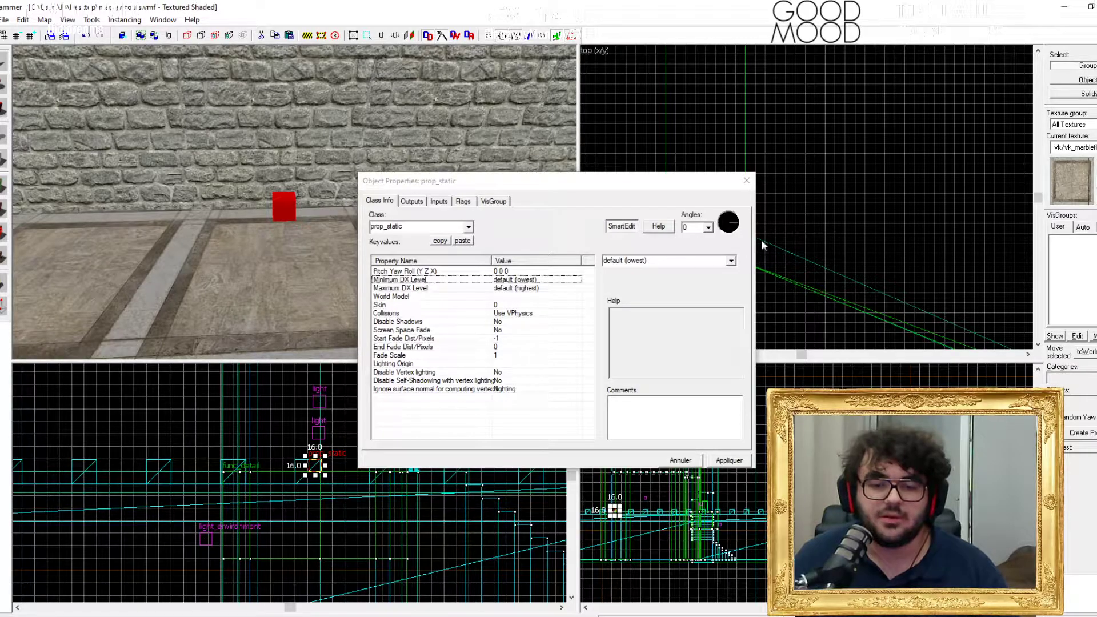
left_click(746, 180)
key("Escape")
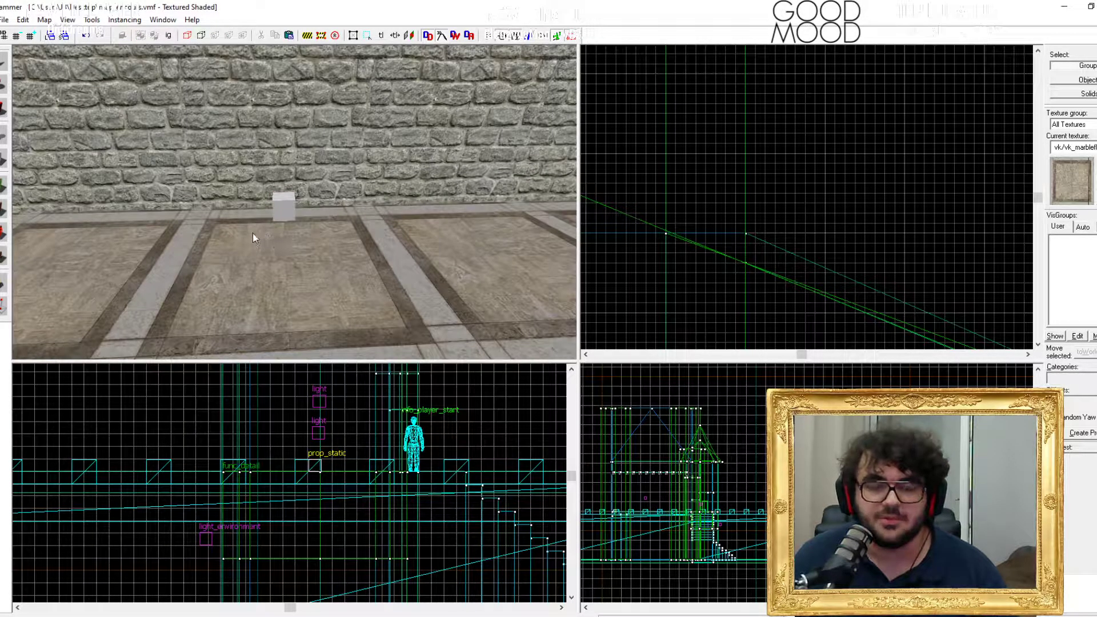
double_click(285, 214)
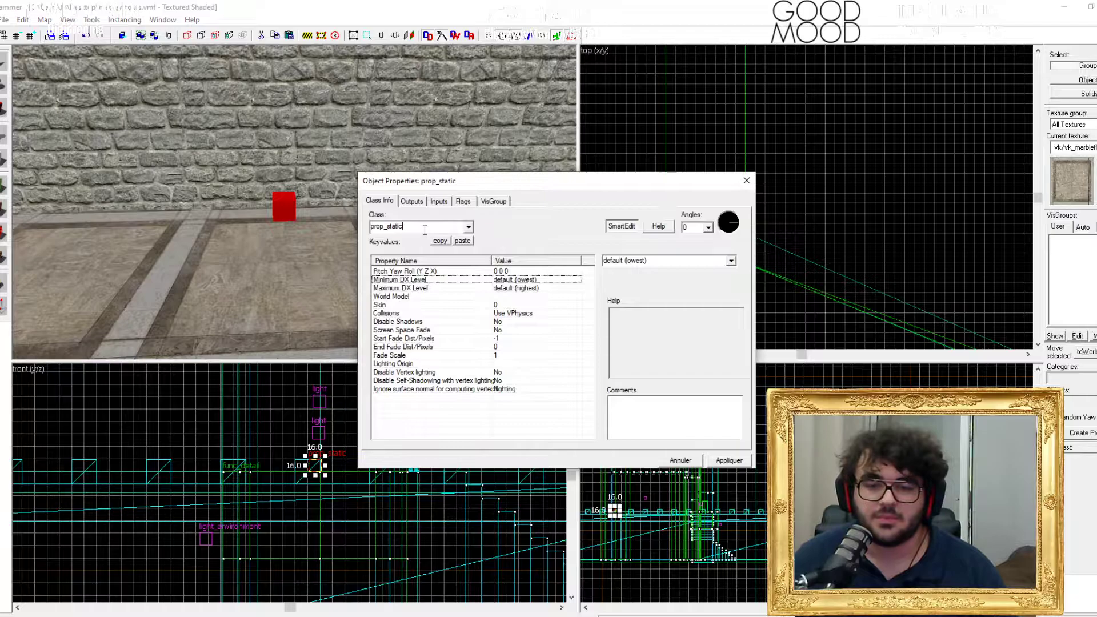
double_click(424, 230)
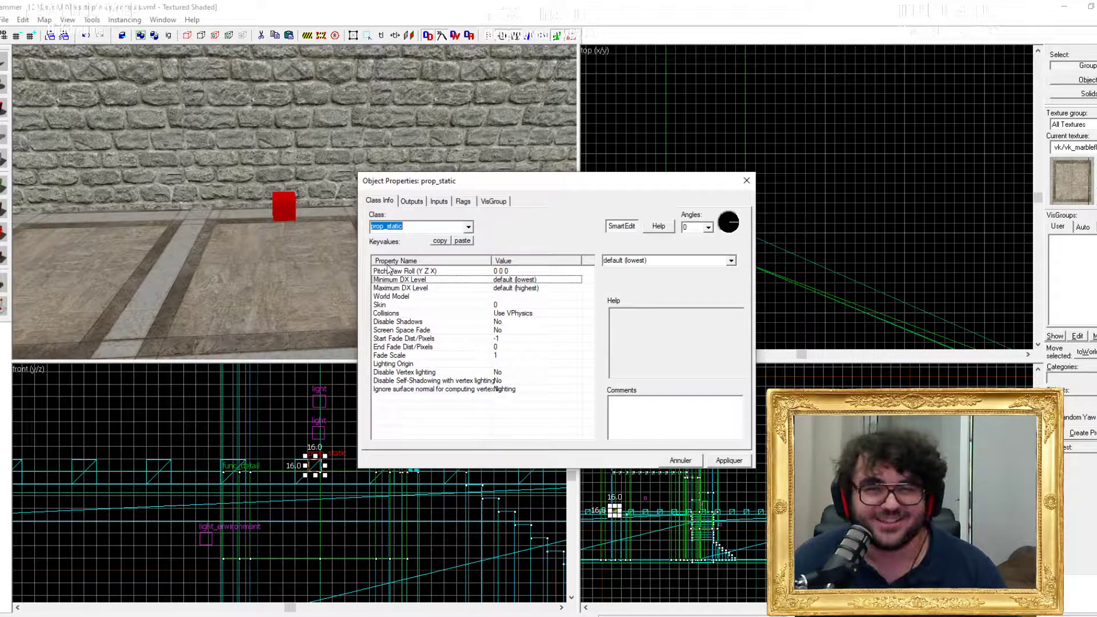
Step: Open the Model Browser from the prop_static's empty World Model keyvalue, showing cruck_house01.mdl
left_click(495, 297)
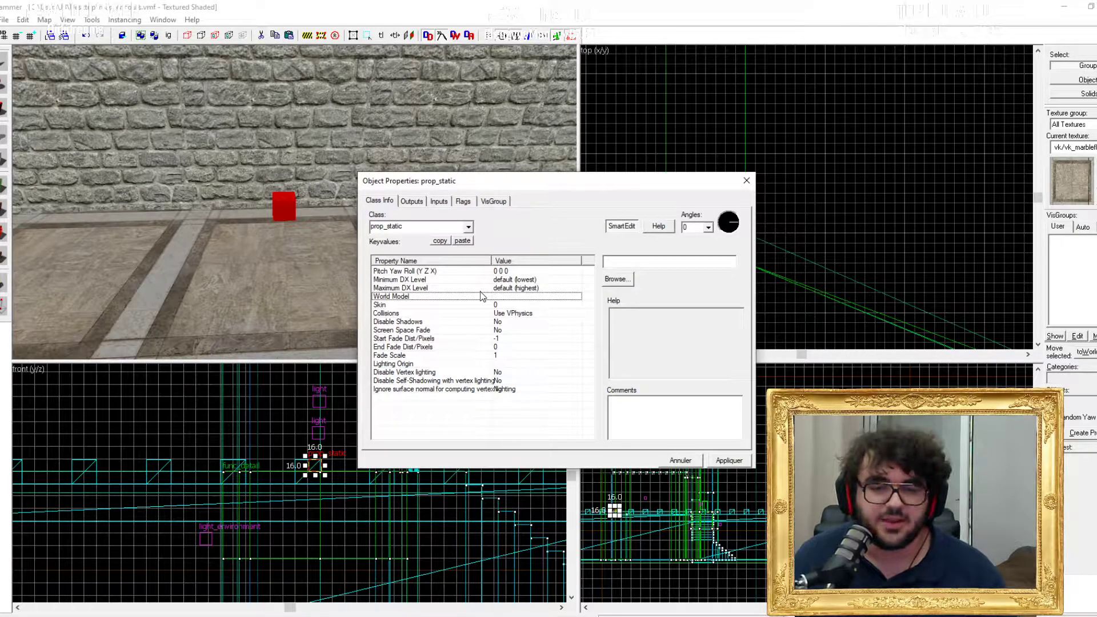
double_click(509, 298)
Step: Clear the house filter and inspect the candle model's skins, sequences, activities and physics info
key("BackSpace")
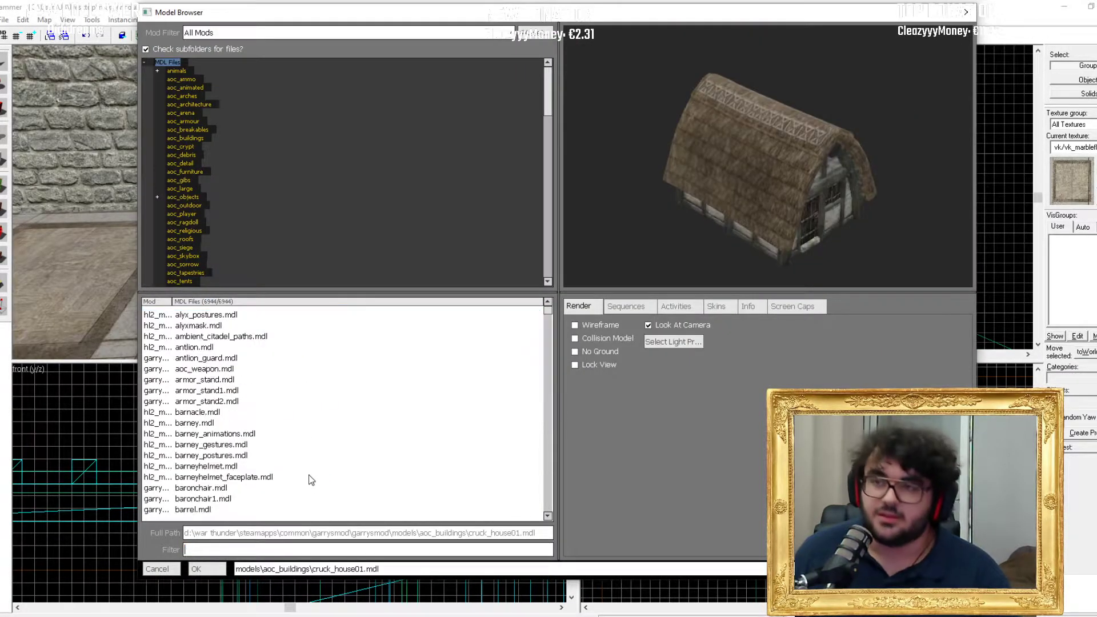
scroll(272, 423, "down", 10)
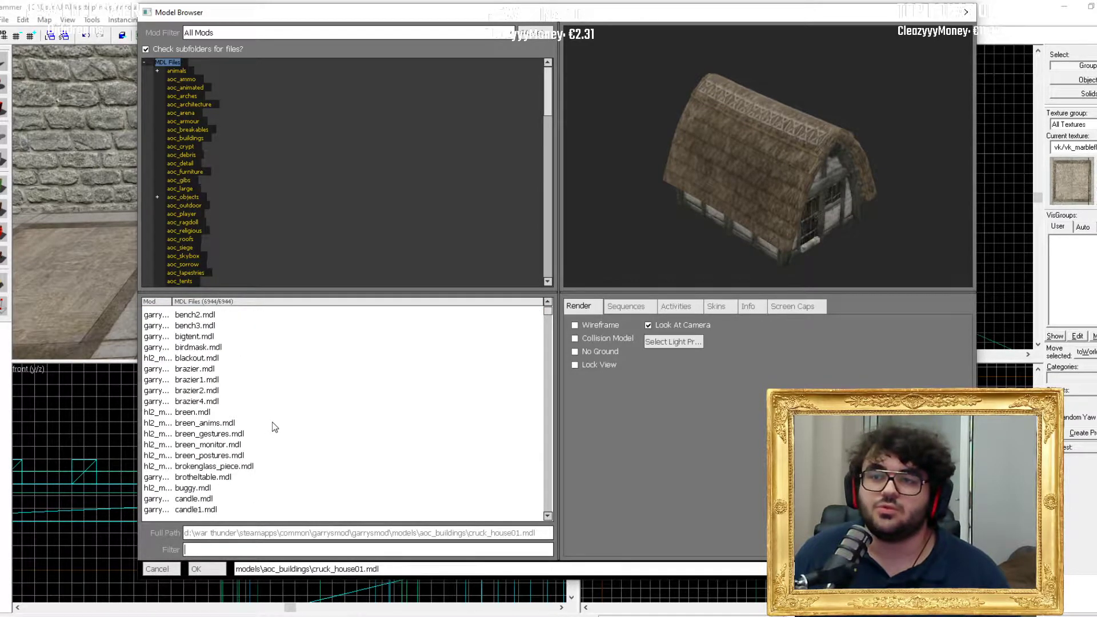
left_click(247, 499)
scroll(262, 474, "down", 8)
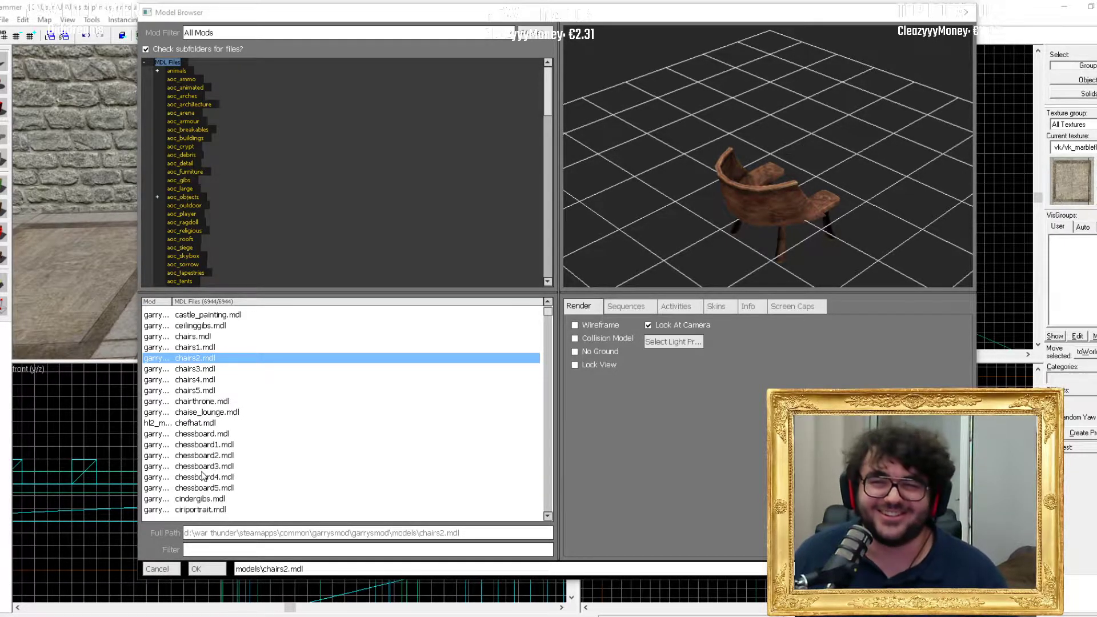
left_click(716, 306)
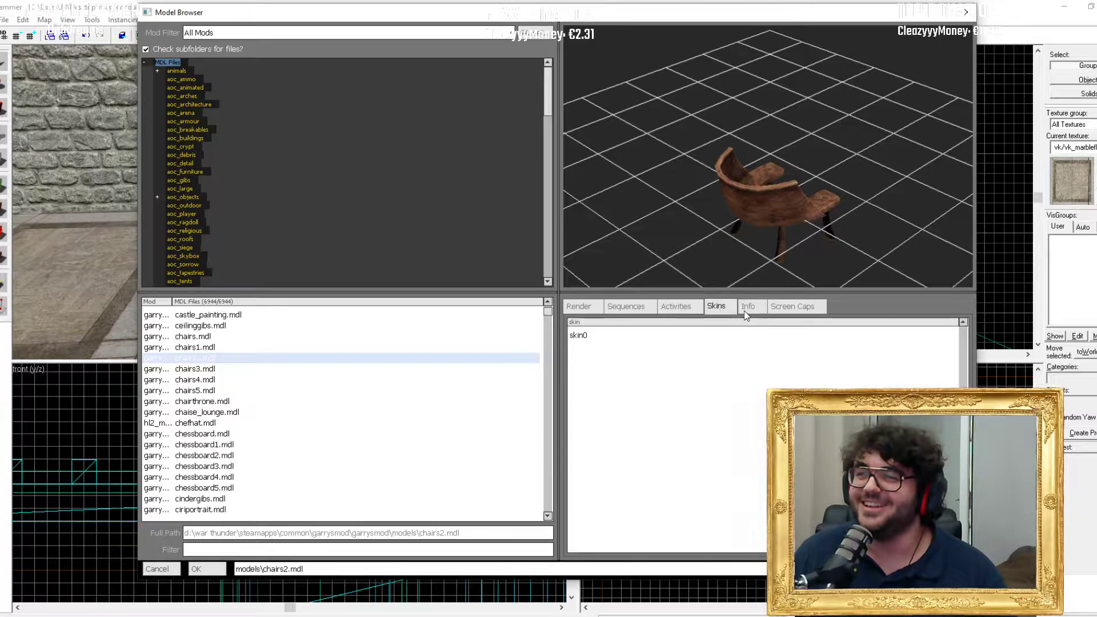
left_click(626, 307)
left_click(675, 306)
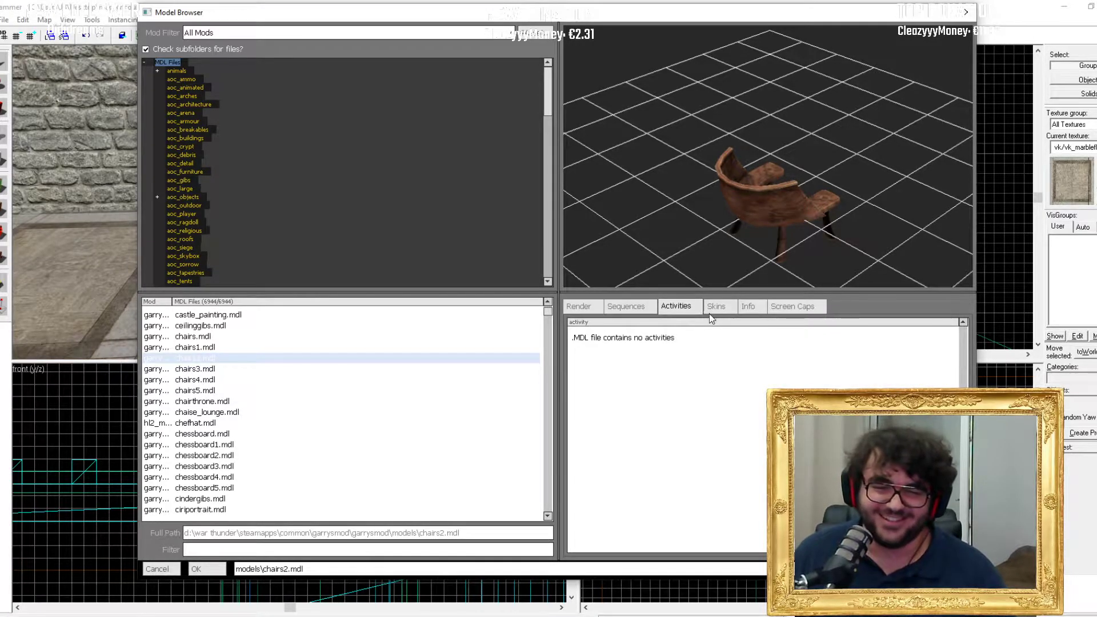
left_click(749, 307)
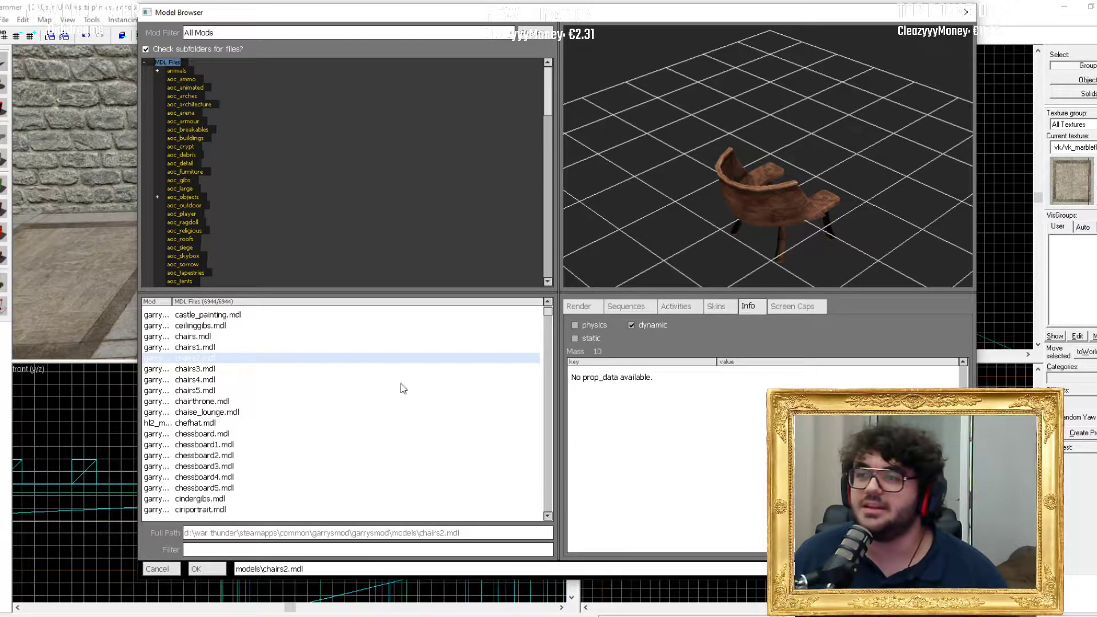
Step: Choose models/chairs4.mdl, check its preview, and apply it as the prop's World Model
left_click(259, 378)
left_click_drag(782, 251, 748, 252)
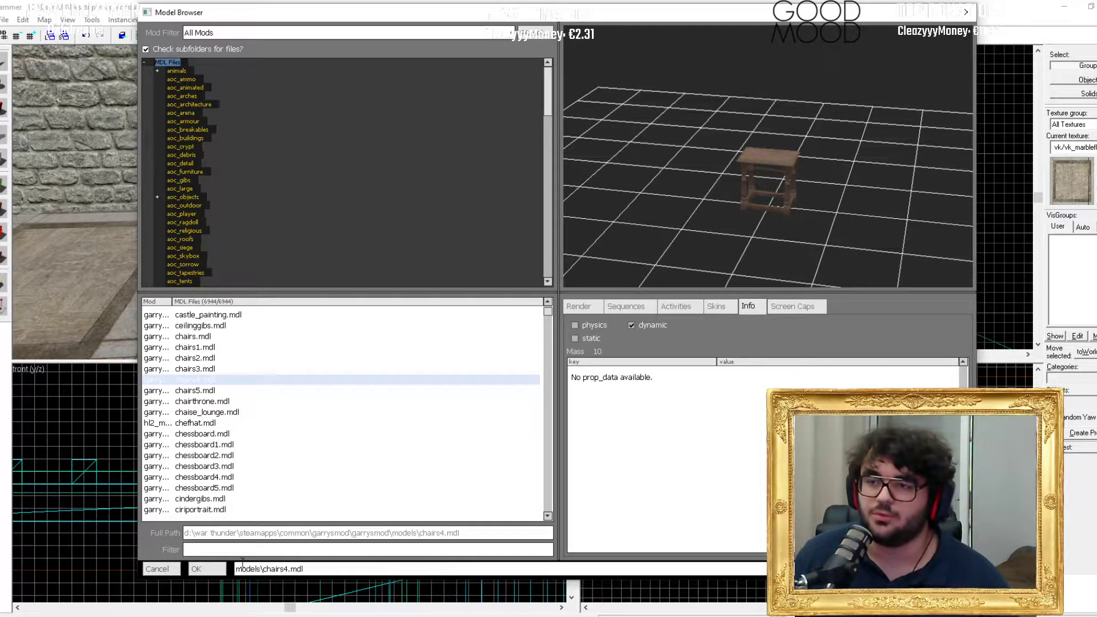
left_click(207, 569)
left_click(736, 464)
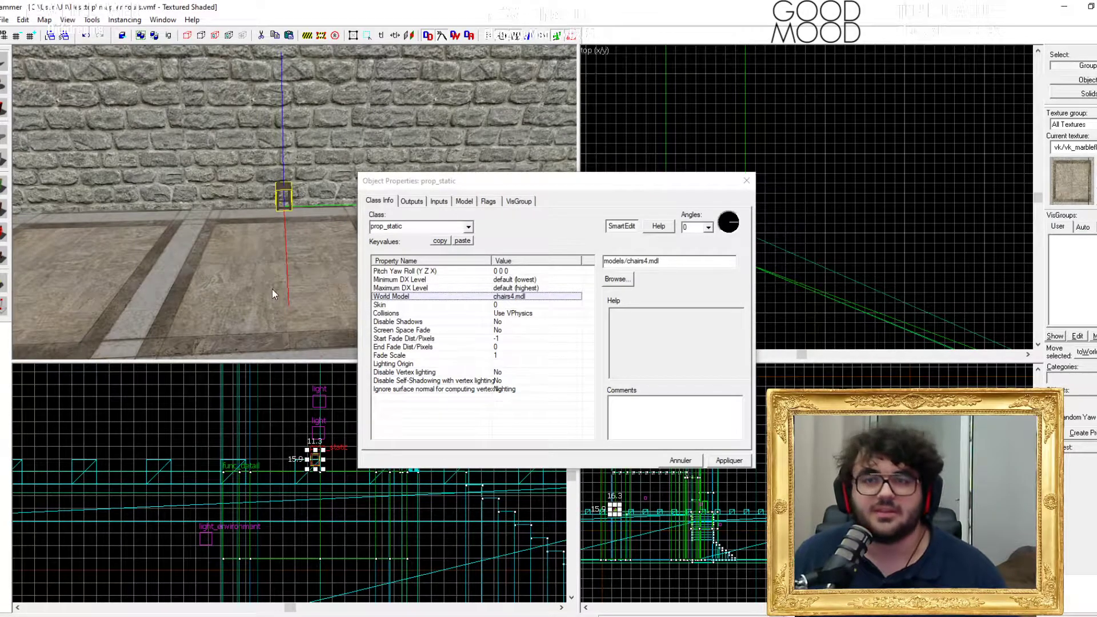
Step: Cut and paste the stool so it sits on the floor
key("ctrl+x")
key("ctrl+v")
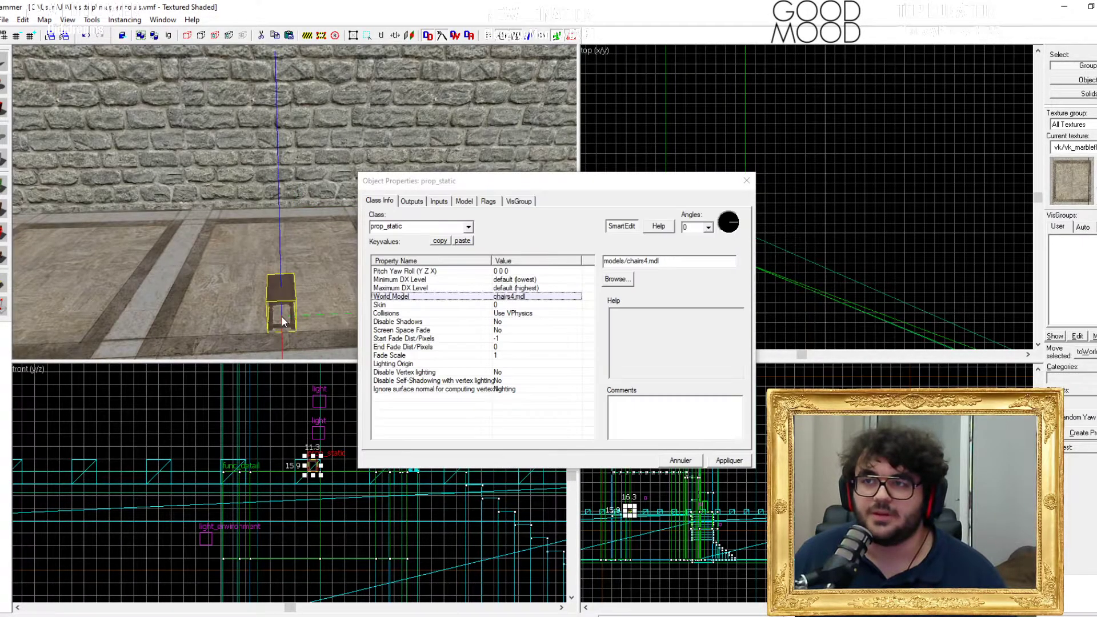
key("z")
key("w")
key("s")
key("z")
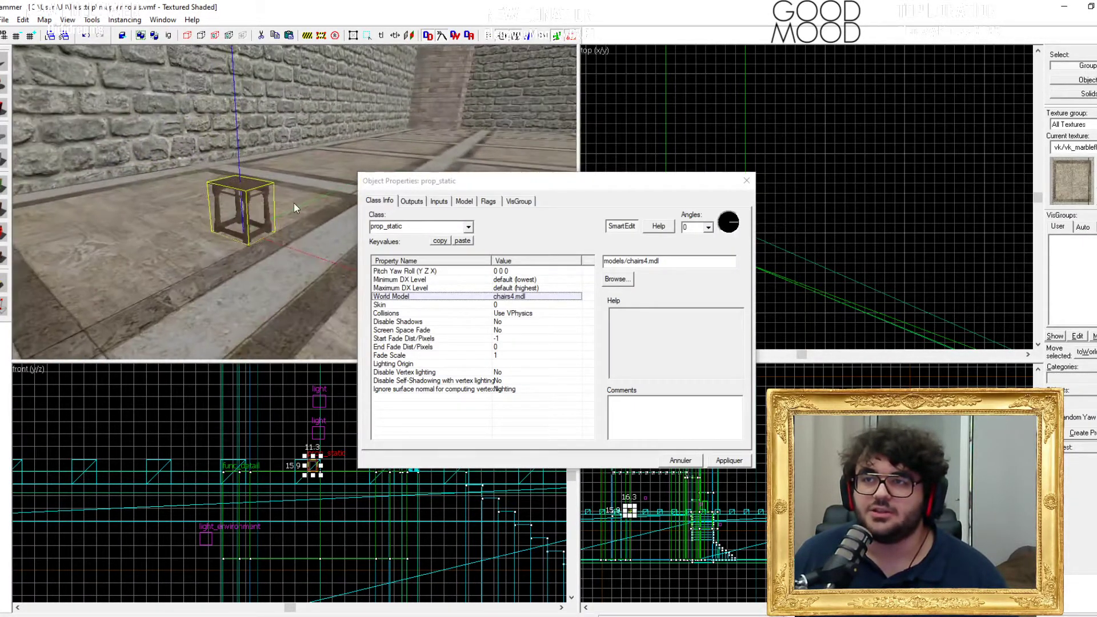
Step: Change the stool's entity class from prop_static to prop_dynamic_override
left_click(469, 227)
left_click(632, 257)
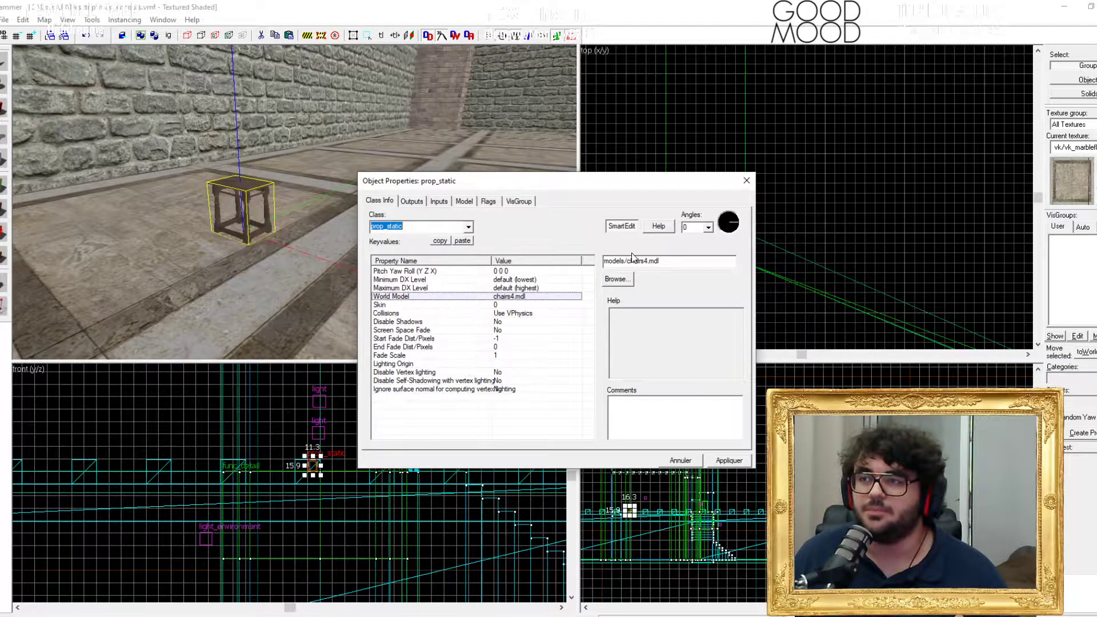
left_click(624, 282)
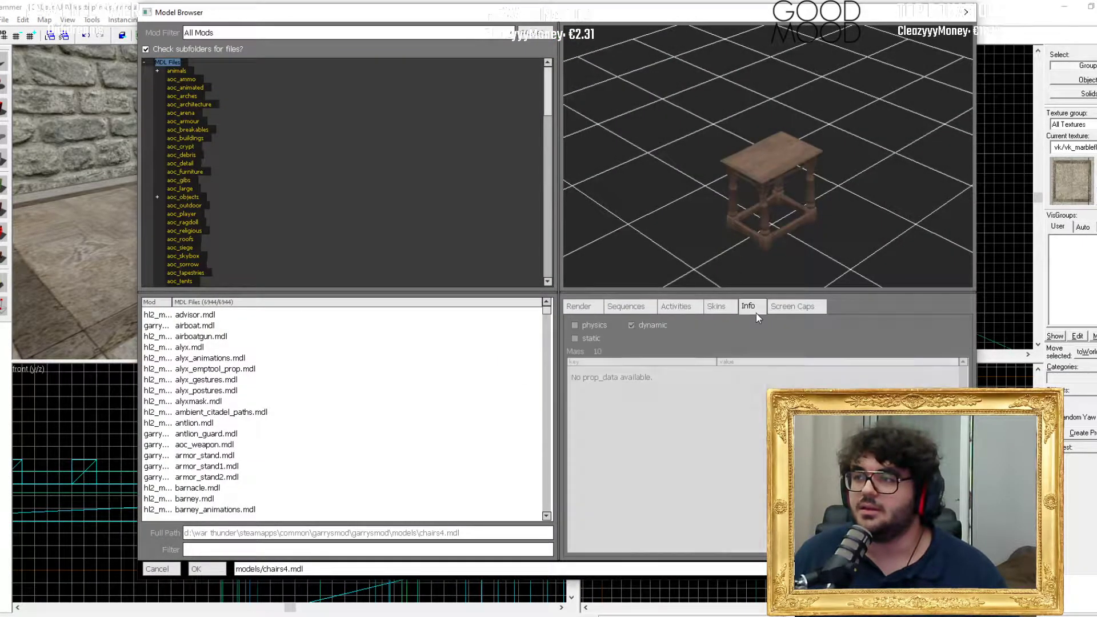
left_click(966, 12)
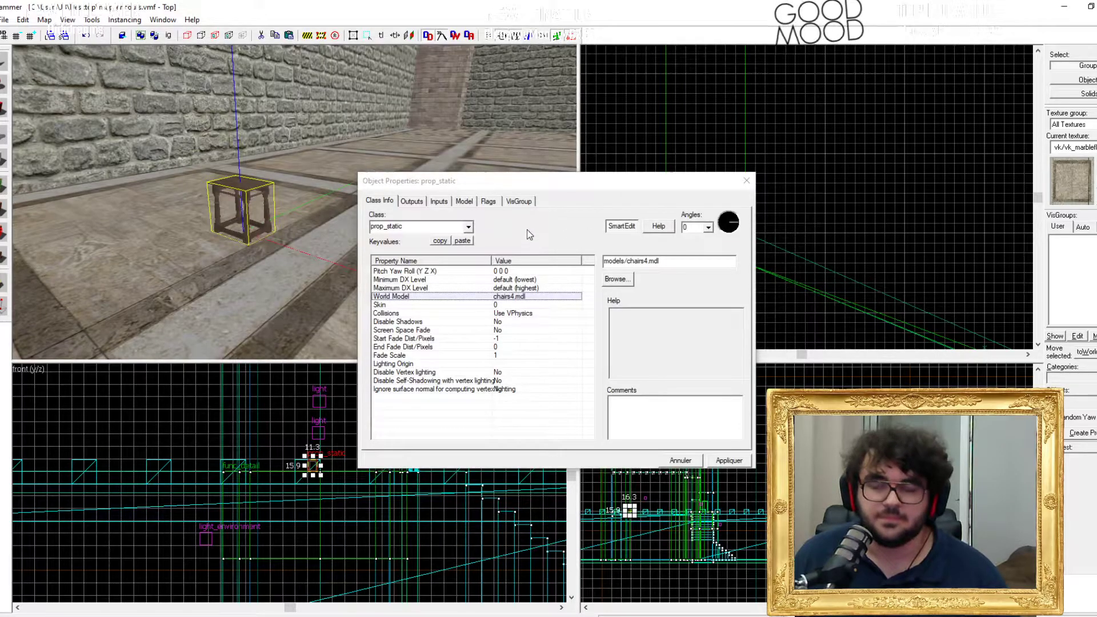
left_click(468, 227)
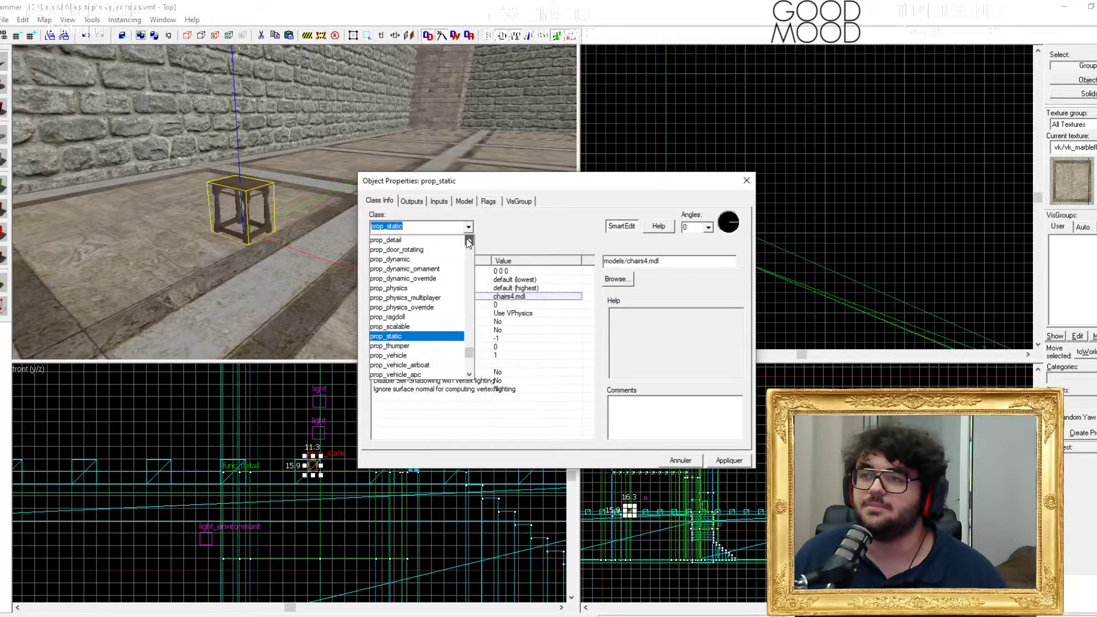
left_click(467, 238)
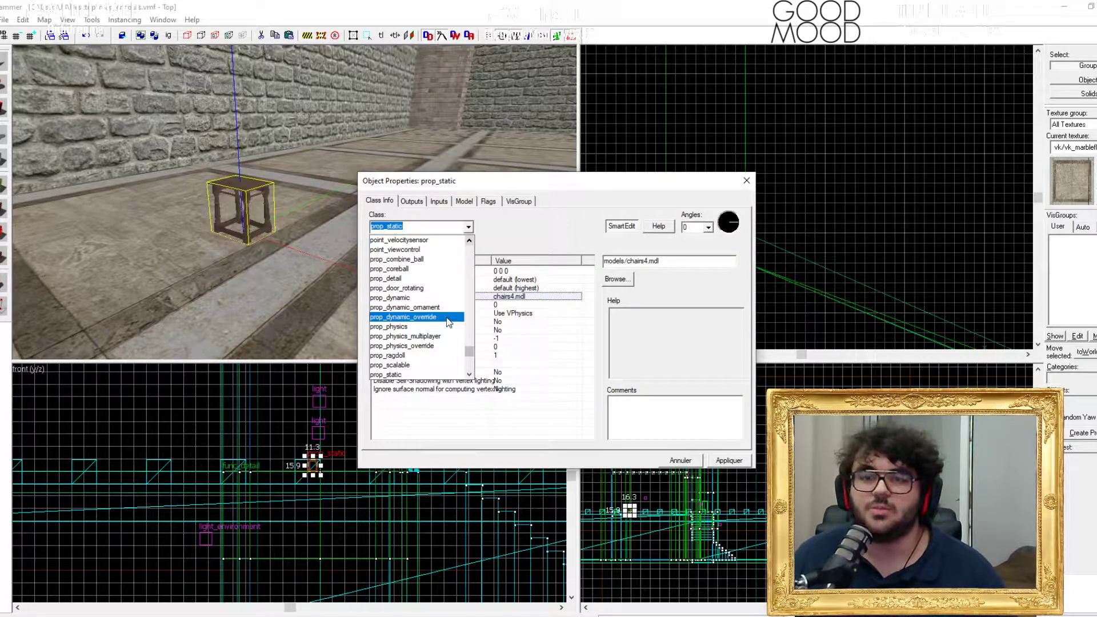
left_click(447, 317)
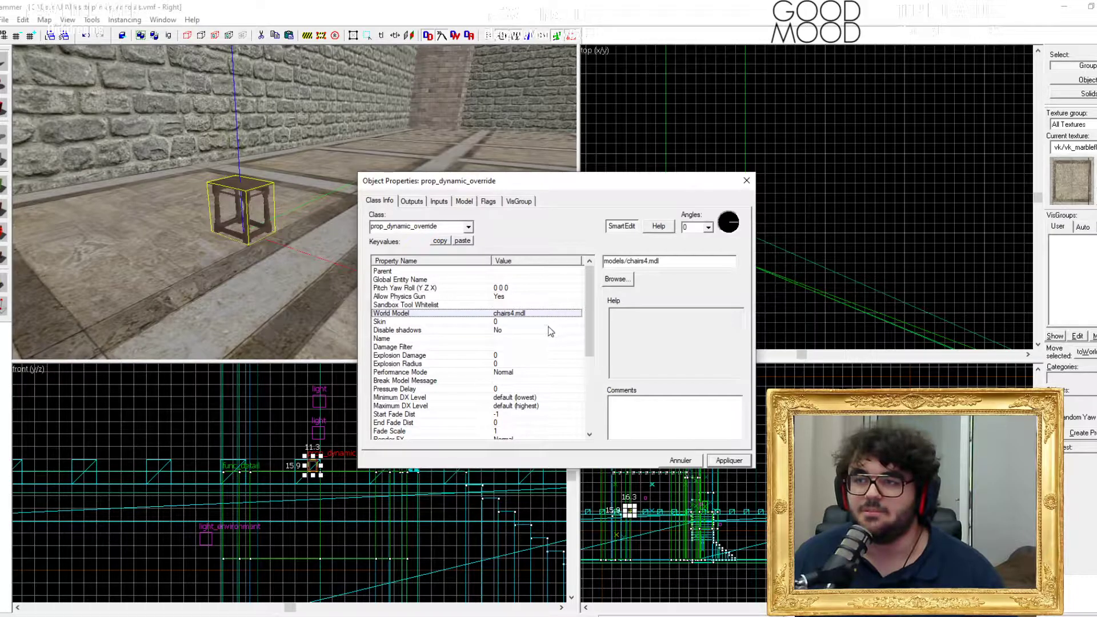
Step: Change the Start Fade Dist value from -1 to 0
left_click(531, 423)
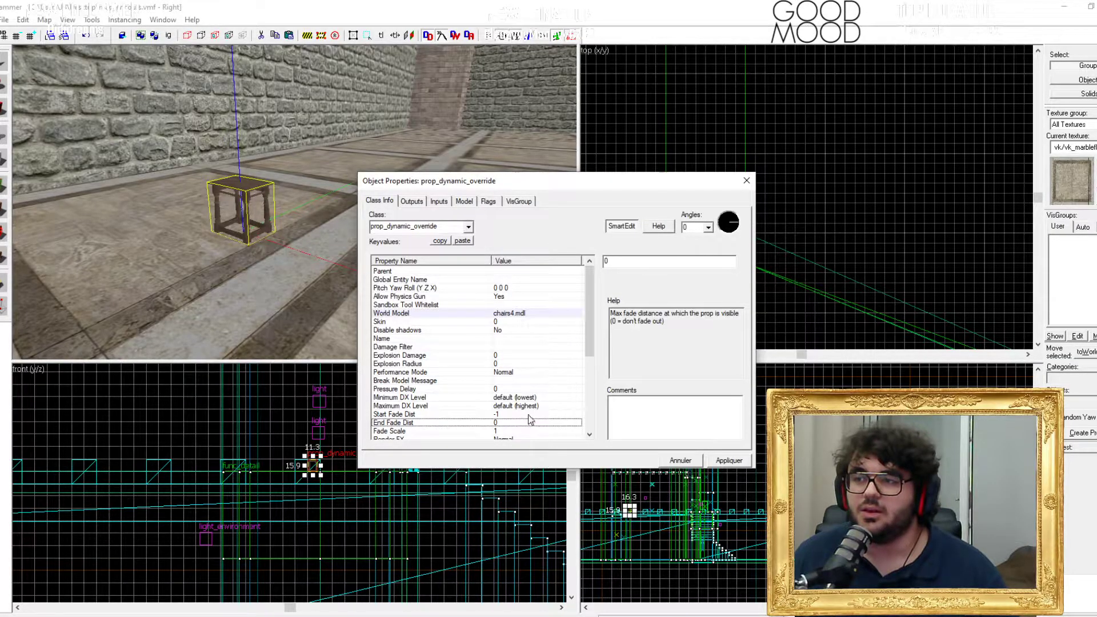
left_click(532, 415)
left_click_drag(645, 261, 580, 258)
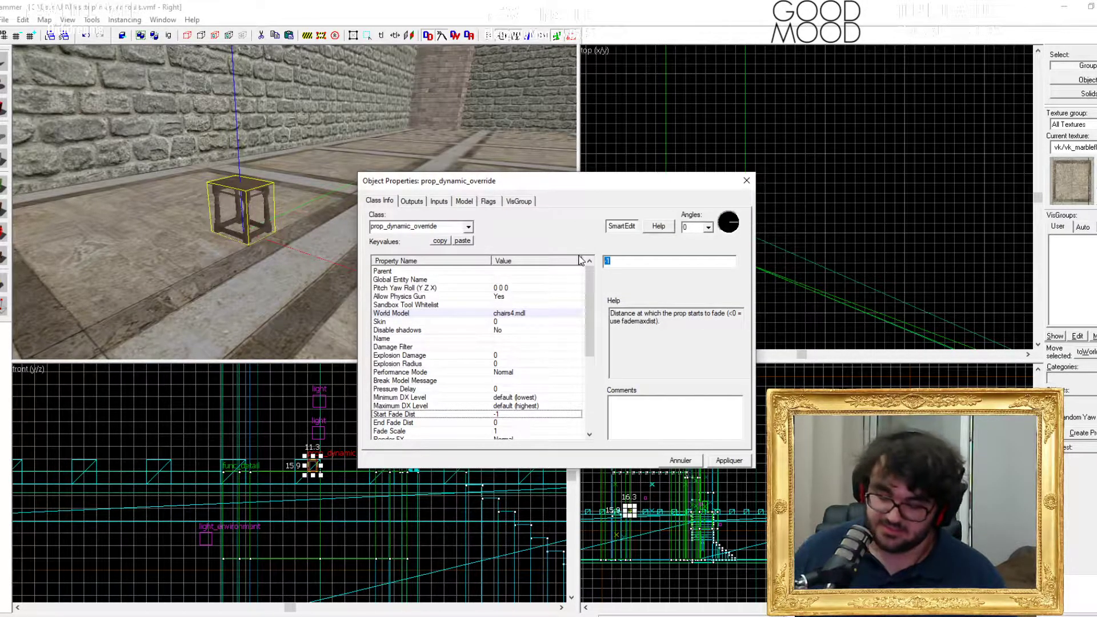
type("0")
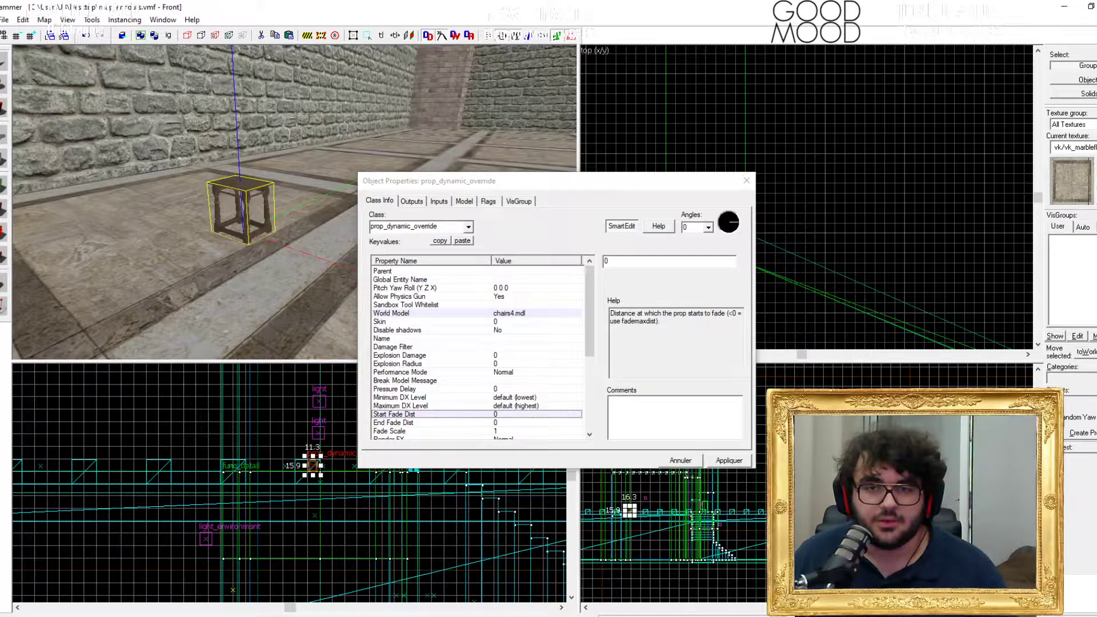
Step: Review the Performance Mode, Break Model Message and Randomly Animate keyvalues
left_click(521, 372)
left_click(517, 381)
scroll(516, 388, "down", 4)
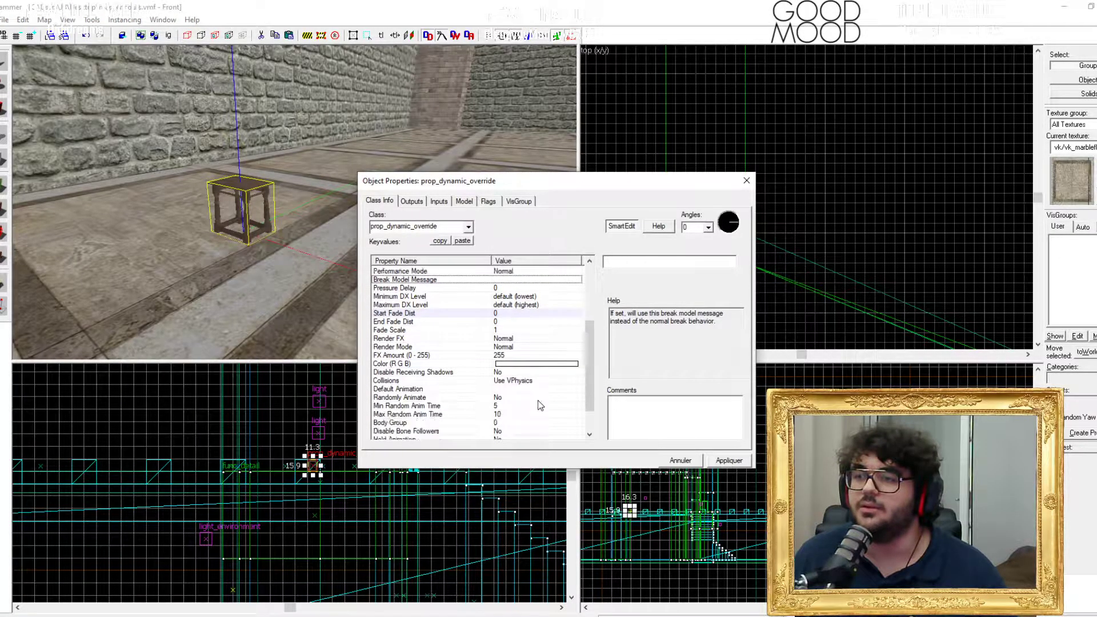
left_click(513, 390)
left_click(514, 397)
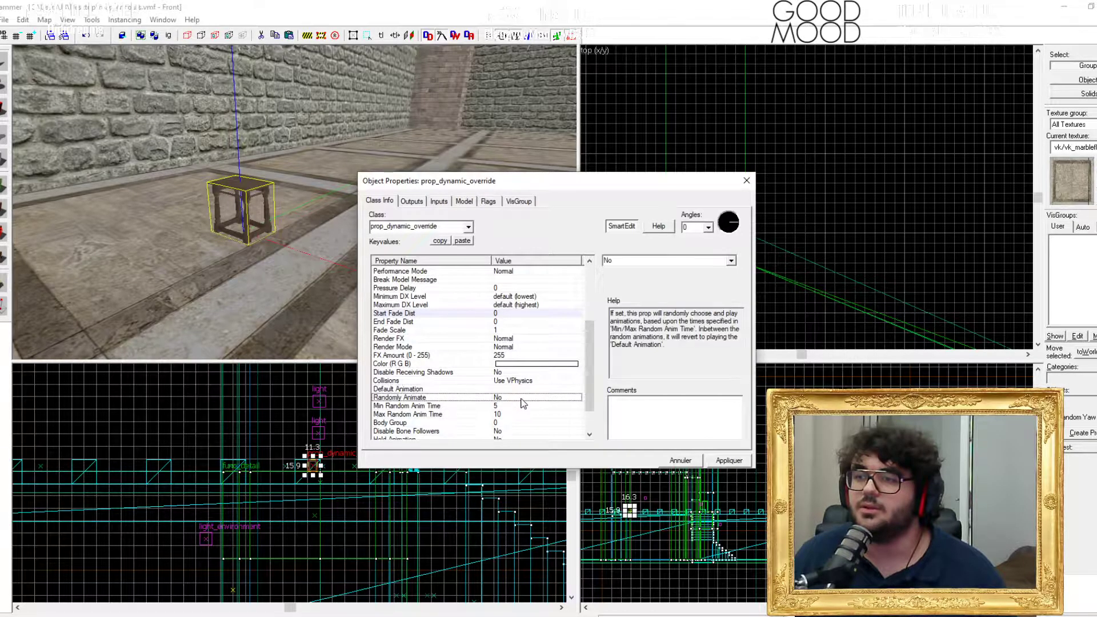
scroll(517, 399, "down", 2)
scroll(482, 409, "up", 5)
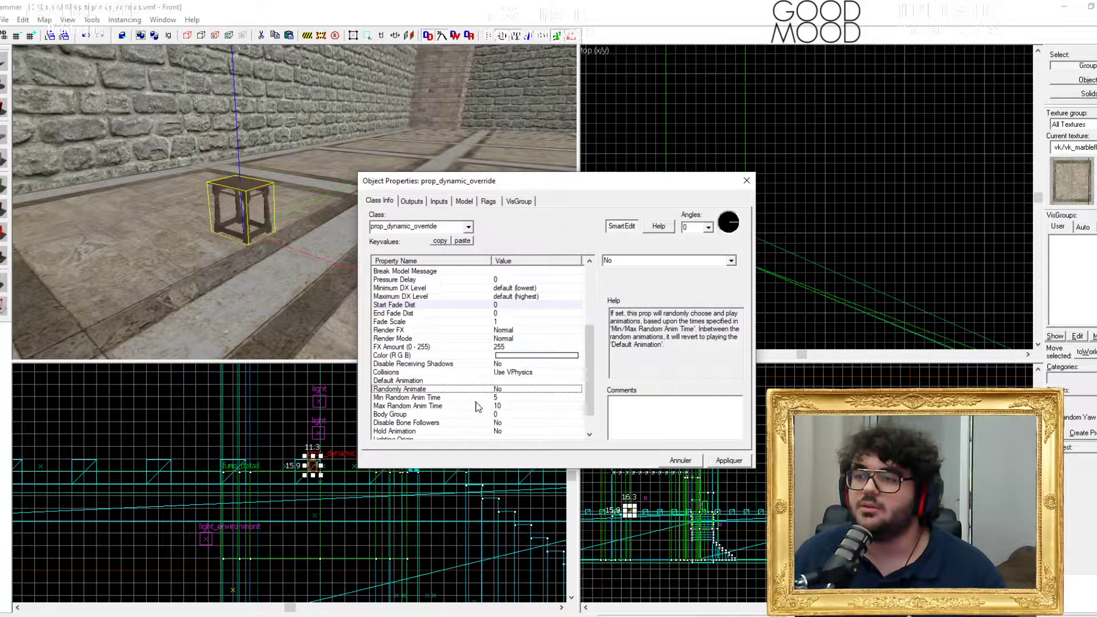
scroll(451, 368, "up", 1)
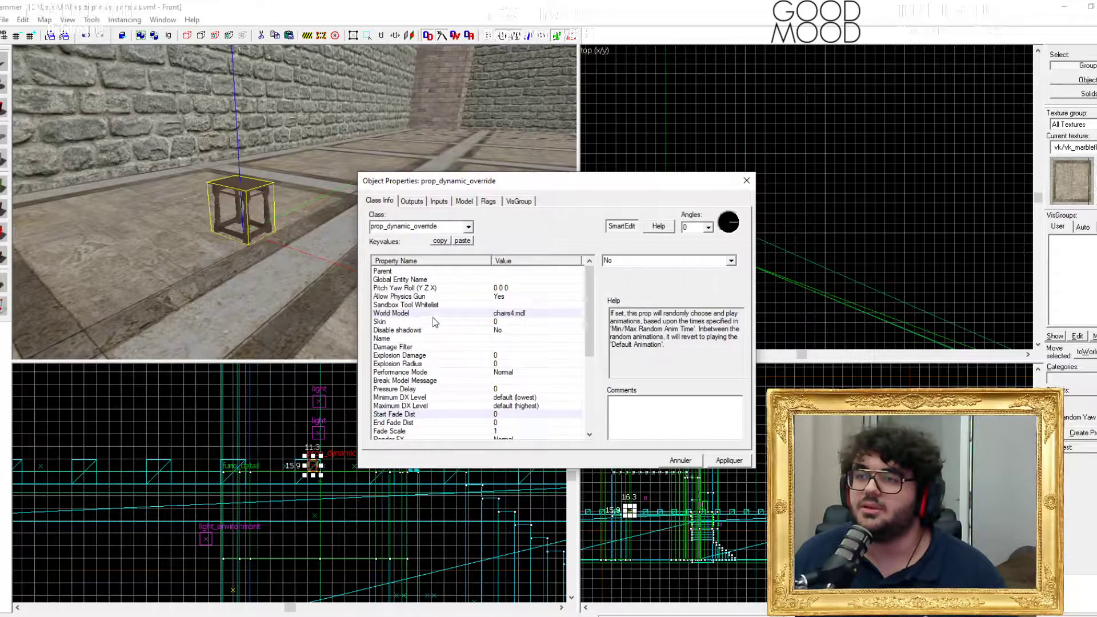
Step: Set Allow Physics Gun to No
left_click(435, 297)
left_click(731, 261)
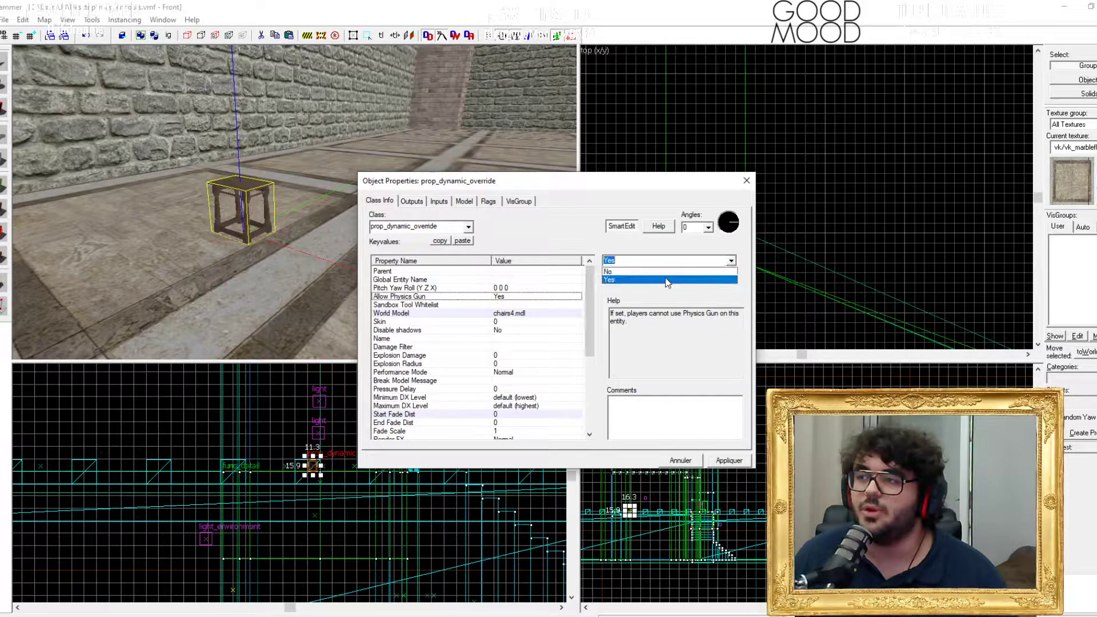
left_click(665, 272)
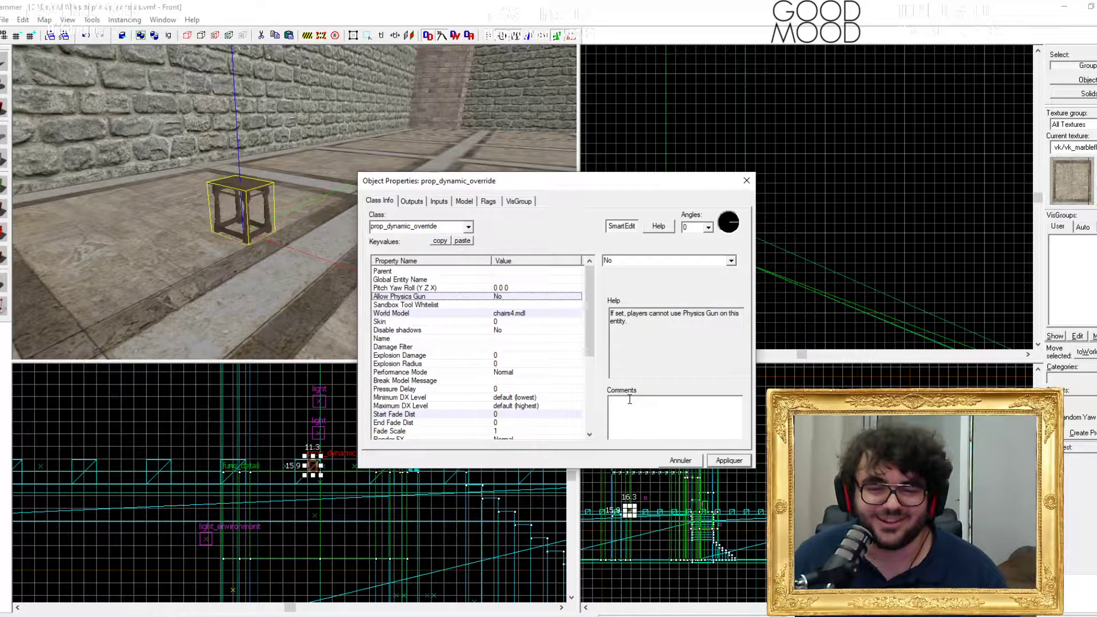
Step: Read the help for Pitch Yaw Roll, Sandbox Tool Whitelist and the Skin value
left_click(529, 287)
left_click(525, 296)
left_click(519, 304)
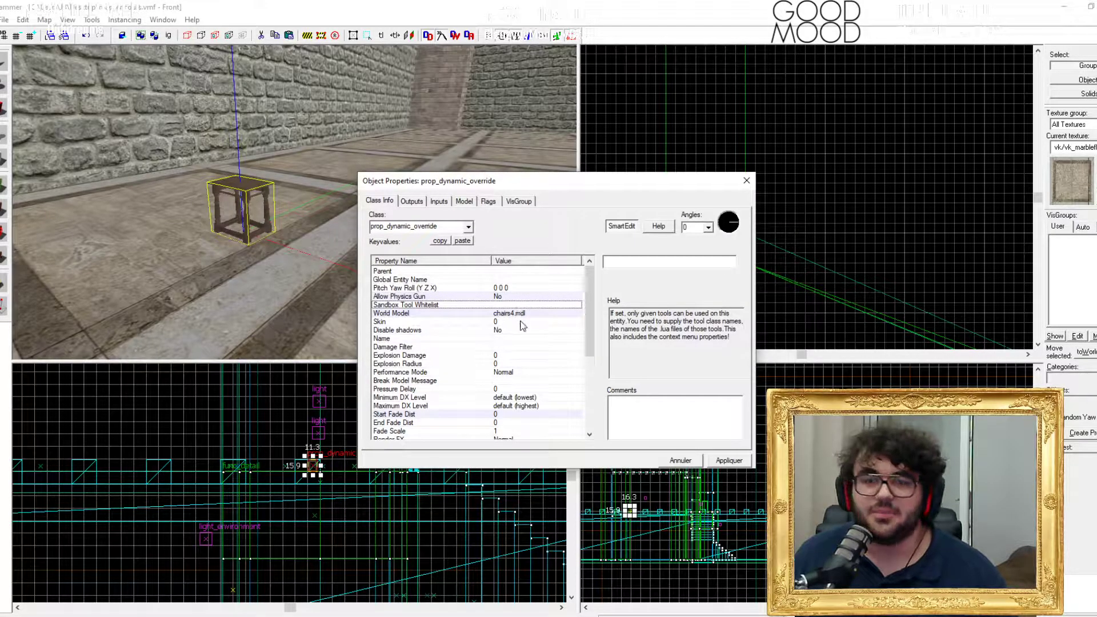
left_click(520, 322)
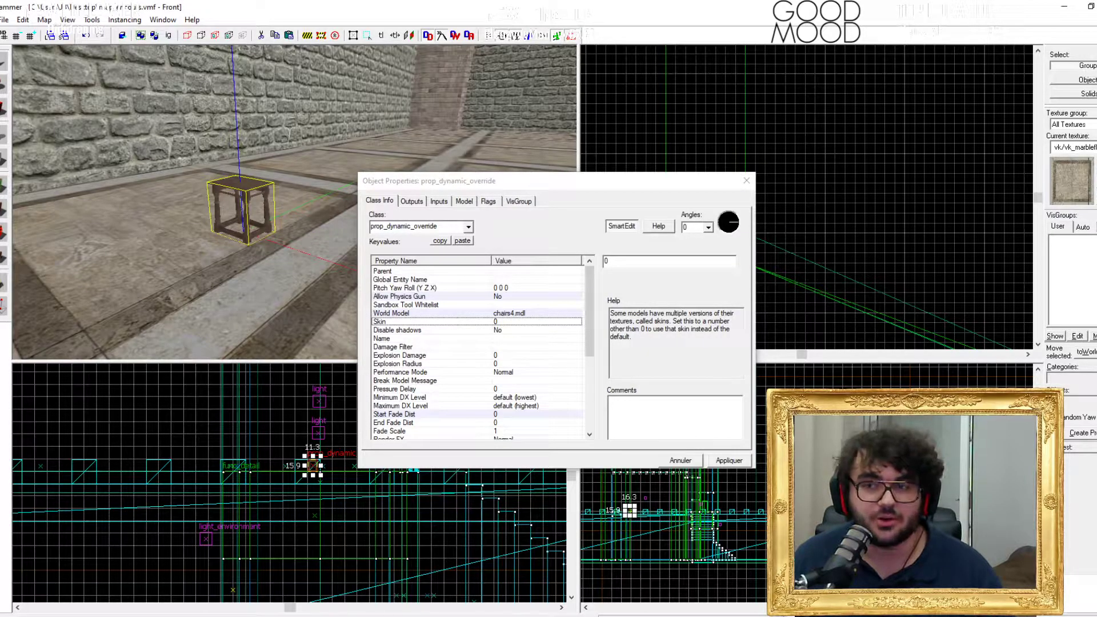
Step: Bring the Firefox window with the hammer.logout.fr optimisation tutorial to the front
mouse_move(201, 616)
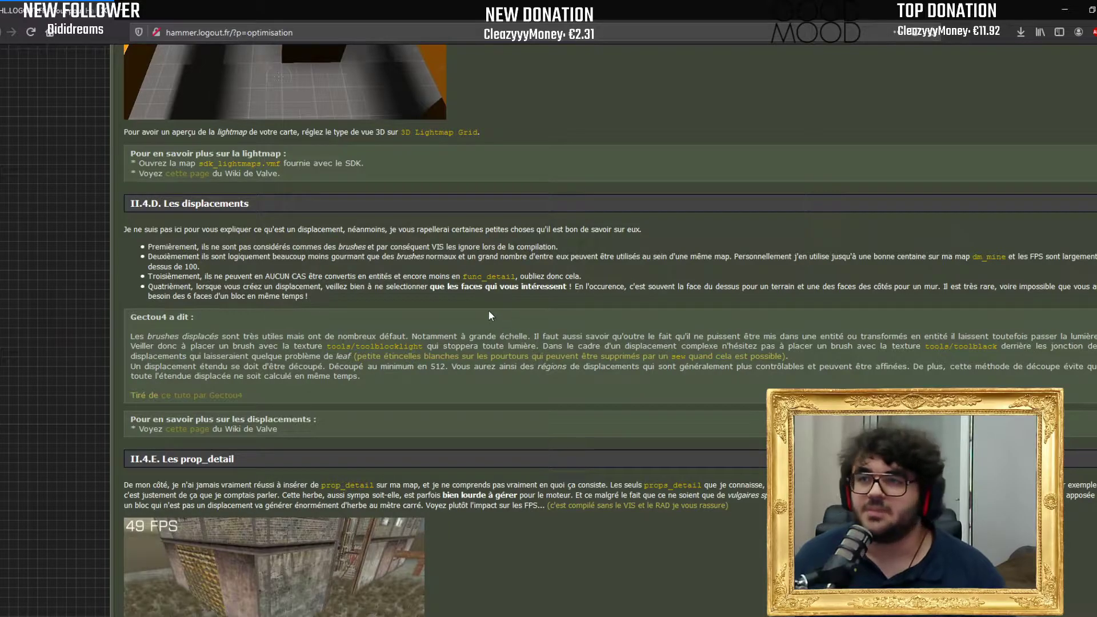
Step: Search the tutorial page for prop_static and step through the matches
scroll(481, 305, "down", 10)
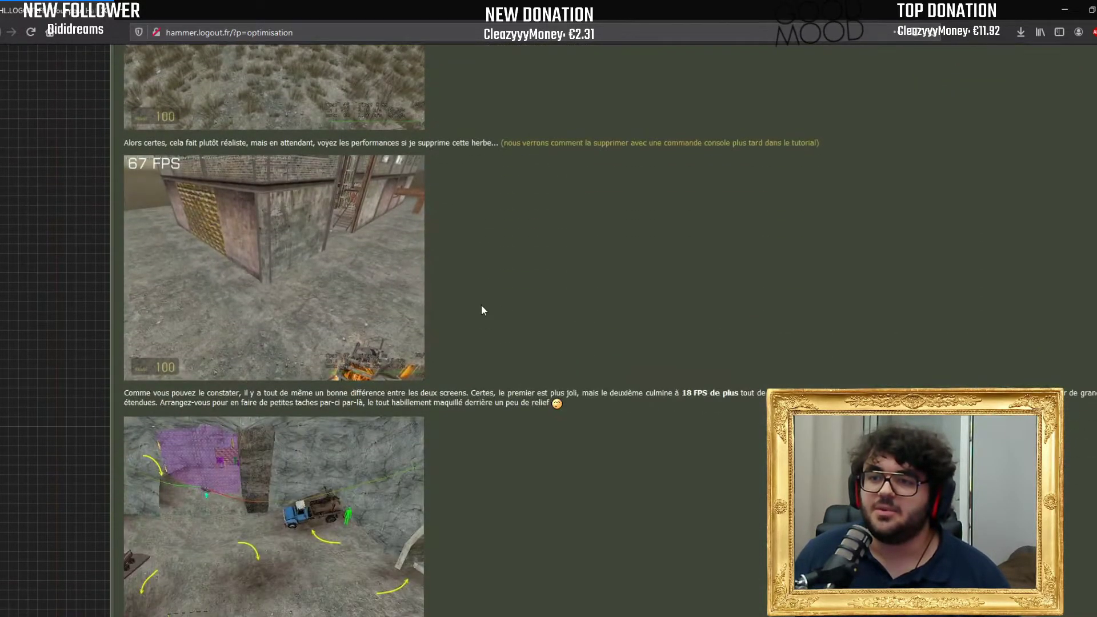
scroll(481, 309, "down", 4)
key("ctrl+f")
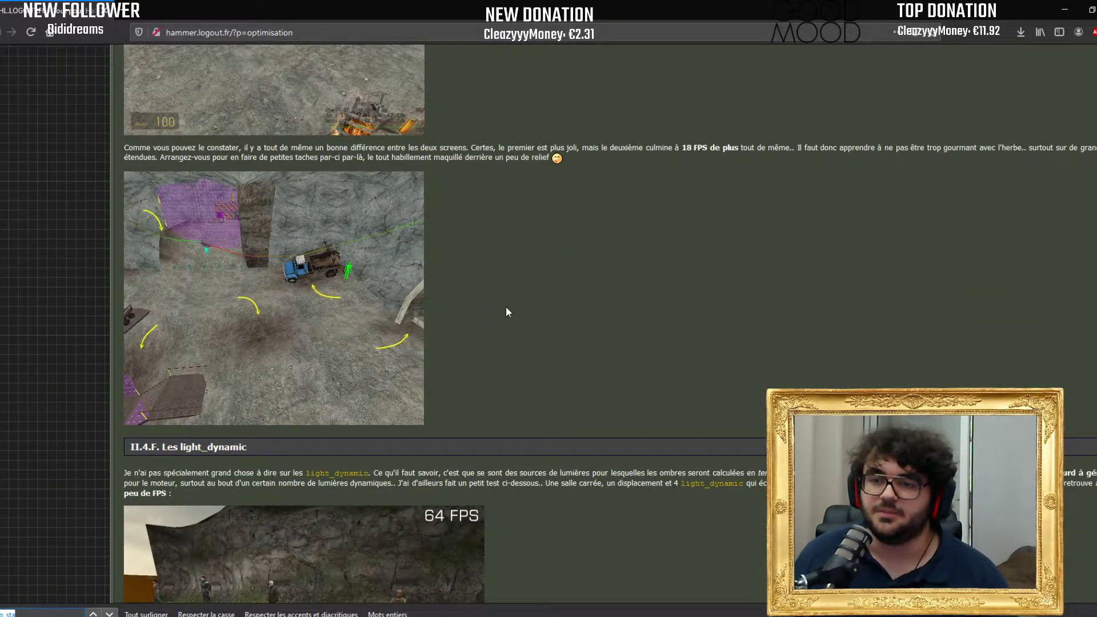
key("Return")
key("Return")
key("Return")
key("Return")
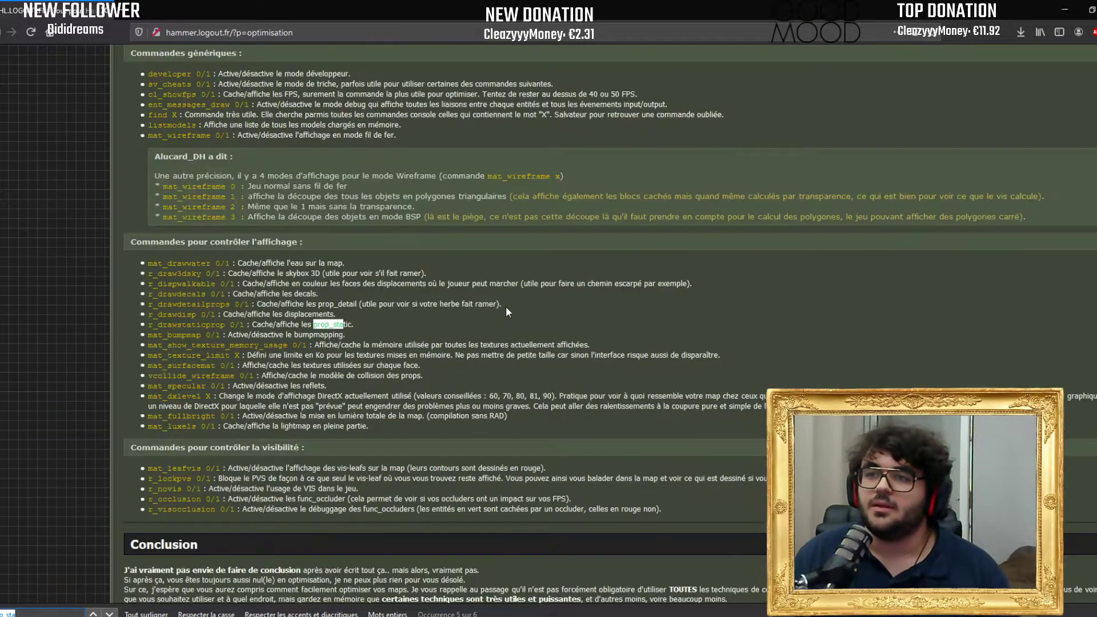
key("Return")
key("Return")
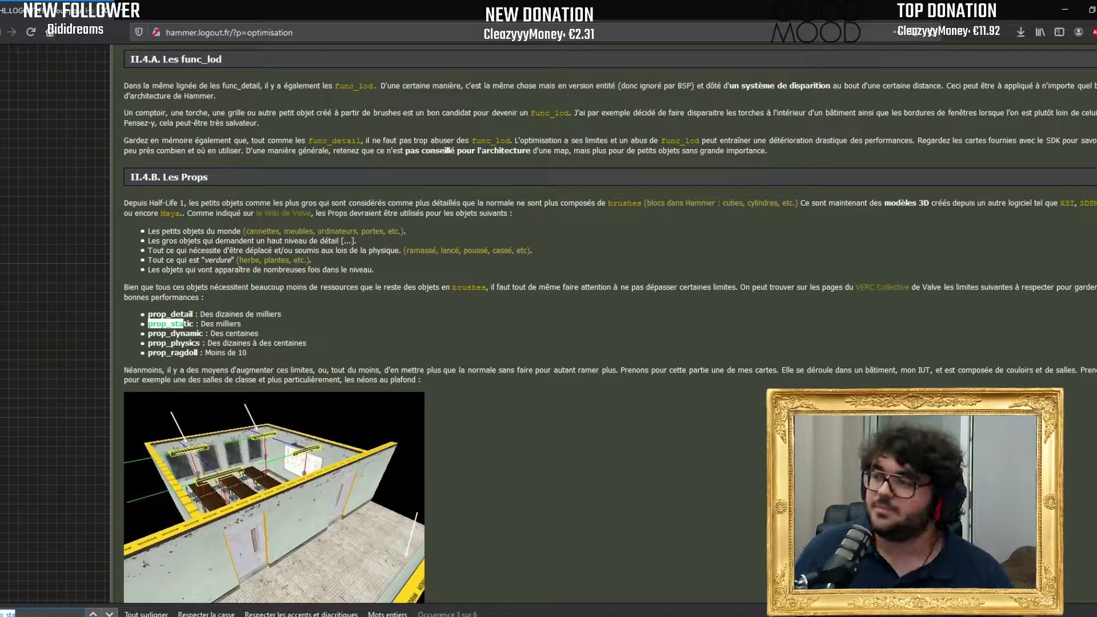
key("Escape")
left_click(240, 313)
Step: Highlight the prop_detail, prop_static 'Des milliers' and prop_physics limit lines
scroll(159, 339, "up", 3, "ctrl")
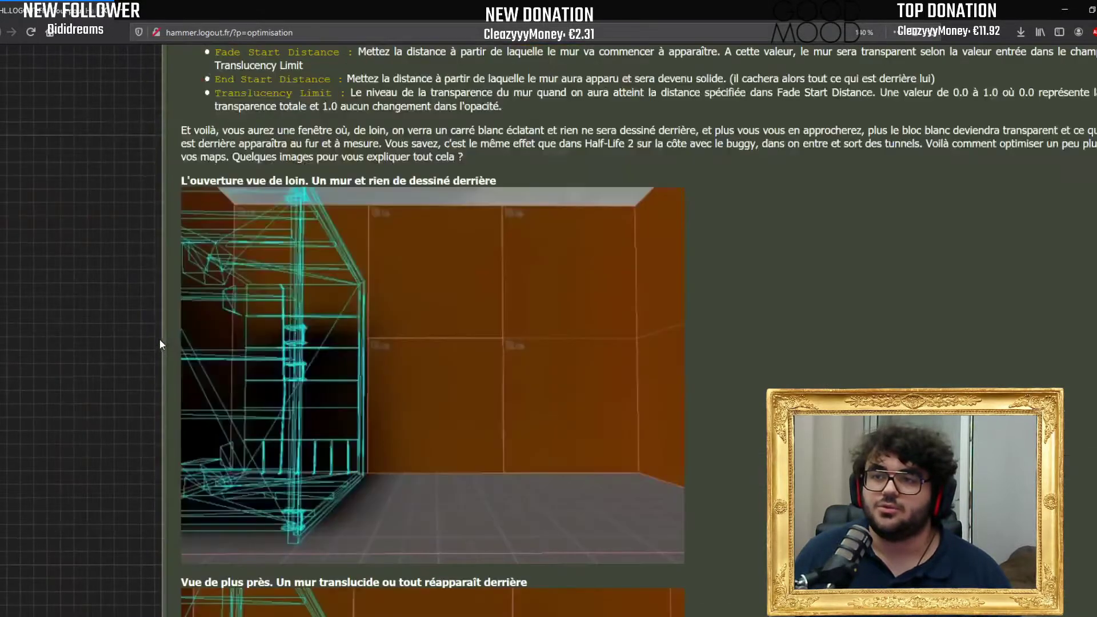
scroll(161, 339, "down", 3, "ctrl")
left_click_drag(147, 314, 296, 320)
left_click(298, 320)
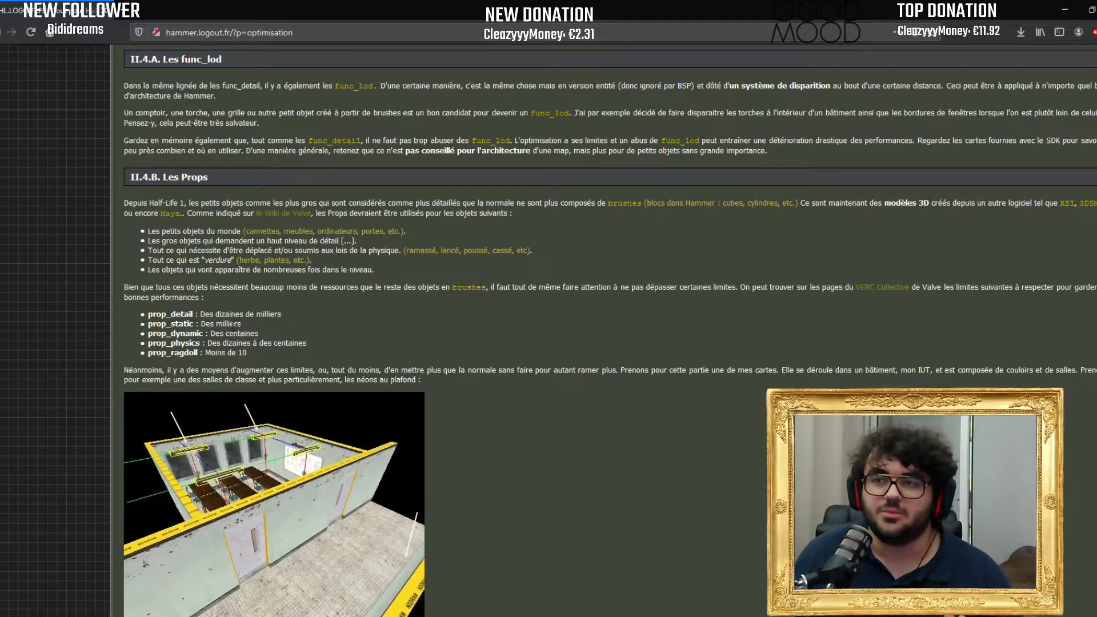
left_click_drag(148, 323, 252, 328)
left_click(251, 329)
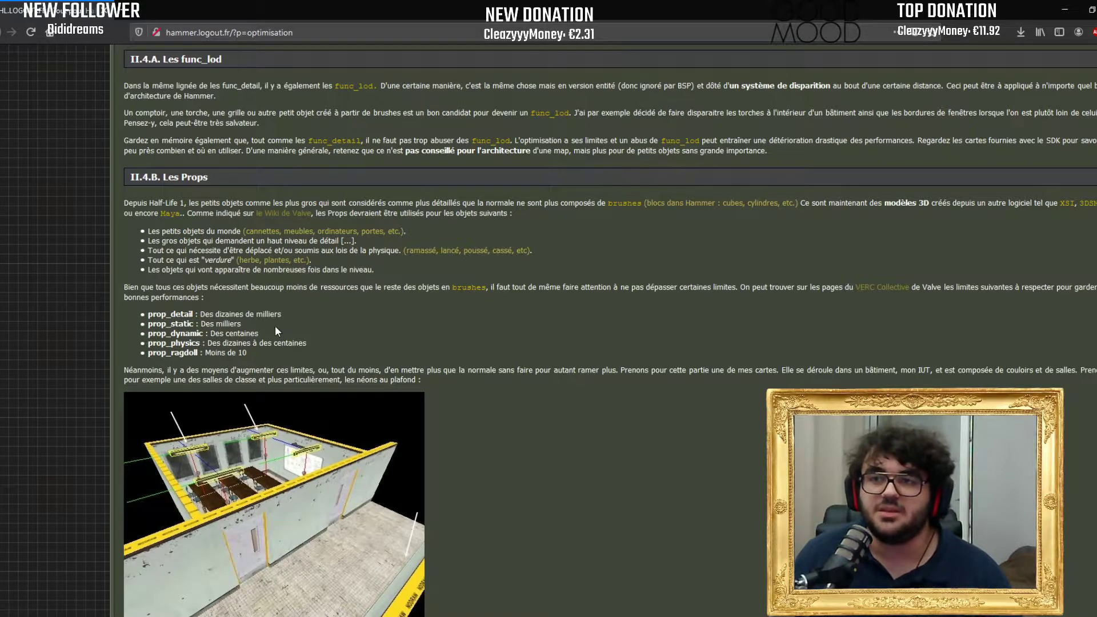
double_click(243, 344)
triple_click(243, 343)
left_click(358, 331)
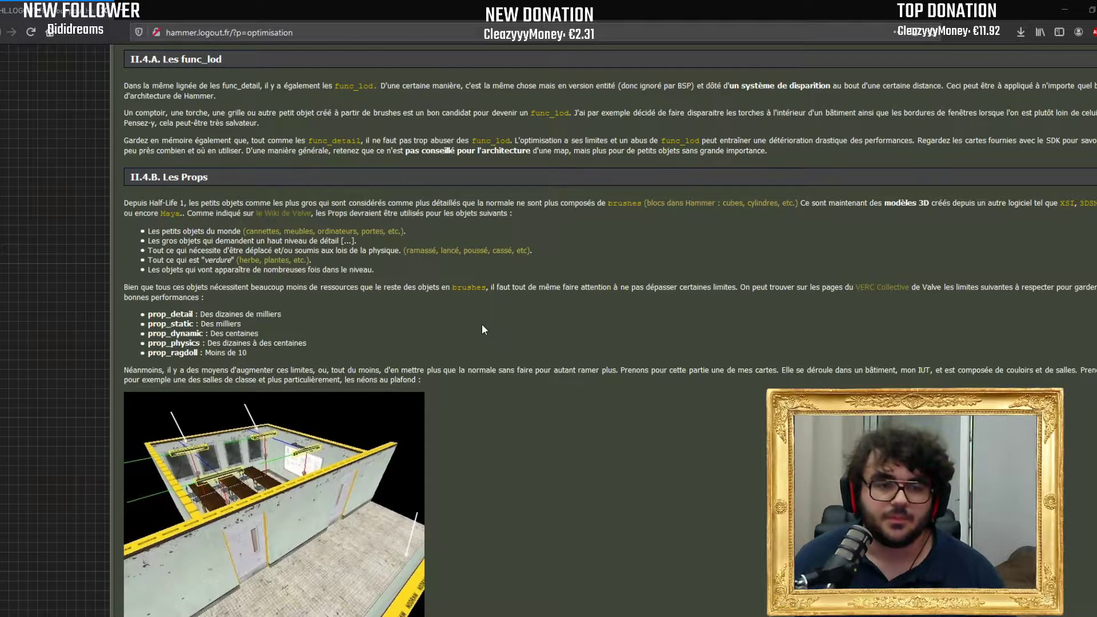
Step: Open the stool's chairs4.mdl Model Browser in Hammer, then return to the tutorial's Props section
left_click(1064, 9)
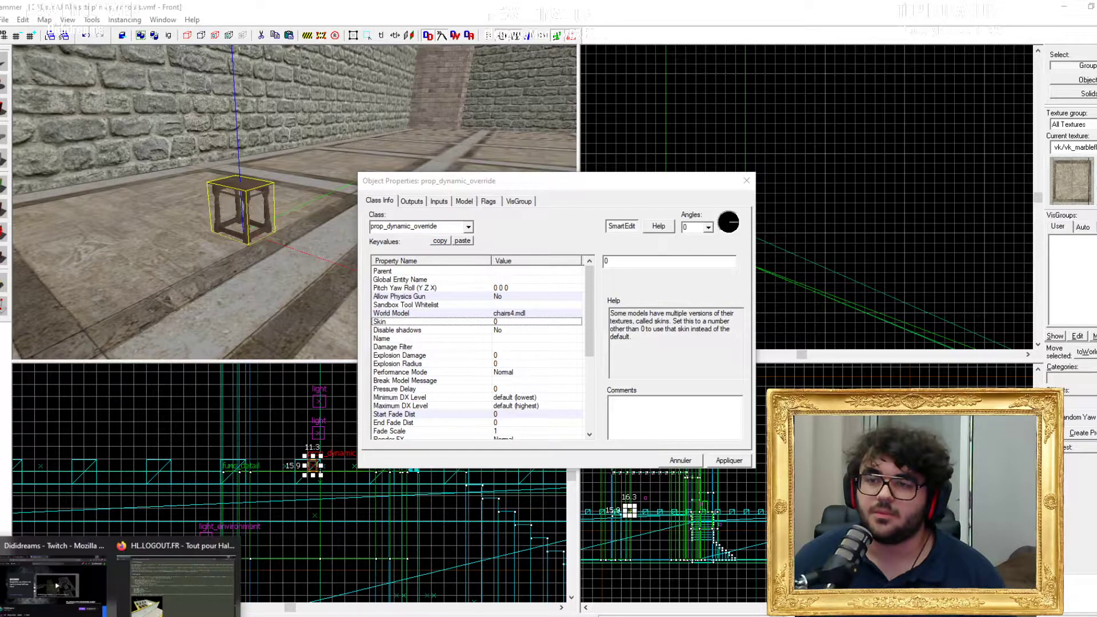
left_click(151, 607)
scroll(269, 460, "down", 2)
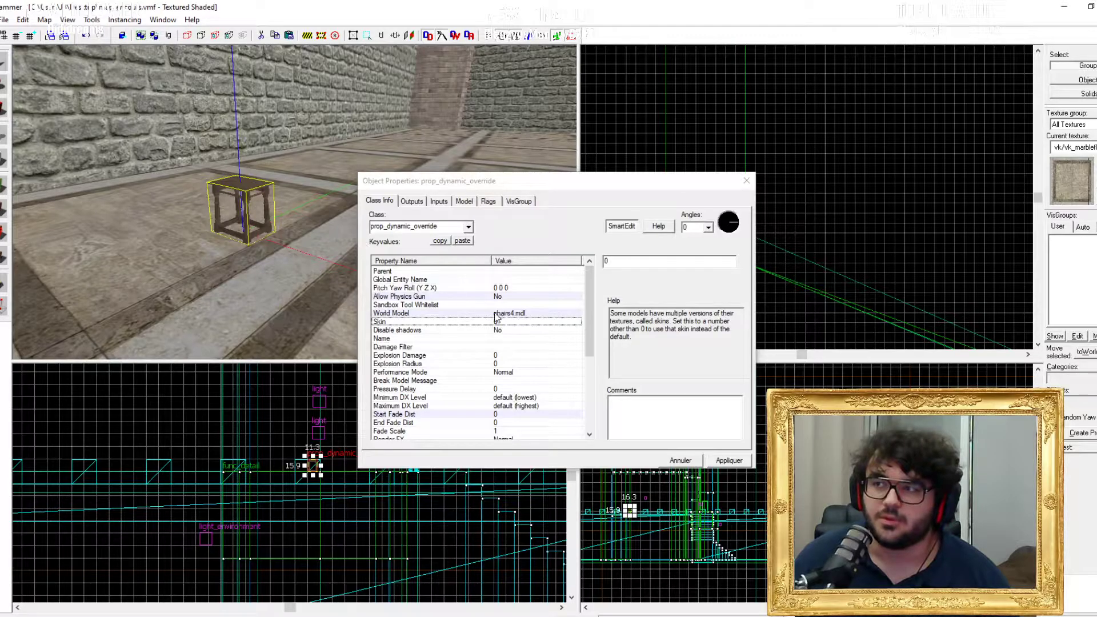
double_click(495, 313)
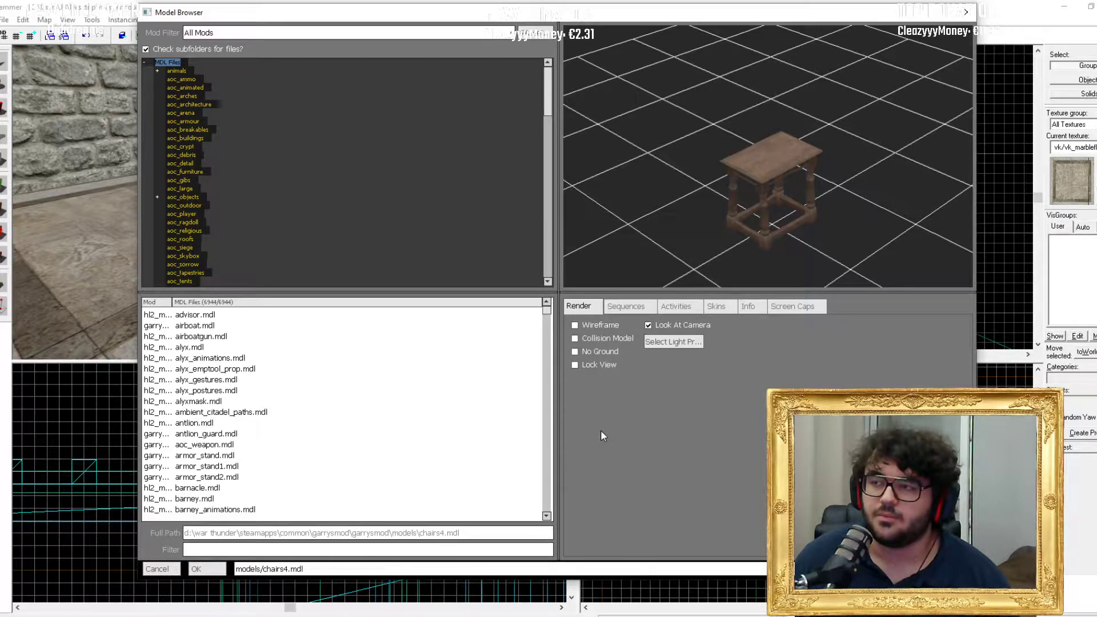
left_click(143, 616)
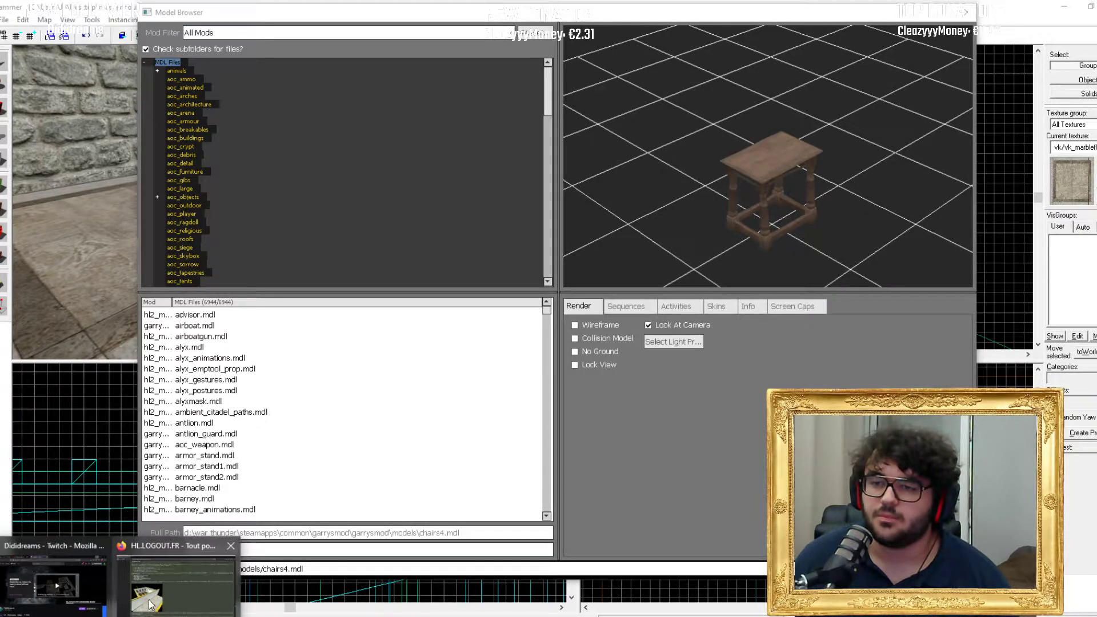
left_click(153, 585)
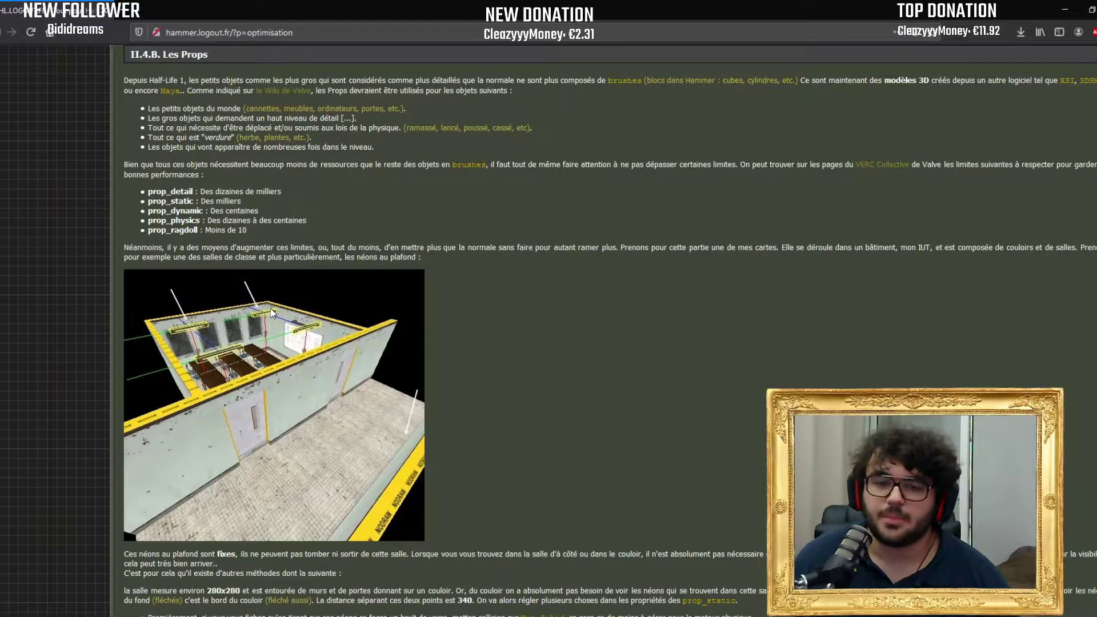
left_click_drag(147, 191, 201, 193)
left_click(196, 201)
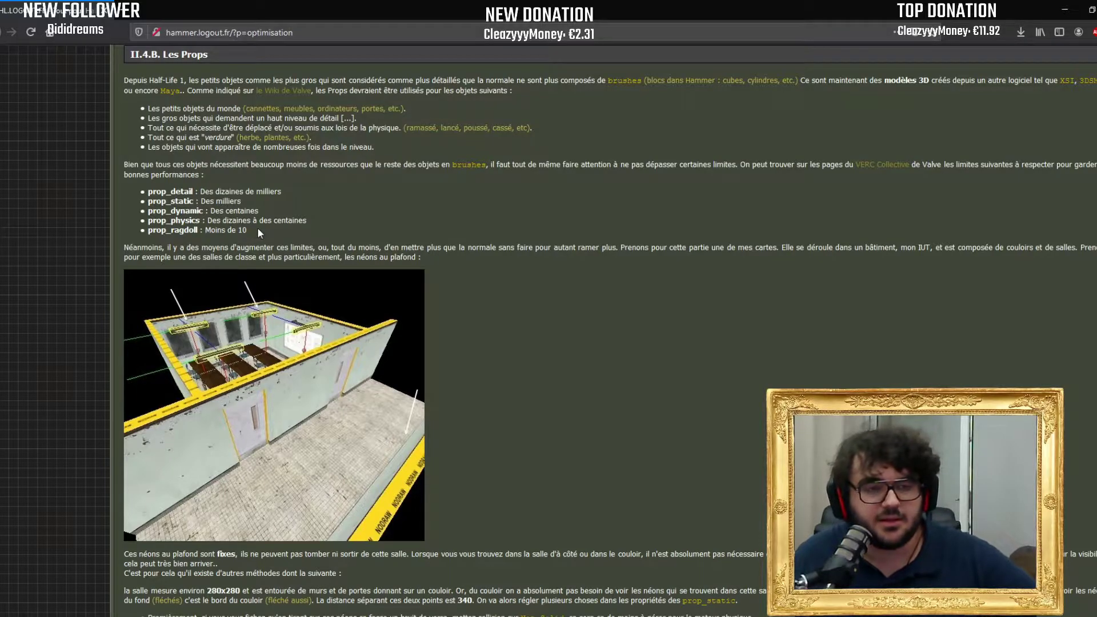
left_click_drag(266, 227, 150, 193)
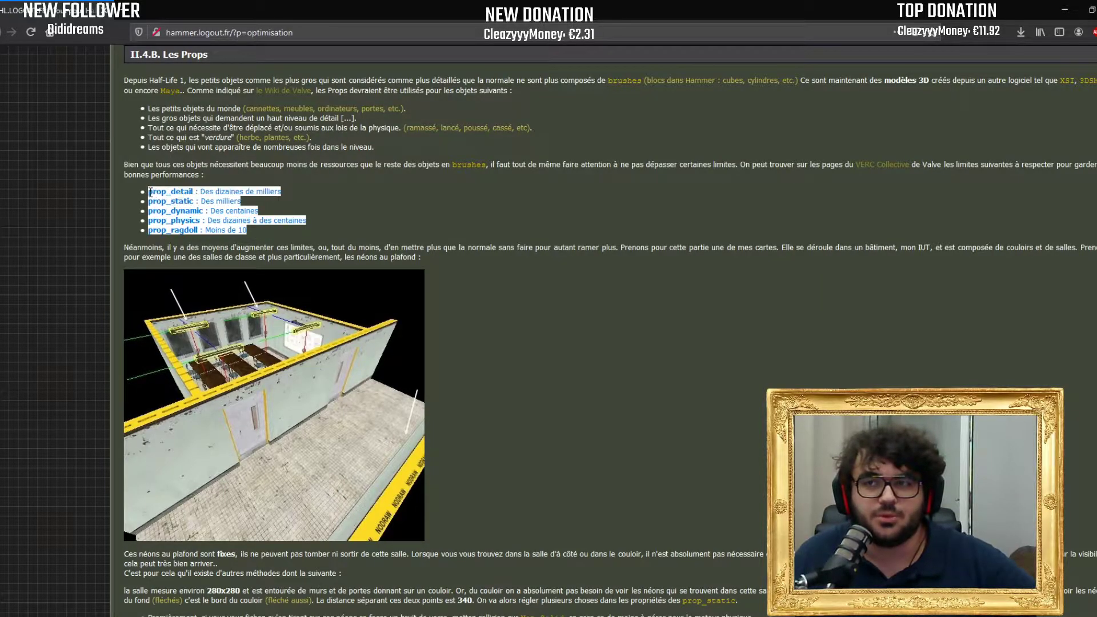
left_click(268, 207)
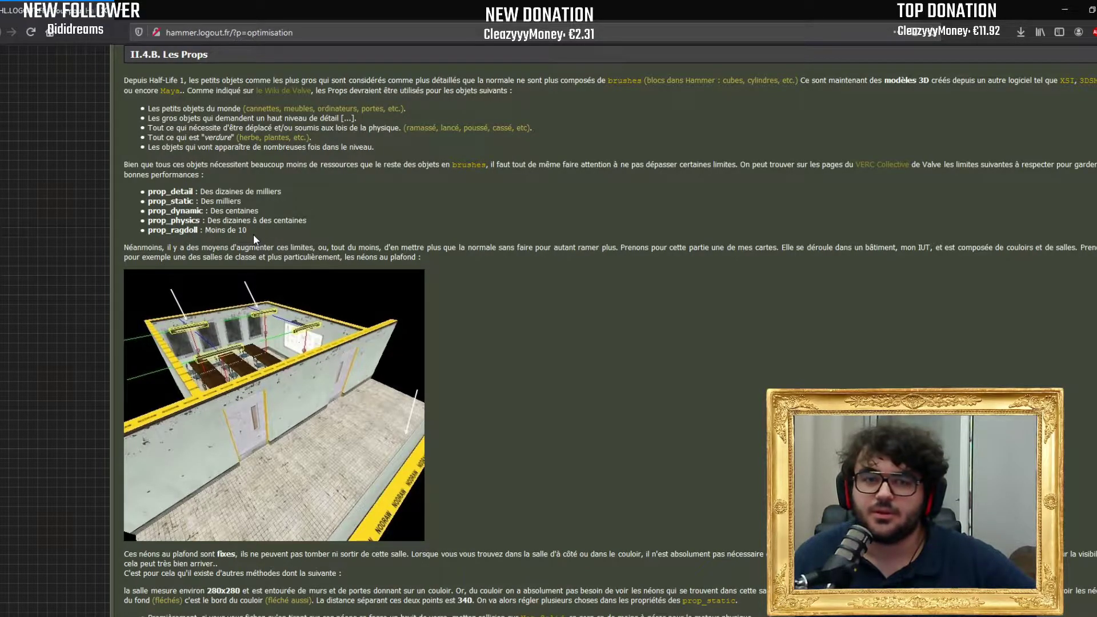
scroll(340, 328, "down", 15)
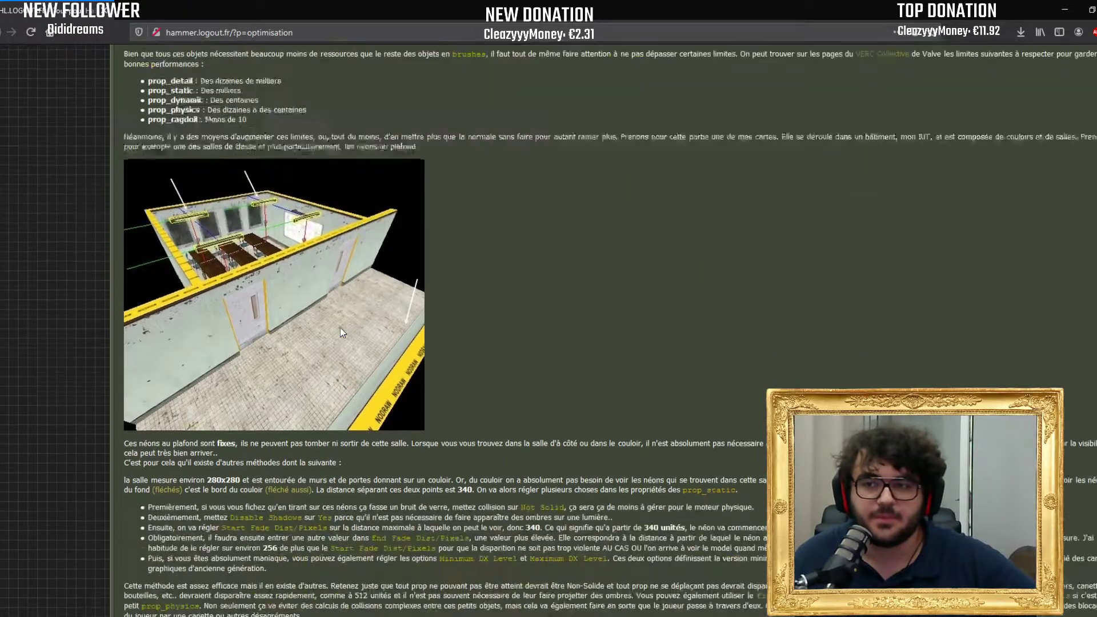
scroll(429, 357, "up", 15)
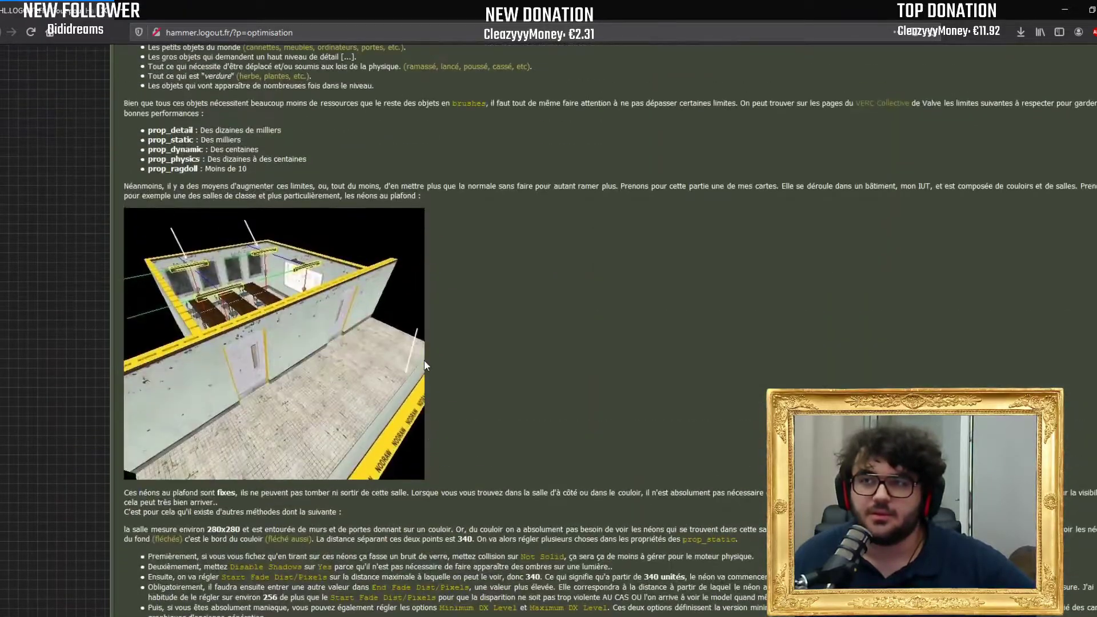
scroll(231, 203, "down", 1)
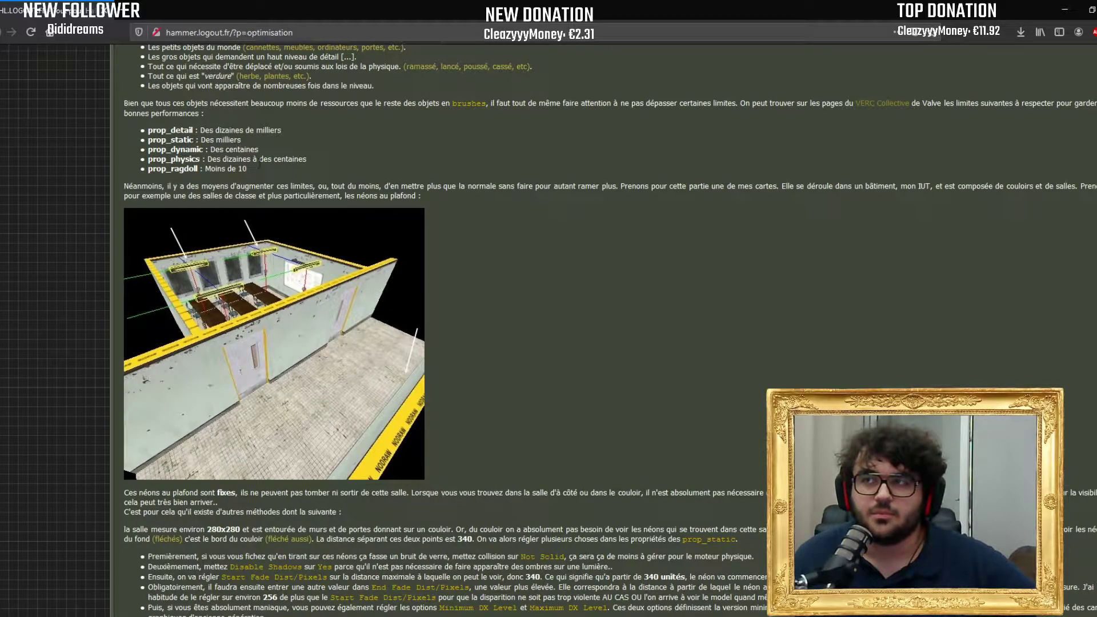
scroll(301, 213, "up", 1)
scroll(299, 223, "up", 3)
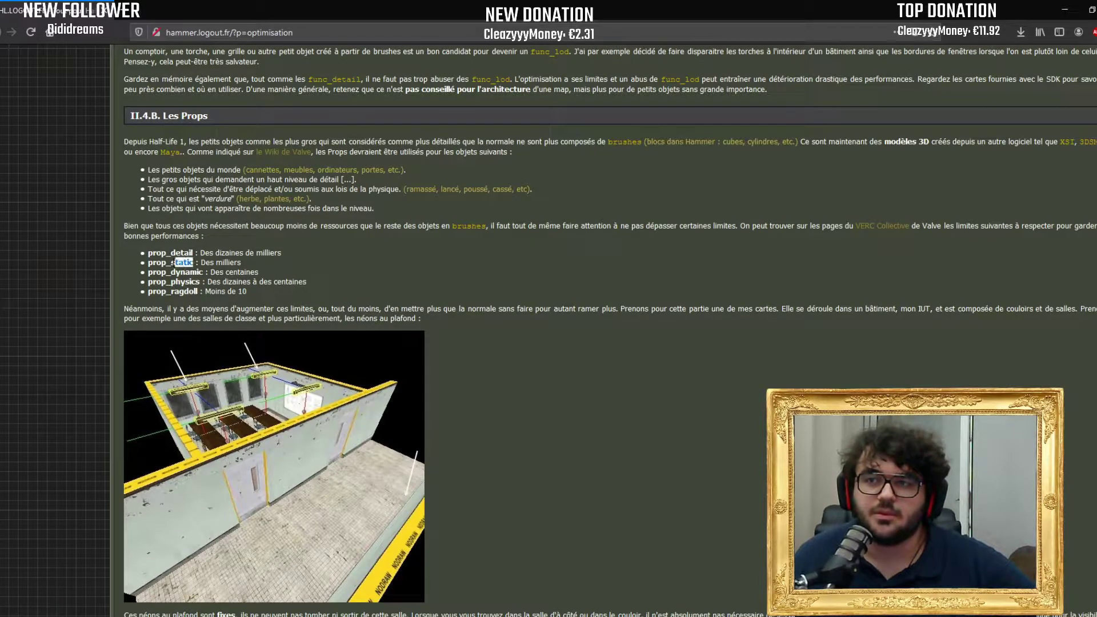
left_click_drag(148, 262, 279, 276)
left_click(279, 276)
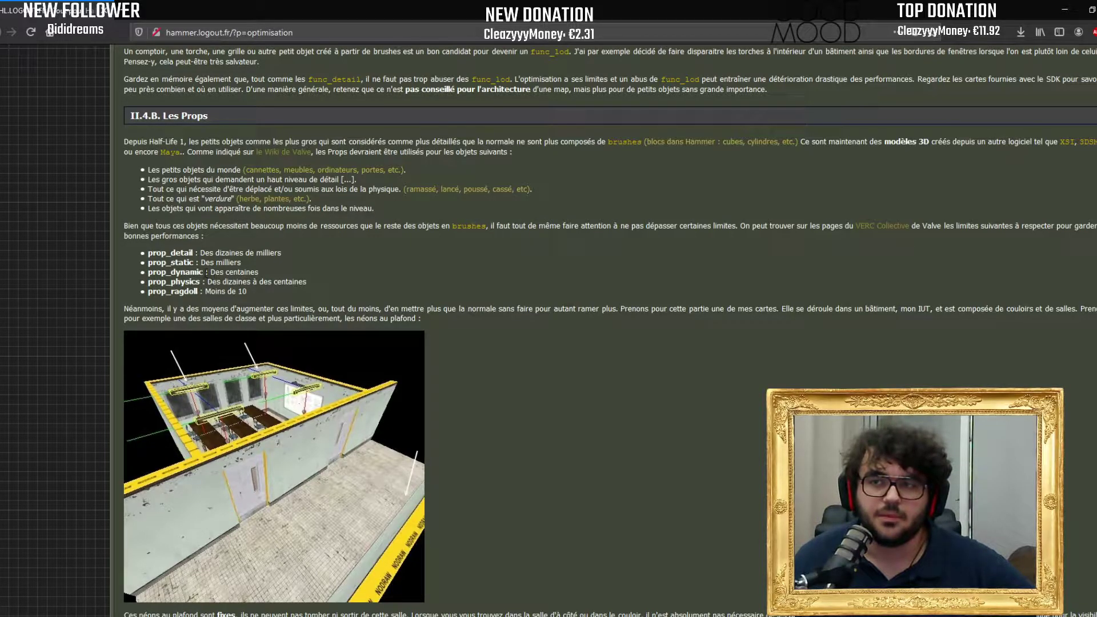
Step: Highlight prop_dynamic's 'Des centaines' limit, then drag the Discord voice channel window over the page
left_click_drag(203, 272, 272, 274)
left_click(261, 275)
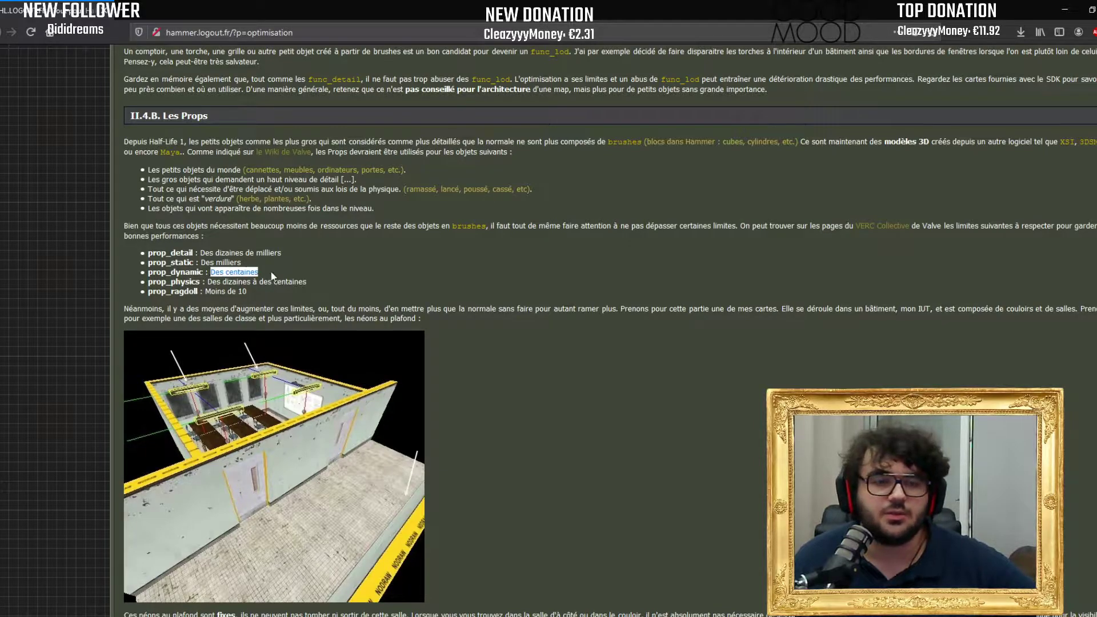
left_click(263, 280)
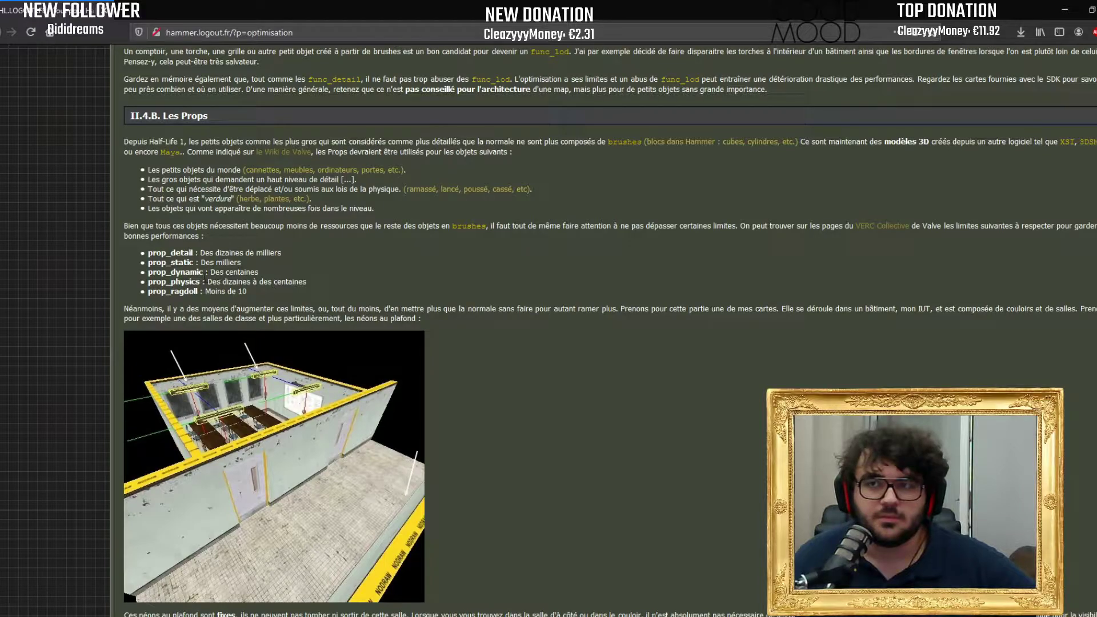
left_click_drag(207, 272, 148, 272)
left_click(149, 273)
double_click(201, 272)
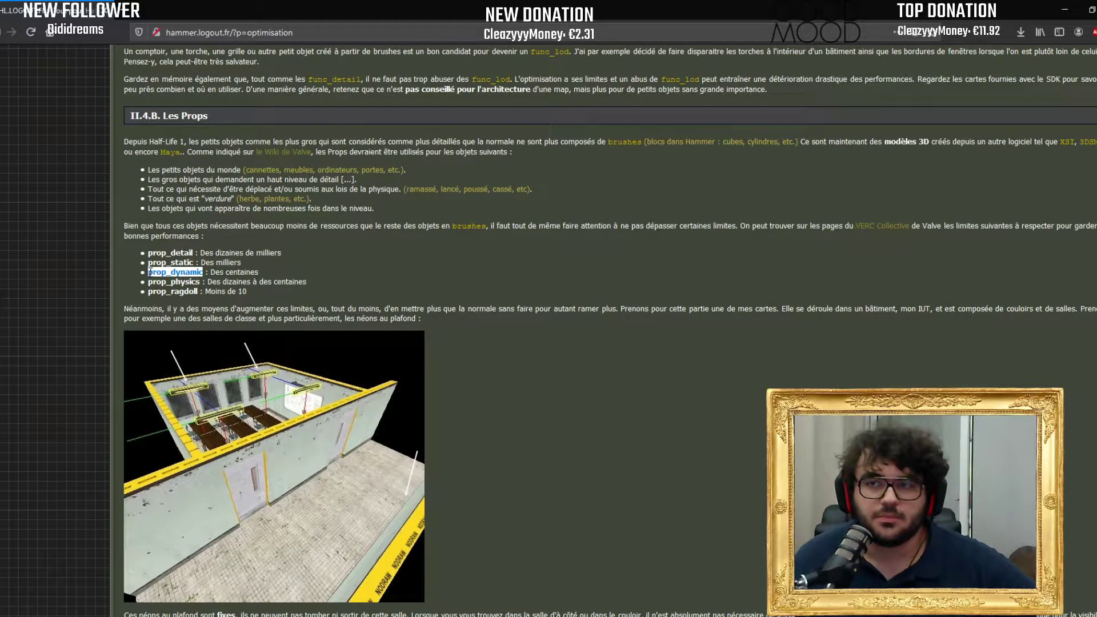
left_click(148, 272)
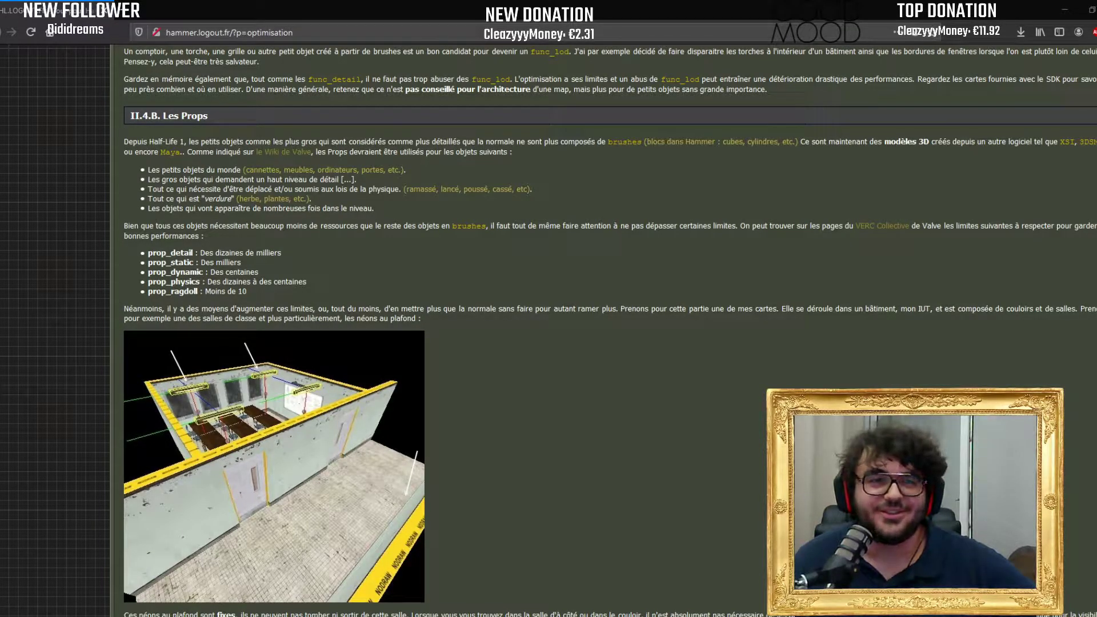
mouse_move(0, 371)
left_mouse_down()
mouse_move(539, 304)
mouse_move(512, 301)
mouse_move(685, 104)
mouse_move(684, 1)
left_mouse_up()
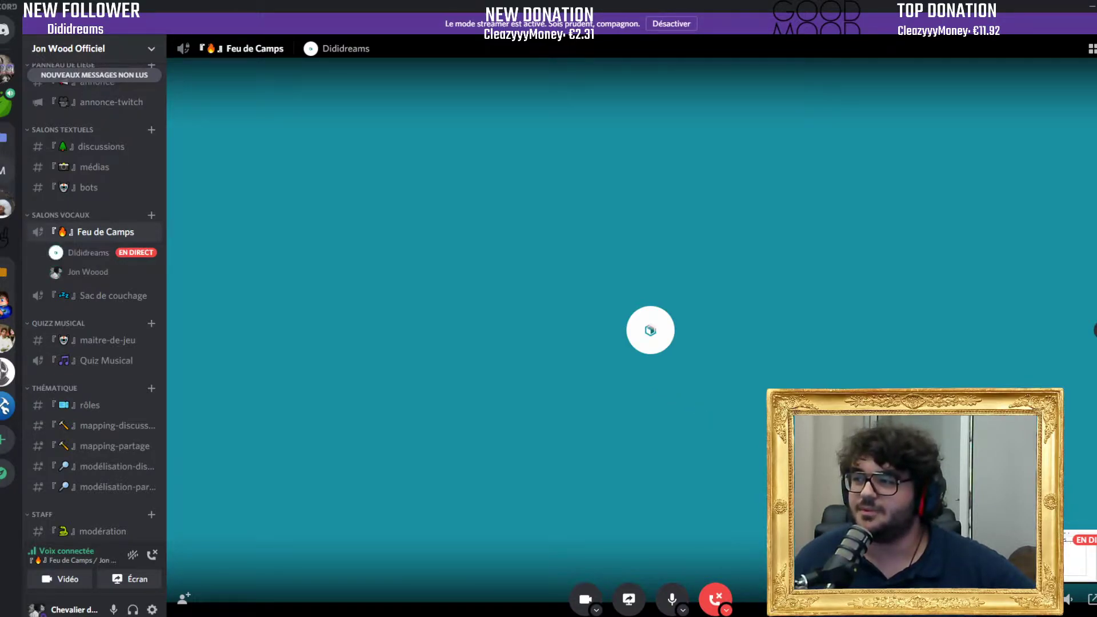
Step: Watch the shared Paint notes stream full size, then restore Discord and drag it off-screen
left_click(823, 408)
left_click(812, 243)
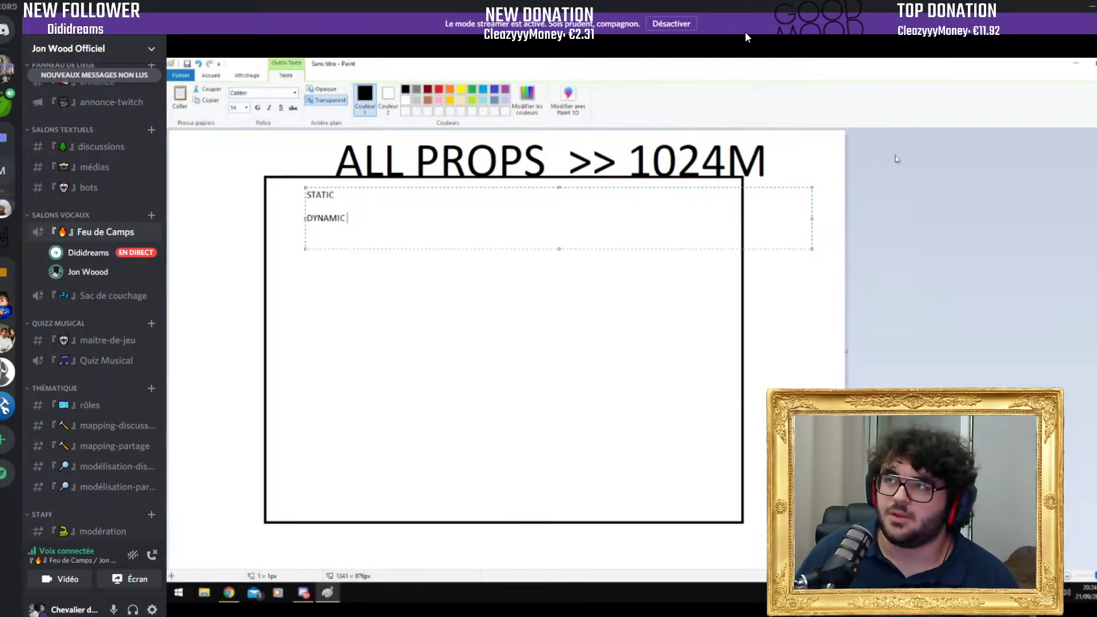
double_click(671, 9)
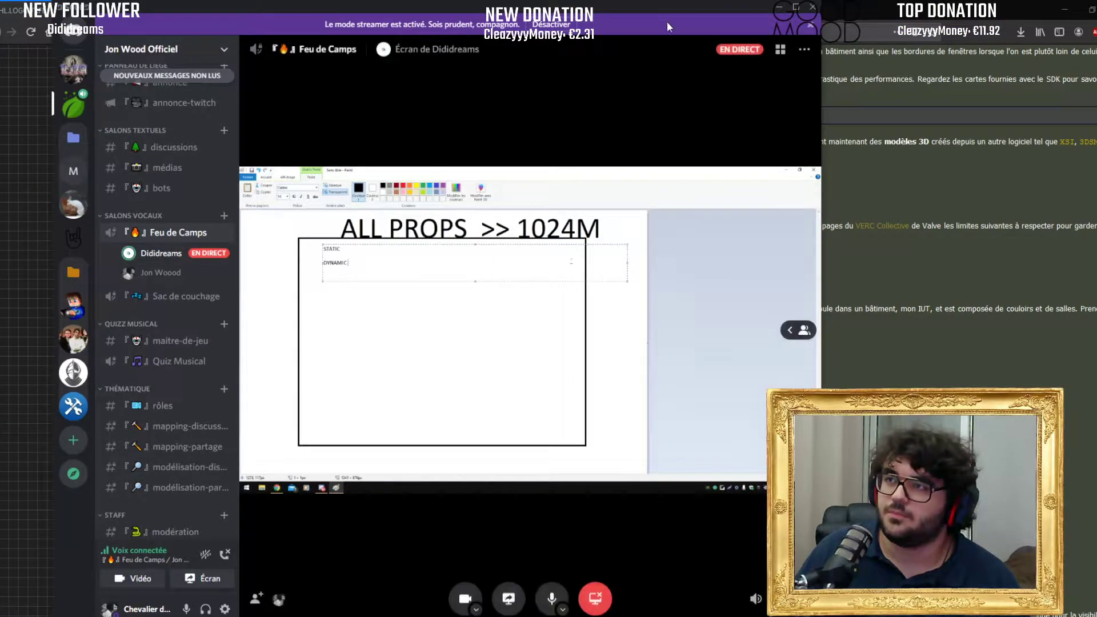
mouse_move(671, 9)
left_mouse_down()
mouse_move(405, 30)
mouse_move(68, 134)
mouse_move(36, 306)
mouse_move(0, 322)
left_mouse_up()
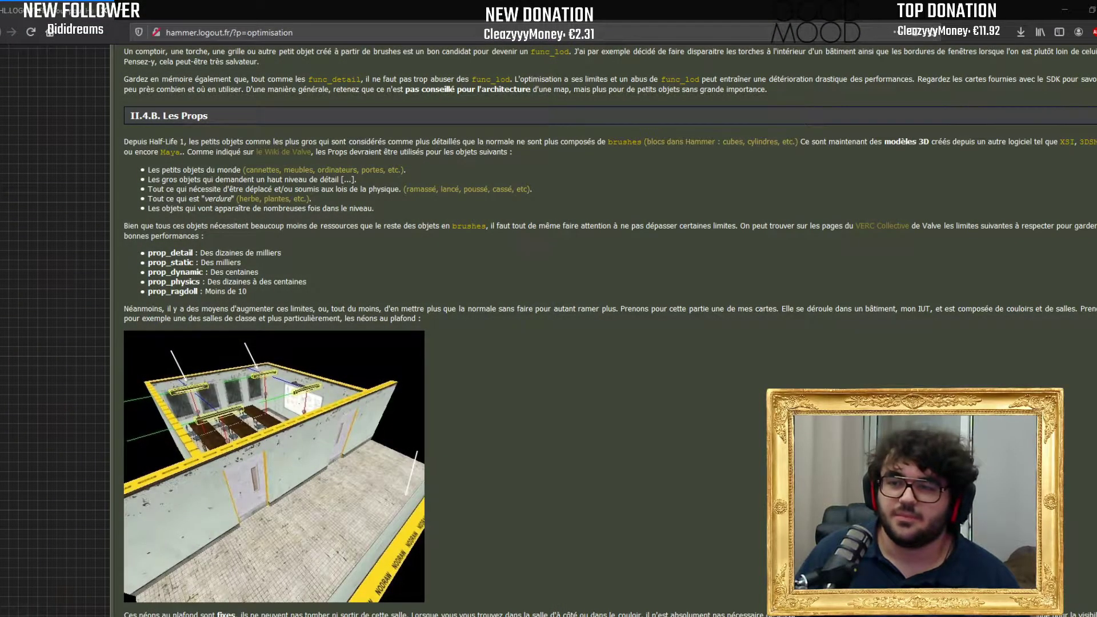
Step: Keep chairs4.mdl as the model, check Start and End Fade Dist at 0, and return to the tutorial
left_click(311, 616)
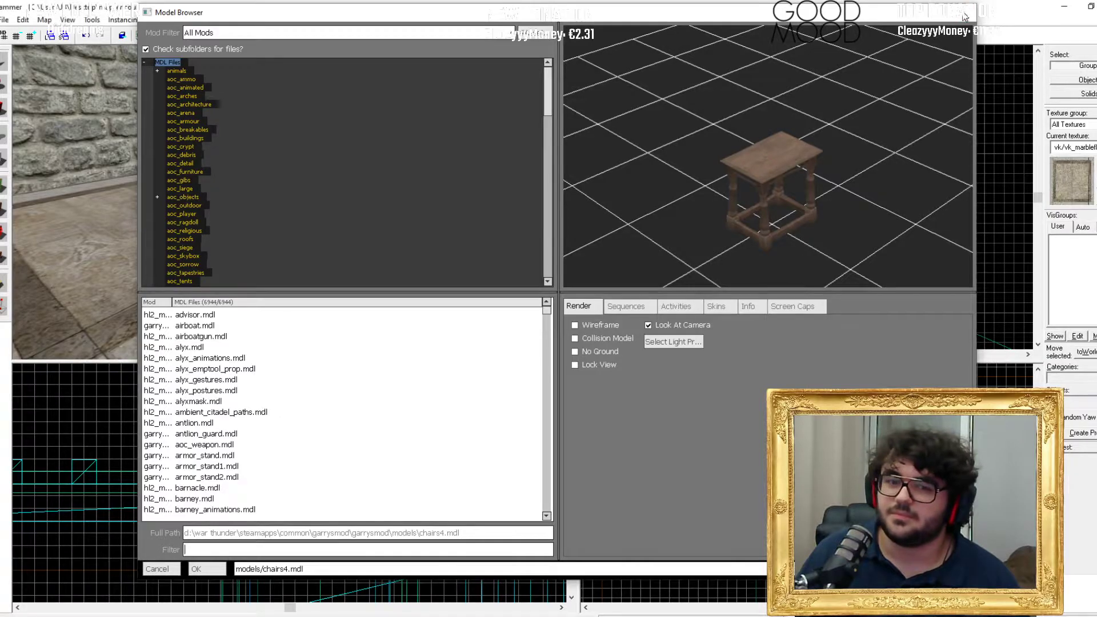
key("Return")
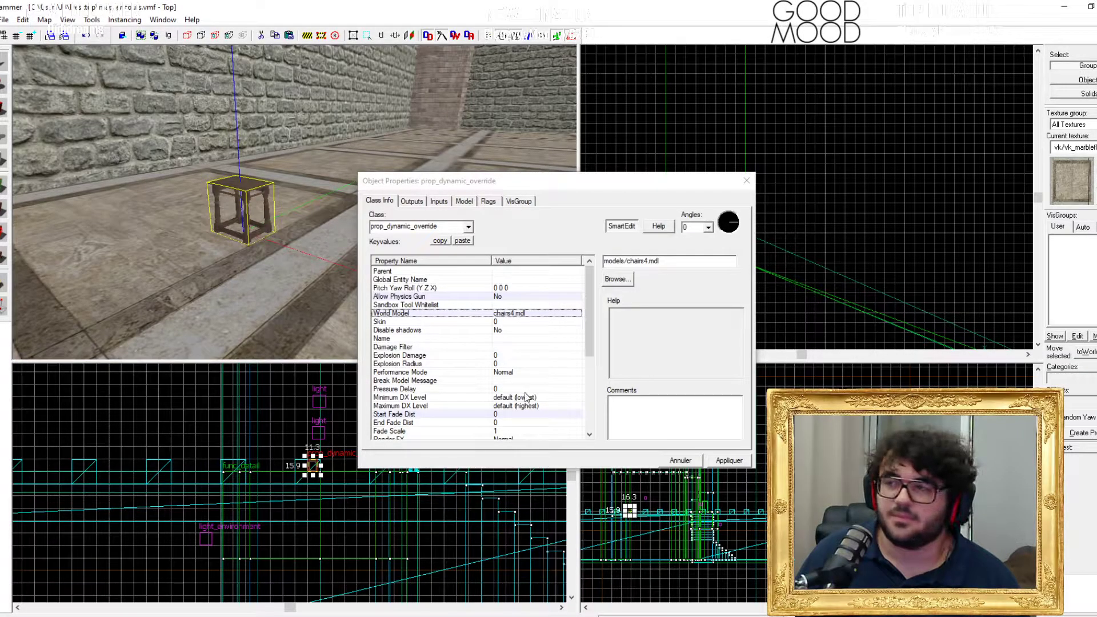
scroll(525, 392, "down", 1)
left_click(502, 390)
left_click(504, 398)
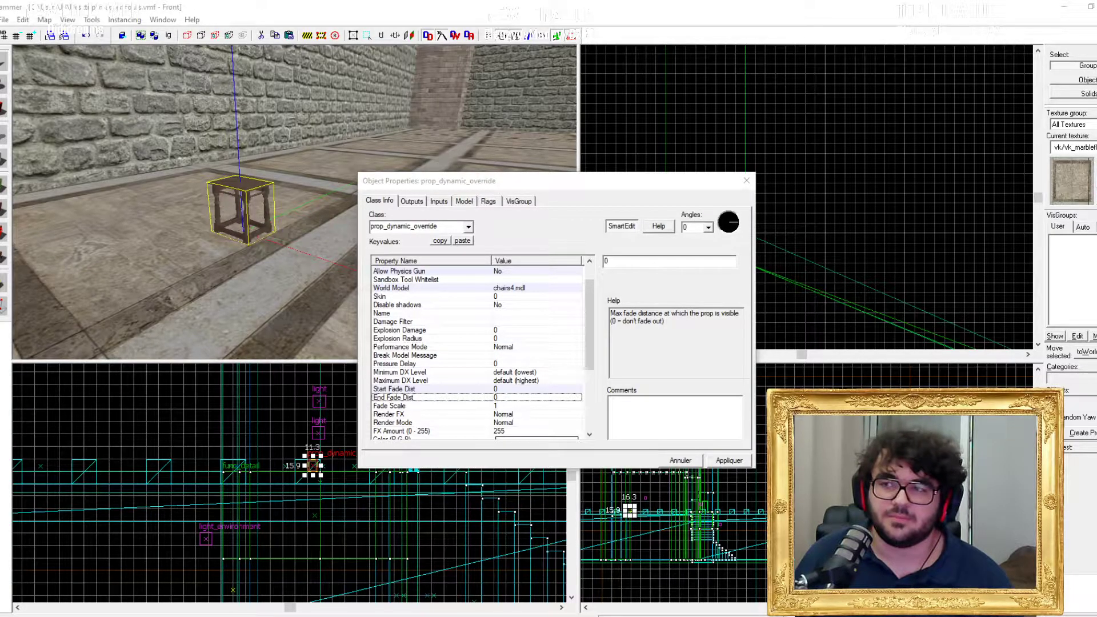
left_click(151, 612)
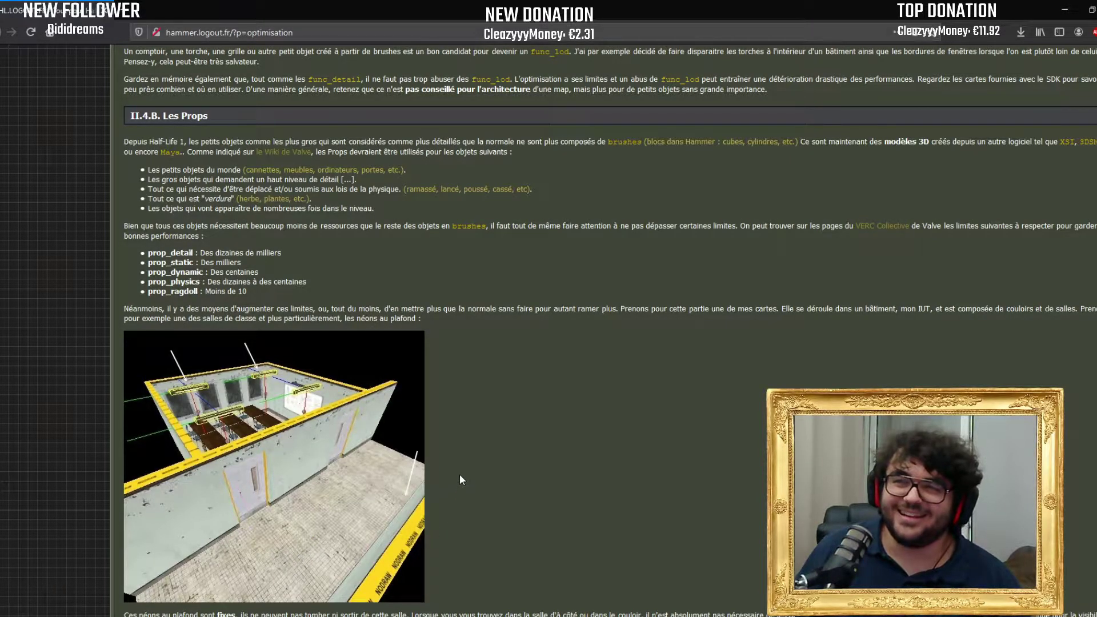
Step: Scroll back up through the optimisation page to reach the sdz.tdct.org Hammer 4 tutorial contents
scroll(459, 480, "up", 10)
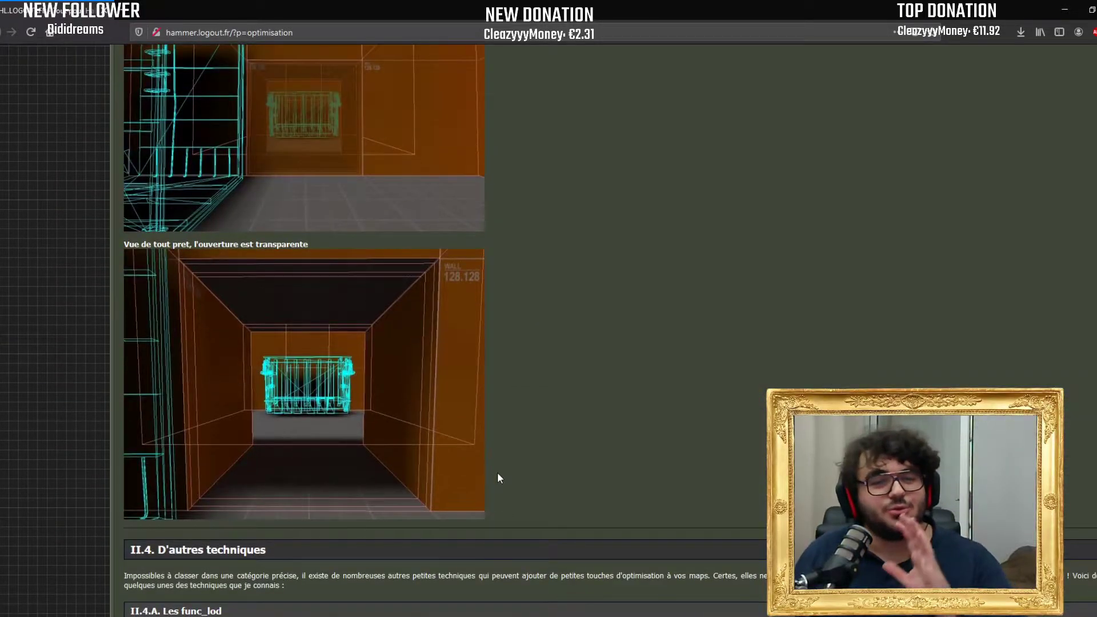
scroll(498, 474, "up", 10)
scroll(498, 485, "up", 10)
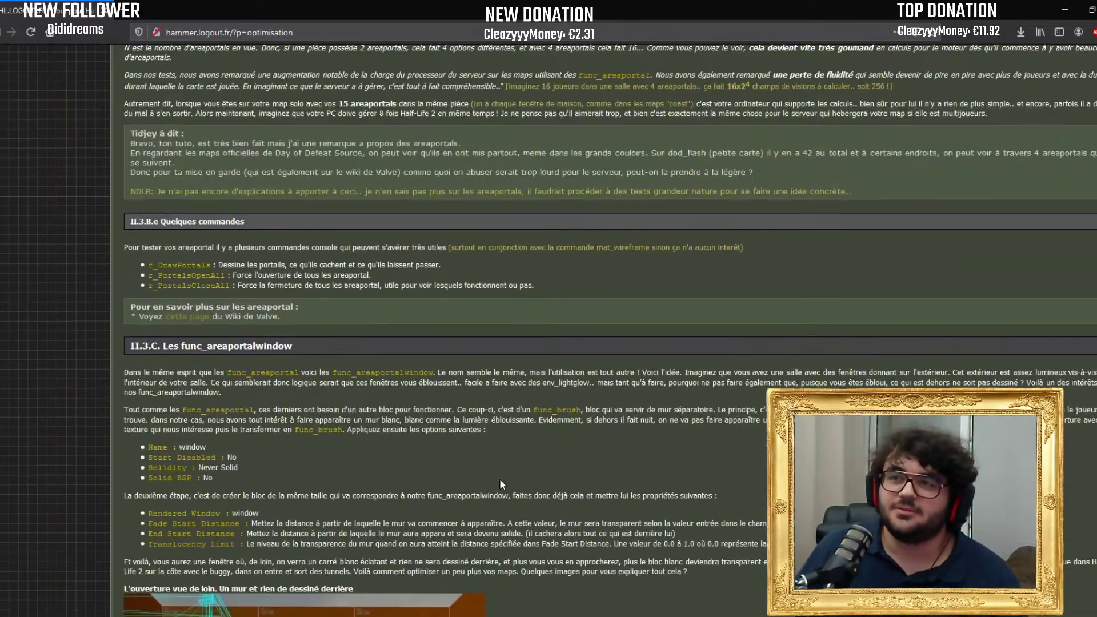
scroll(502, 485, "up", 10)
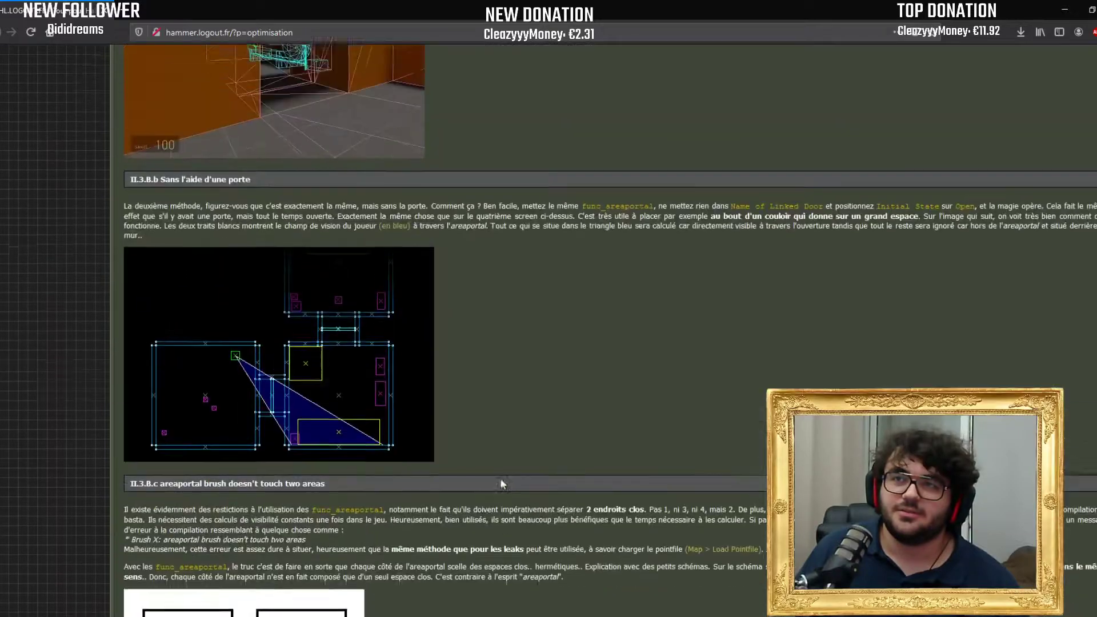
scroll(501, 484, "up", 10)
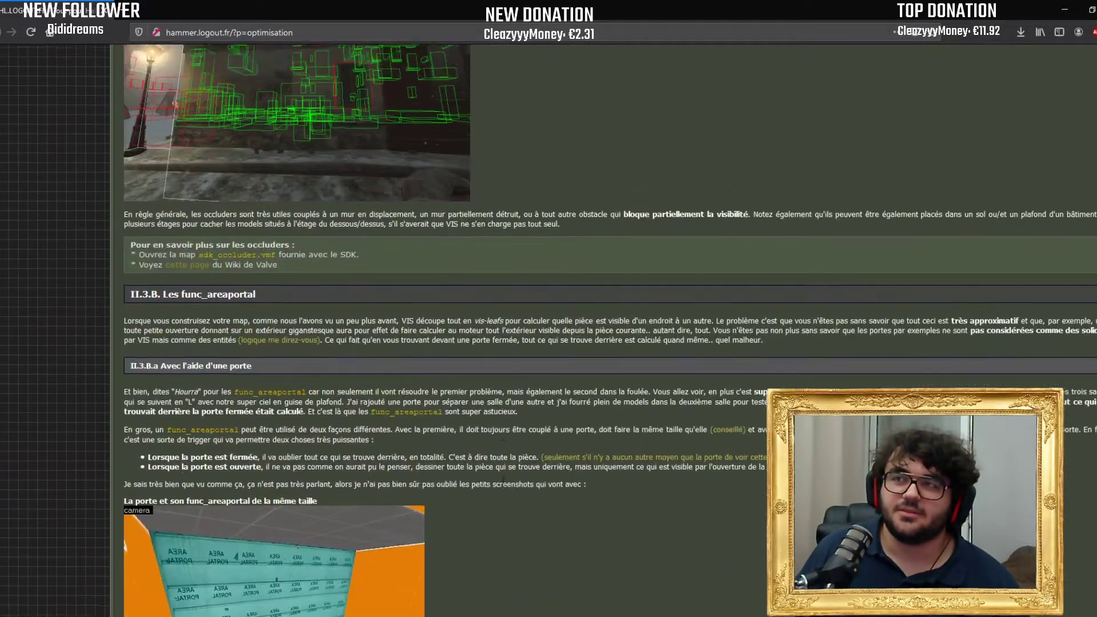
scroll(563, 496, "up", 10)
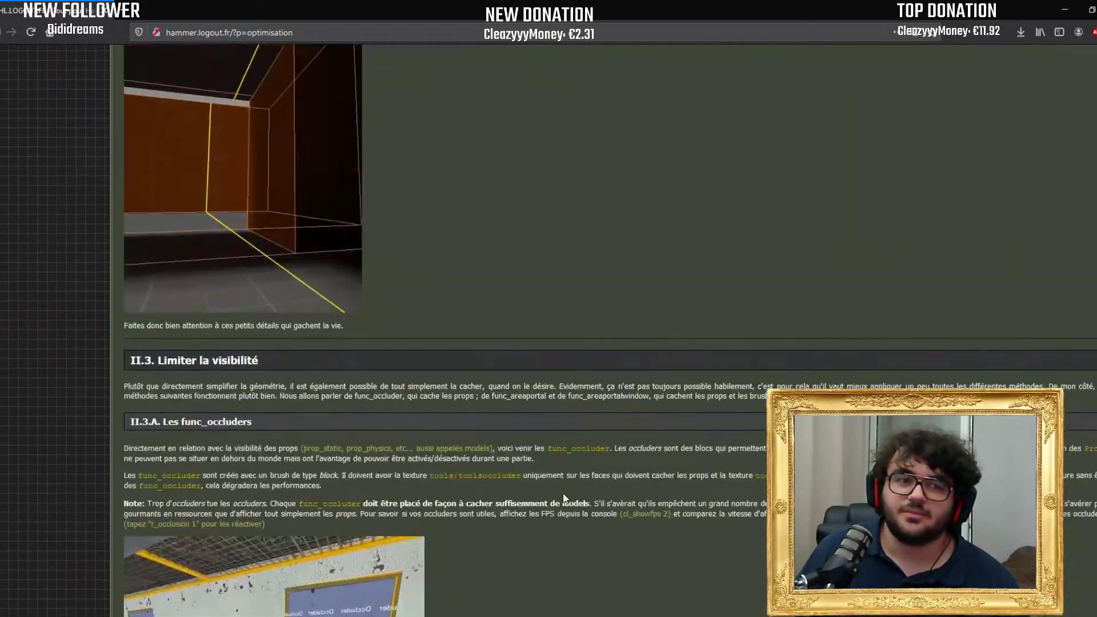
scroll(563, 498, "up", 10)
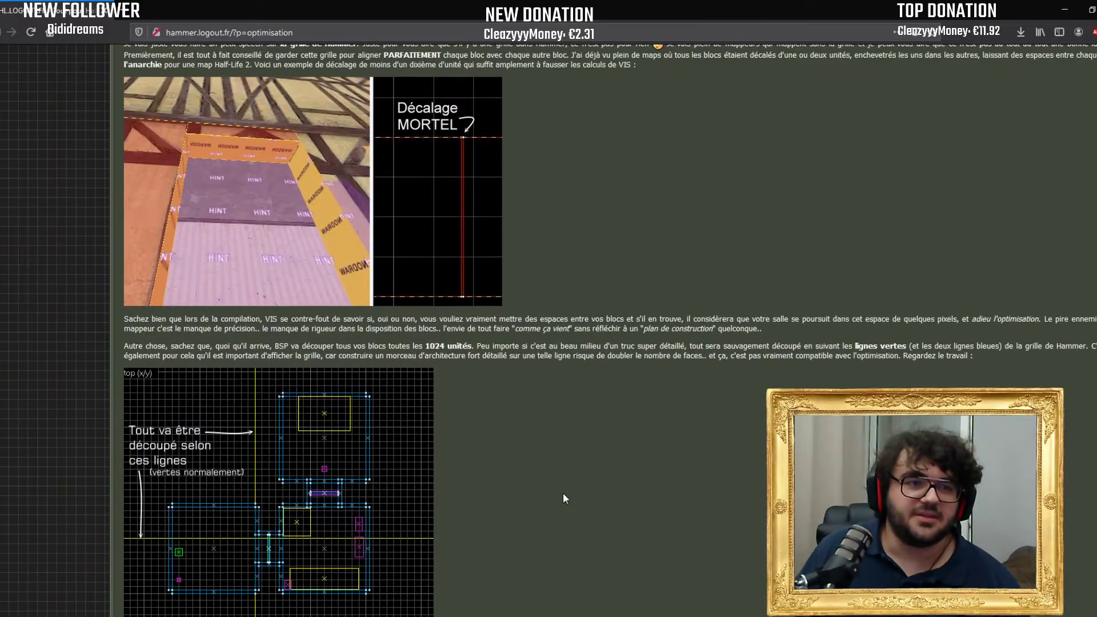
scroll(564, 493, "up", 10)
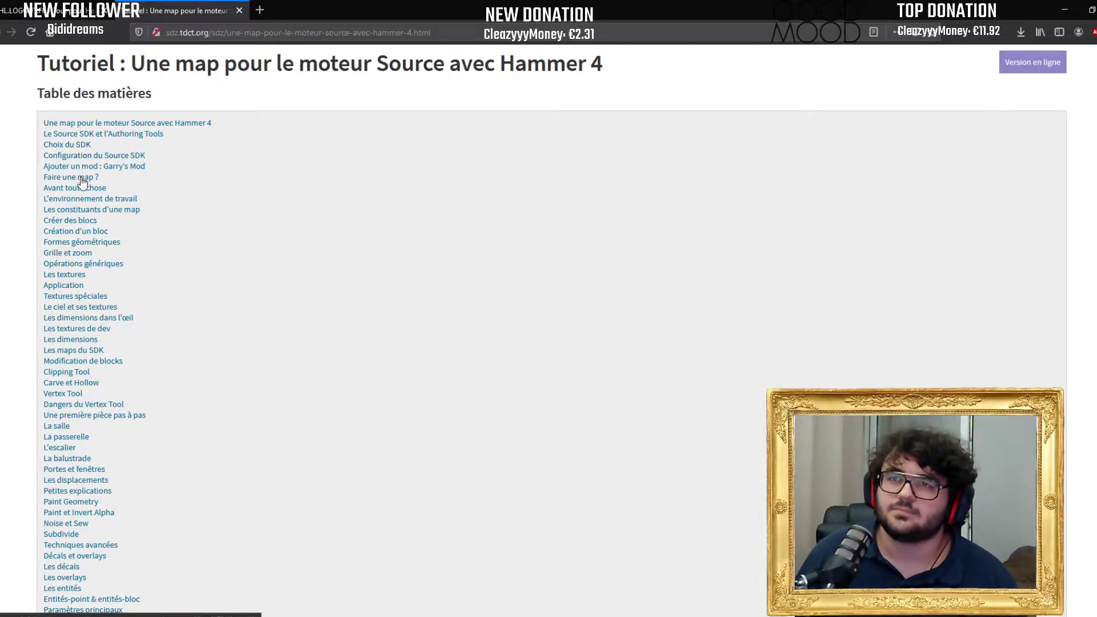
scroll(144, 221, "down", 3)
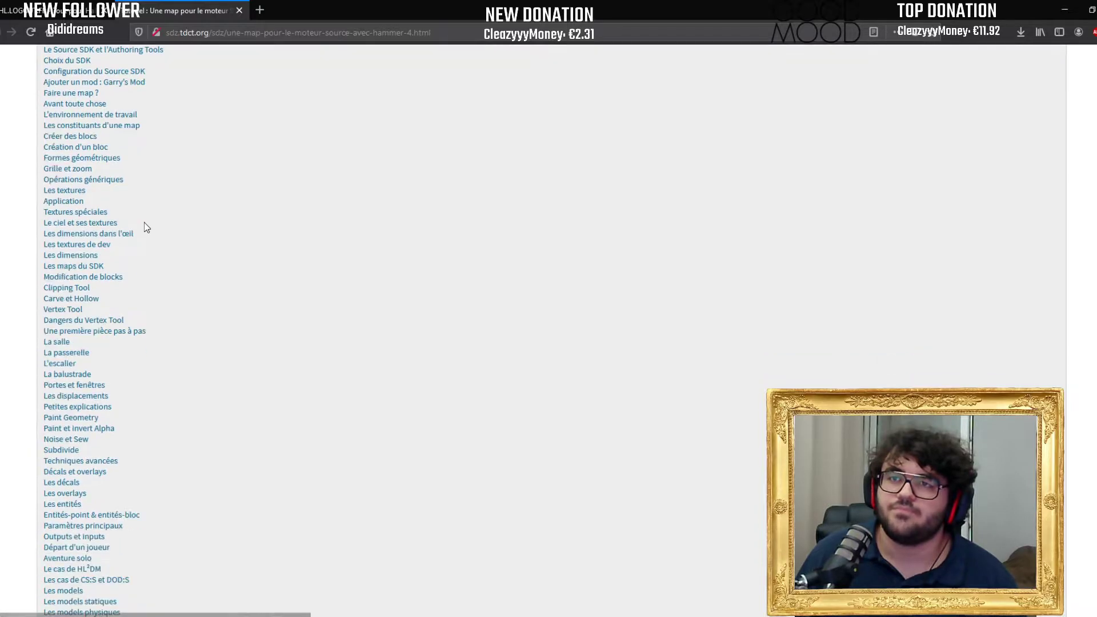
scroll(113, 200, "down", 2)
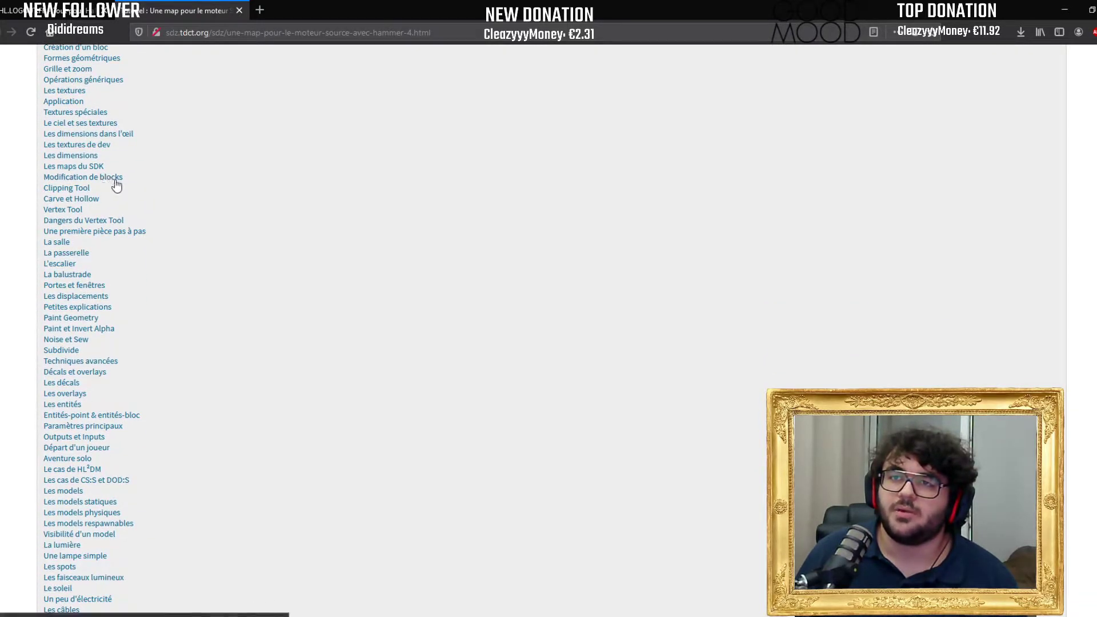
scroll(115, 181, "down", 3)
scroll(87, 194, "down", 3)
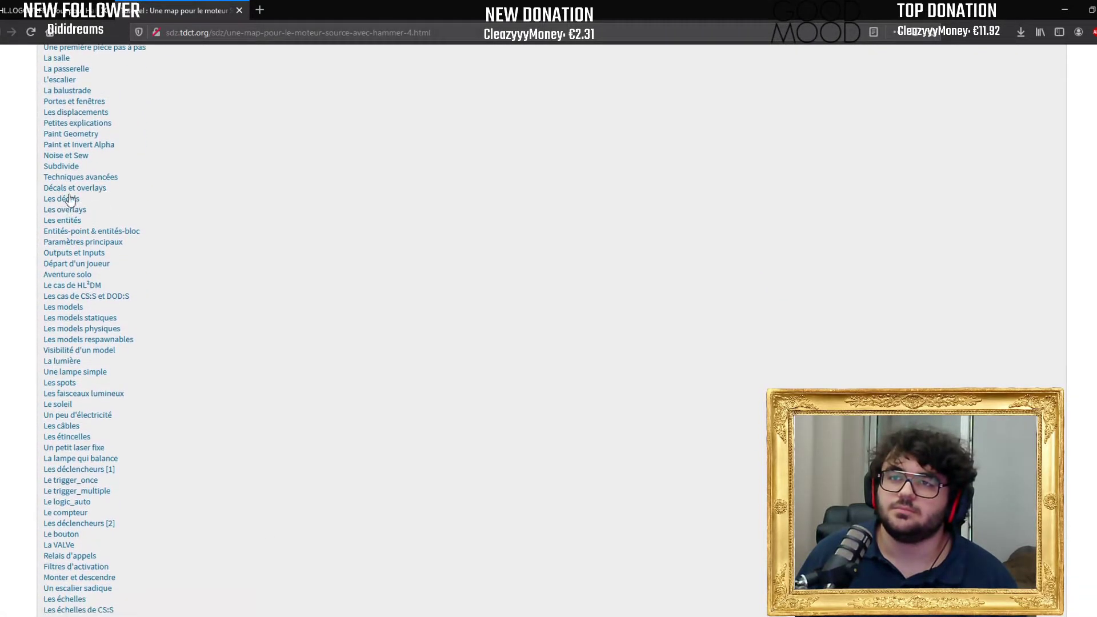
scroll(80, 288, "down", 1)
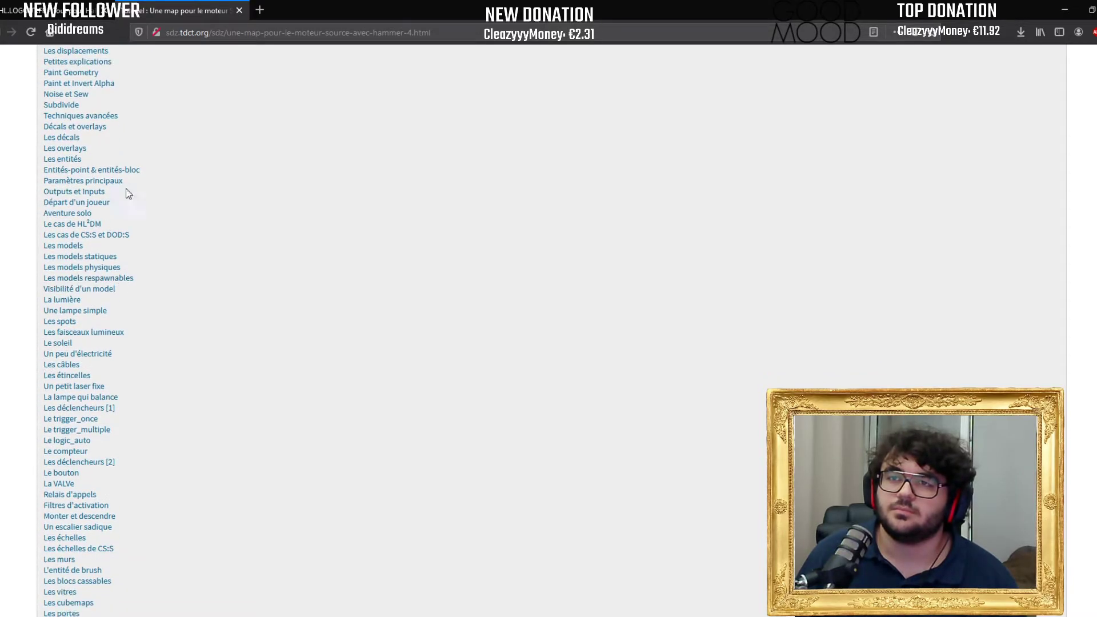
left_click(67, 165)
triple_click(84, 84)
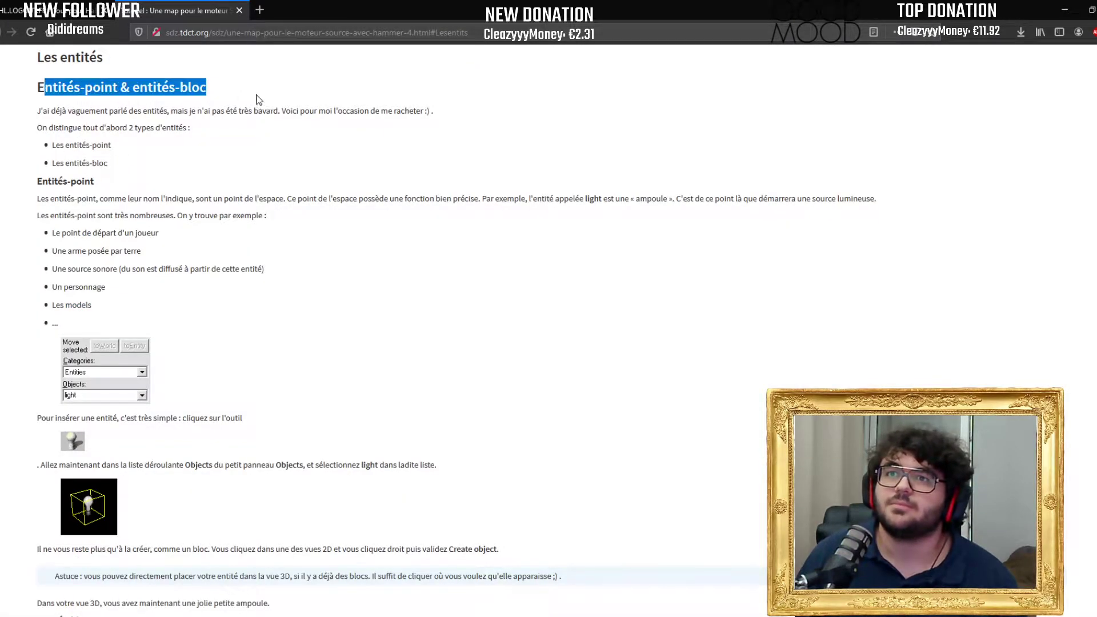
left_click(262, 103)
scroll(274, 281, "down", 8)
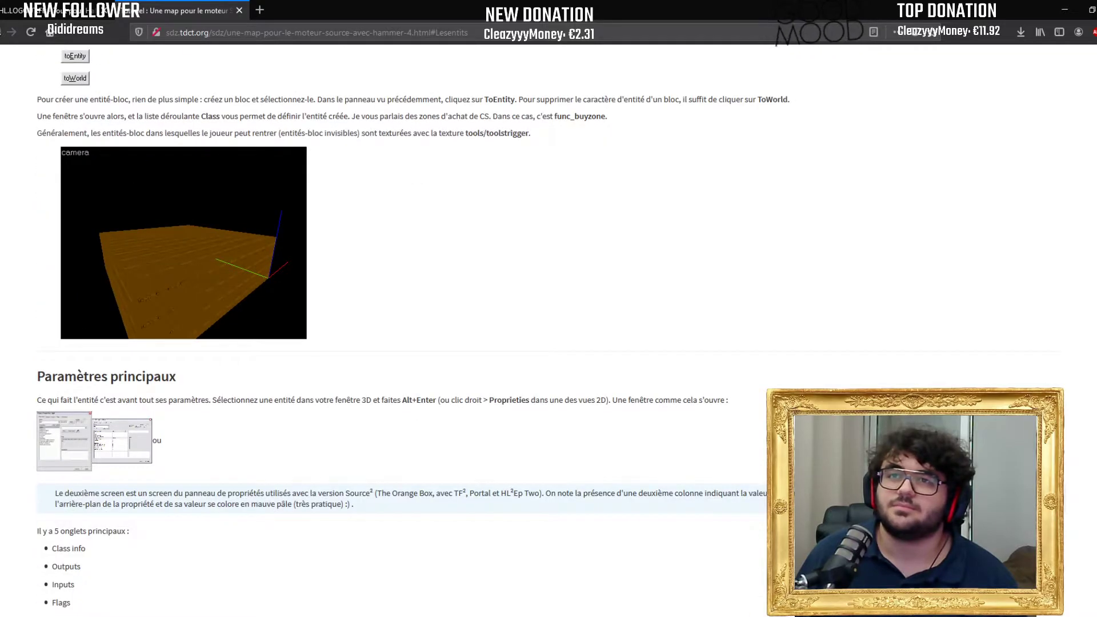
key("alt+Left")
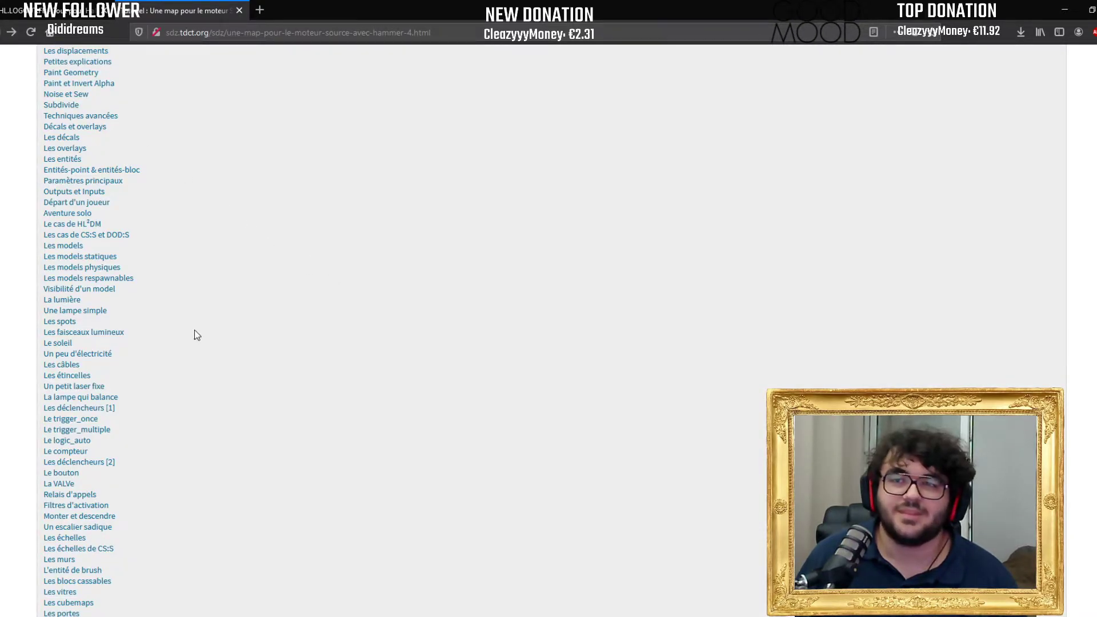
scroll(136, 330, "down", 10)
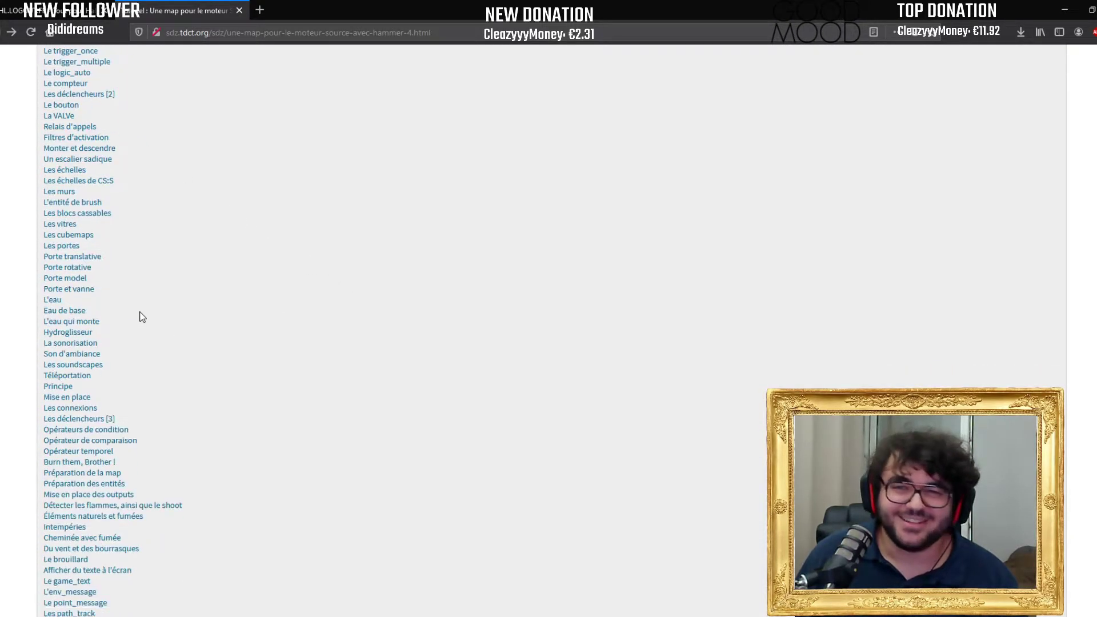
scroll(169, 360, "down", 5)
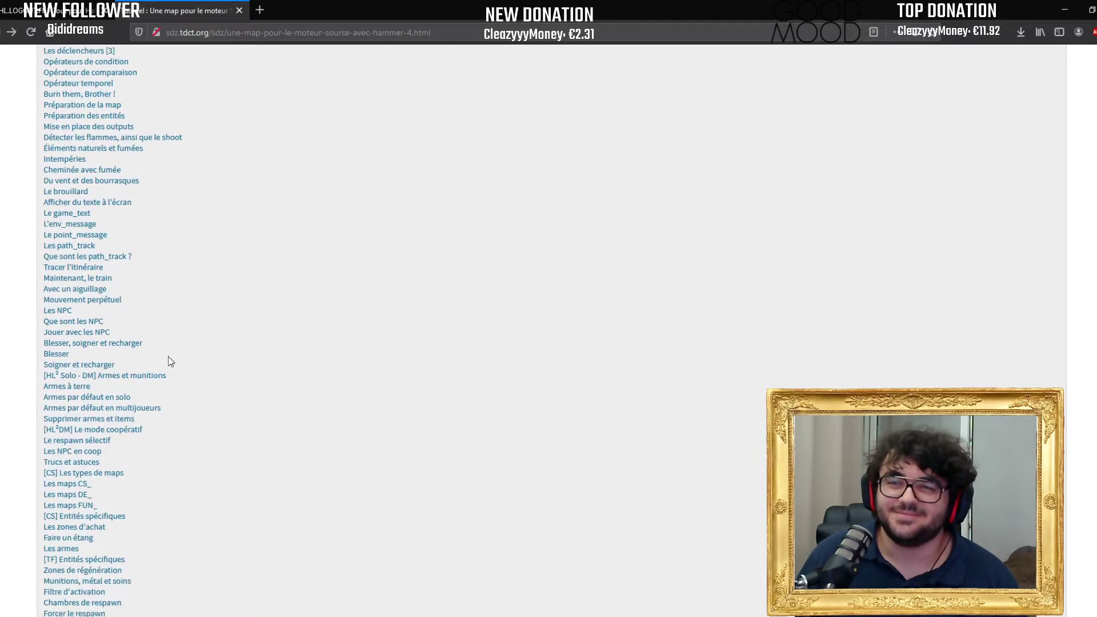
scroll(170, 361, "down", 5)
scroll(168, 358, "down", 13)
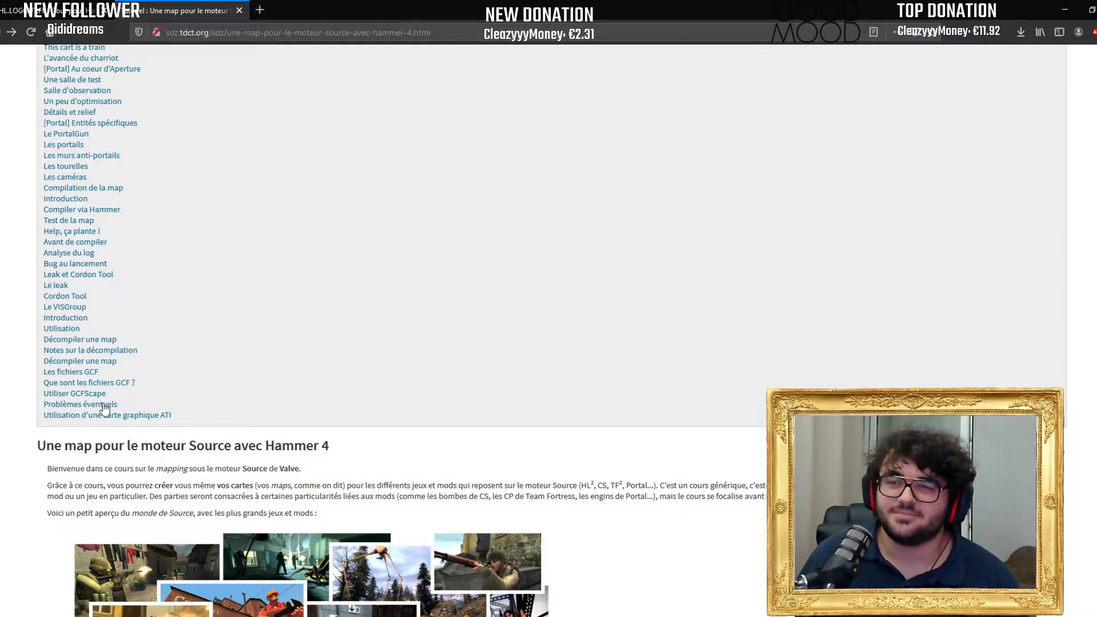
scroll(106, 410, "up", 8)
scroll(73, 464, "up", 5)
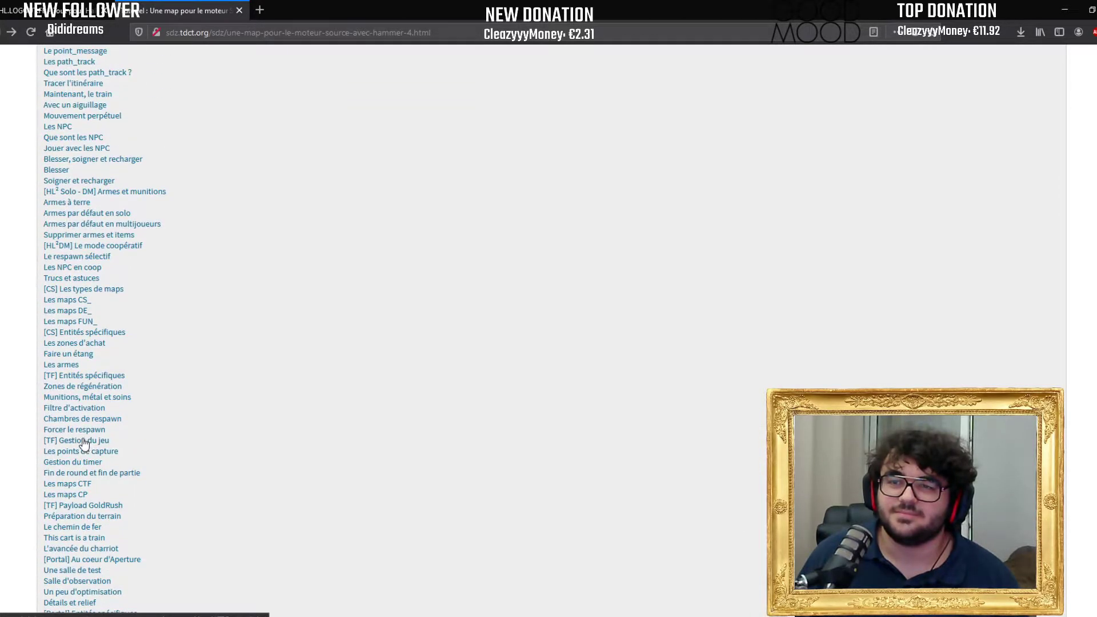
scroll(82, 444, "up", 7)
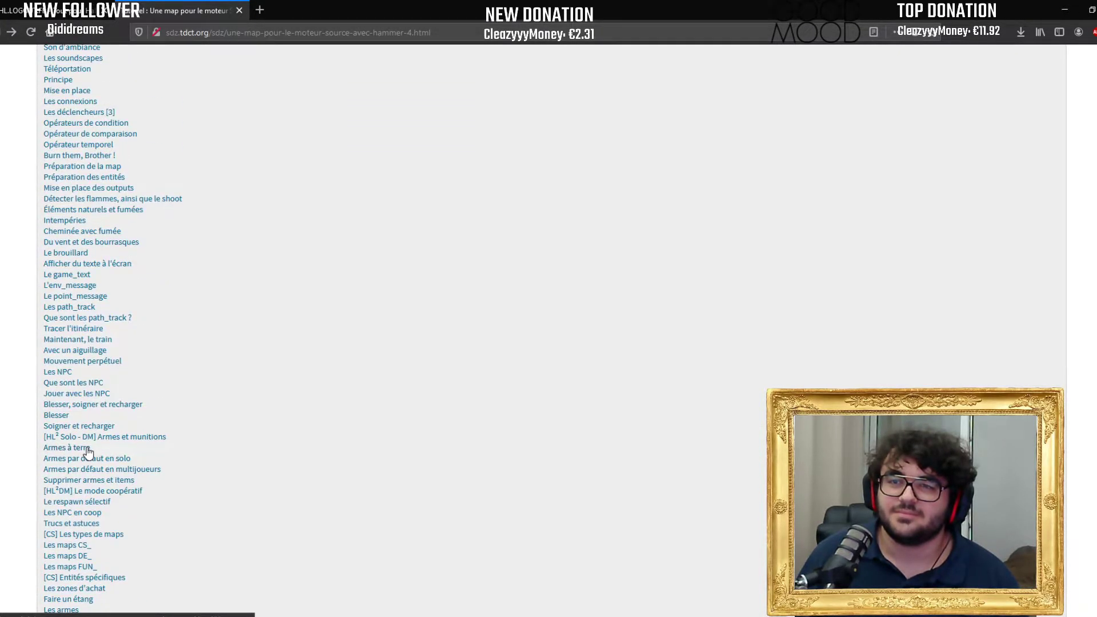
scroll(88, 451, "up", 12)
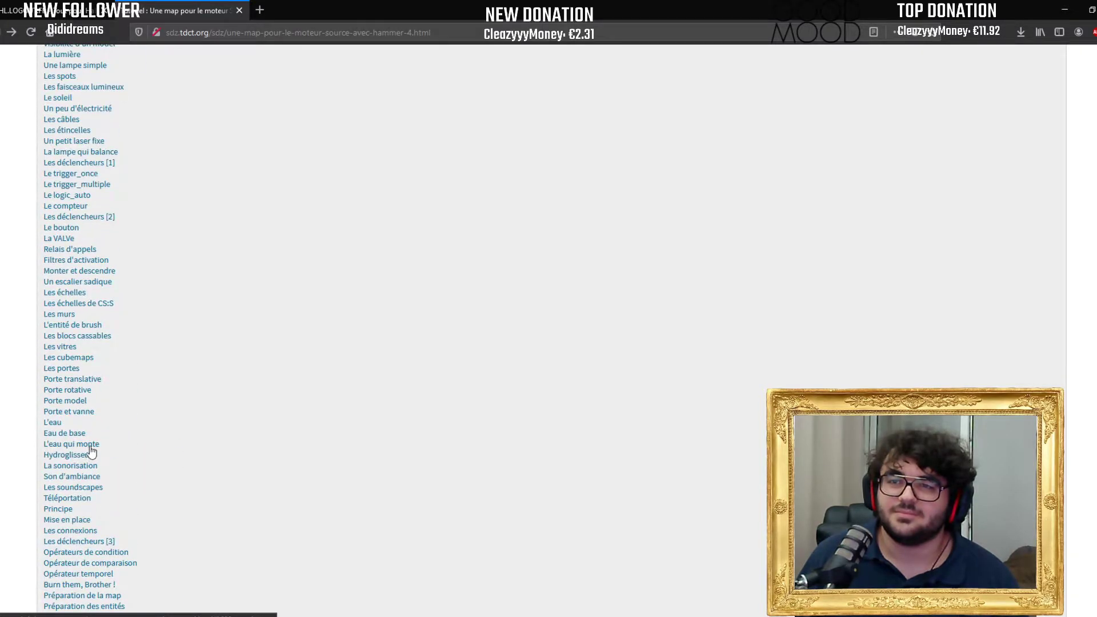
scroll(91, 451, "up", 16)
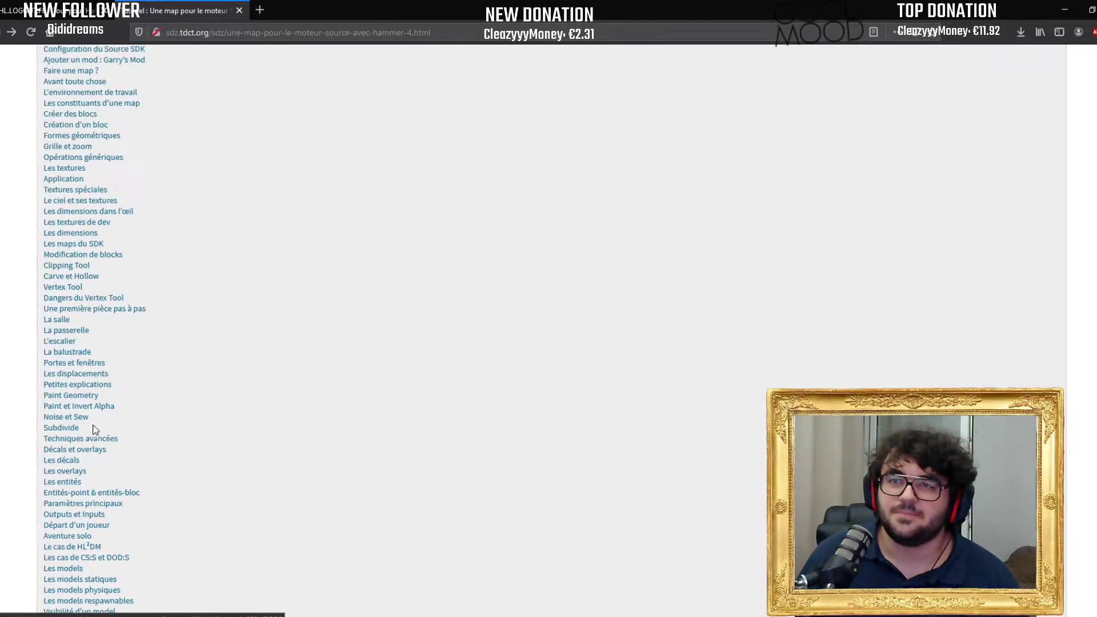
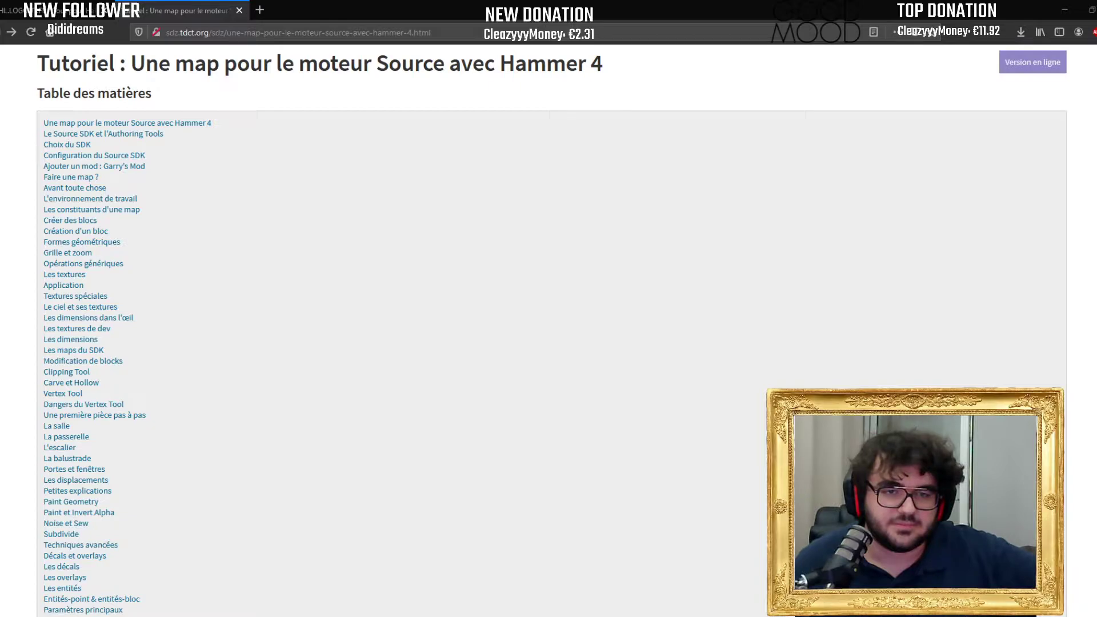
Step: Switch from the tutorial back to Hammer and open the Tools menu
left_click(155, 615)
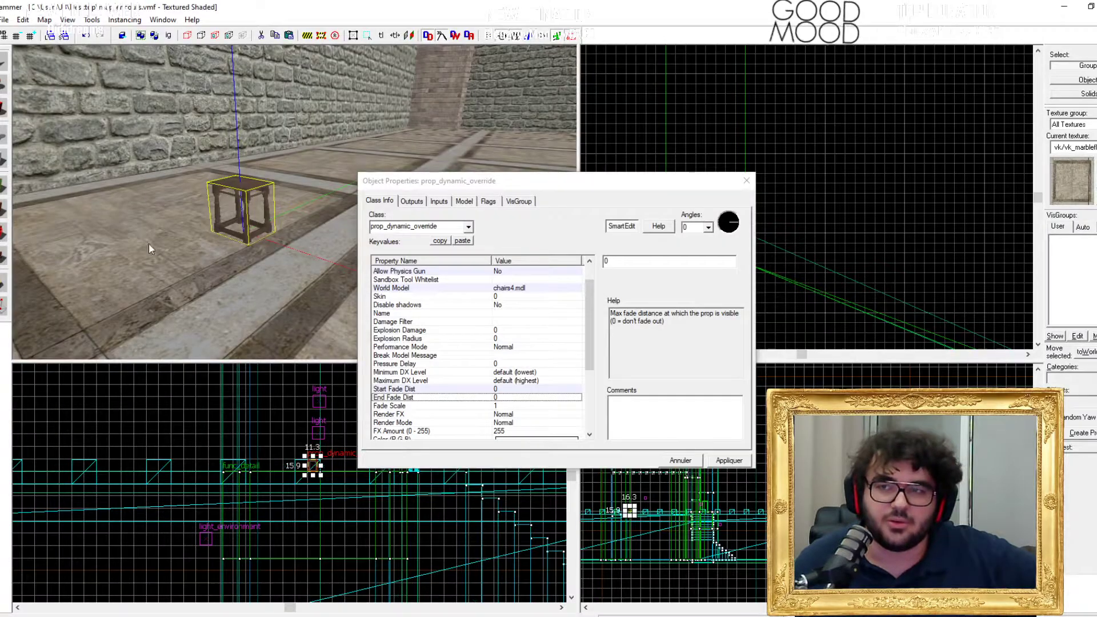
left_click(8, 21)
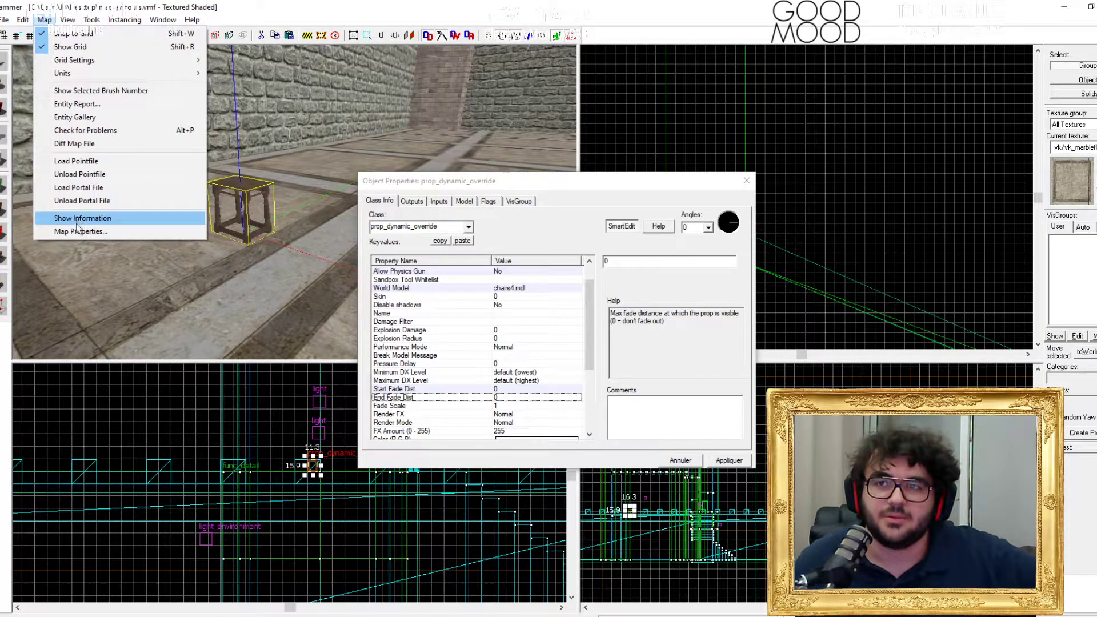
Step: Open Hammer's Options and check Enable Autosave on the General tab
mouse_move(84, 21)
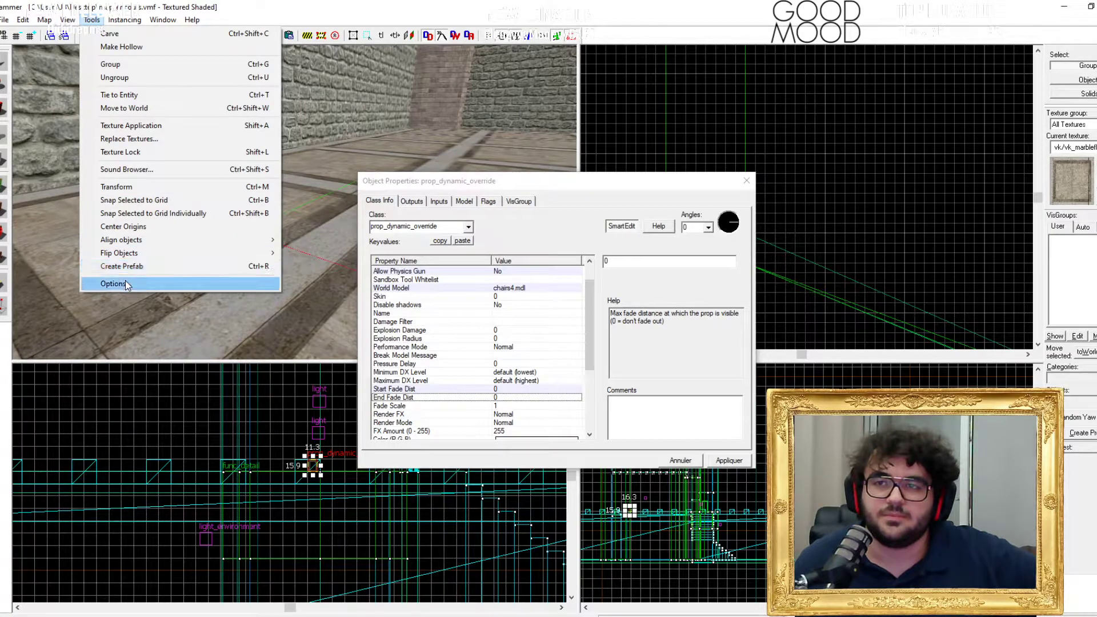
left_click(115, 283)
key("ctrl+Tab")
left_click(463, 265)
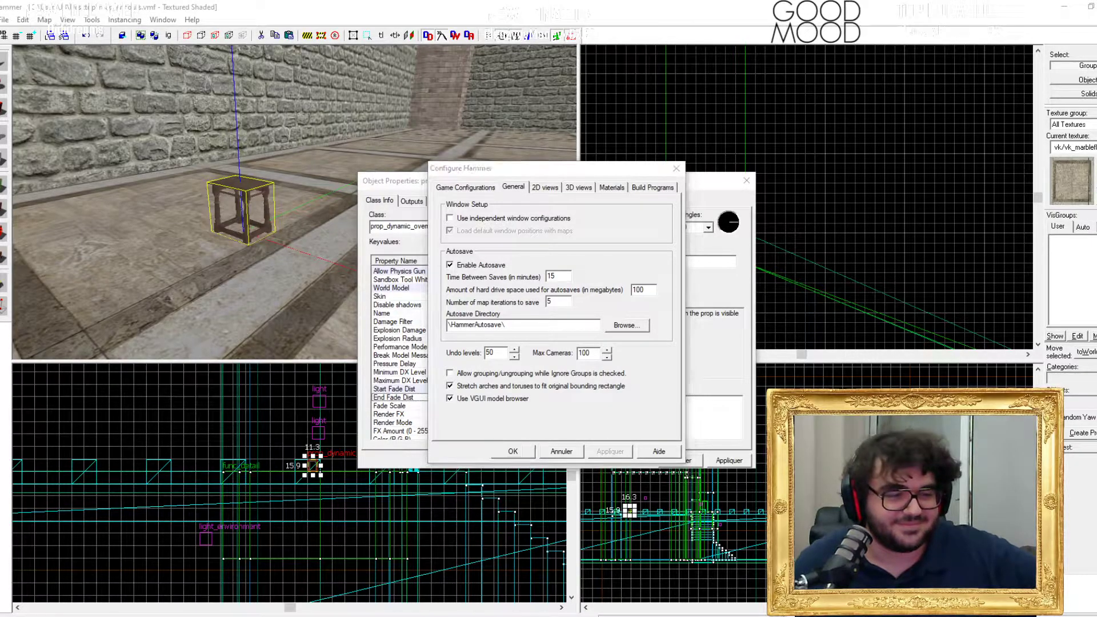
key("alt+Tab")
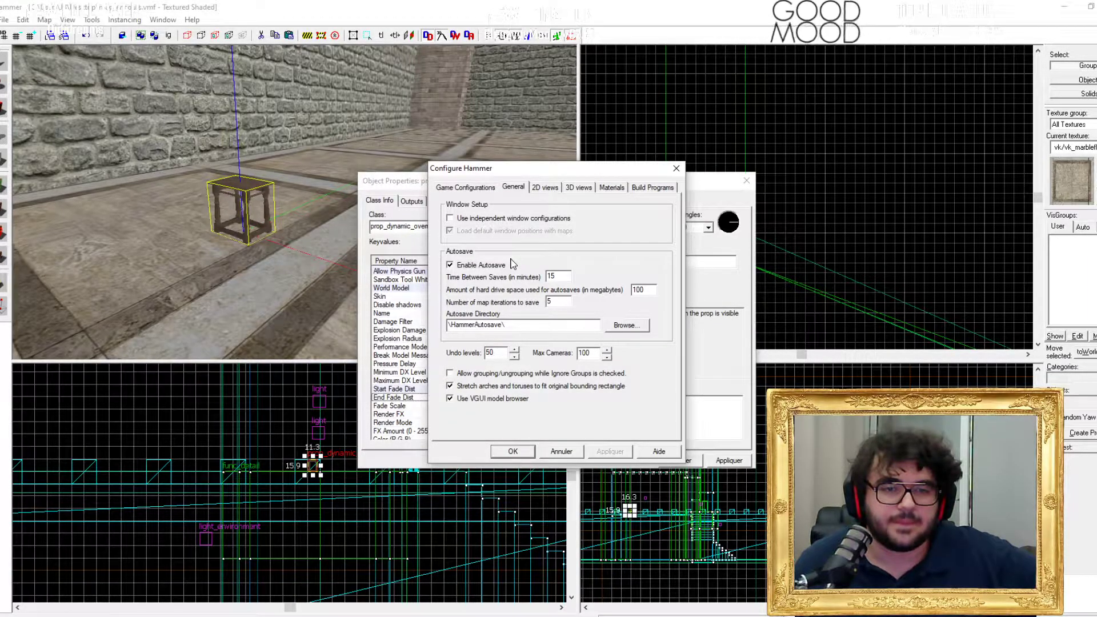
Step: Check 'Default to 15 degree rotations' in 2D views, dismiss the autosave warning, and close Options
left_click(553, 190)
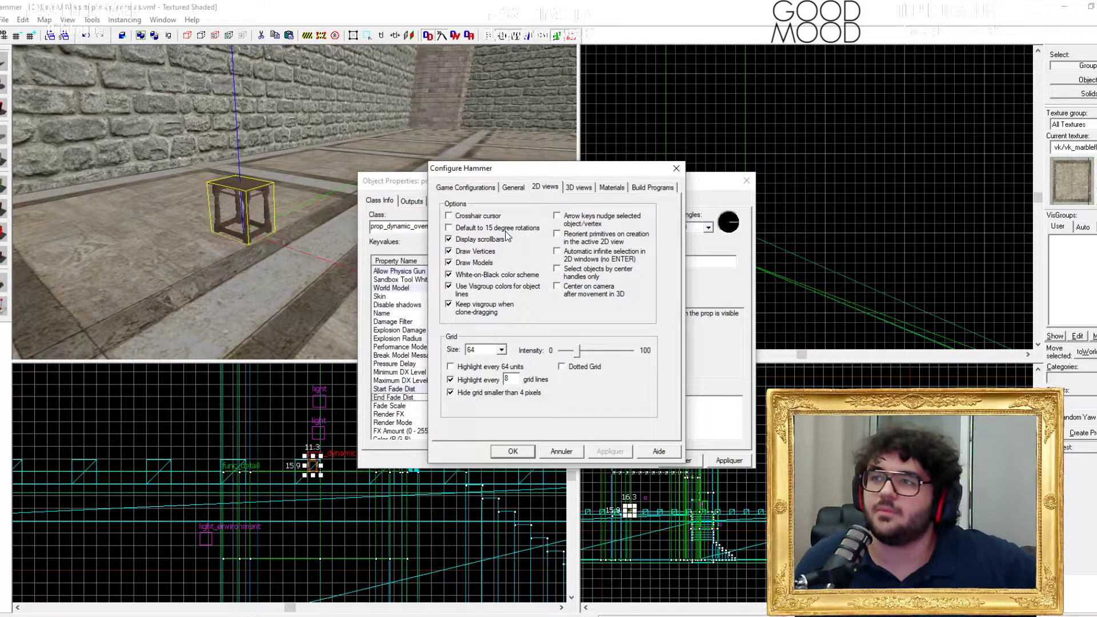
left_click(457, 229)
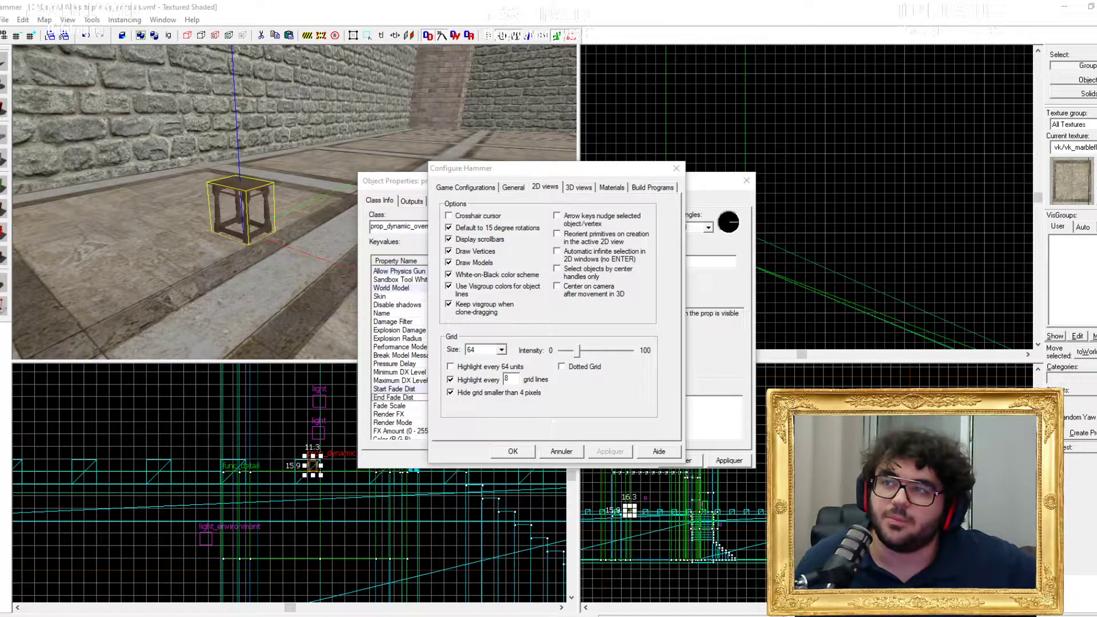
left_click(682, 154)
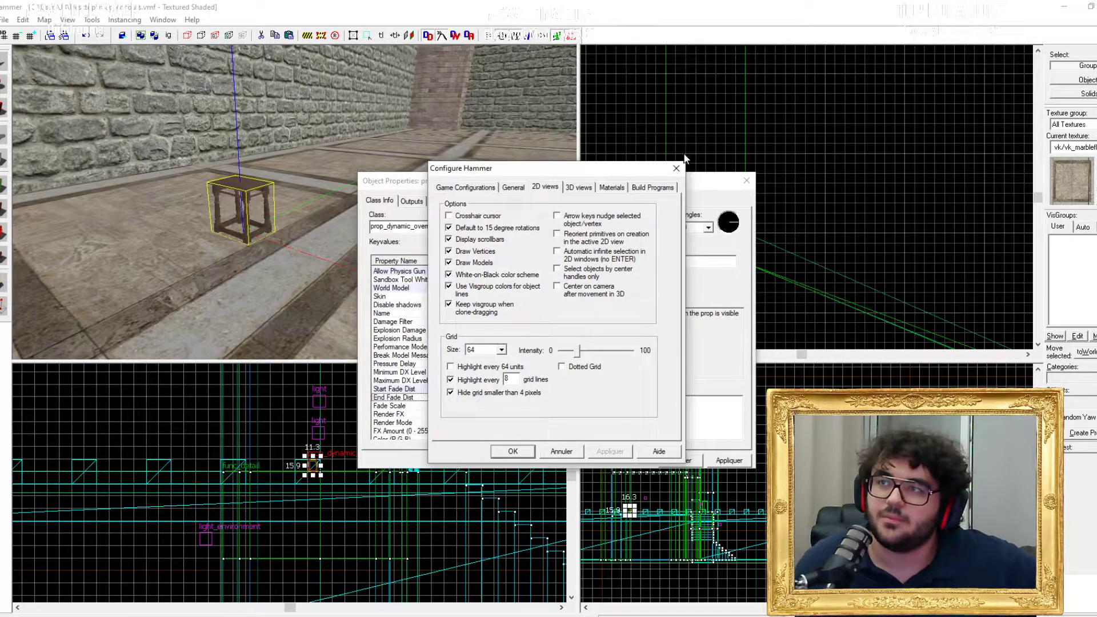
left_click(529, 457)
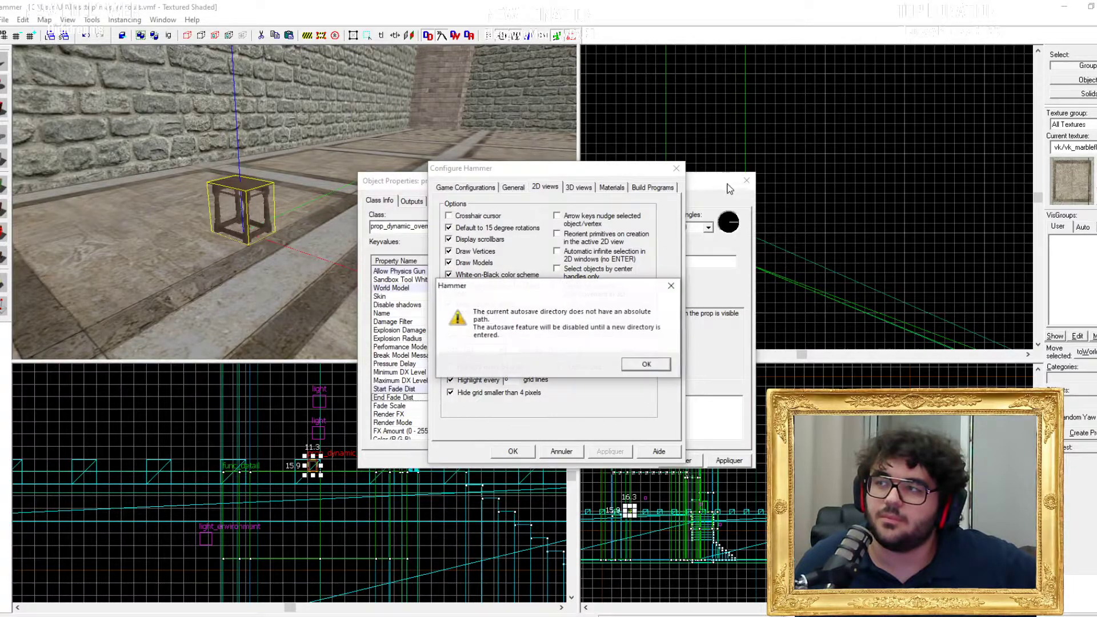
left_click(646, 364)
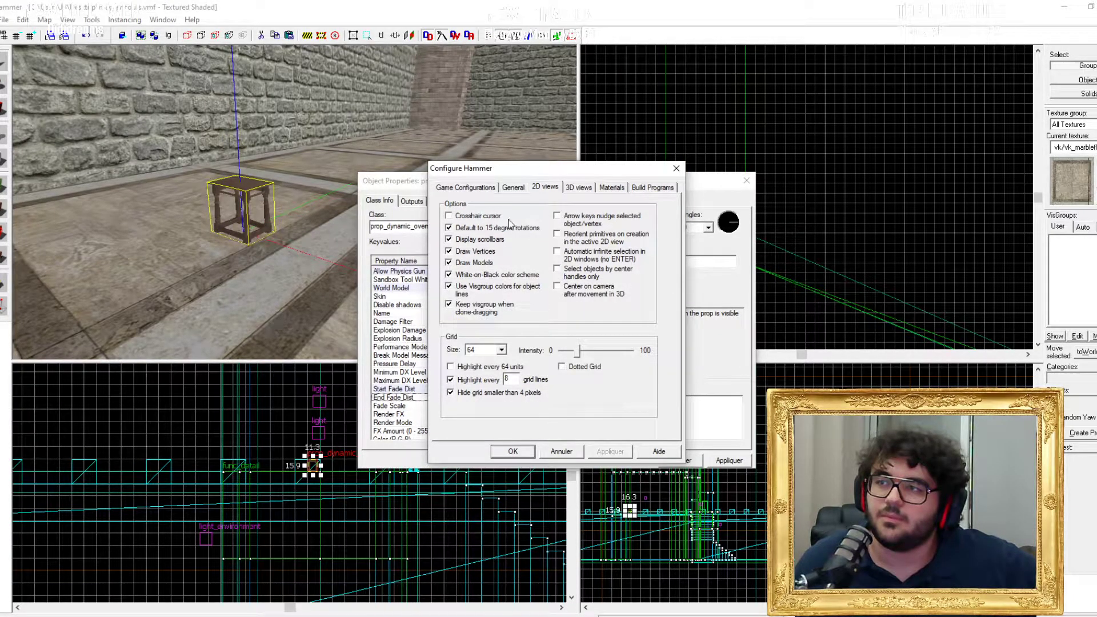
left_click(513, 187)
left_click(676, 168)
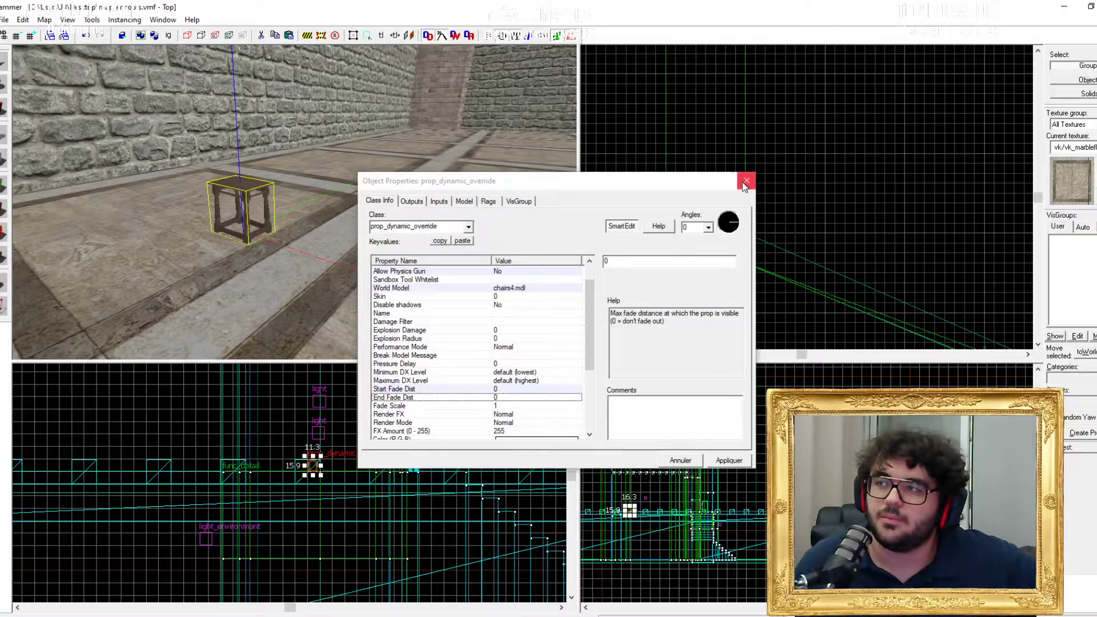
Step: Close the chair's properties and rotate the chairs4 prop 180° in the Top view
left_click(746, 180)
left_click(647, 297)
scroll(715, 299, "down", 6)
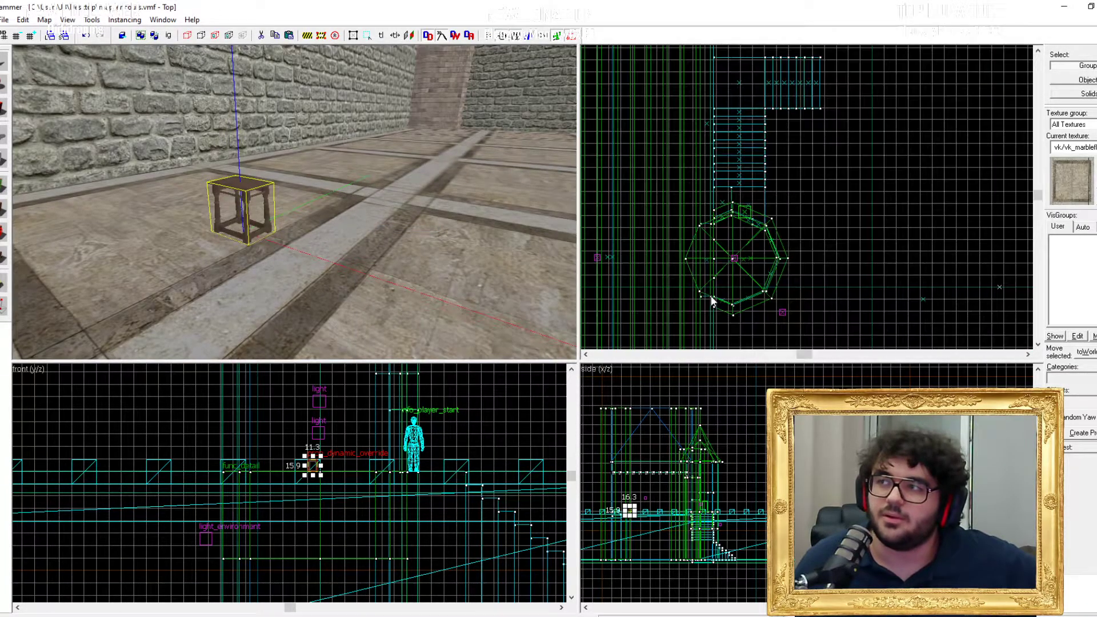
scroll(655, 270, "up", 6)
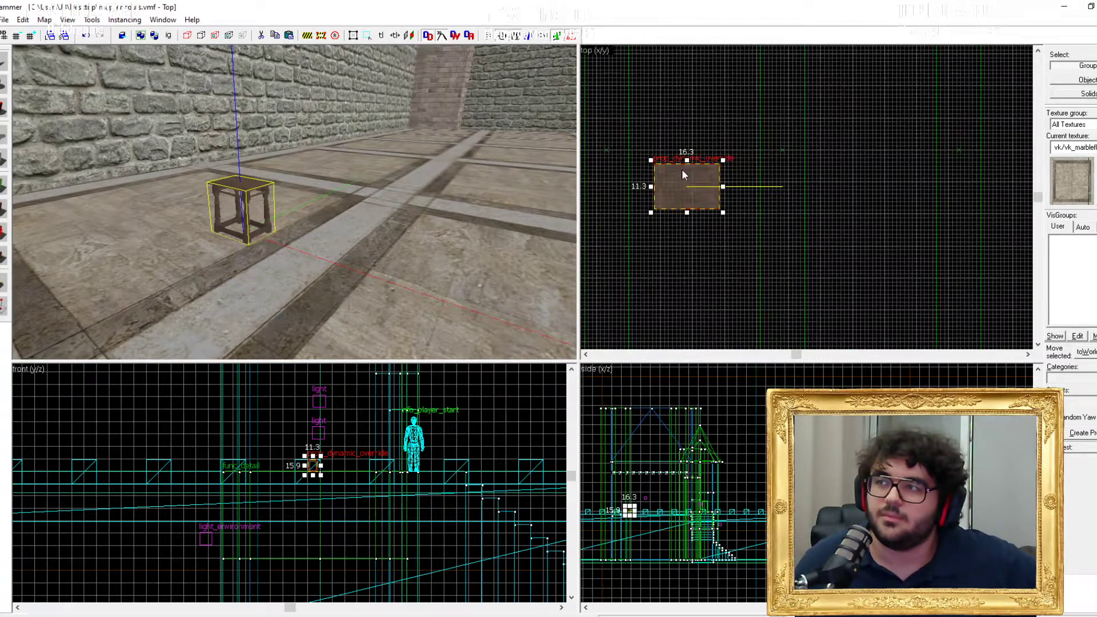
mouse_move(722, 161)
left_mouse_down()
mouse_move(714, 194)
mouse_move(725, 171)
left_mouse_up()
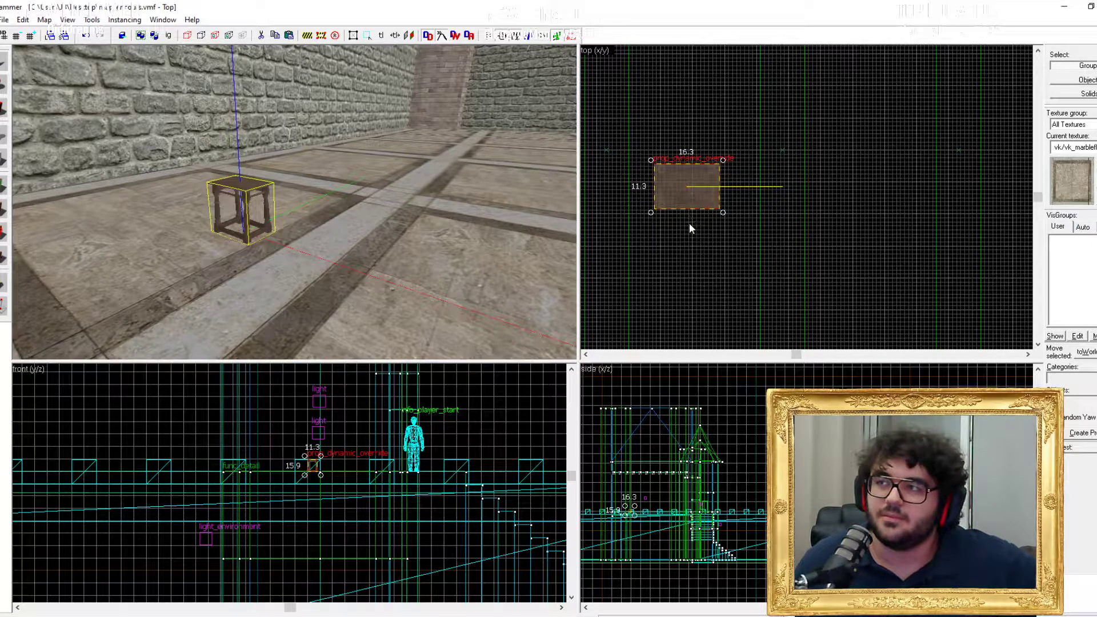
left_click_drag(722, 216, 650, 171)
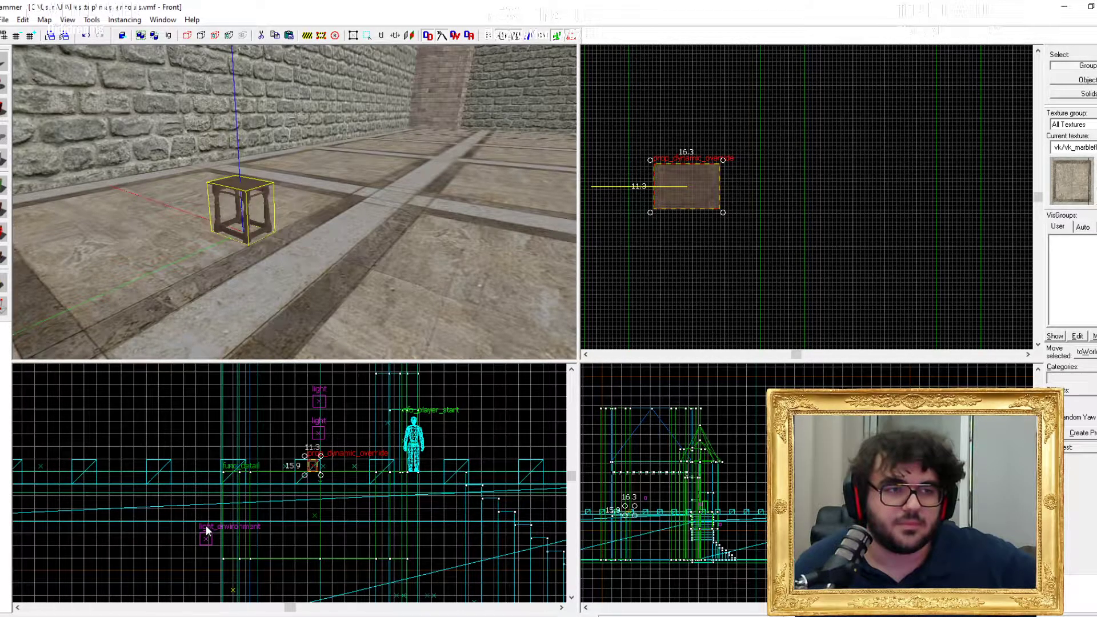
key("alt+Tab")
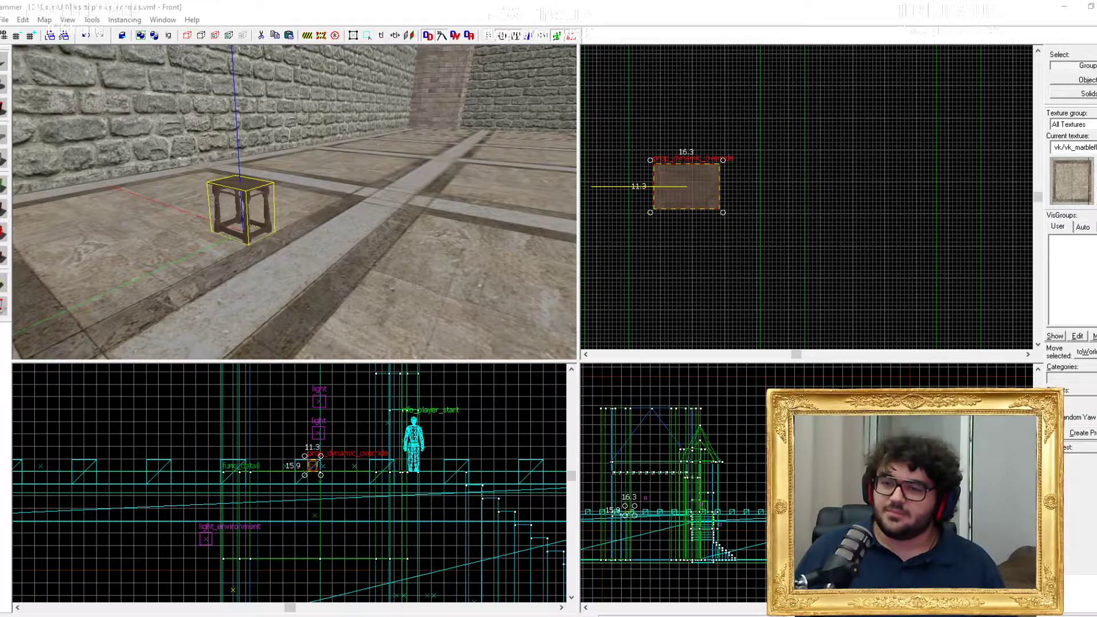
mouse_move(143, 590)
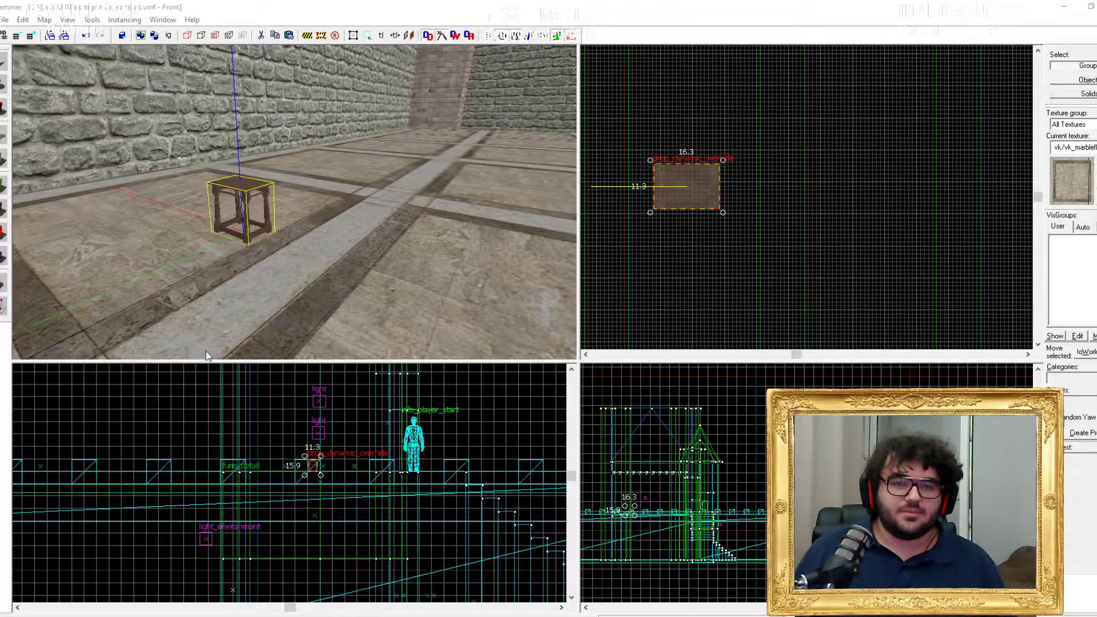
left_click(92, 20)
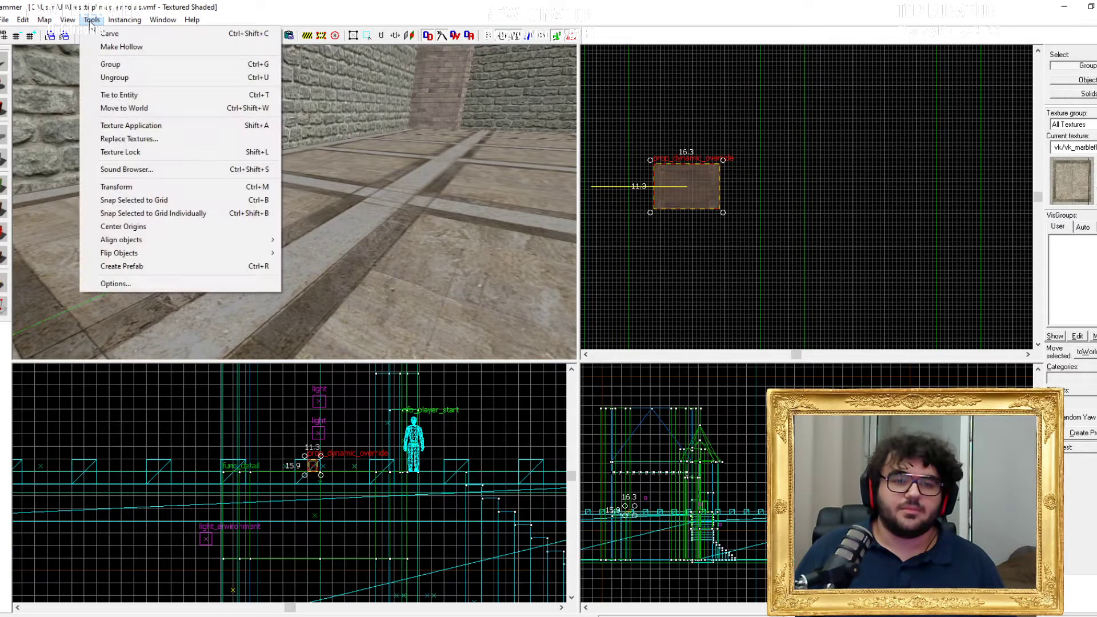
left_click(125, 284)
left_click(578, 187)
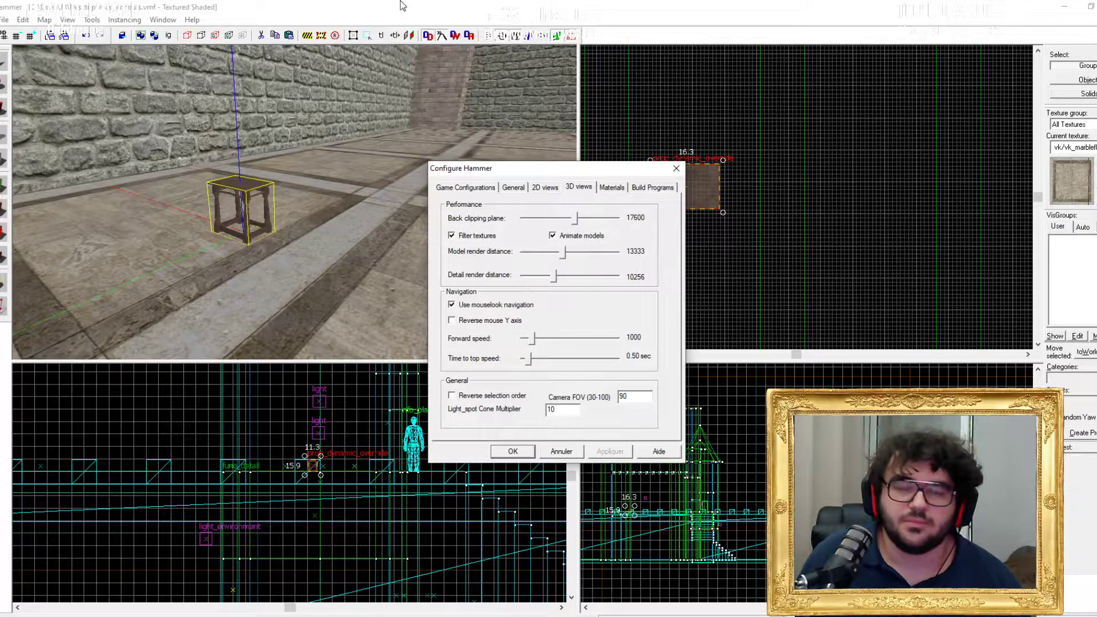
left_click(357, 234)
left_click(676, 168)
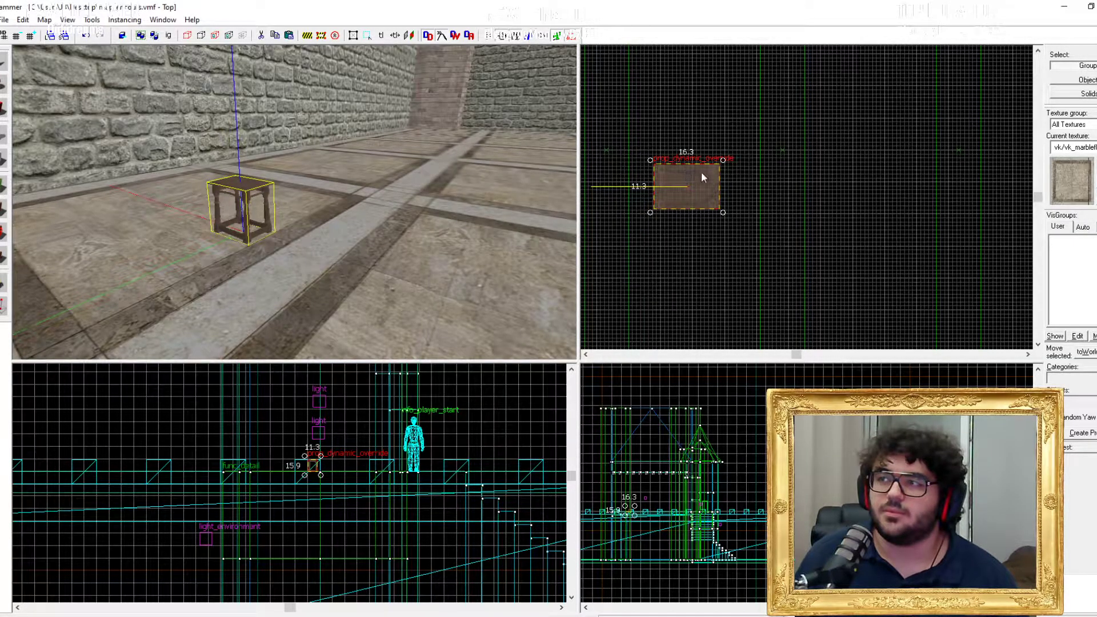
key("Escape")
key("z")
key("s")
key("z")
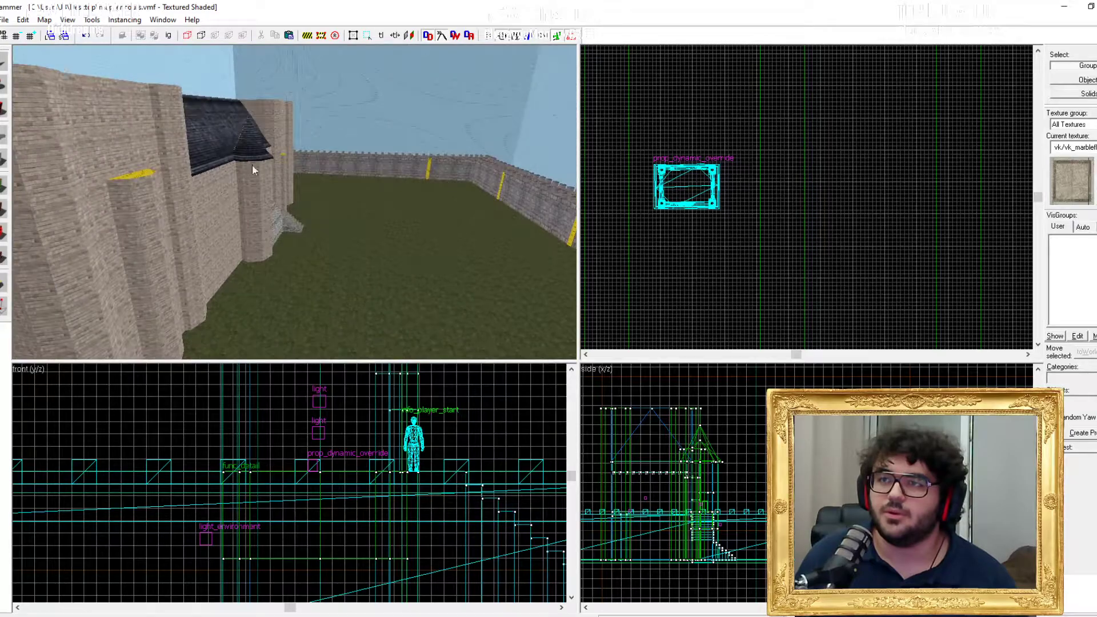
left_click(30, 22)
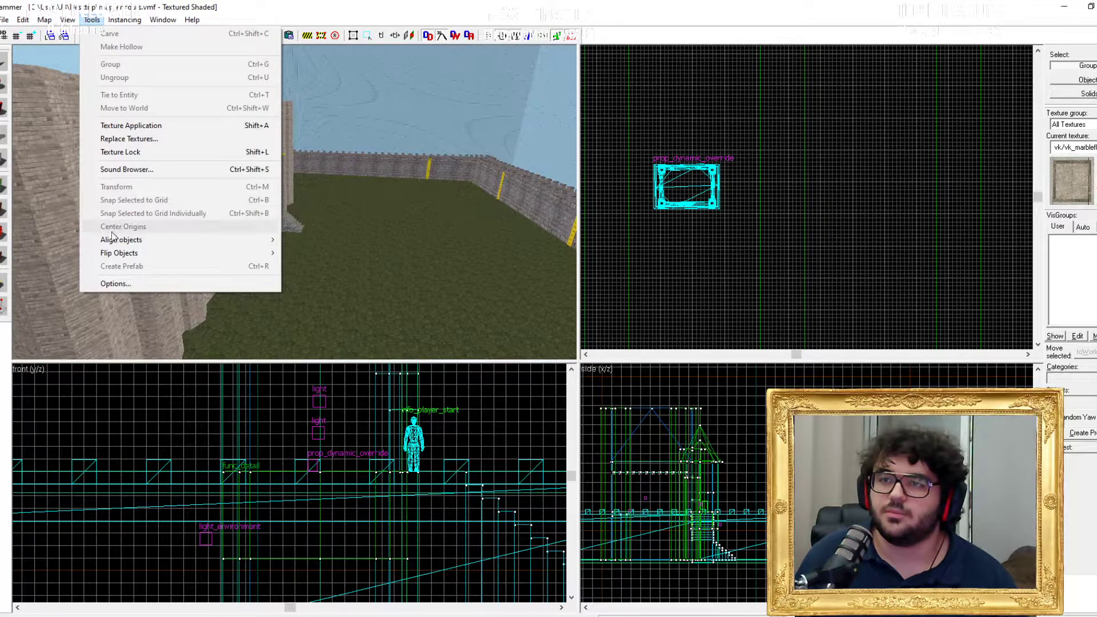
left_click(101, 285)
left_click(575, 188)
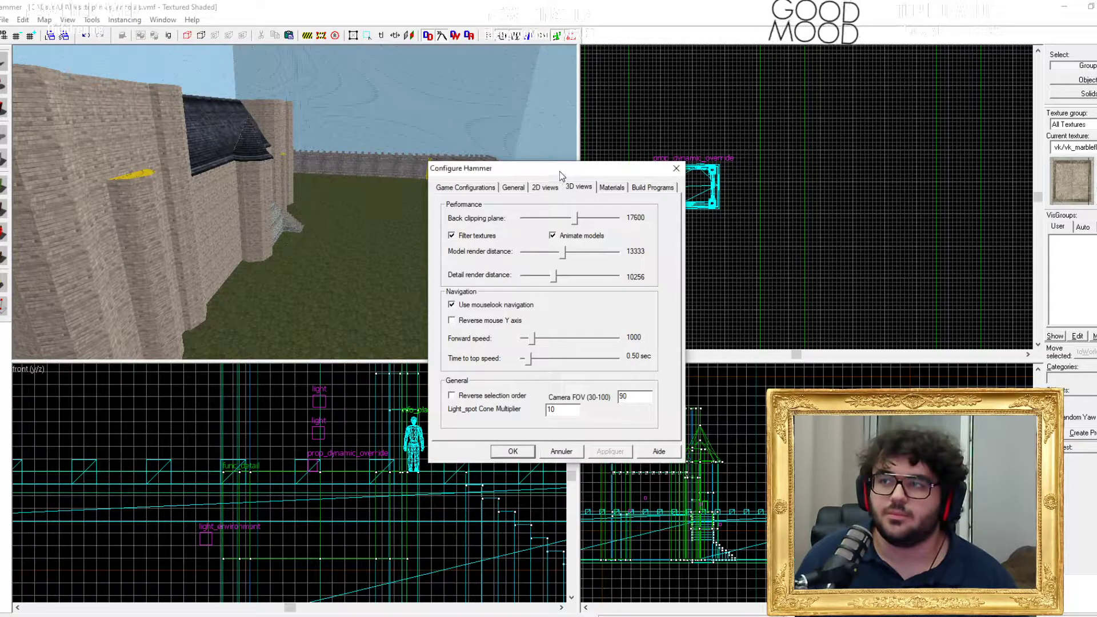
left_click_drag(560, 170, 541, 168)
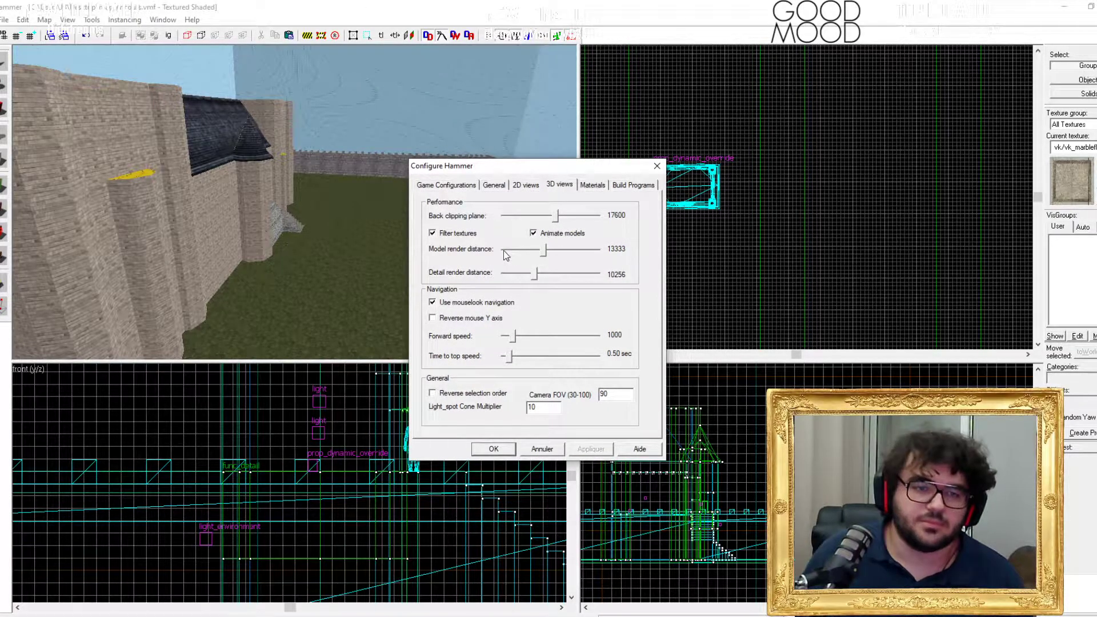
left_click(657, 166)
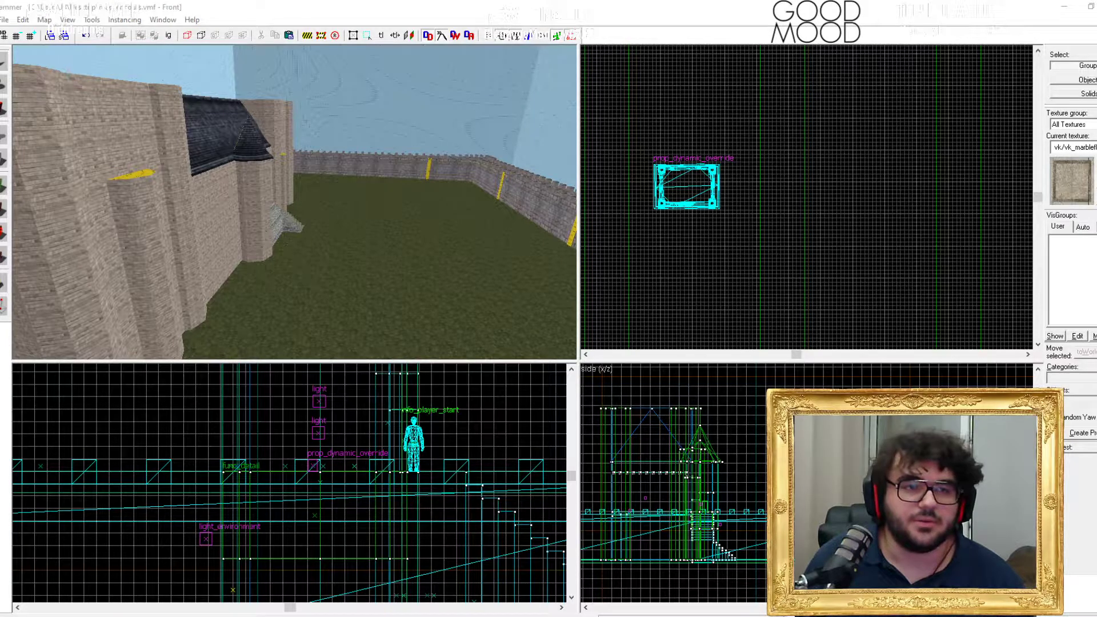
left_click_drag(211, 616, 660, 1)
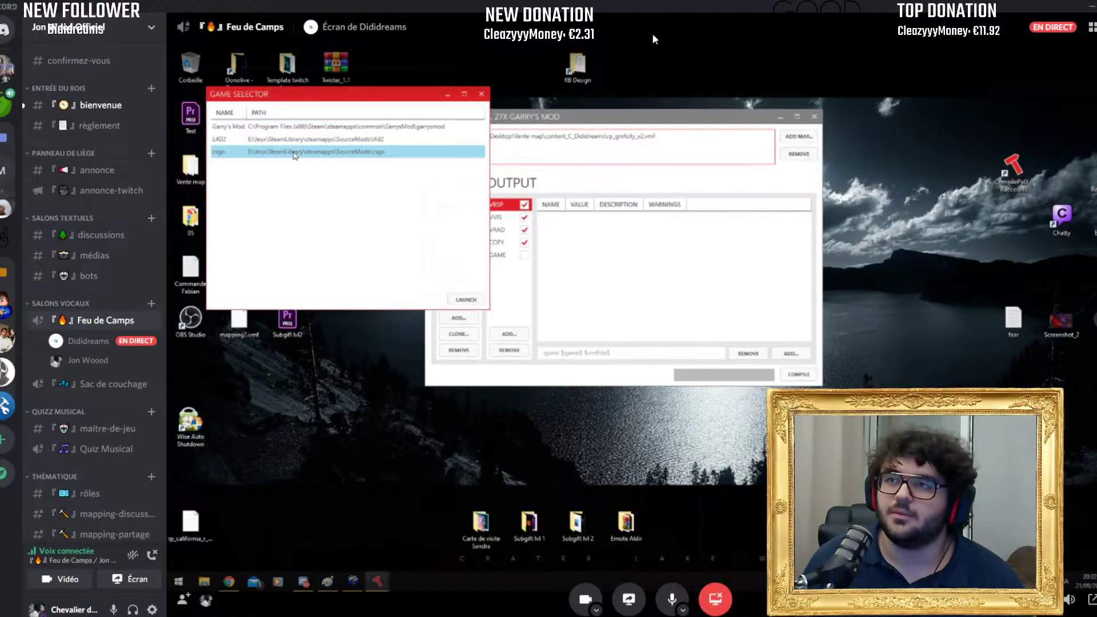
left_click(293, 139)
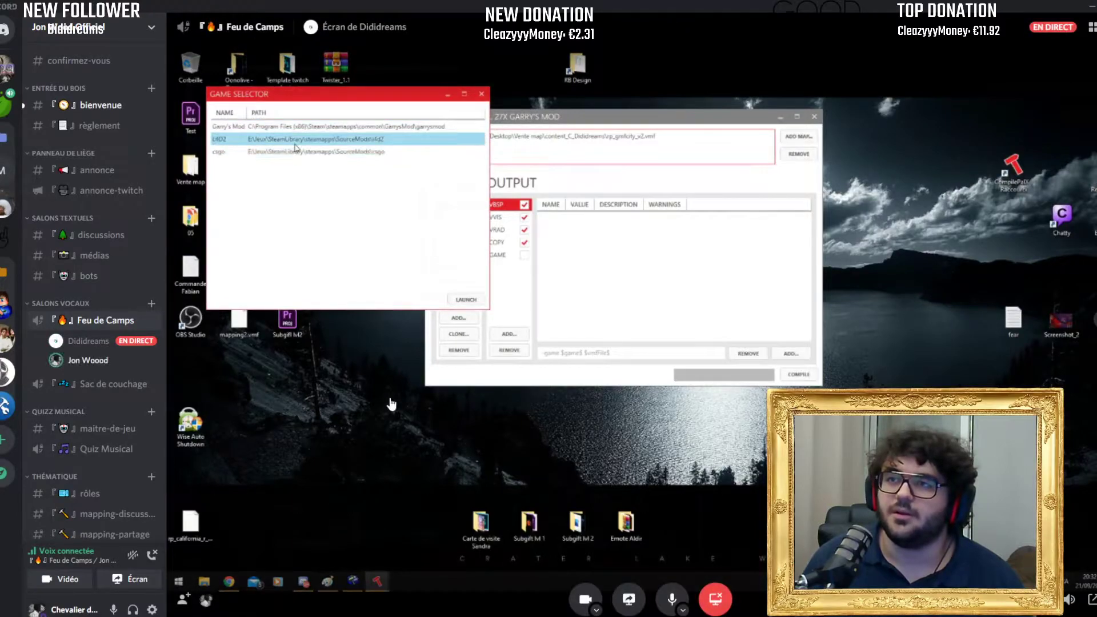
left_click(438, 151)
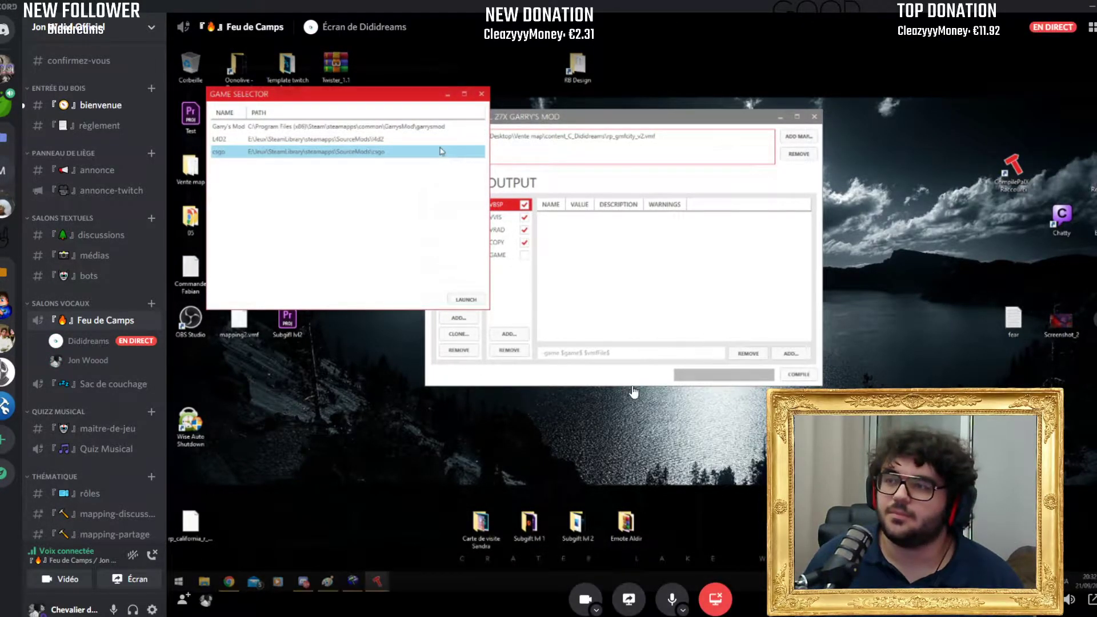
left_click(481, 94)
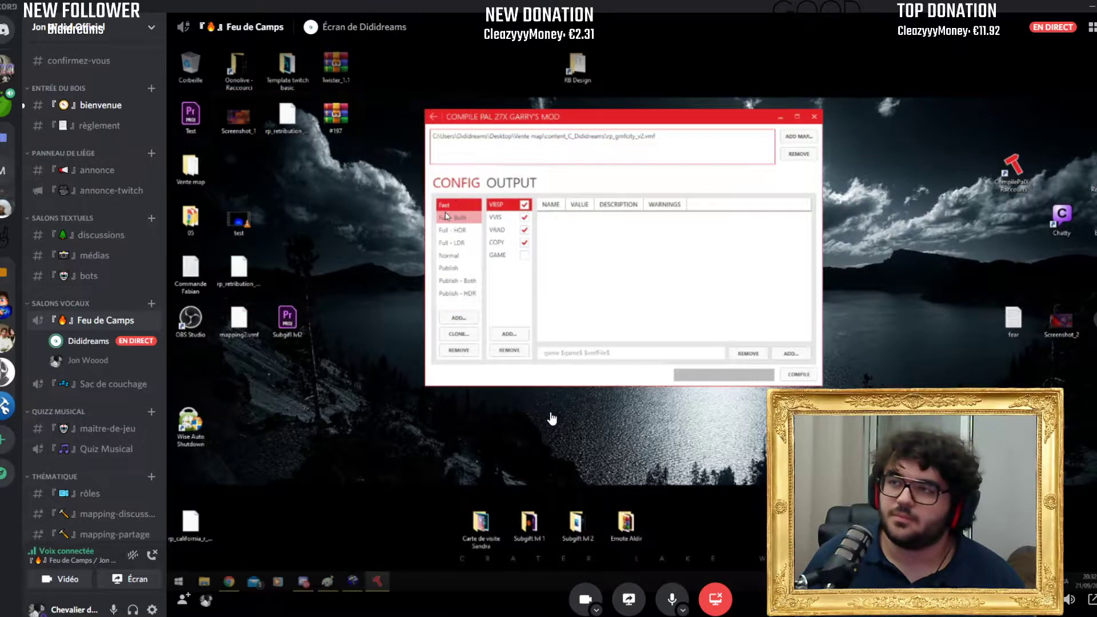
left_click(457, 256)
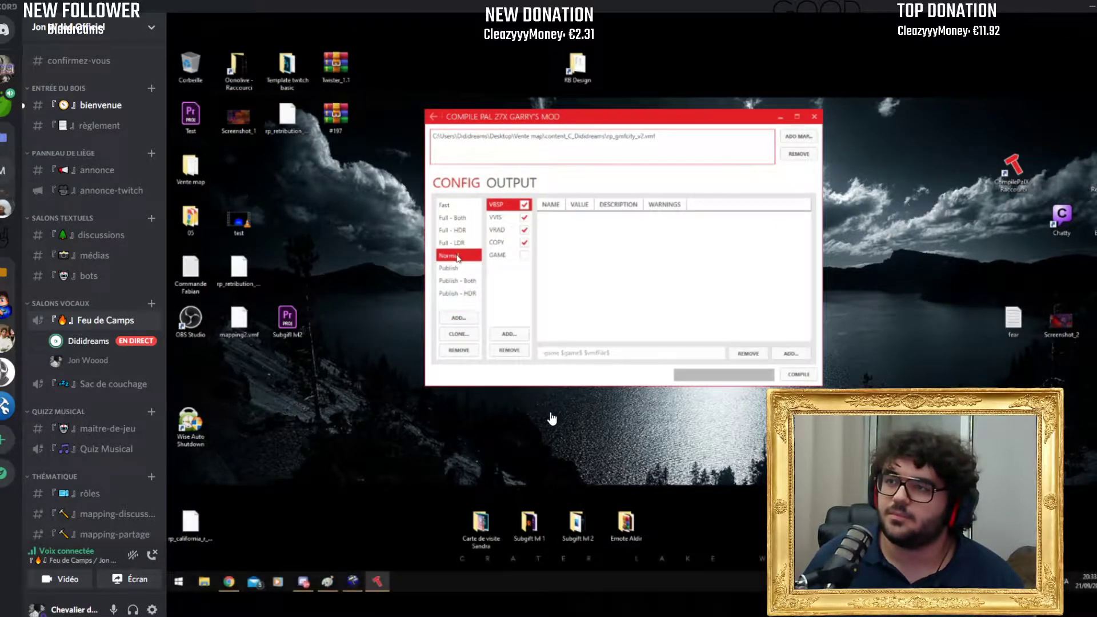
left_click(465, 205)
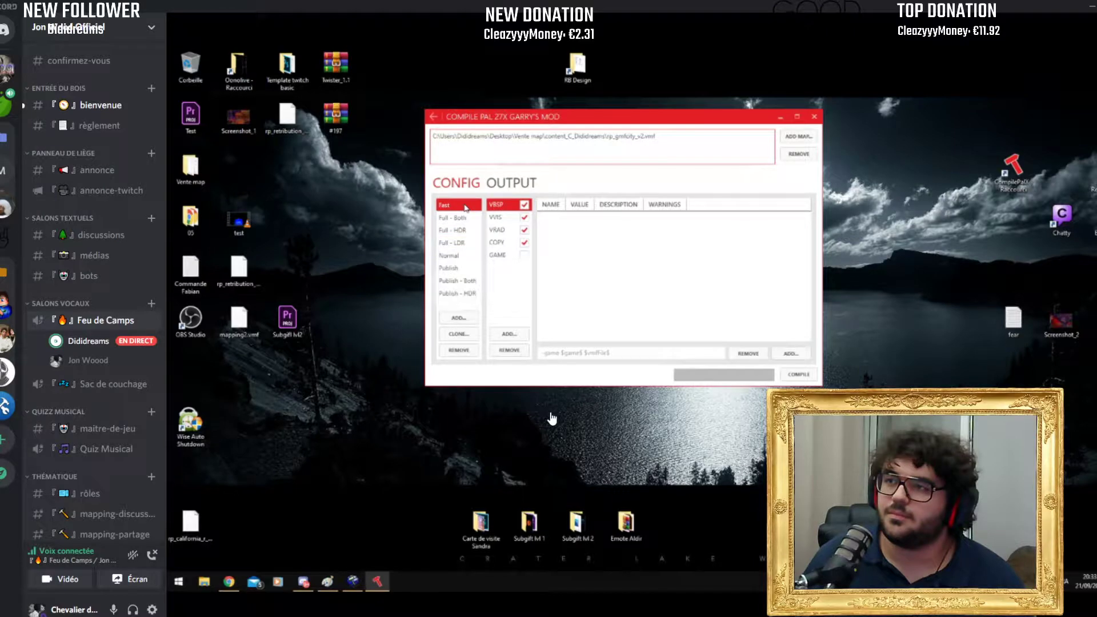
left_click(505, 216)
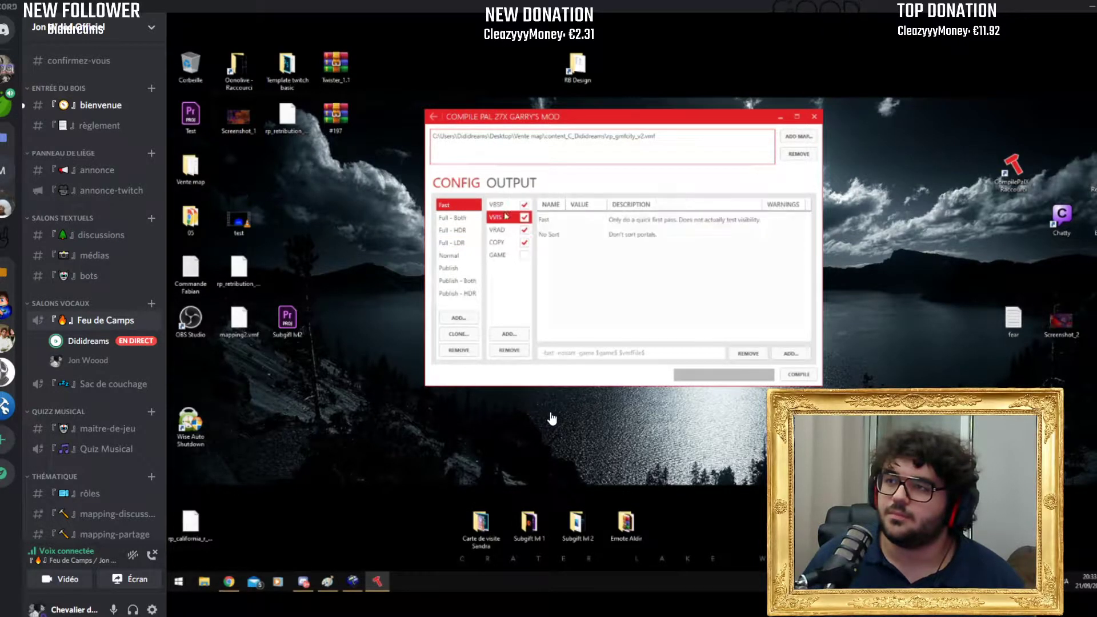
left_click(498, 229)
left_click(513, 206)
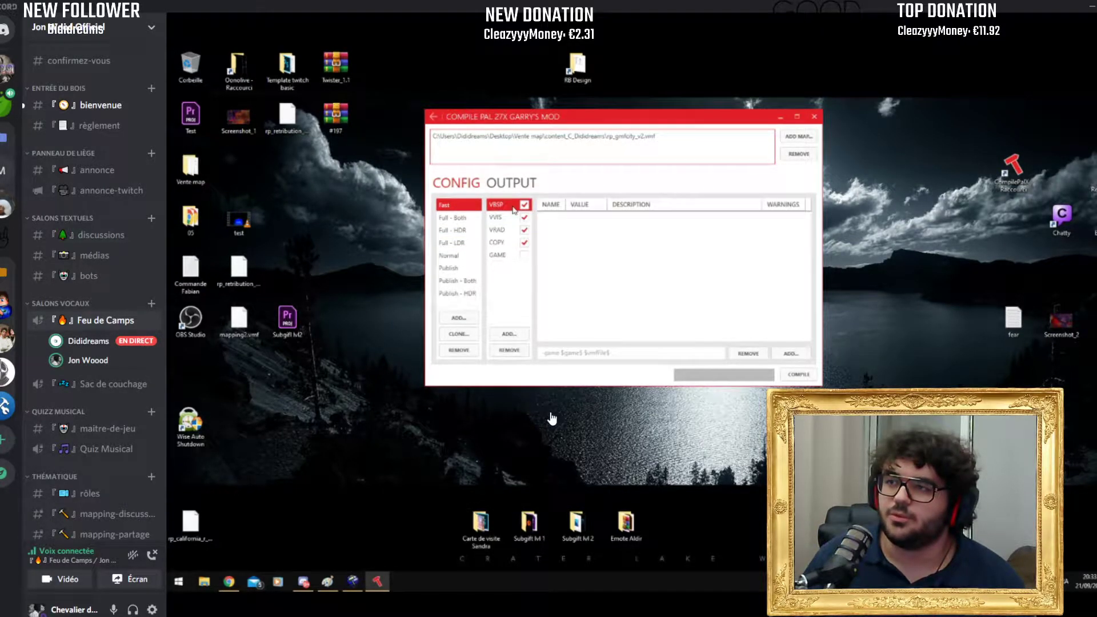
left_click(457, 217)
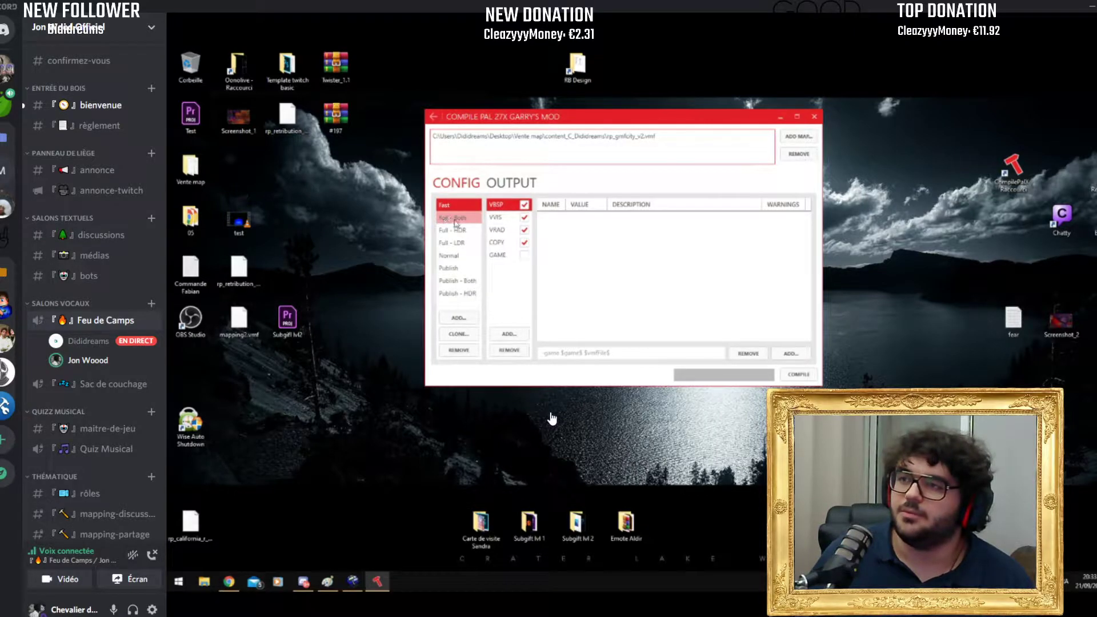
left_click(456, 255)
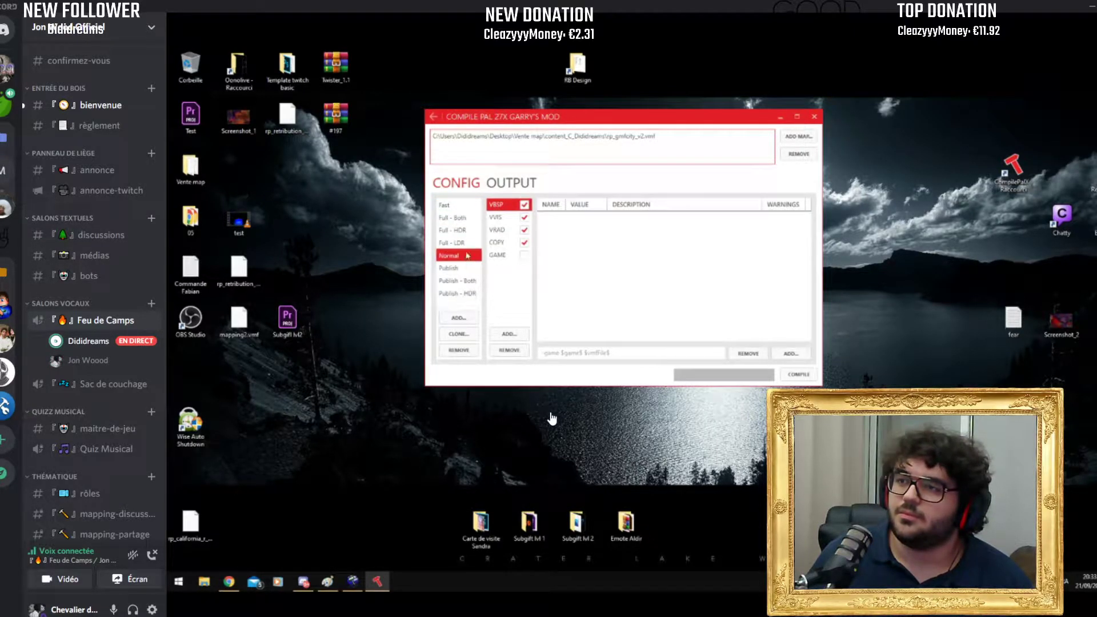
left_click(460, 207)
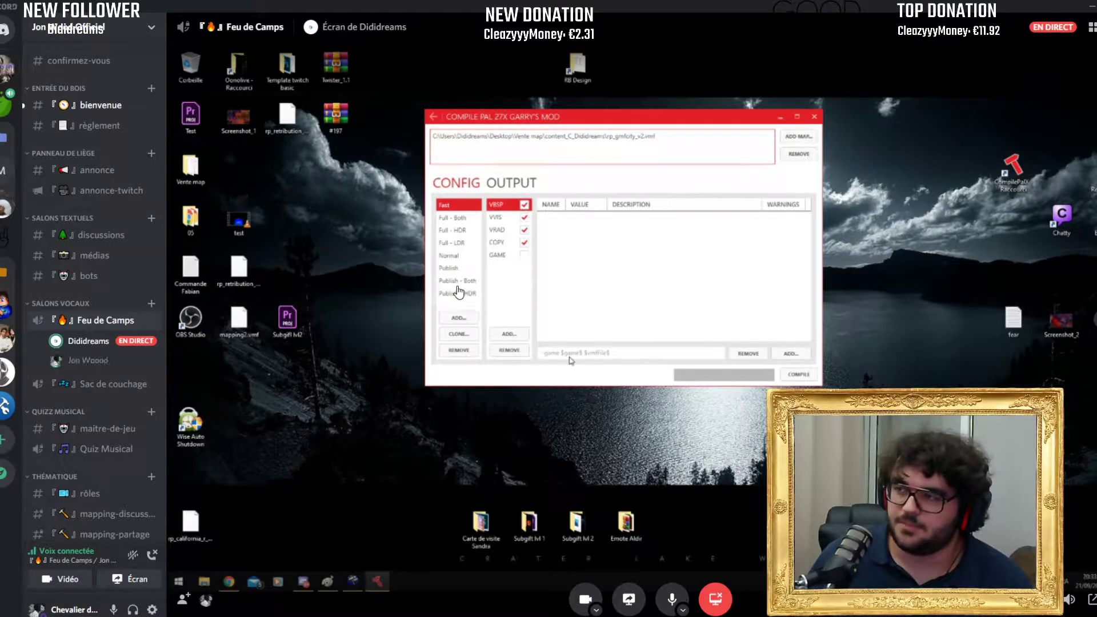
Step: Open the VBSP Parameter Chooser and add the No T-Junc parameter
left_click(790, 353)
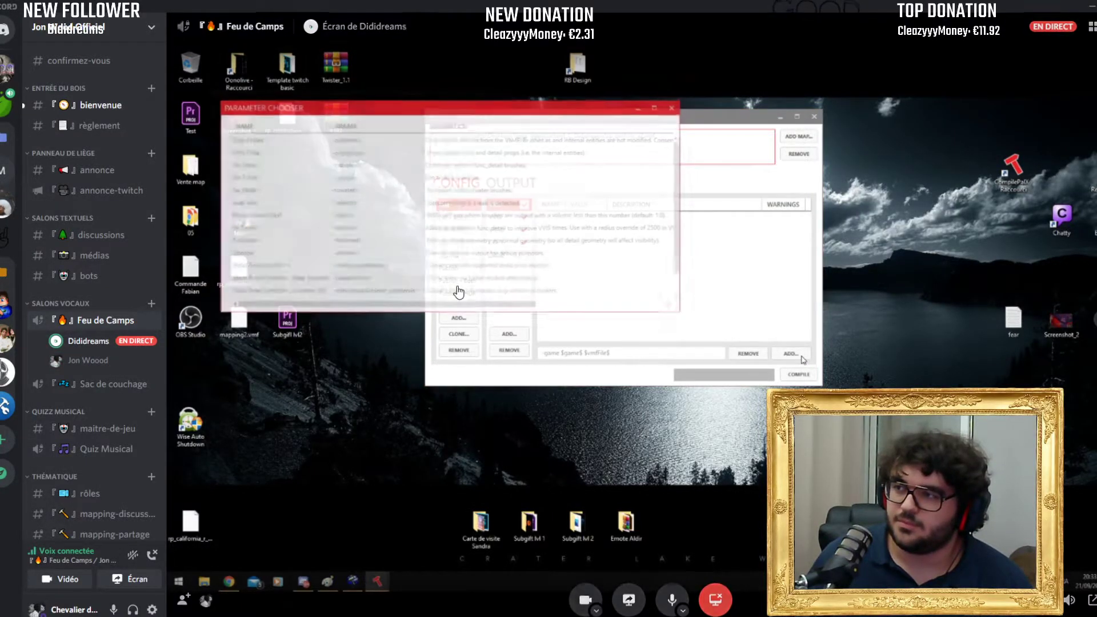
left_click_drag(454, 108, 834, 214)
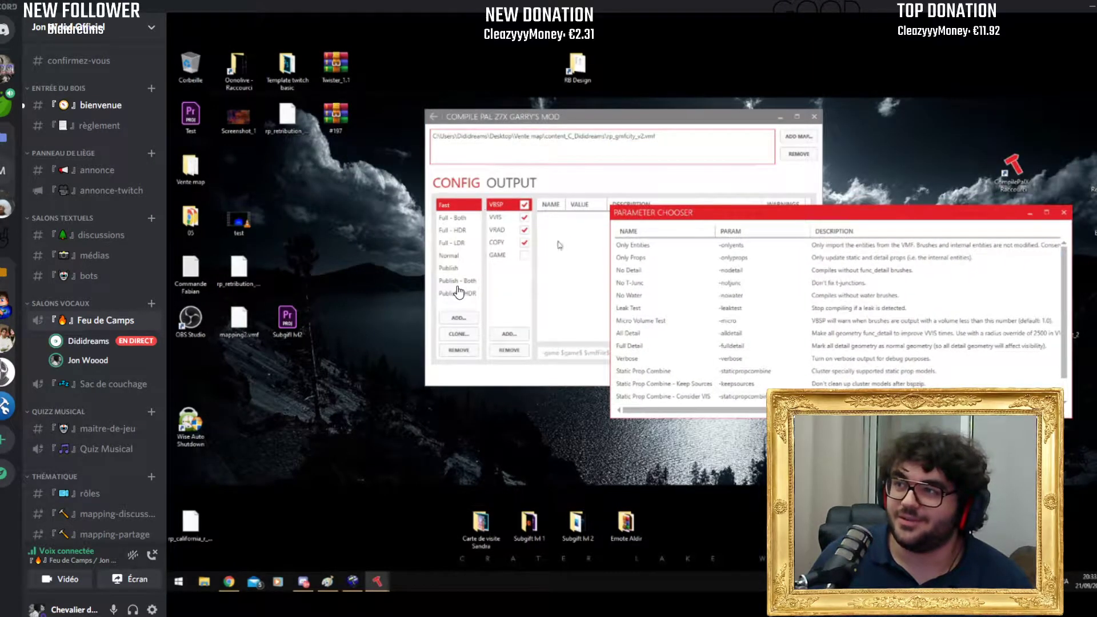
left_click_drag(726, 209, 731, 131)
left_click(626, 210)
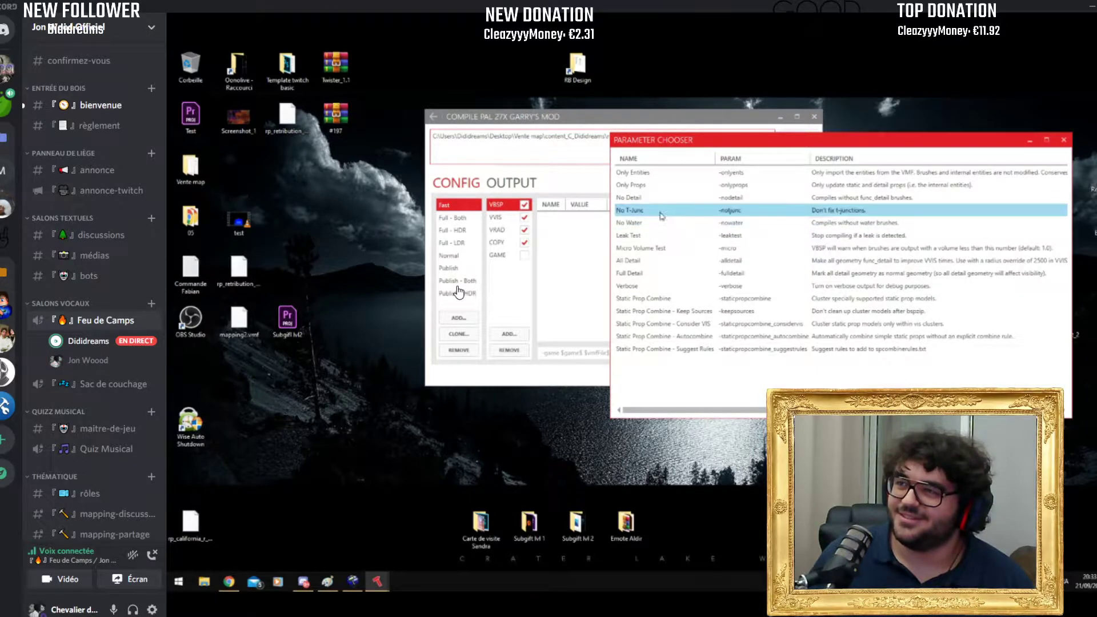
double_click(670, 215)
Step: Look at the VVIS parameter list and close it without adding anything
left_click(496, 217)
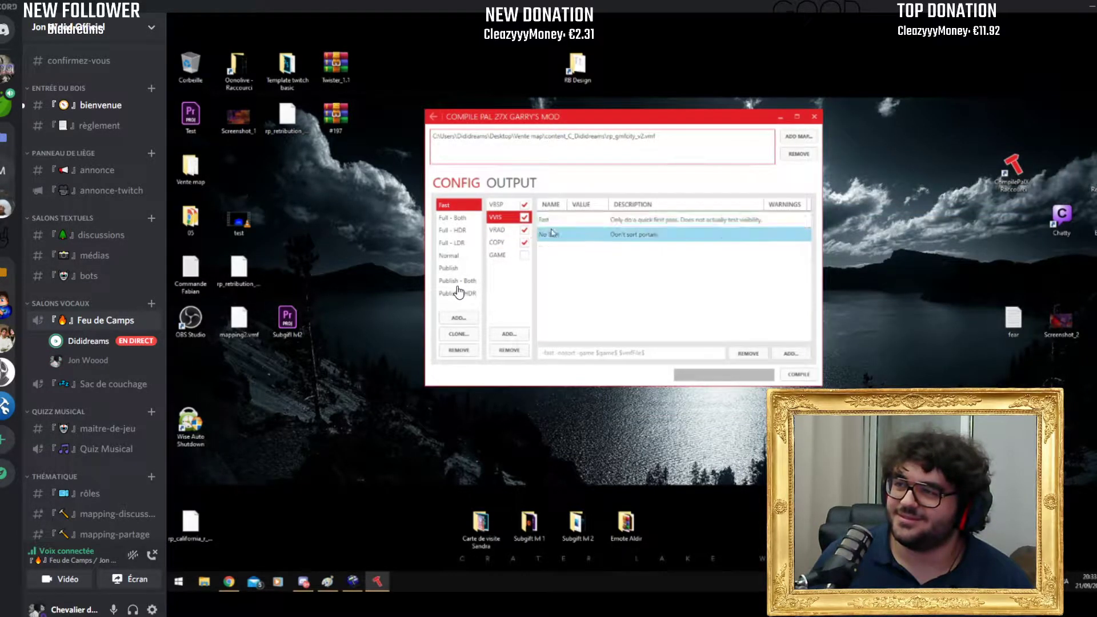
left_click(791, 353)
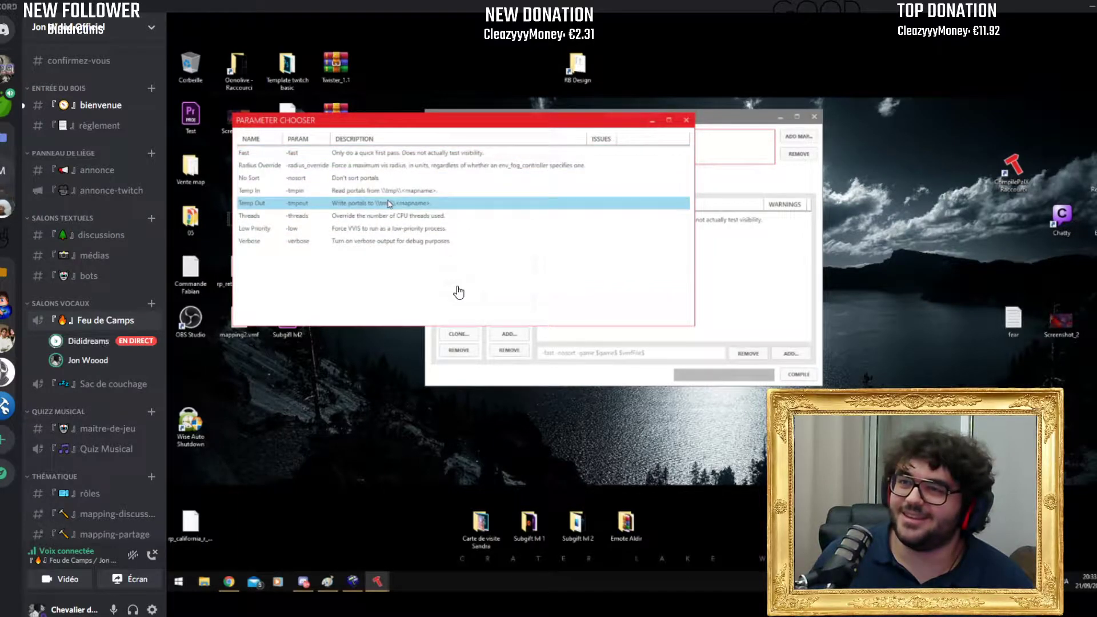
left_click(686, 120)
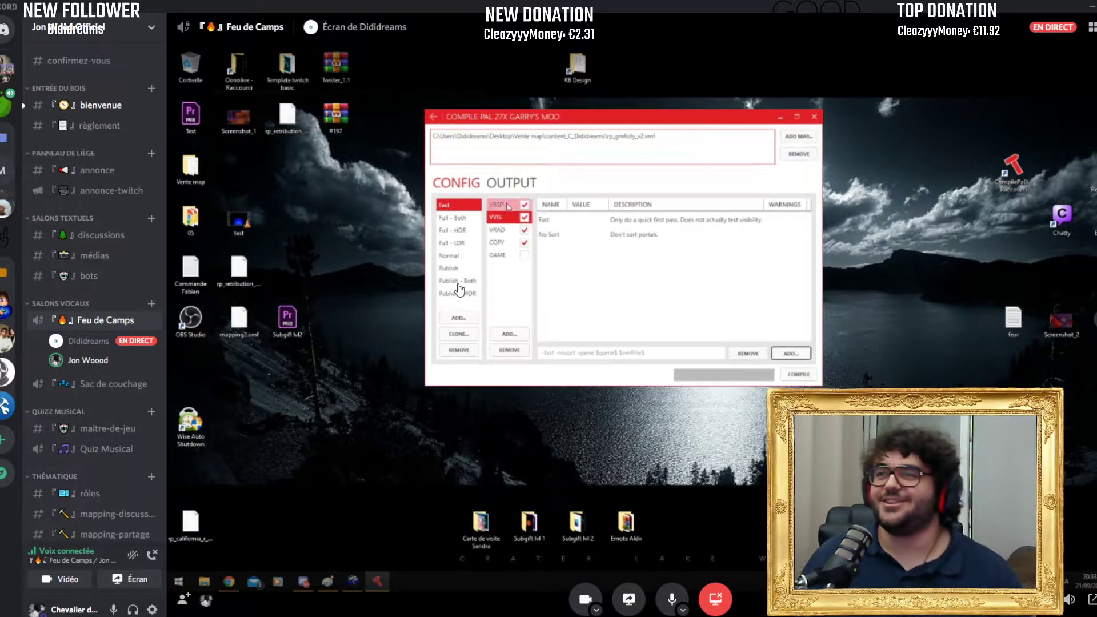
Step: Enlarge the VRAD parameter list to read its Issues column, then close it and return to the browser
left_click(507, 230)
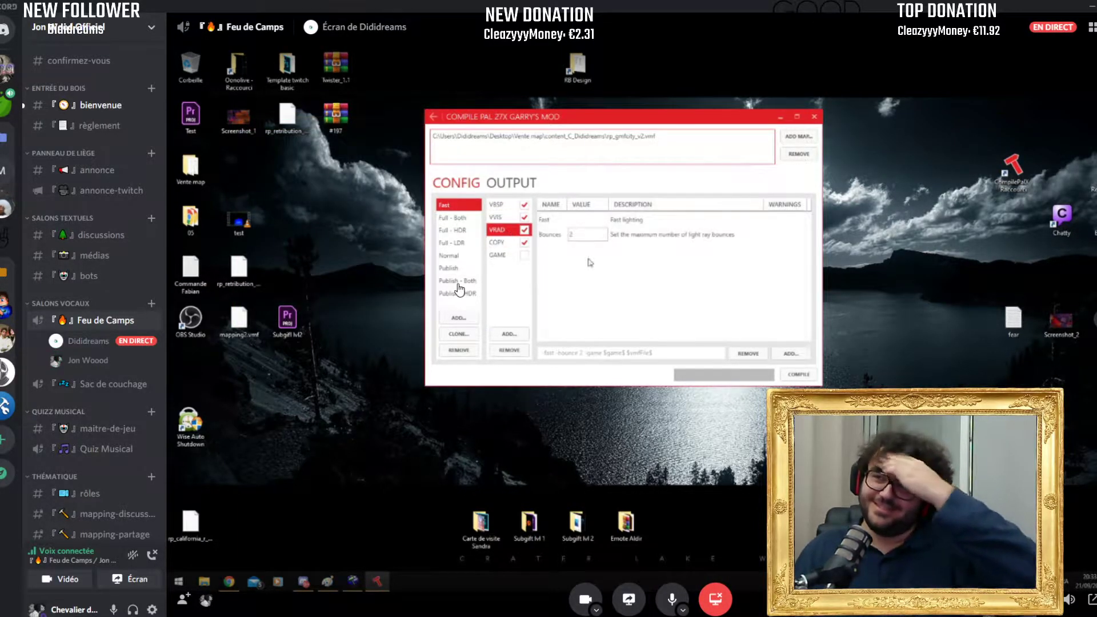
left_click(791, 353)
left_click_drag(707, 288, 996, 286)
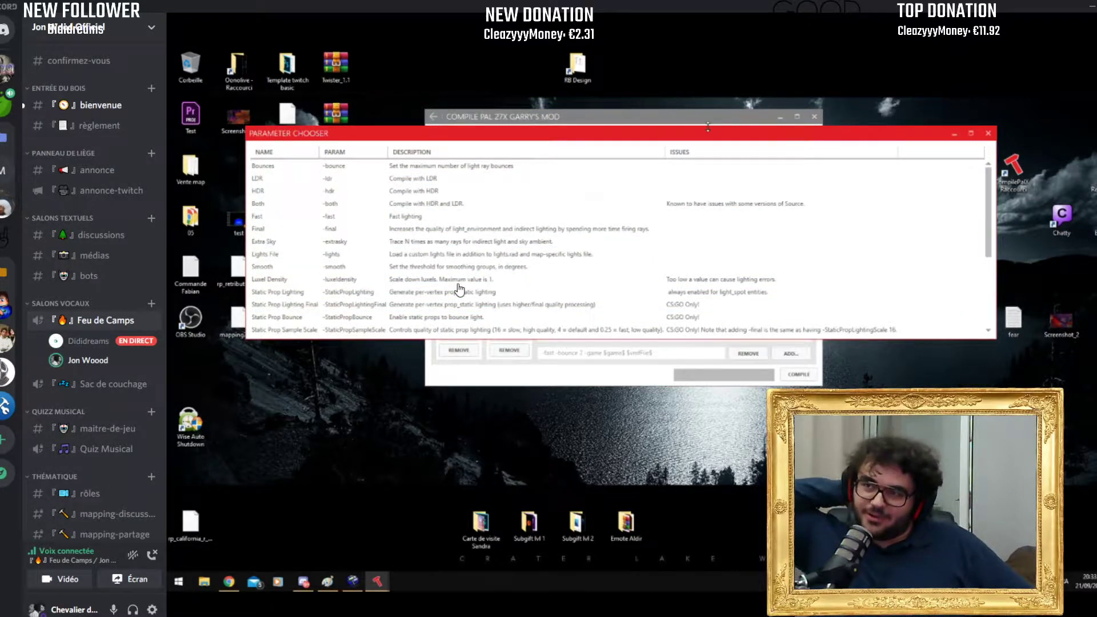
left_click_drag(706, 127, 707, 50)
left_click_drag(729, 338, 751, 456)
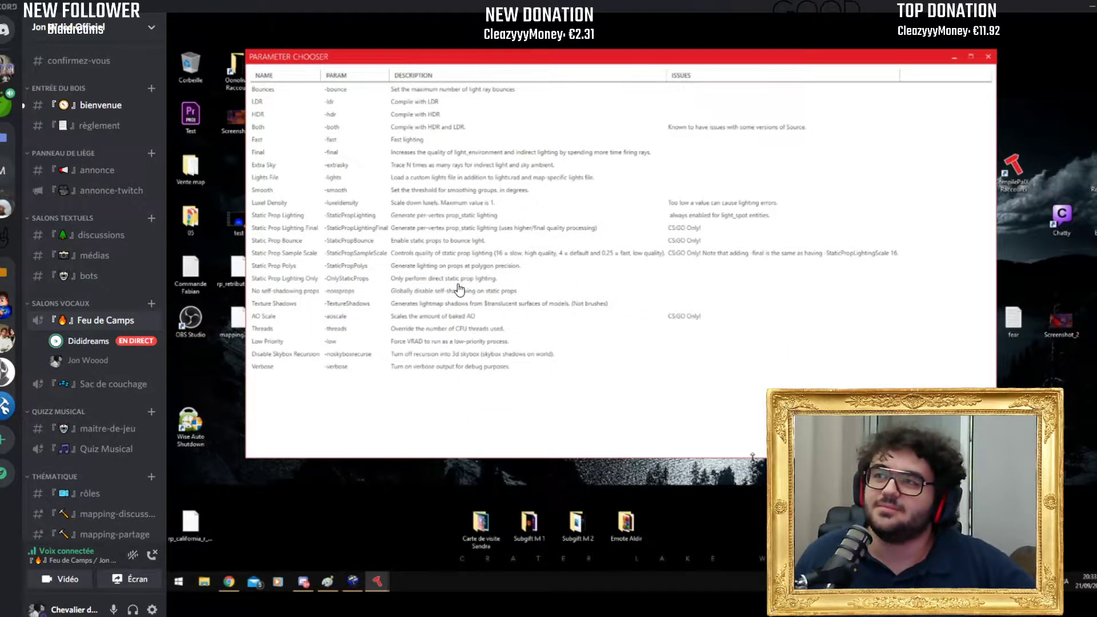
left_click(988, 57)
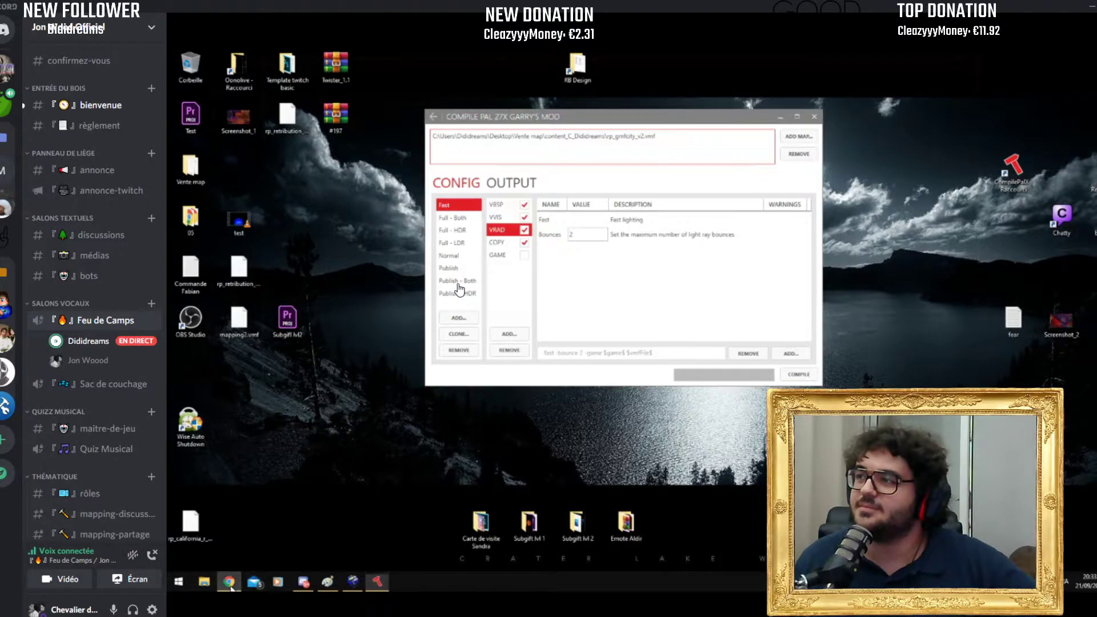
left_click(229, 582)
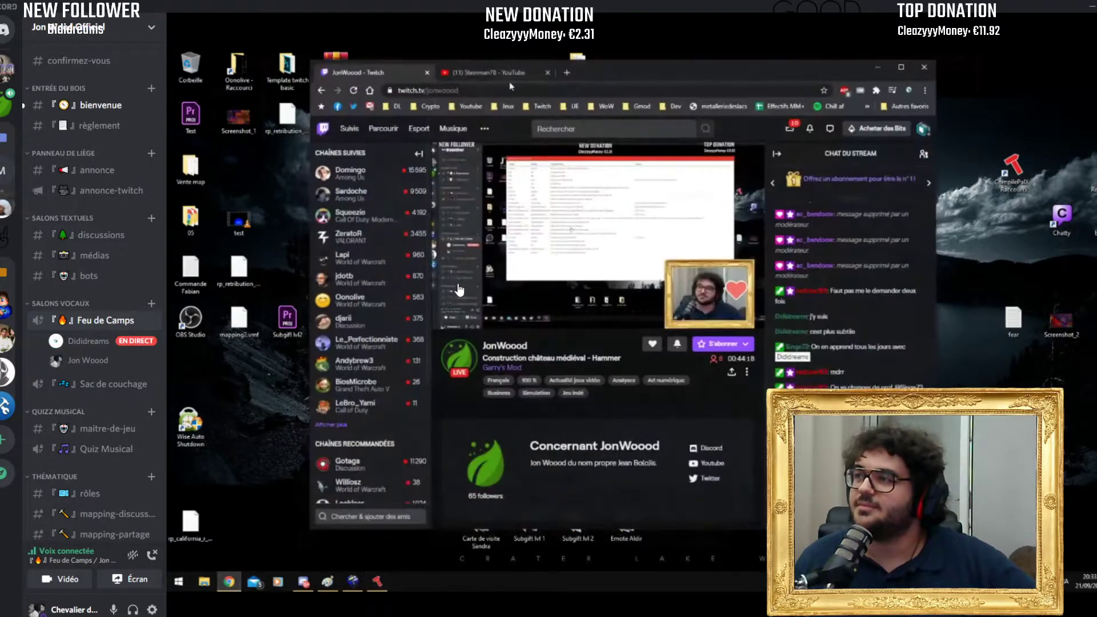
Step: Search 'compile pal x' in a new tab, open the Compile Pal site, then minimize Chrome
left_click(566, 73)
type("c")
key("Down")
key("Down")
key("Return")
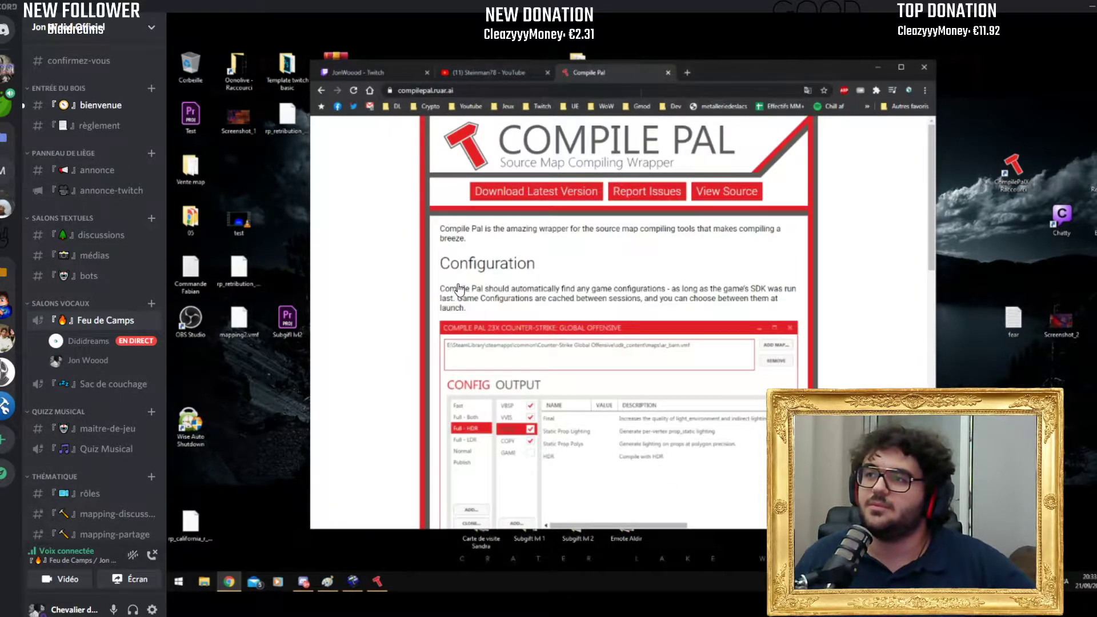
left_click(641, 92)
key("alt+Tab")
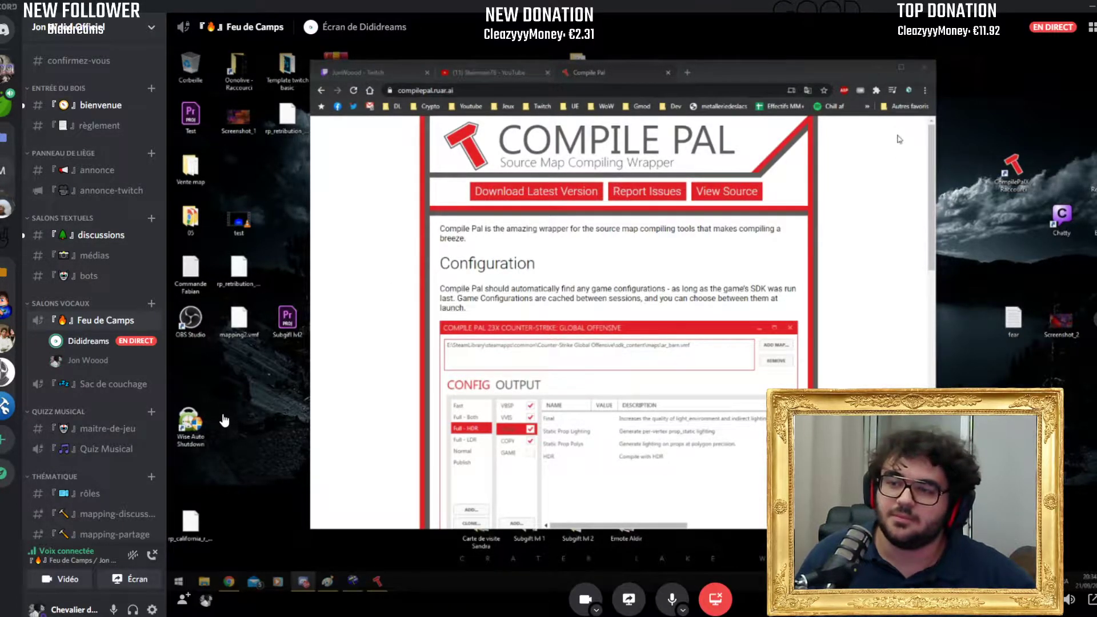
left_click(878, 71)
double_click(688, 6)
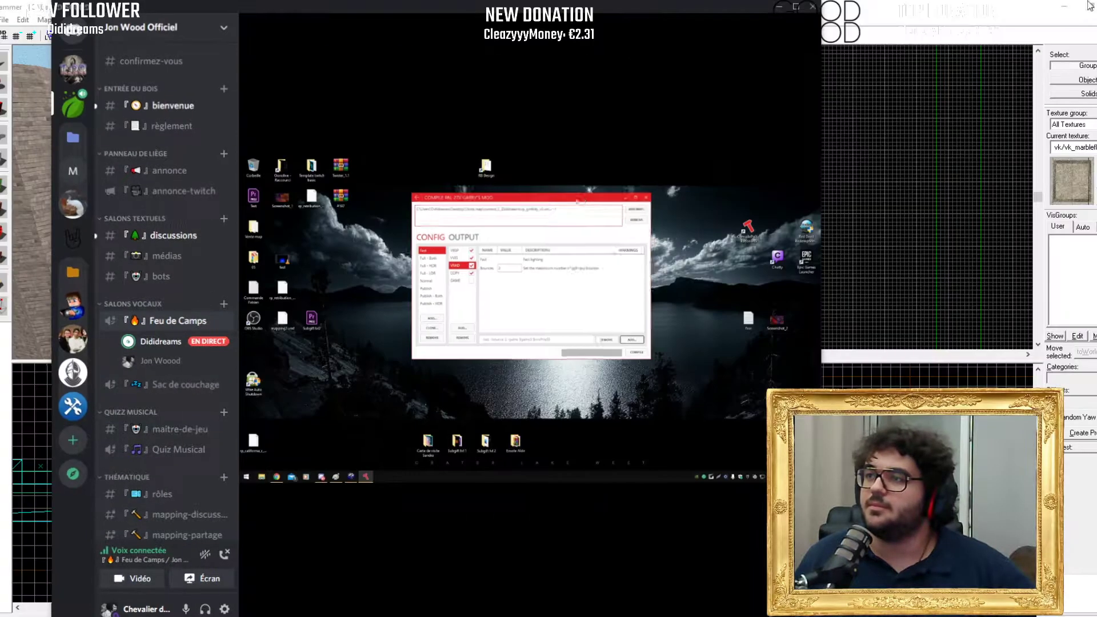
Step: Drag Discord off to the lower left, uncovering Hammer with rp_retricity_v2.vmf
left_click_drag(614, 6, 0, 253)
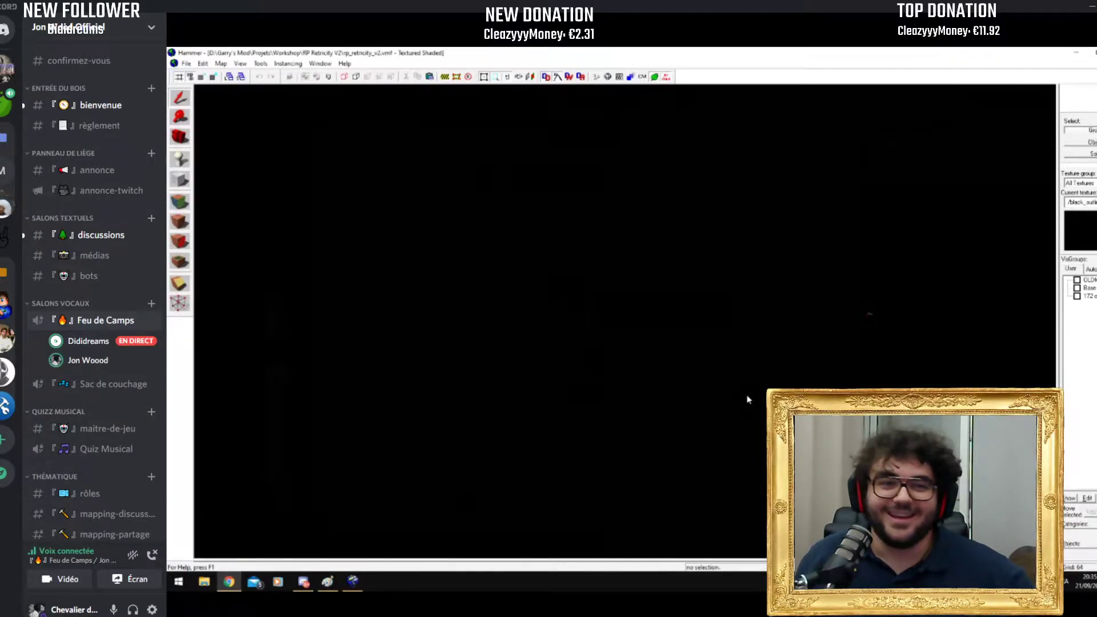
Step: Fly over the rp_retricity_v2 city in 3D mouselook, then search Windows for Steam
key("z")
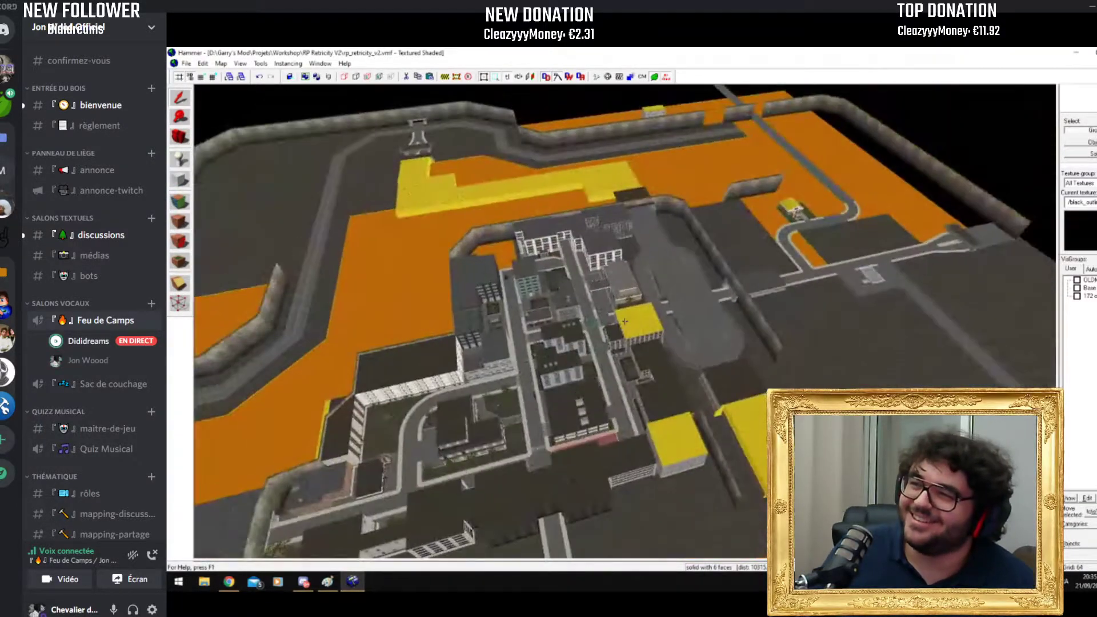
key("d")
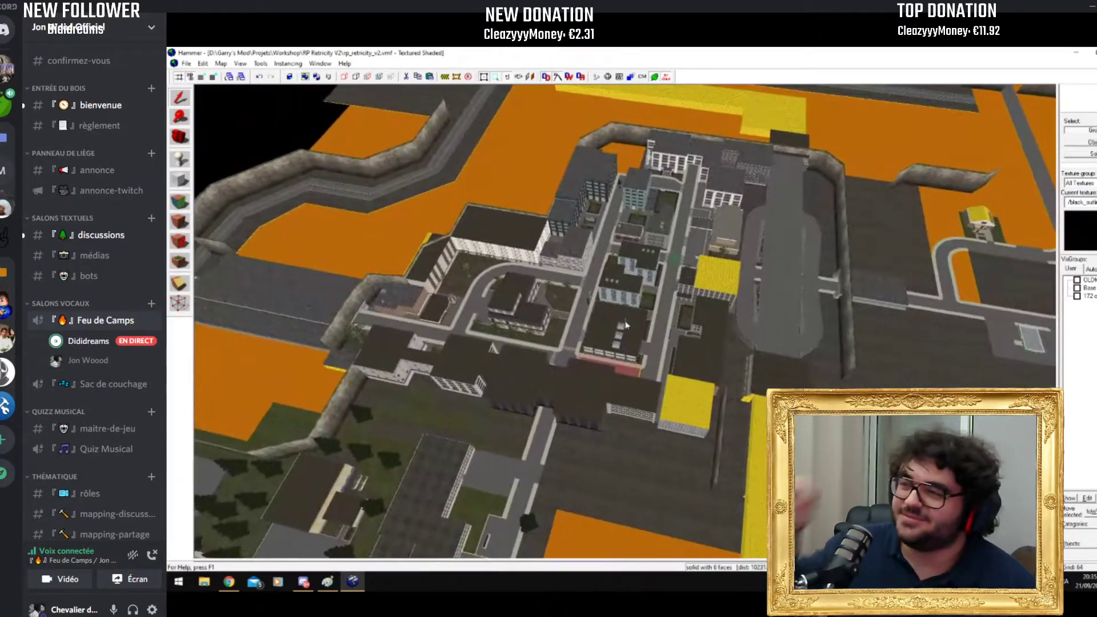
key("s")
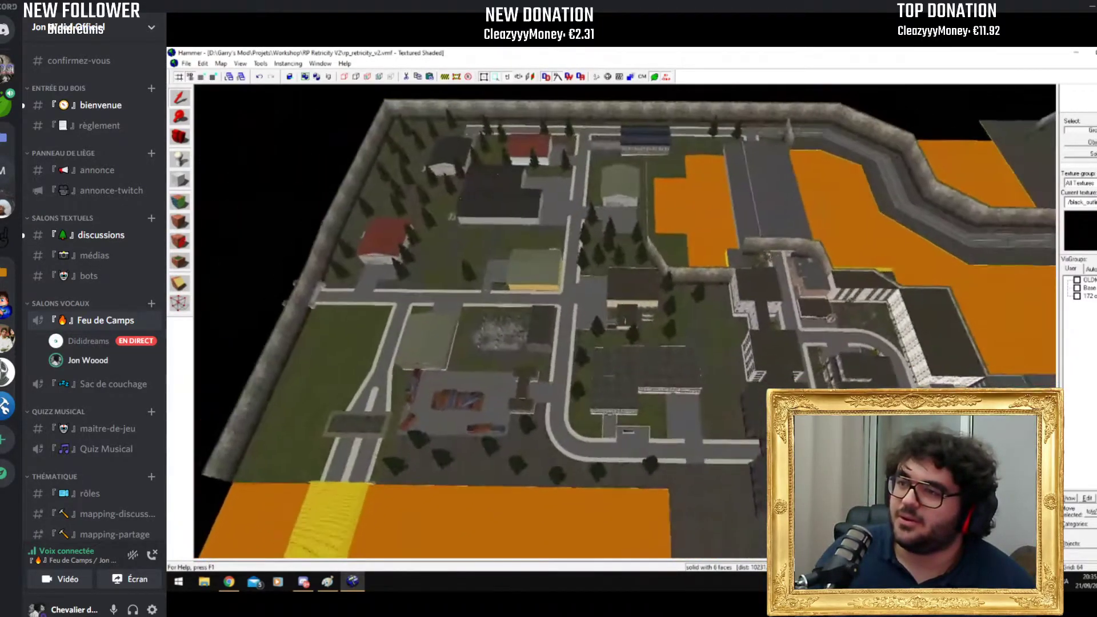
mouse_move(762, 448)
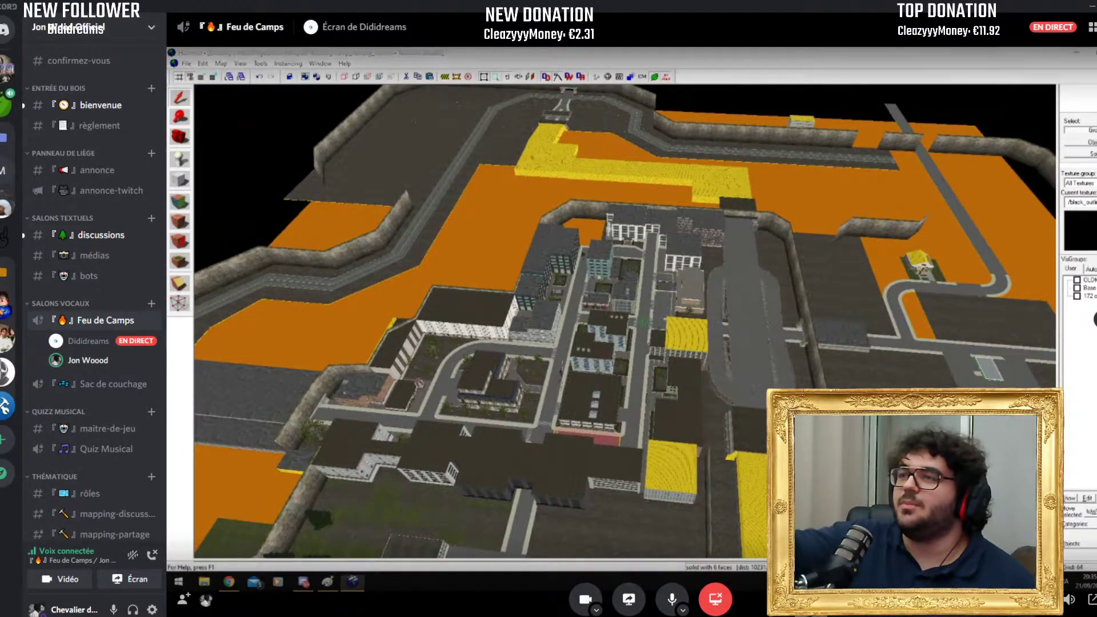
key("super")
type("ste")
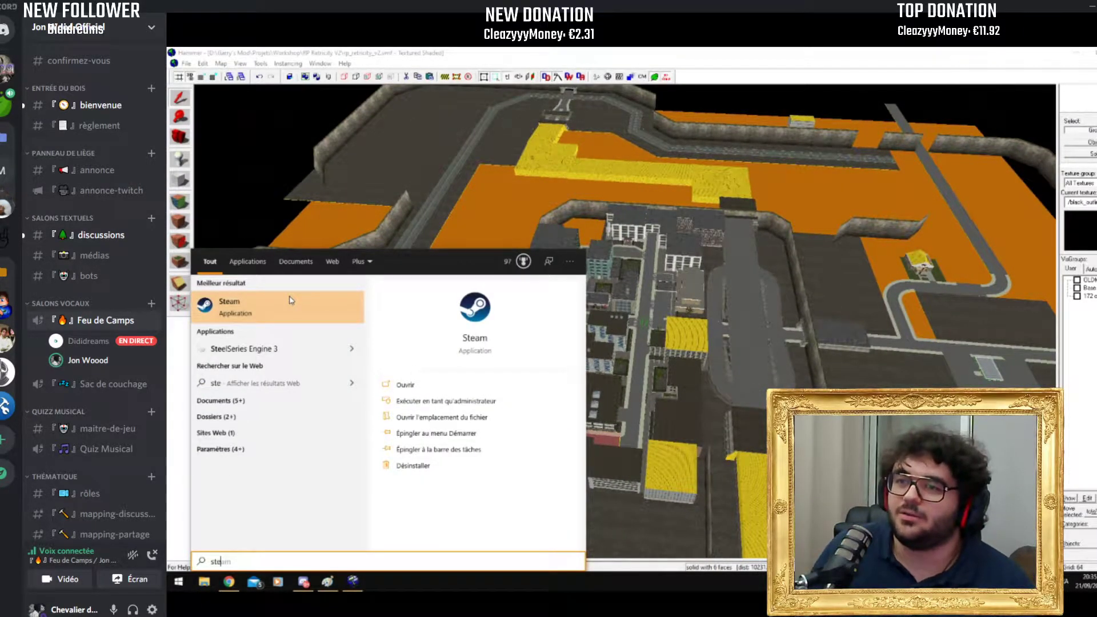
Step: Launch Steam, close the Path of Exile popup, and browse the profile's Workshop items, including RP Retricity
left_click(292, 300)
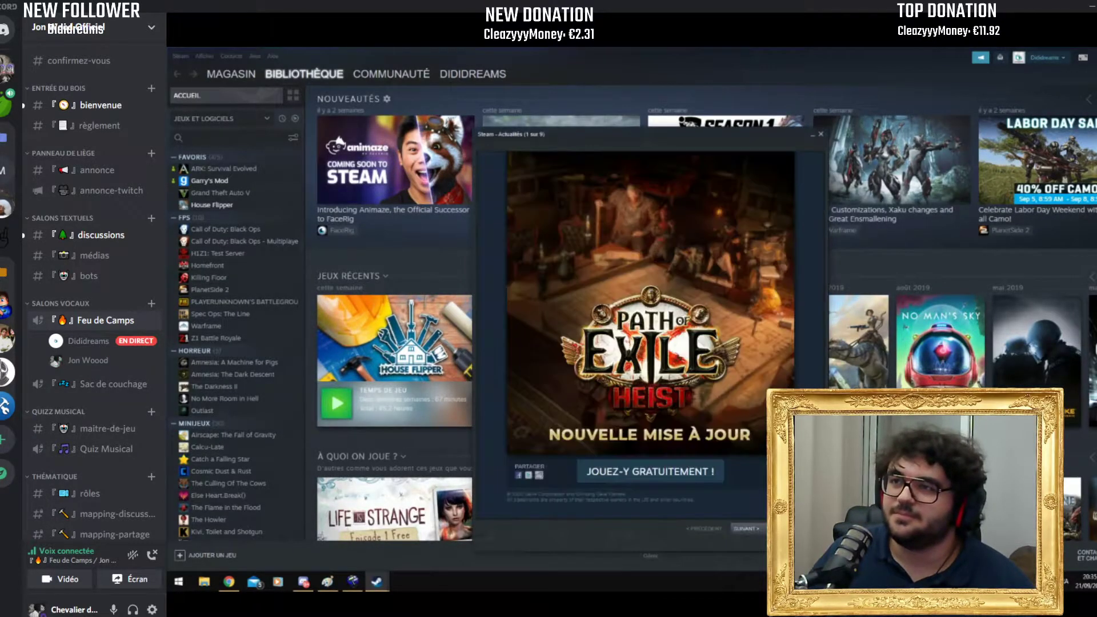
left_click(820, 134)
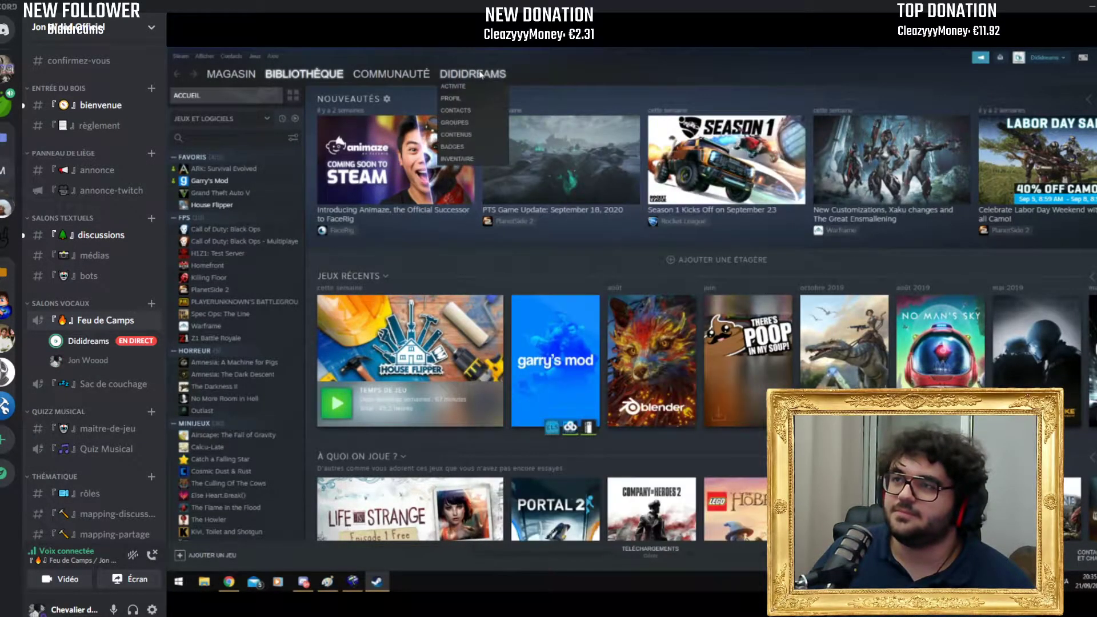
left_click(478, 140)
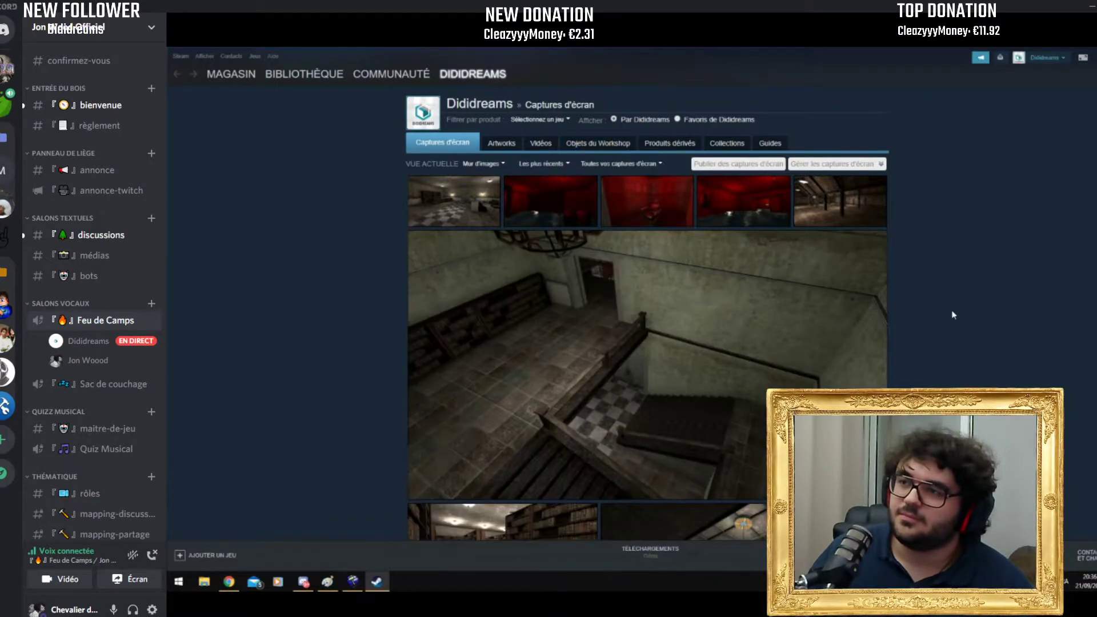
left_click(602, 142)
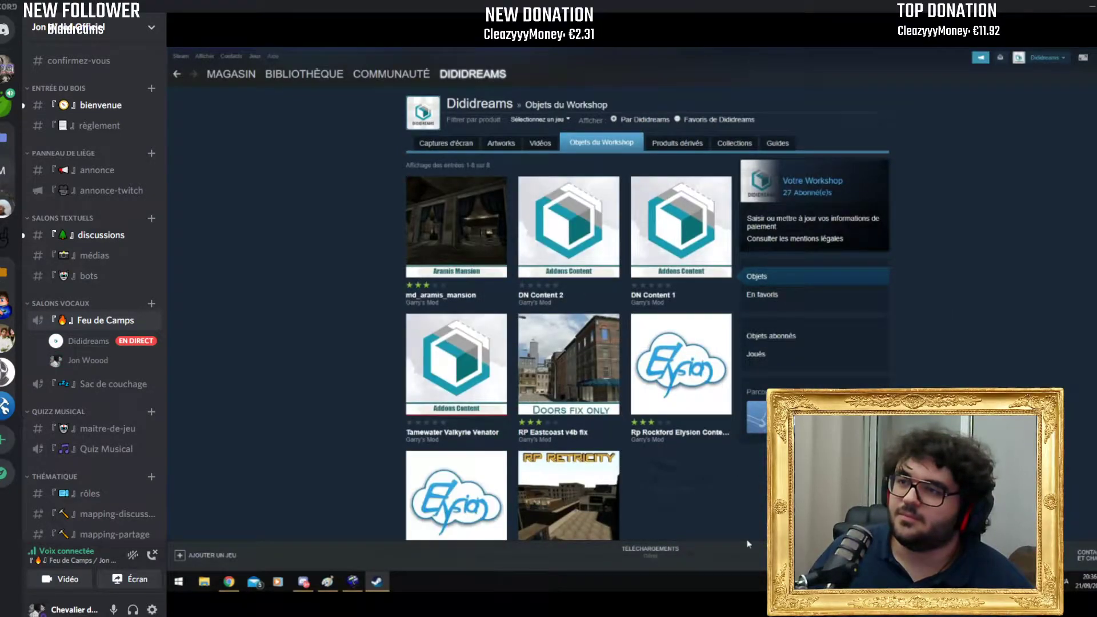
scroll(714, 514, "down", 3)
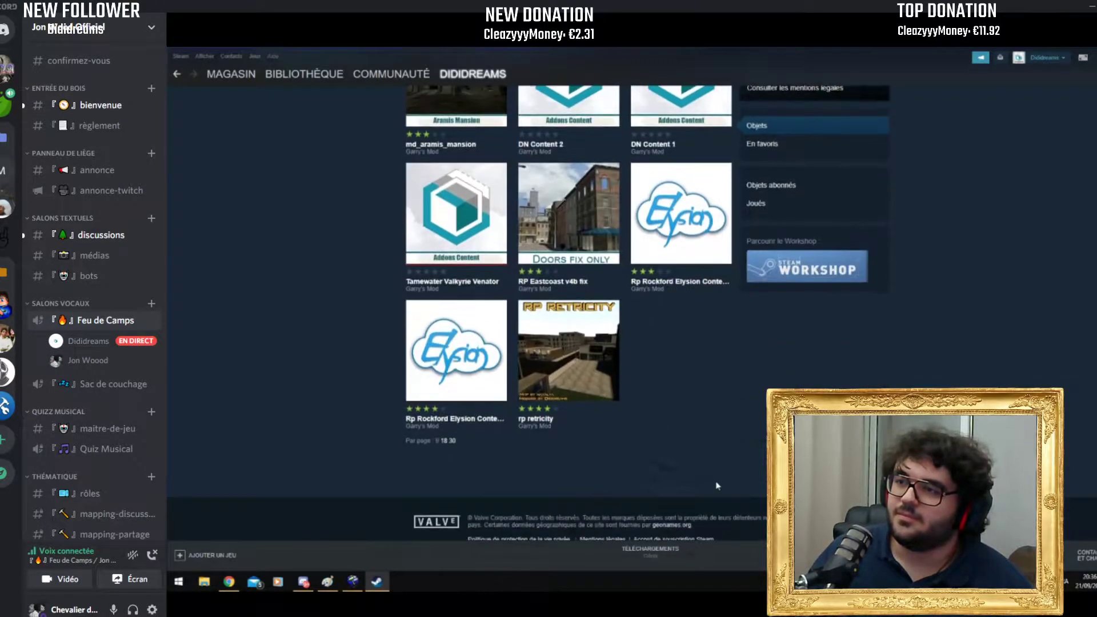
left_click(567, 372)
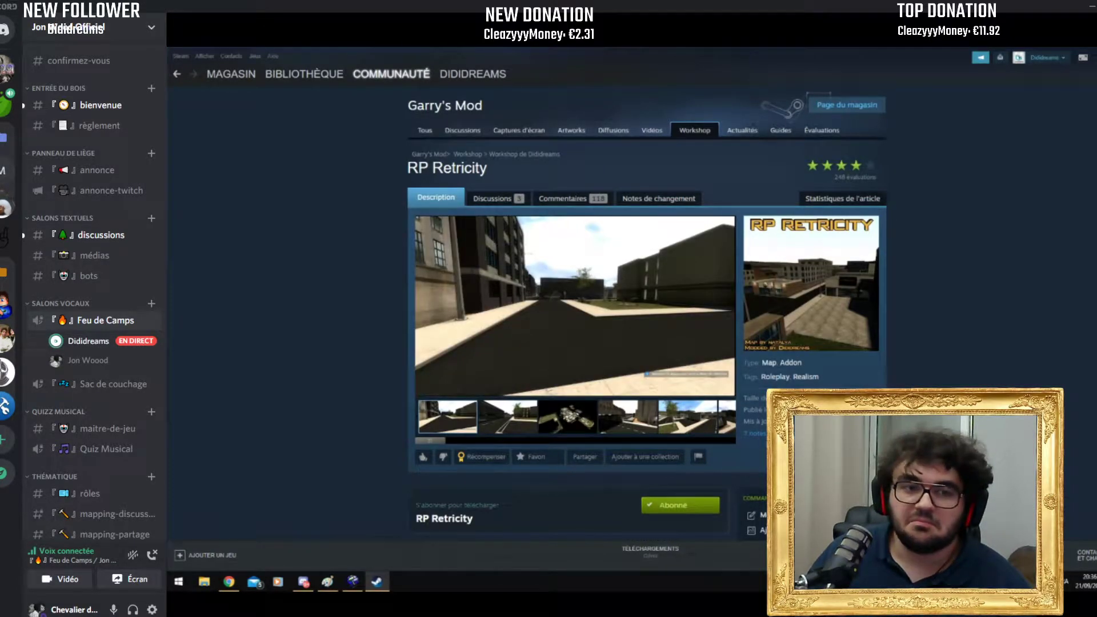
left_click(177, 74)
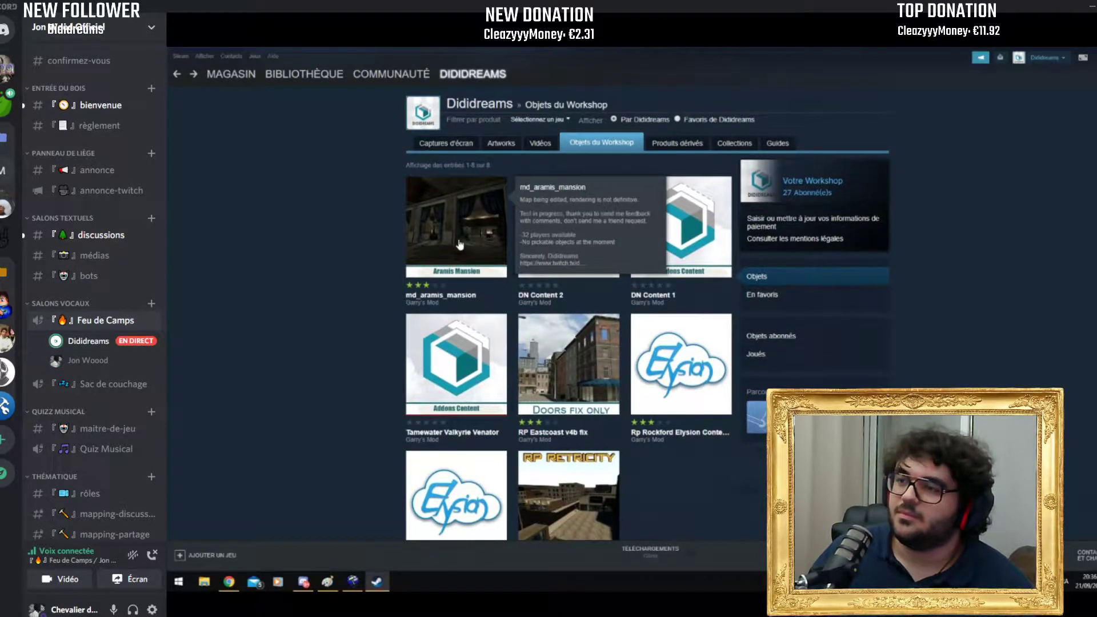
Step: View the md_aramis_mansion screenshots, then open Garry's Mod in the library
left_click(459, 244)
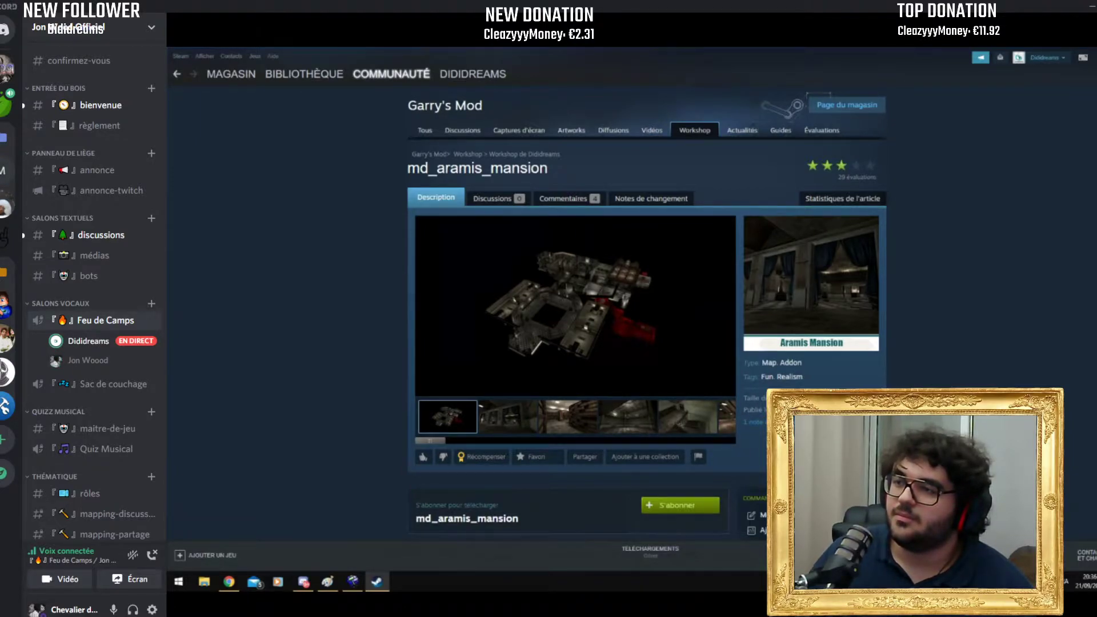
left_click(509, 417)
left_click(567, 418)
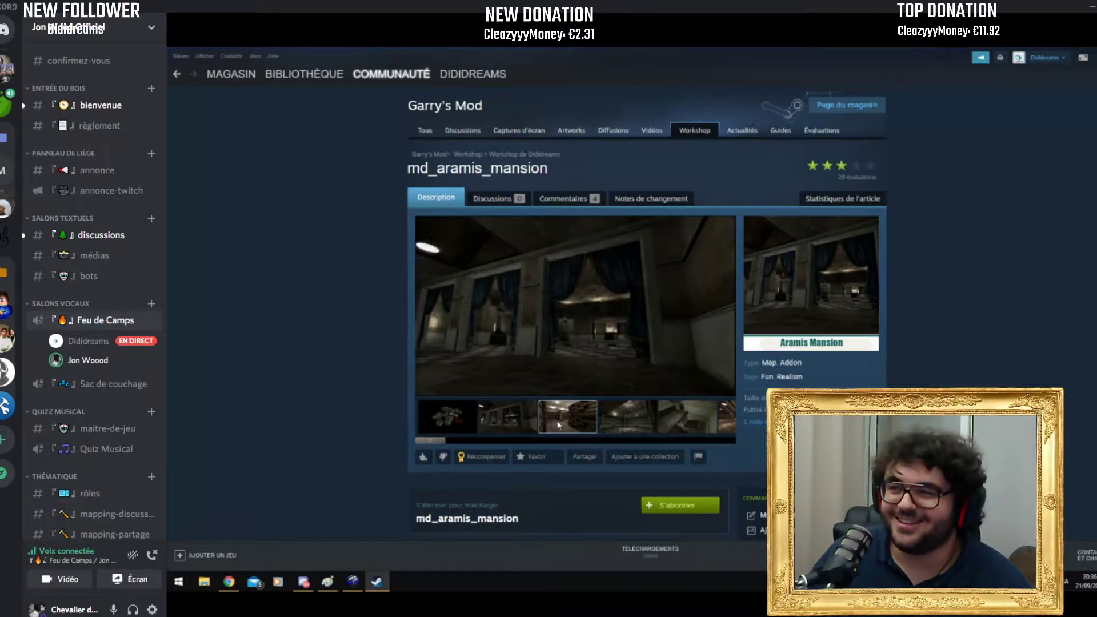
left_click(608, 418)
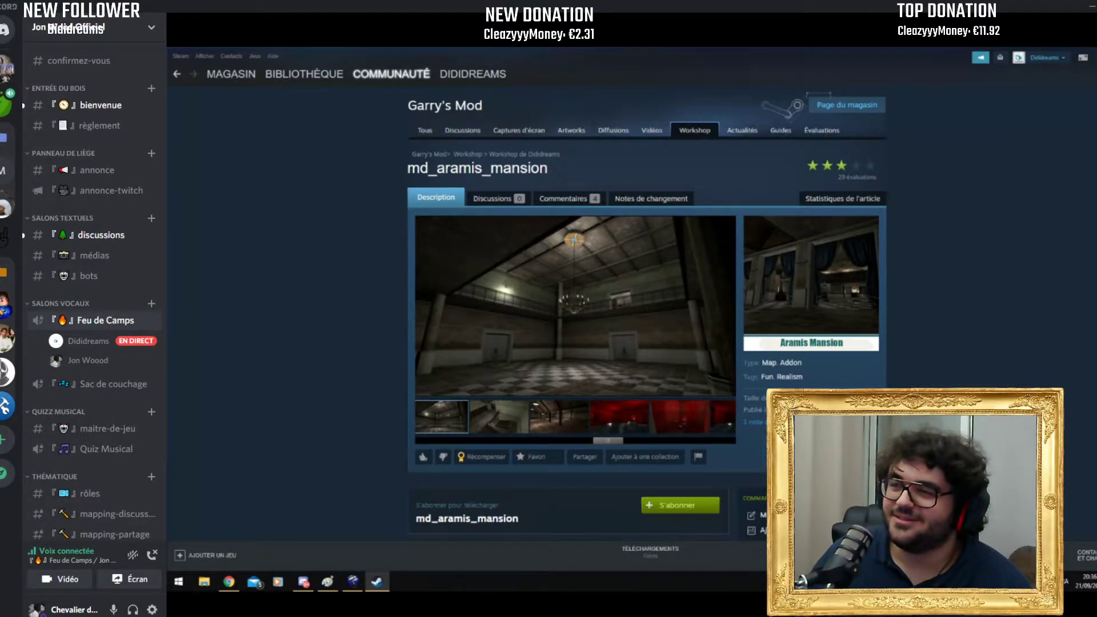
left_click(304, 74)
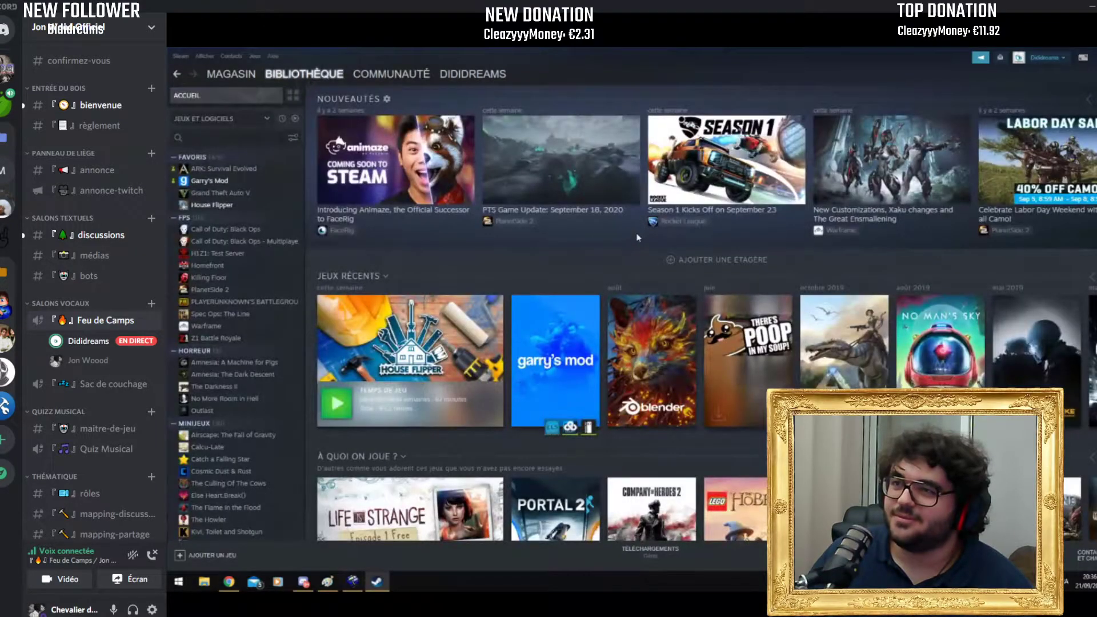
left_click(243, 181)
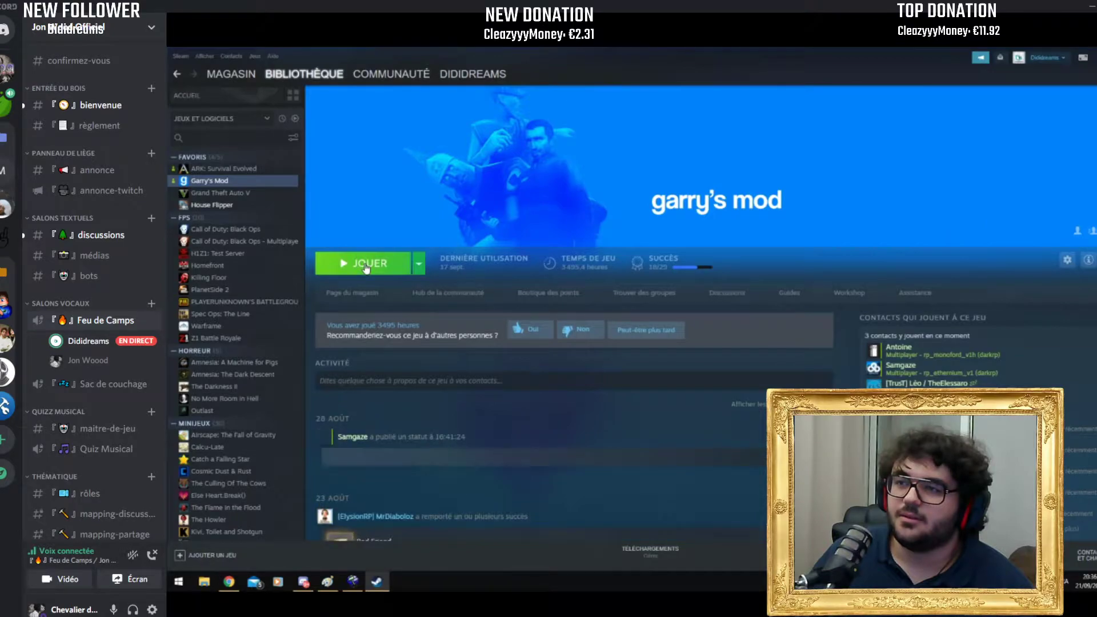
Step: Launch Garry's Mod and start a new game on the Roleplay map rp_dreams_city_v1a
left_click(366, 265)
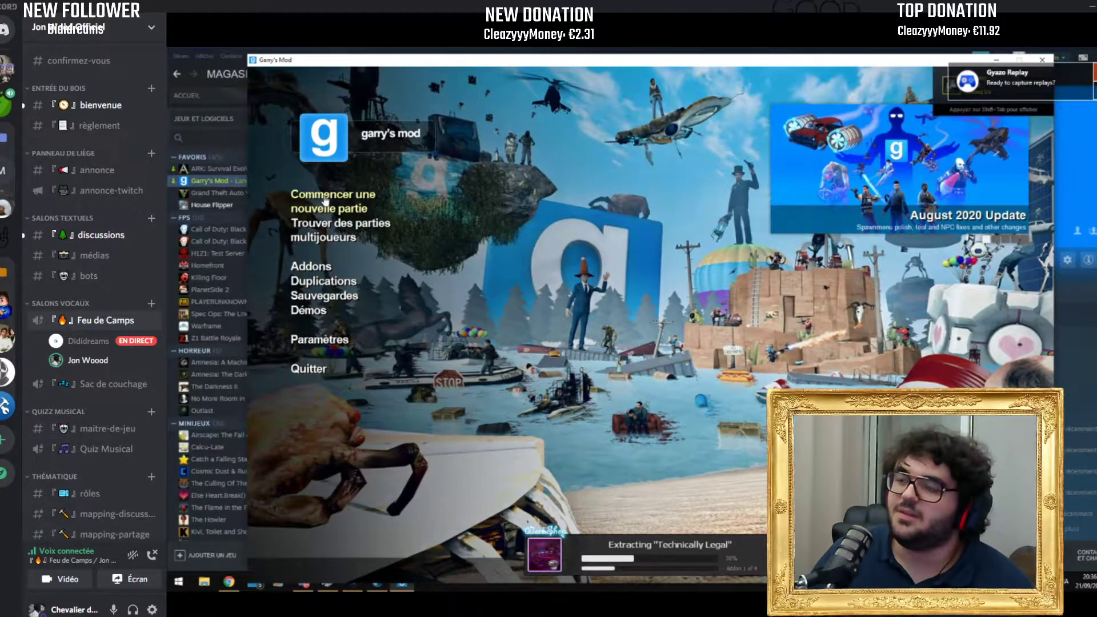
left_click(324, 198)
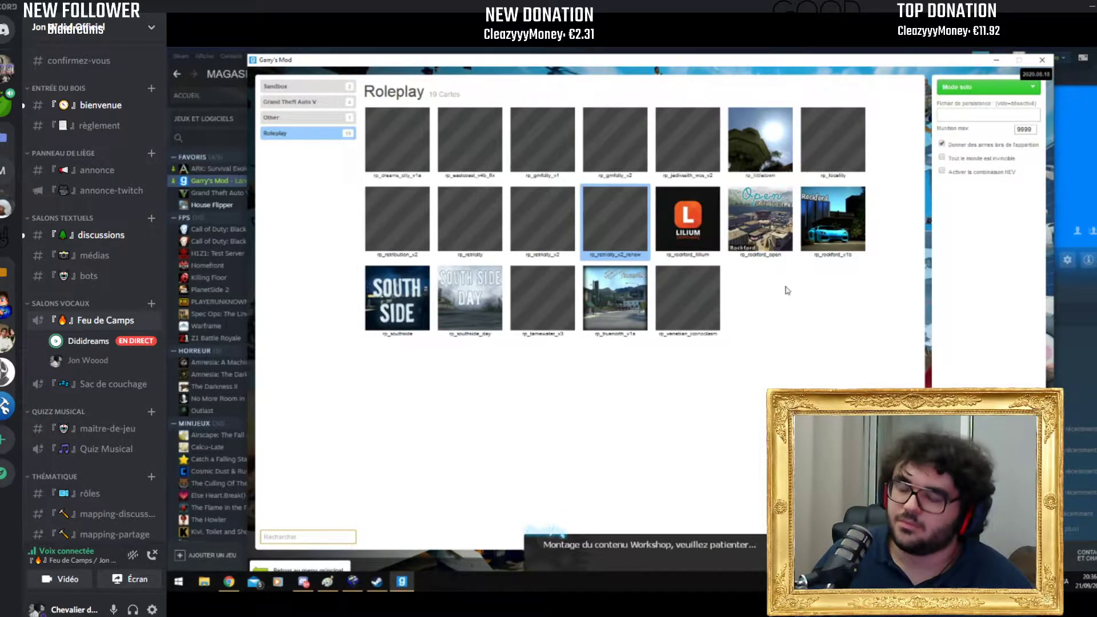
left_click(624, 161)
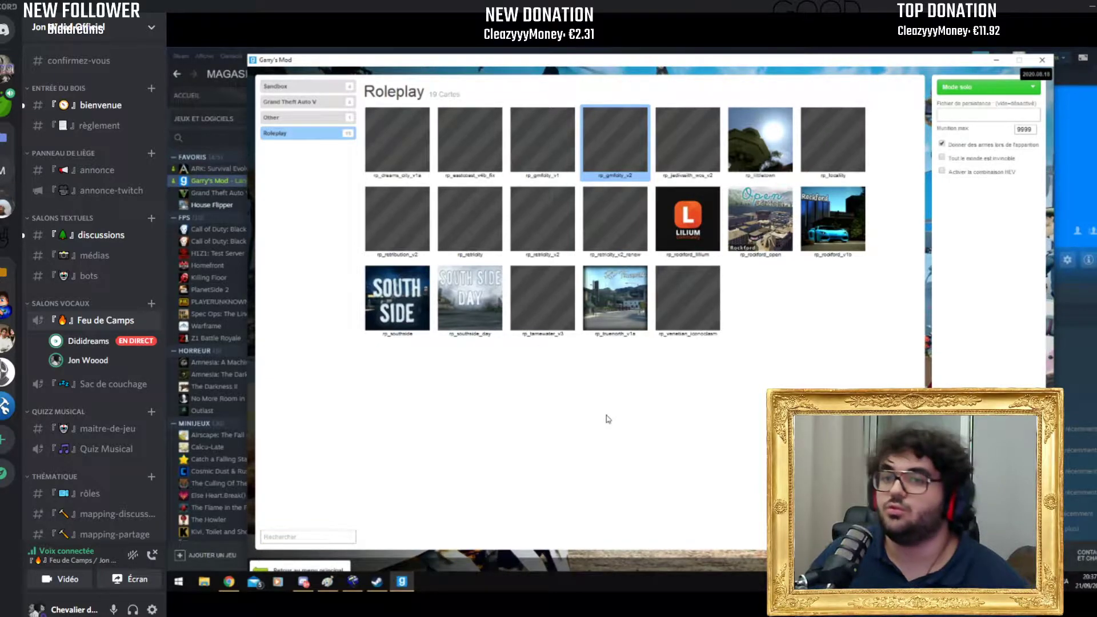
left_click(422, 147)
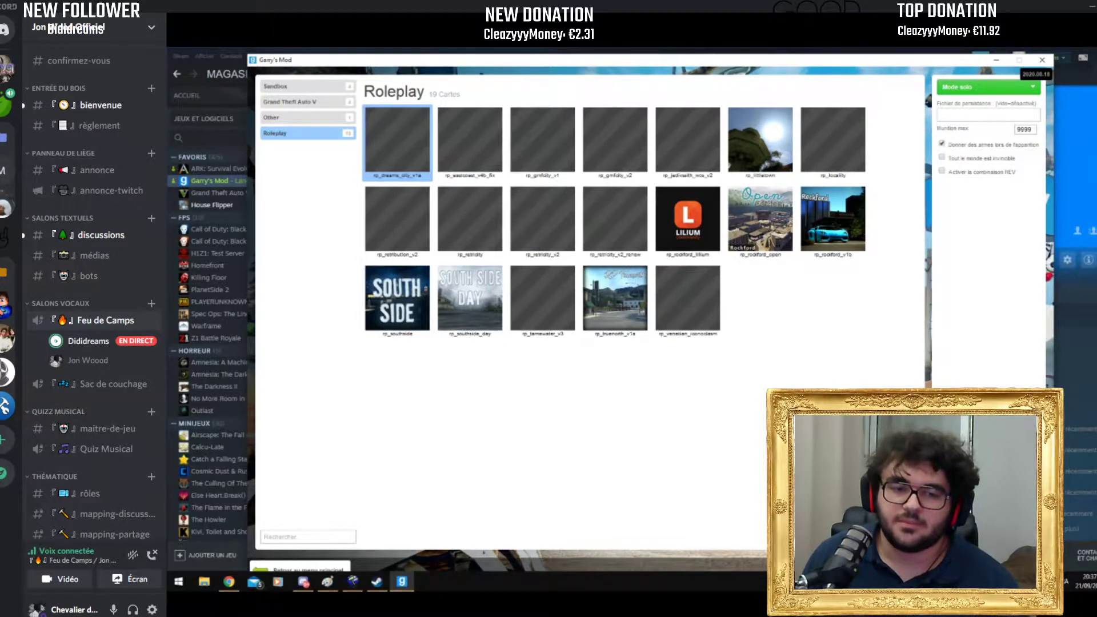
left_click(987, 536)
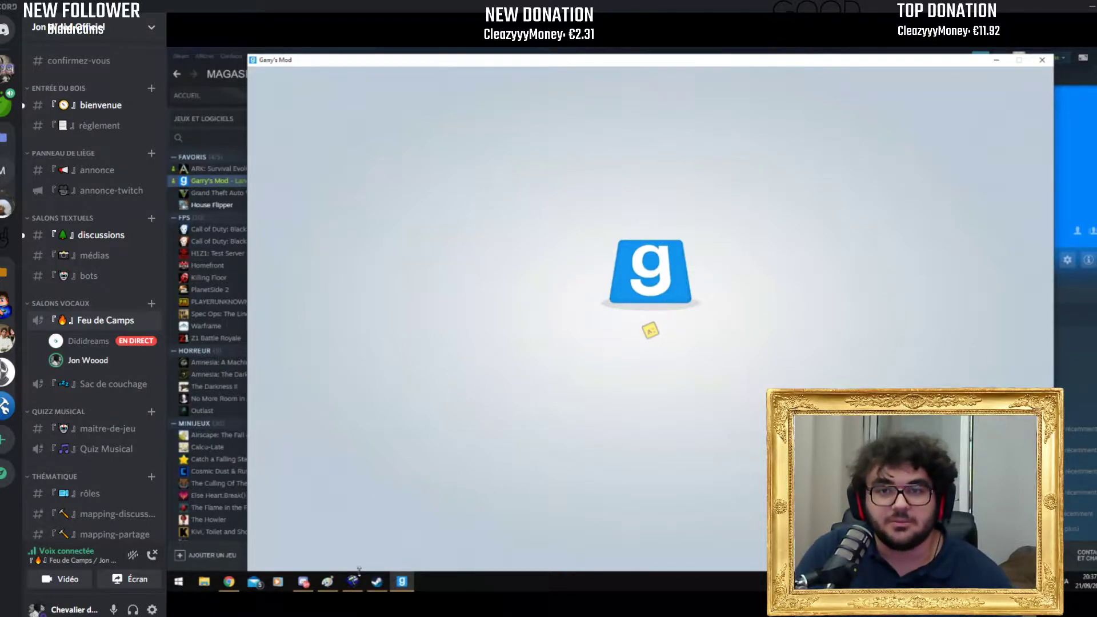
left_click(380, 584)
Step: Open the Tamewater Valkyrie Venator item from the profile's Workshop items
mouse_move(472, 73)
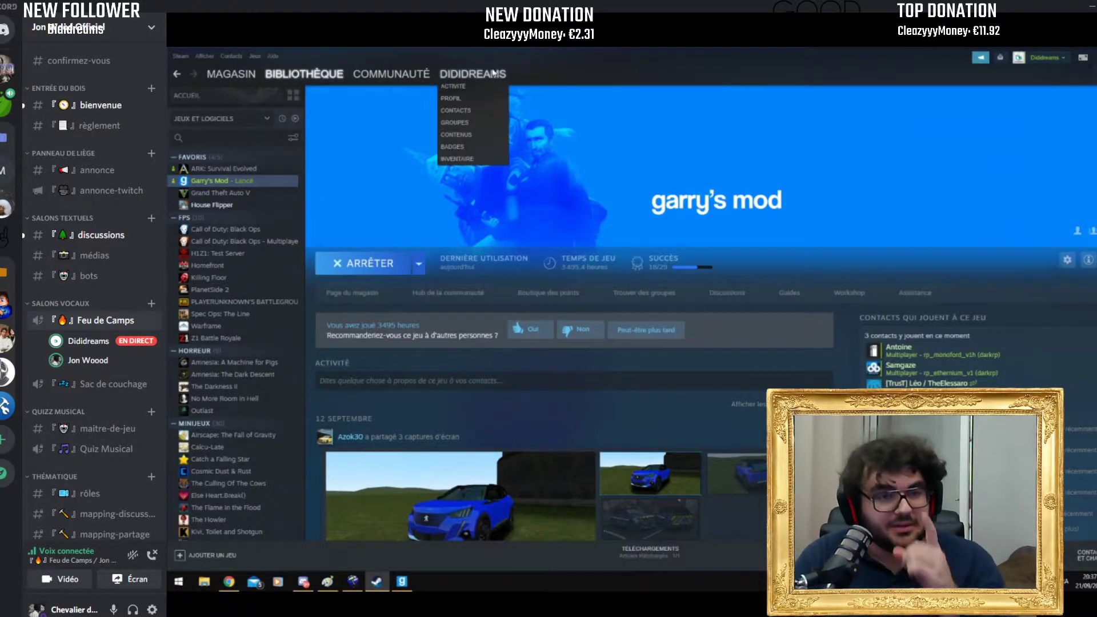
left_click(475, 137)
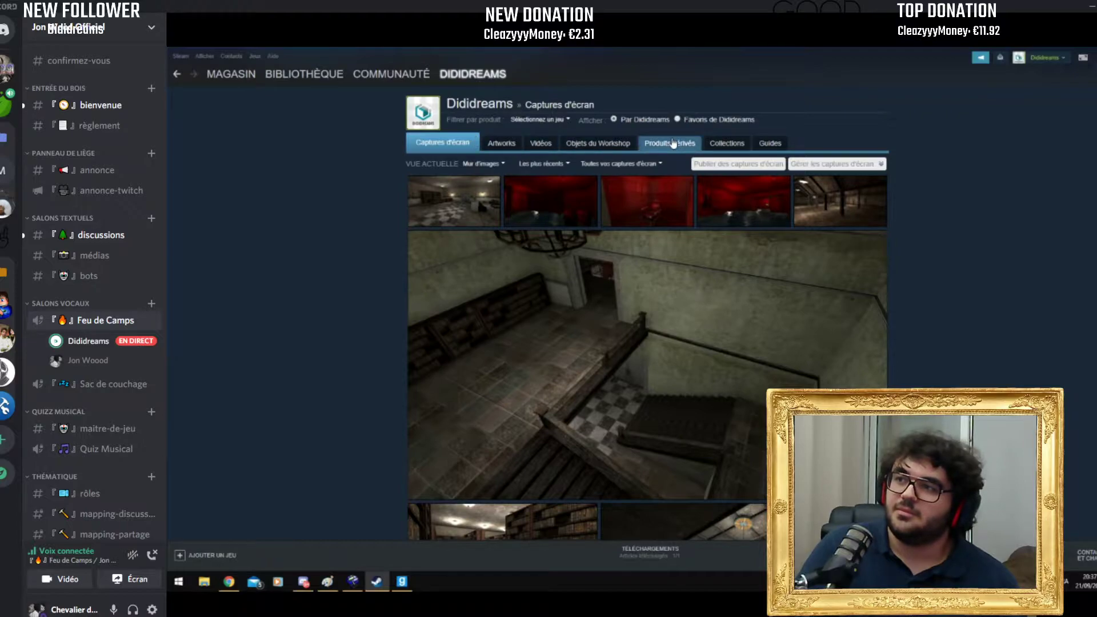
left_click(626, 142)
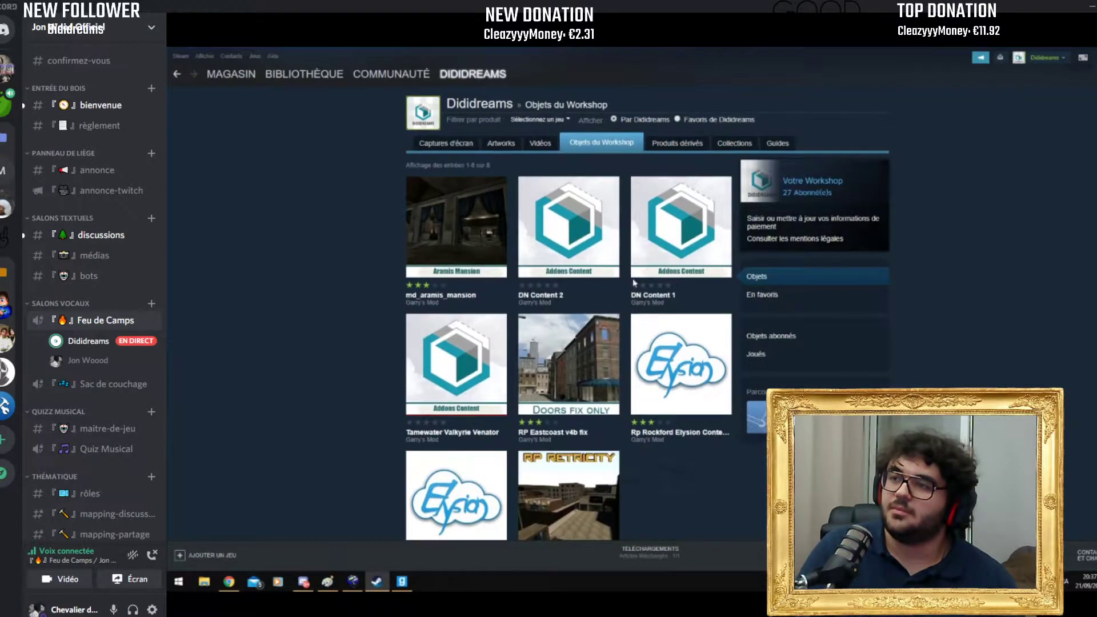
scroll(632, 281, "down", 3)
left_click(418, 324)
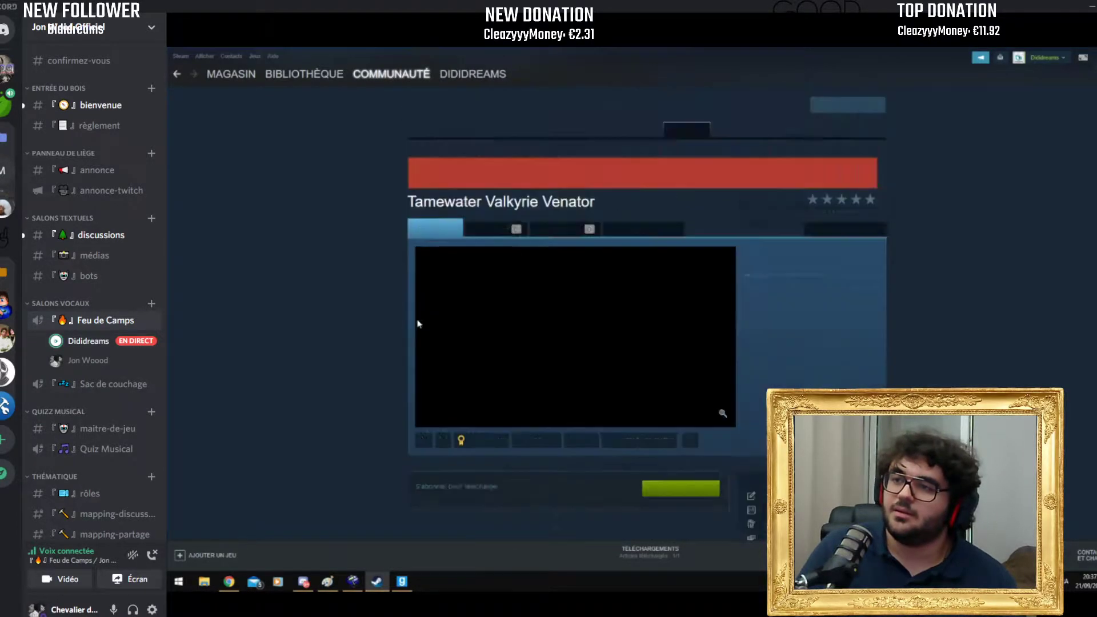
Step: Read the item's removal notice, then return to the loaded Garry's Mod game
left_click_drag(467, 171, 775, 183)
left_click(775, 183)
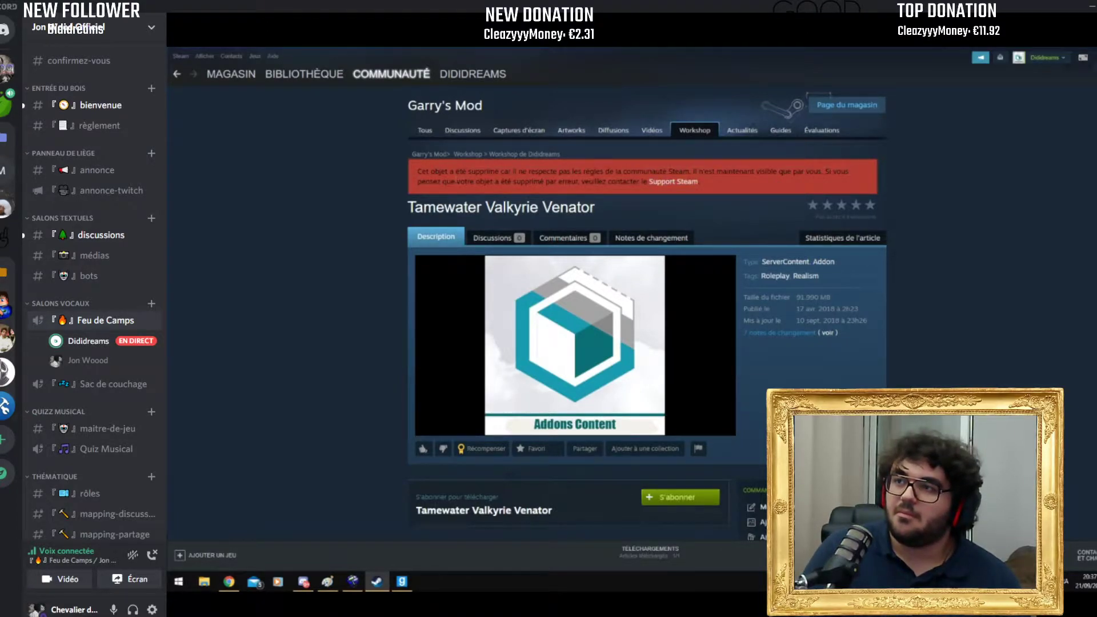
left_click_drag(632, 182, 720, 186)
left_click(719, 186)
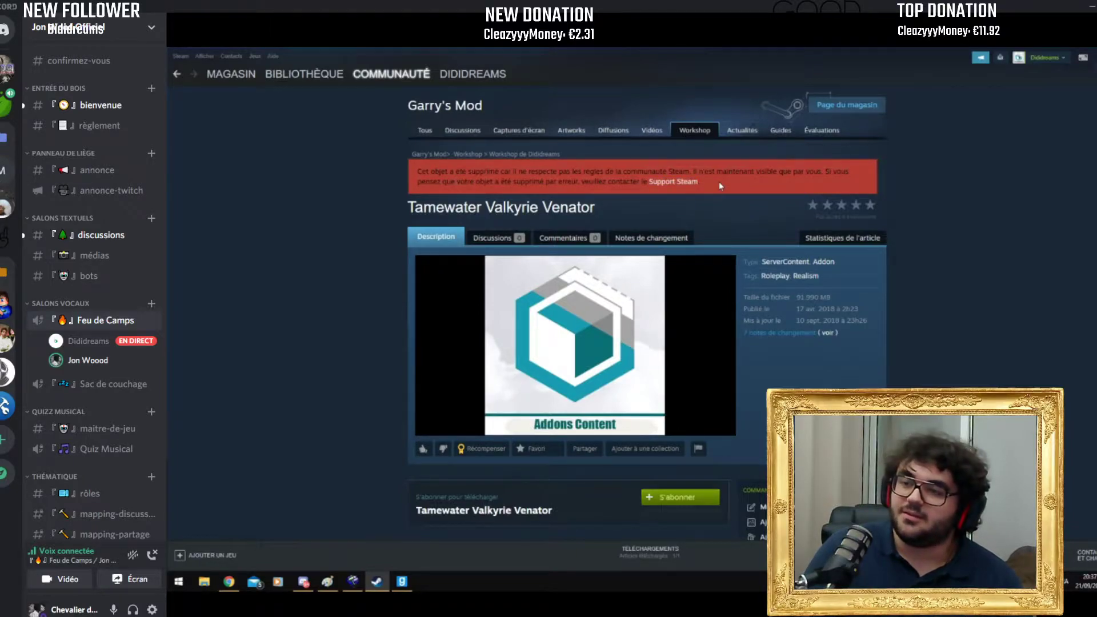
mouse_move(403, 583)
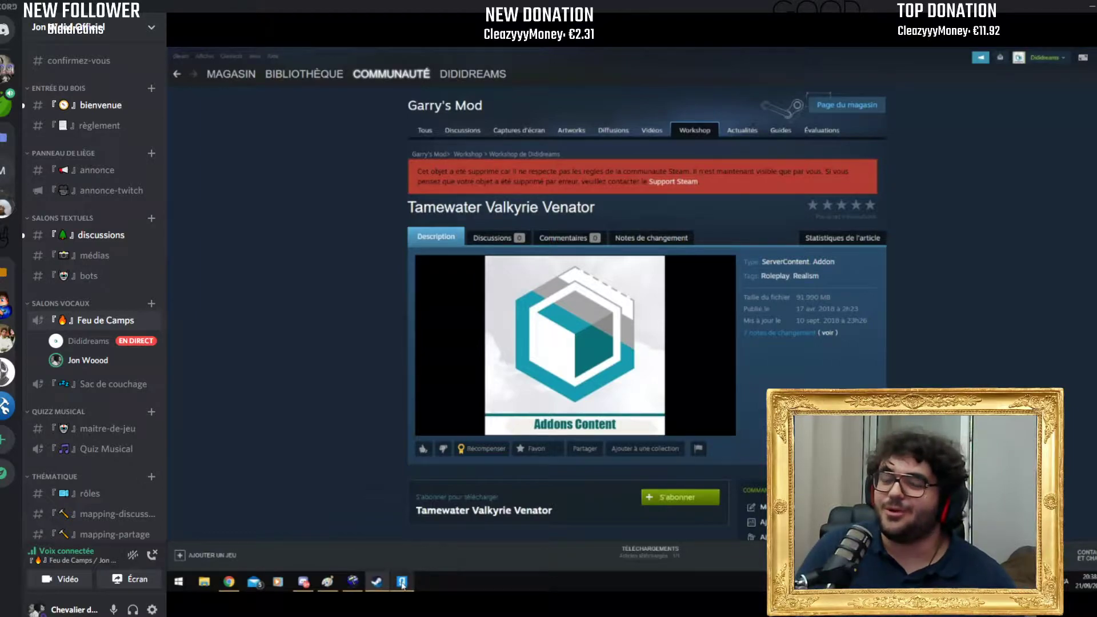
left_click(402, 581)
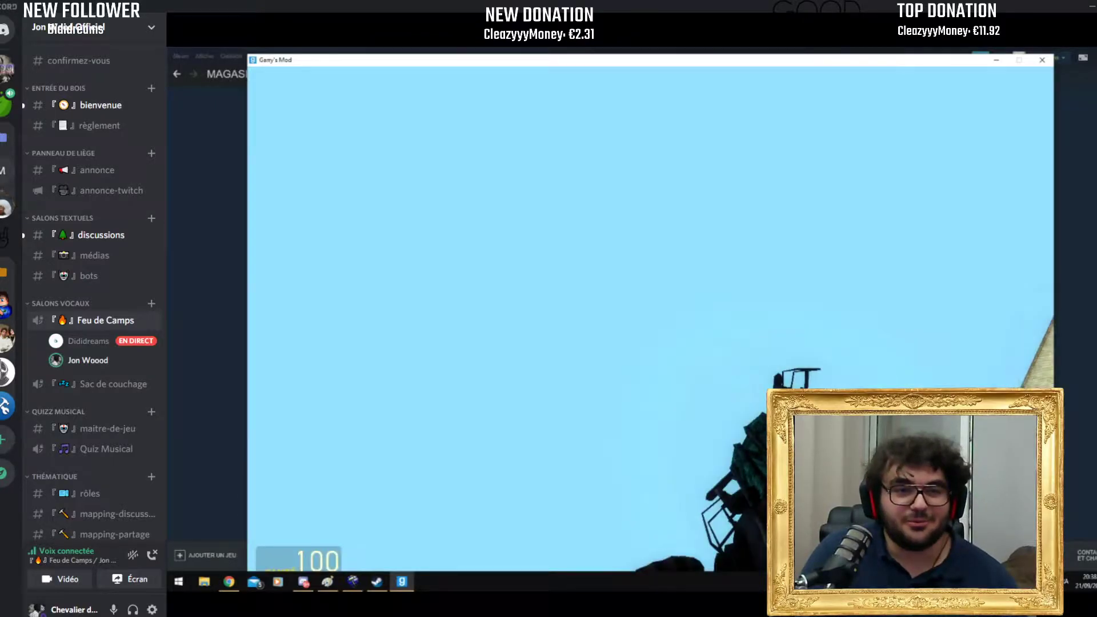
Step: Switch weapon, take control in the city map, and fly forward toward the railing
key("1")
left_click(650, 324)
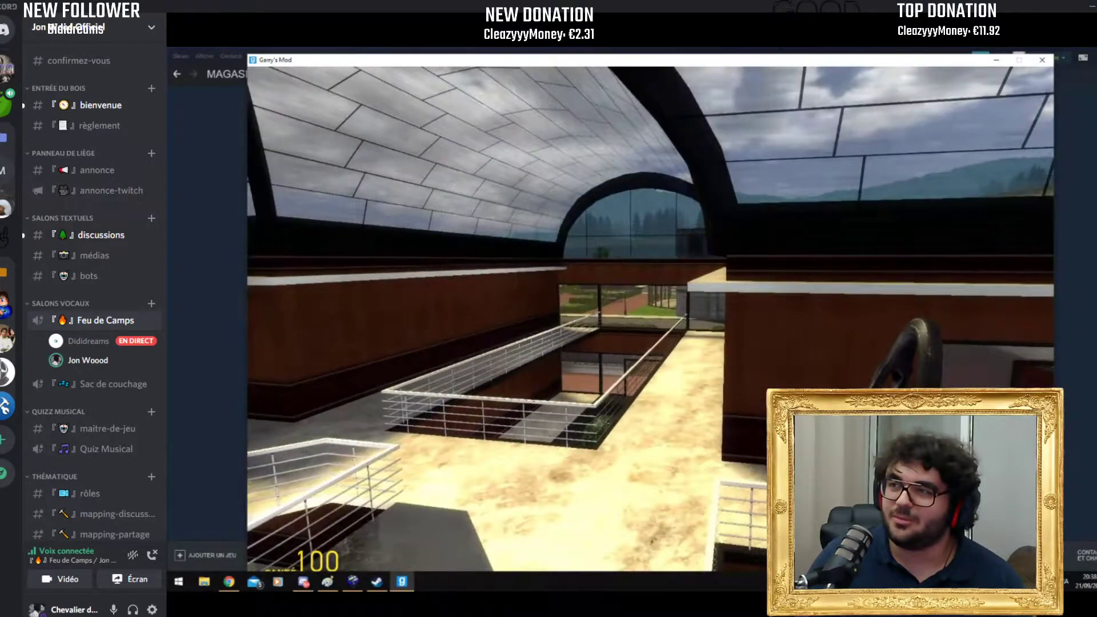
key("w")
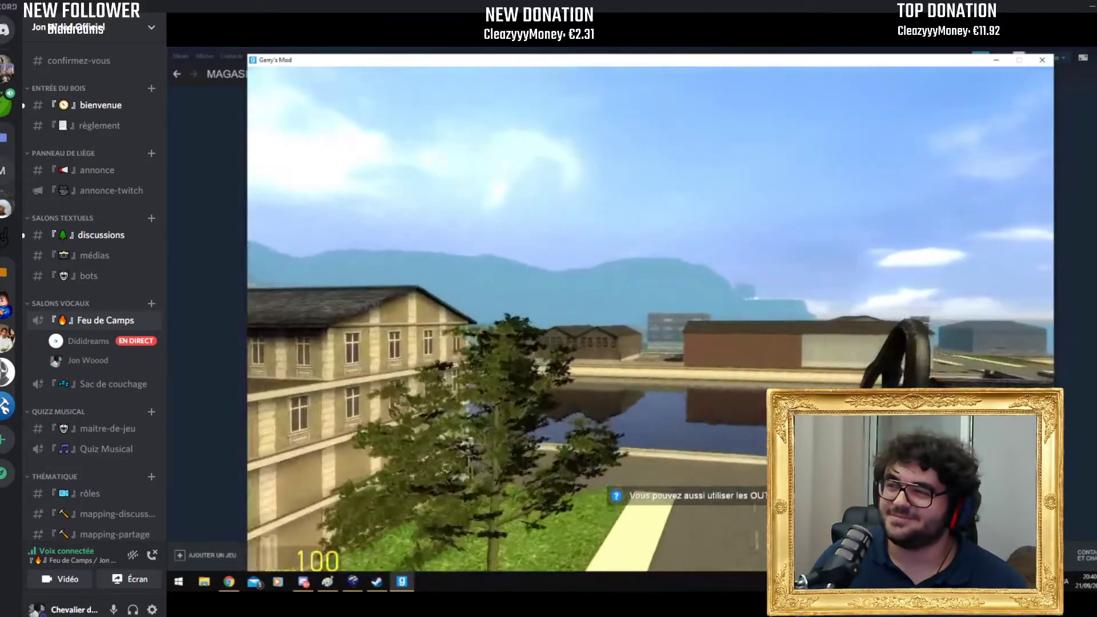
Step: Scroll through the weapon slots while flying out to the winding pine-forest track
scroll(650, 308, "down", 3)
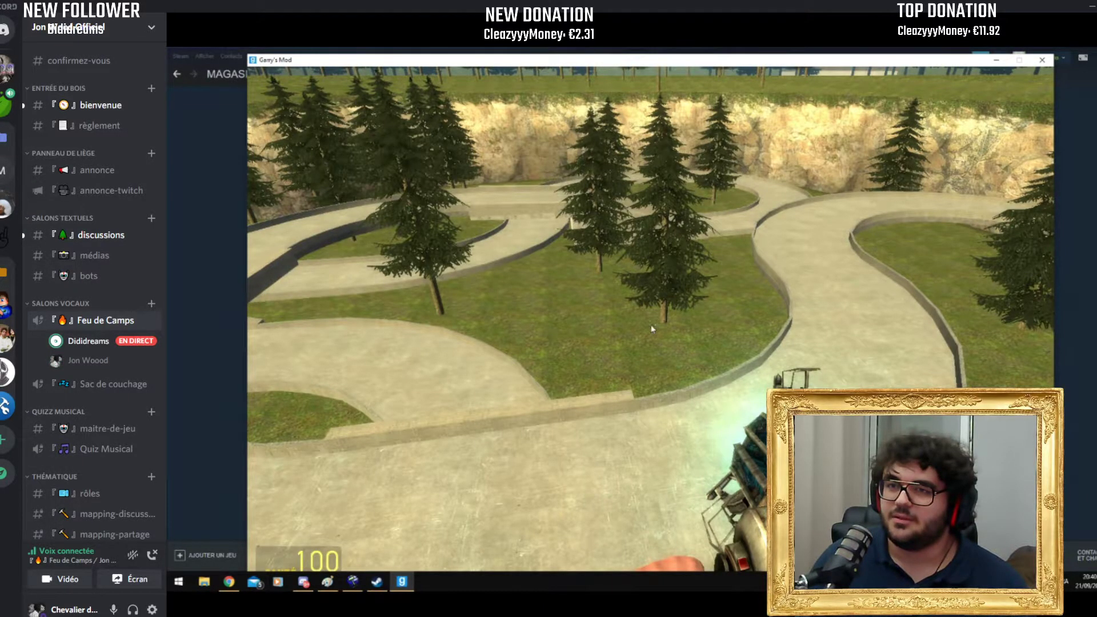
Step: Pause the game and open rampeescalier.vmf from Workshop > Aramis Stiltons in Hammer
key("Escape")
left_click(351, 583)
left_click(186, 63)
left_click(200, 84)
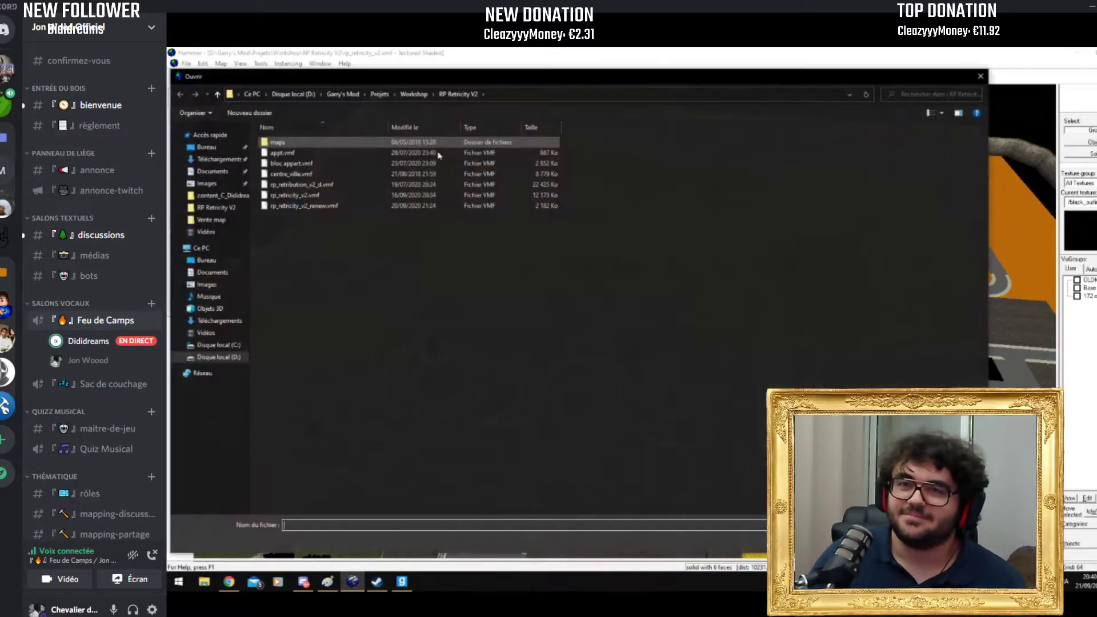
left_click(414, 94)
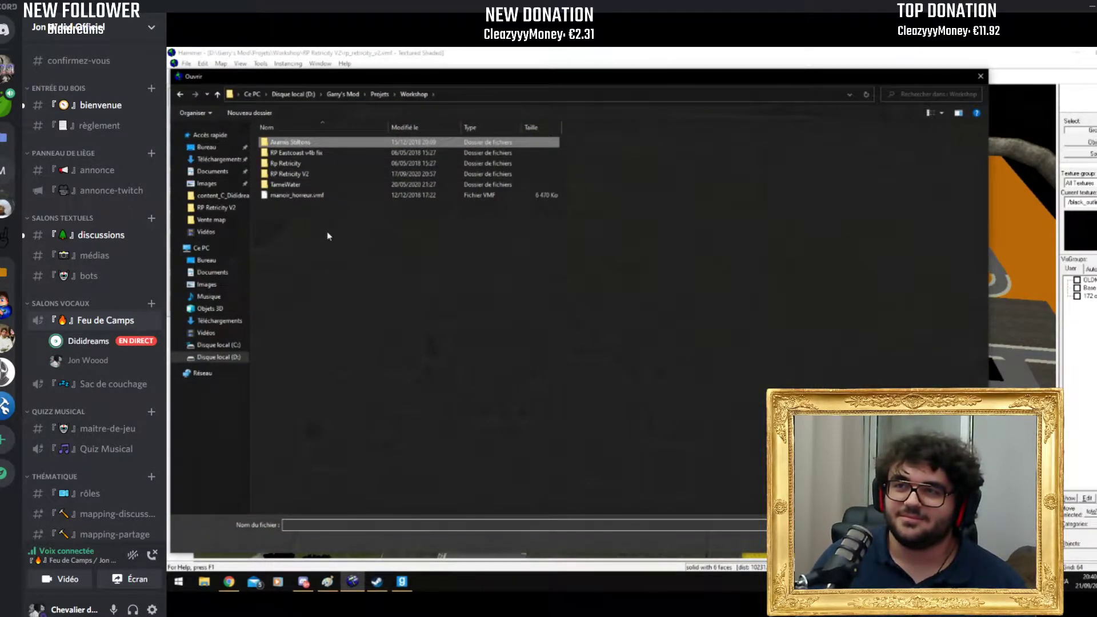
double_click(286, 142)
double_click(286, 142)
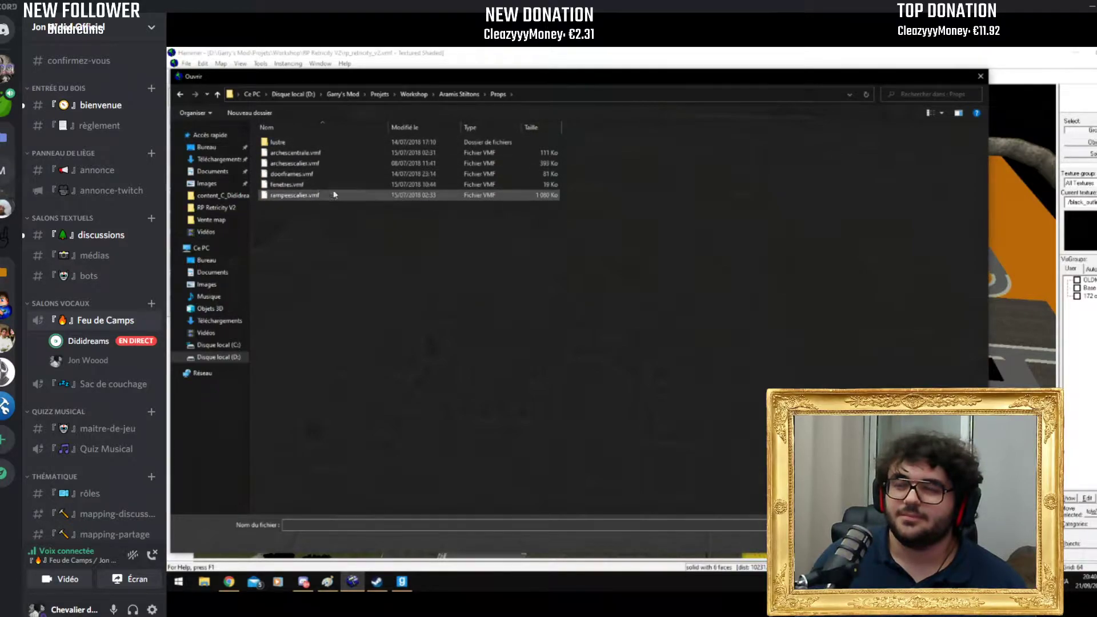
left_click(334, 163)
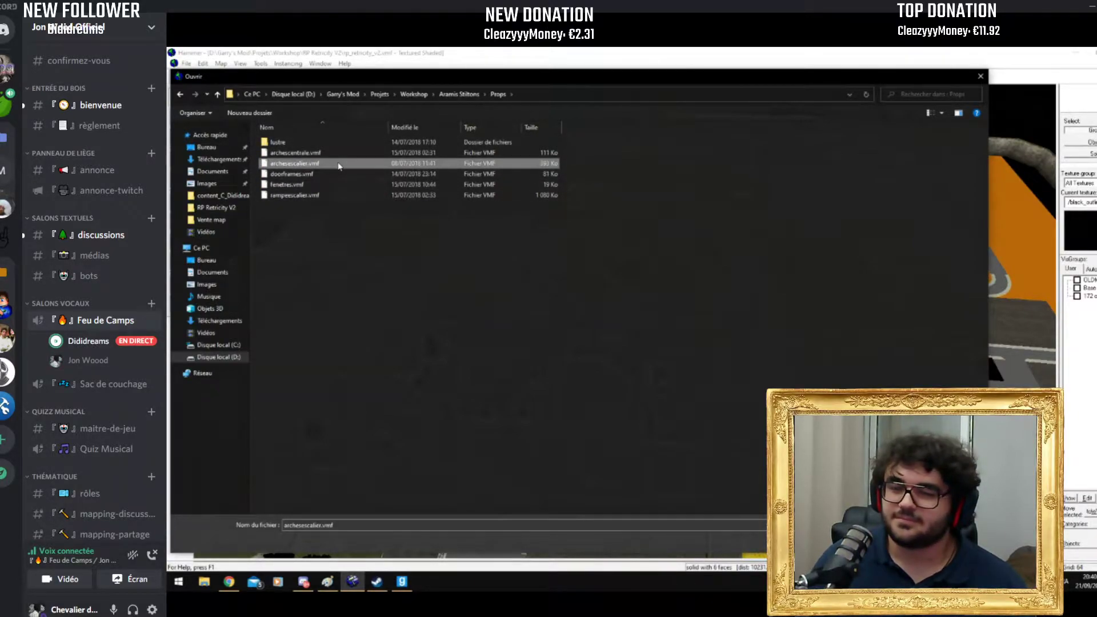
double_click(340, 196)
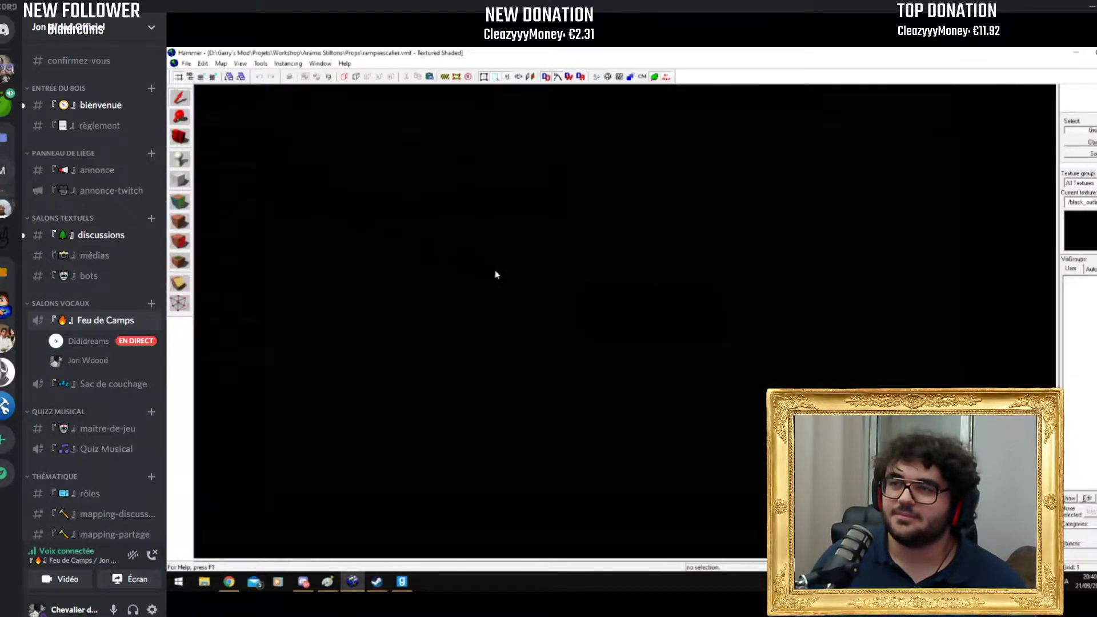
Step: Inspect the curved stair railing panels in a maximized 3D view, selecting and flying around them
left_click_drag(762, 110, 883, 218)
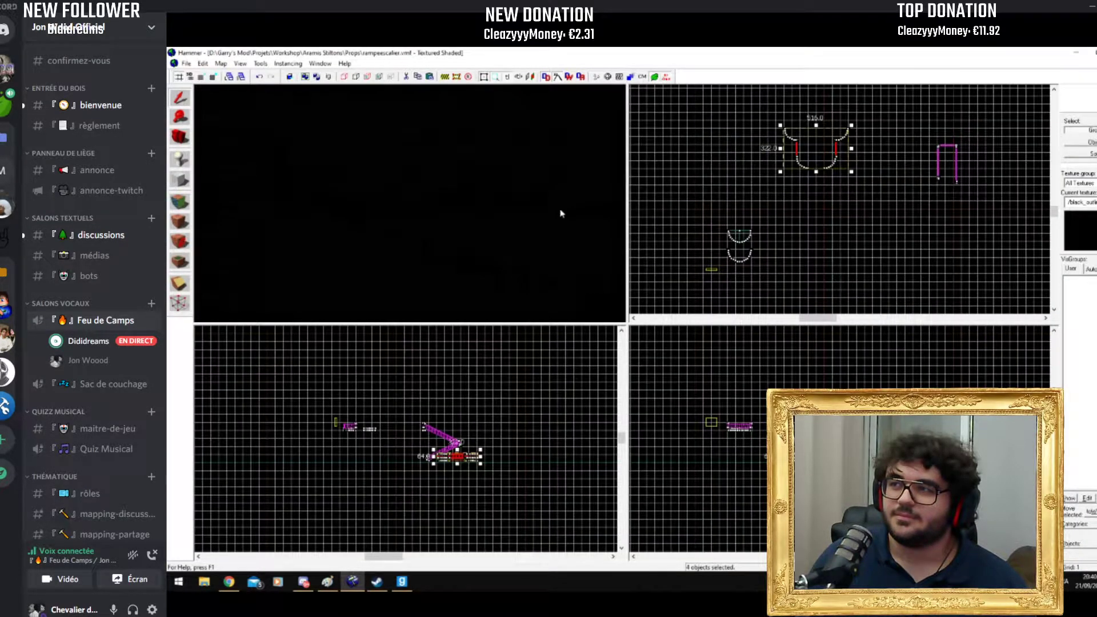
key("shift+z")
left_click(1082, 154)
key("Escape")
key("z")
key("w")
left_click(632, 291)
key("z")
key("w")
key("s")
key("z")
left_click(605, 300, "ctrl")
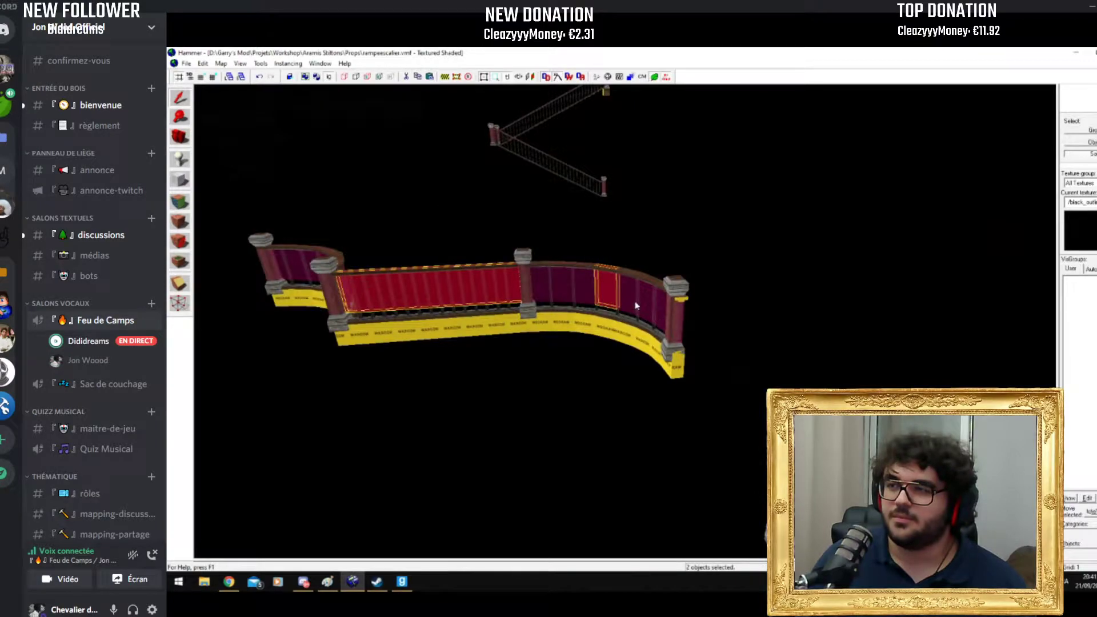
key("z")
key("w")
key("z")
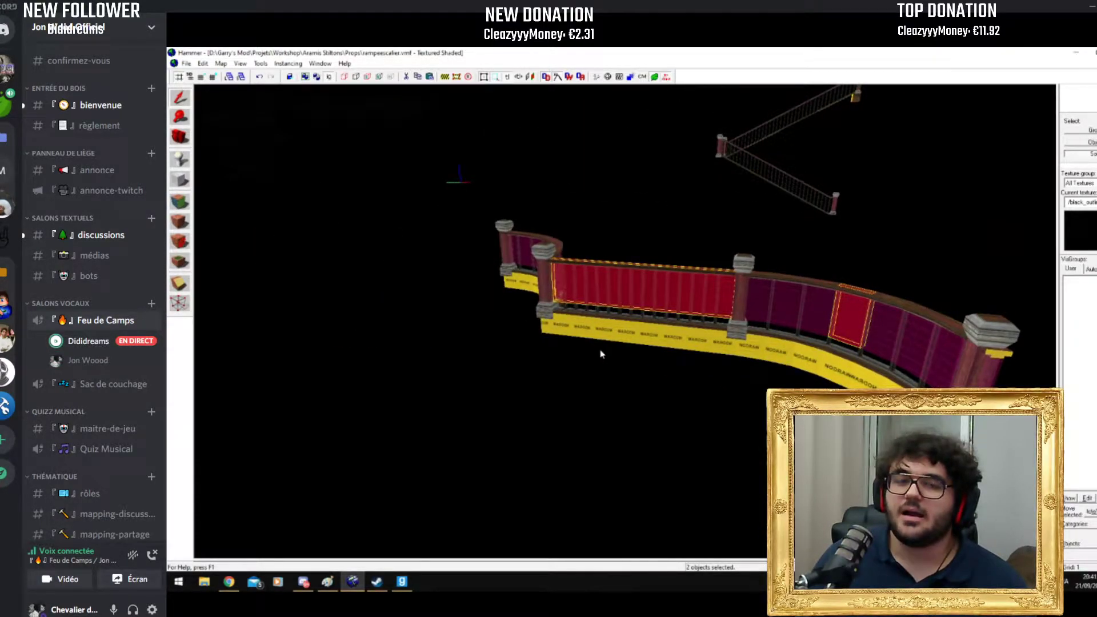
key("Escape")
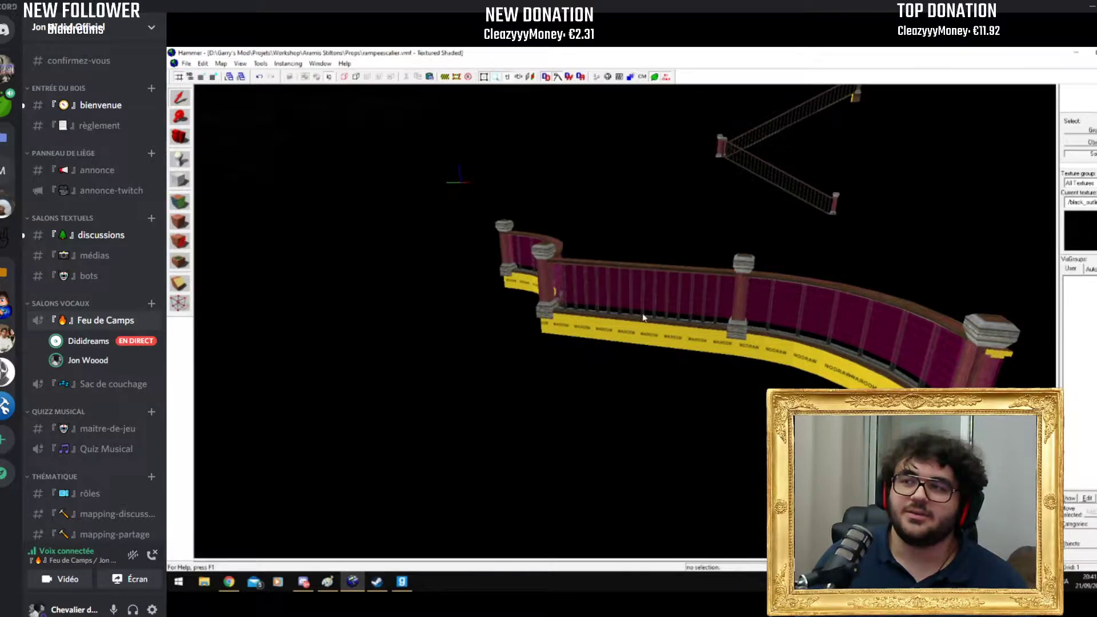
Step: Open the file dialog again and go up to the Aramis Stiltons folder
left_click(186, 64)
left_click(200, 84)
left_click(455, 95)
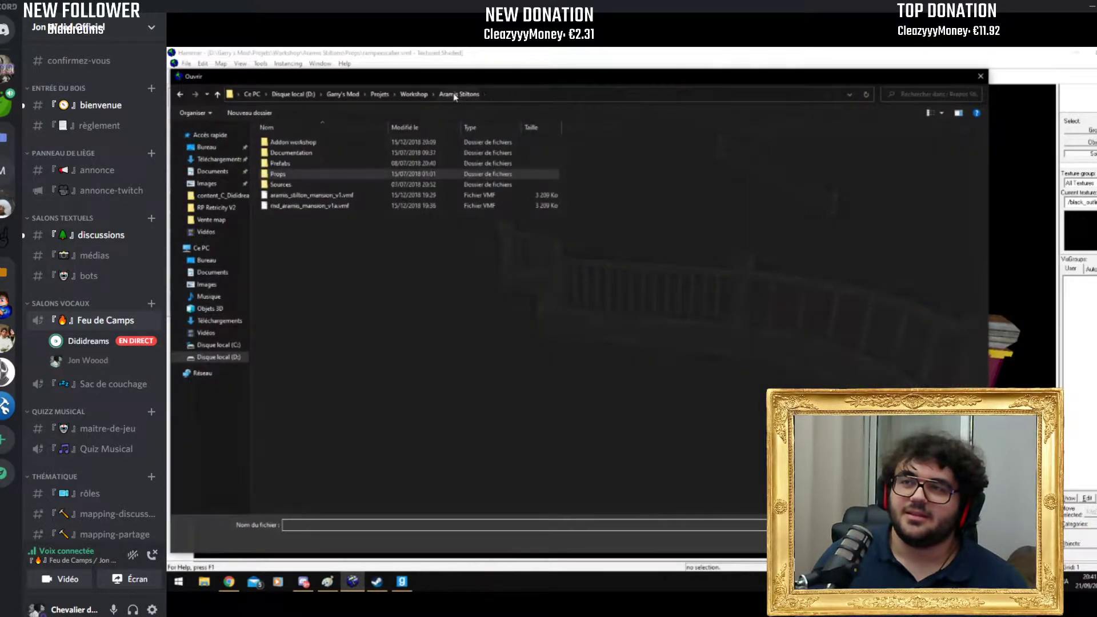
Step: Open aramis_stilton_mansion_v1.vmf and hide its Sky auto VisGroup
left_click(371, 196)
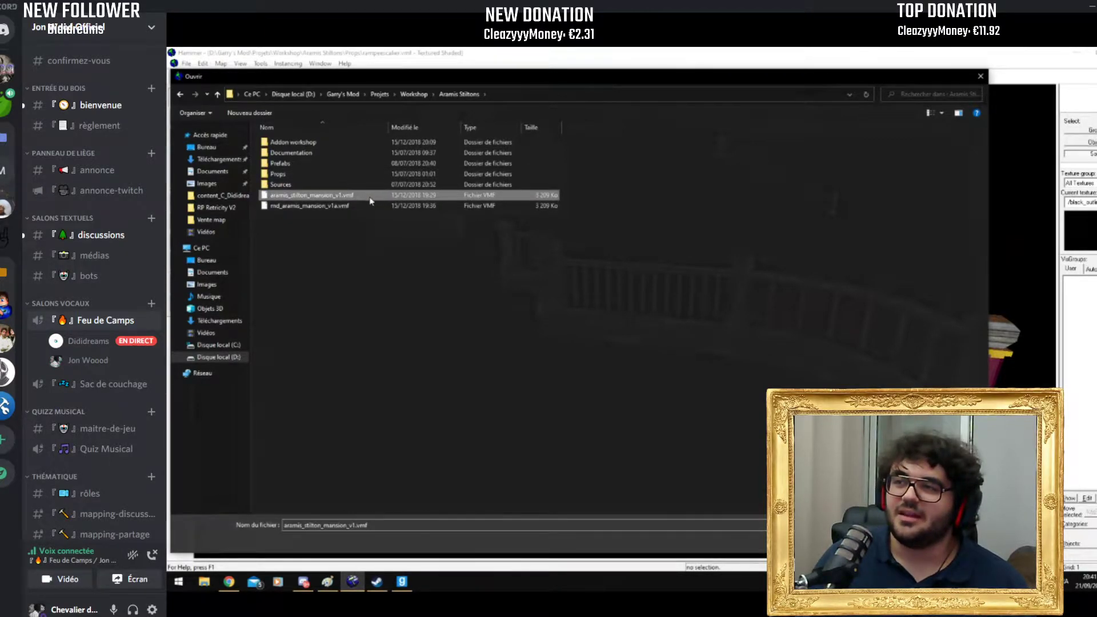
double_click(371, 196)
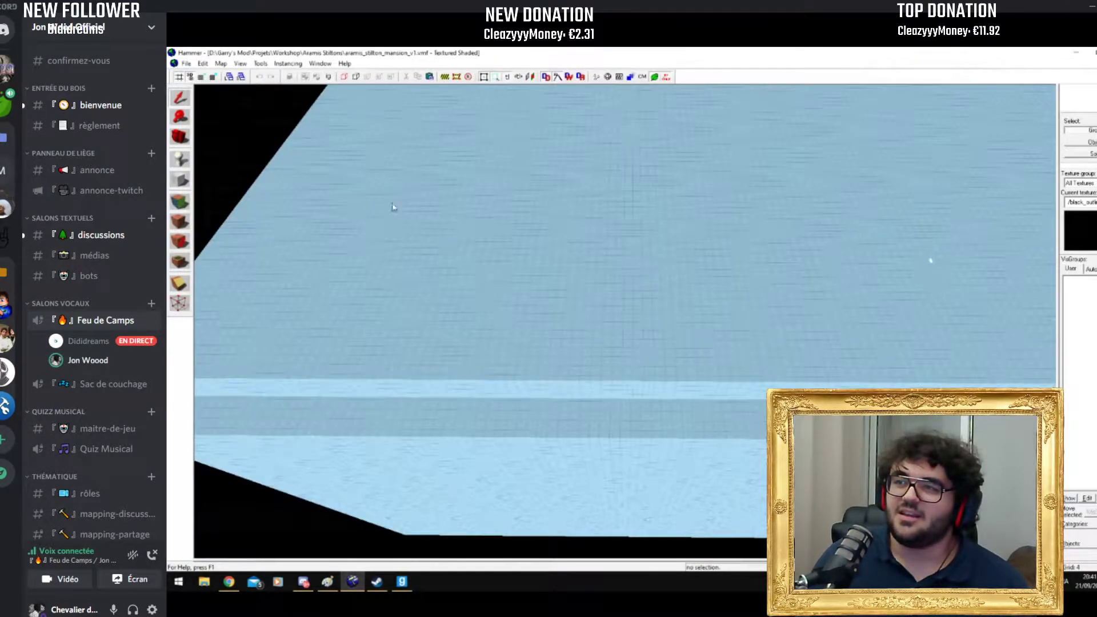
left_click(1090, 269)
left_click(1094, 305)
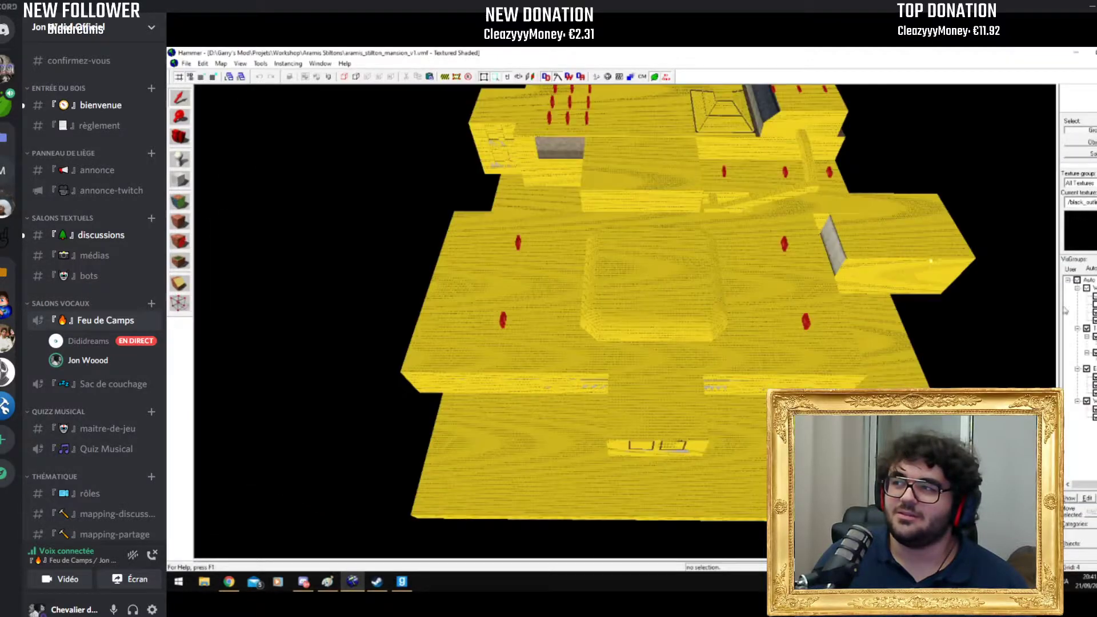
key("z")
key("w")
key("z")
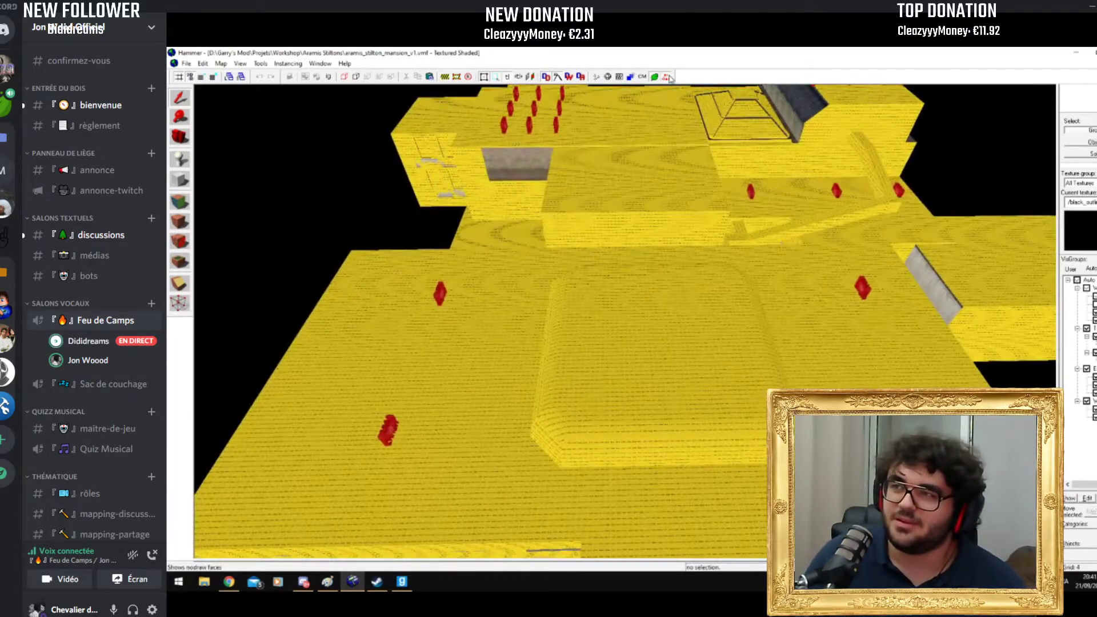
Step: Hide the nodraw faces, fly through the mansion into the pool hall, then bring up File > Open
left_click(668, 78)
key("z")
key("w")
key("w")
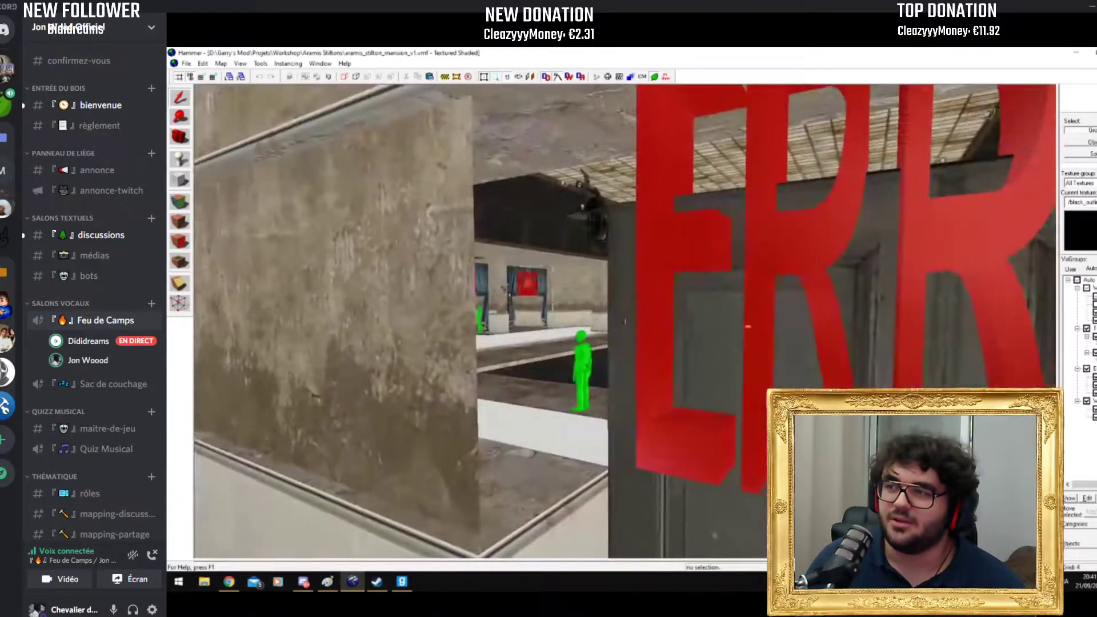
key("w")
key("w")
key("w")
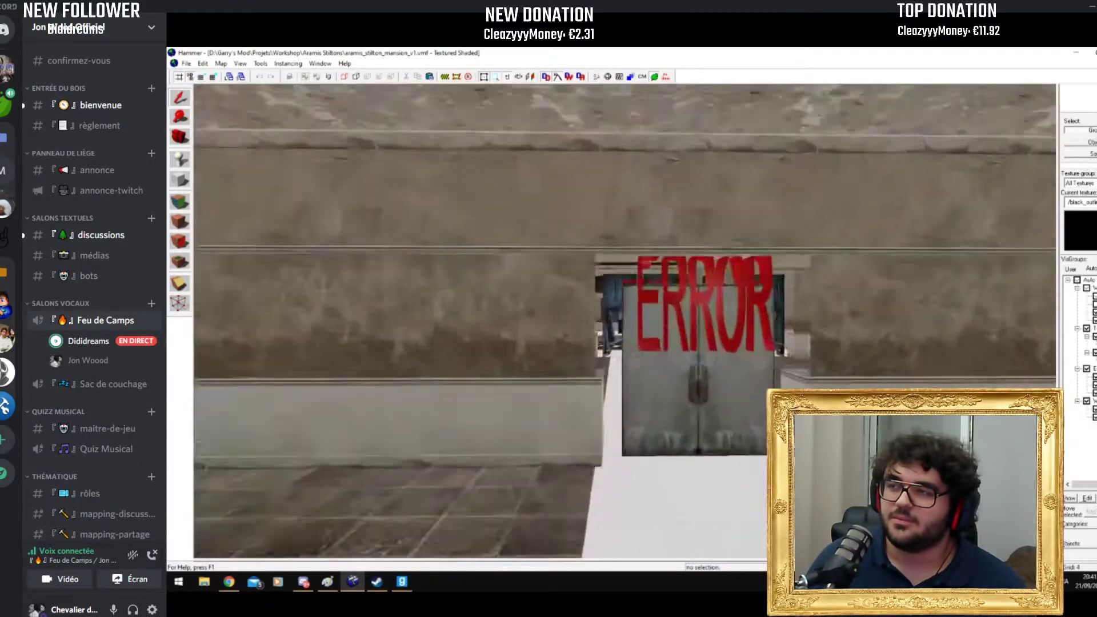
key("w")
key("w")
key("s")
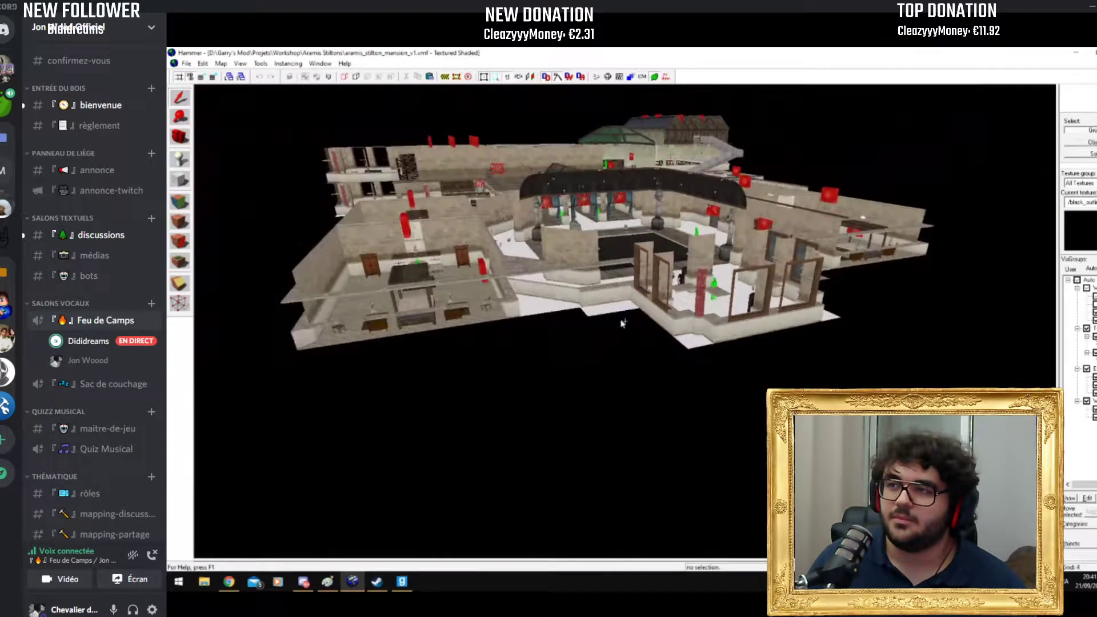
left_click(186, 63)
left_click(197, 81)
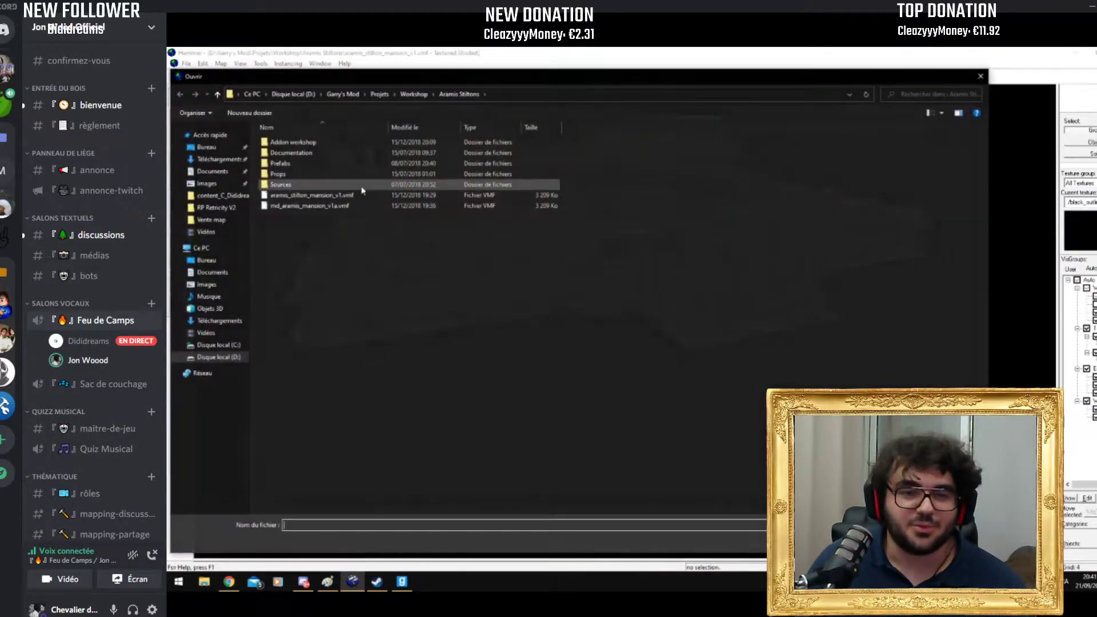
Step: Browse up to the Workshop folder and open manoir_horreur.vmf
left_click_drag(417, 84, 520, 97)
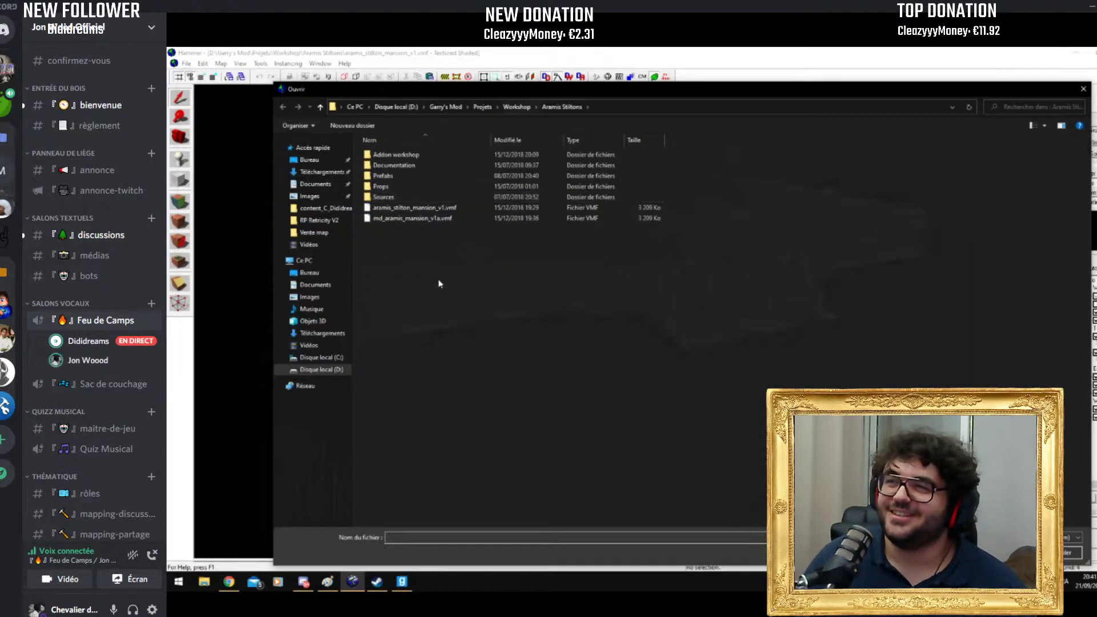
left_click(453, 220)
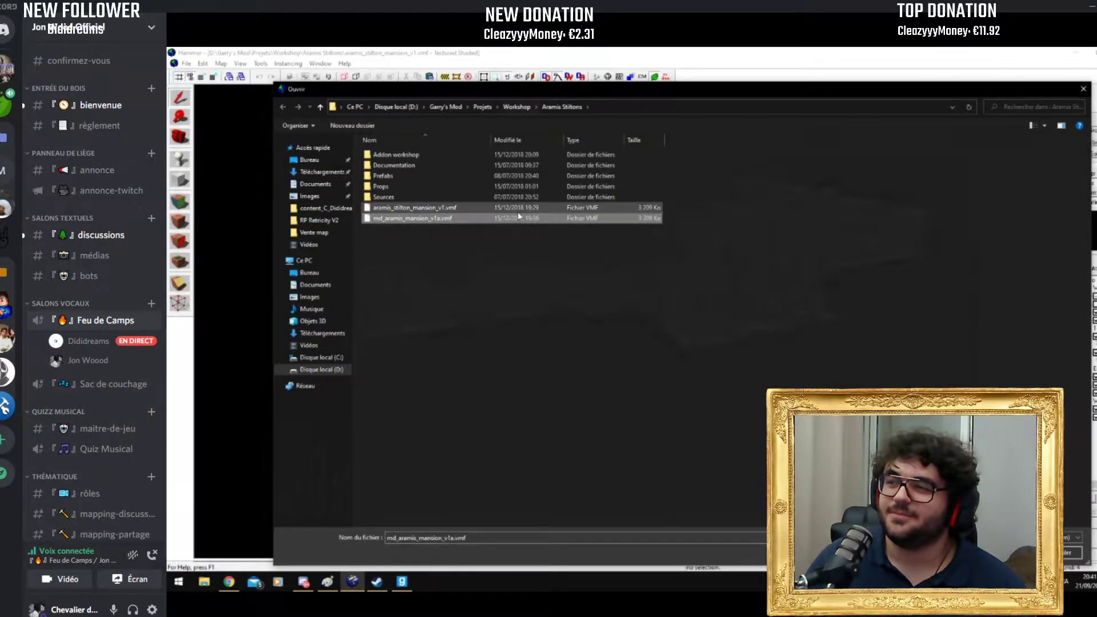
double_click(486, 197)
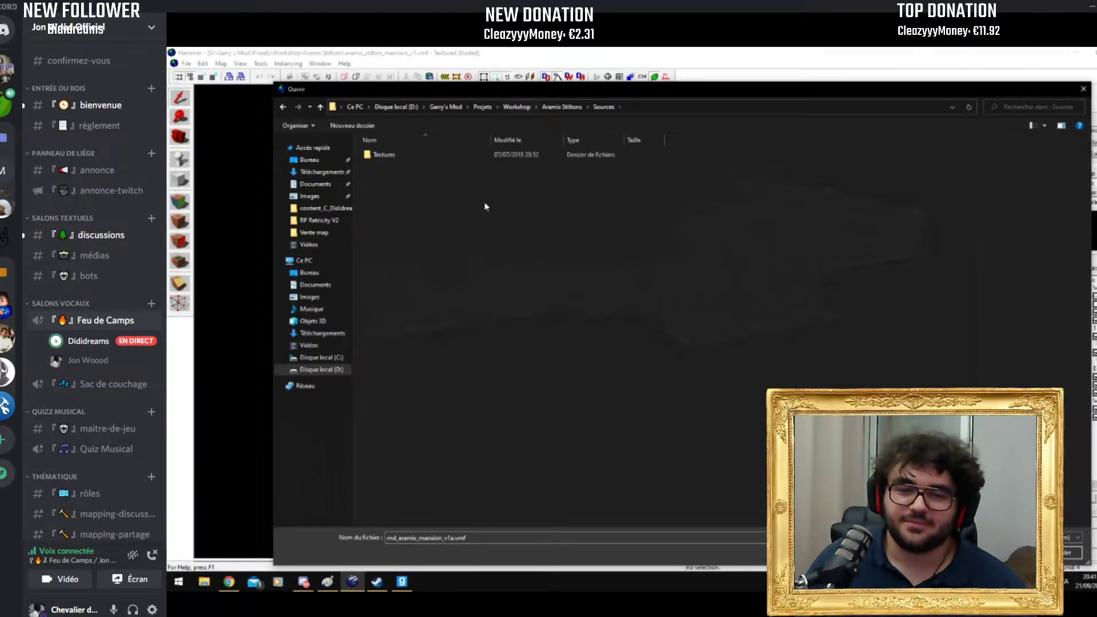
left_click(561, 106)
left_click(516, 107)
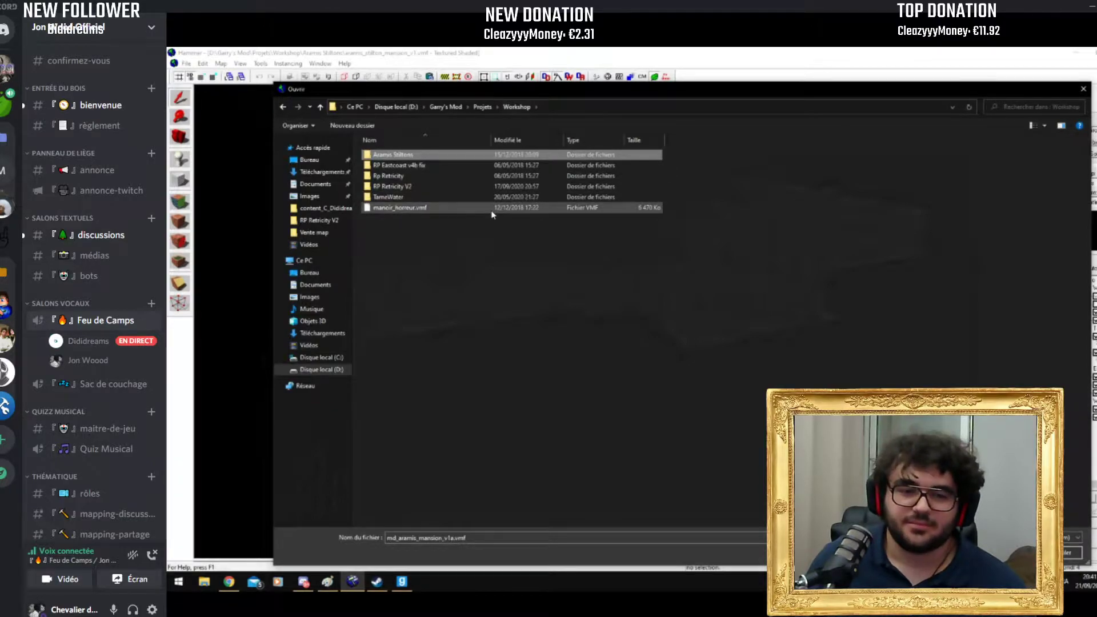
double_click(491, 209)
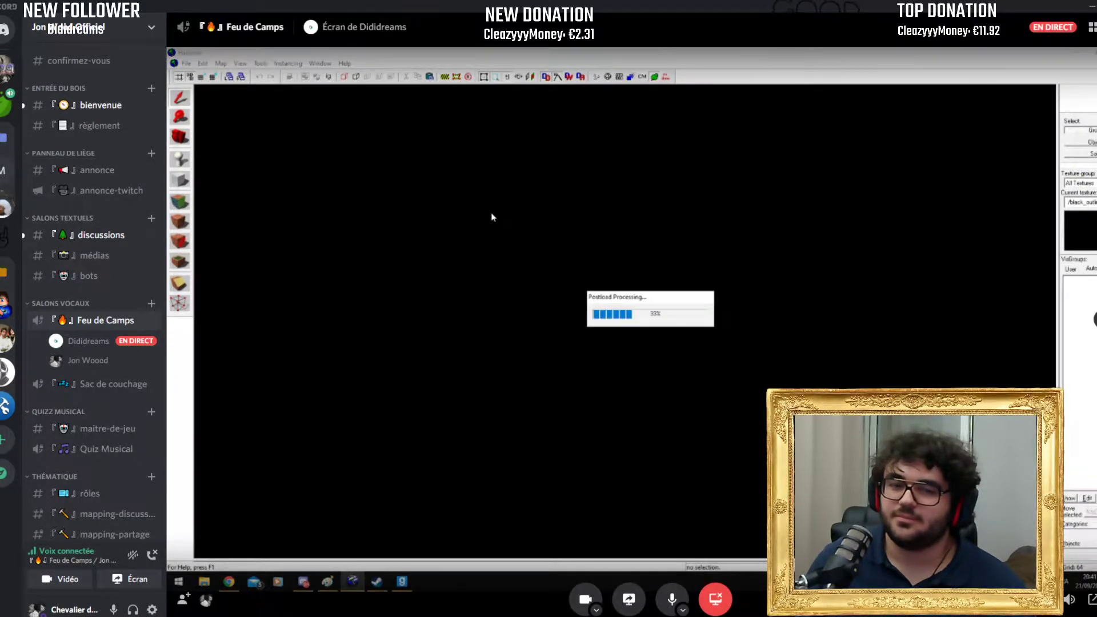
Step: Hide the skybox VisGroup and the white ceiling brush to reveal the manor's rooms
key("z")
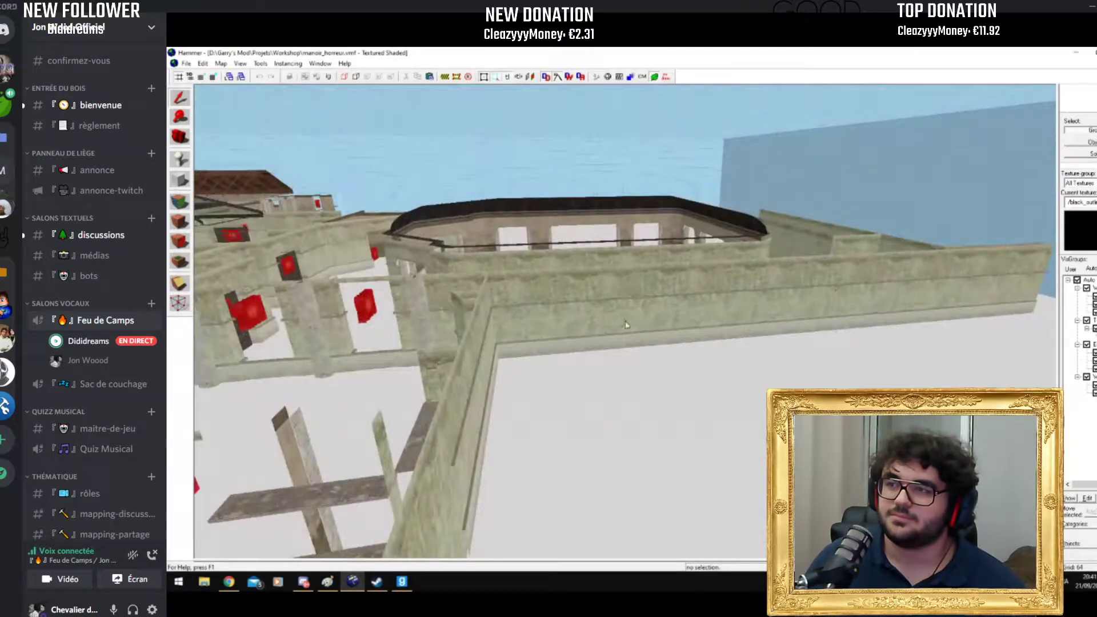
left_click(1094, 305)
left_click(846, 366)
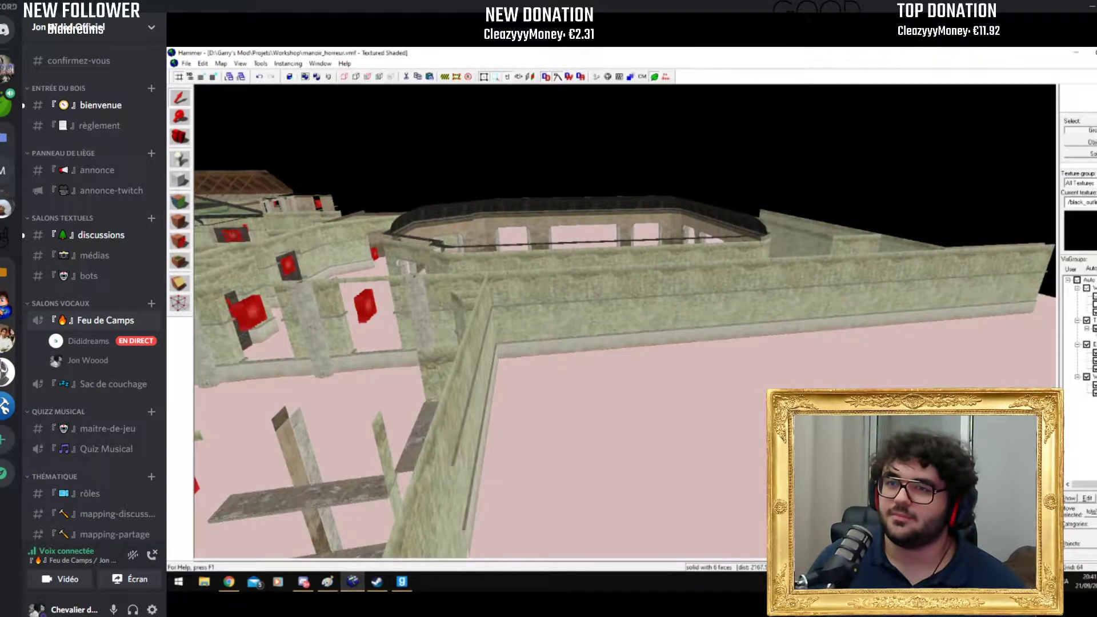
key("h")
key("z")
key("s")
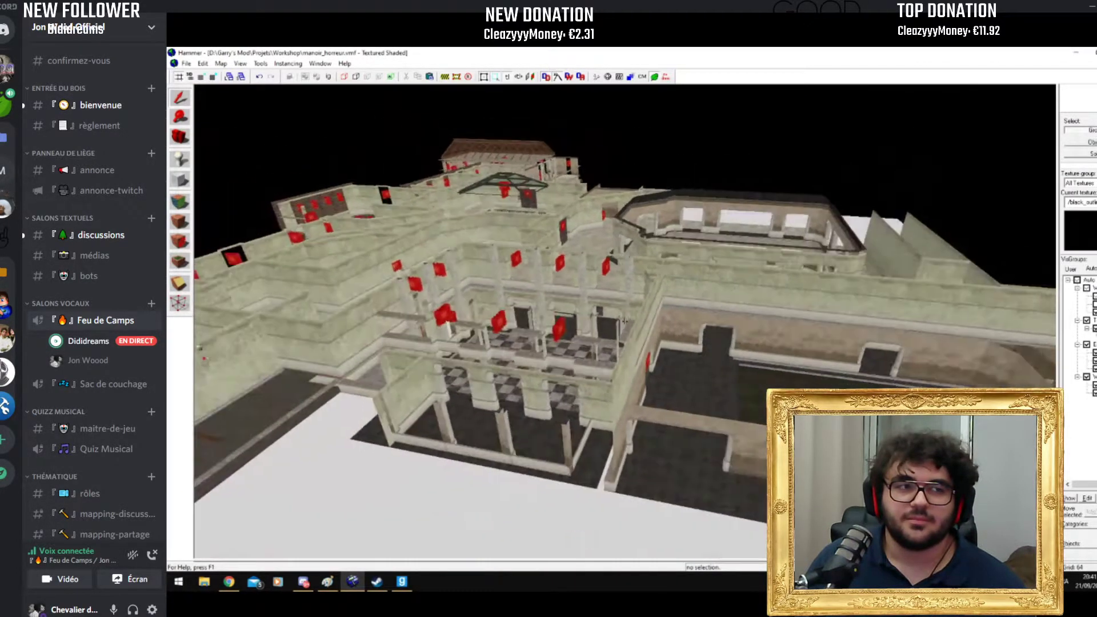
key("z")
Step: Centre the 2D views on a selected brush, then clear selection and return to full-screen 3D
left_click(626, 323)
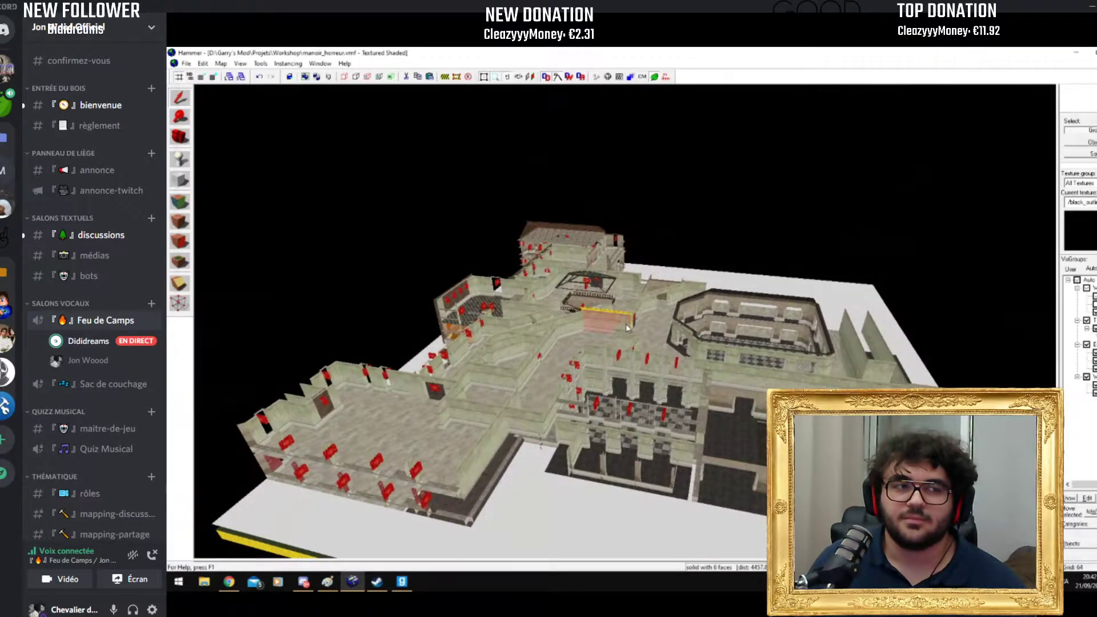
key("shift+z")
key("ctrl+e")
scroll(809, 210, "down", 10, "ctrl")
scroll(809, 210, "down", 2)
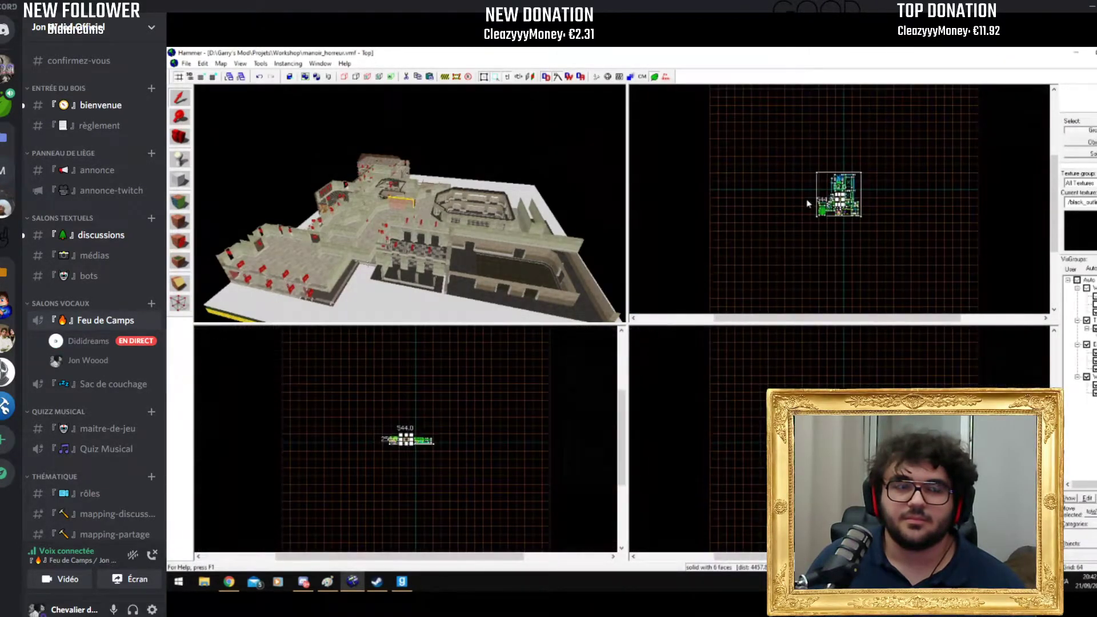
left_click(532, 179)
key("shift+z")
Step: Circle the Hammer camera around the manor to view it from new angles
key("z")
key("w")
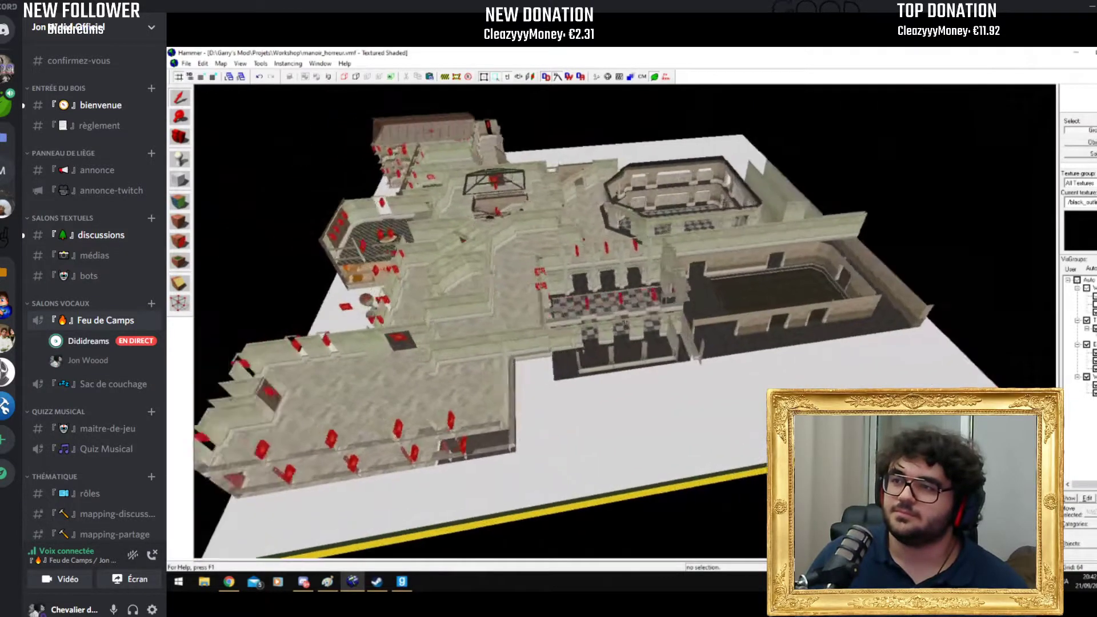
key("a")
key("z")
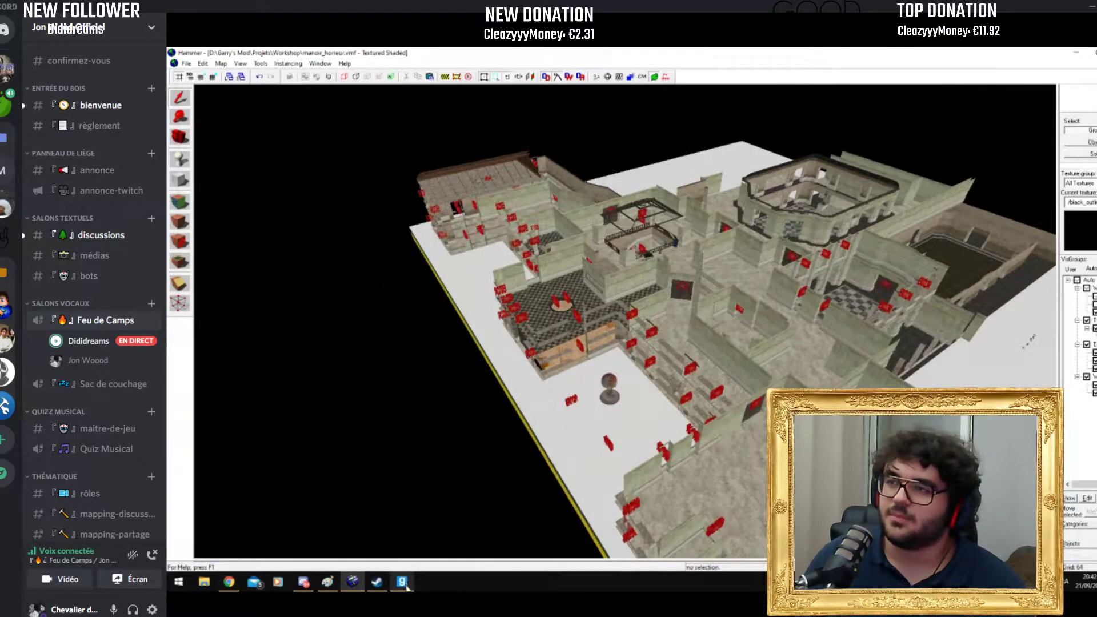
Step: In Garry's Mod, launch the md_aramis_mansion_v1a map from the Other category
mouse_move(406, 586)
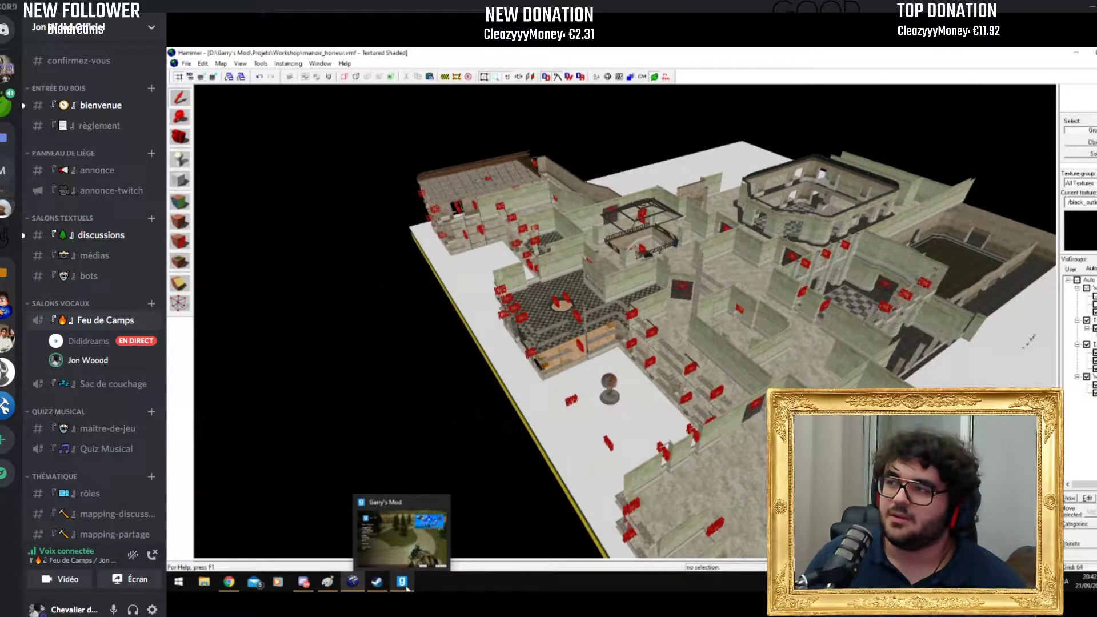
left_click(402, 581)
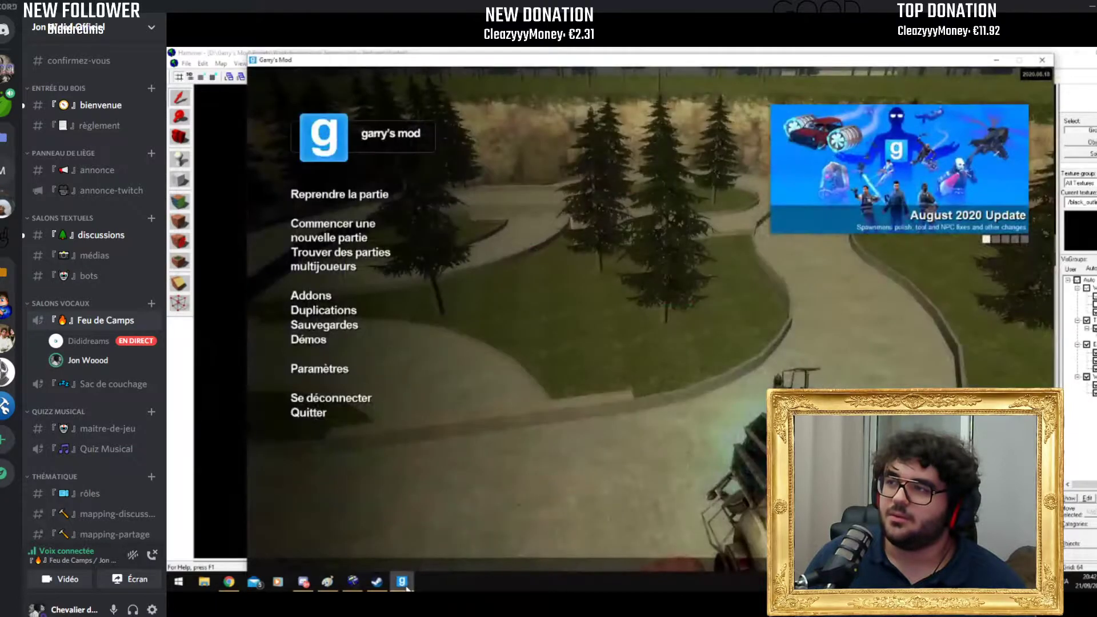
left_click(355, 228)
left_click(297, 119)
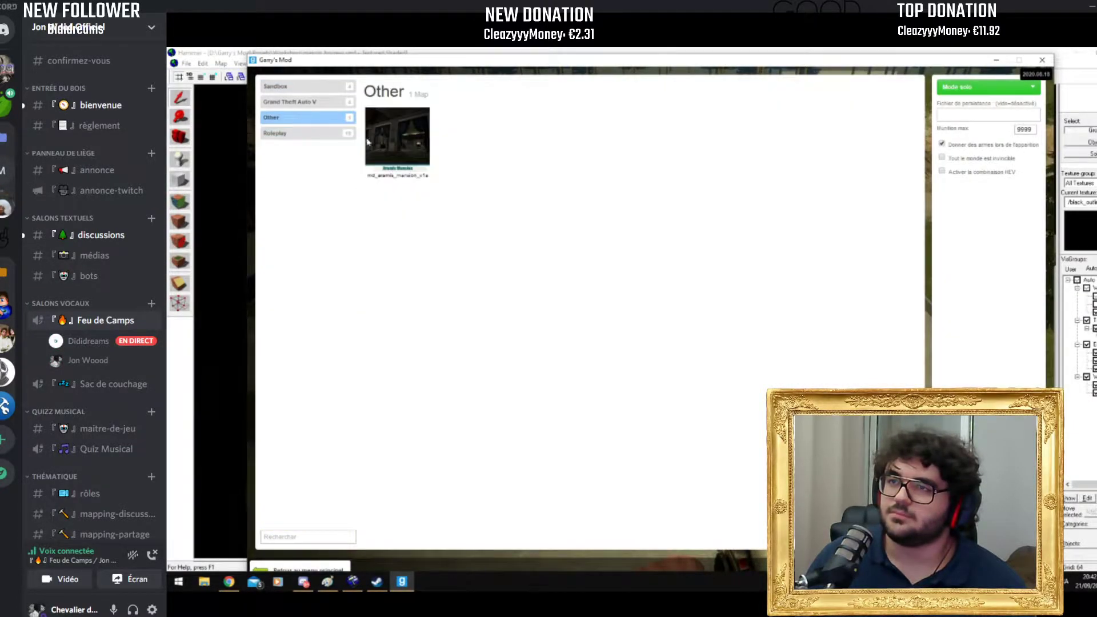
left_click(401, 149)
double_click(400, 149)
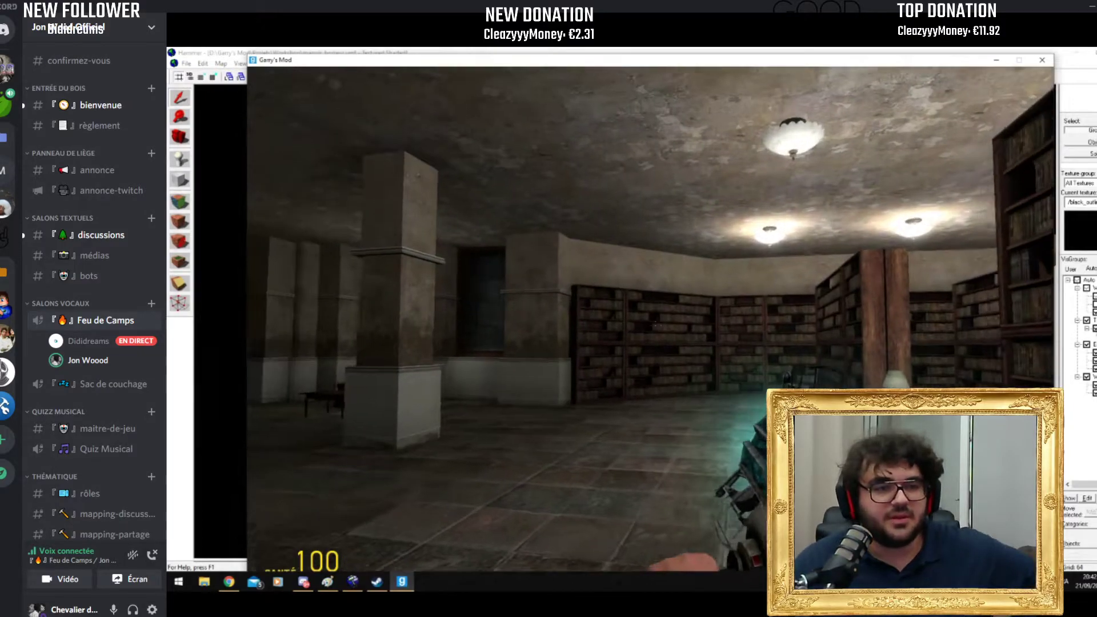
Step: Walk through the library aisle, along the balcony, and into the chandelier hall and fireplace room
key("w")
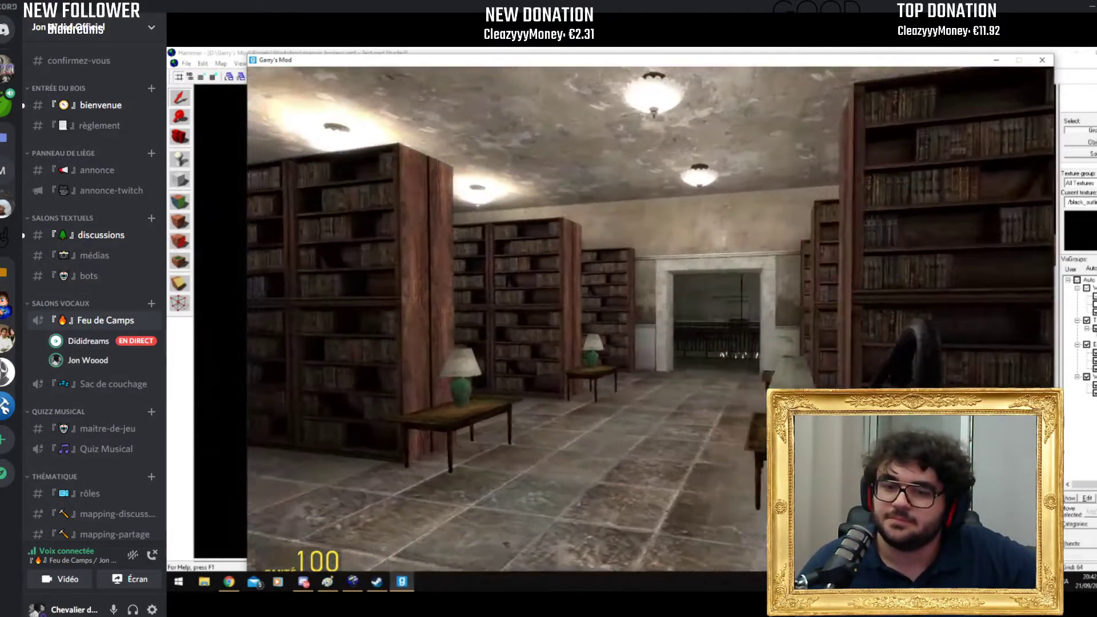
key("w")
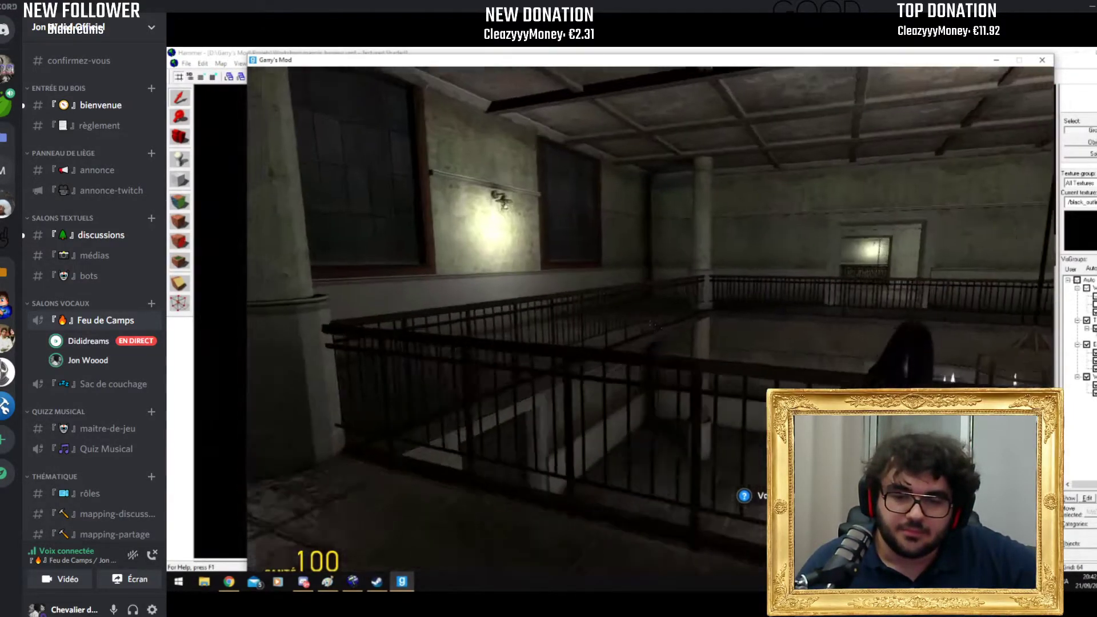
key("a")
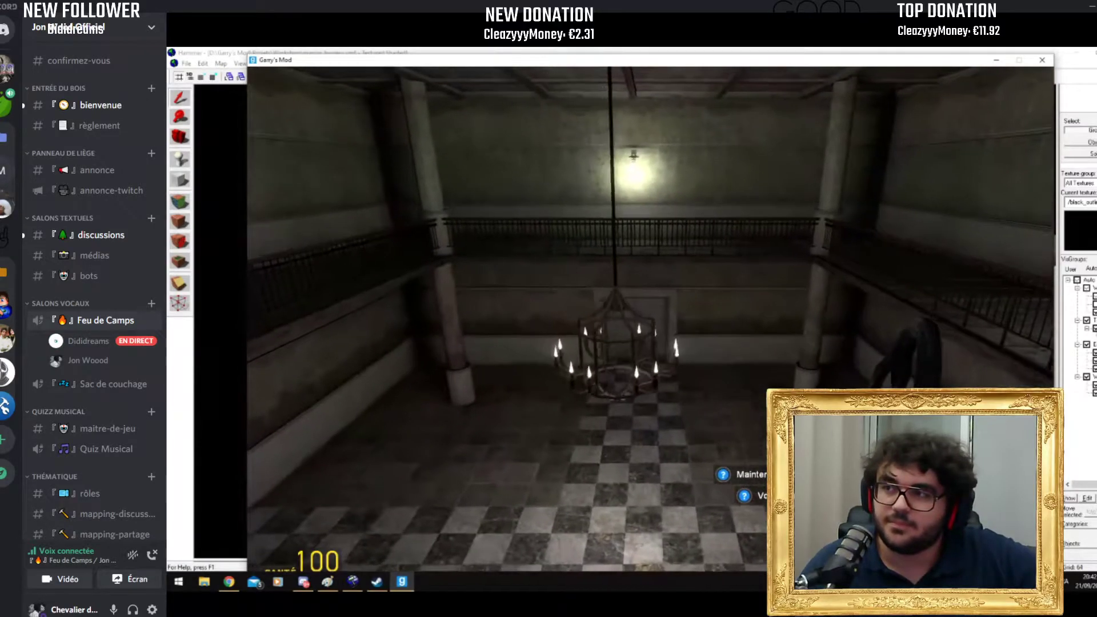
key("w")
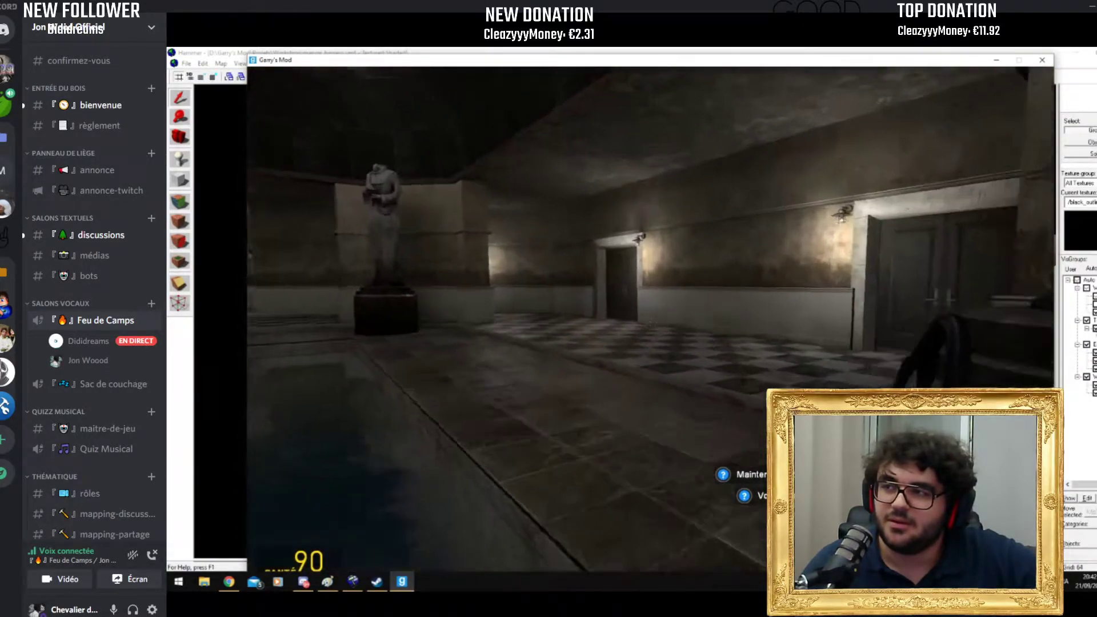
key("w")
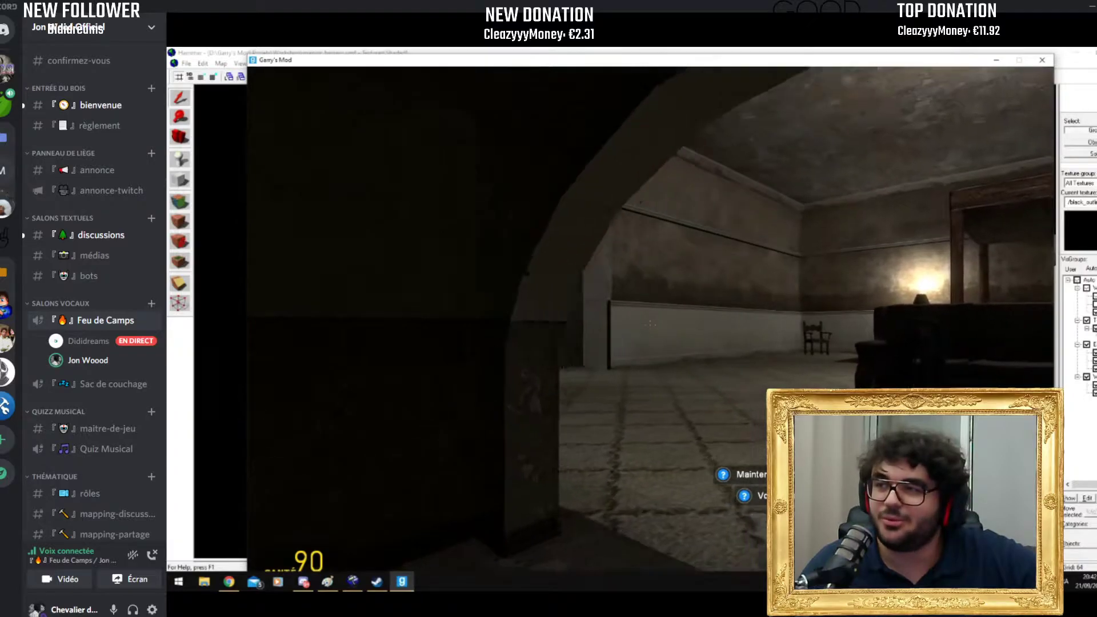
key("w")
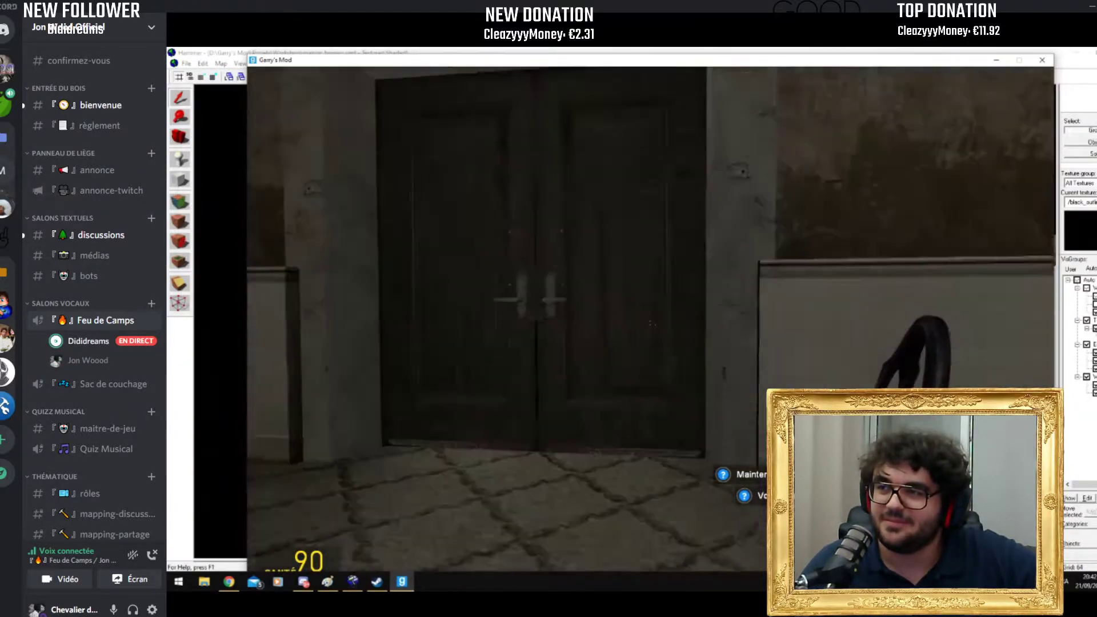
key("w")
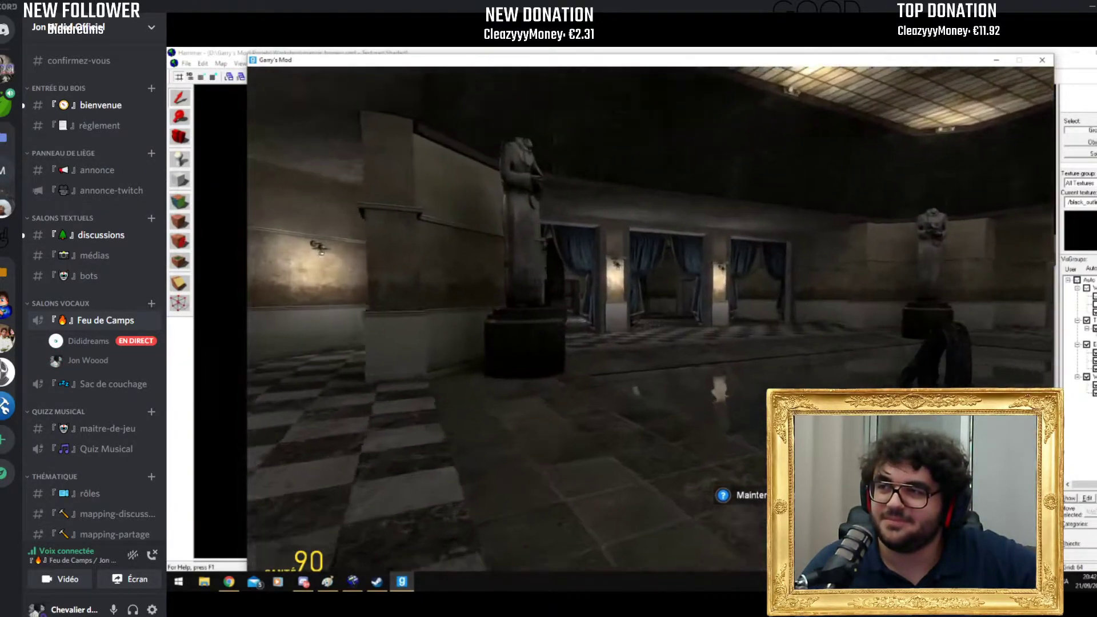
key("w")
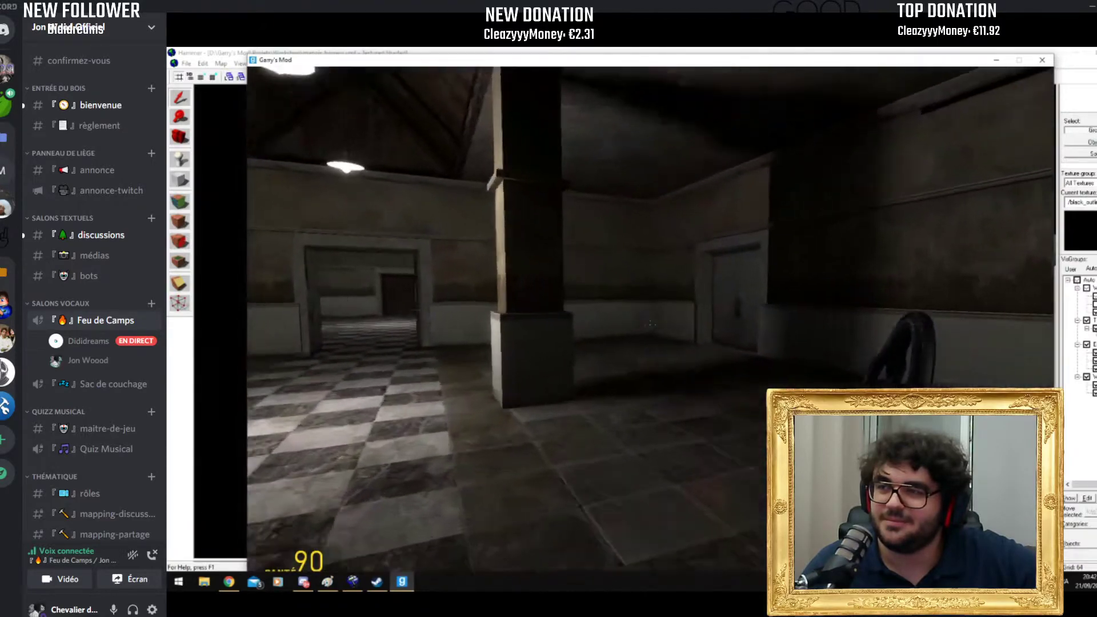
Step: Open the metal double door and walk through the flooded, red-lit rooms
key("e")
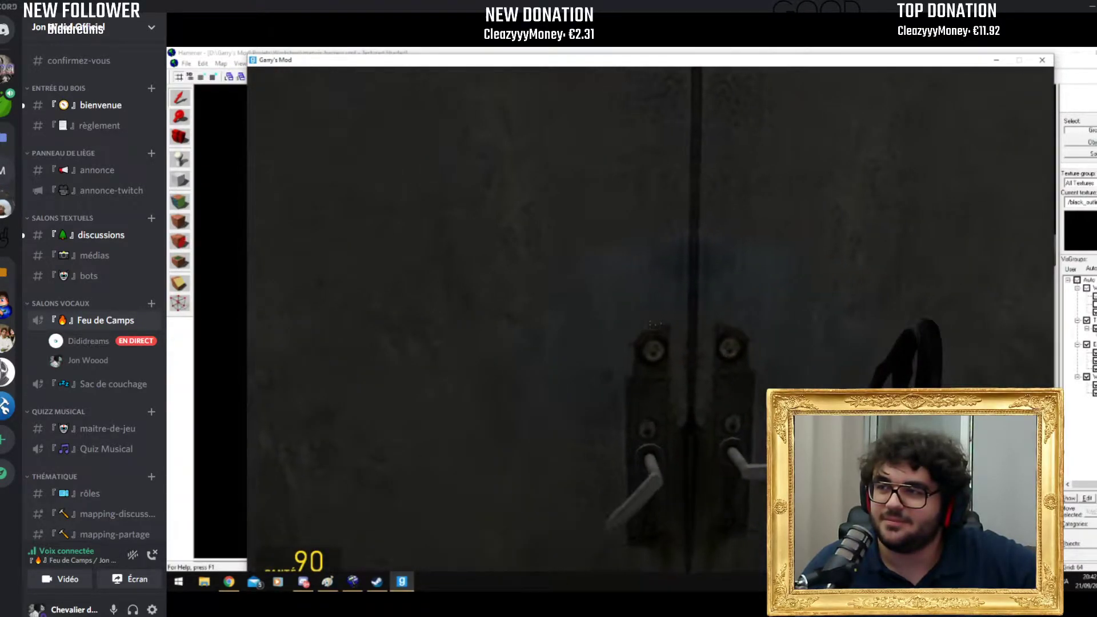
key("w")
key("w")
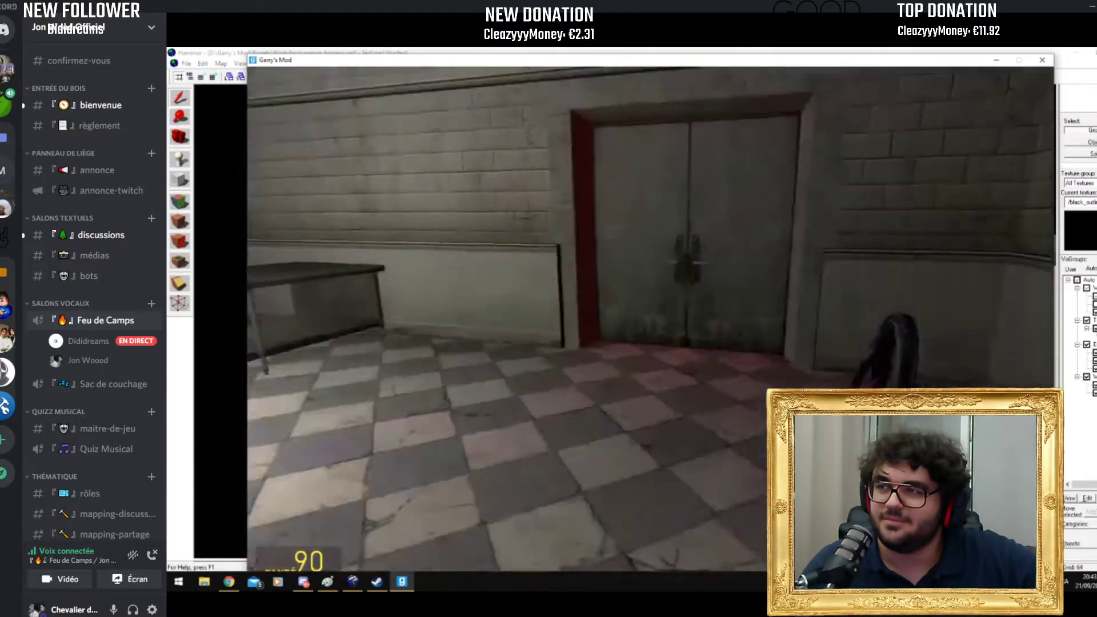
key("e")
key("w")
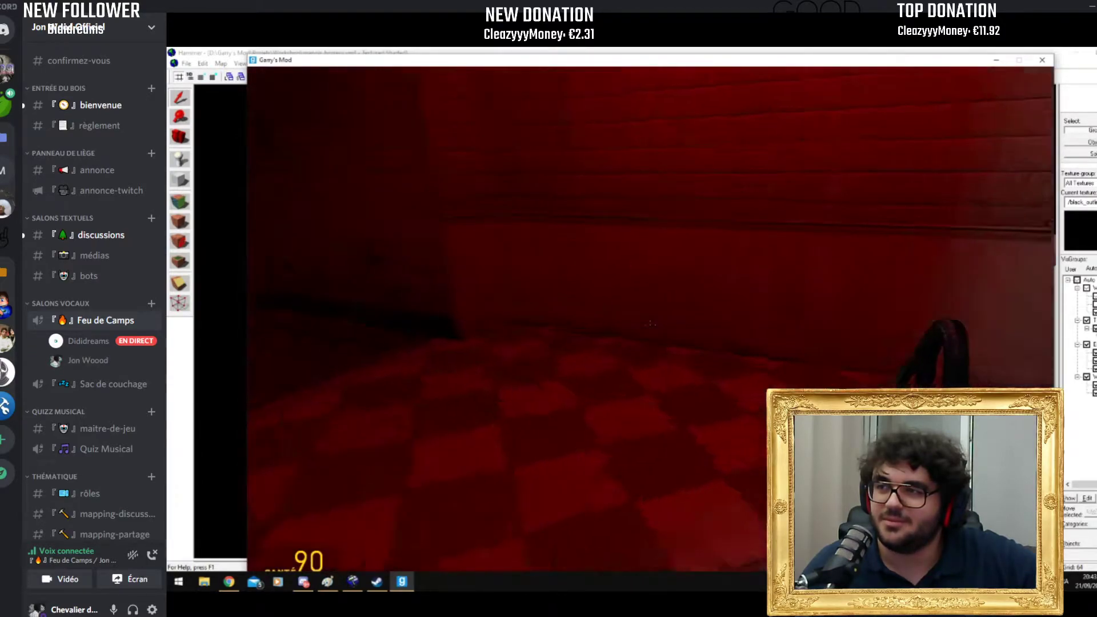
key("w")
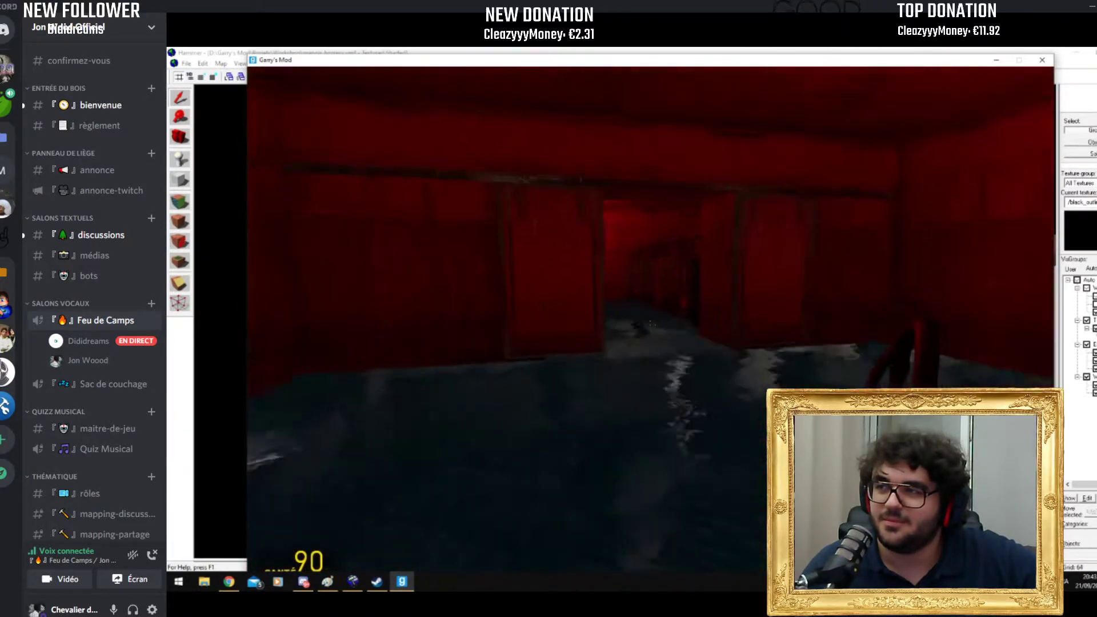
key("w")
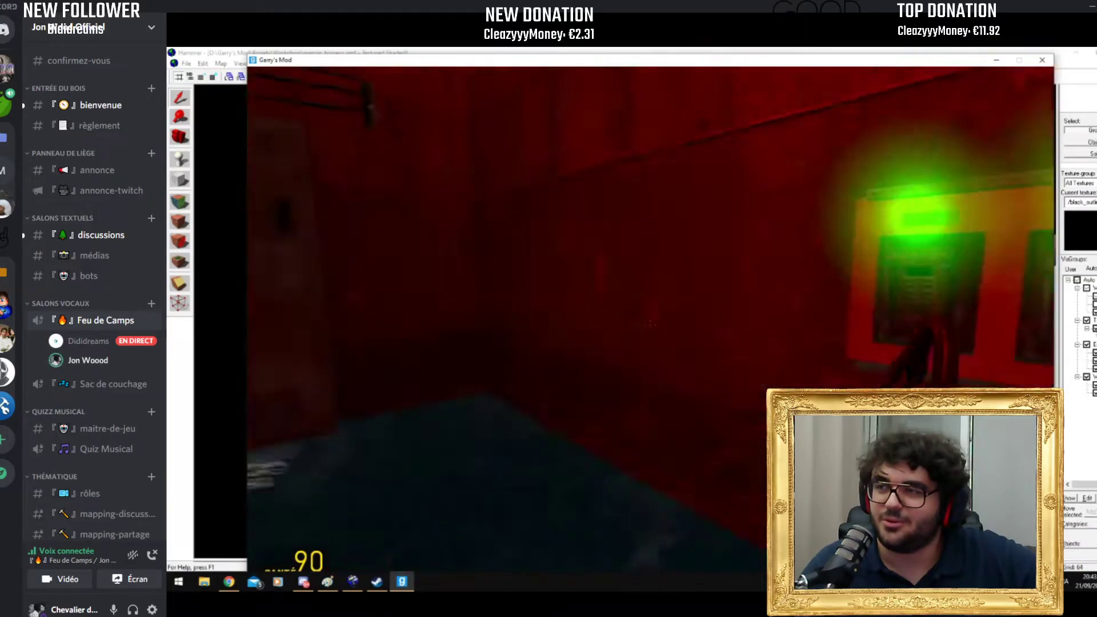
key("w")
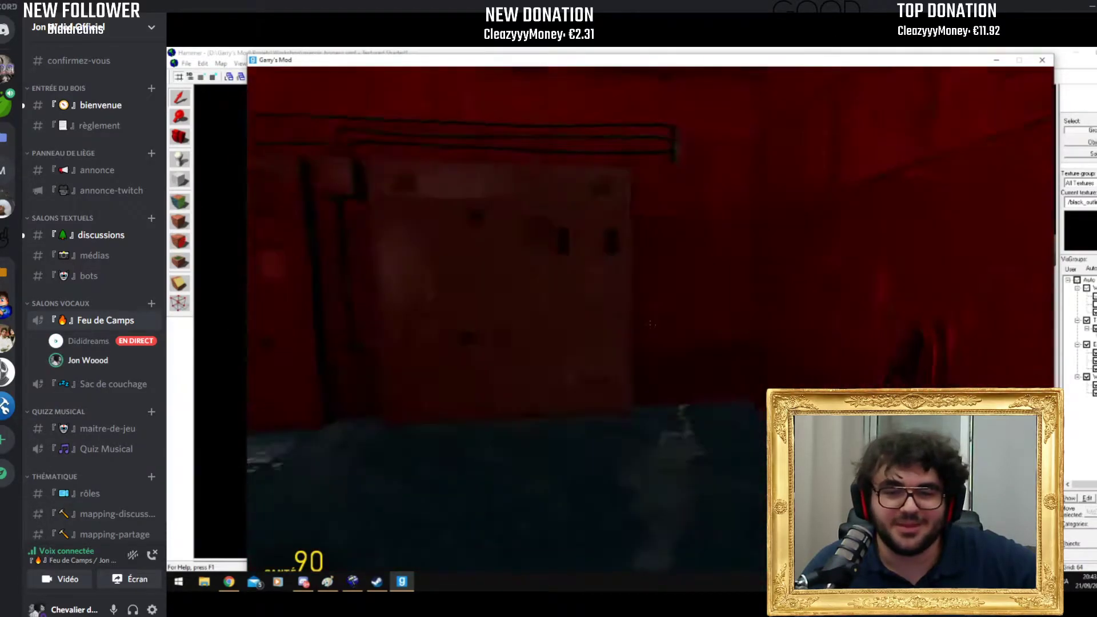
key("w")
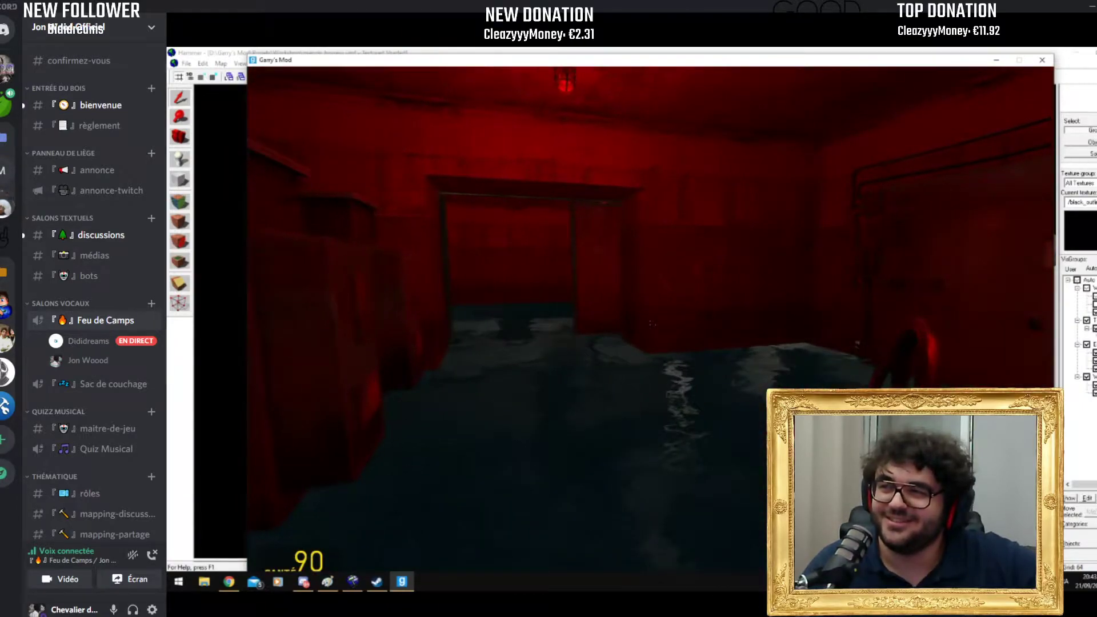
Step: Walk through the red room and wade across the water to the lit room with the red door
key("w")
key("w")
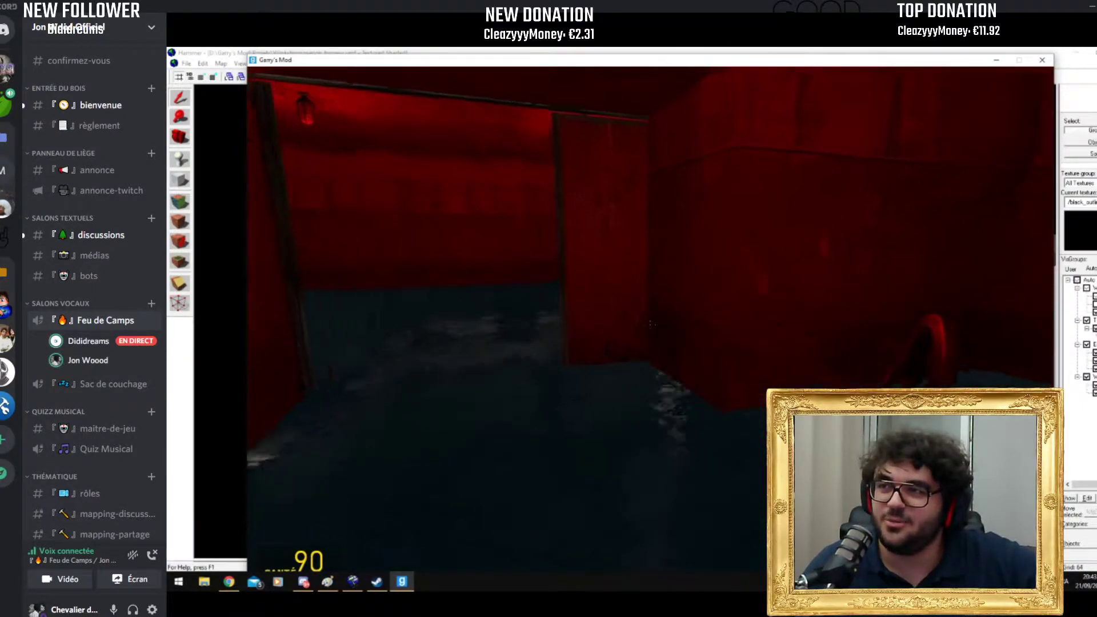
key("w")
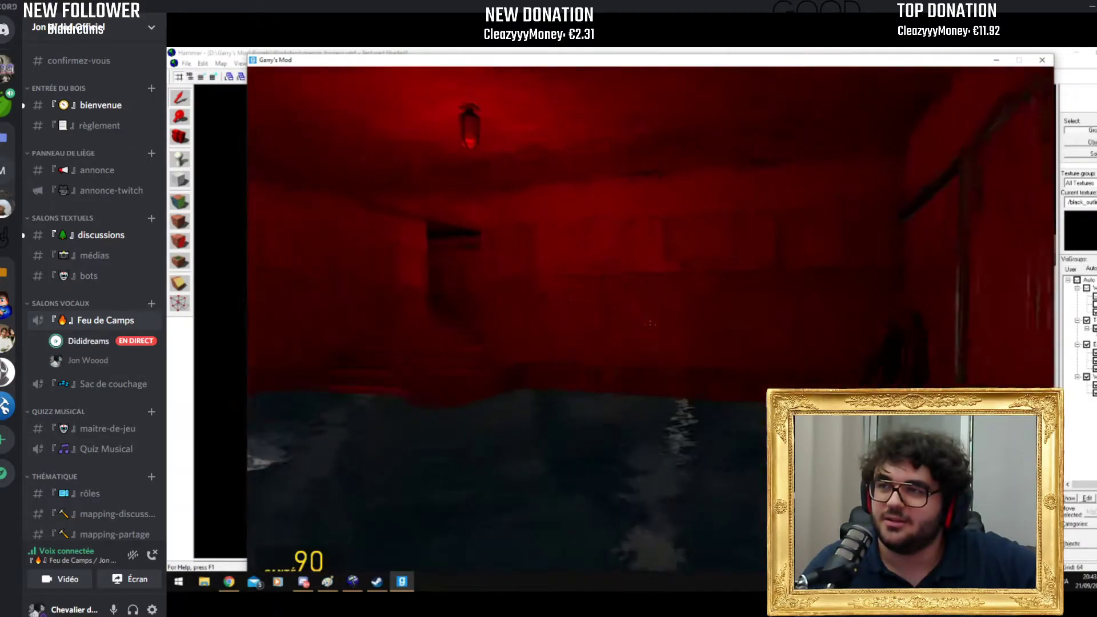
key("w")
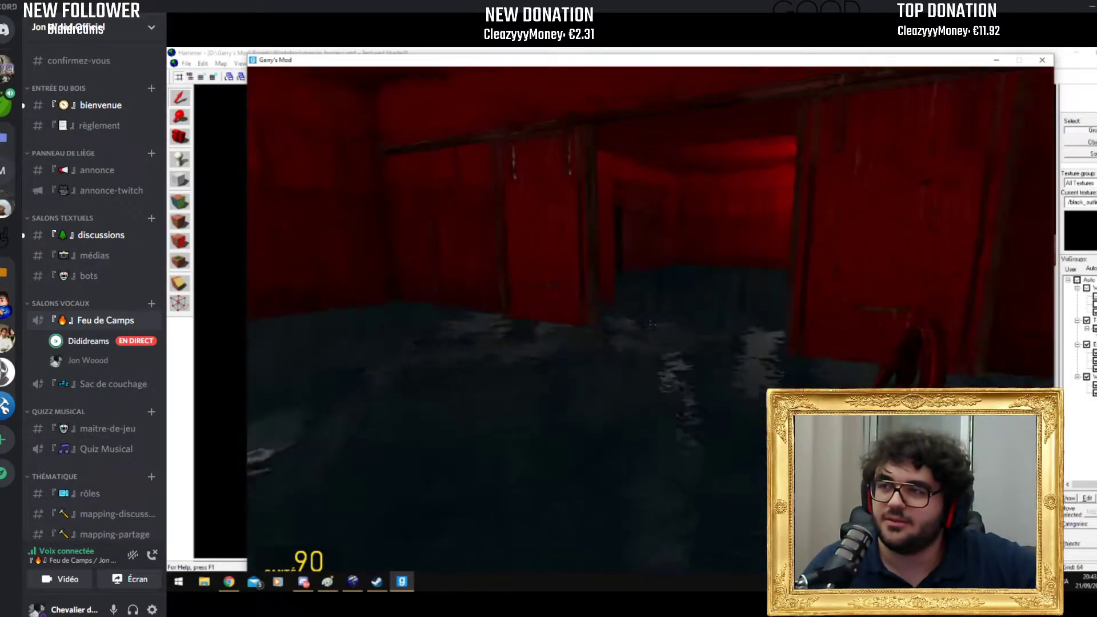
key("w")
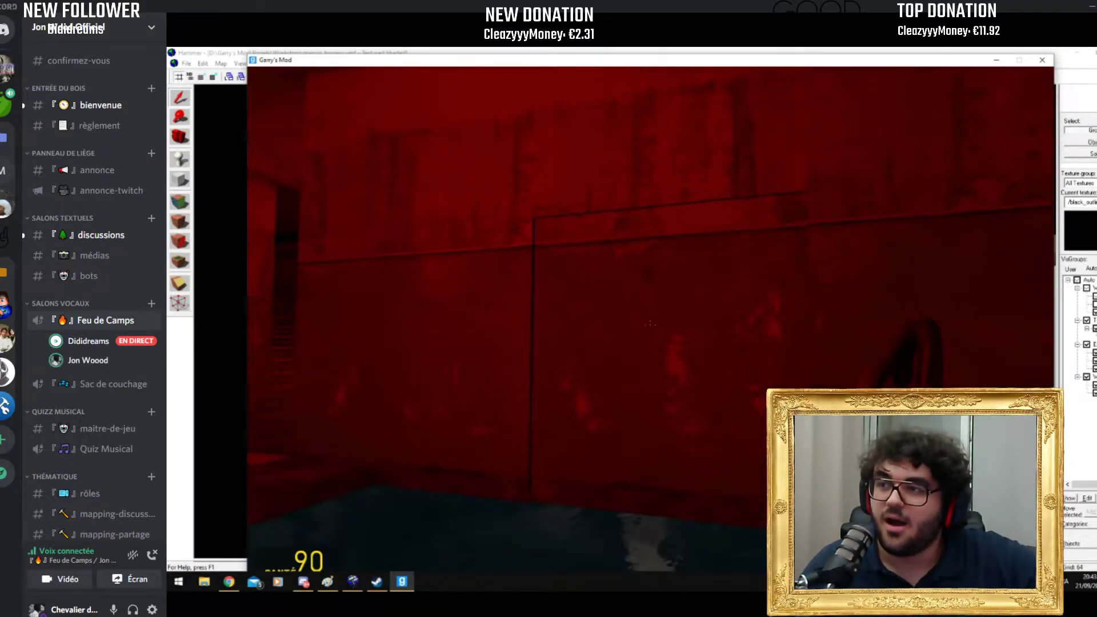
key("w")
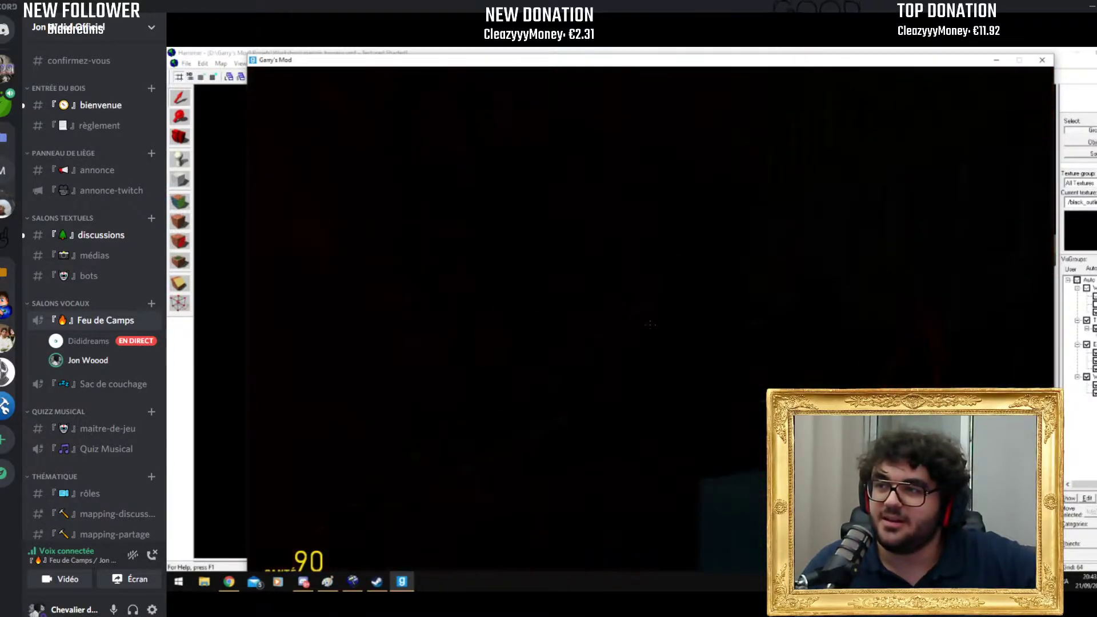
key("w")
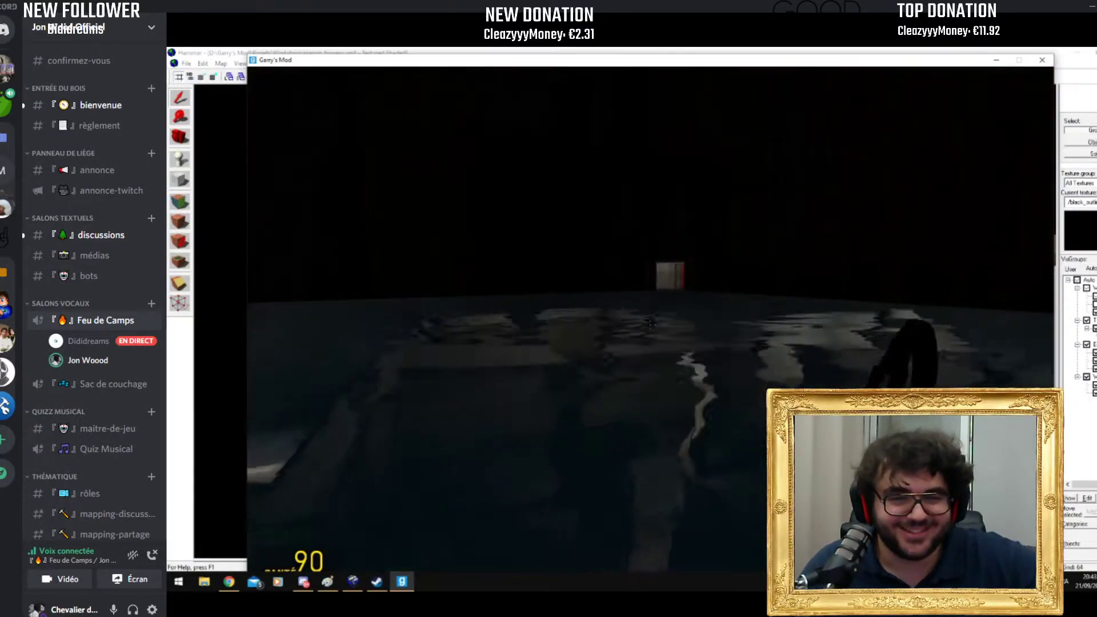
key("w")
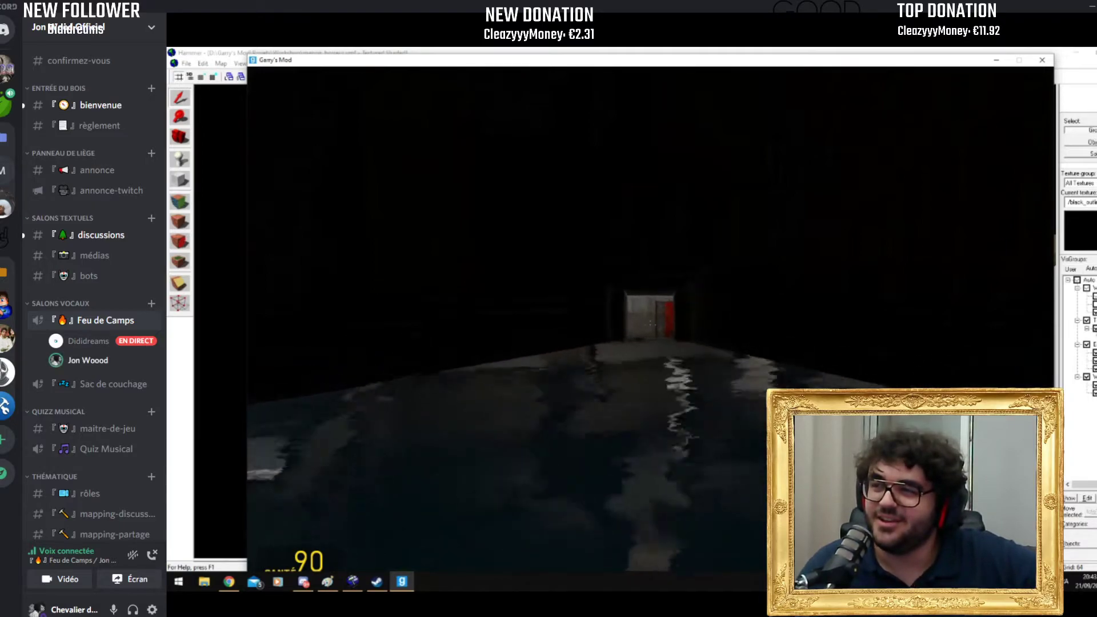
key("w")
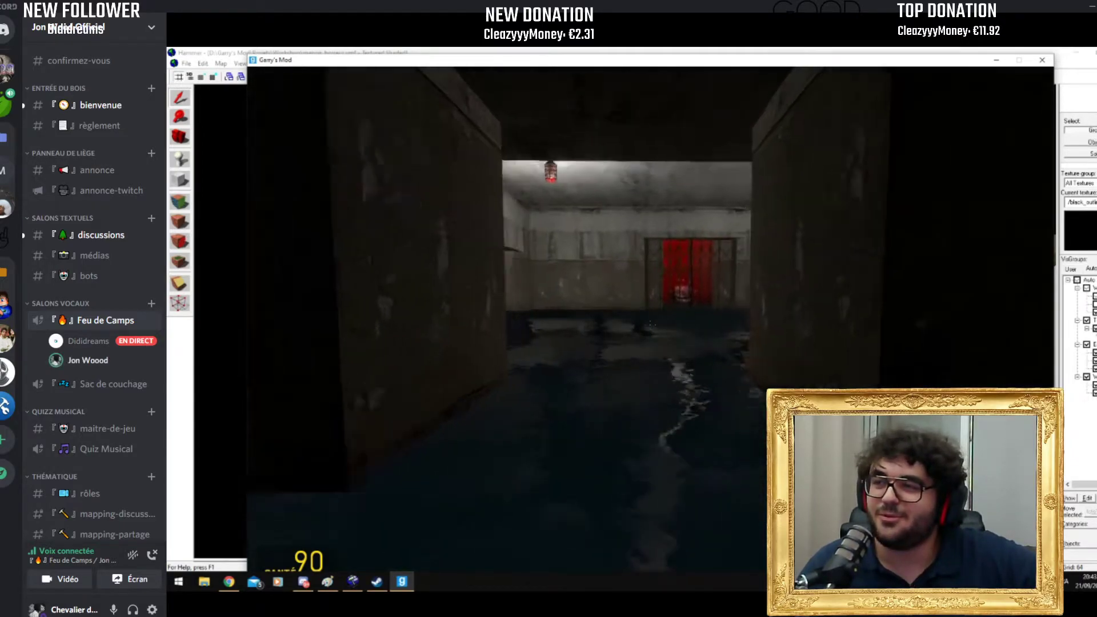
Step: Follow the flooded corridors past the red-lit openings into the dark corner
key("w")
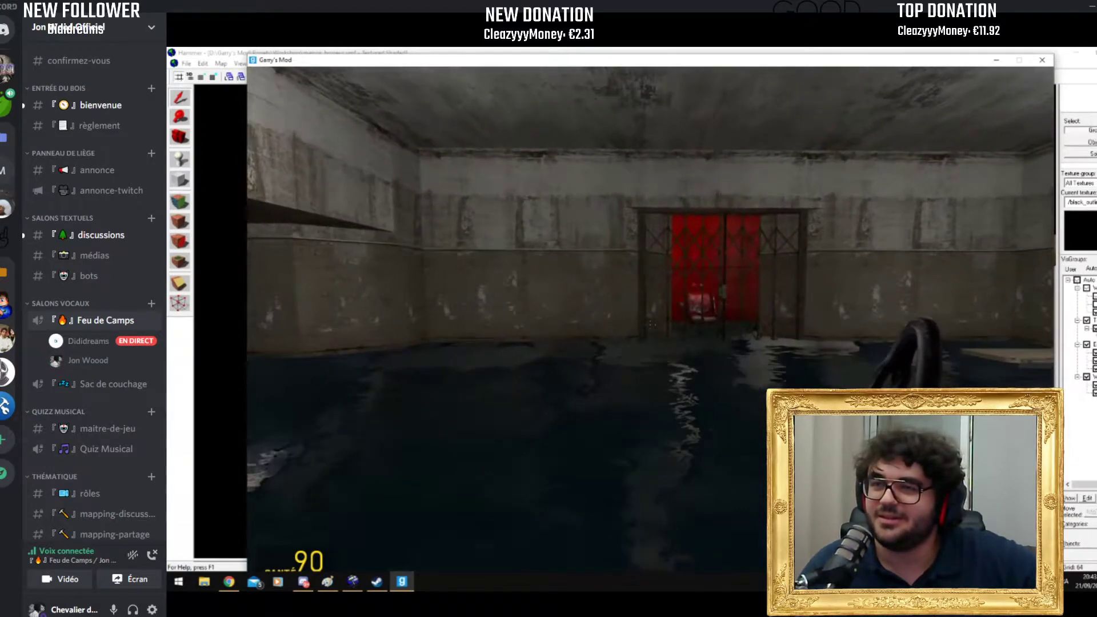
key("w")
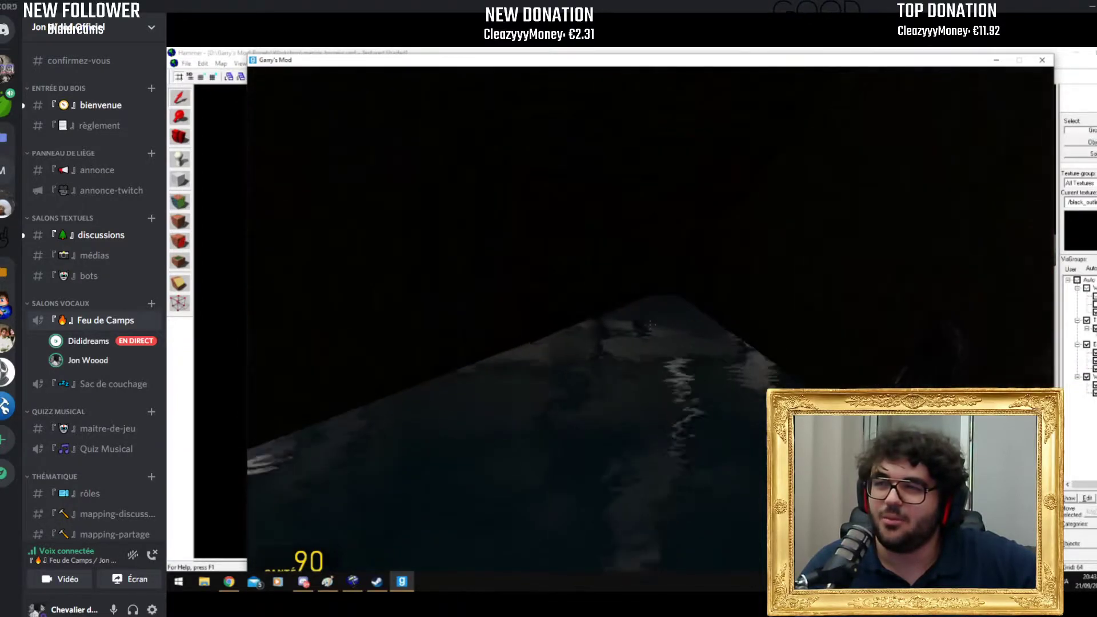
key("w")
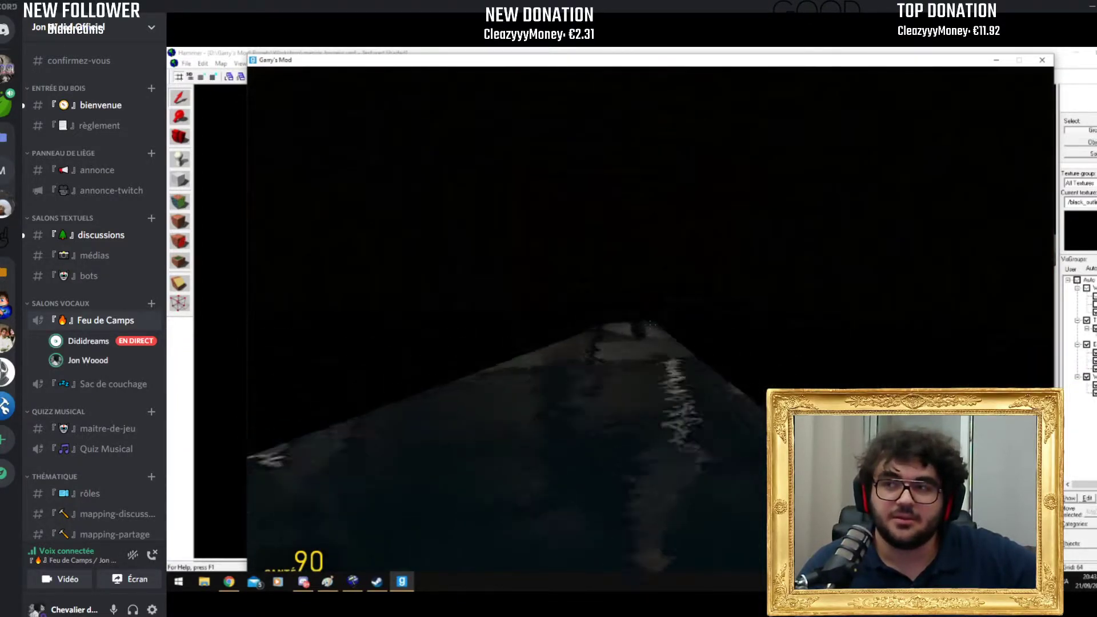
key("w")
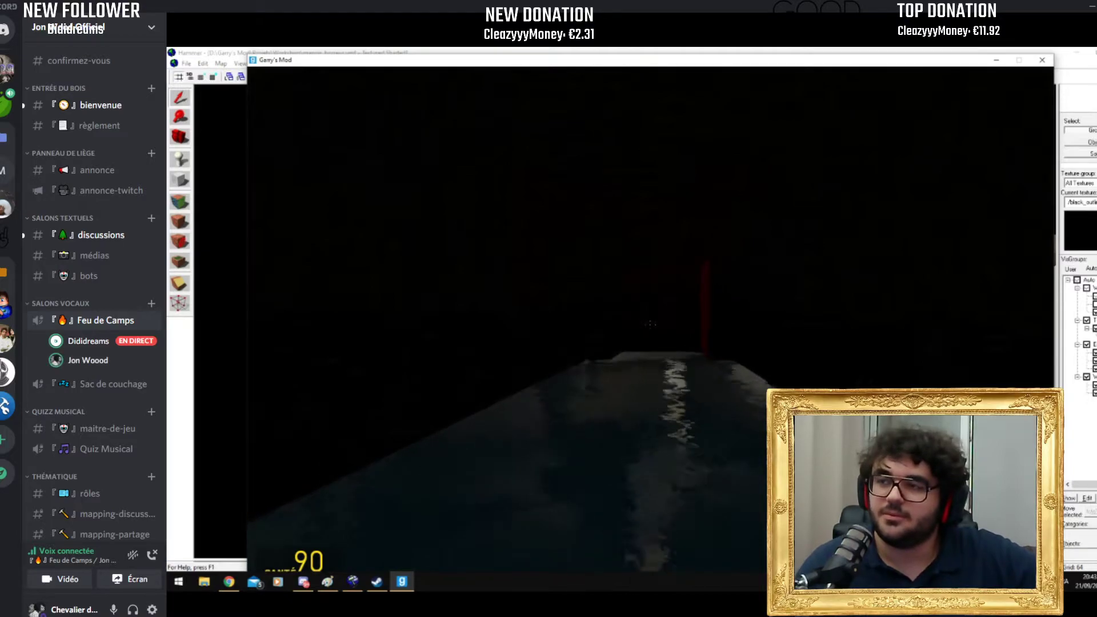
key("w")
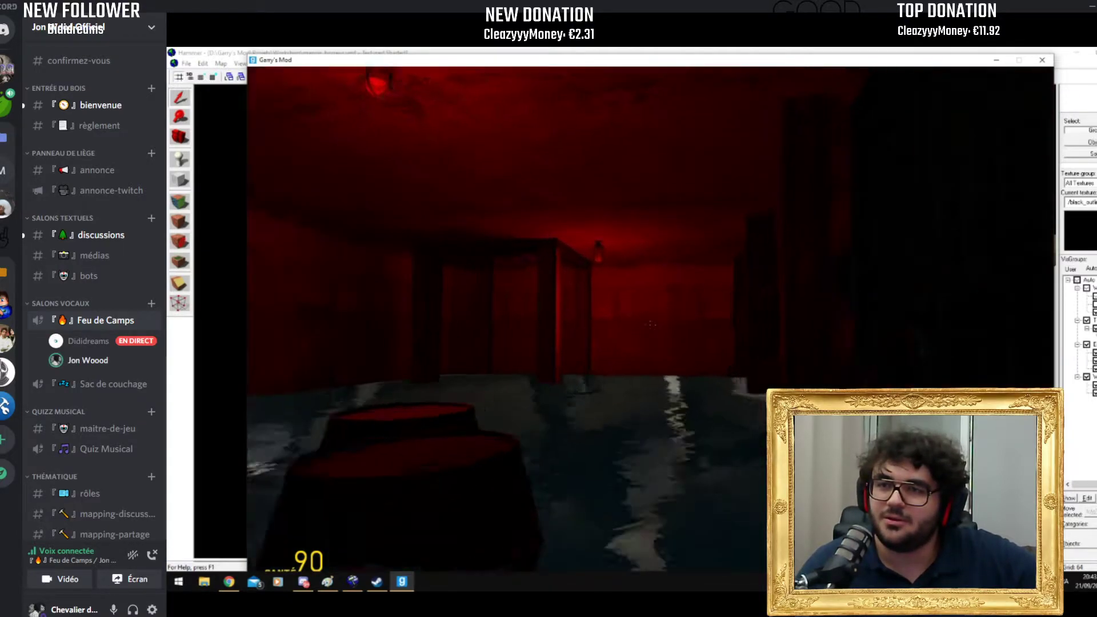
key("w")
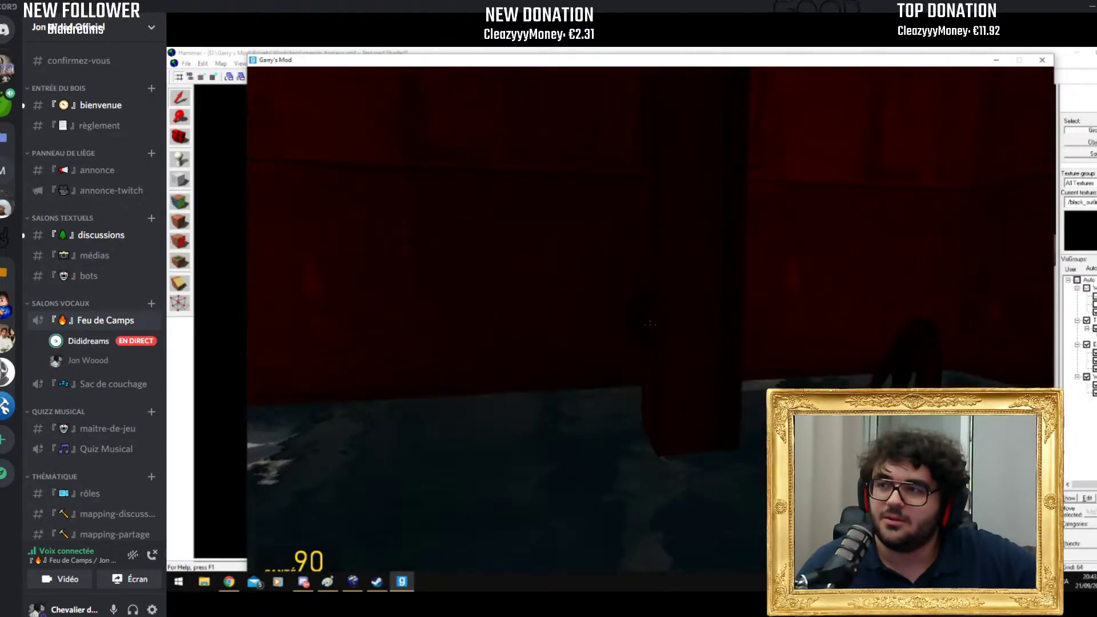
key("w")
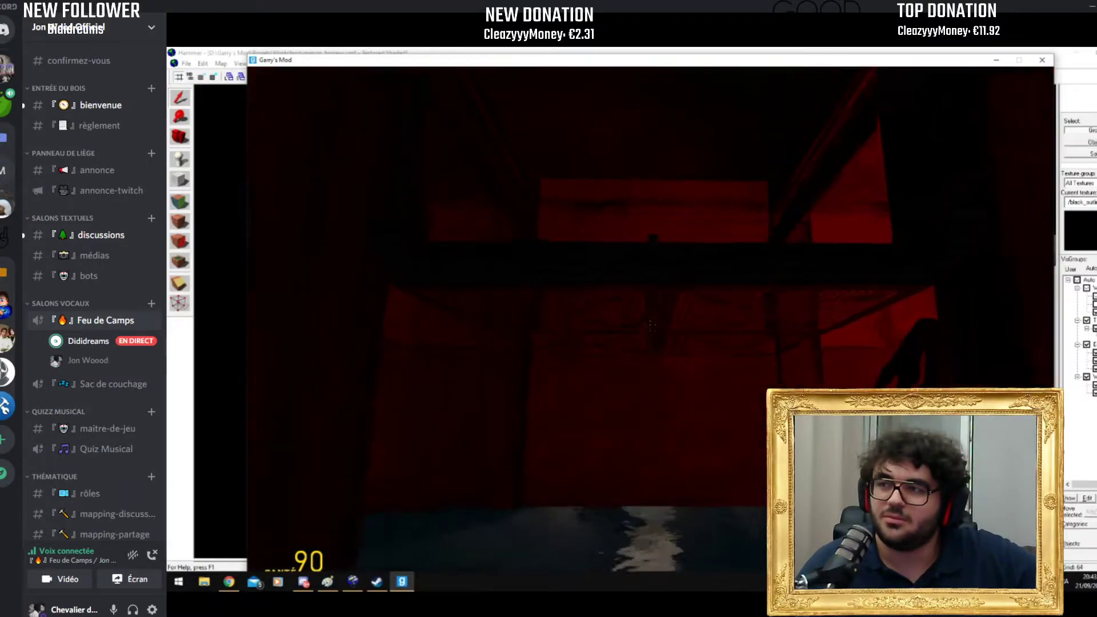
key("w")
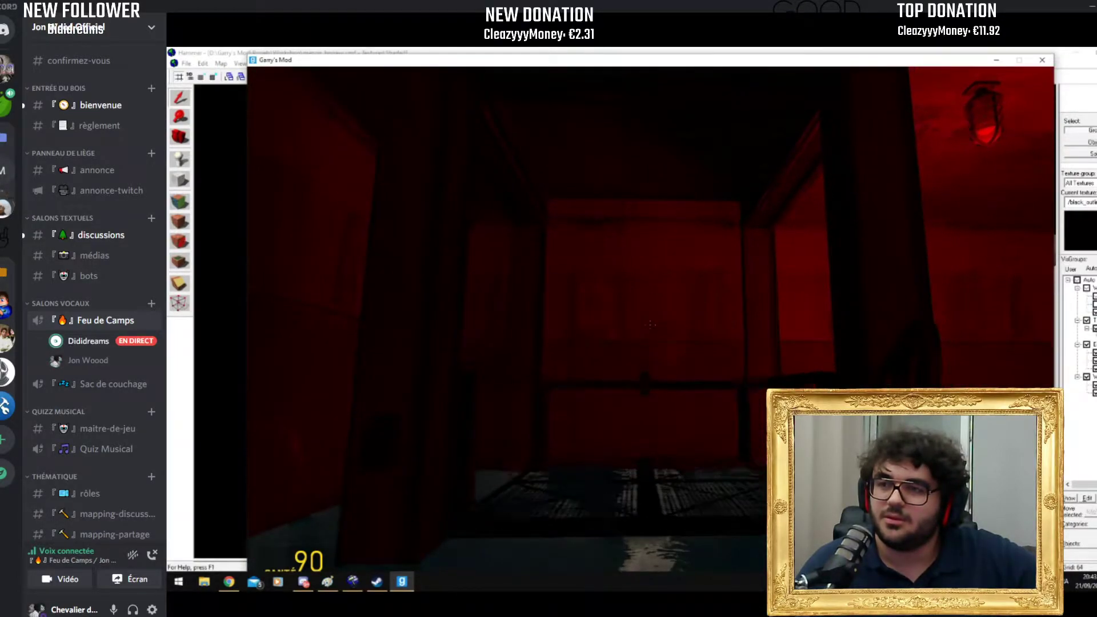
key("w")
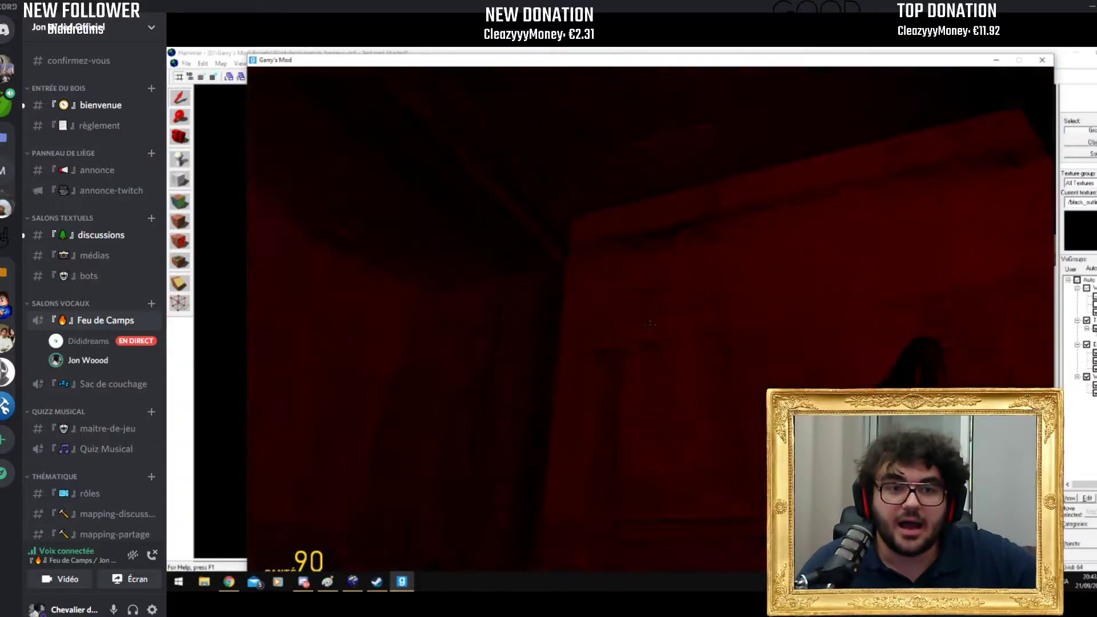
Step: Turn on the flashlight, walk along the benches to the grey double door, and pause the game
key("f")
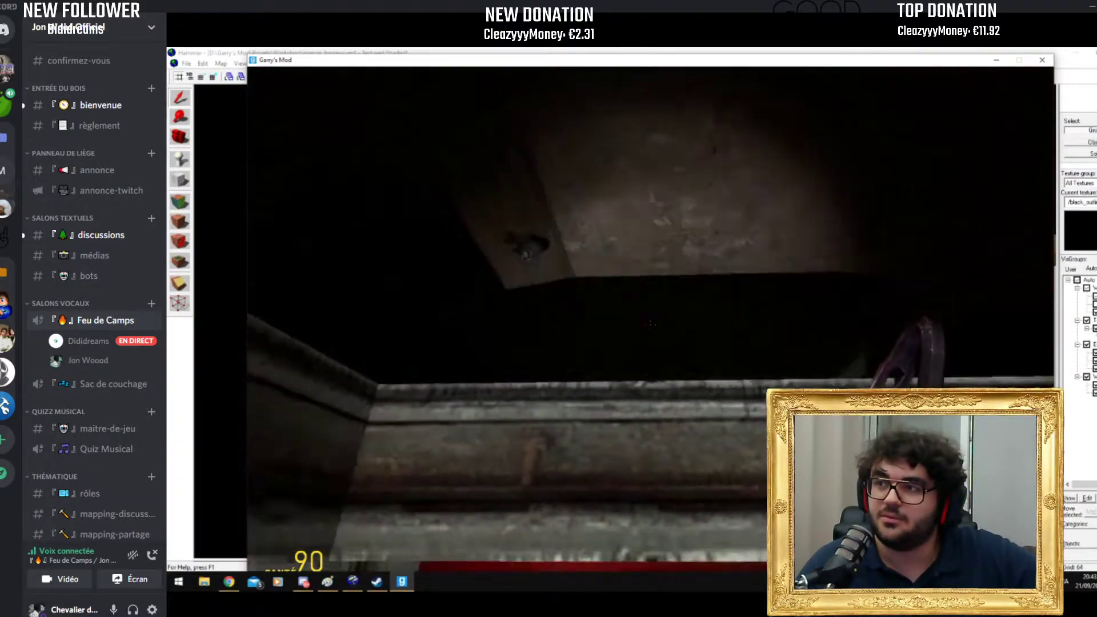
key("w")
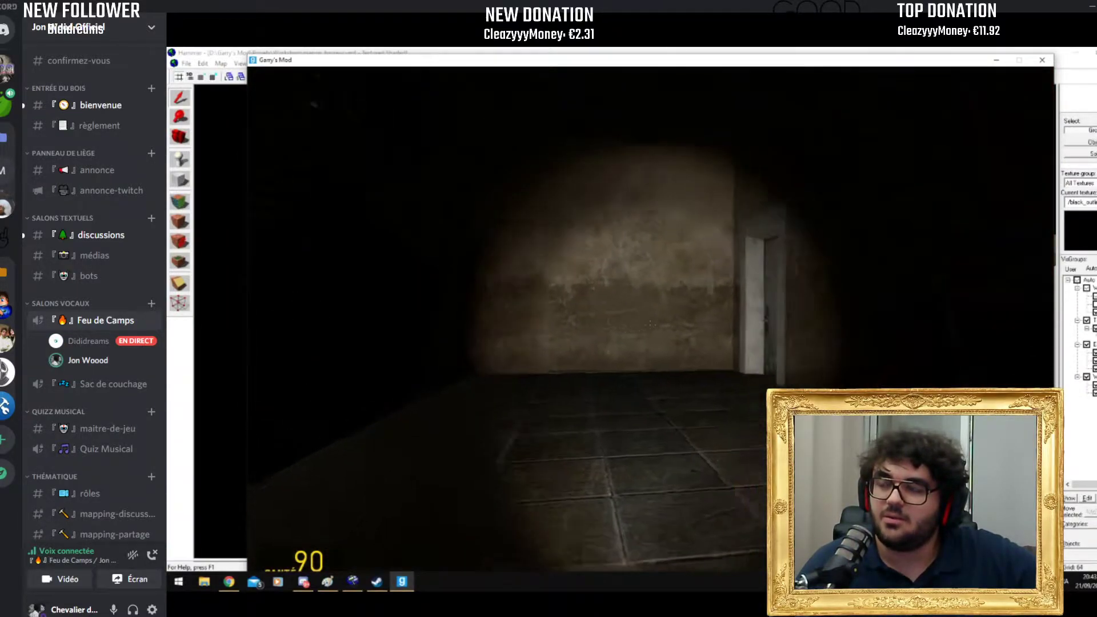
key("w")
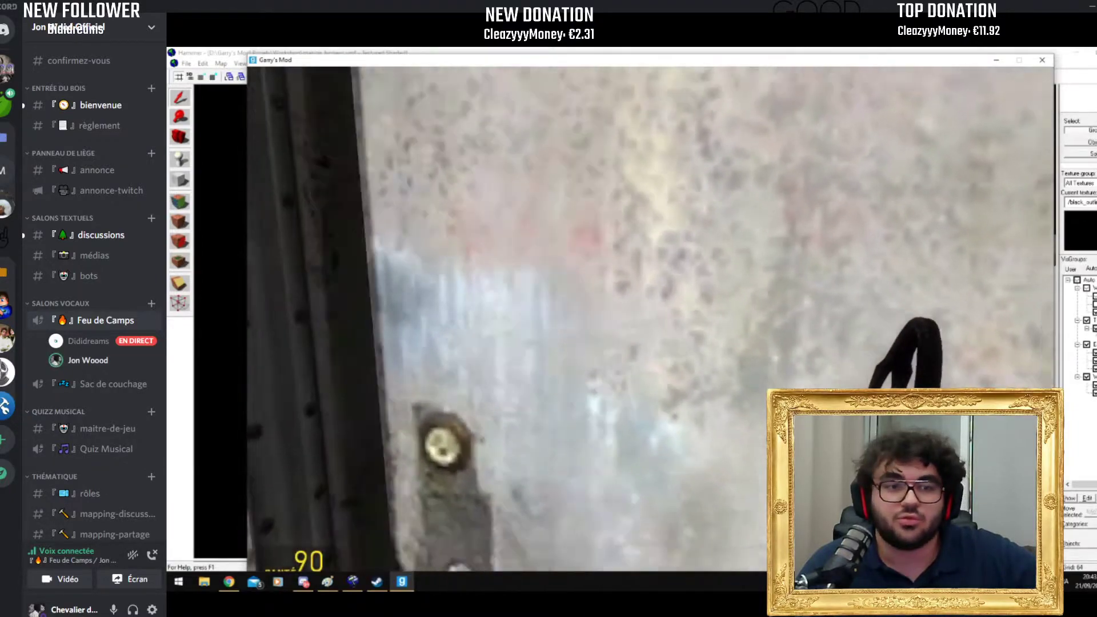
key("w")
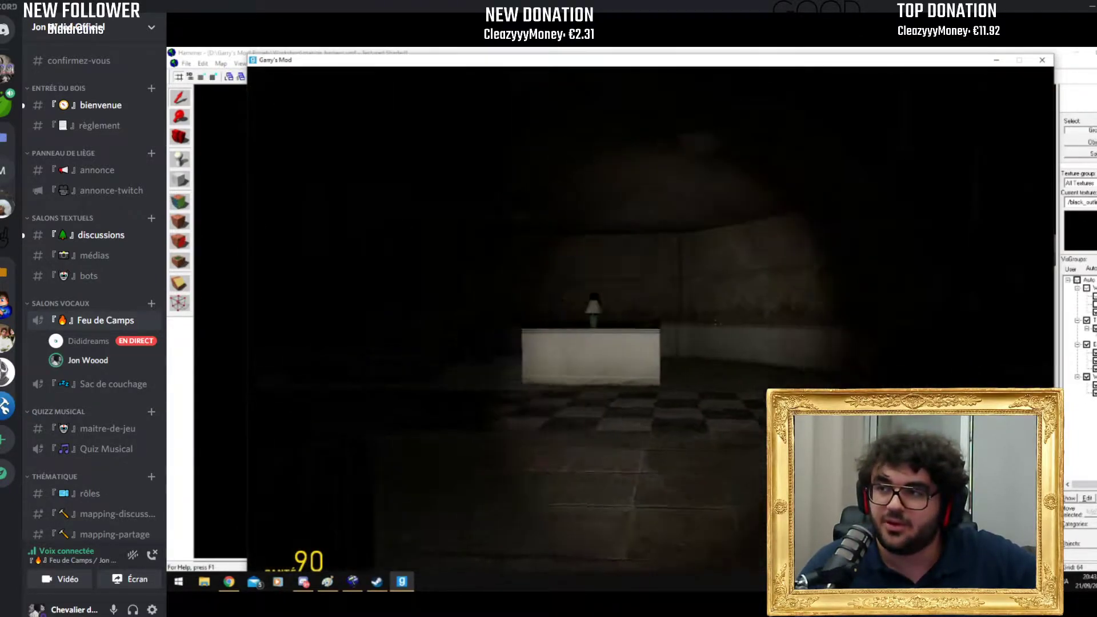
key("w")
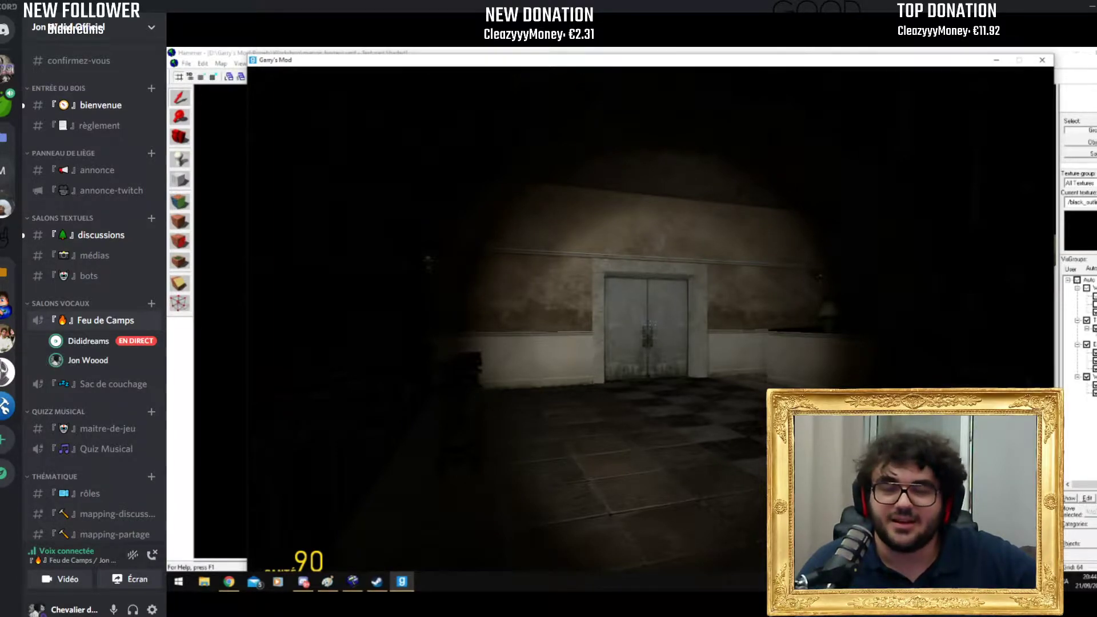
key("Escape")
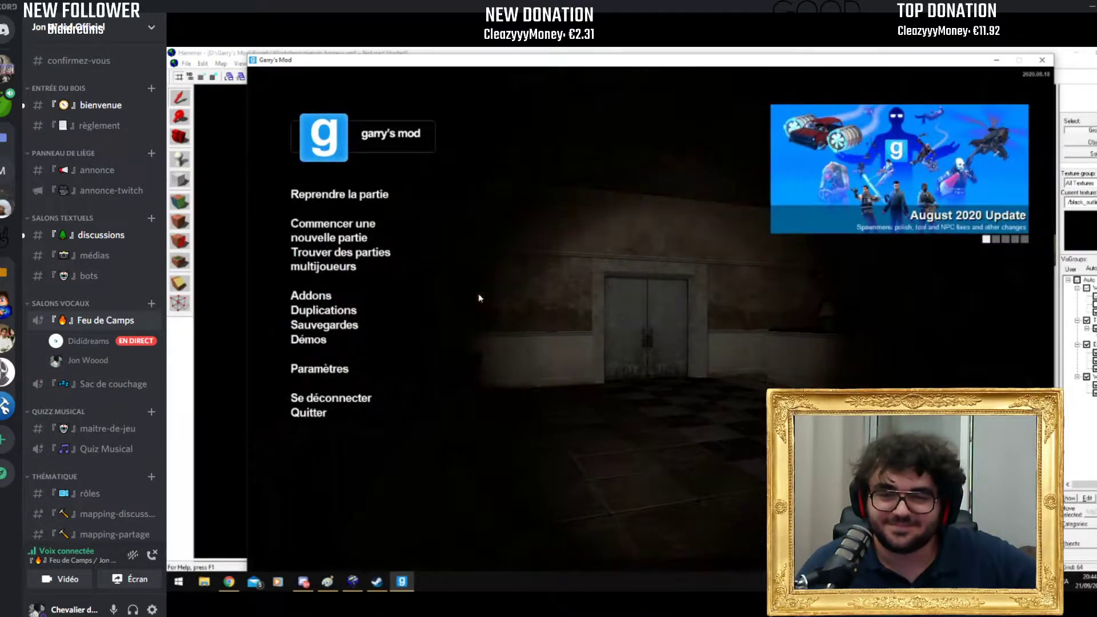
Step: Start loading rp_tamewater_v3 from the Roleplay maps, then switch back to Hammer
left_click(362, 230)
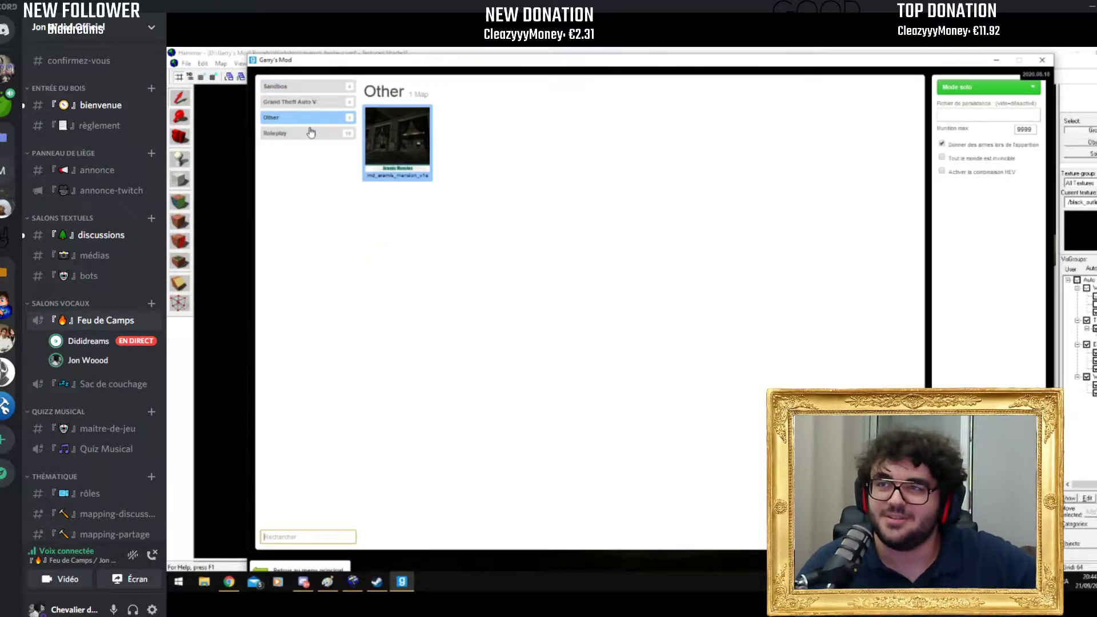
left_click(312, 101)
left_click(321, 86)
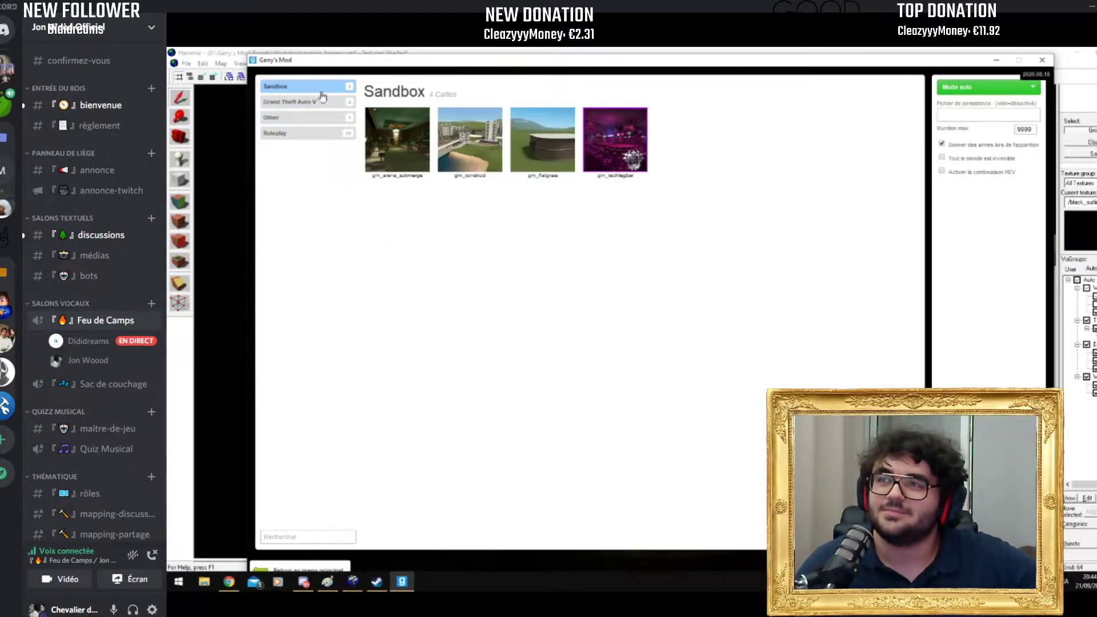
left_click(338, 136)
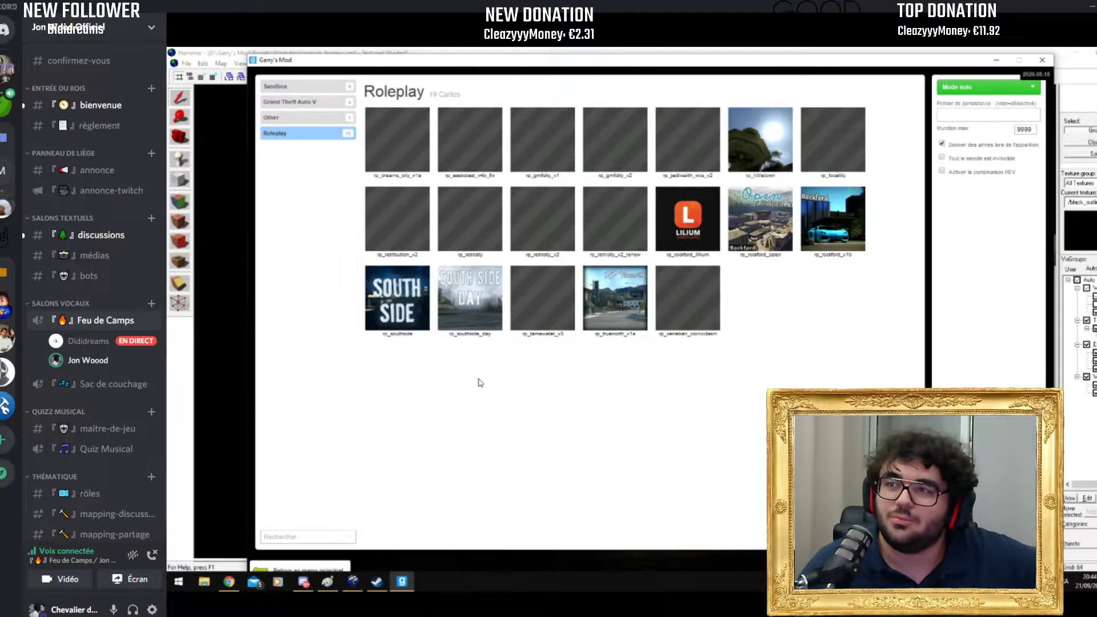
double_click(548, 309)
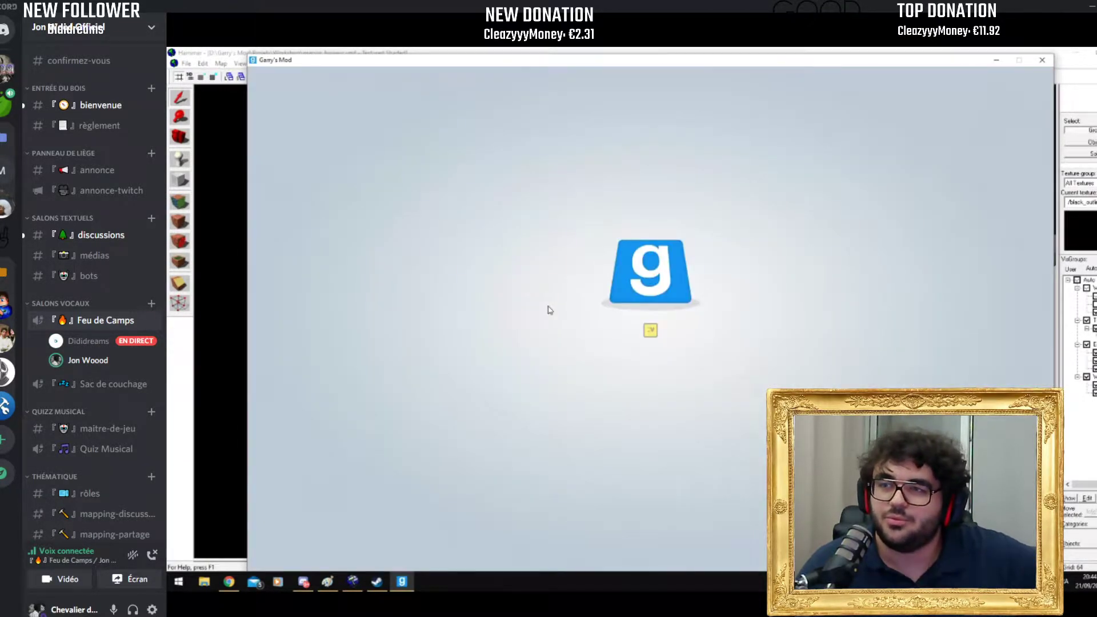
left_click(352, 581)
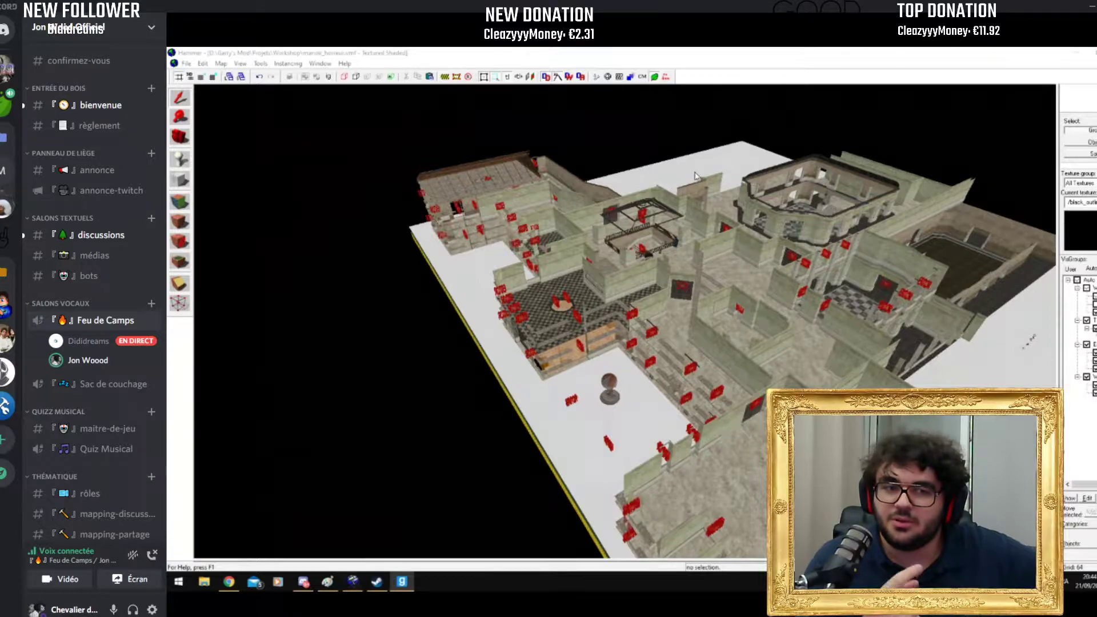
Step: Close manoir_horreur and the mansion map, answering Non to both save prompts
left_click(669, 351)
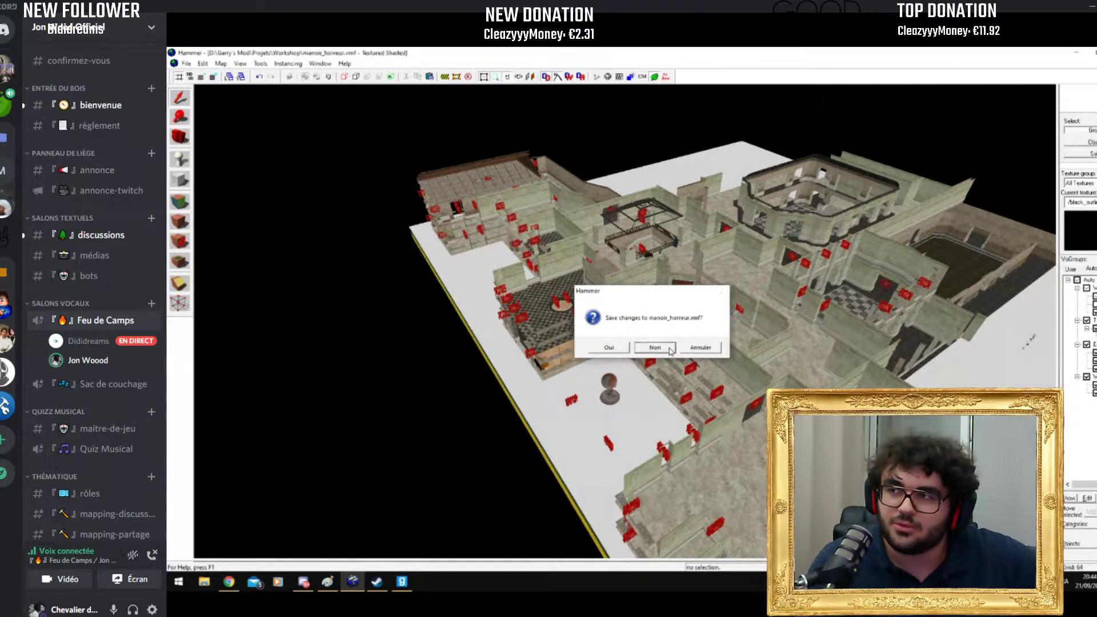
left_click(655, 348)
key("alt+F4")
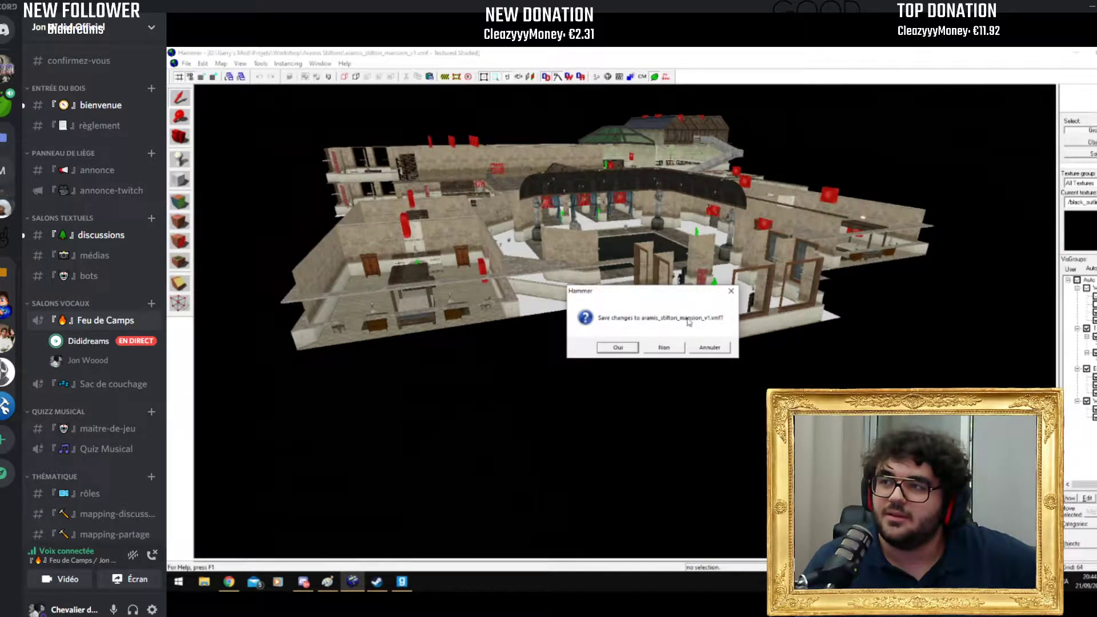
left_click(667, 345)
Step: Select the railing's bottom rail and pink panel, then hide and reshow a VisGroup
left_click(681, 317)
left_click(682, 288)
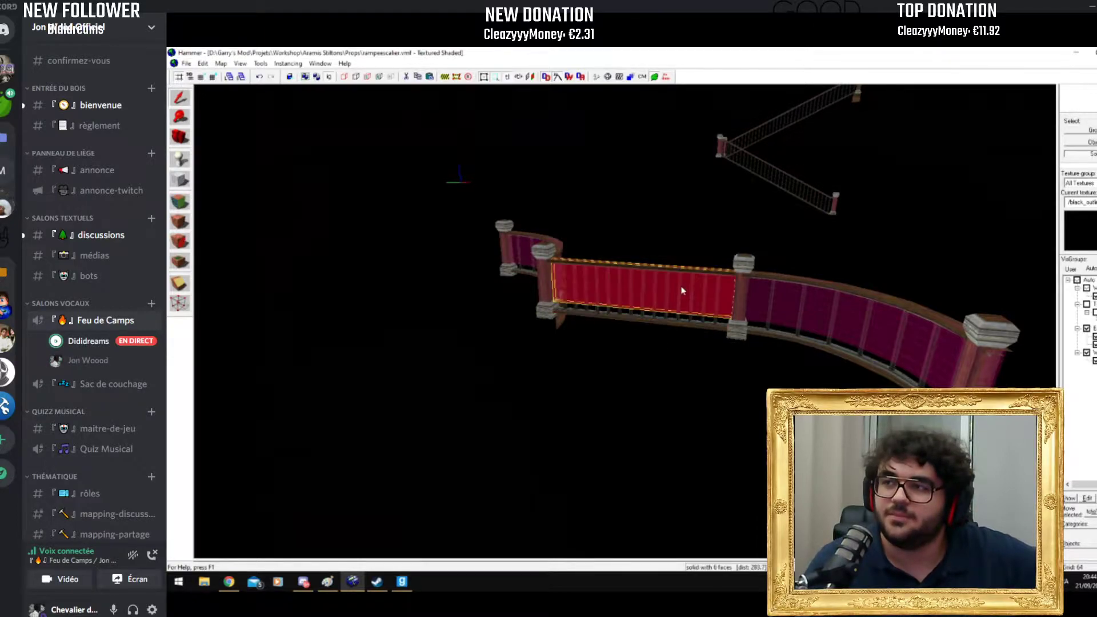
key("z")
key("w")
key("z")
key("z")
key("w")
key("z")
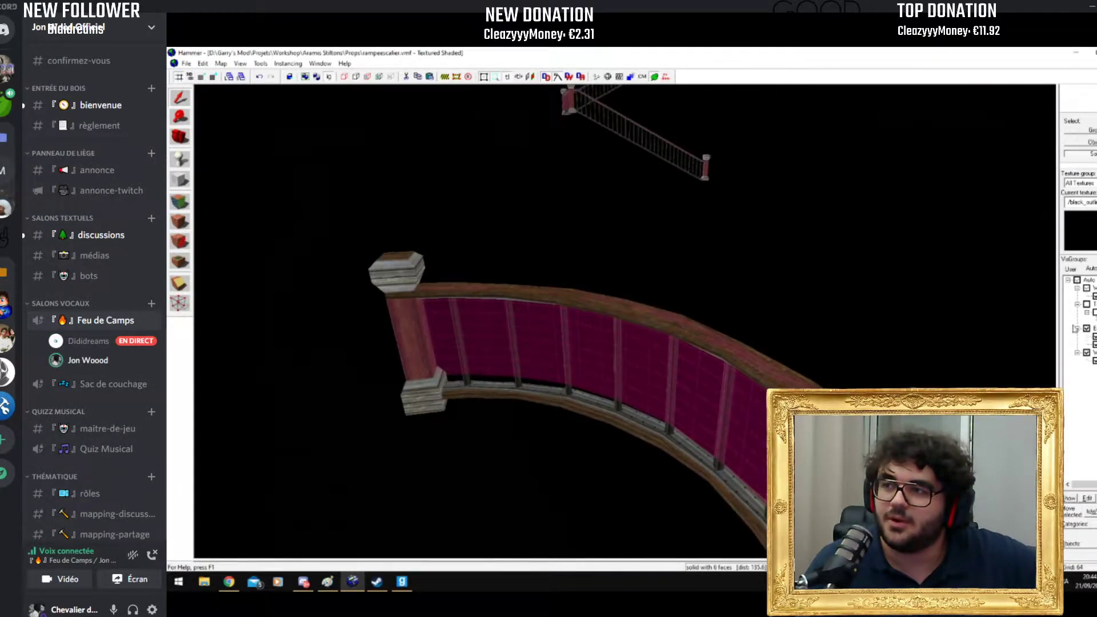
left_click(1095, 338)
left_click(1095, 338)
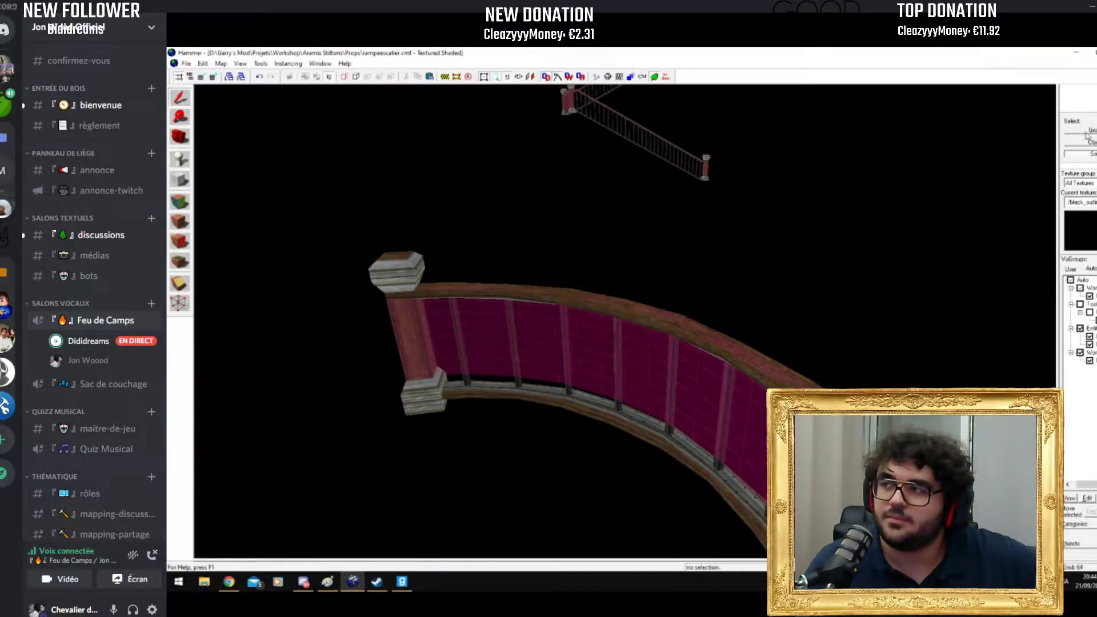
Step: Select the railing's collision brush, then the balcon_left_01 railing model
left_click(767, 374)
scroll(769, 375, "down", 2)
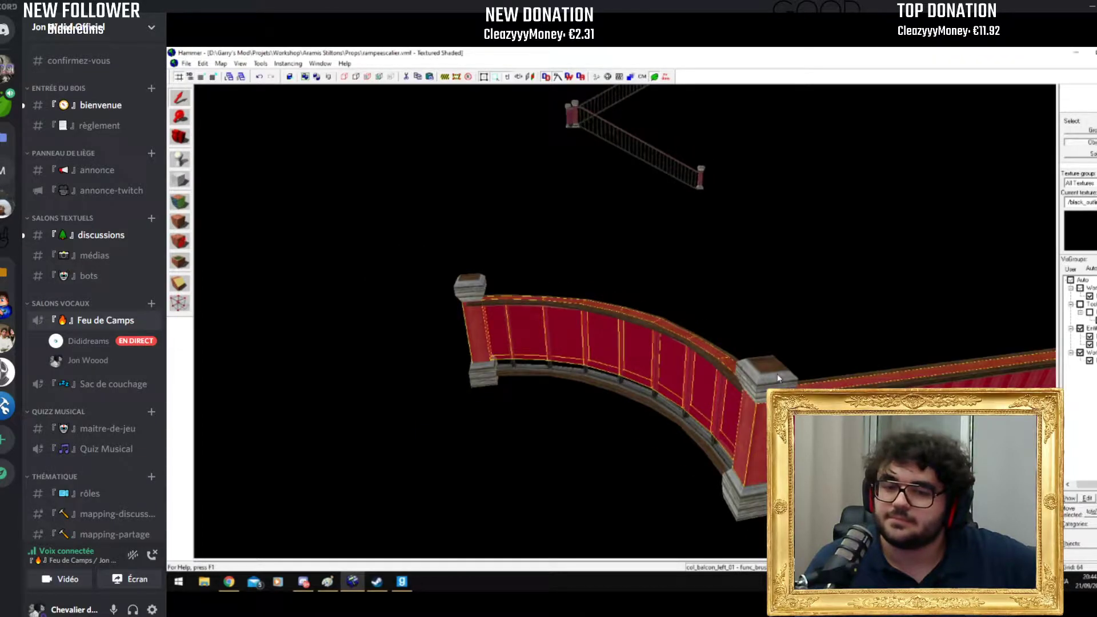
key("h")
key("z")
key("z")
left_click(611, 335)
scroll(611, 335, "down", 2)
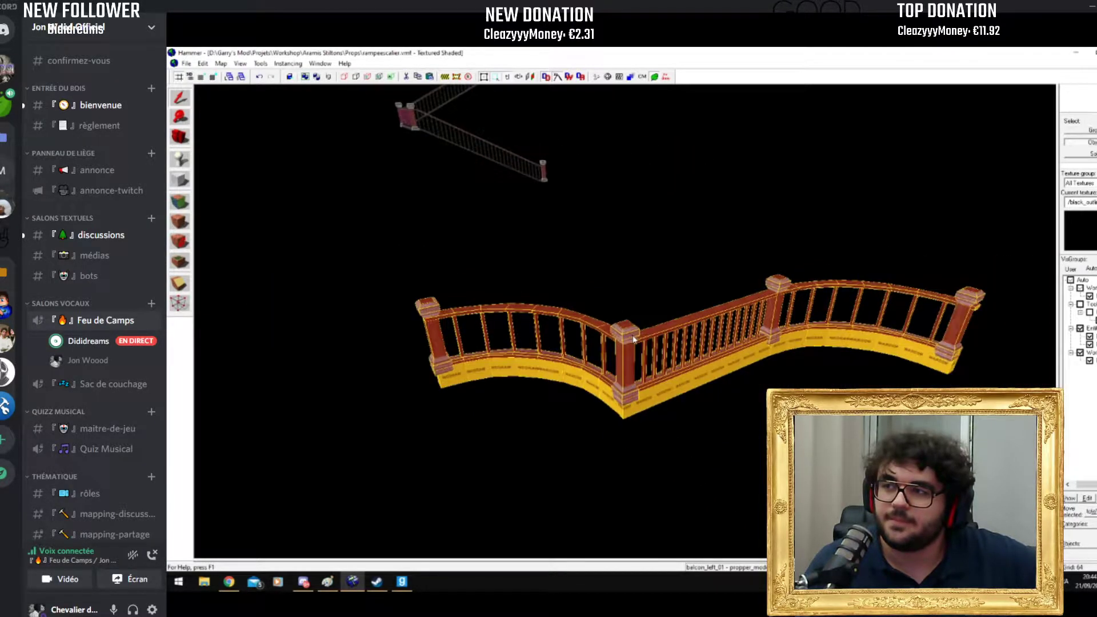
left_click(674, 290)
left_click(629, 327)
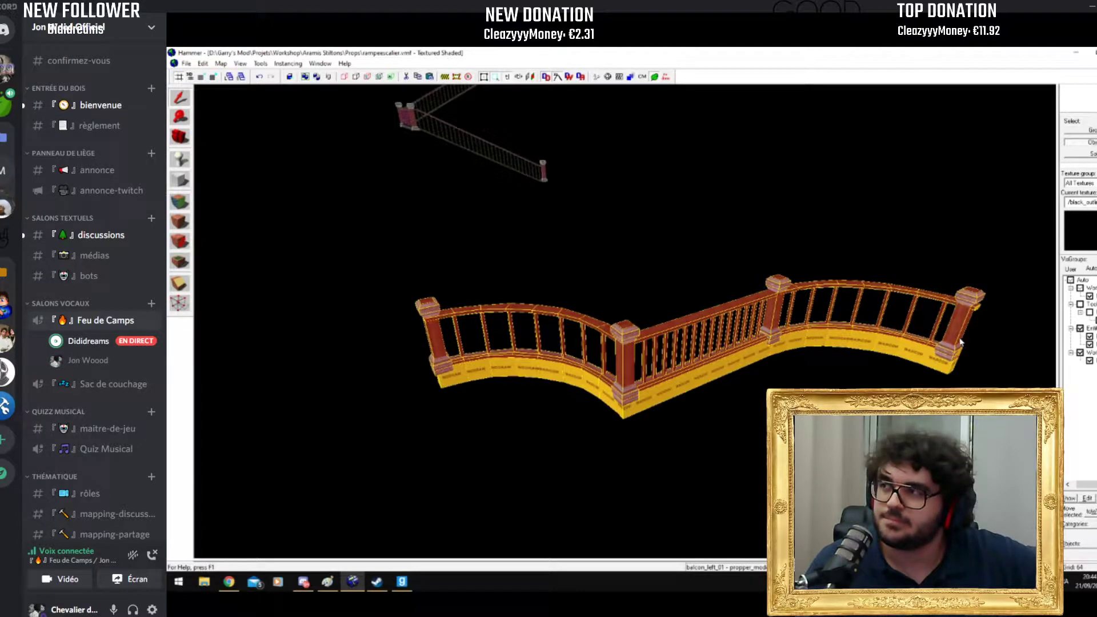
scroll(642, 328, "up", 5)
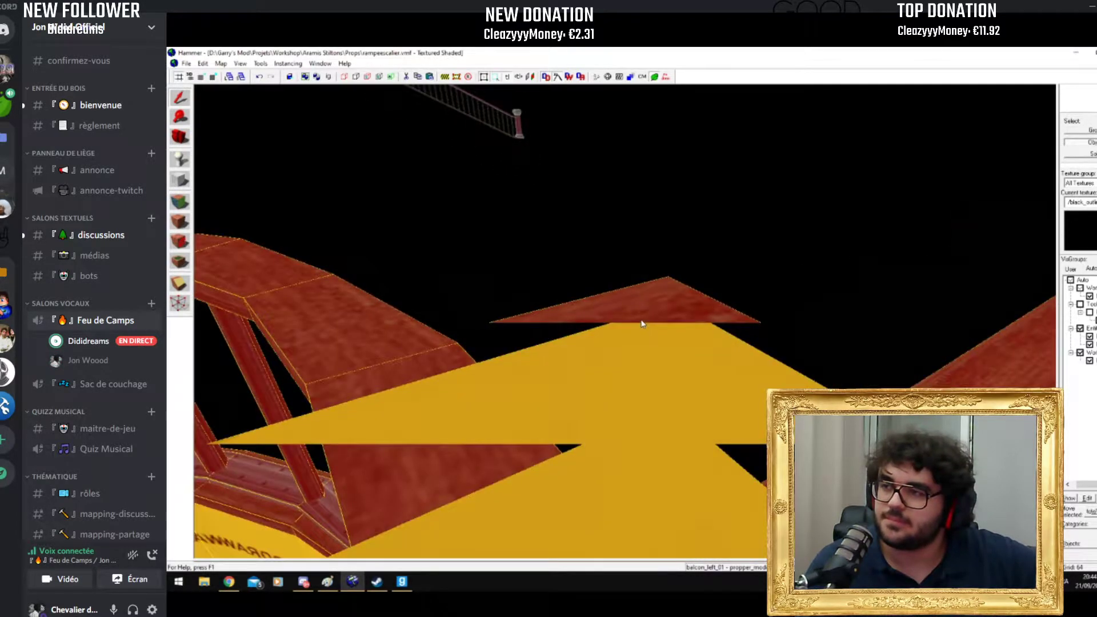
scroll(641, 323, "down", 5)
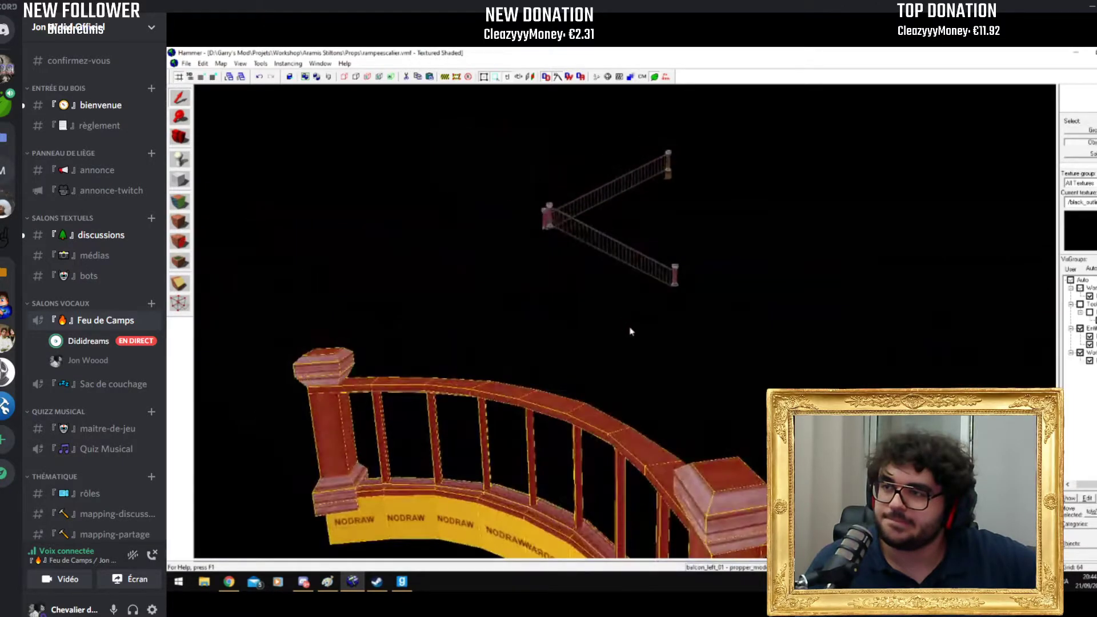
scroll(631, 331, "up", 5)
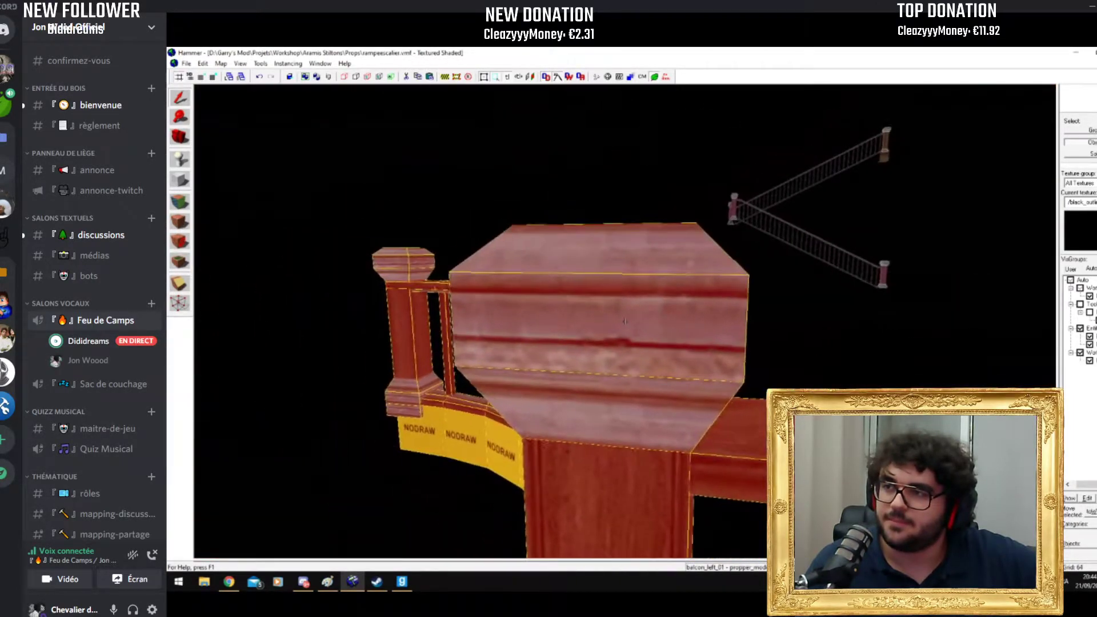
key("z")
Step: In Solids mode, restore the four-view layout and box-select the top and lower post-cap solids
left_click(1091, 153)
left_click(653, 313)
key("shift+z")
key("ctrl+e")
scroll(840, 439, "up", 7, "ctrl")
scroll(839, 199, "up", 10)
left_click_drag(750, 360, 908, 402)
left_click(727, 482)
left_click_drag(767, 475, 924, 512)
left_click(534, 205)
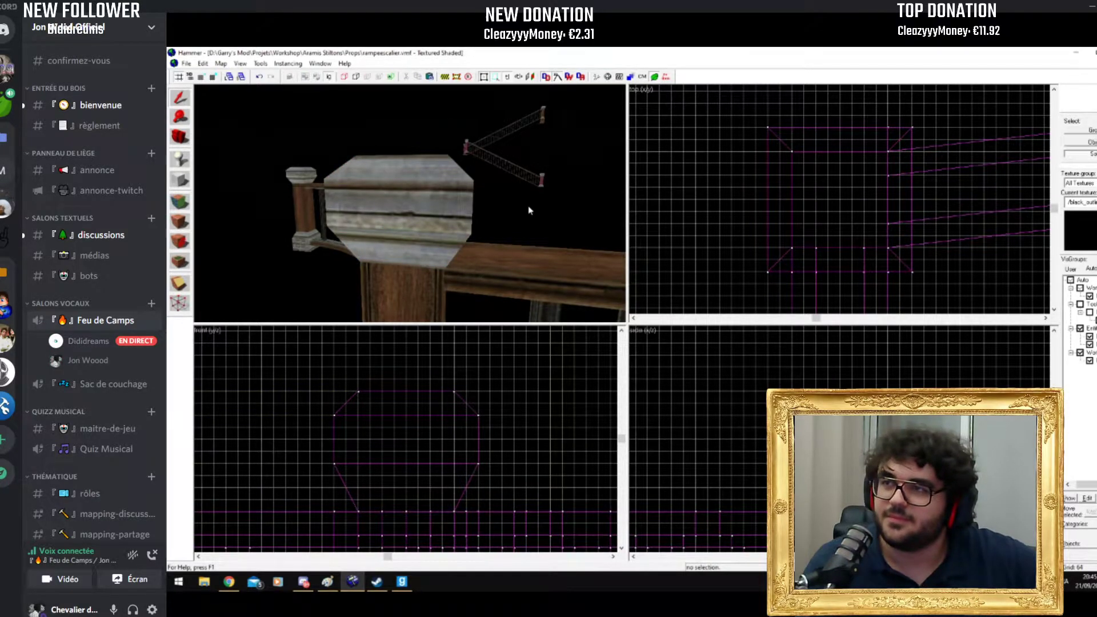
Step: Select the left post cap, maximize the 3D view, and add a second railing object
scroll(528, 210, "down", 2)
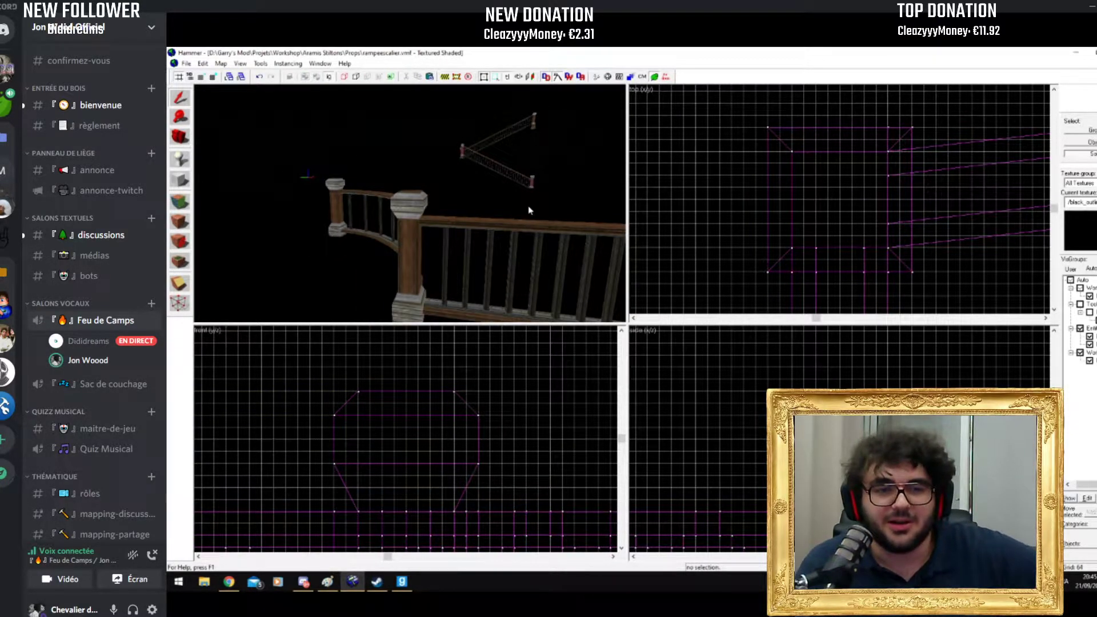
scroll(520, 208, "down", 5)
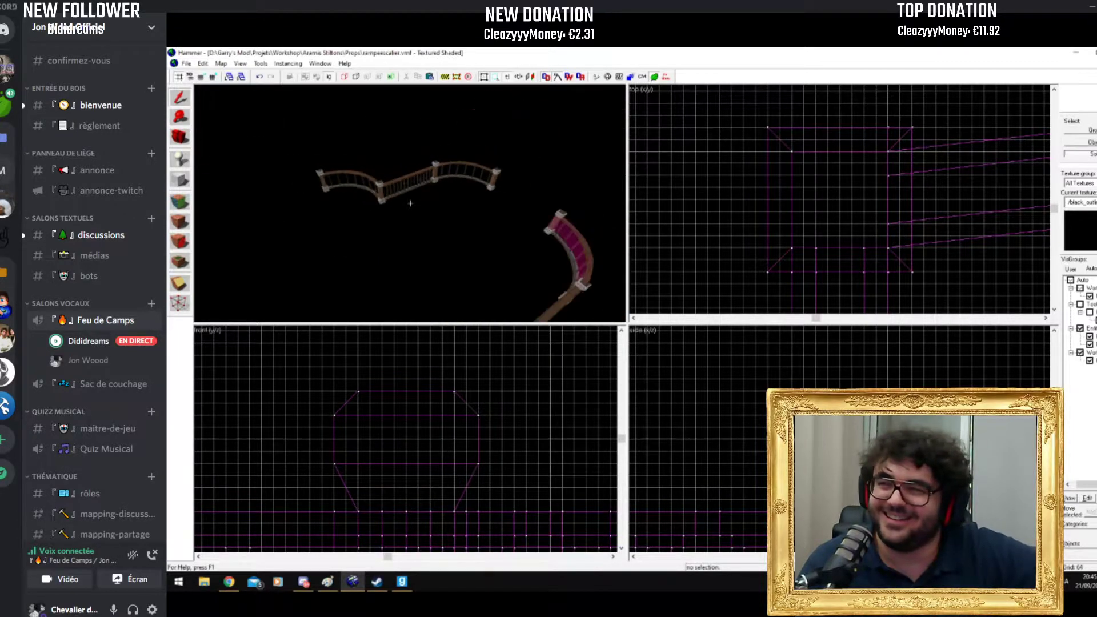
left_click(322, 175)
scroll(322, 174, "up", 2)
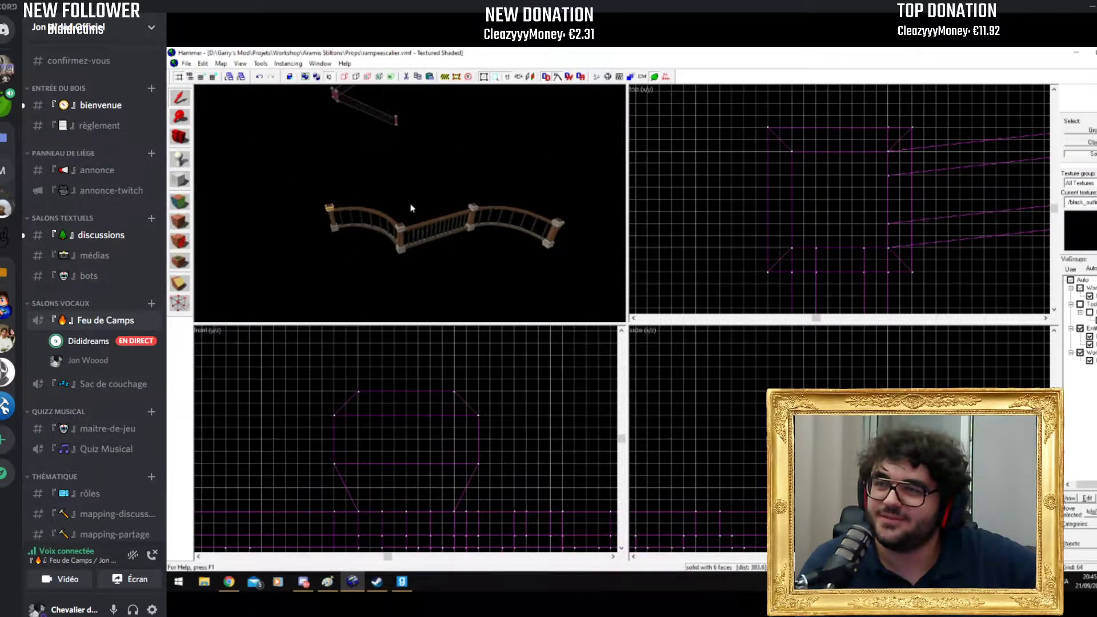
key("shift+z")
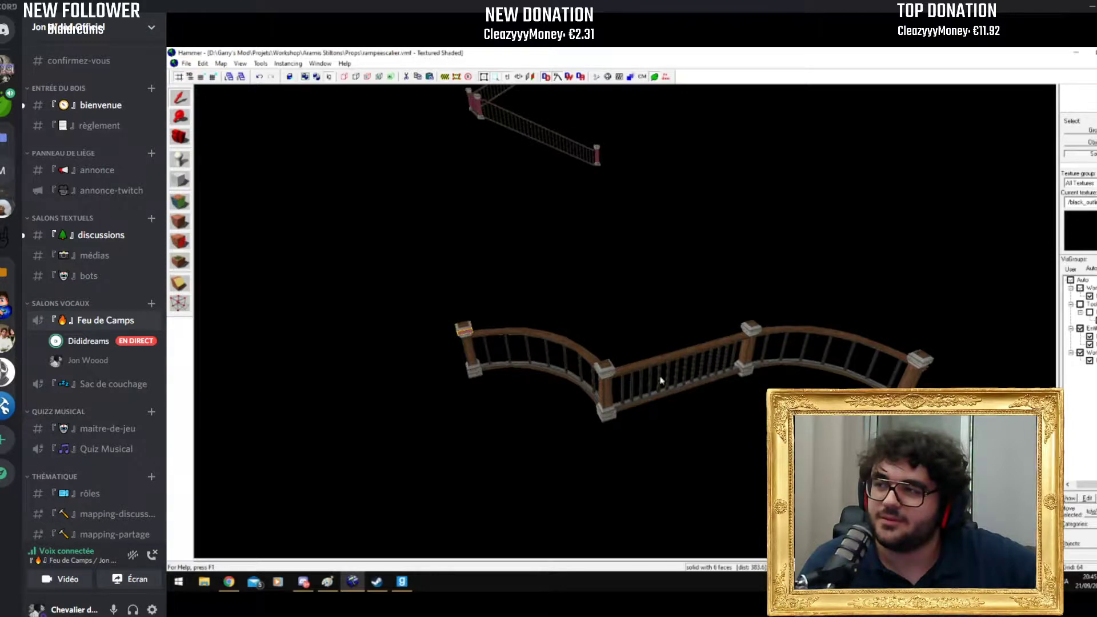
left_click(465, 336, "ctrl")
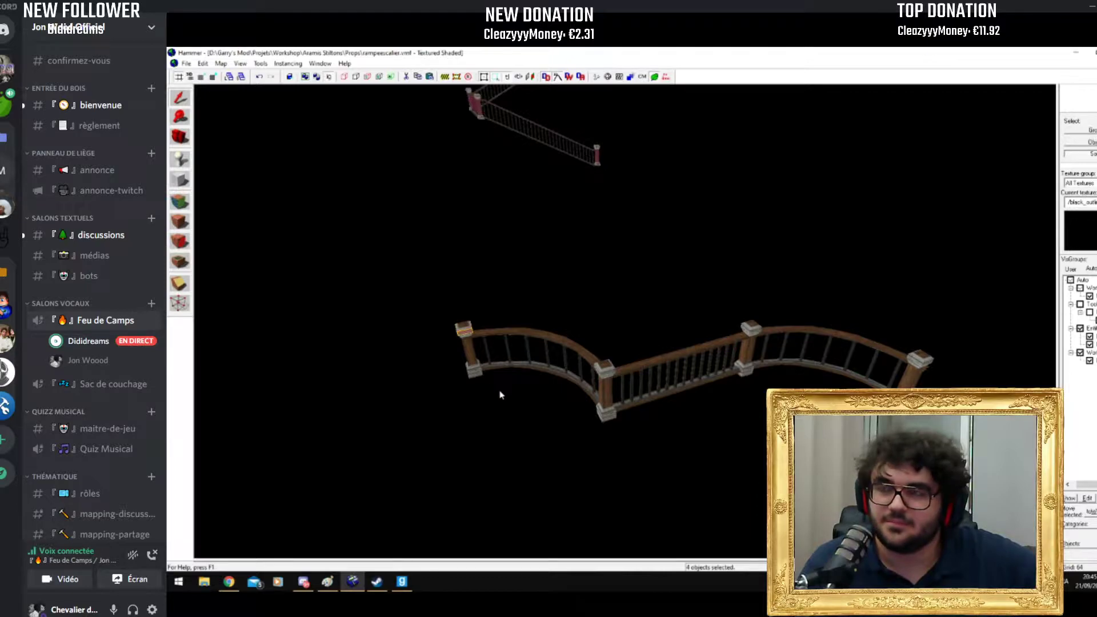
Step: In Objects mode, open the balcon_left_01 railing model's properties and move the window aside
left_click(1087, 145)
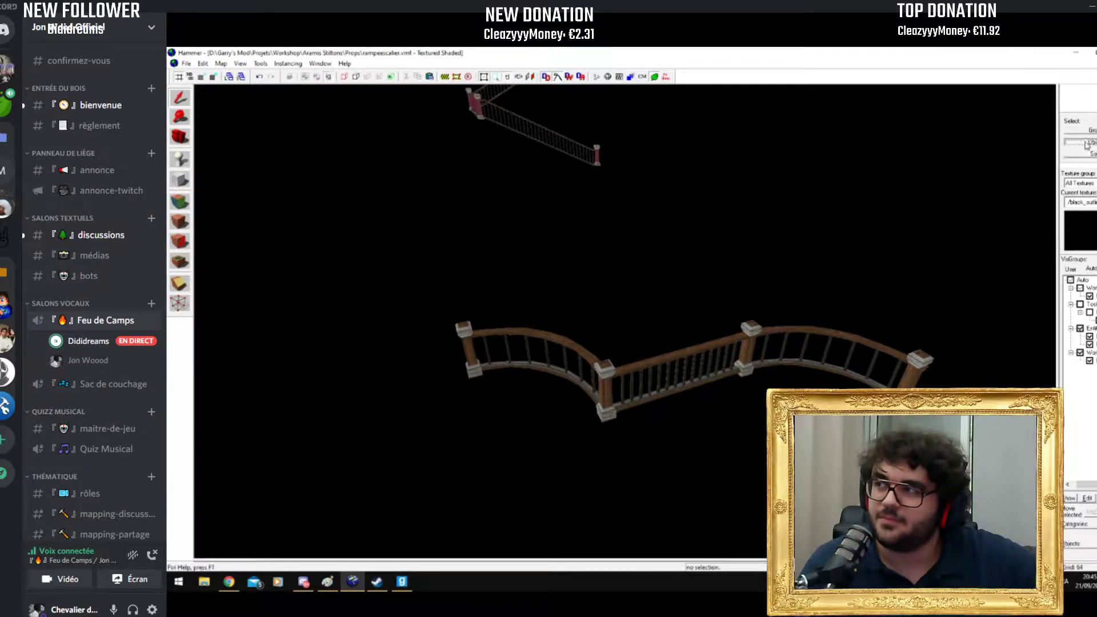
double_click(711, 346)
left_click_drag(667, 204, 392, 167)
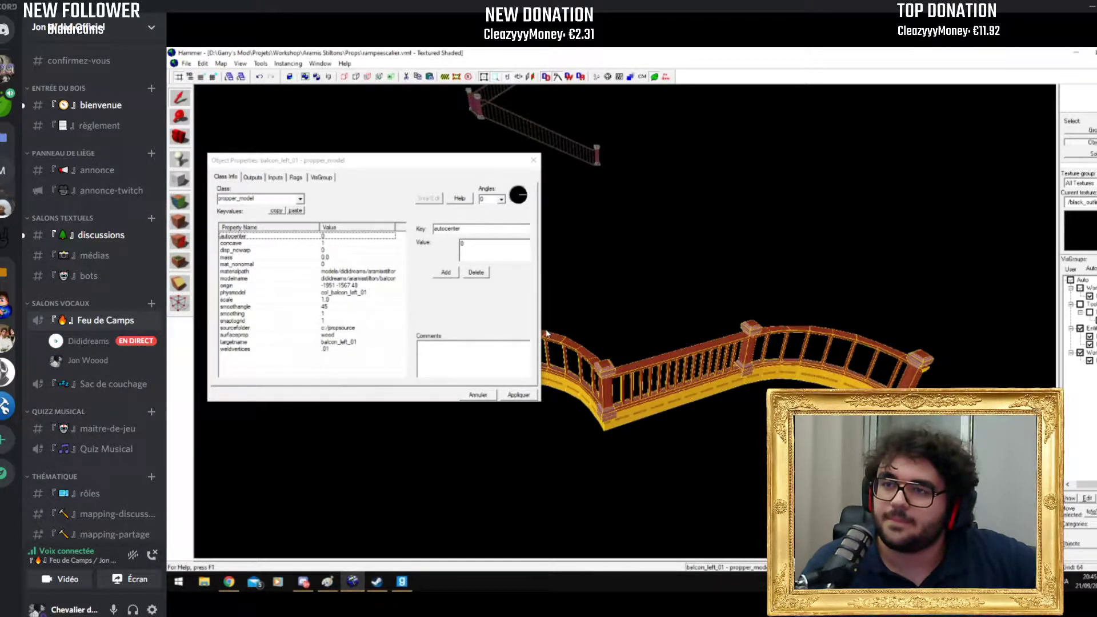
Step: Compare the col_balcon_left_01 collision brush with the balcon_left_01 model's targetname and physmodel keyvalues
left_click(354, 342)
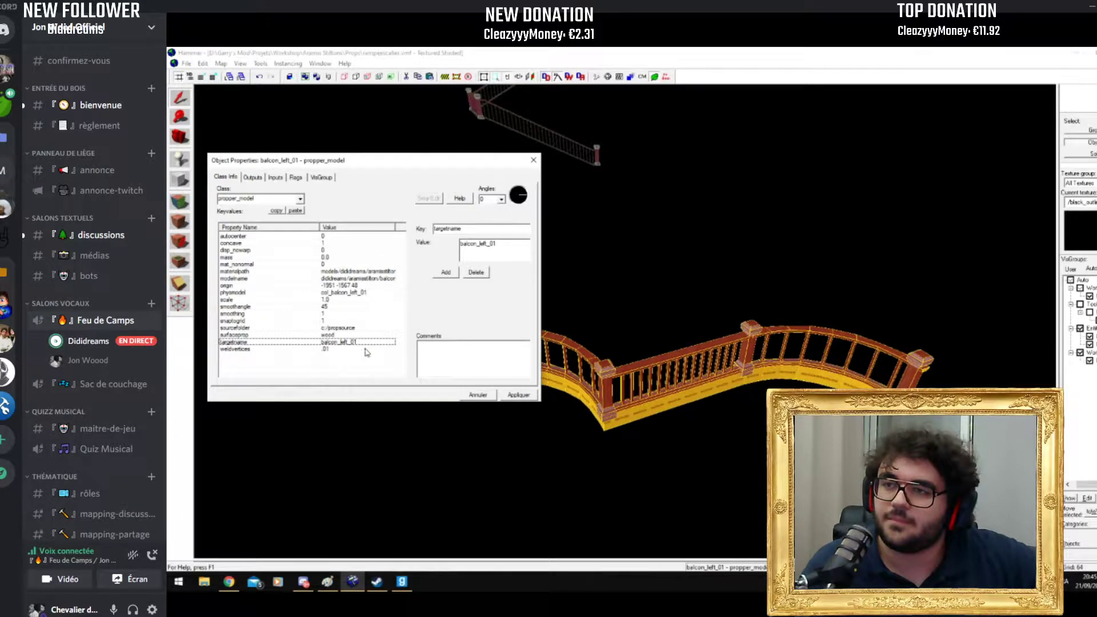
key("u")
left_click(809, 357)
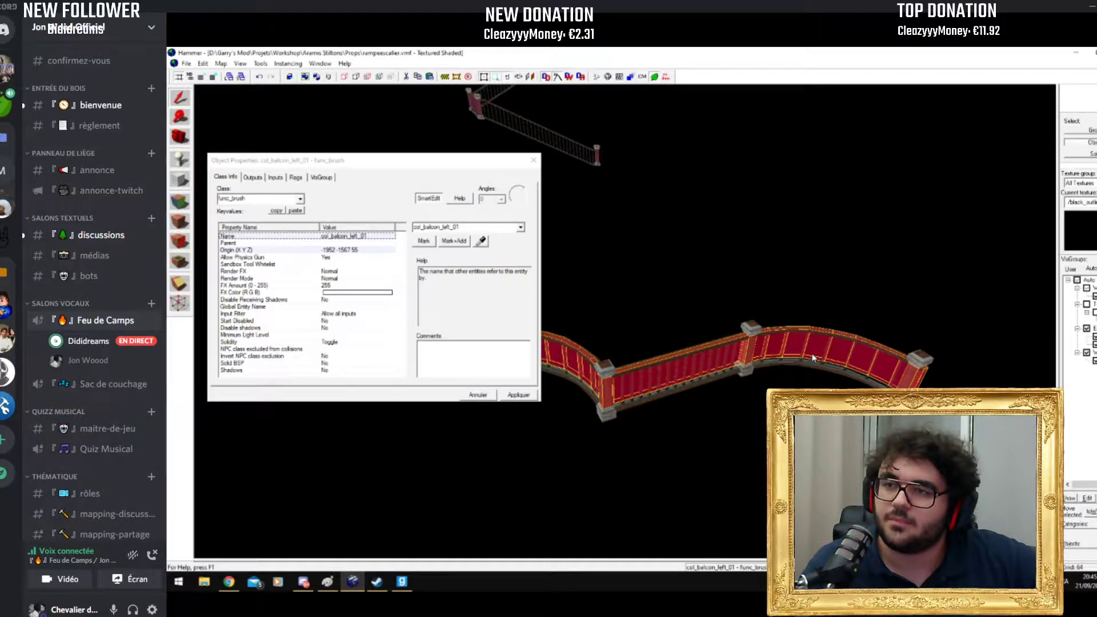
left_click(754, 327)
left_click(254, 294)
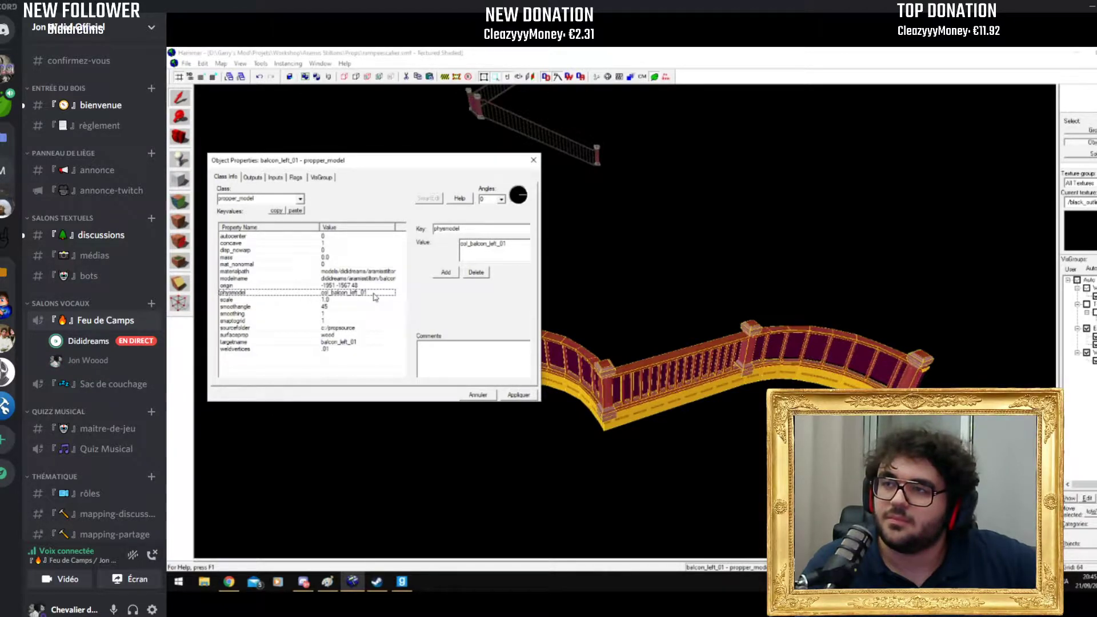
left_click(809, 354)
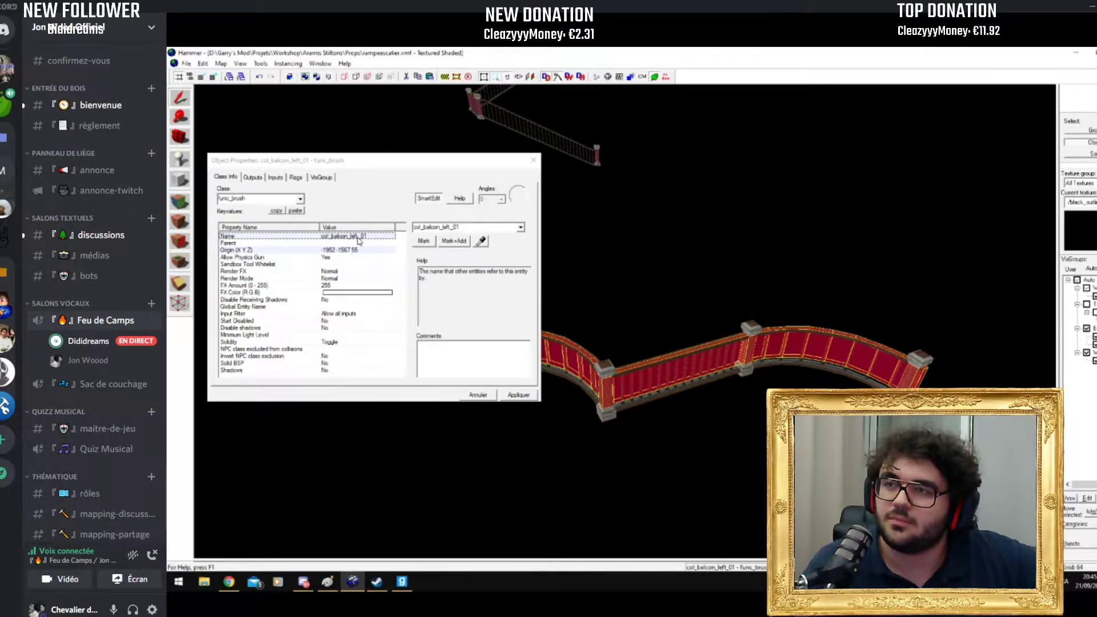
left_click(566, 342)
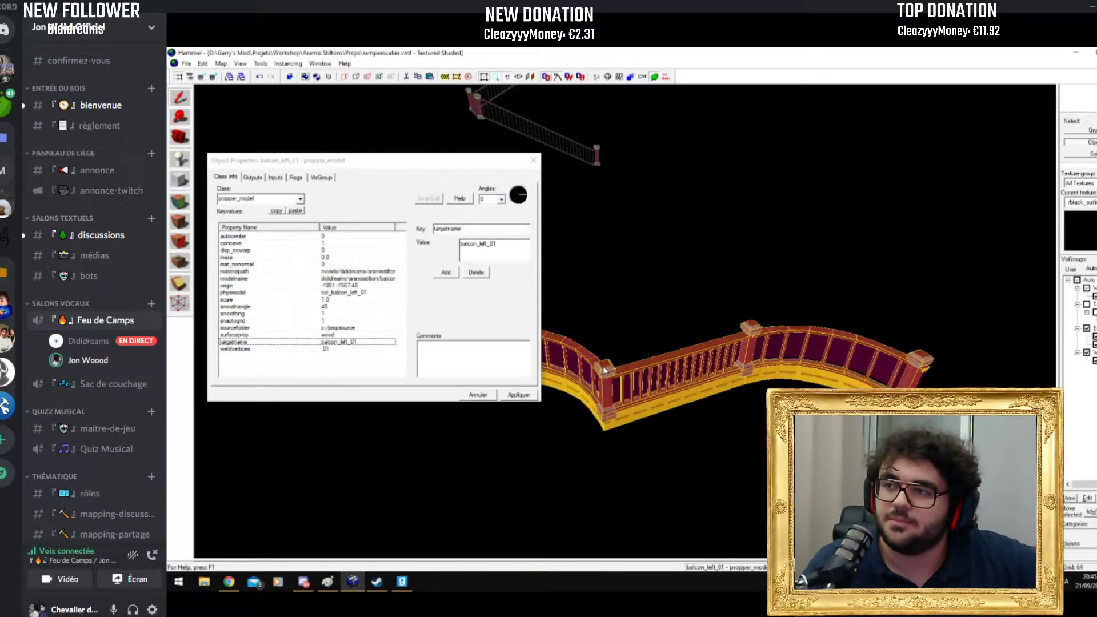
left_click(348, 293)
left_click(815, 355)
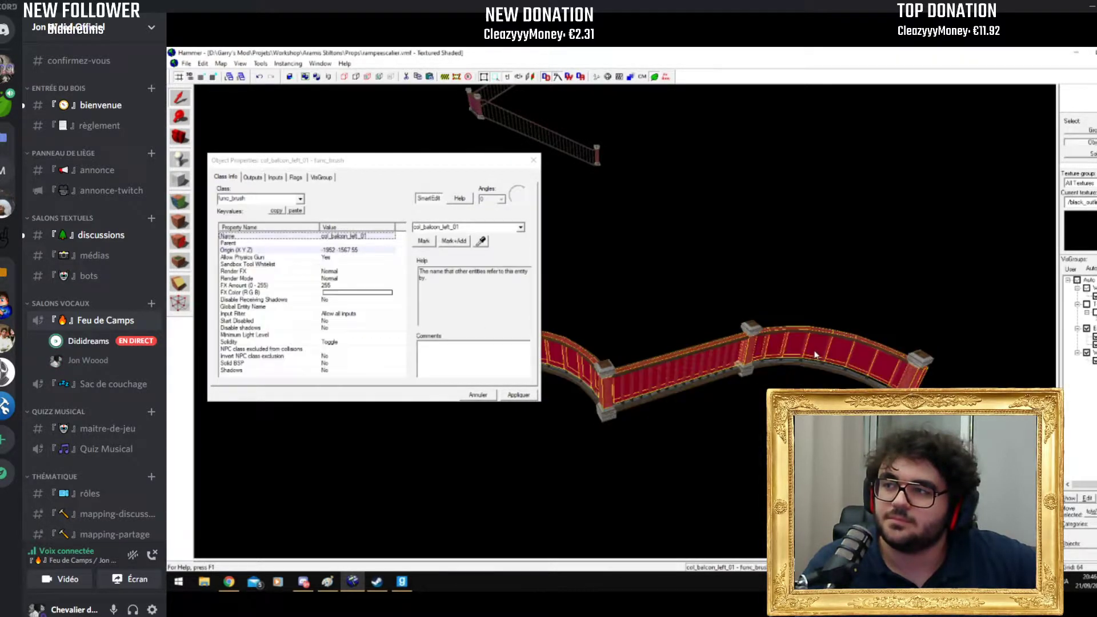
Step: Fly the 3D camera along both sides of the red railing to inspect it
key("z")
key("w")
key("z")
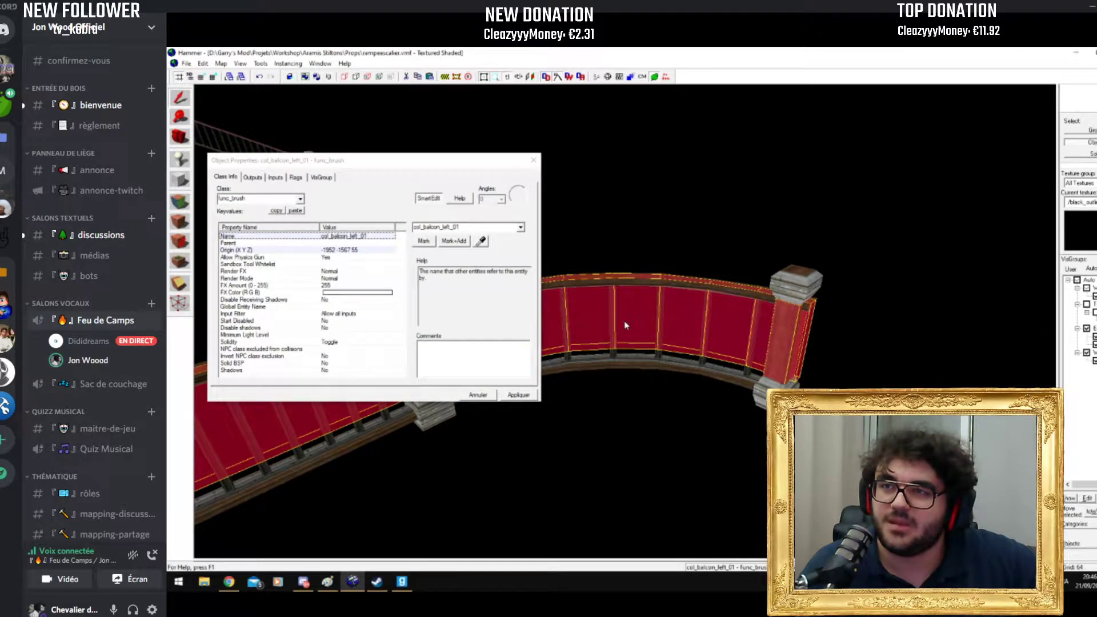
key("s")
key("z")
key("d")
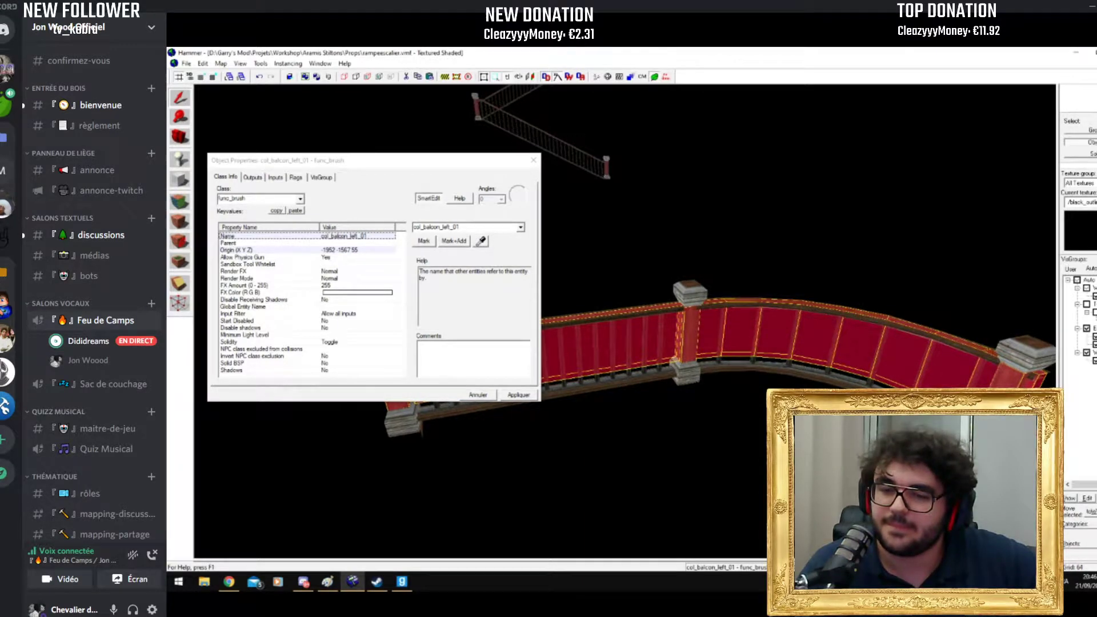
key("z")
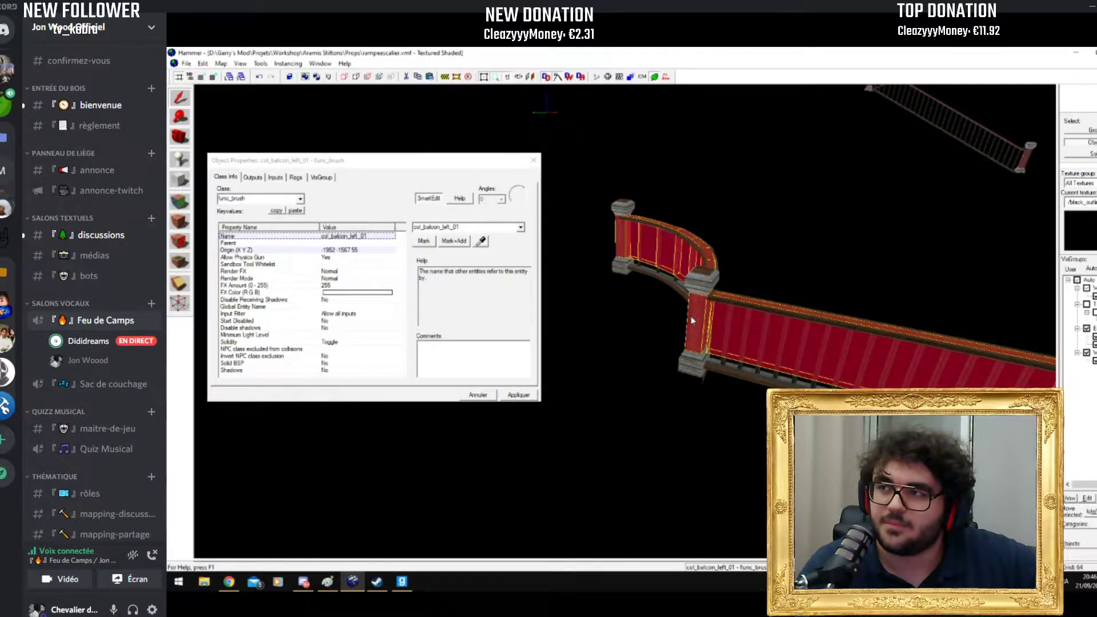
key("z")
key("s")
key("z")
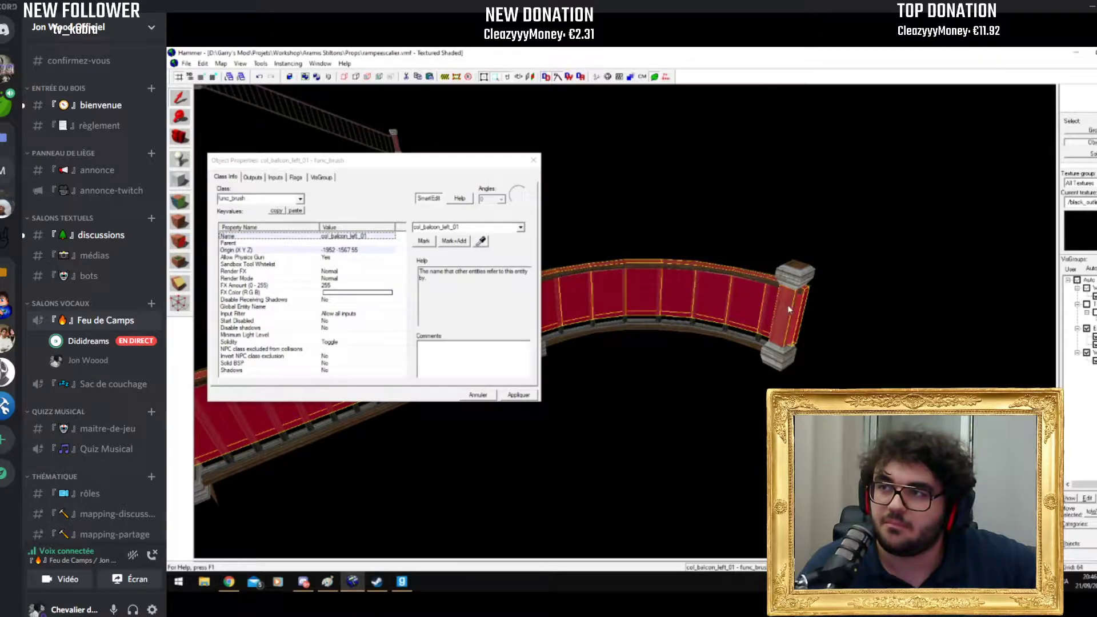
key("z")
key("z")
key("z")
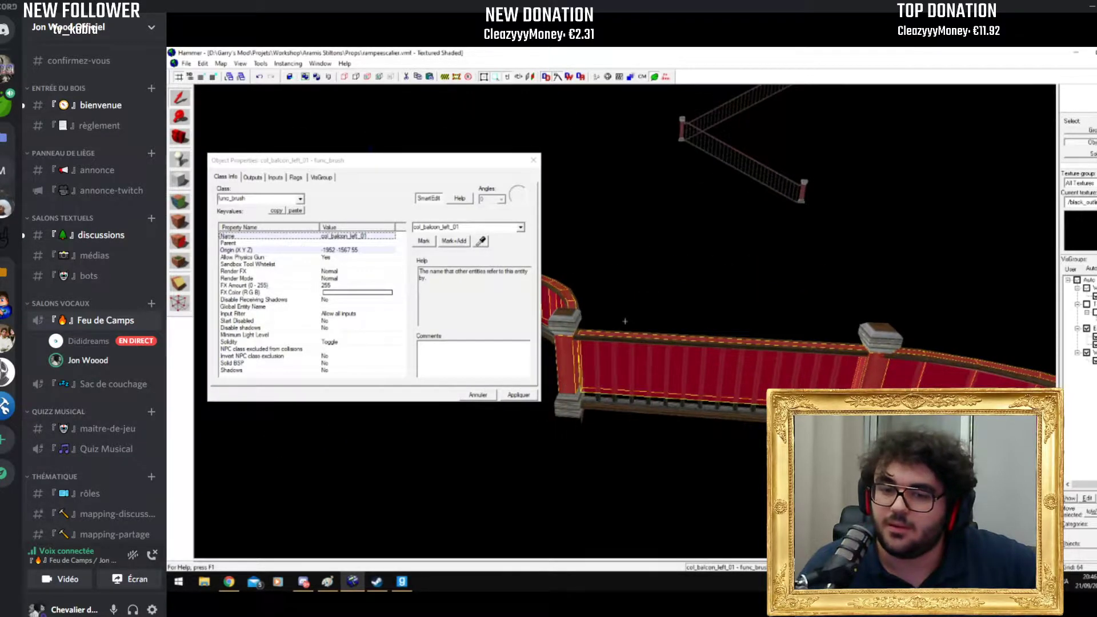
key("s")
Step: Select the col_mainstairs_ramp_02 collision ramp, then pick a single newel-post solid in Solids mode
key("w")
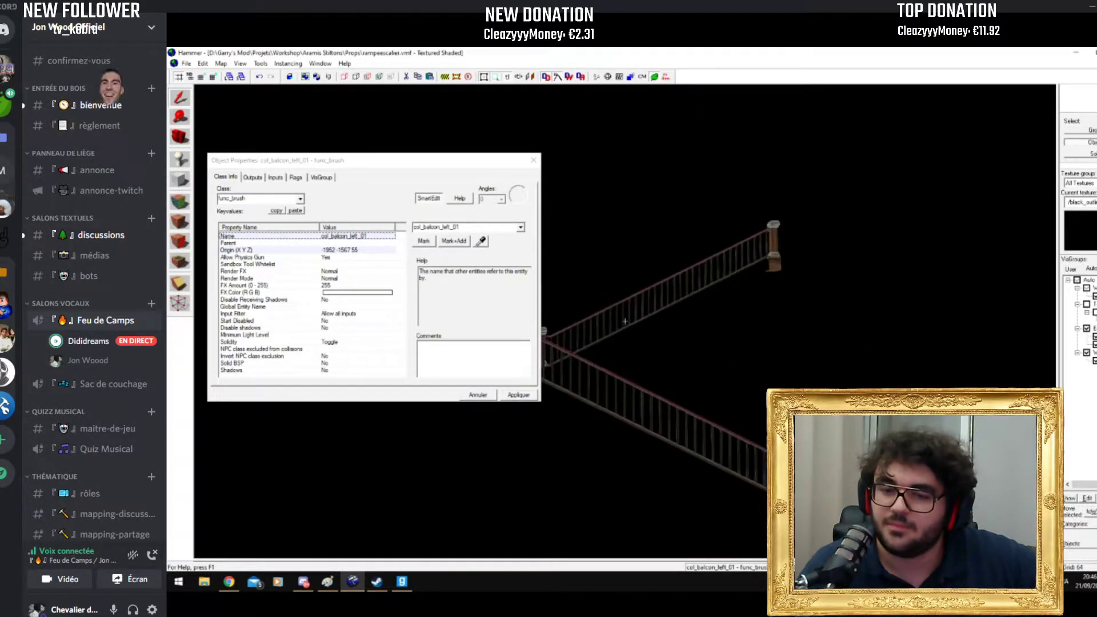
key("z")
left_click(690, 328)
key("z")
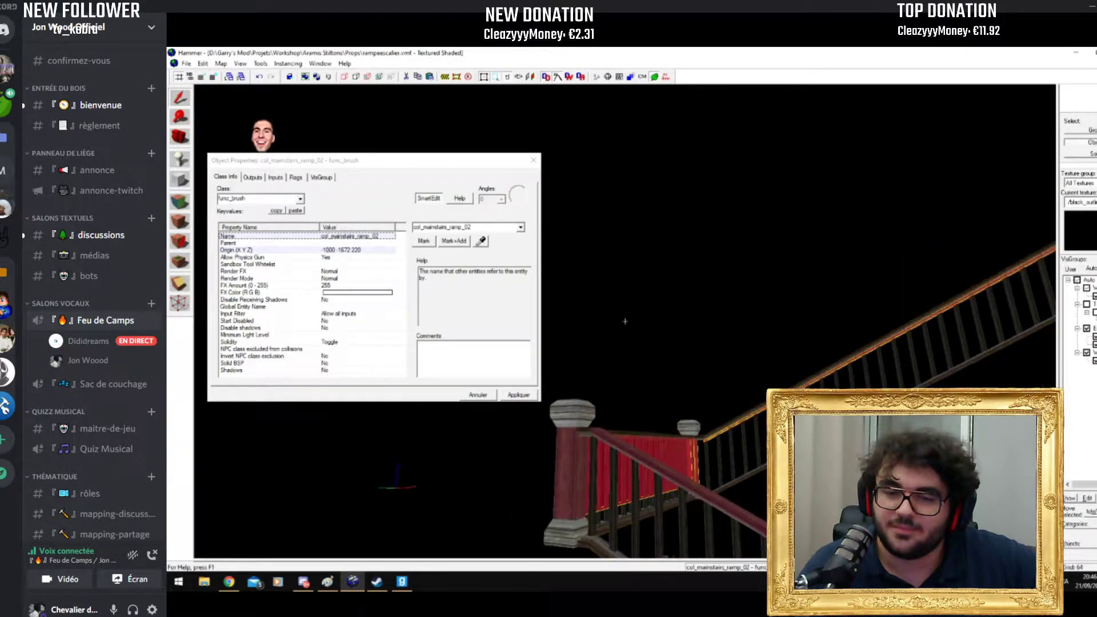
key("s")
key("s")
key("z")
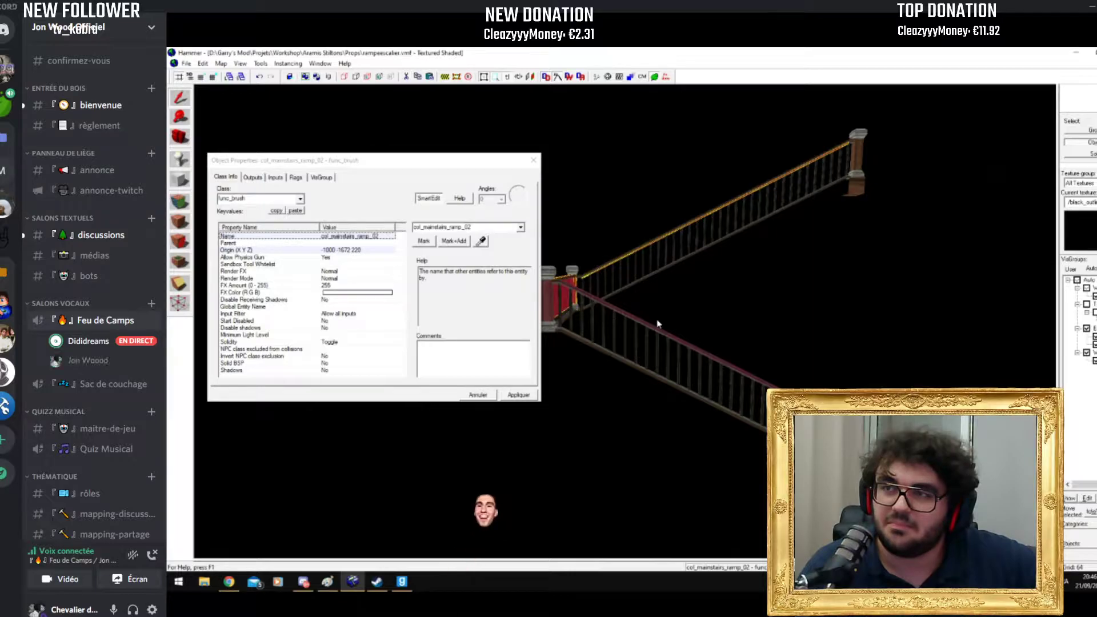
left_click(1077, 155)
left_click(857, 176)
Step: Restore four views, box-select the 141 railing objects in Top view, and close Object Properties
key("ctrl+e")
key("shift+z")
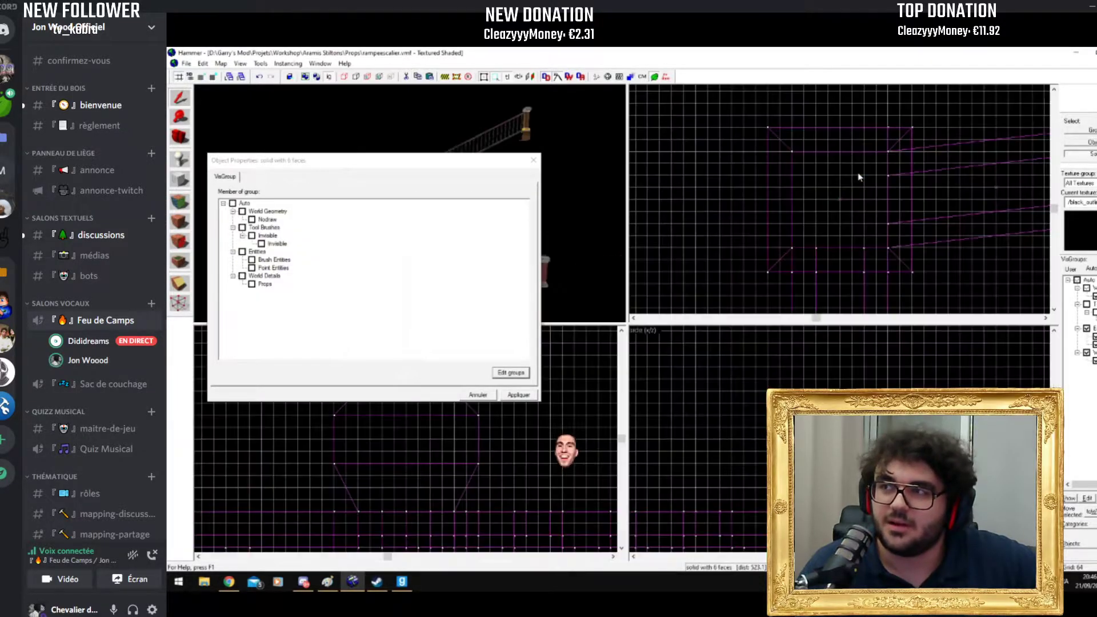
scroll(911, 190, "down", 15)
middle_click_drag(898, 142, 911, 180)
left_click_drag(788, 121, 960, 265)
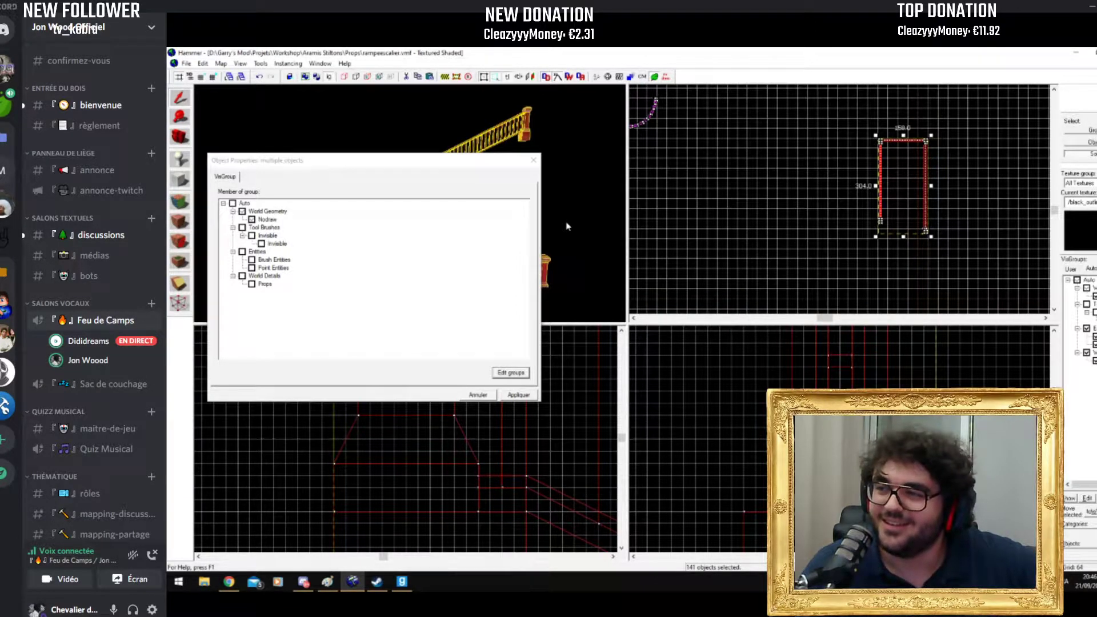
left_click(534, 159)
Step: Fly to the purple railings and select the whole right railing, 162 objects
key("z")
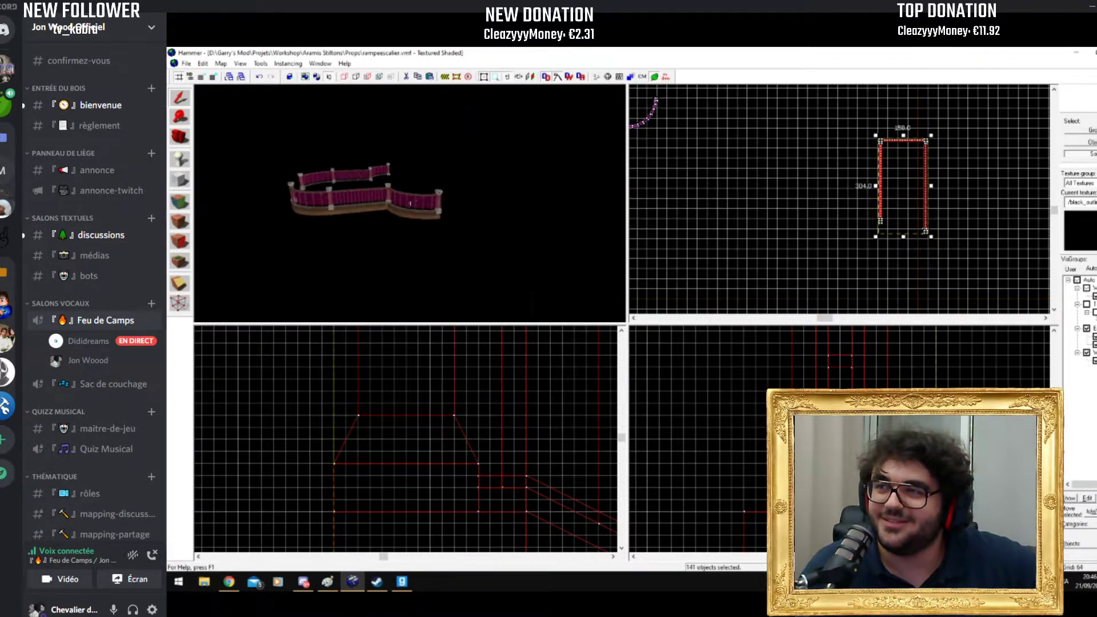
key("w")
left_click(410, 203)
key("z")
key("ctrl+e")
left_click_drag(779, 148, 933, 296)
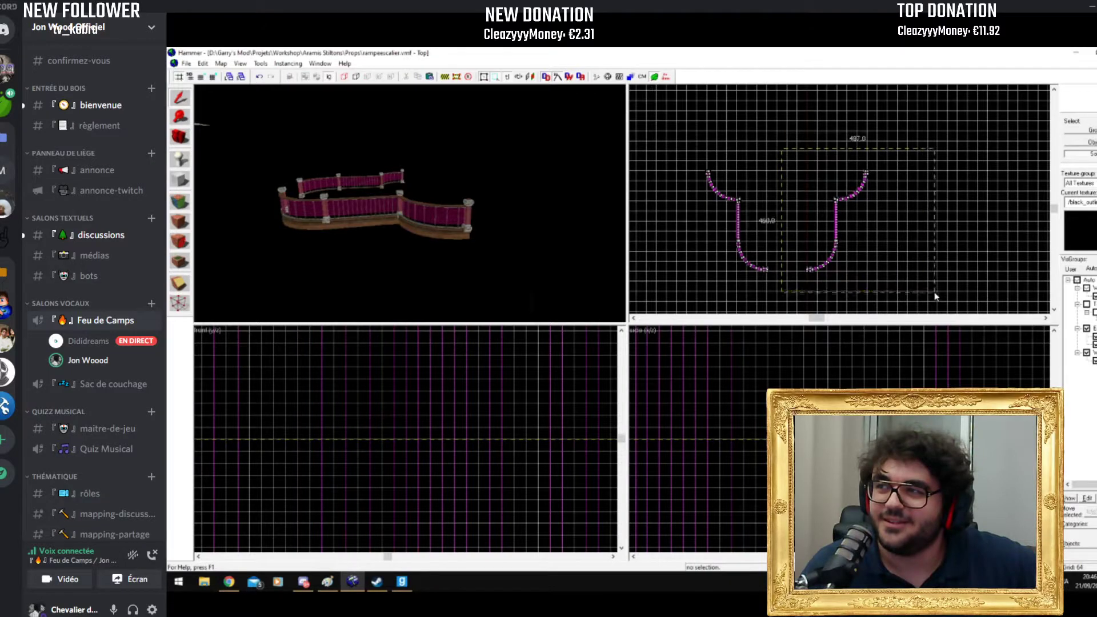
key("Return")
Step: Examine the purple railing up close in a maximized 3D view, then clear the selection
key("z")
key("w")
key("z")
key("shift+z")
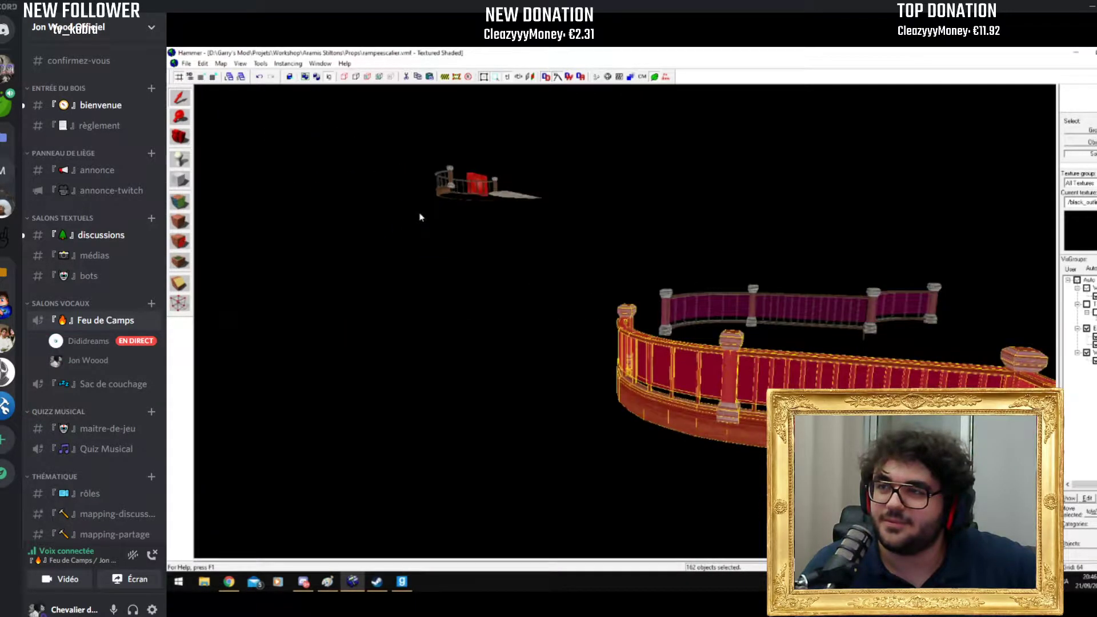
key("z")
key("z")
key("z")
key("a")
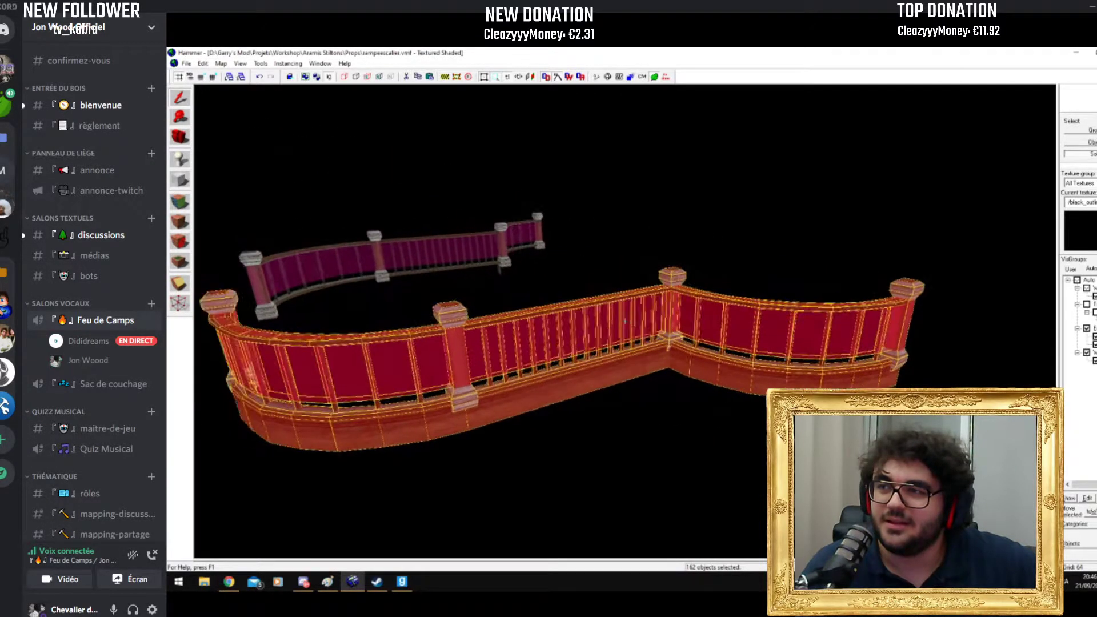
key("z")
left_click(696, 419)
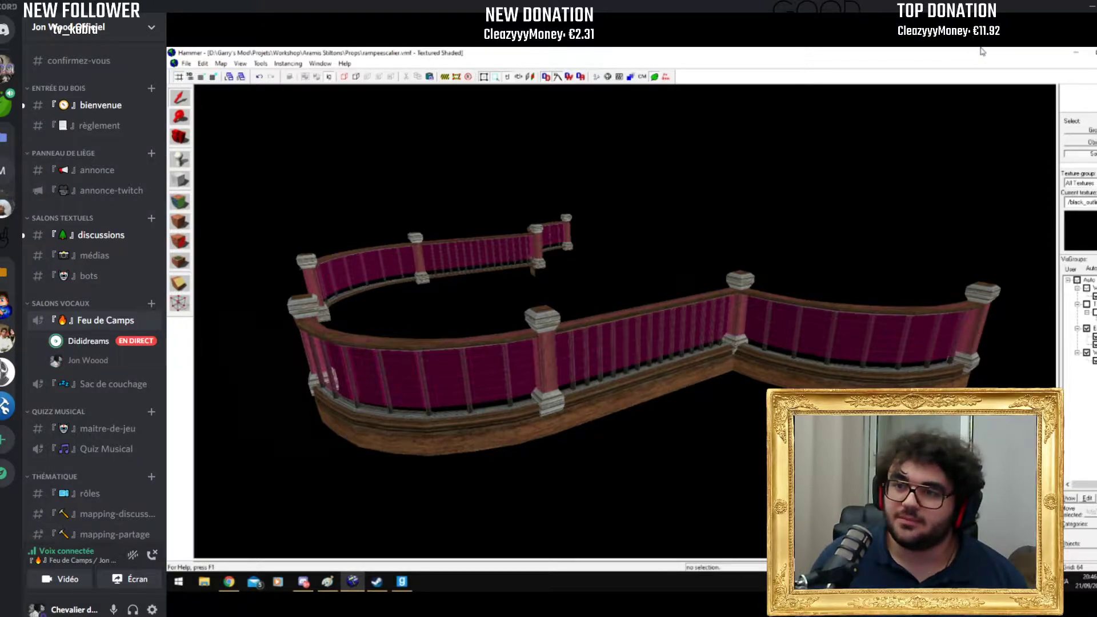
left_click(230, 582)
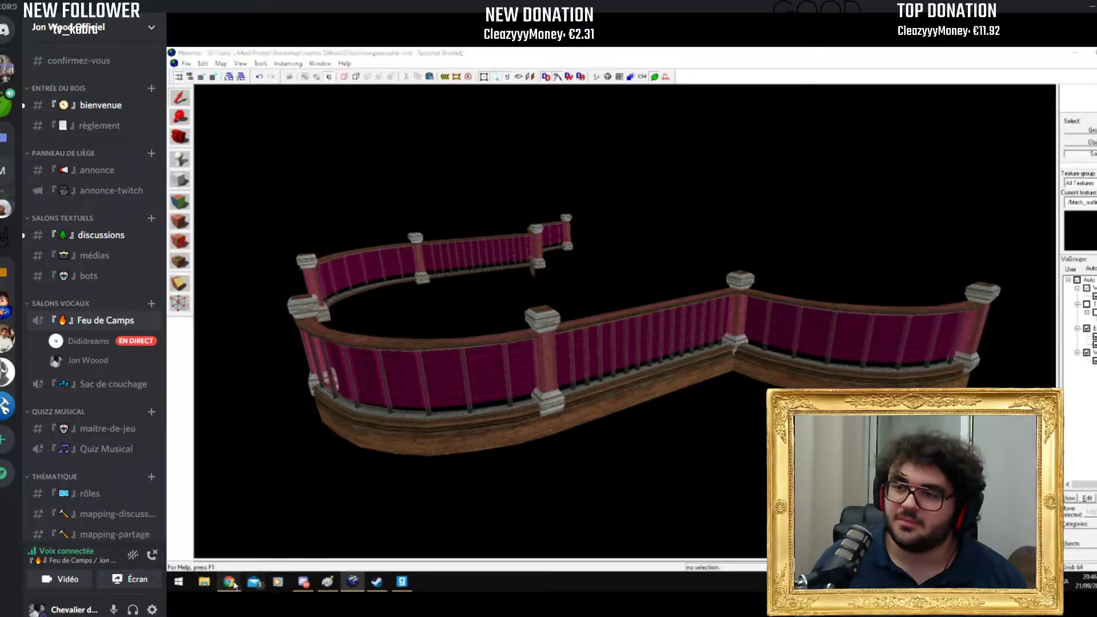
Step: Fly through the ship's hull, past the parked vehicles, and across the bridge along the red ramp
left_click(402, 580)
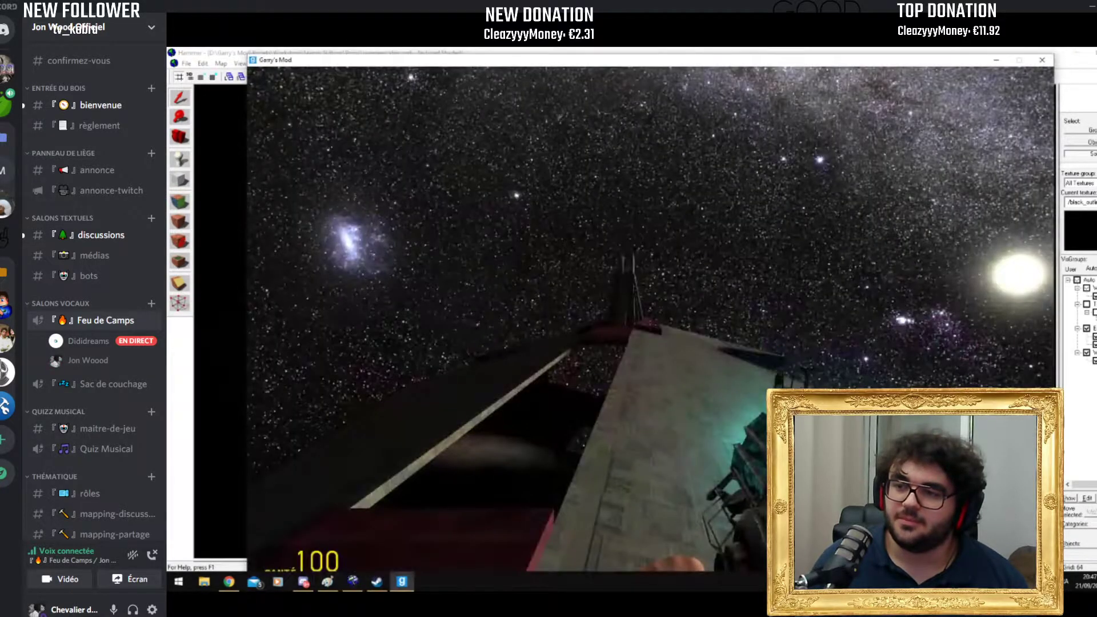
key("w")
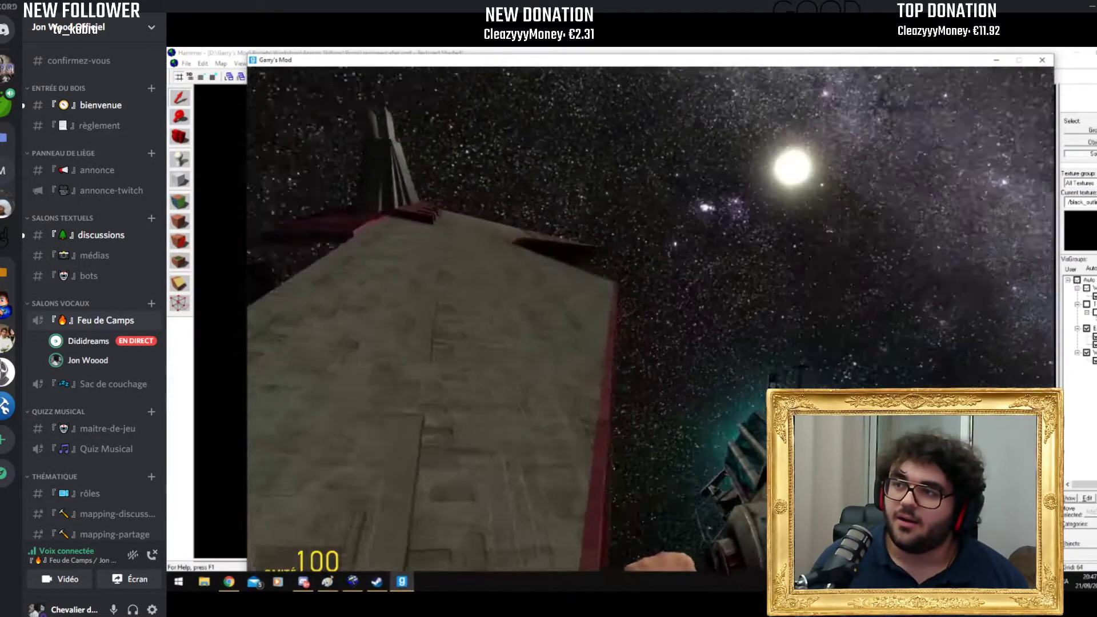
key("s")
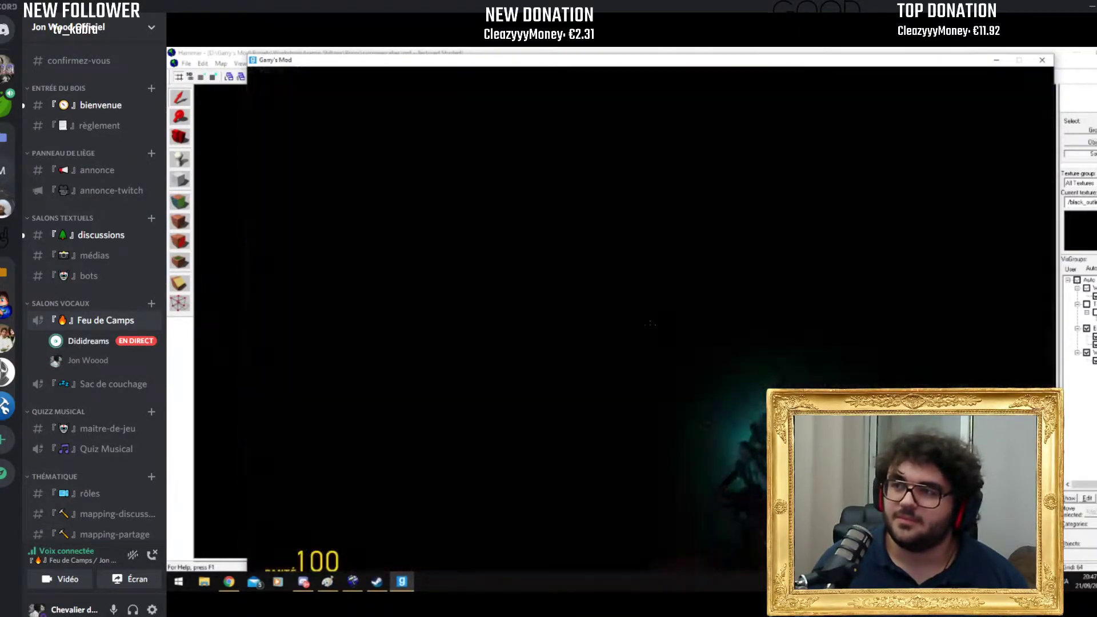
key("w")
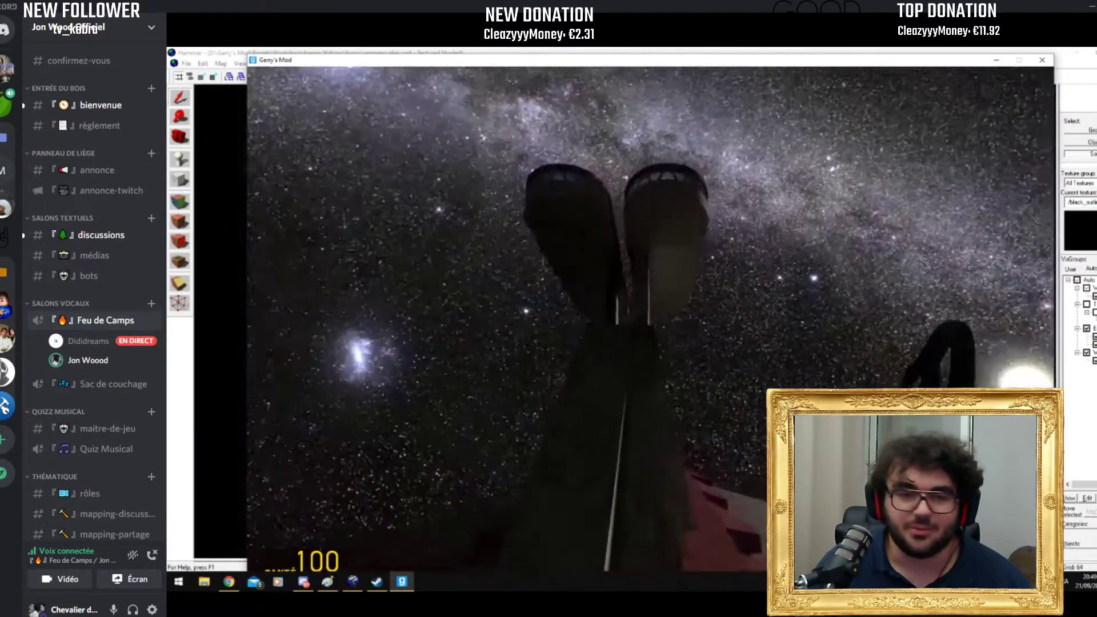
key("w")
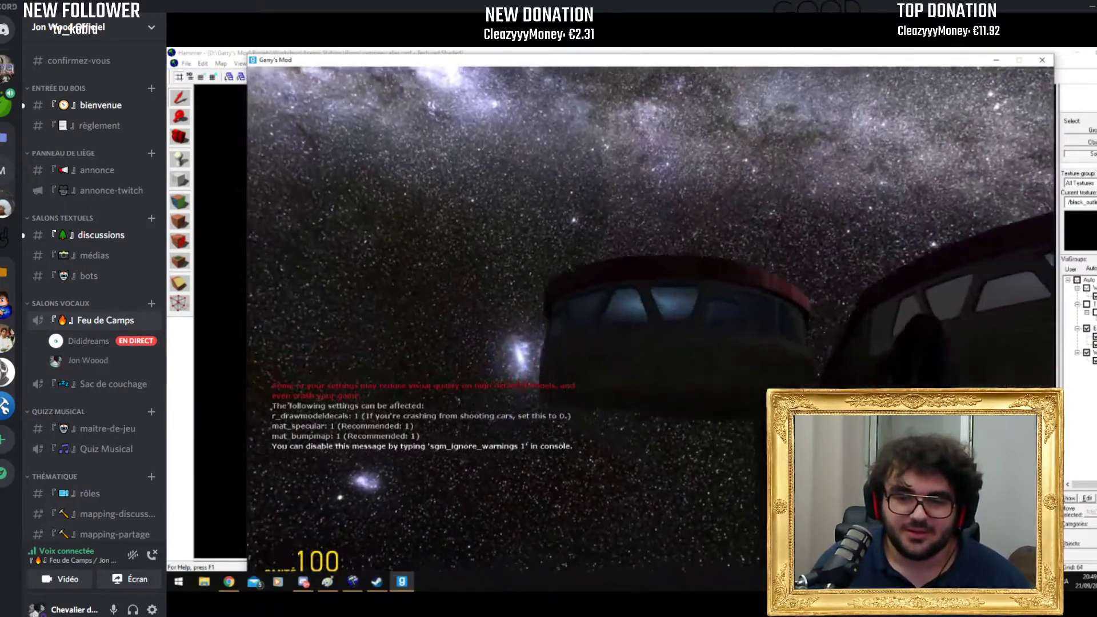
key("w")
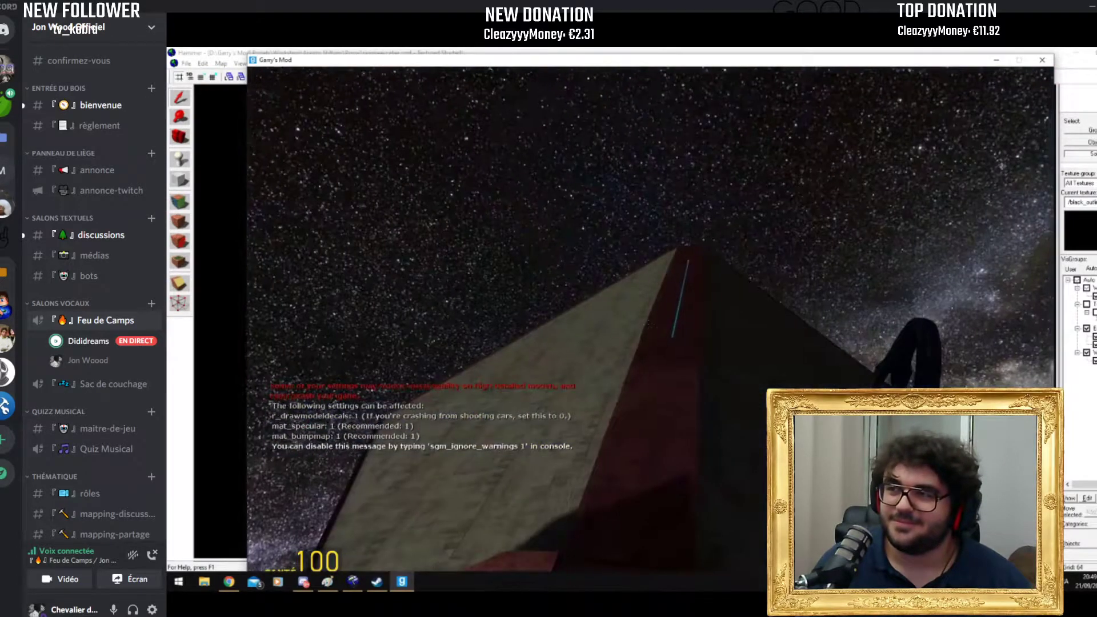
key("w")
key("w")
key("w")
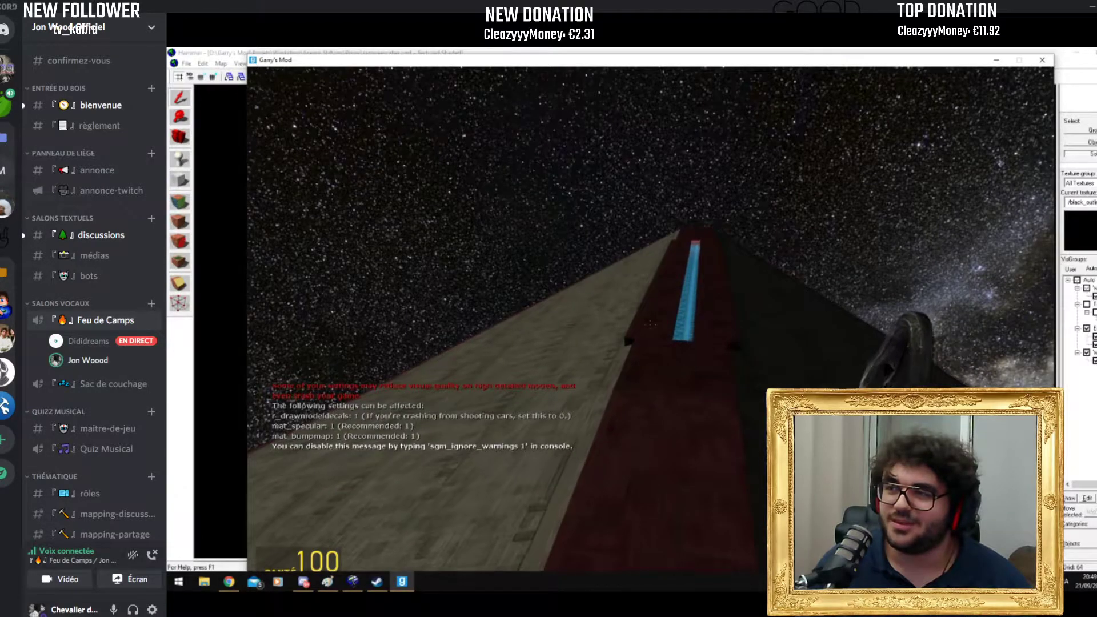
Step: Continue through the dark windowed rooms and out the starry window to view the tower
key("w")
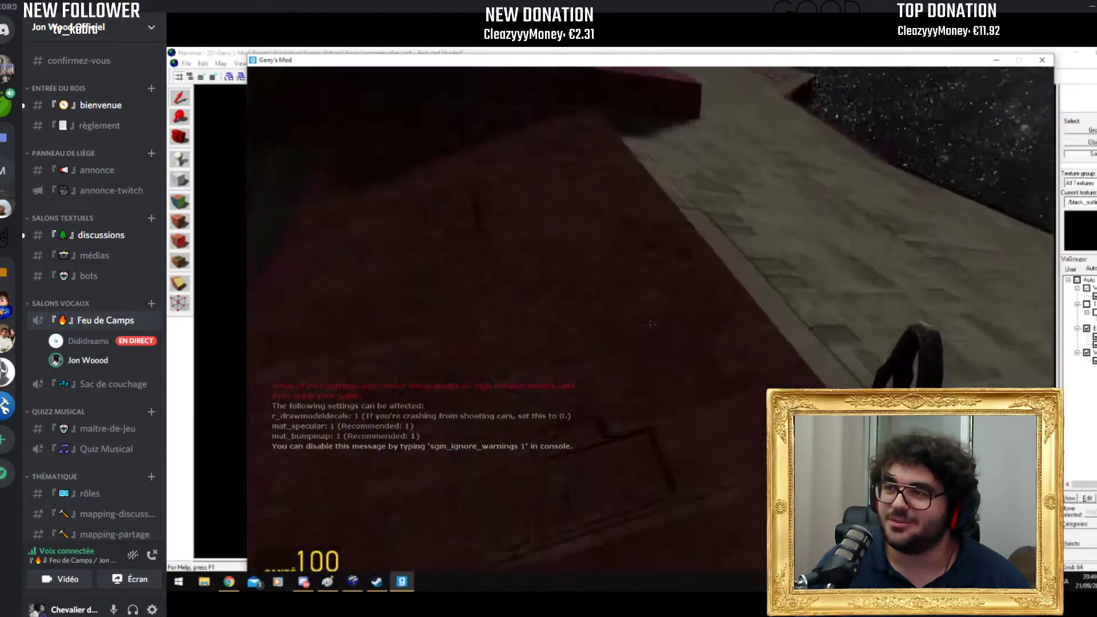
key("w")
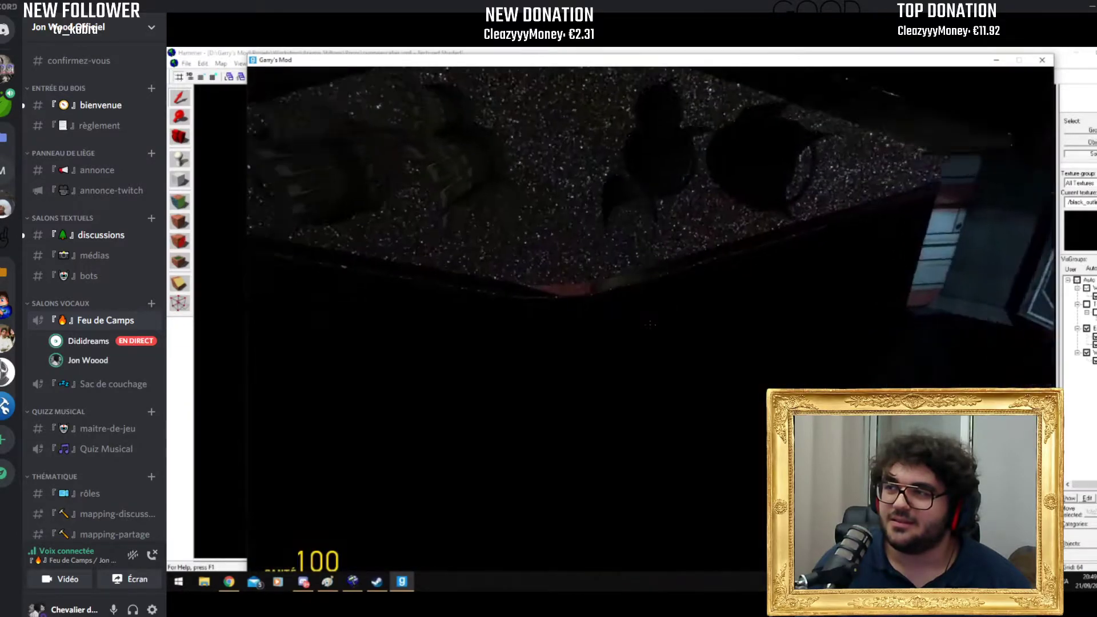
key("w")
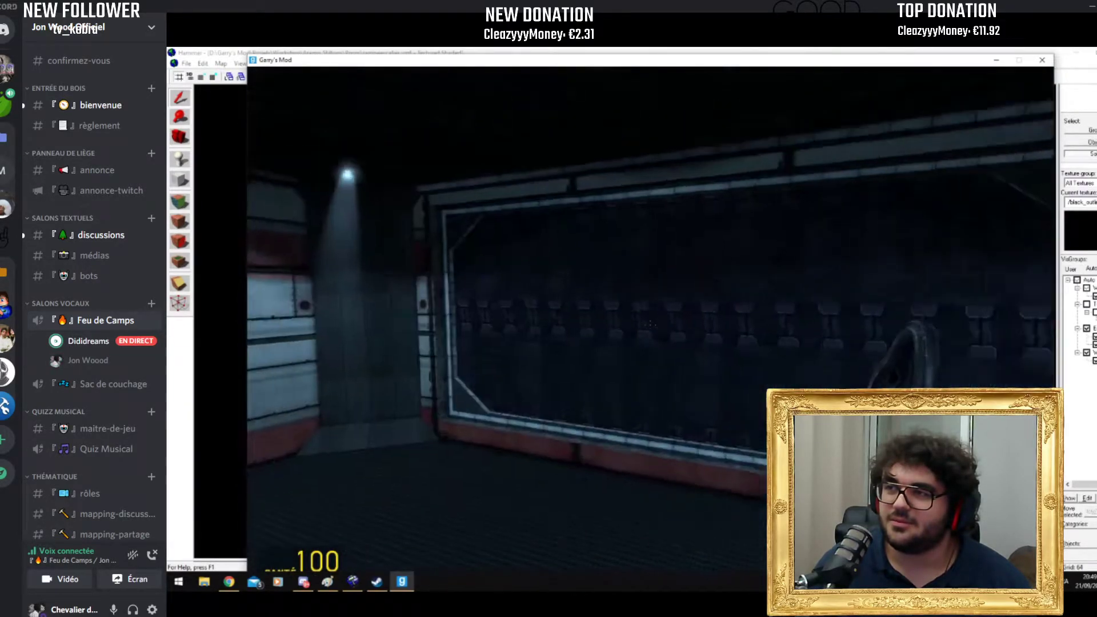
key("w")
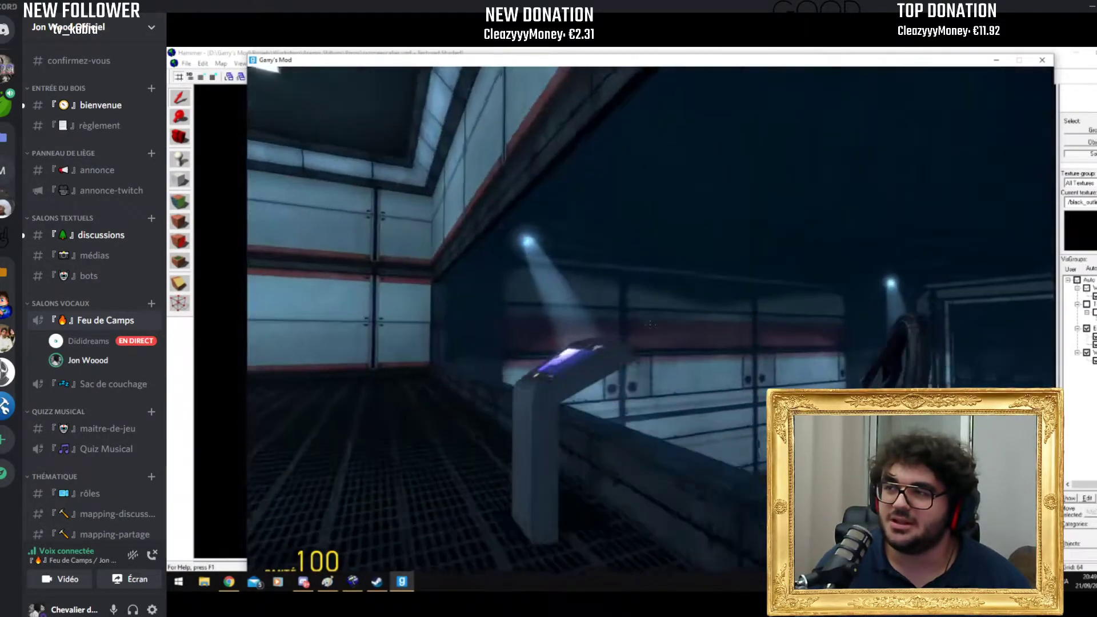
key("w")
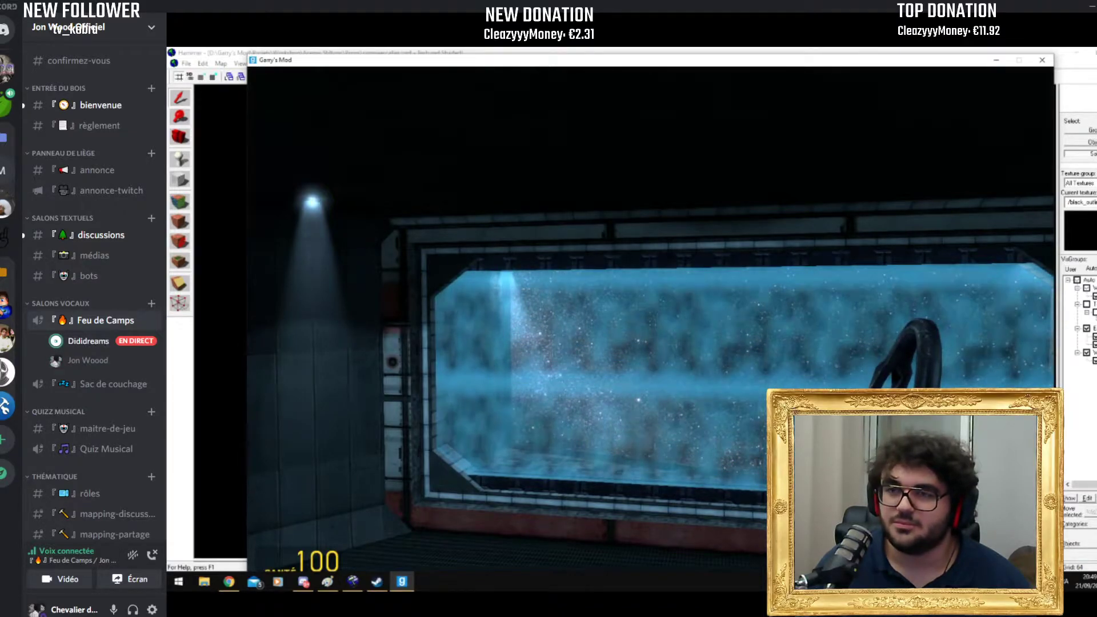
key("w")
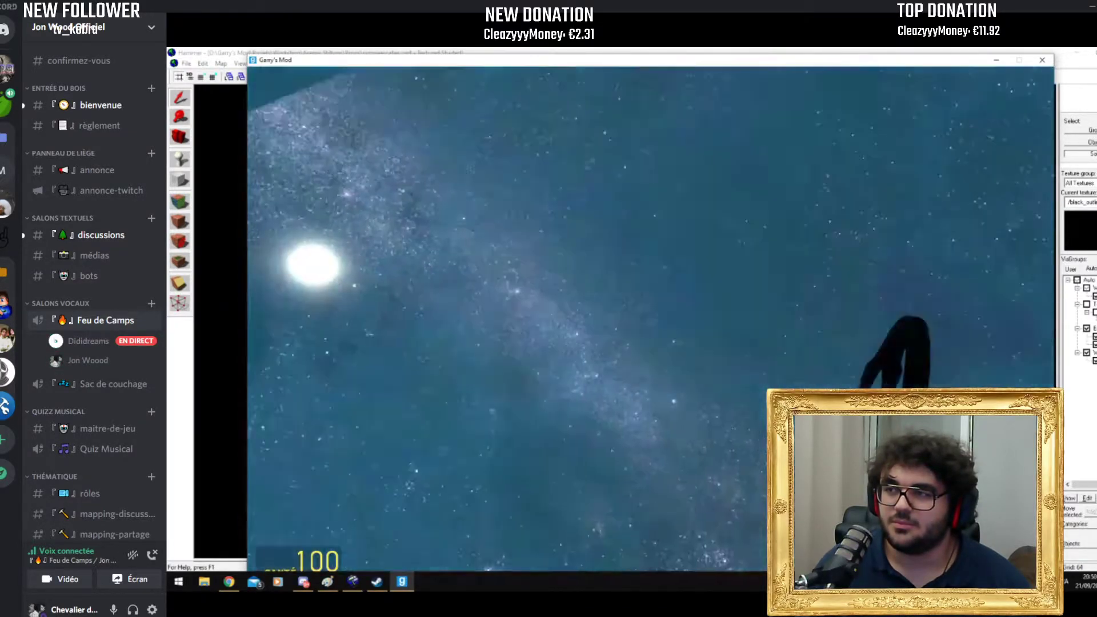
key("s")
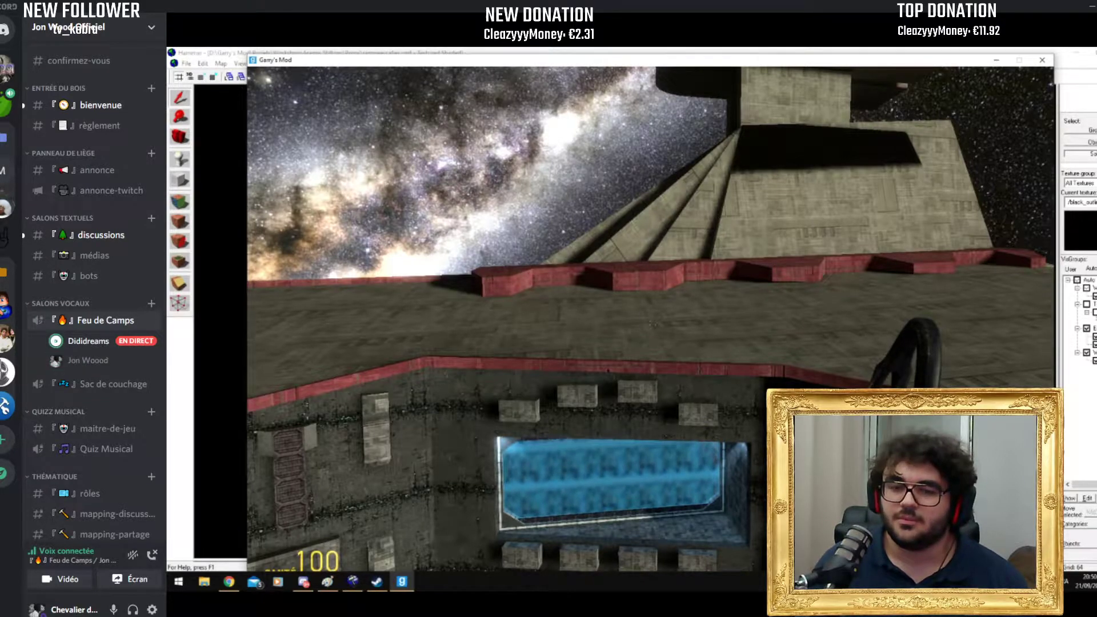
key("Escape")
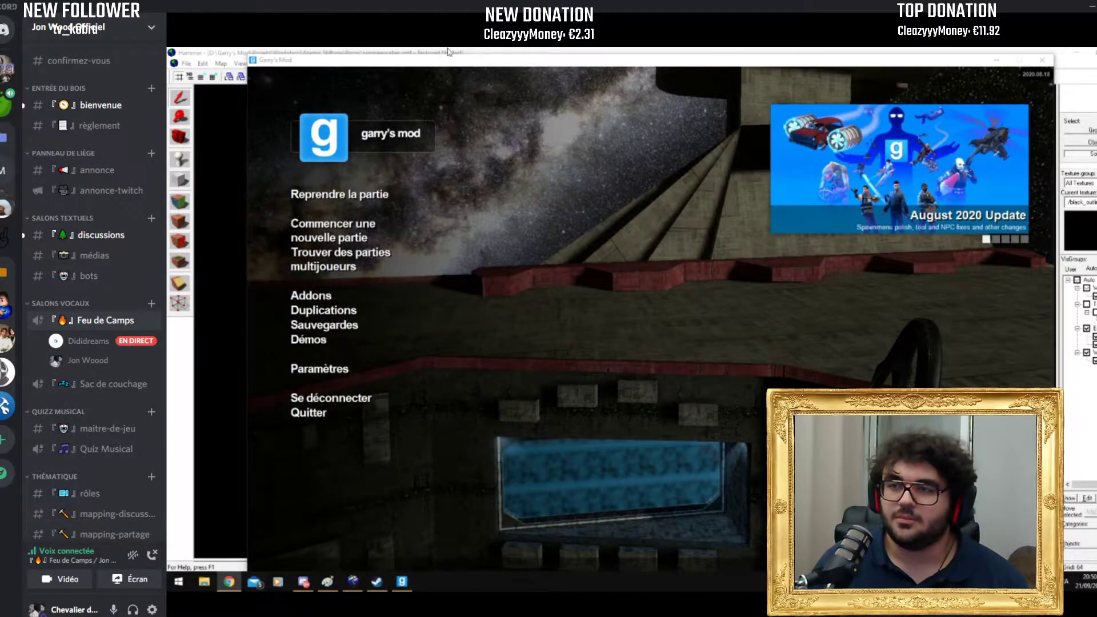
Step: Search StarWarsRP servers for Tamewater and view that server's player list
left_click(350, 254)
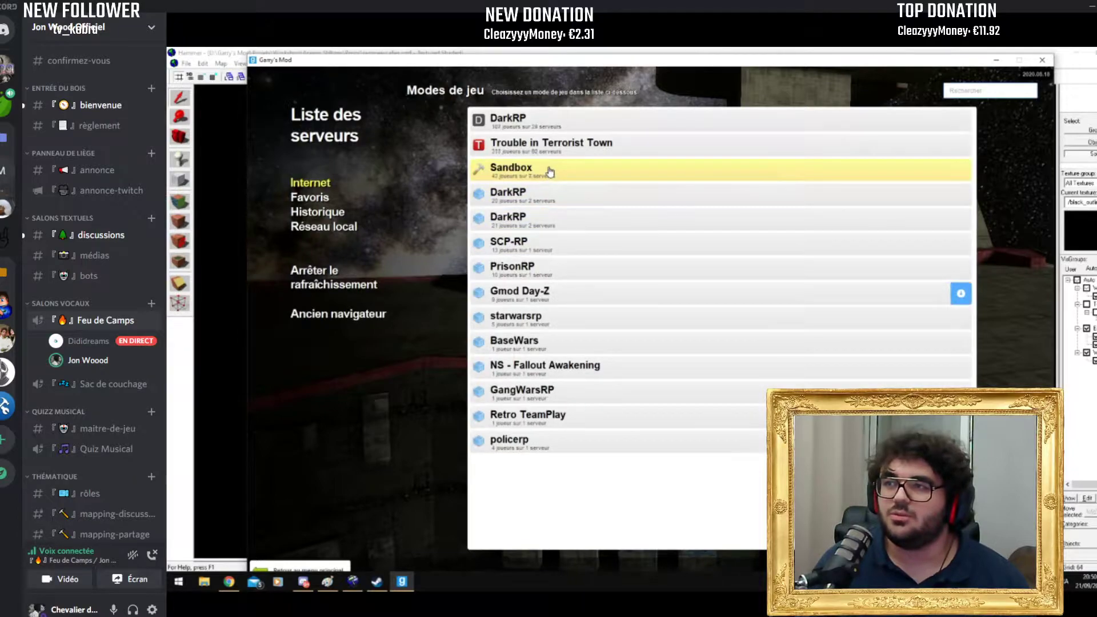
left_click(580, 142)
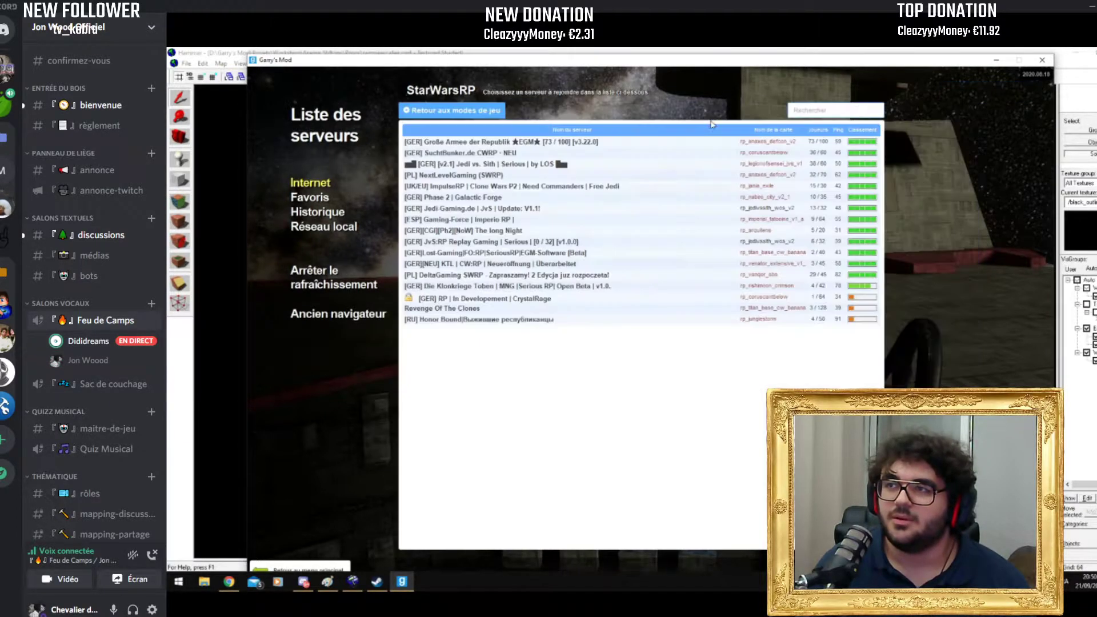
type("tam")
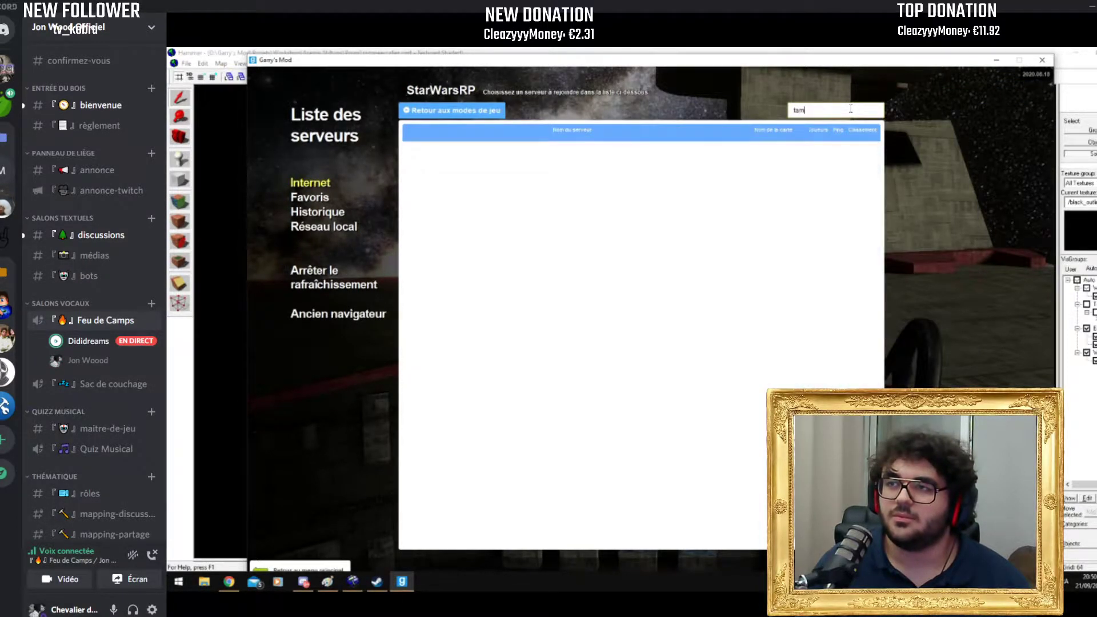
type("ewated")
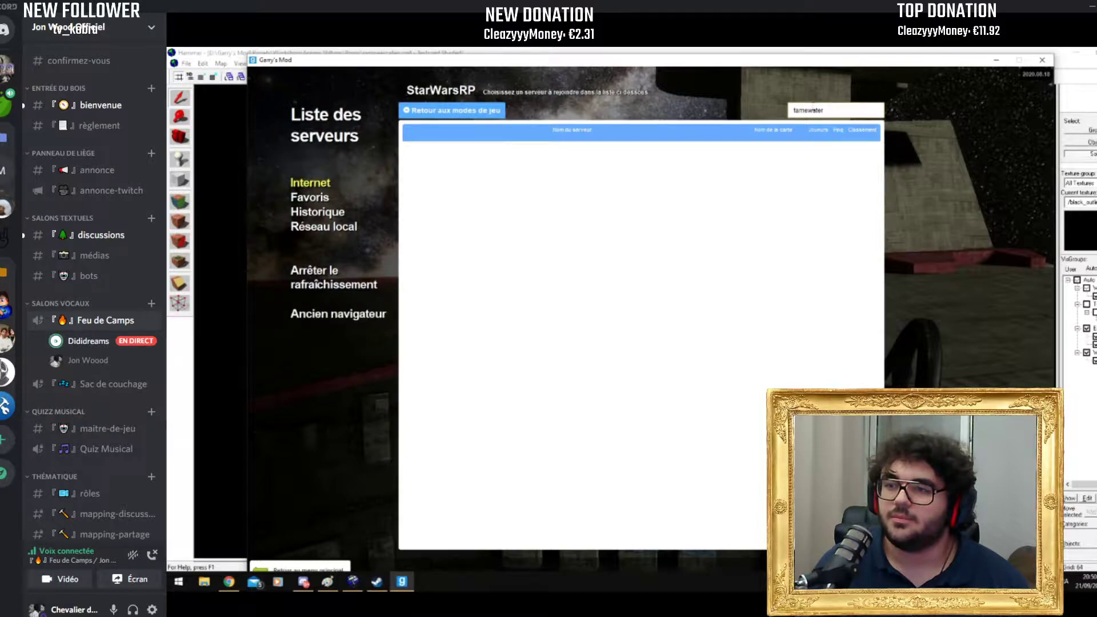
type("T")
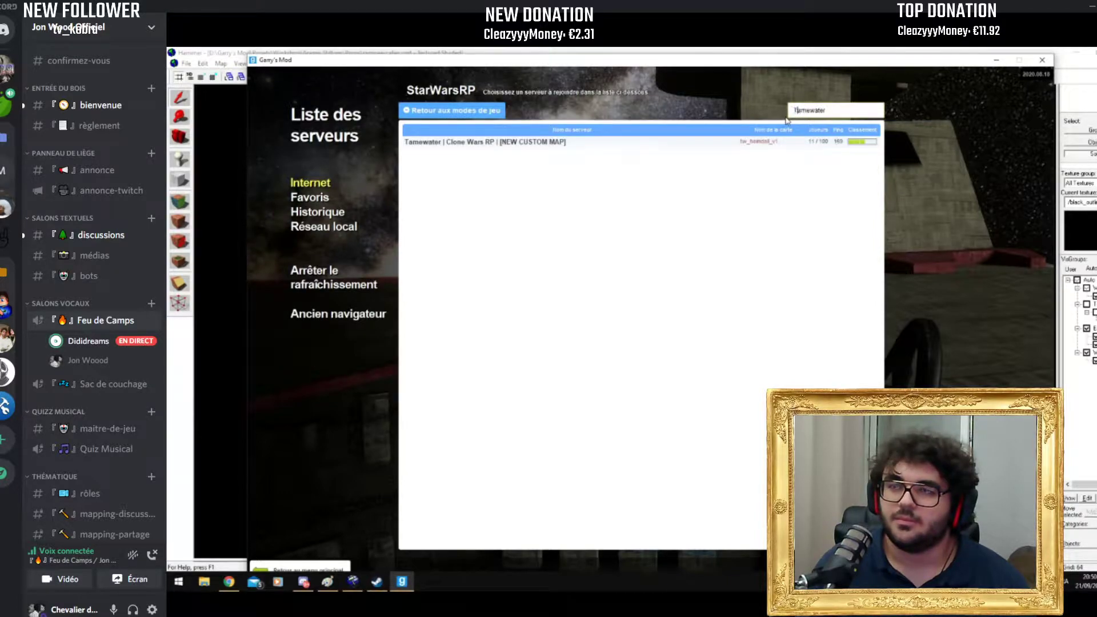
left_click(539, 144)
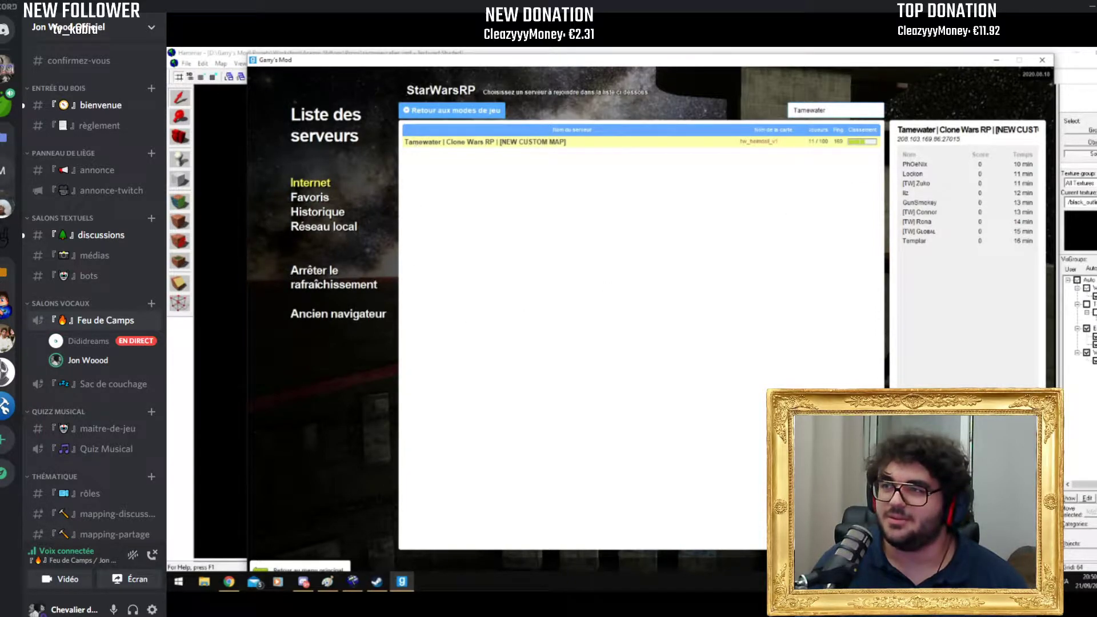
Step: Leave the server browser and disconnect from the current map
left_click(457, 115)
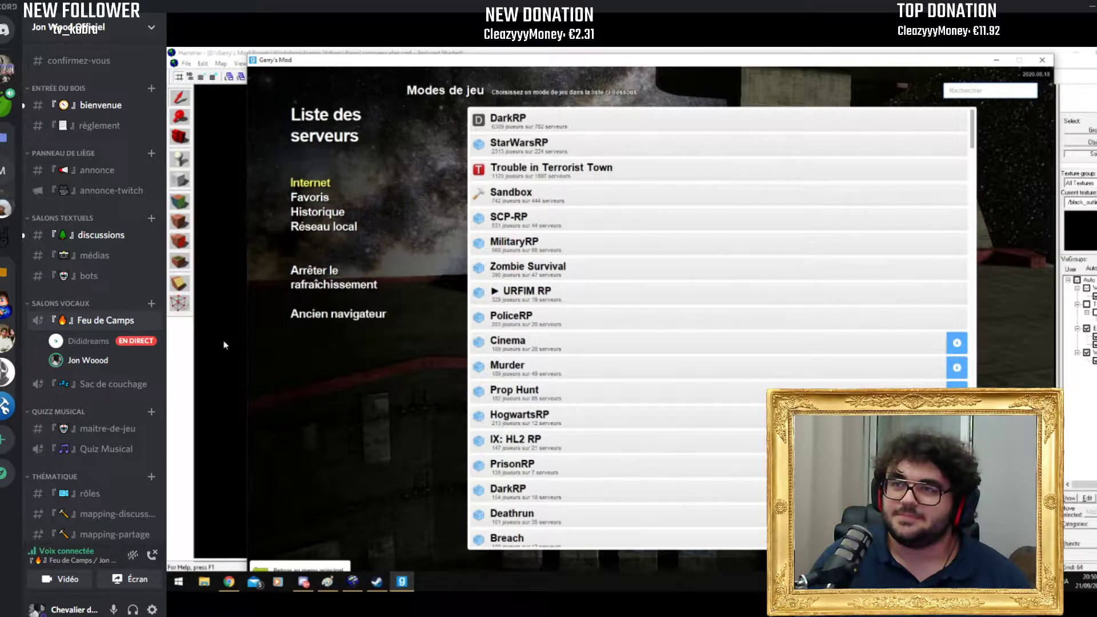
left_click(341, 566)
left_click(334, 397)
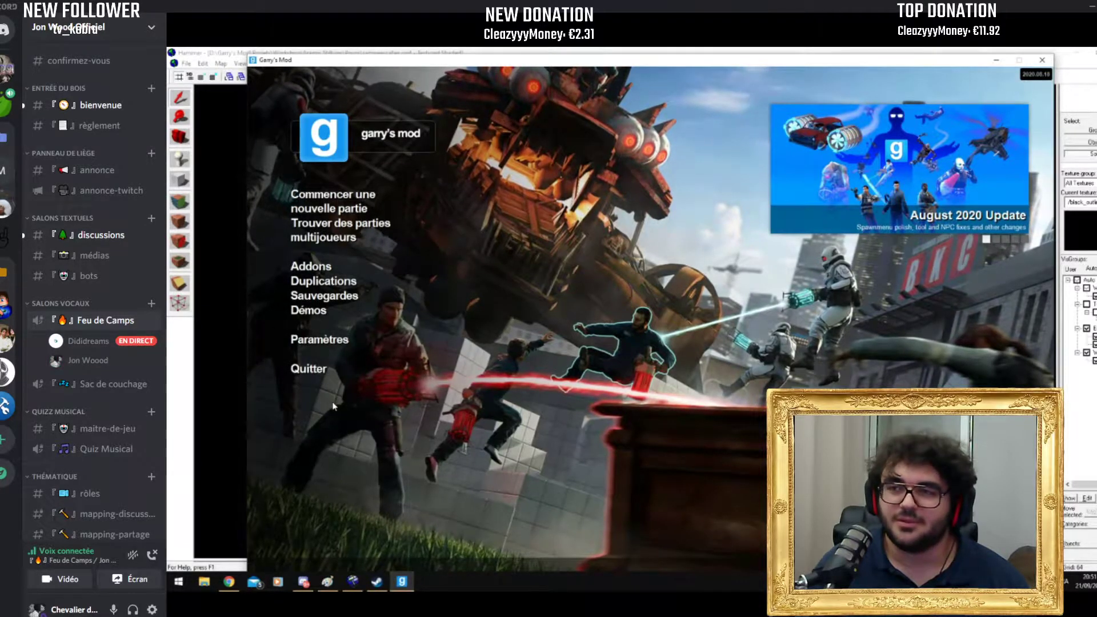
left_click(359, 206)
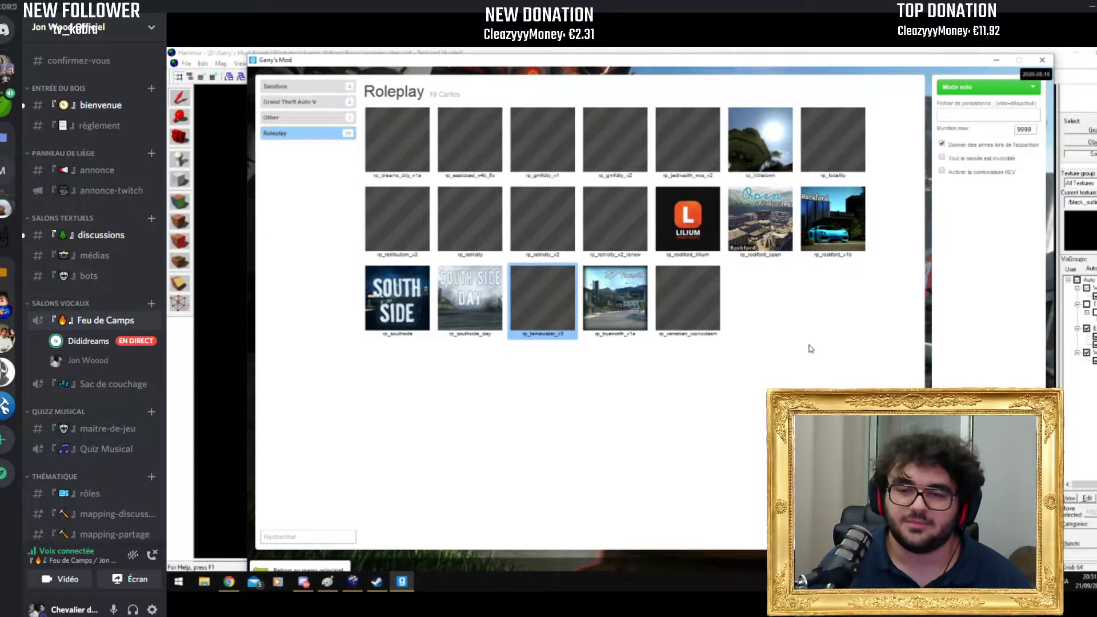
left_click(686, 226)
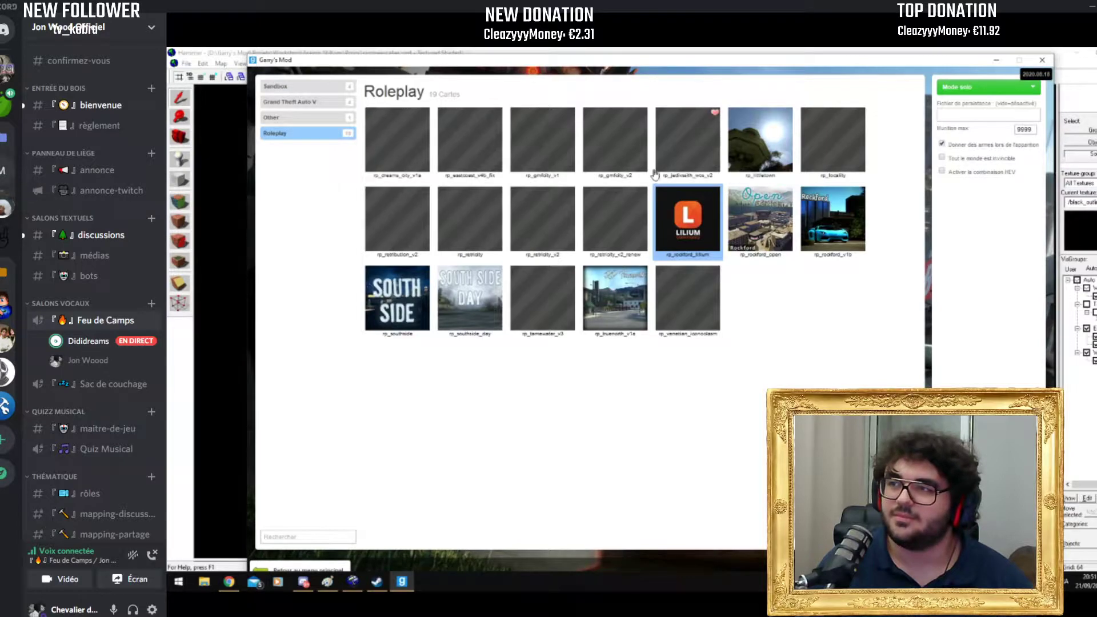
mouse_move(709, 249)
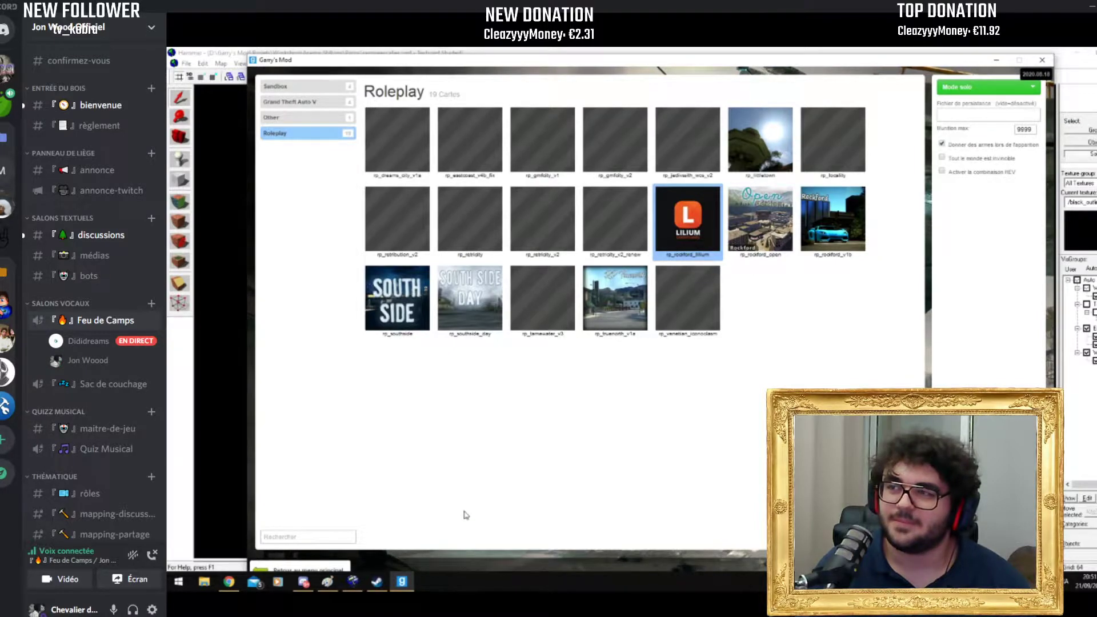
left_click(300, 120)
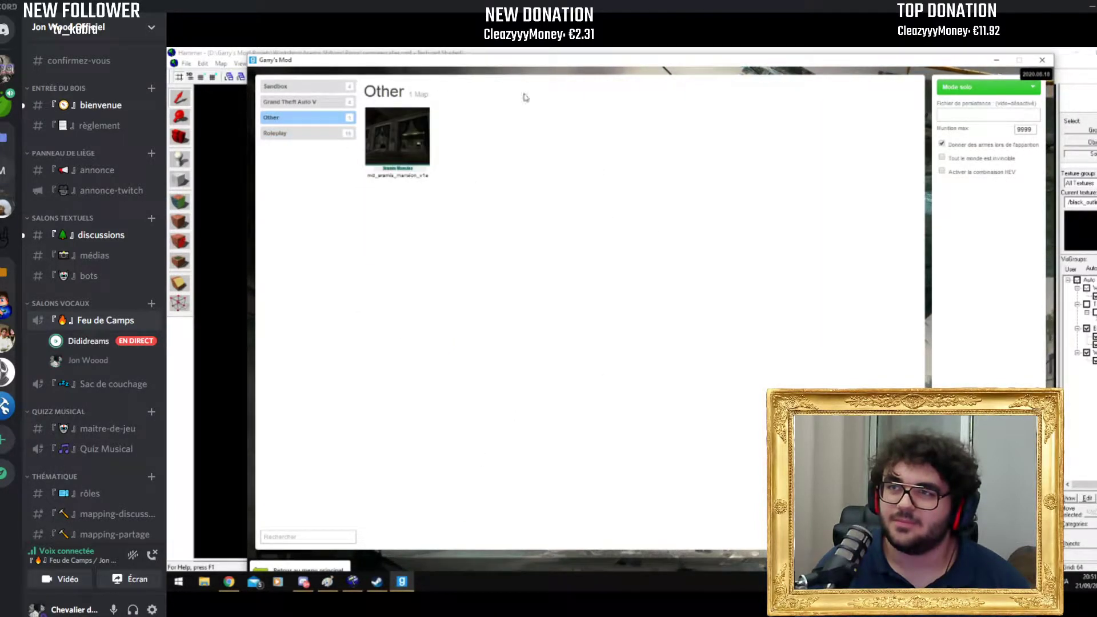
left_click(300, 568)
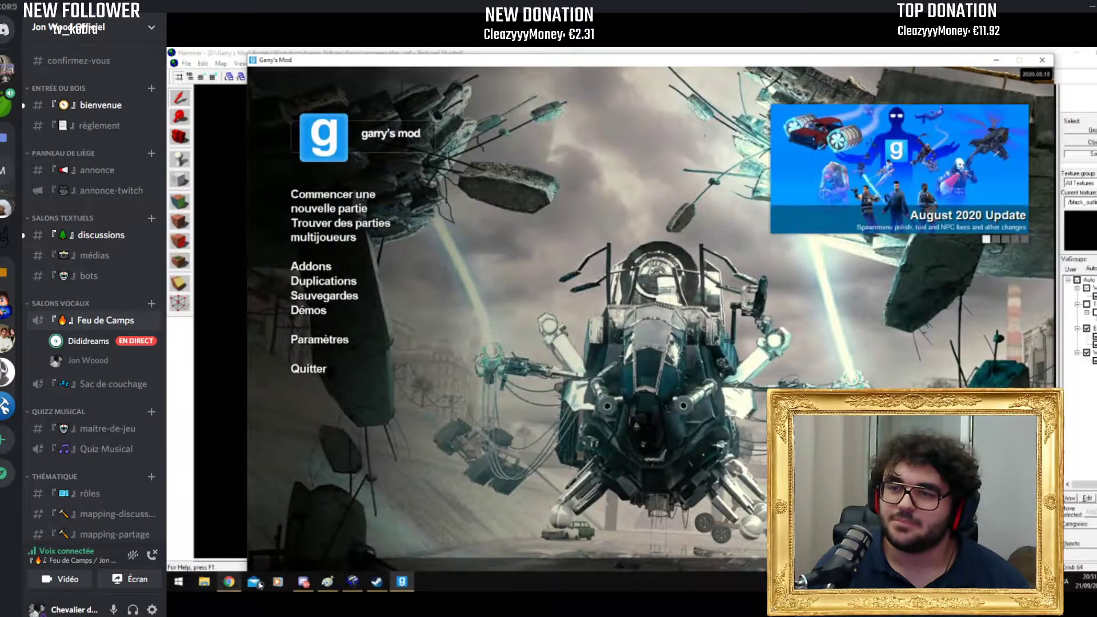
mouse_move(351, 584)
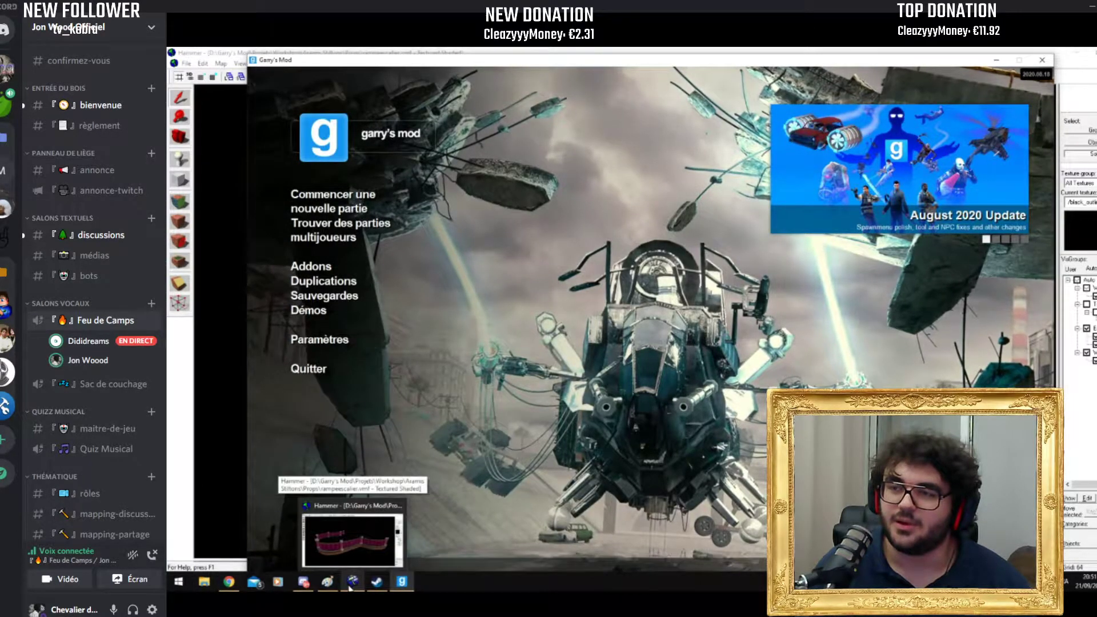
Step: Close rampeescalier.vmf in Hammer, discarding its unsaved changes
left_click(351, 584)
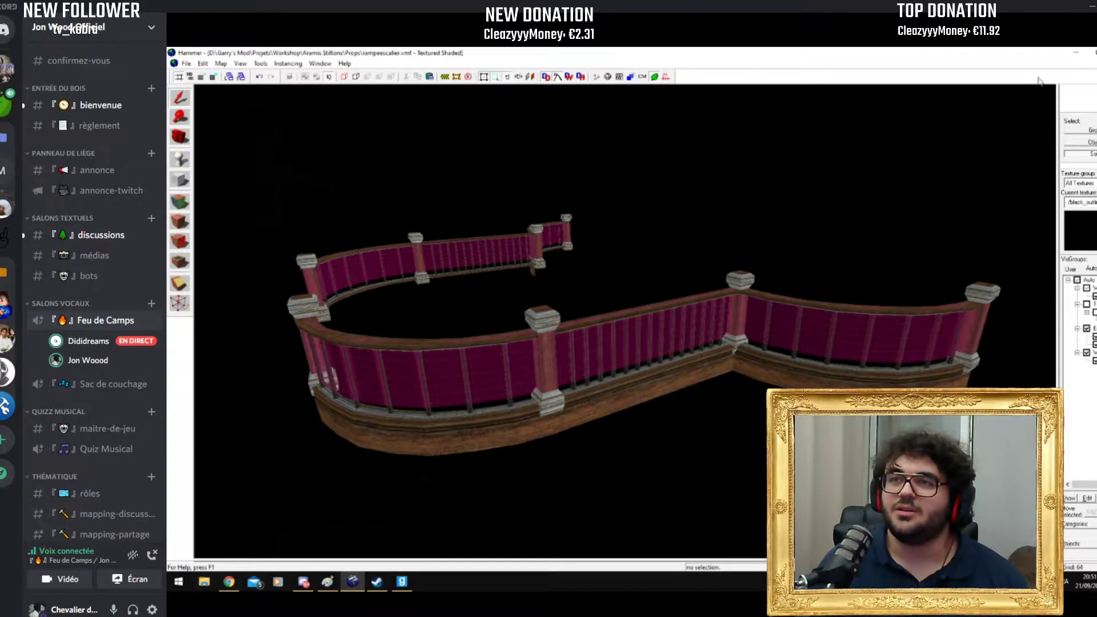
left_click(1095, 63)
left_click(659, 348)
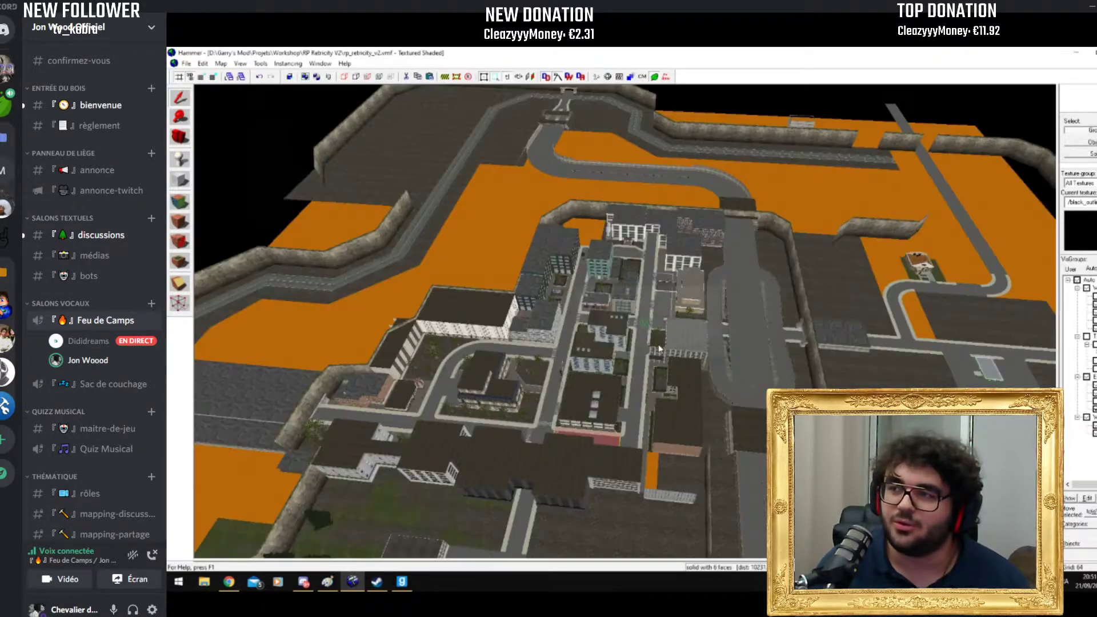
Step: Back in Garry's Mod, open the map list for a new game
scroll(663, 341, "down", 2)
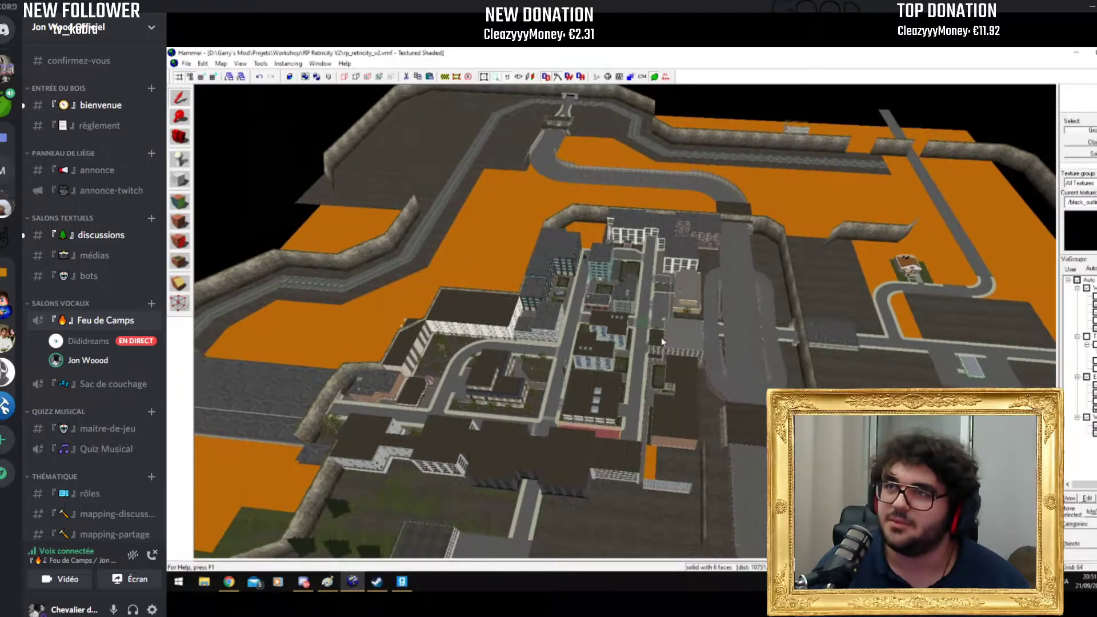
left_click(401, 581)
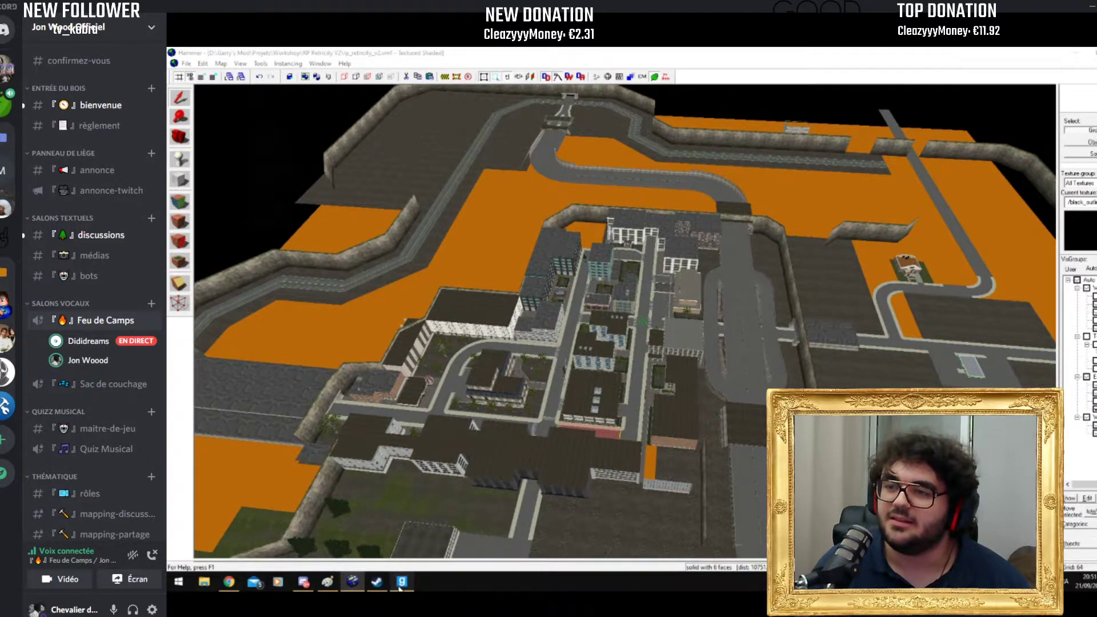
left_click(367, 205)
Step: Choose rp_retricity from the Roleplay maps and launch a new game on it
left_click(308, 132)
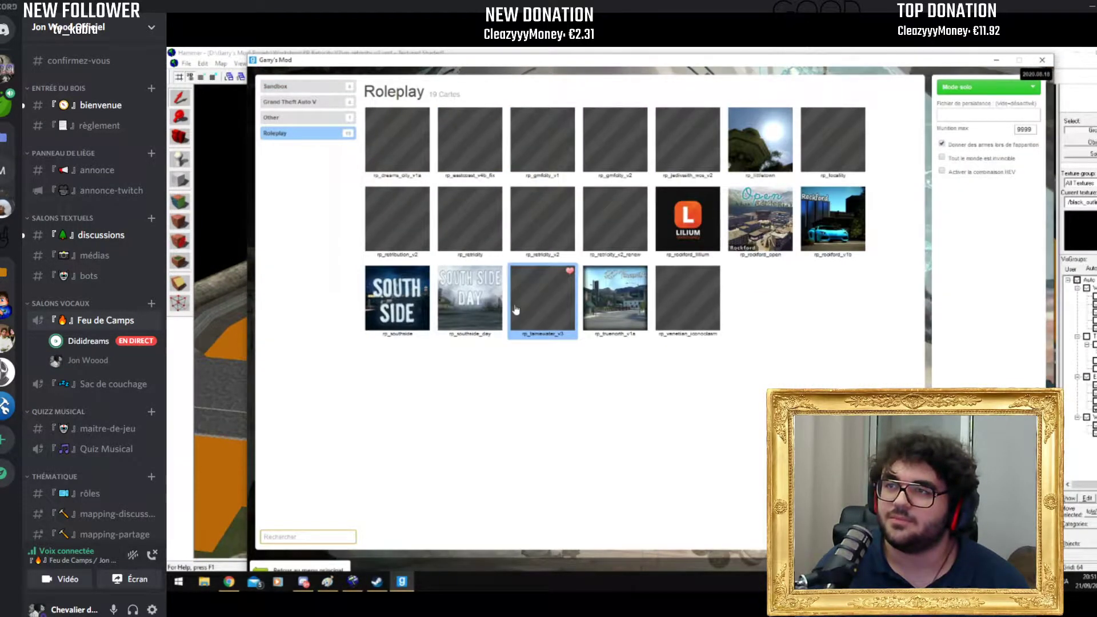
left_click(515, 159)
left_click(461, 248)
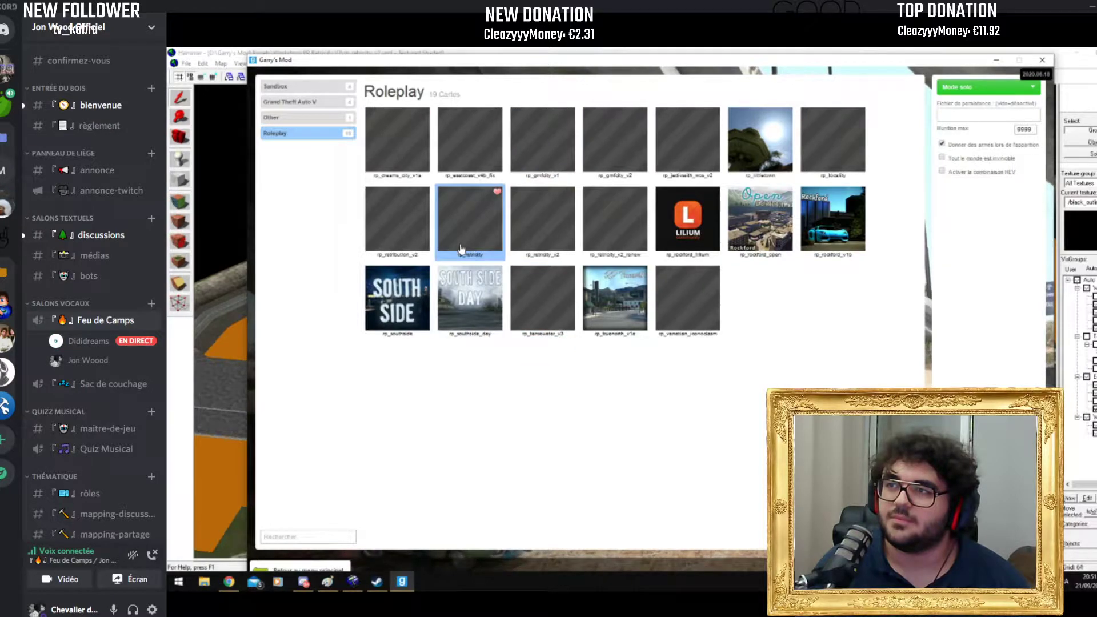
left_click(988, 535)
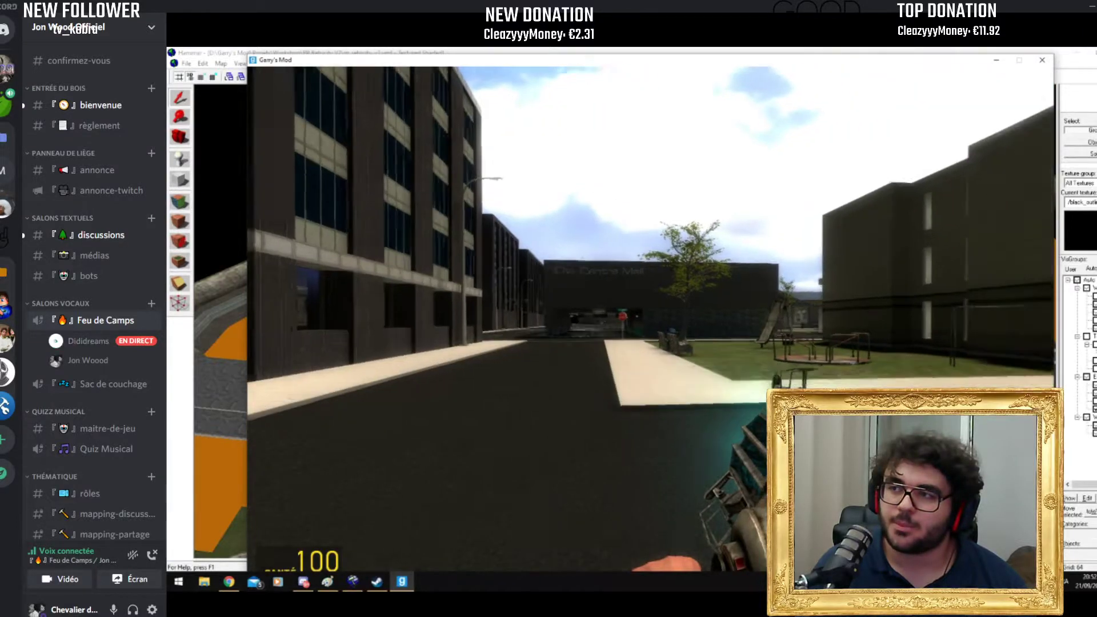
Step: Switch off the physics gun and fly down the street past City Centre Mall
key("1")
left_click(650, 324)
key("w")
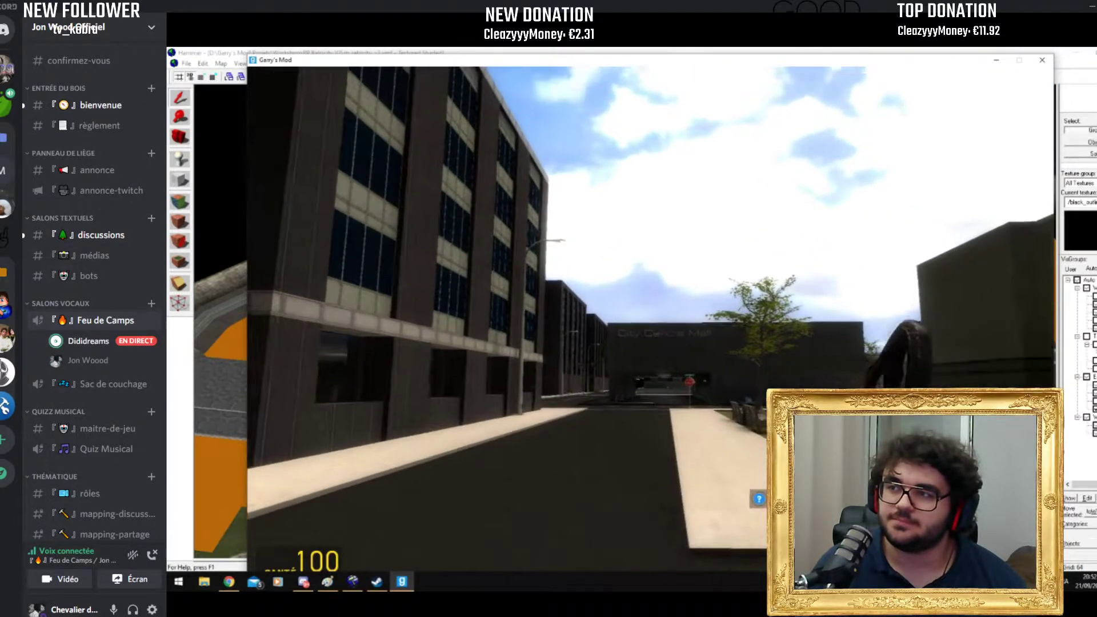
key("w")
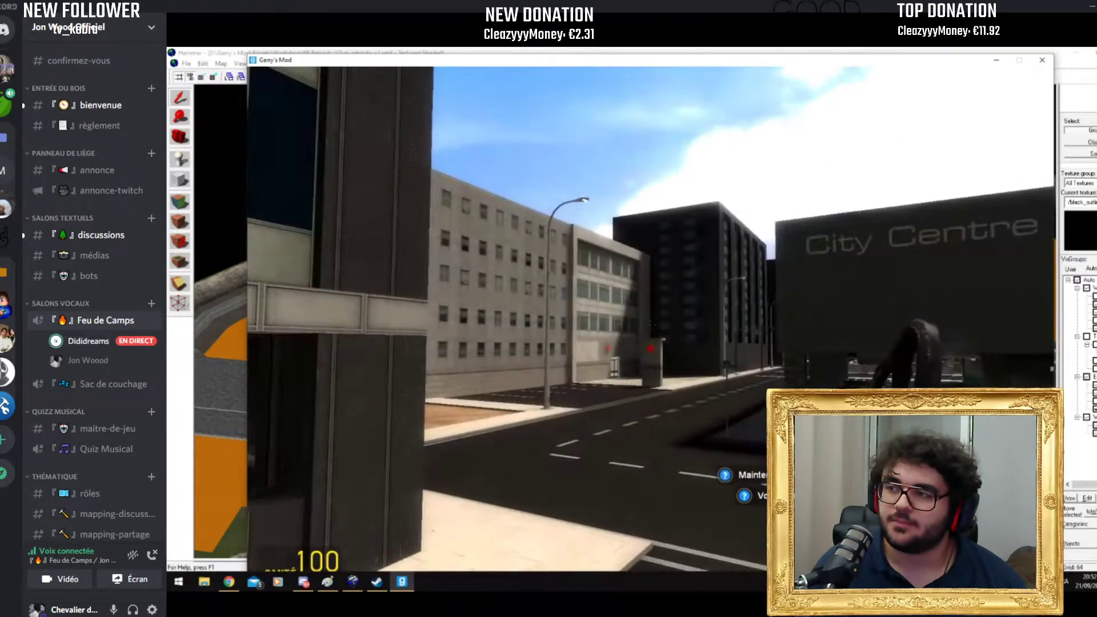
key("w")
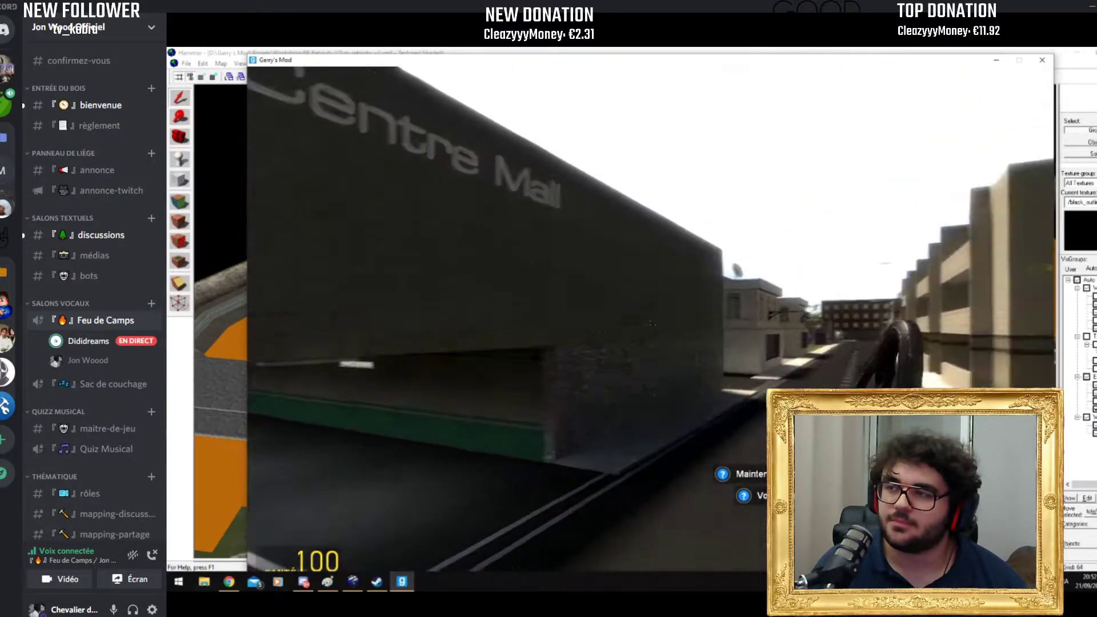
key("w")
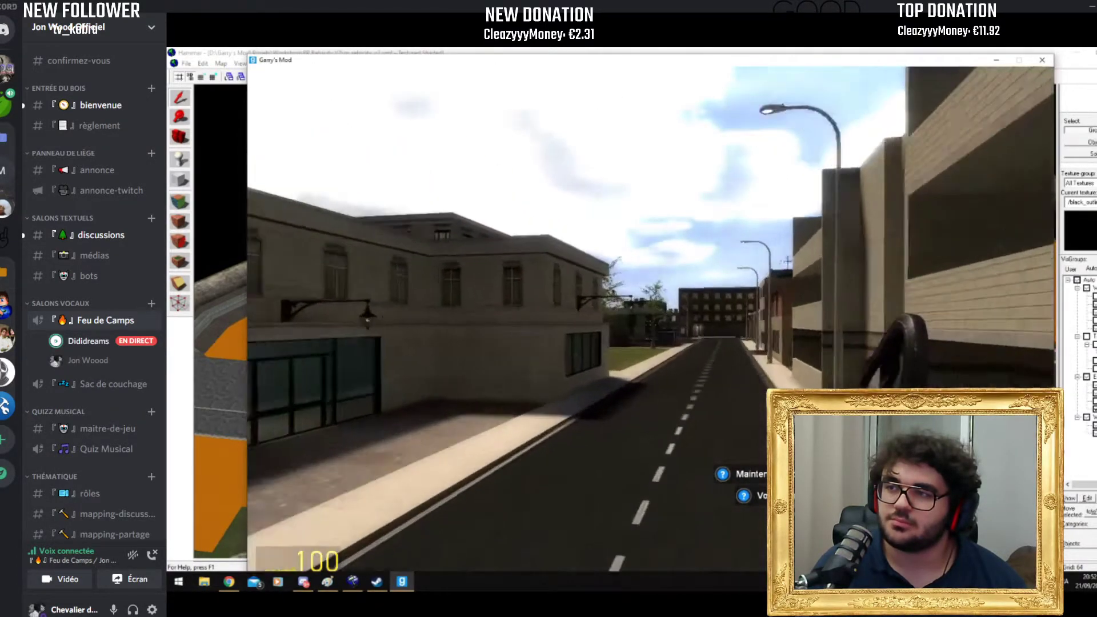
key("w")
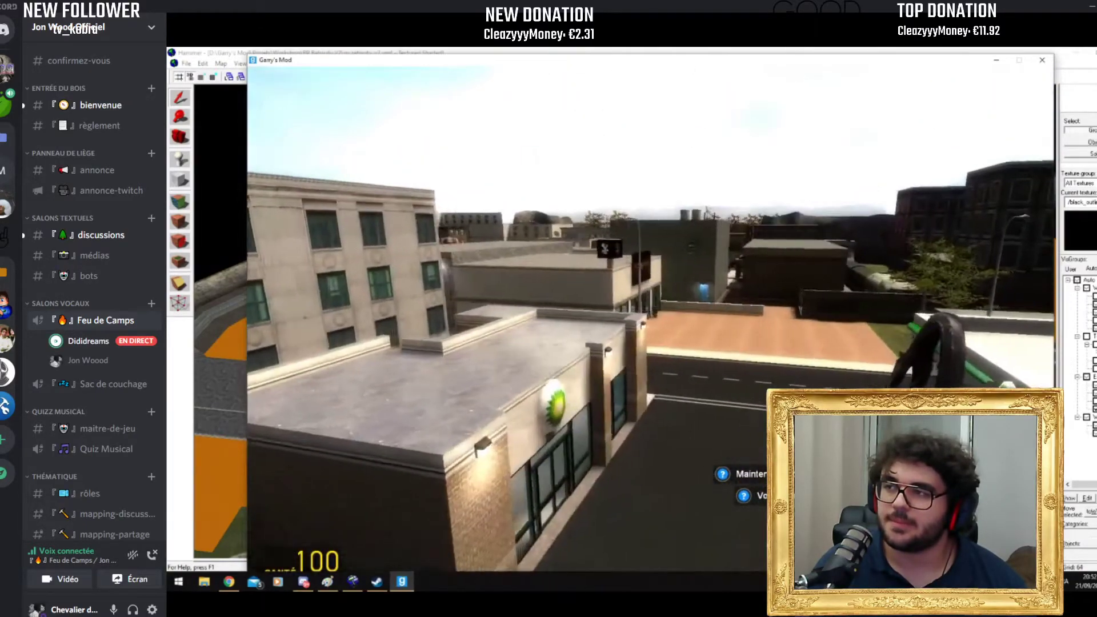
Step: Circle the BP station, cross the street and continue to the intersection
key("d")
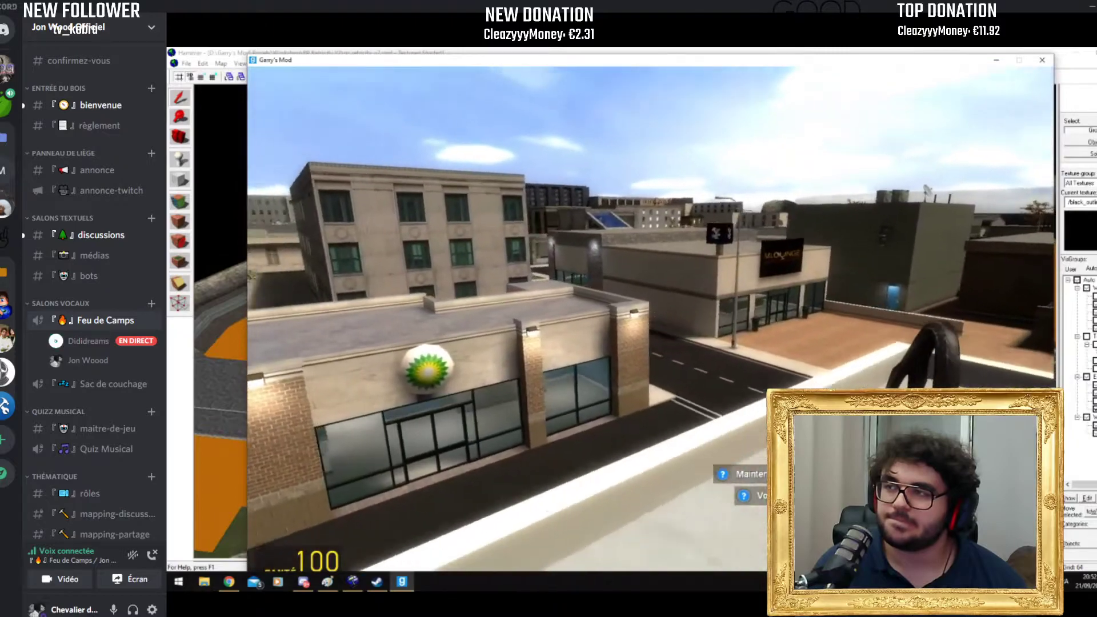
key("w")
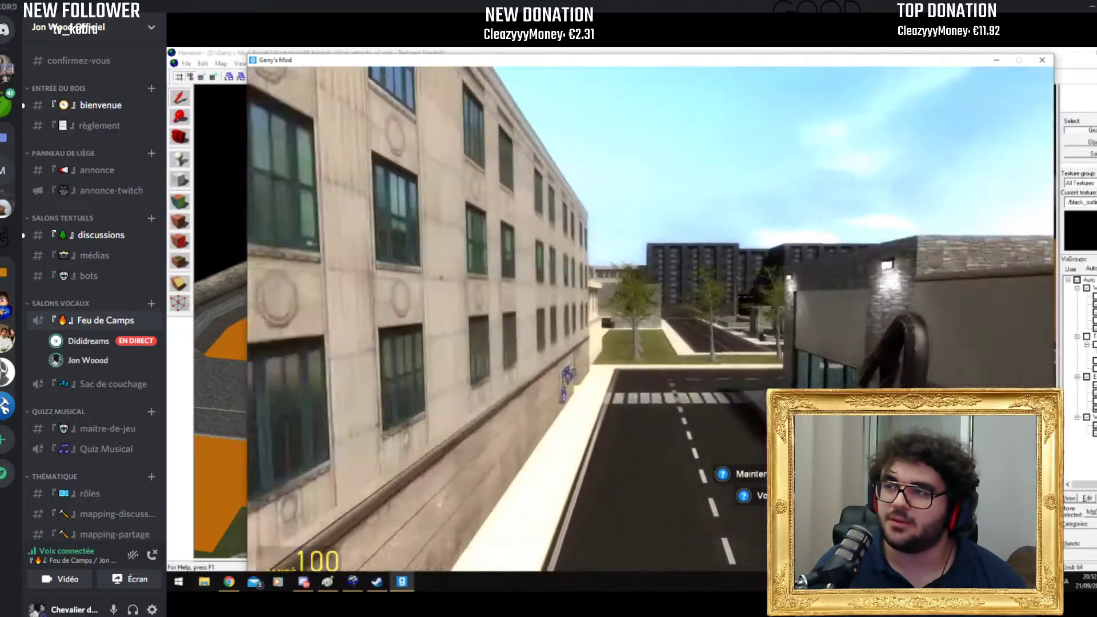
key("w")
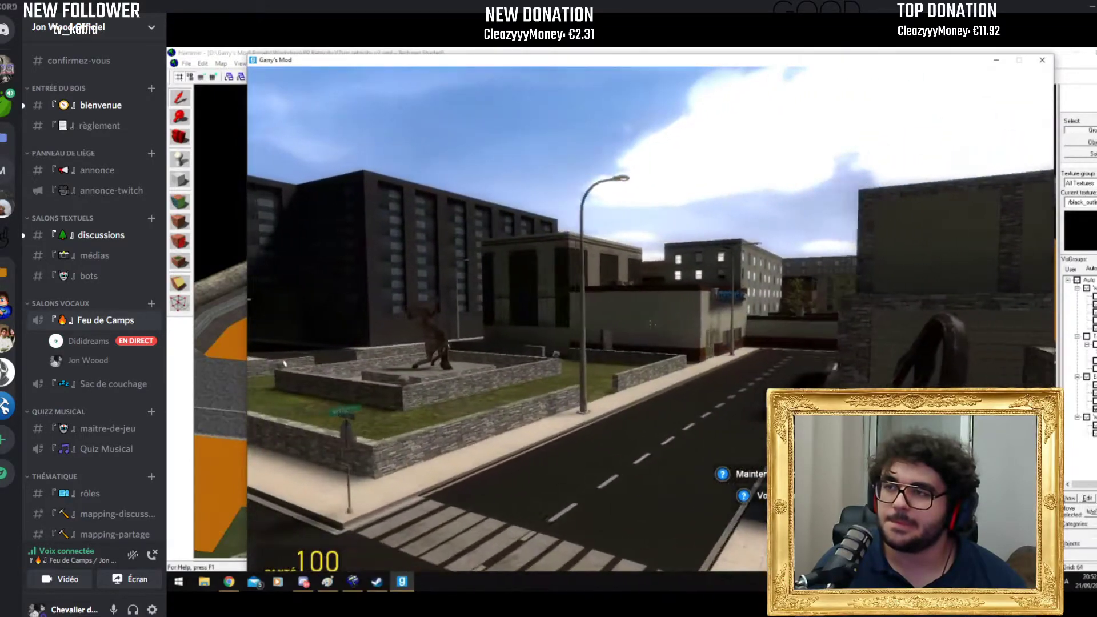
key("a")
key("w")
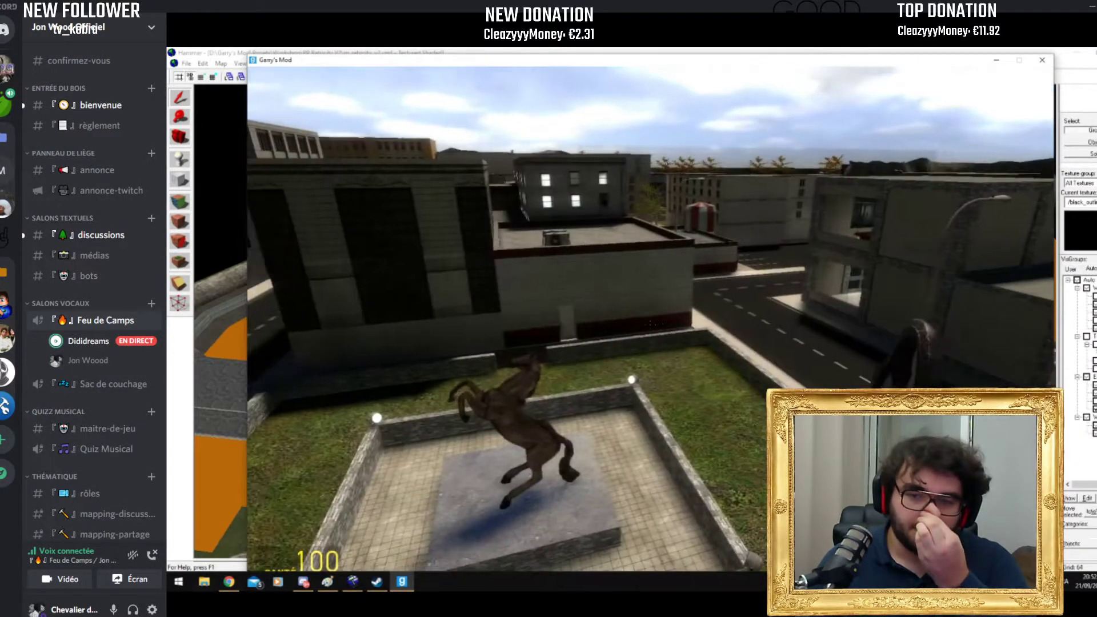
Step: Fly through the road tunnel, round the bend and over the walled prison compound
key("w")
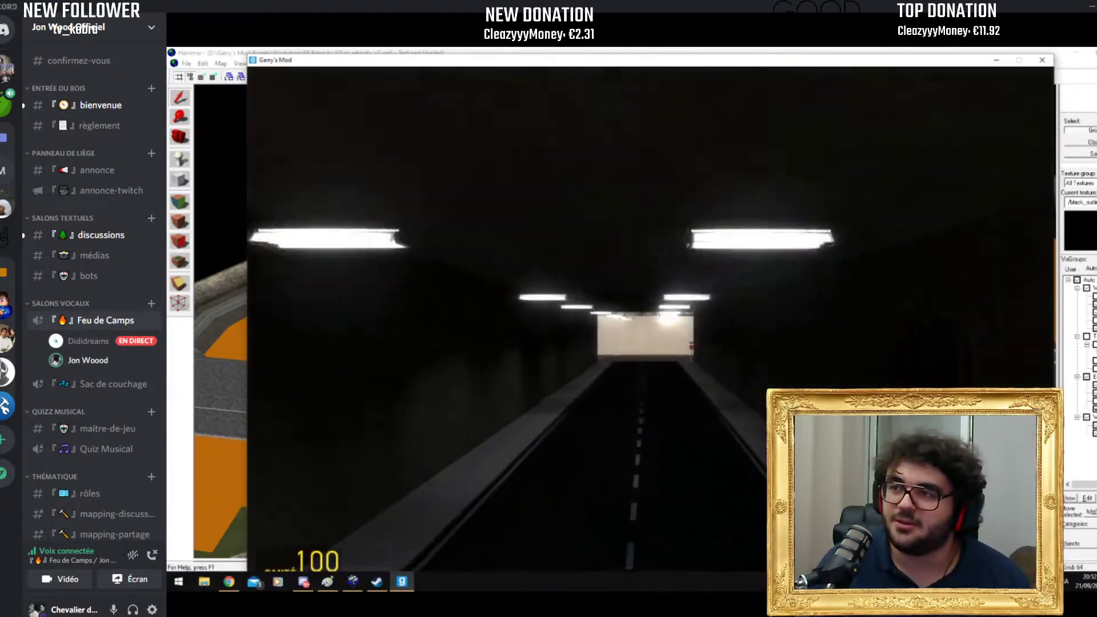
key("w")
key("w")
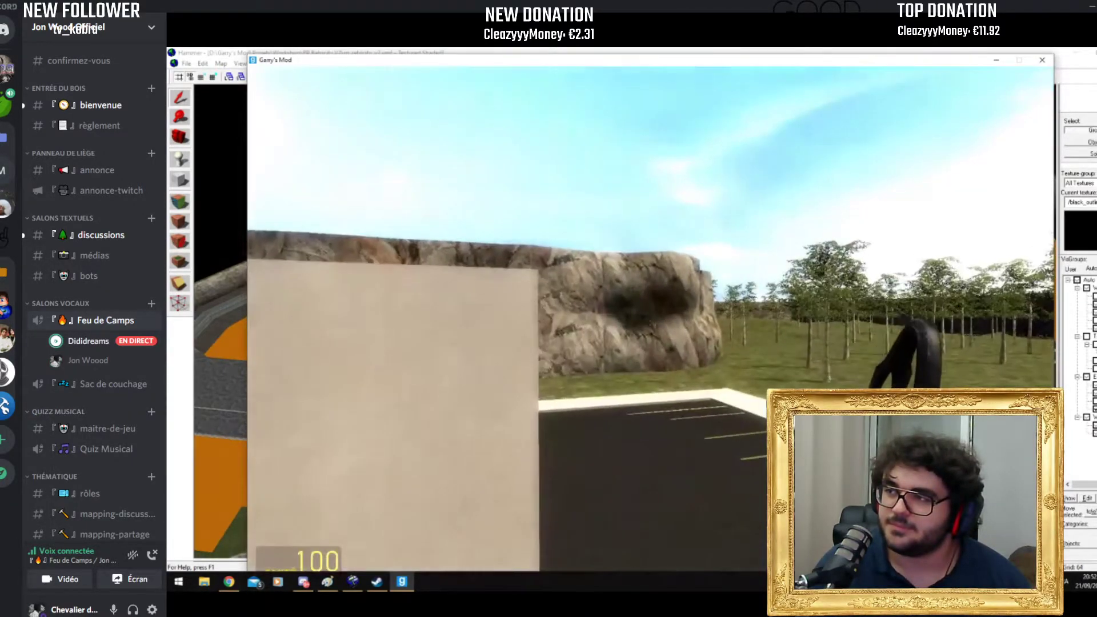
key("w")
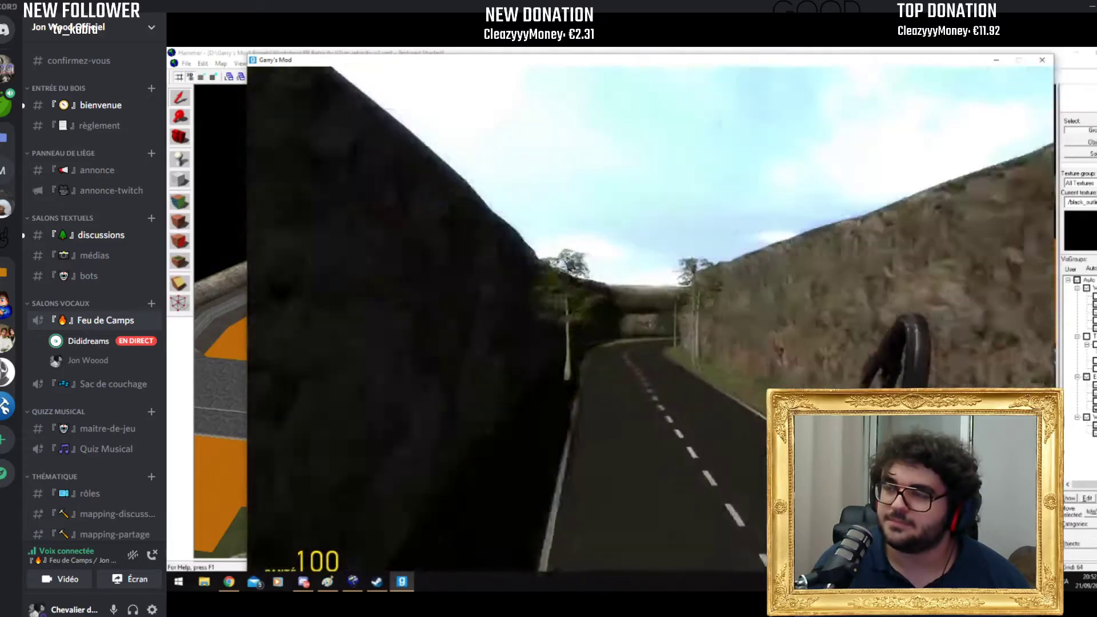
key("w")
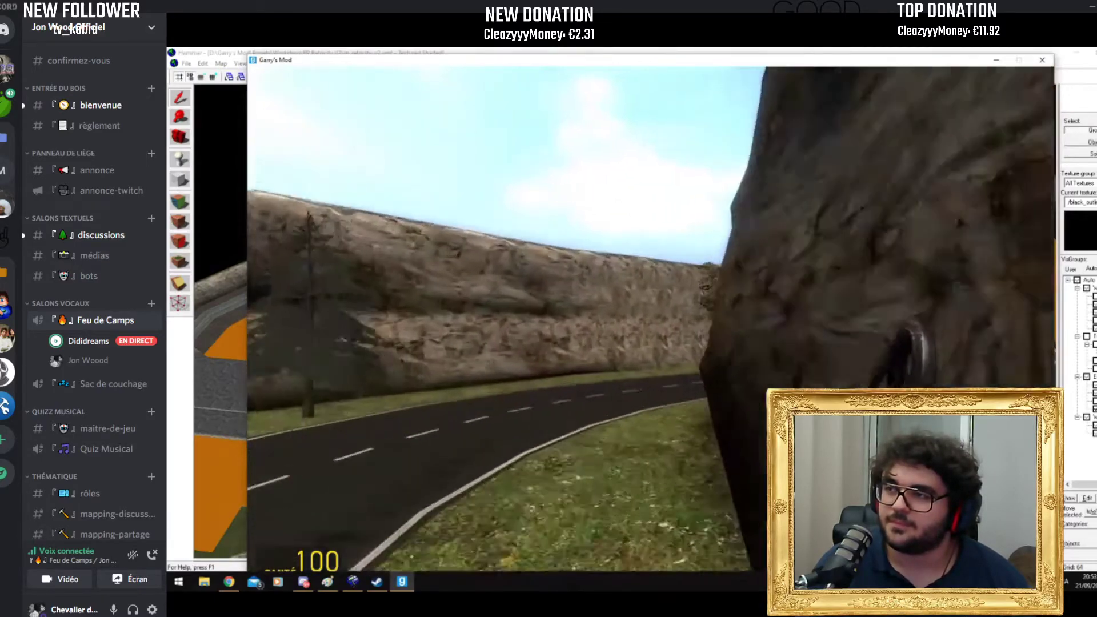
key("w")
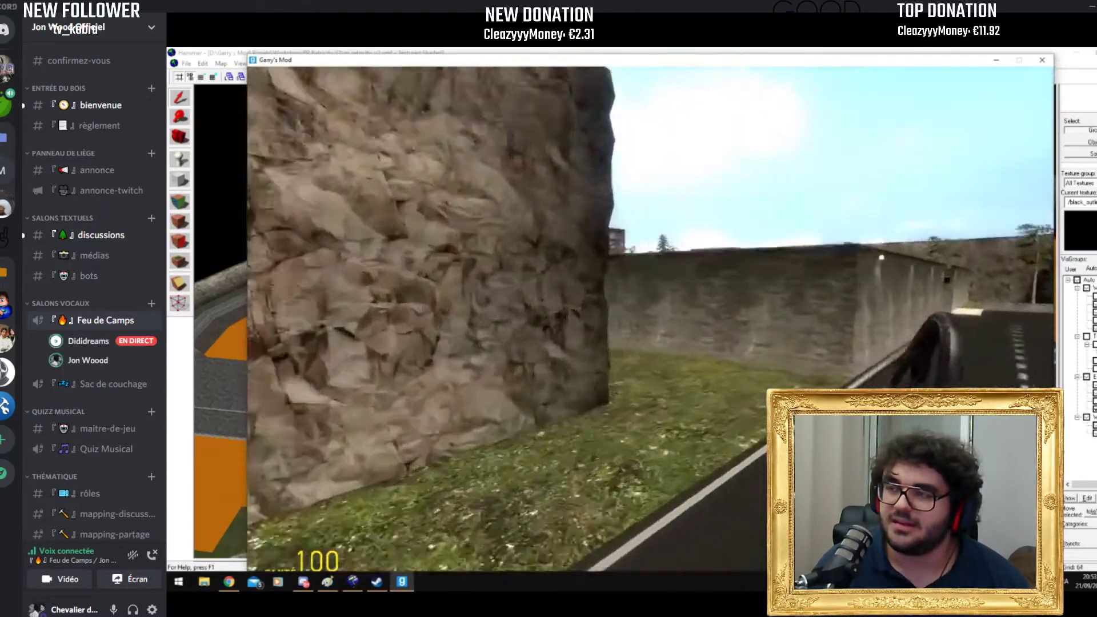
key("w")
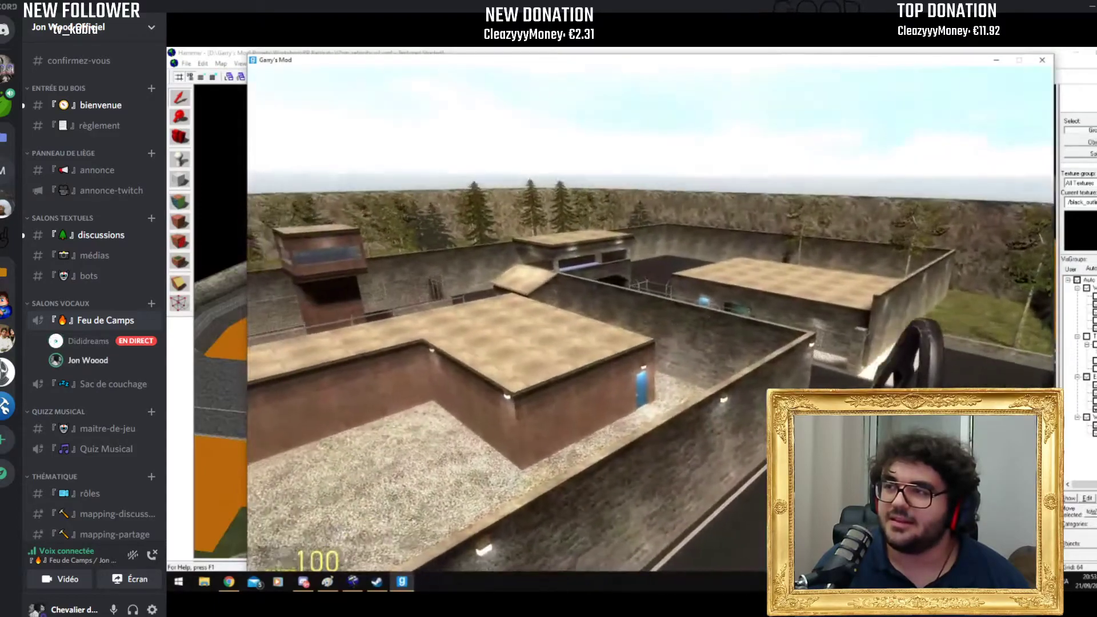
key("w")
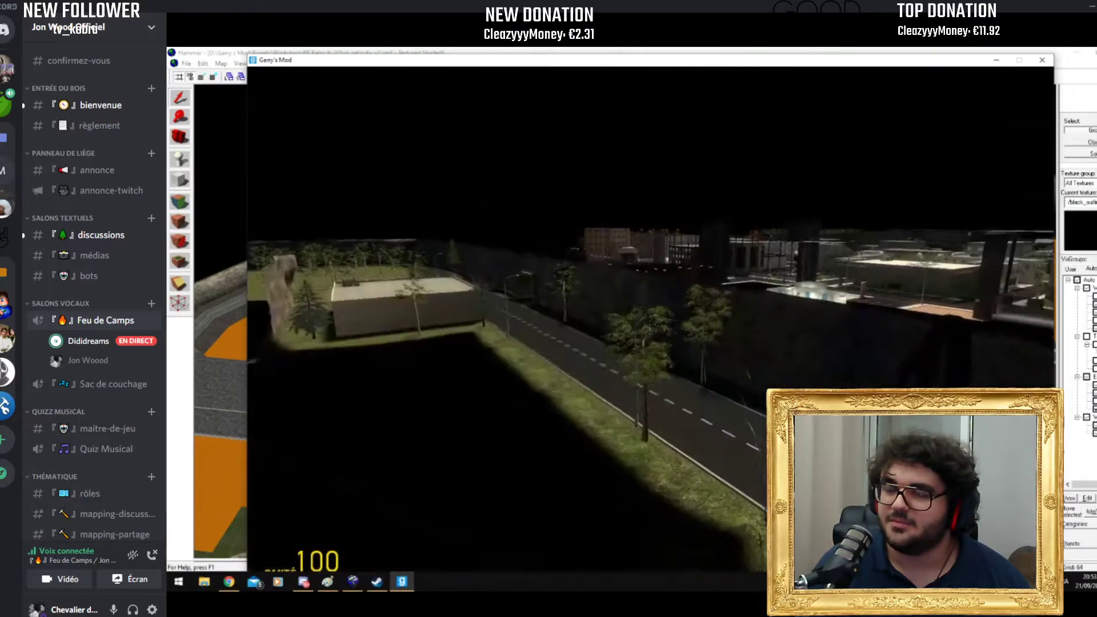
Step: Fly back along the road through the dark tunnel and the lit tunnel
key("w")
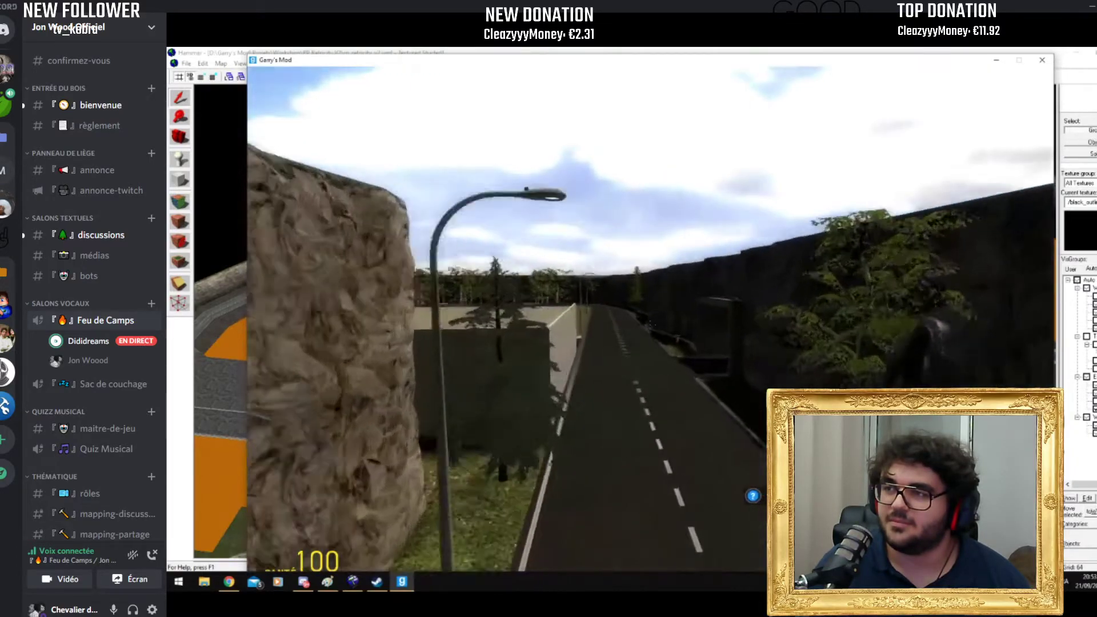
key("w")
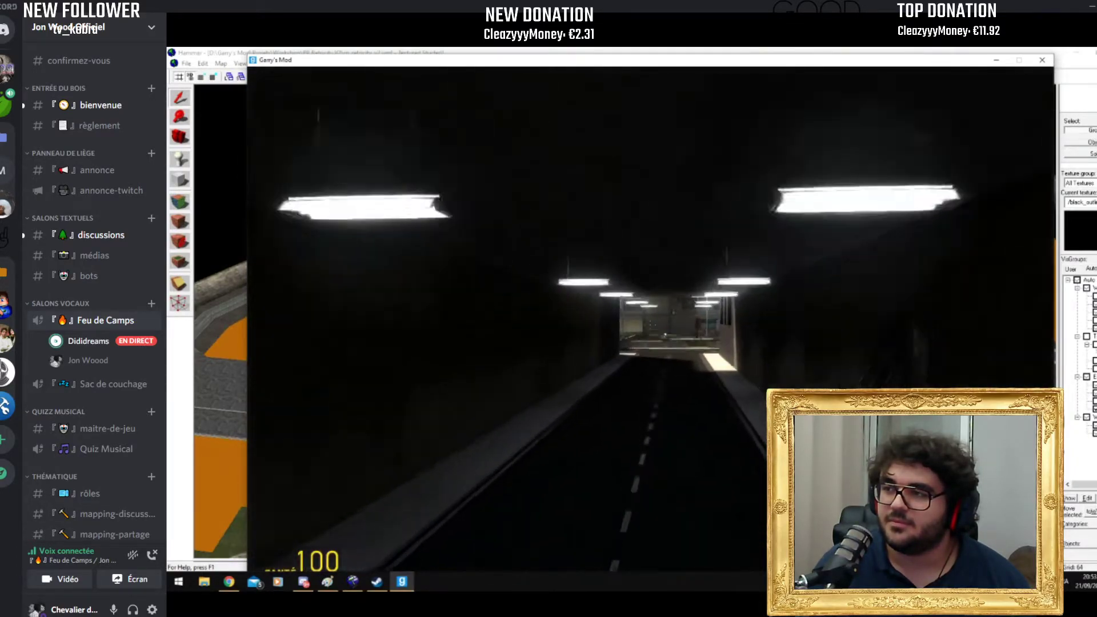
key("w")
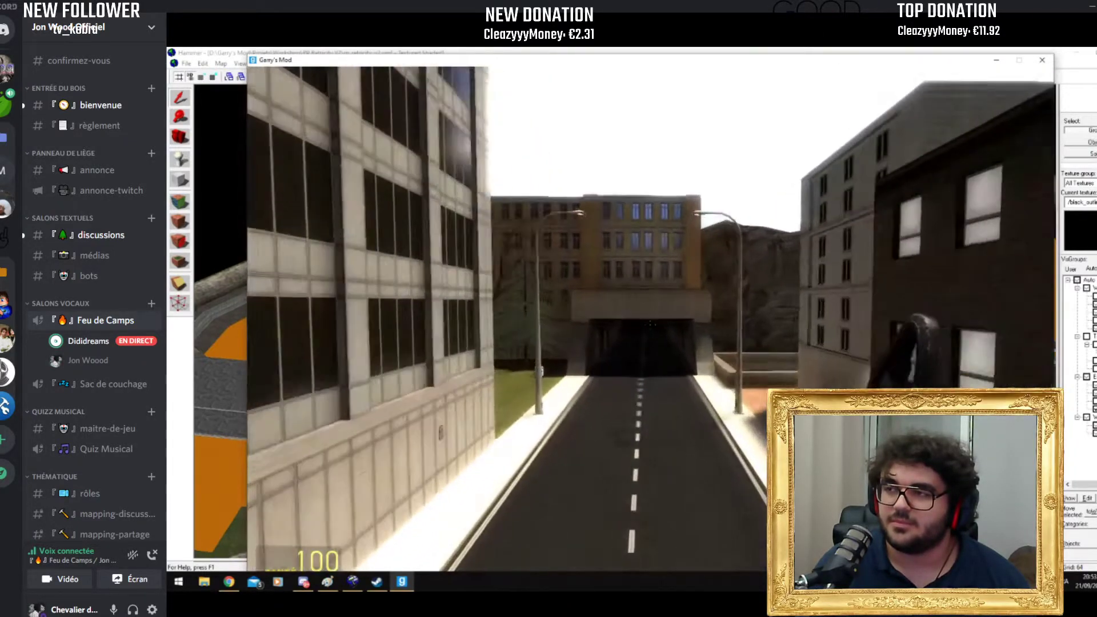
key("w")
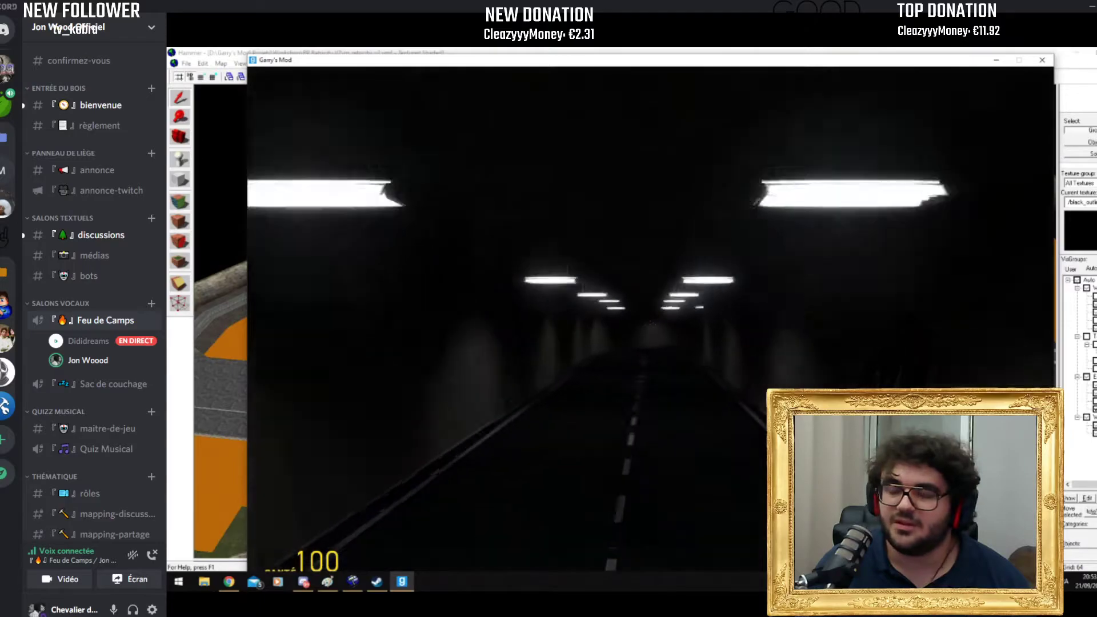
key("w")
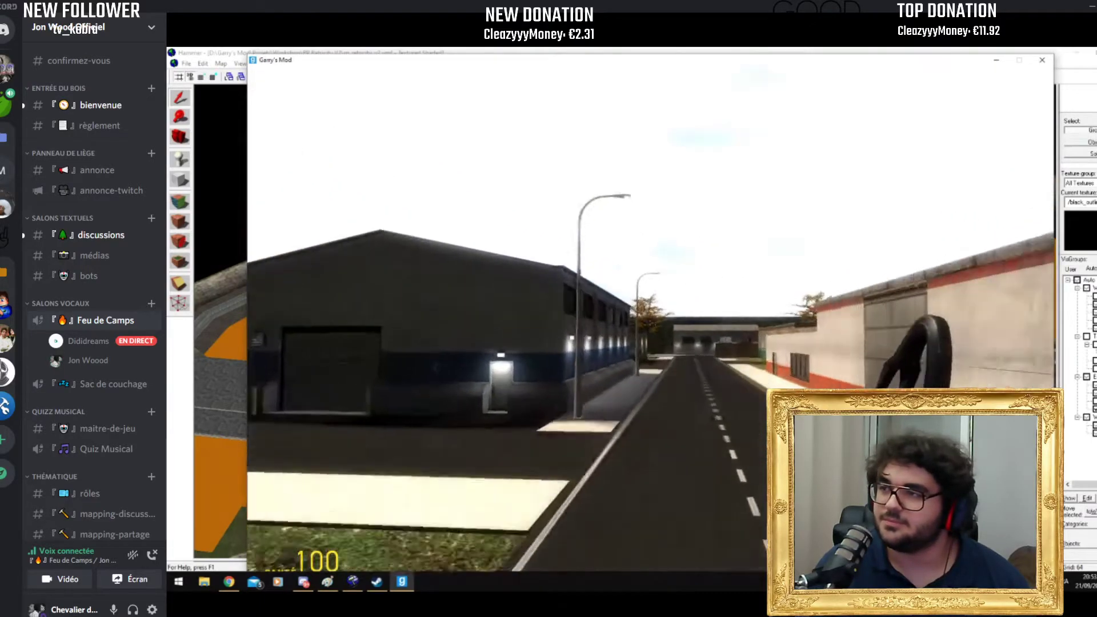
Step: Rise over the rooftops past the orange trees and climb high above the town
key("w")
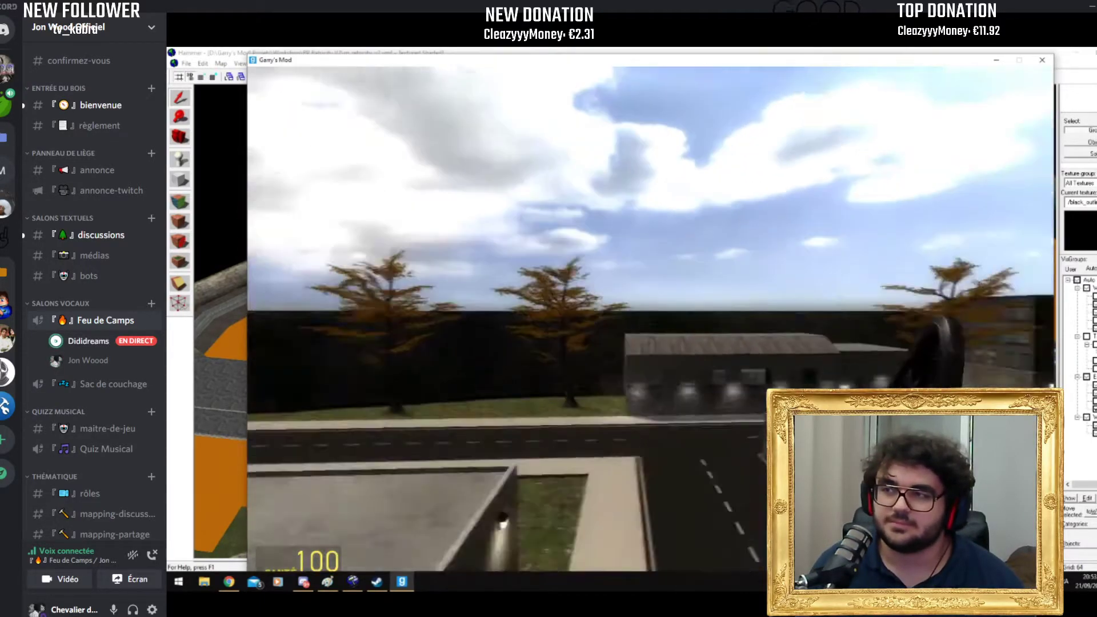
key("w")
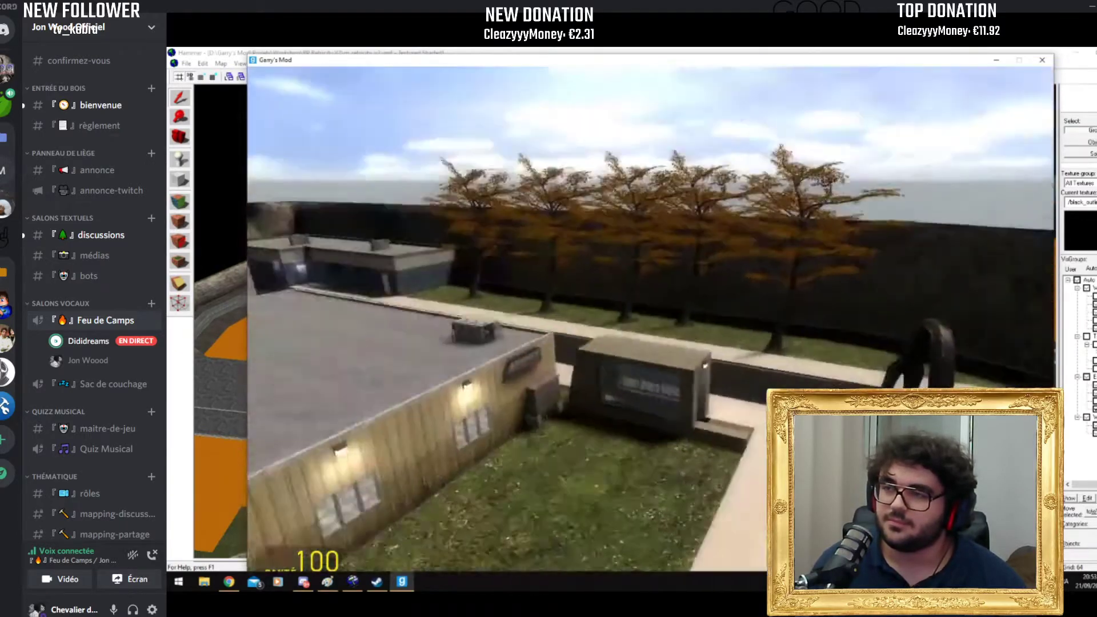
key("w")
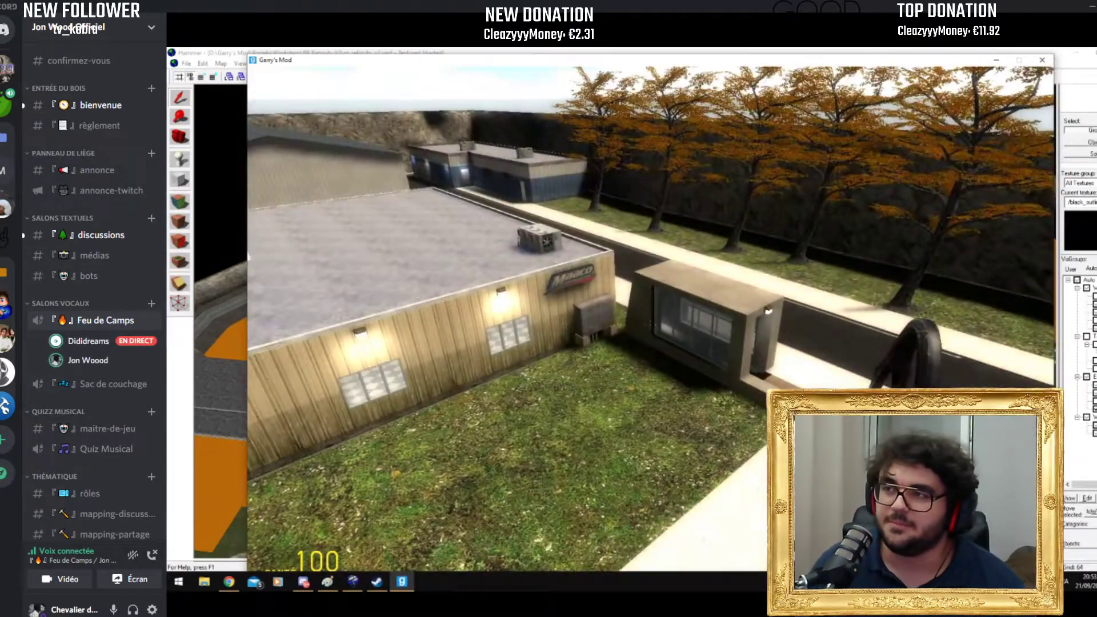
key("w")
key("w")
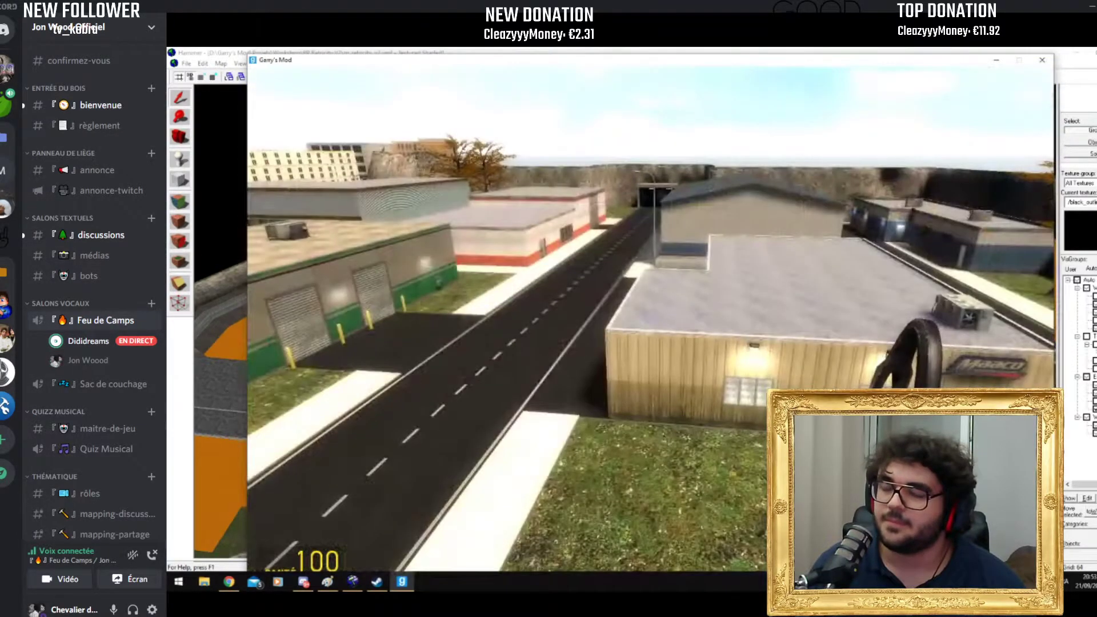
key("w")
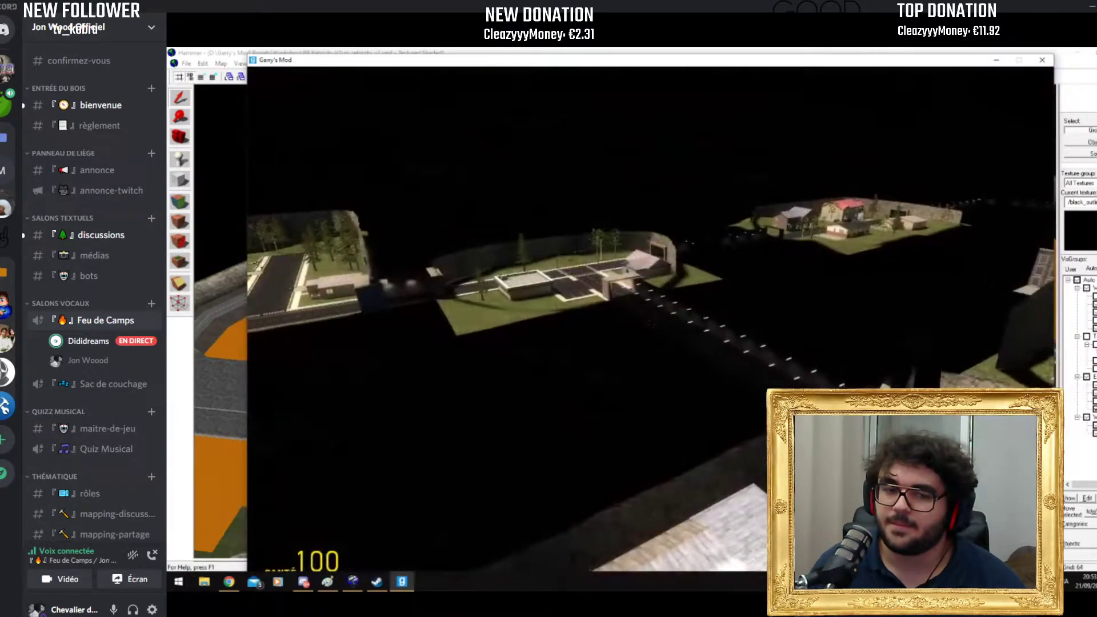
key("w")
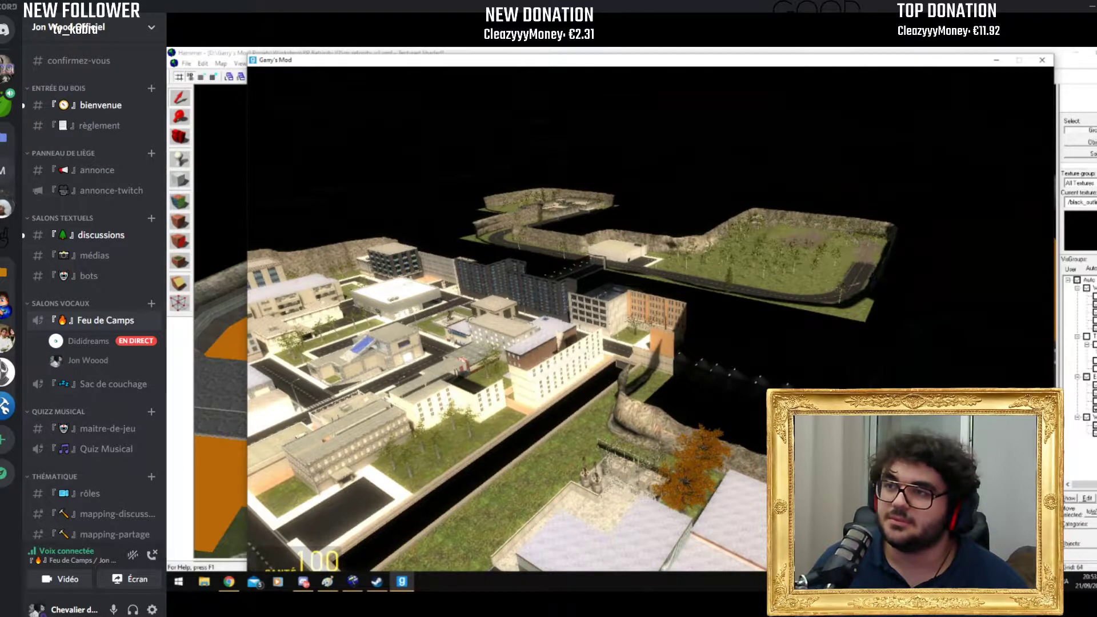
Step: Bring up the Garry's Mod pause menu after surveying the city from above
key("Escape")
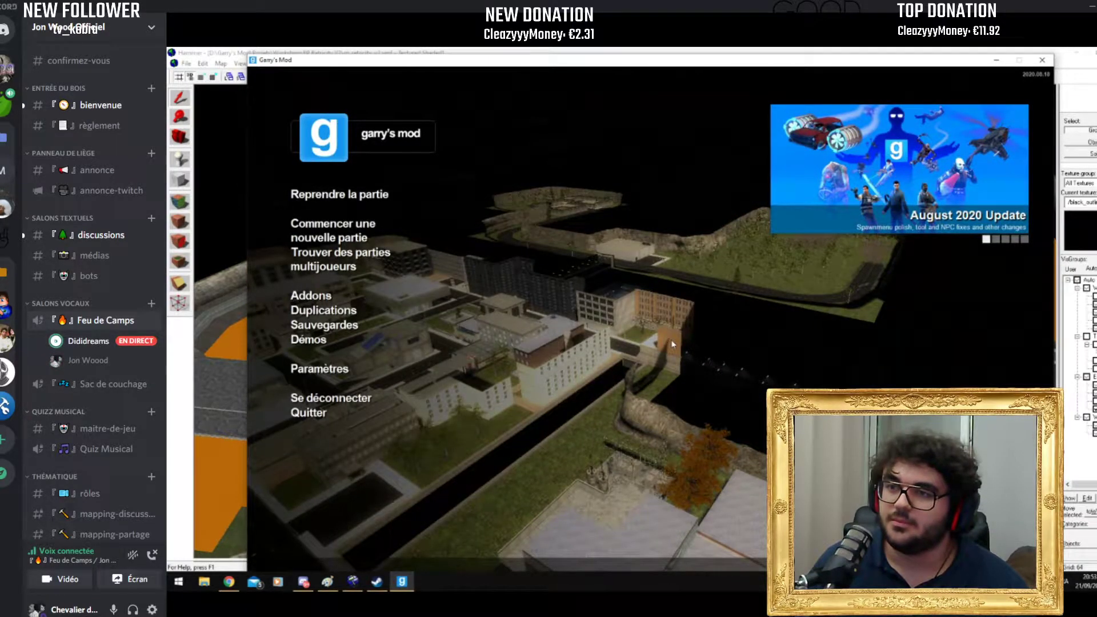
Step: Disconnect from the game, return to Hammer and close the earlier city map view
left_click(368, 398)
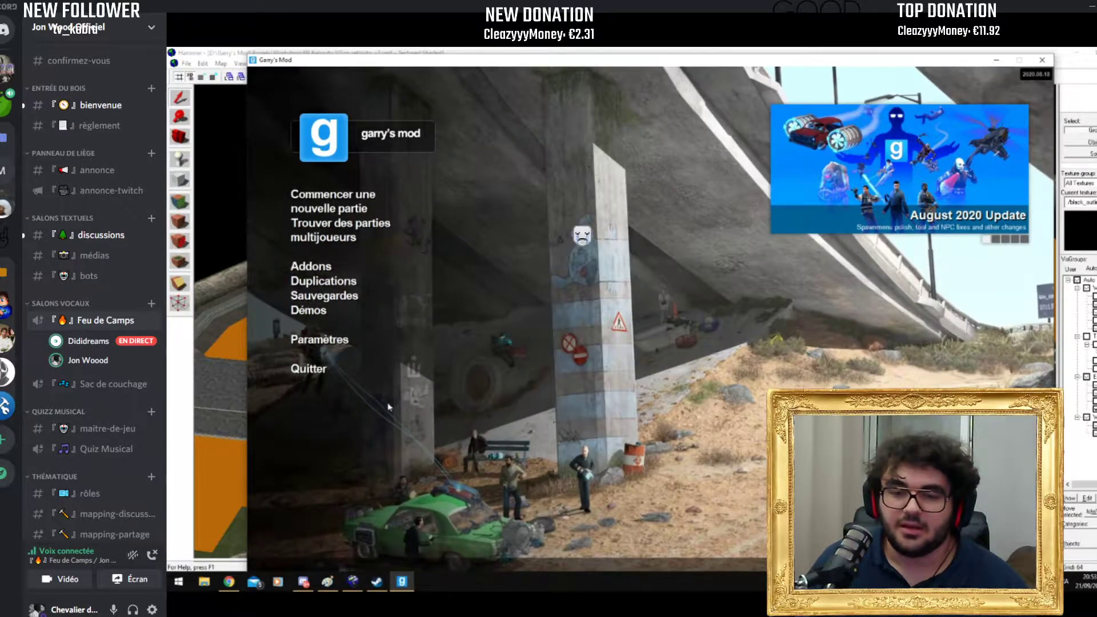
key("alt+Tab")
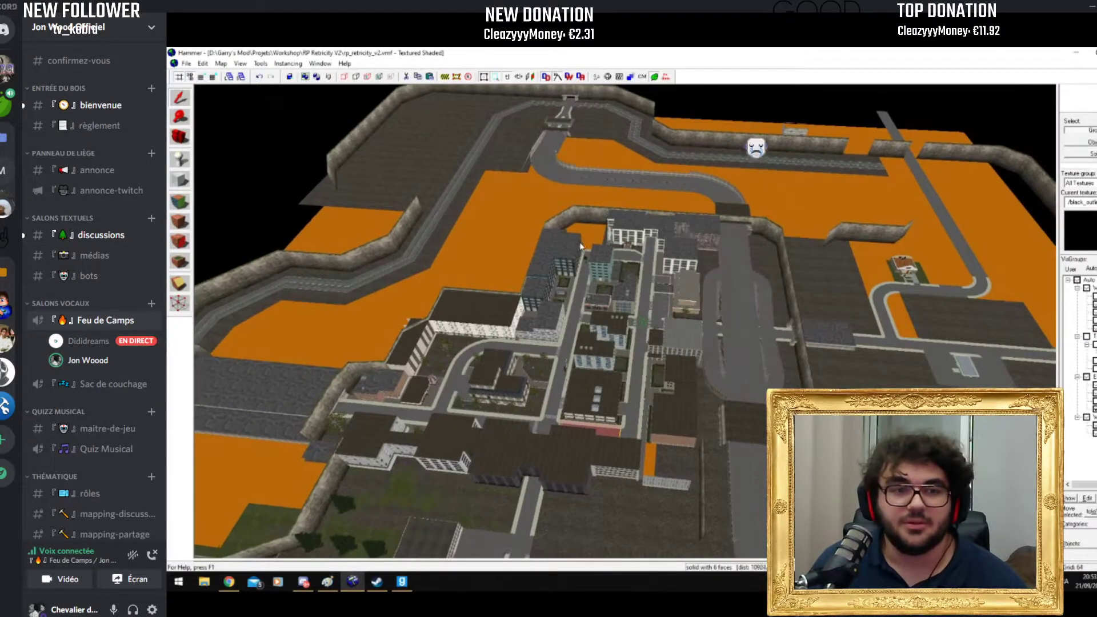
scroll(580, 246, "down", 3)
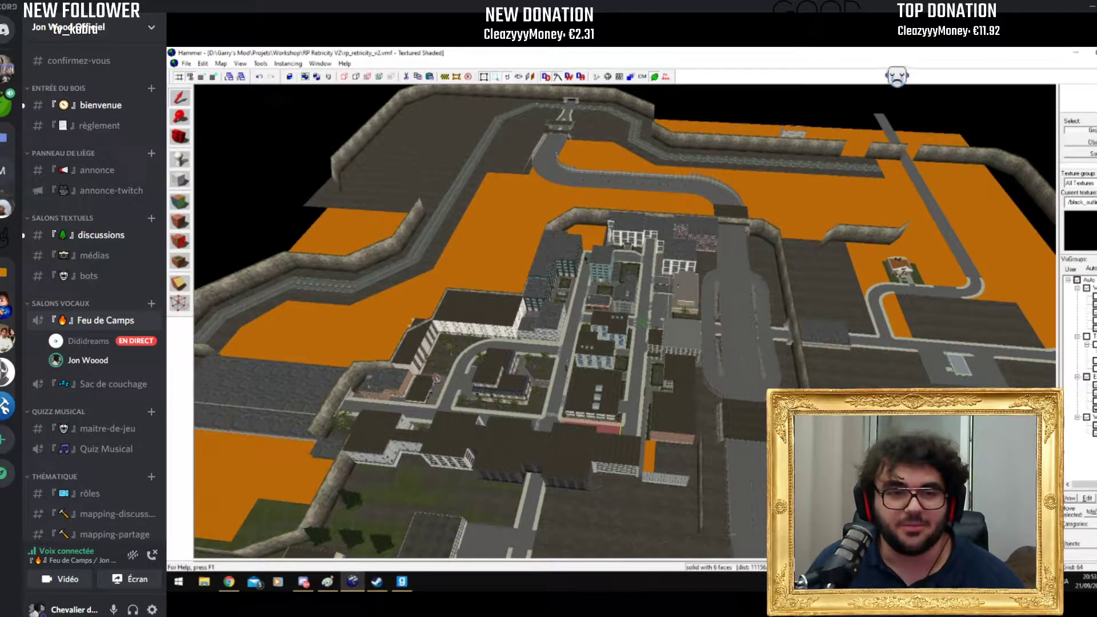
left_click(1096, 64)
left_click(915, 120)
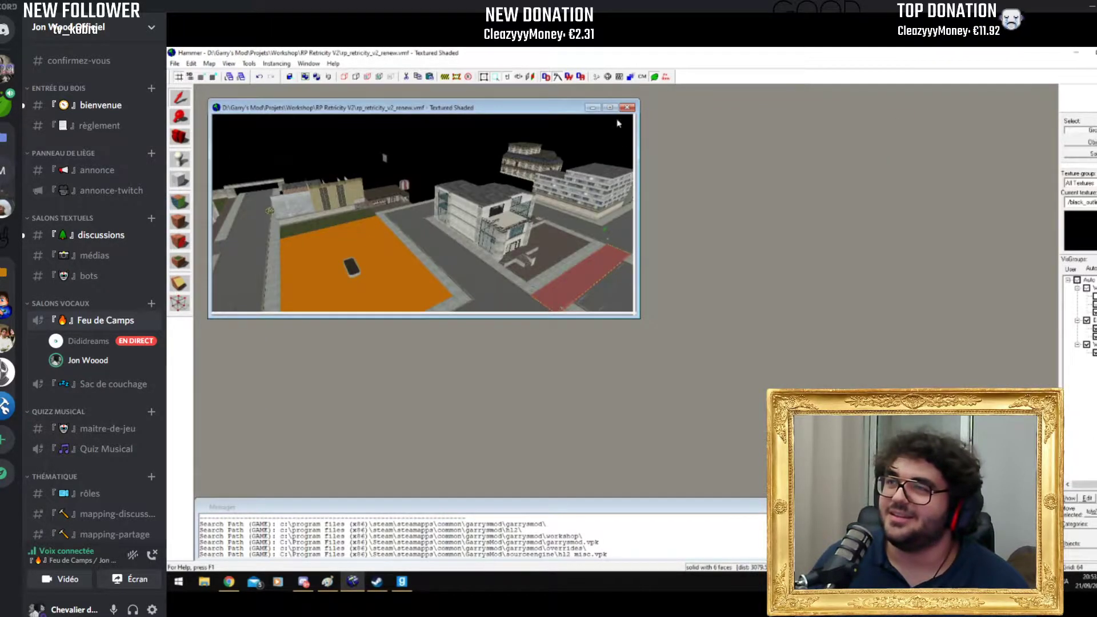
Step: Maximize the rp_retricity_v2_renew 3D view and move the camera back past the buildings
left_click(609, 107)
key("z")
key("s")
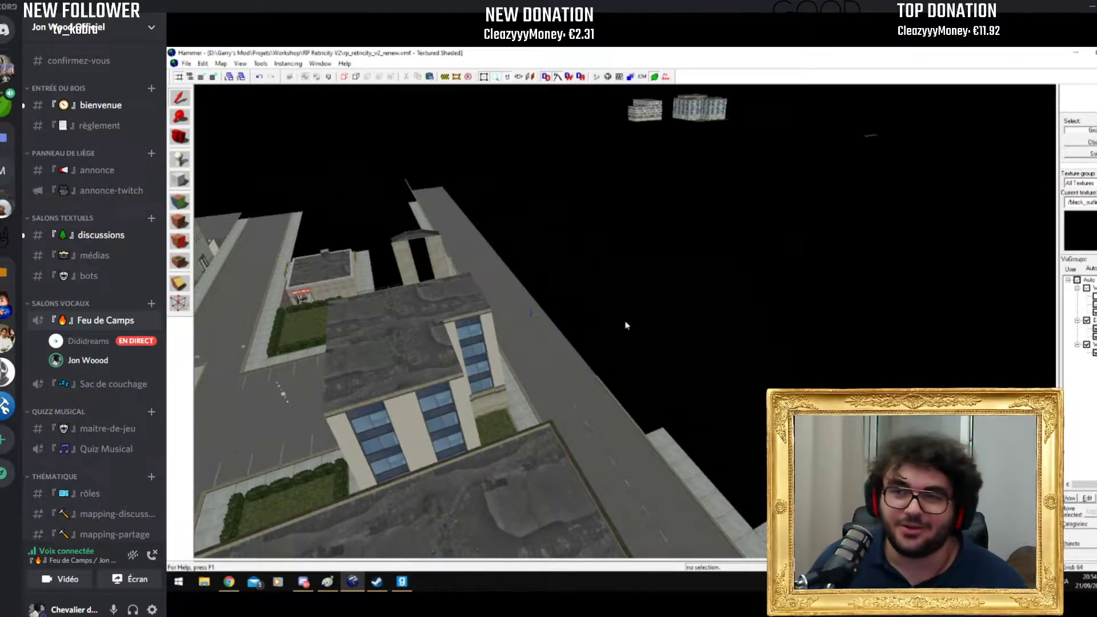
left_click(185, 63)
Step: In the File > Open dialog, go up to Garry's Mod and into the Projets folder
left_click(197, 83)
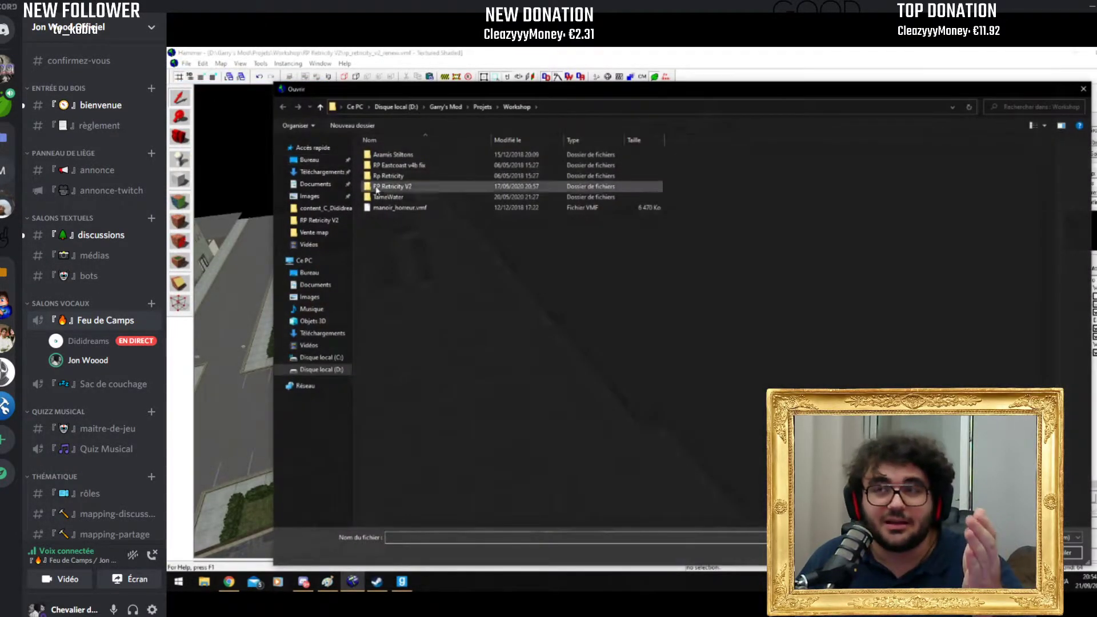
left_click(481, 108)
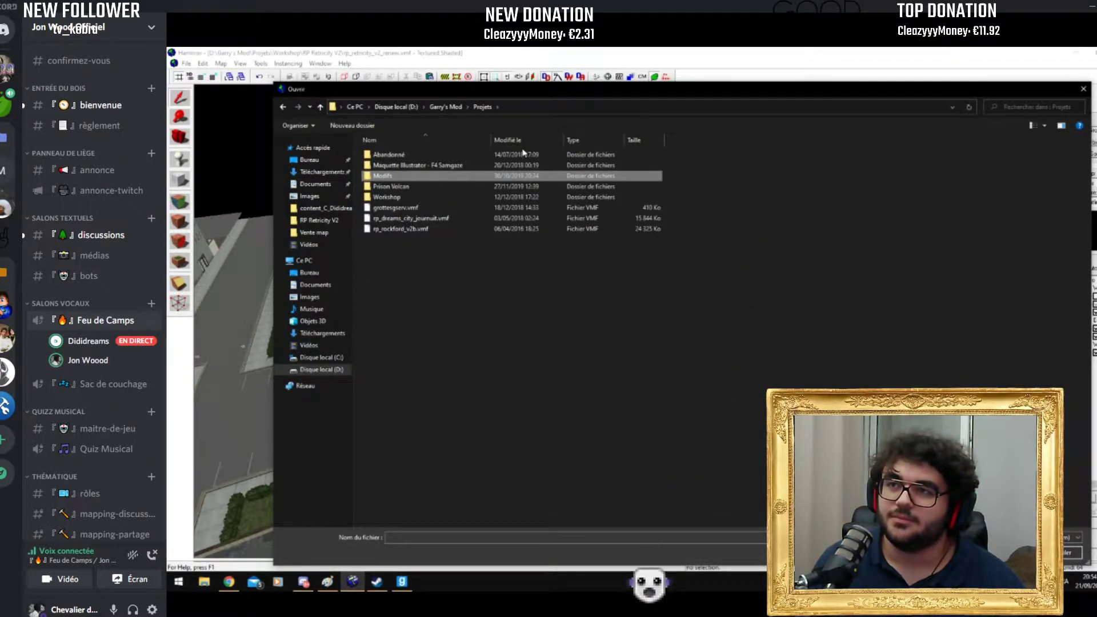
left_click(451, 108)
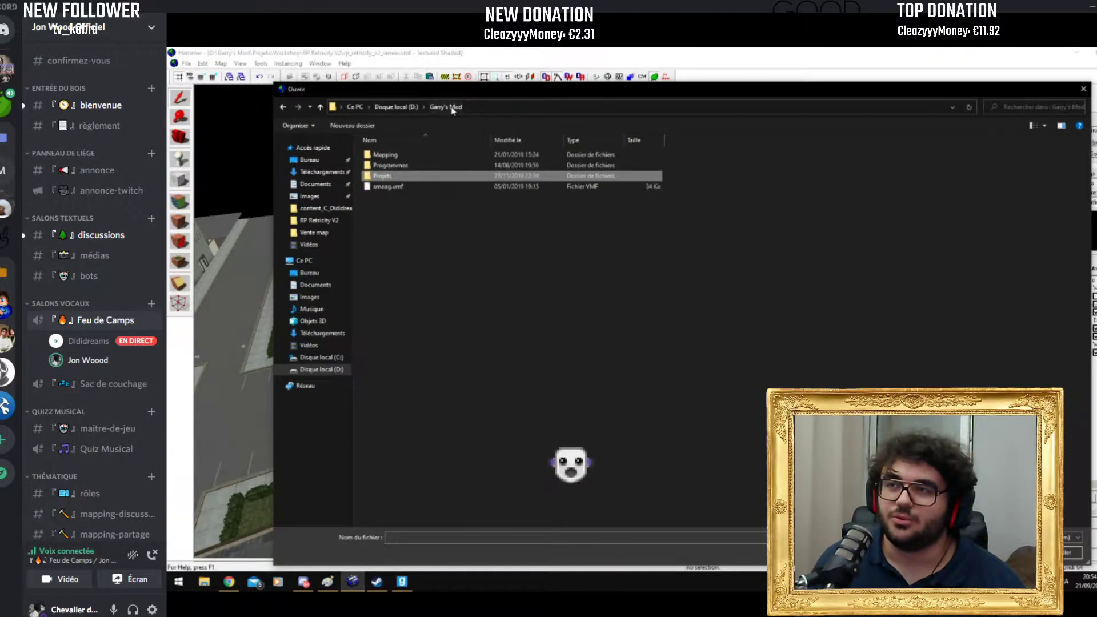
double_click(471, 174)
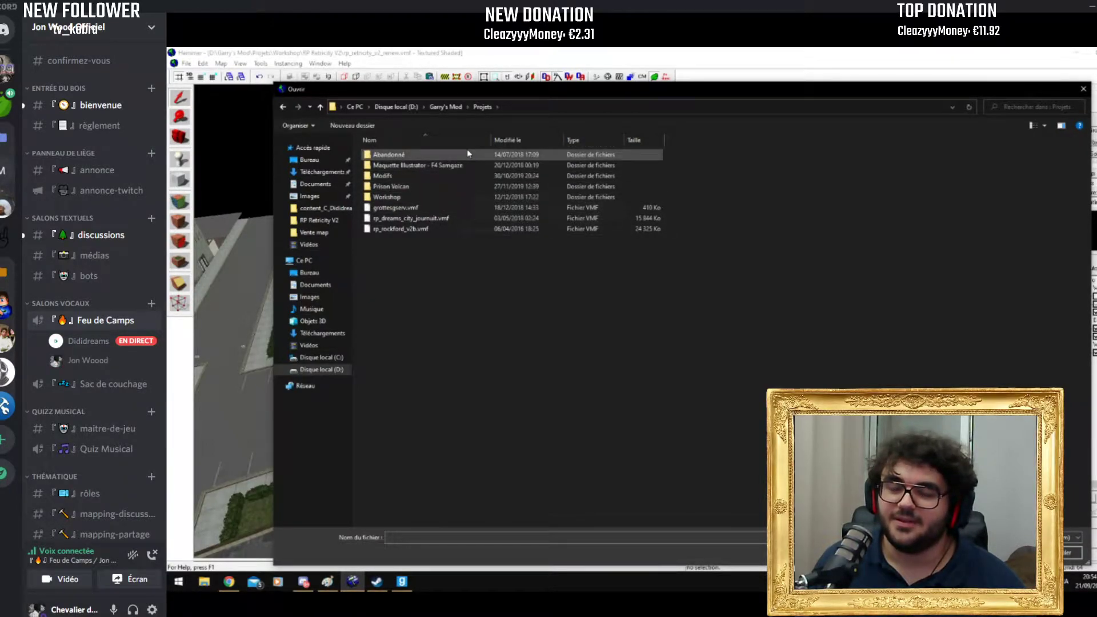
Step: Browse Explorer to D:\Garry's Mod\Projets\Maquette Illustrator - F4 Samgaze, then close the window
left_click(204, 581)
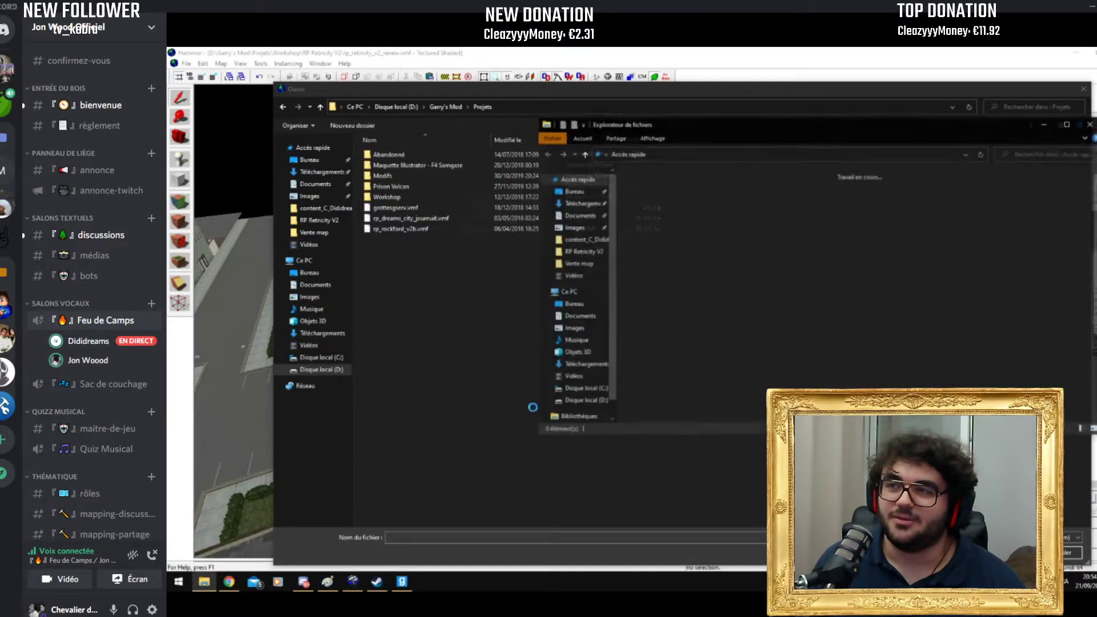
left_click(580, 401)
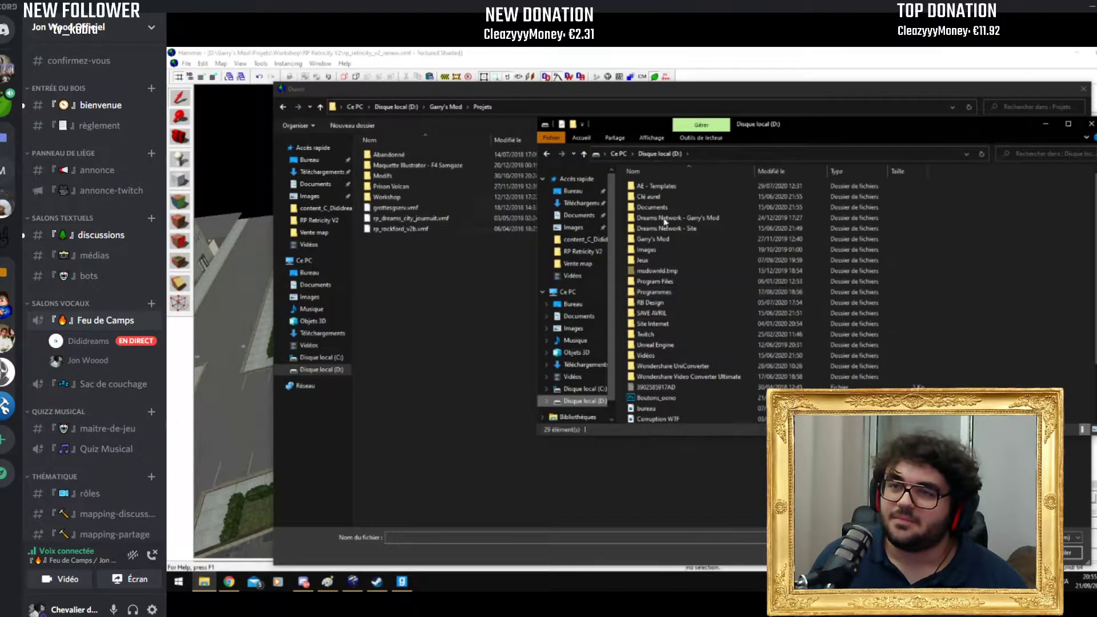
double_click(653, 238)
double_click(654, 207)
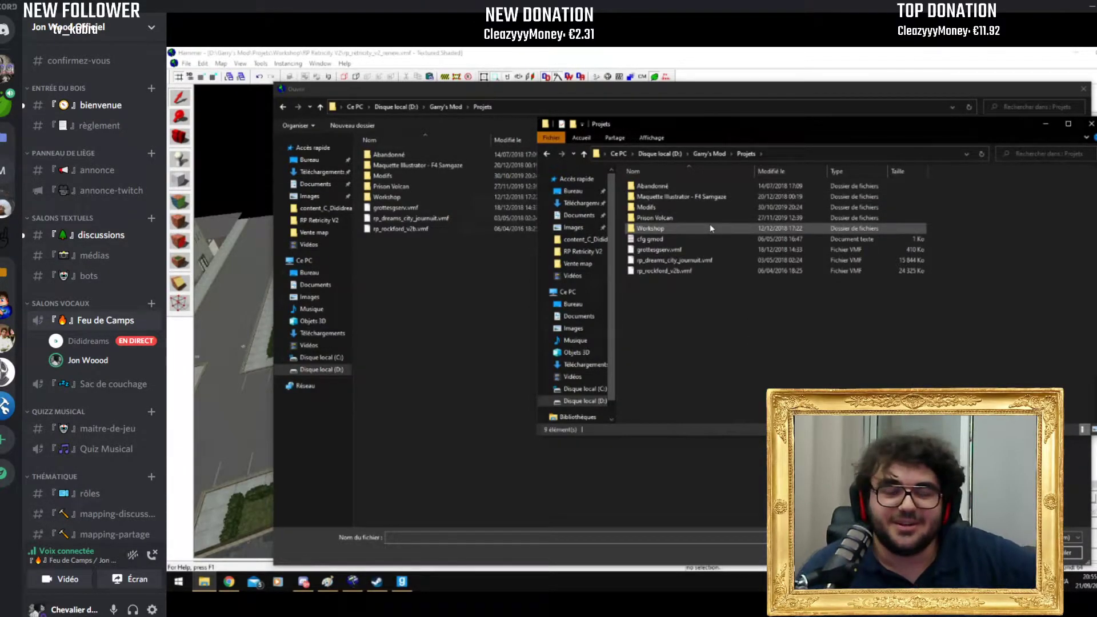
double_click(717, 197)
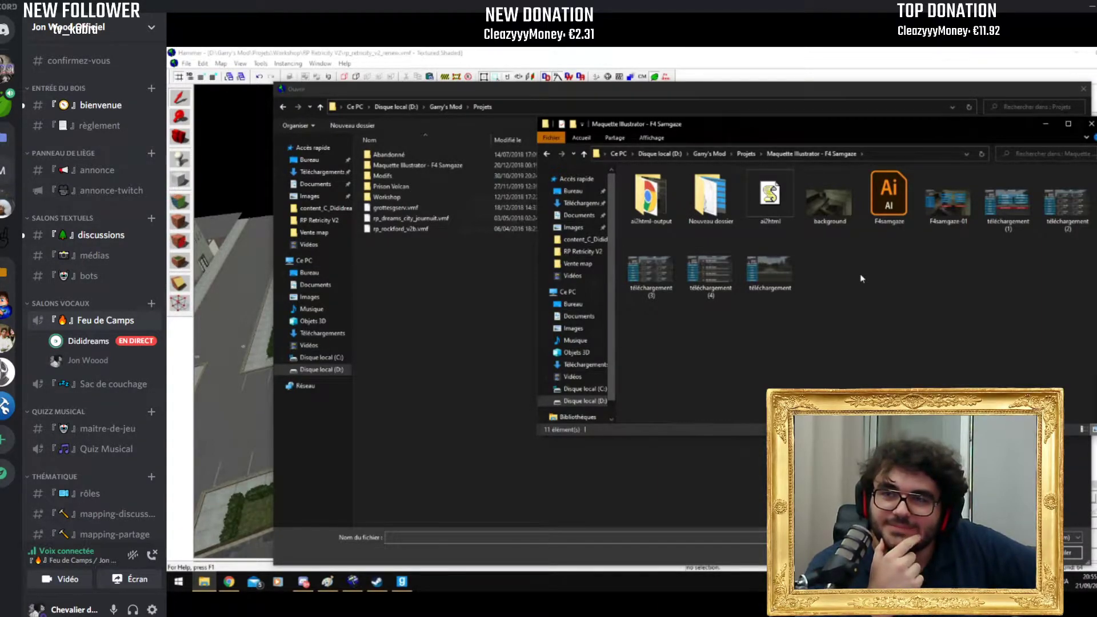
left_click(1090, 124)
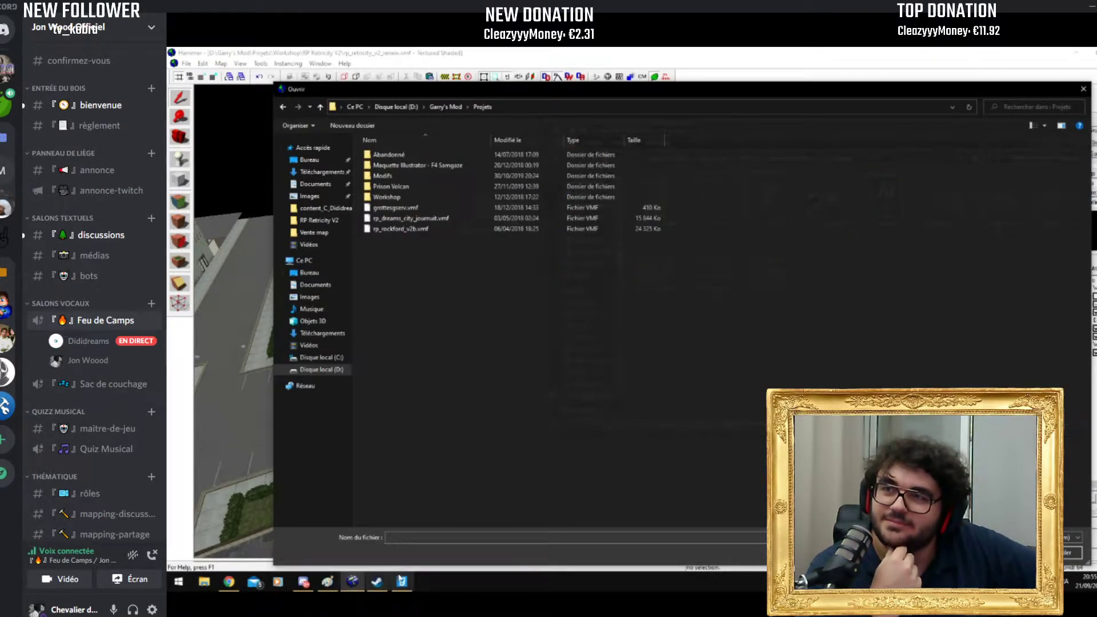
mouse_move(402, 579)
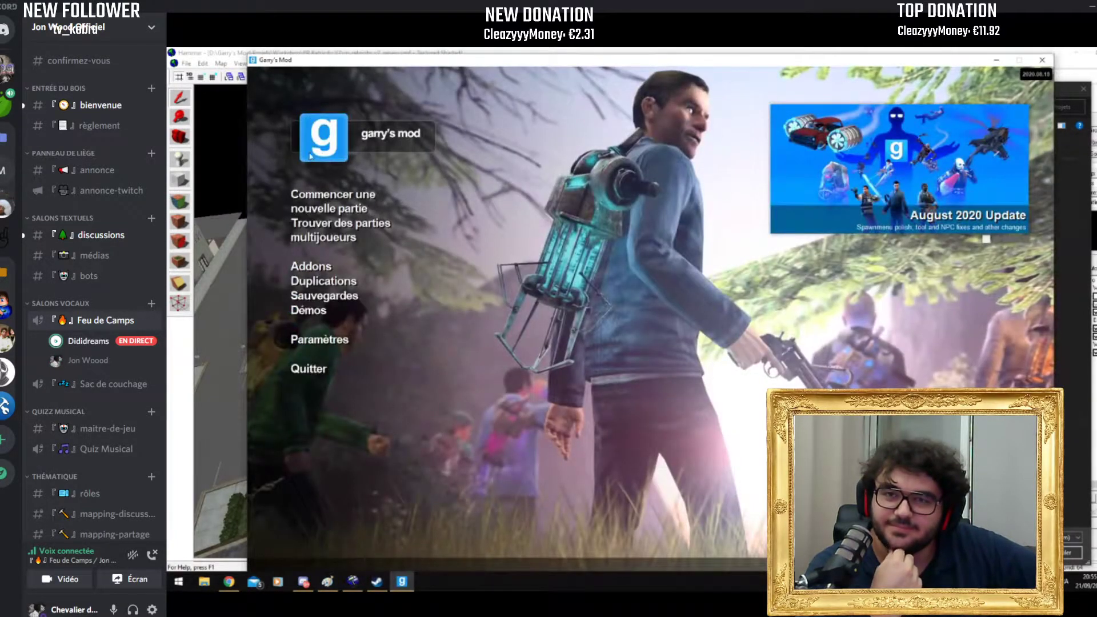
Step: Start a new game on rp_locality, after looking at rp_southside and rp_truenorth_v1a
left_click(332, 209)
left_click(394, 322)
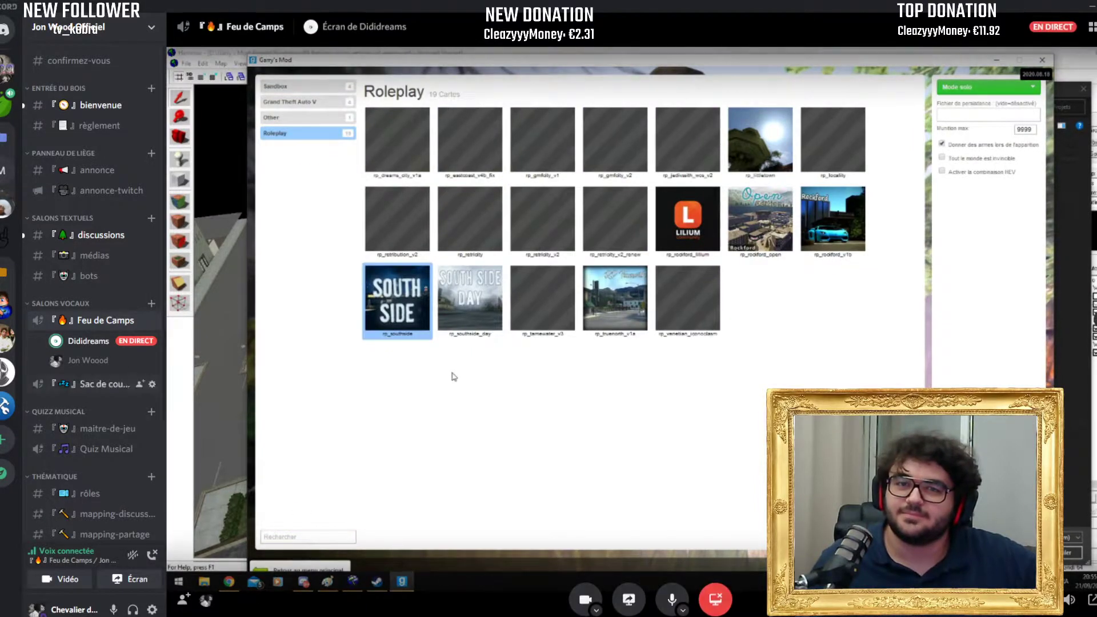
left_click(625, 315)
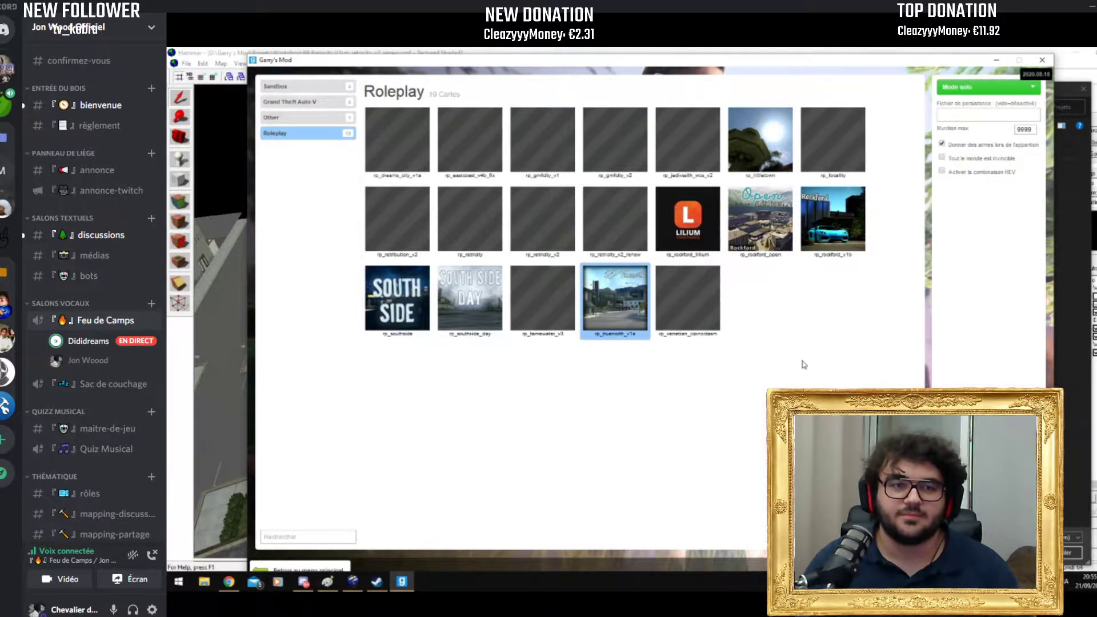
left_click(828, 174)
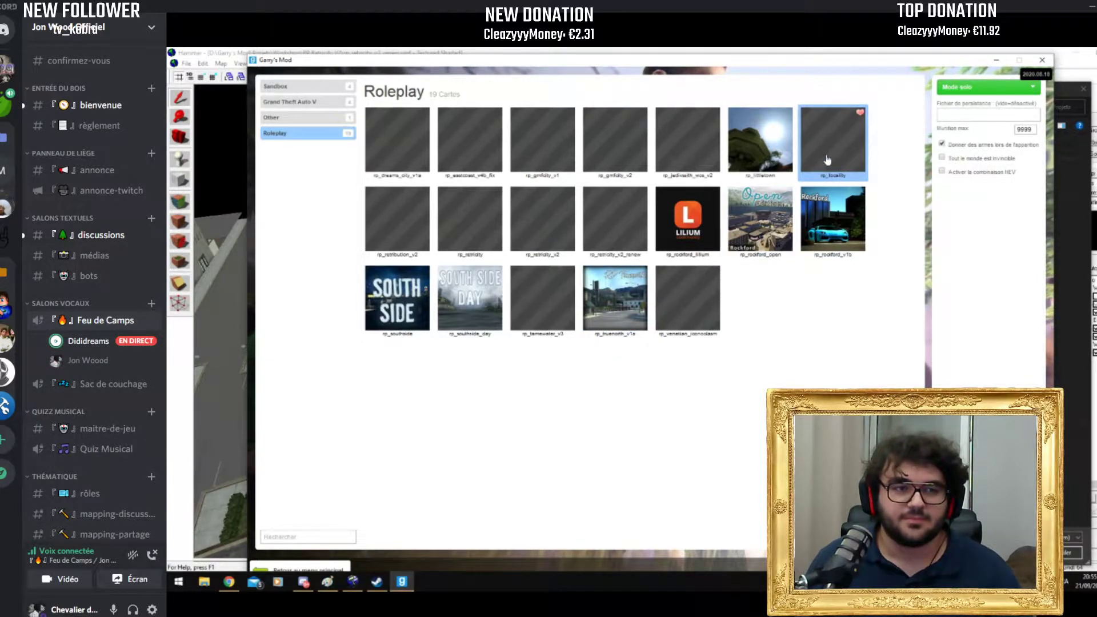
double_click(826, 170)
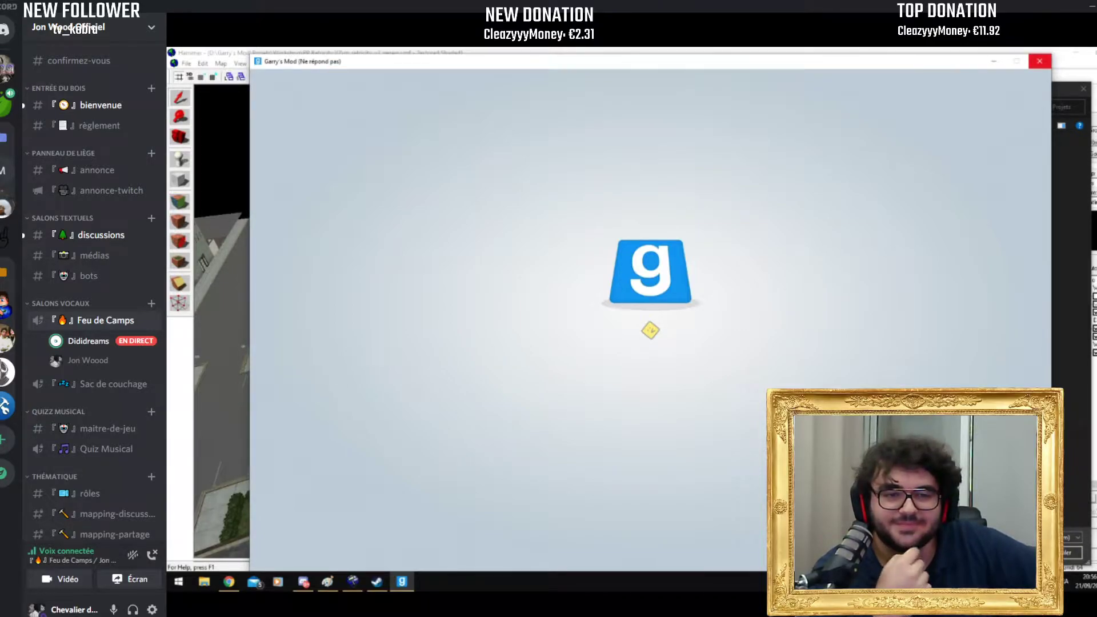
Step: Switch weapon and walk from the subway train toward the graffiti-covered corridor
key("1")
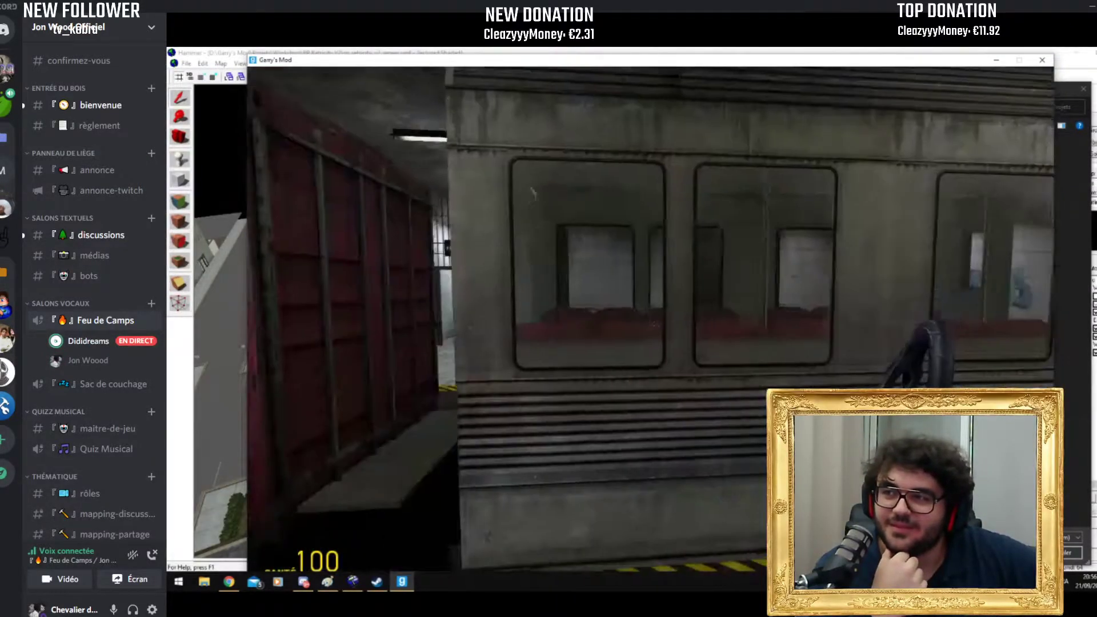
key("w")
key("w")
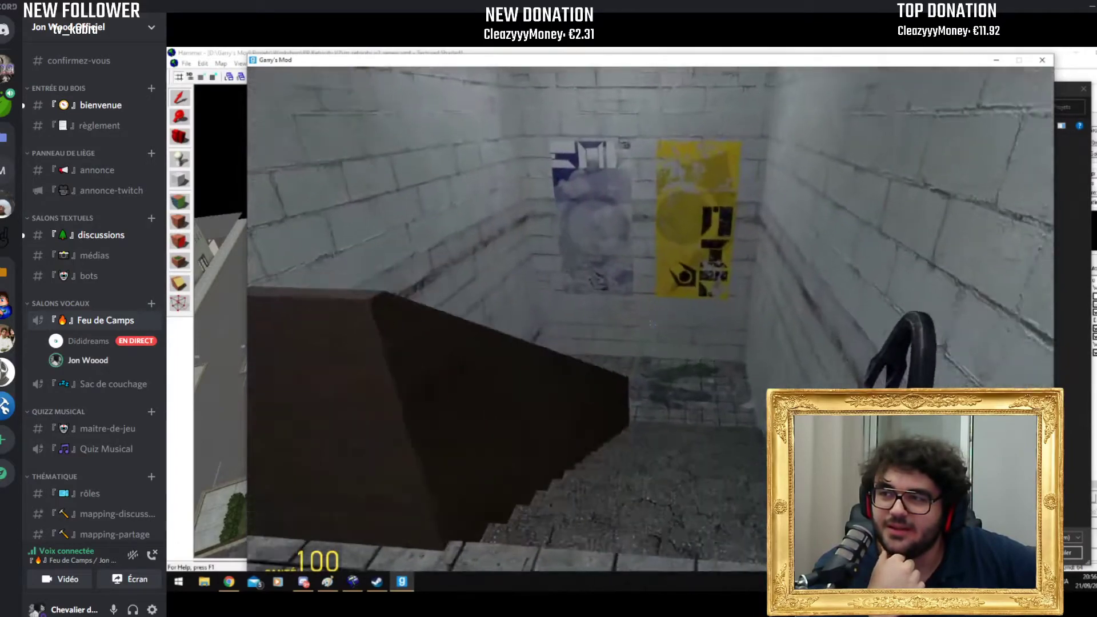
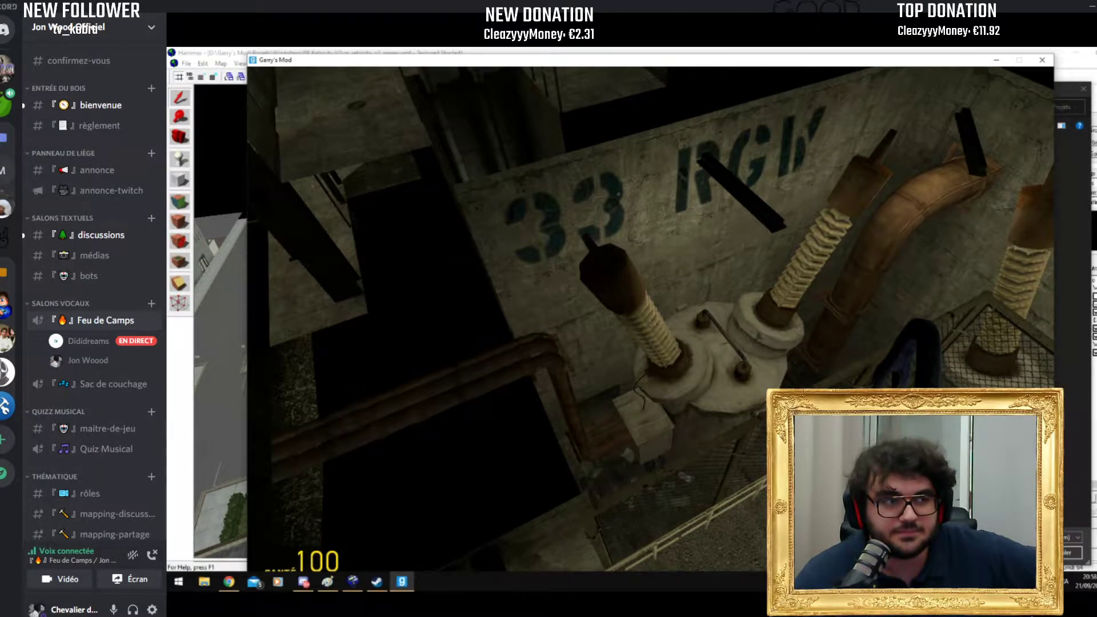
Step: Leave the current map from the pause menu and start a new game on rp_littletown
key("Escape")
left_click(361, 236)
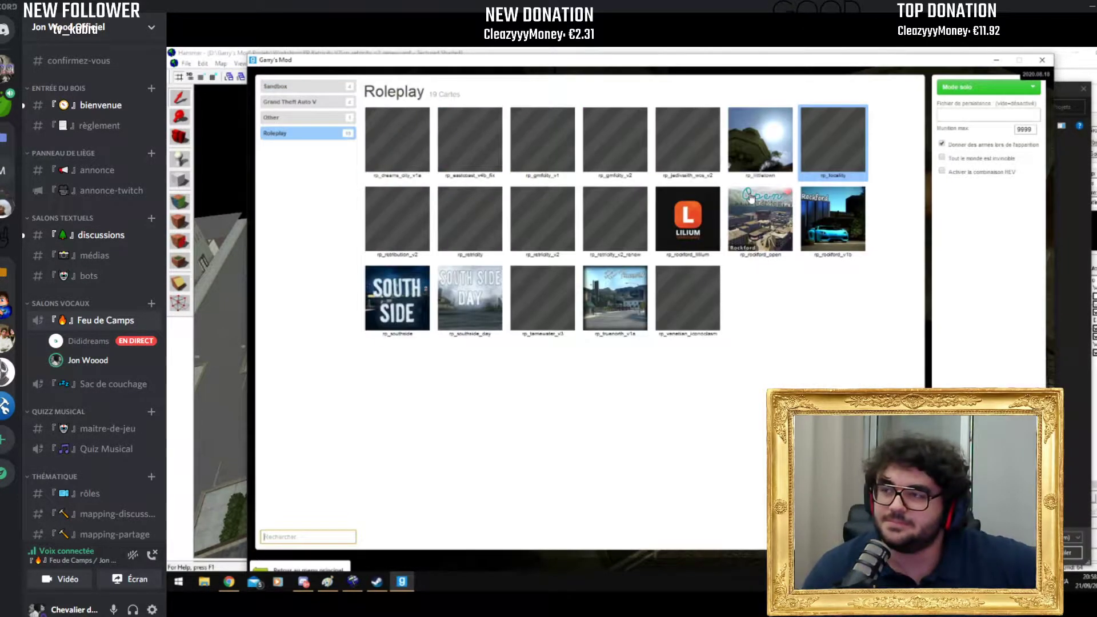
double_click(740, 137)
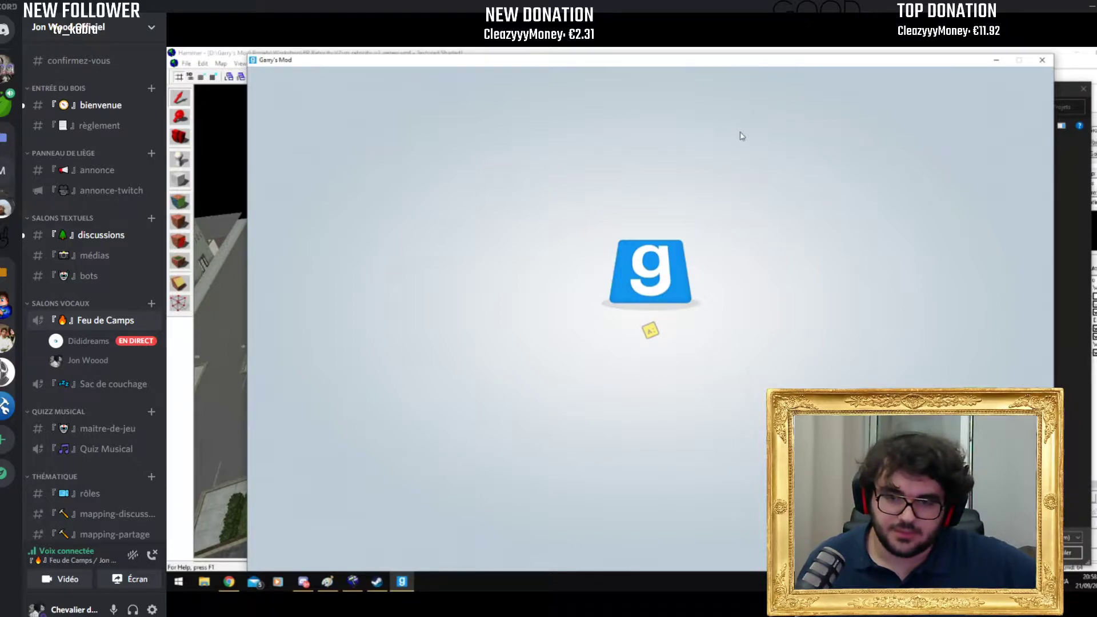
Step: Walk along the building wall and across the plaza toward the bridge
key("w")
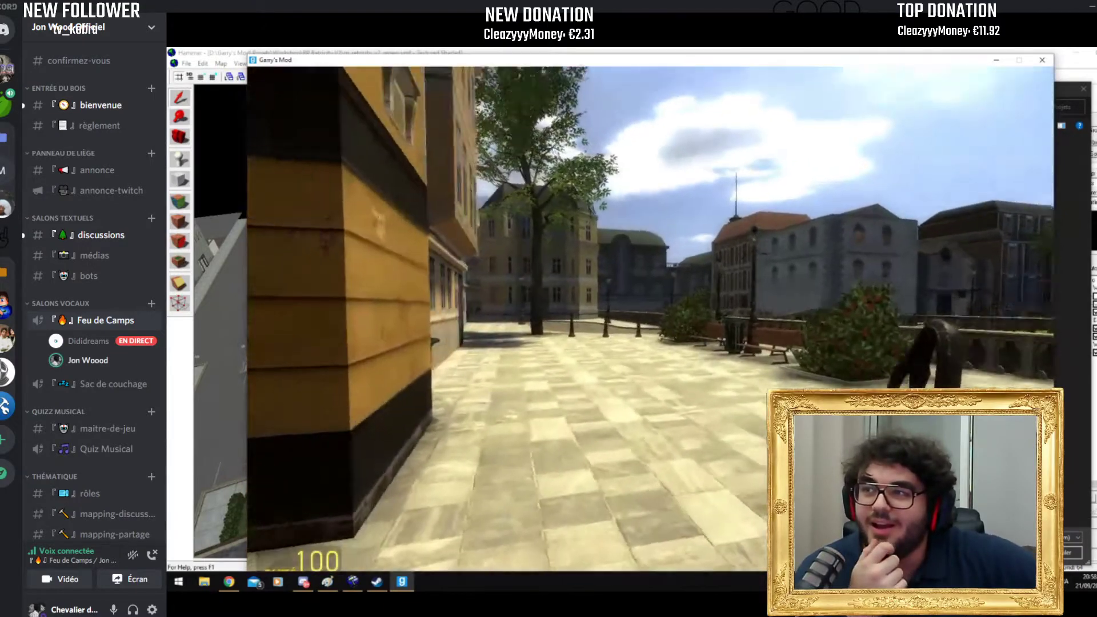
key("w")
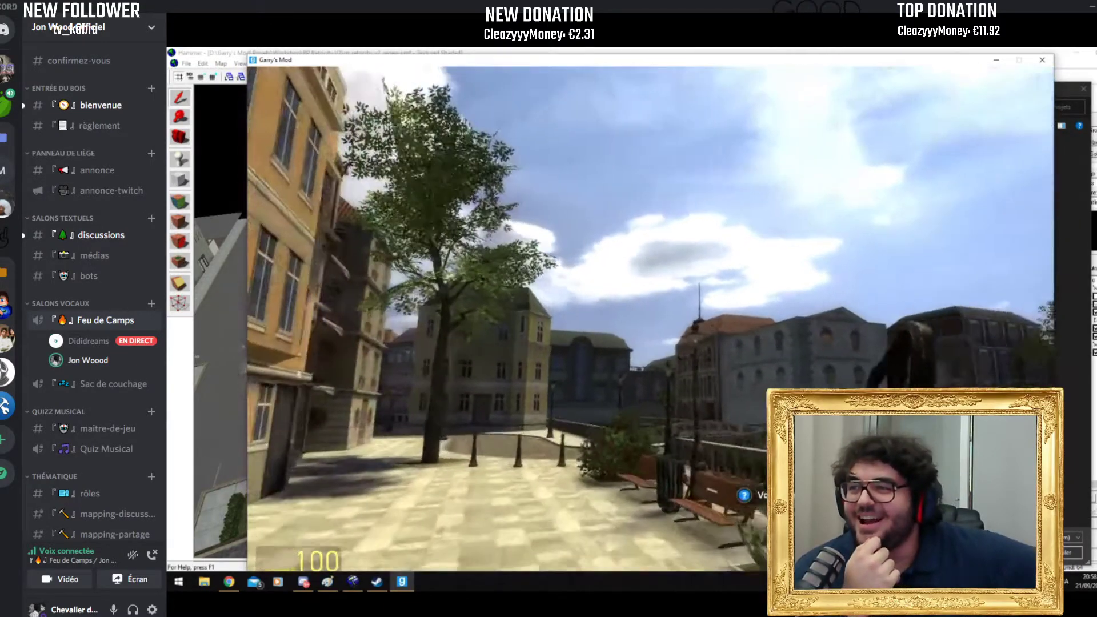
key("w")
key("w")
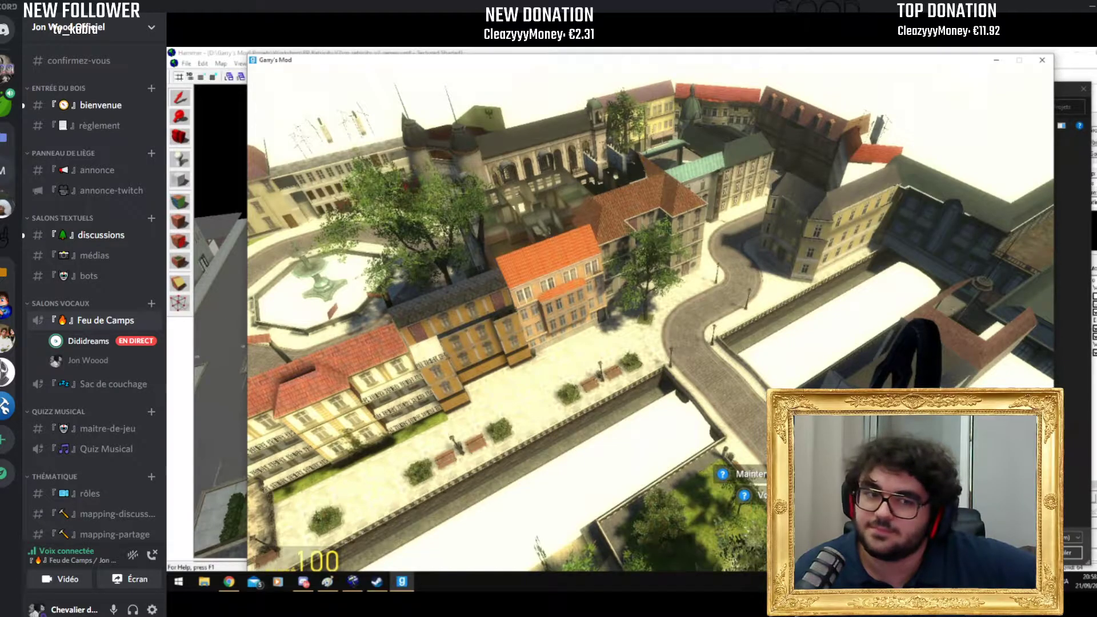
Step: Fly over the orange-roofed buildings and along the canal toward the bridge
key("w")
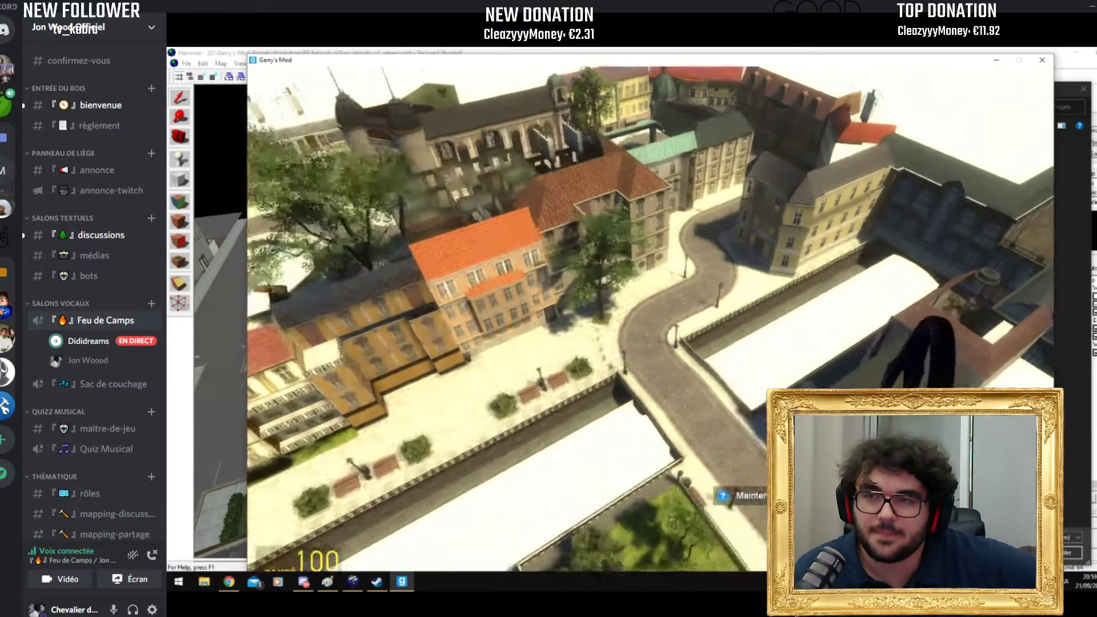
key("w")
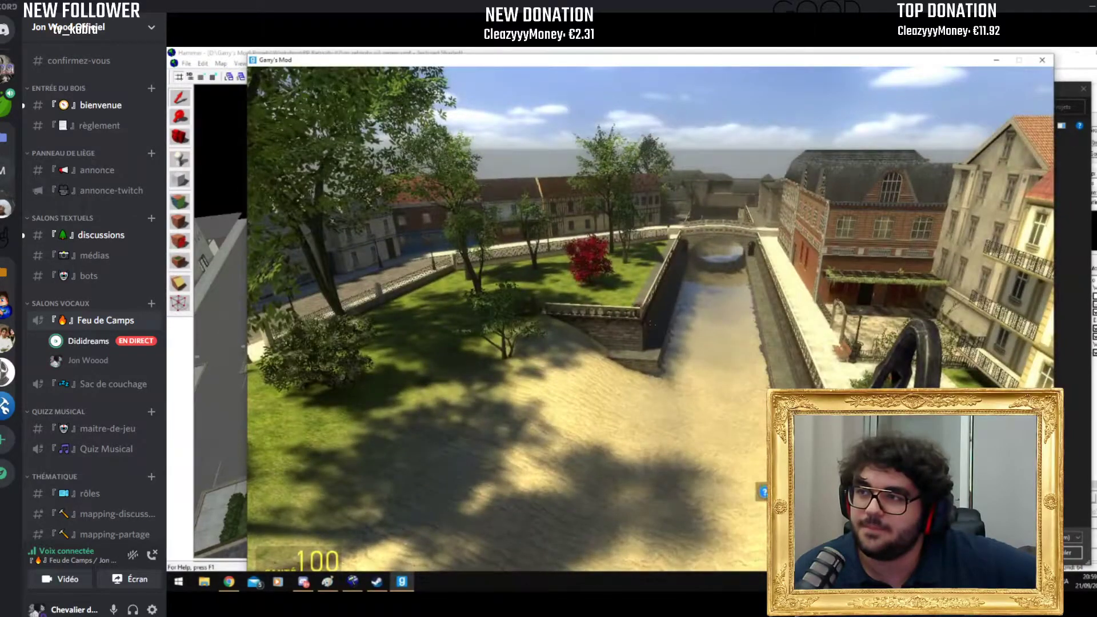
key("w")
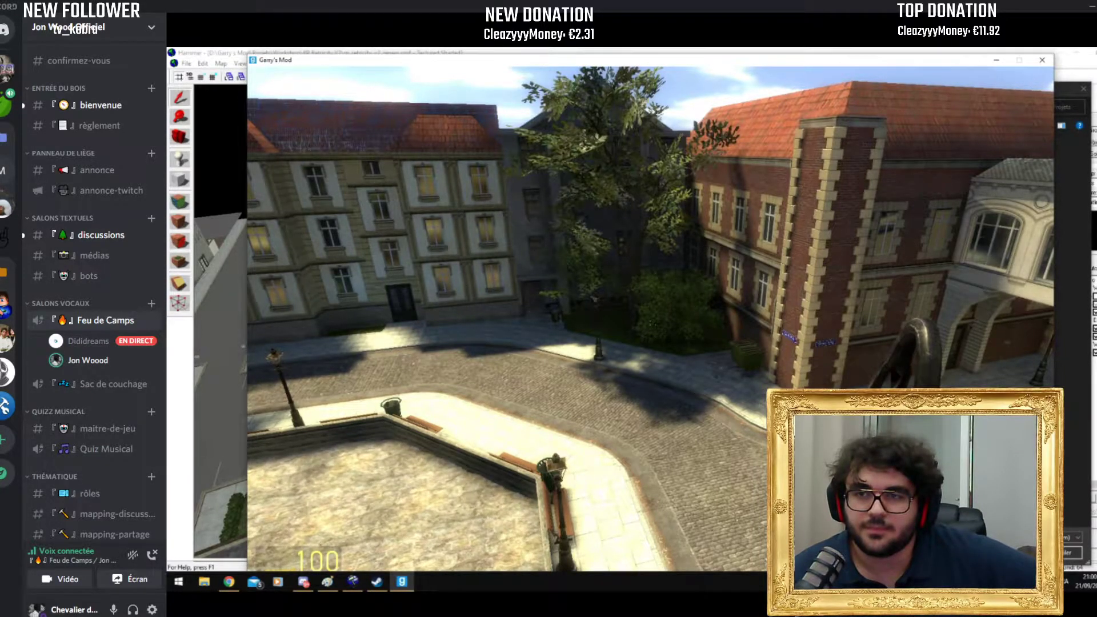
Step: Switch to Paint, undo the old shapes and draw a dark-red slanted line
key("Escape")
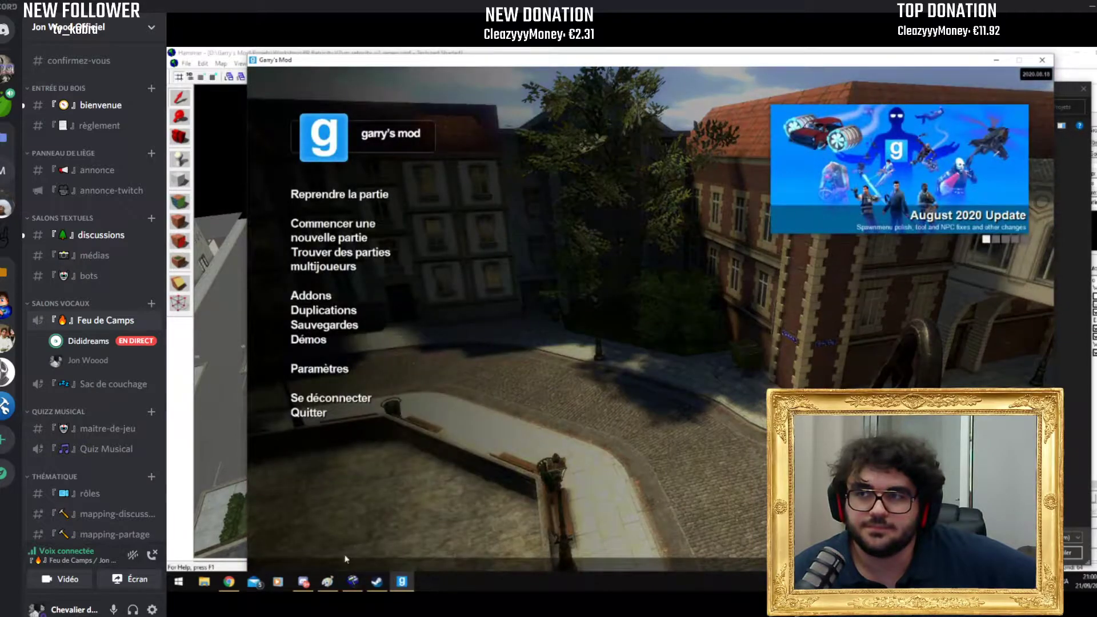
left_click(327, 581)
key("ctrl+z")
key("ctrl+z")
key("ctrl+z")
key("ctrl+z")
key("ctrl+z")
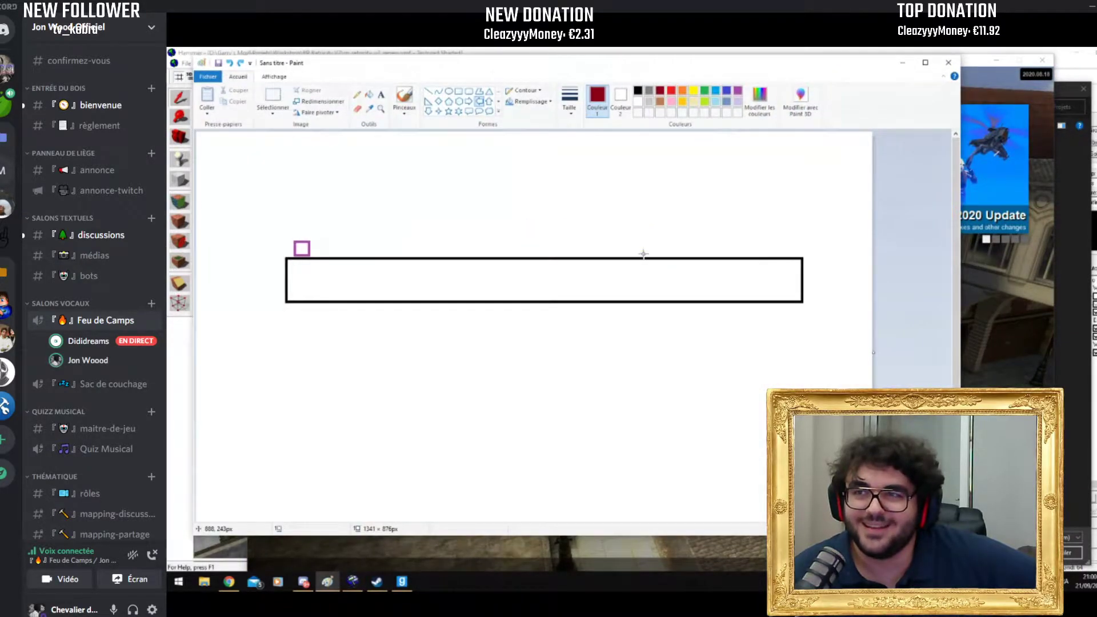
left_click(429, 92)
mouse_move(723, 213)
left_mouse_down()
mouse_move(502, 337)
mouse_move(315, 407)
left_mouse_up()
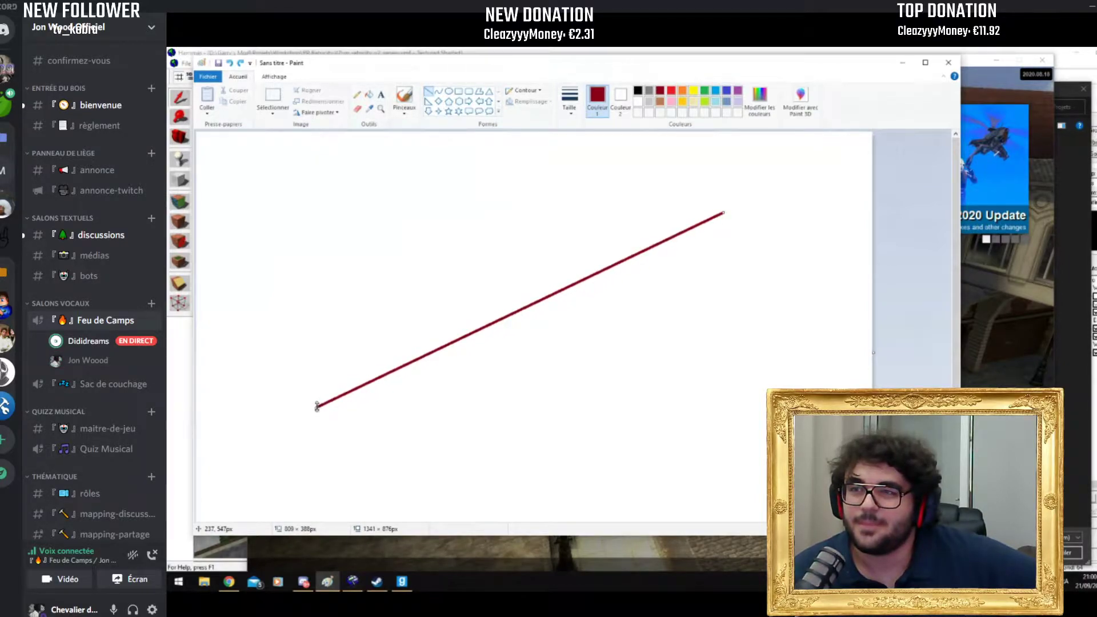
Step: Add a parallel light-blue line above and a red vertical bar joining the two
left_click(715, 92)
left_click_drag(685, 156, 288, 335)
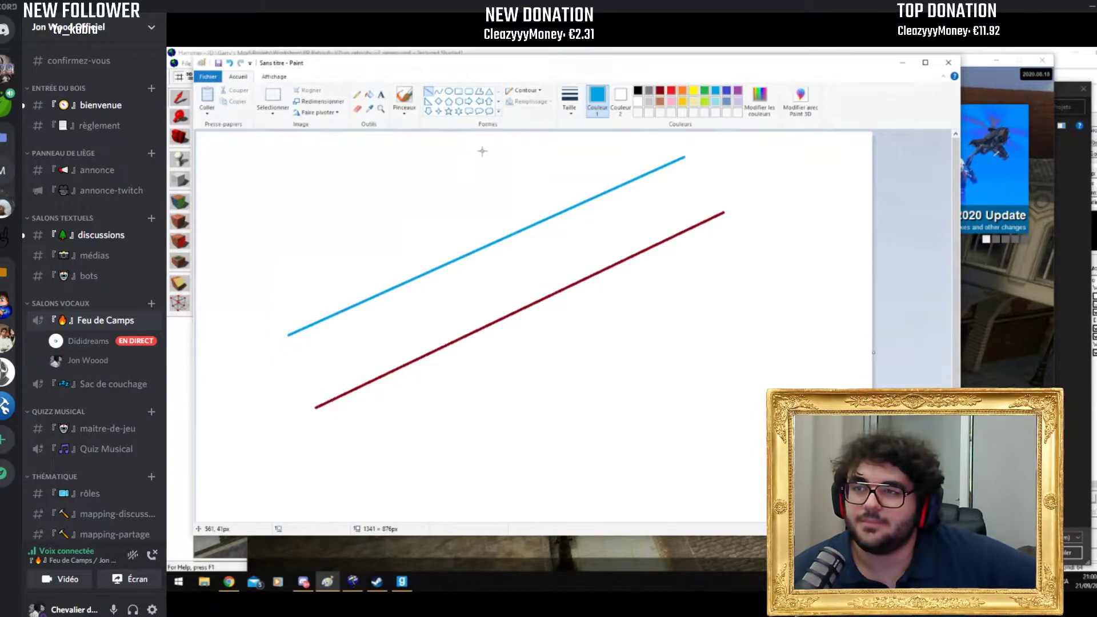
left_click(673, 92)
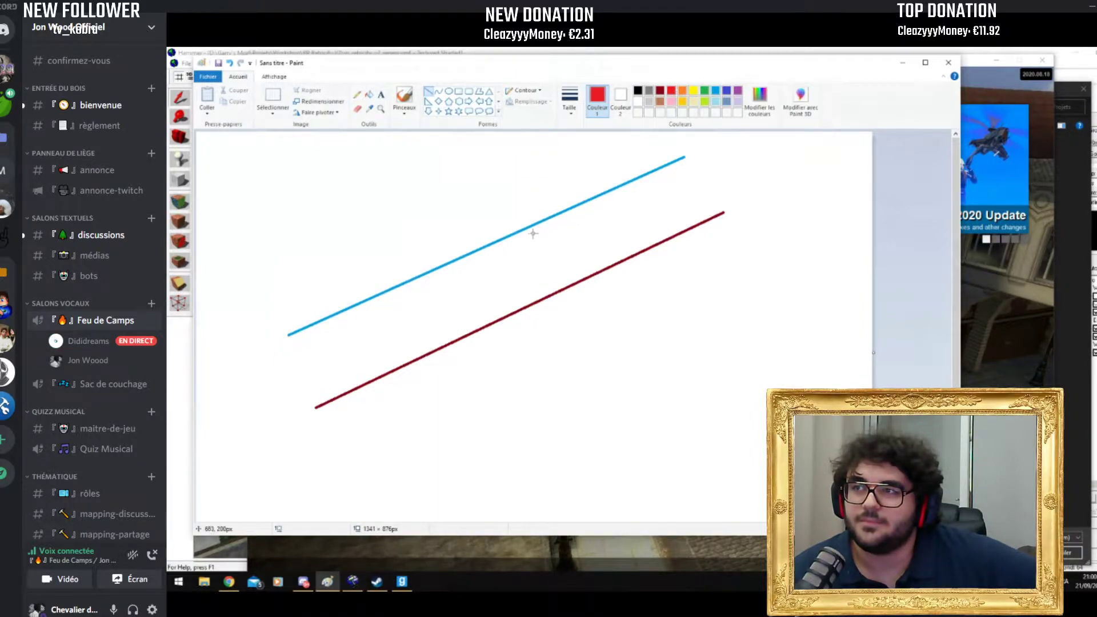
left_click_drag(556, 211, 557, 297)
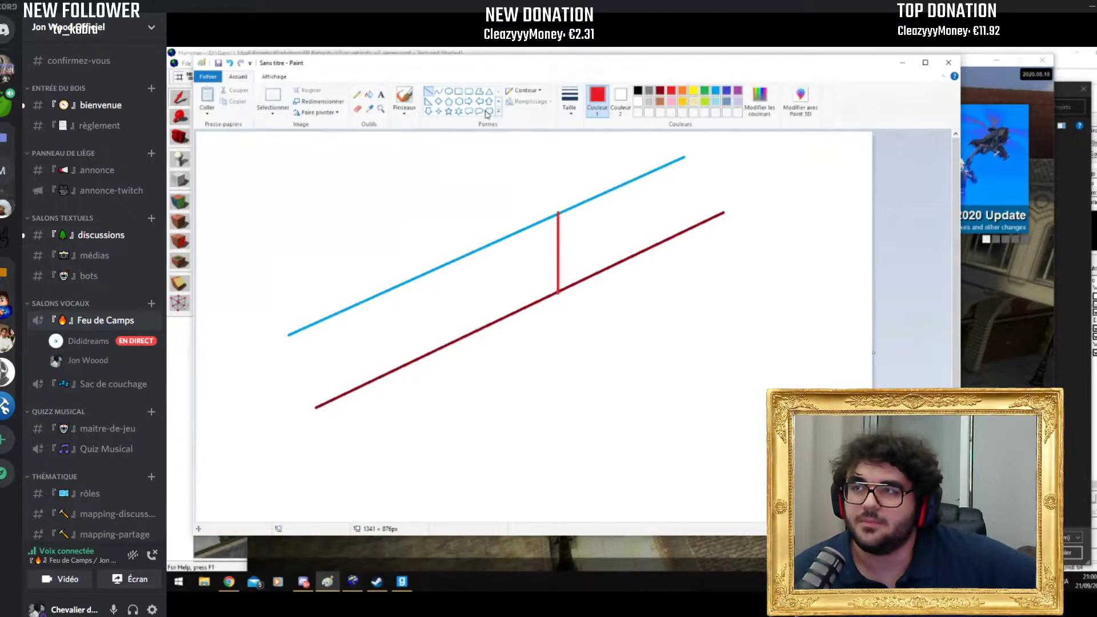
Step: Brush a stick figure walking toward the lines, undoing the stray strokes on the left
left_click(404, 98)
mouse_move(665, 183)
left_mouse_down()
mouse_move(666, 195)
mouse_move(668, 181)
left_mouse_up()
left_click_drag(671, 199, 662, 238)
mouse_move(672, 226)
left_mouse_down()
mouse_move(679, 232)
mouse_move(681, 212)
mouse_move(616, 233)
mouse_move(641, 227)
left_mouse_up()
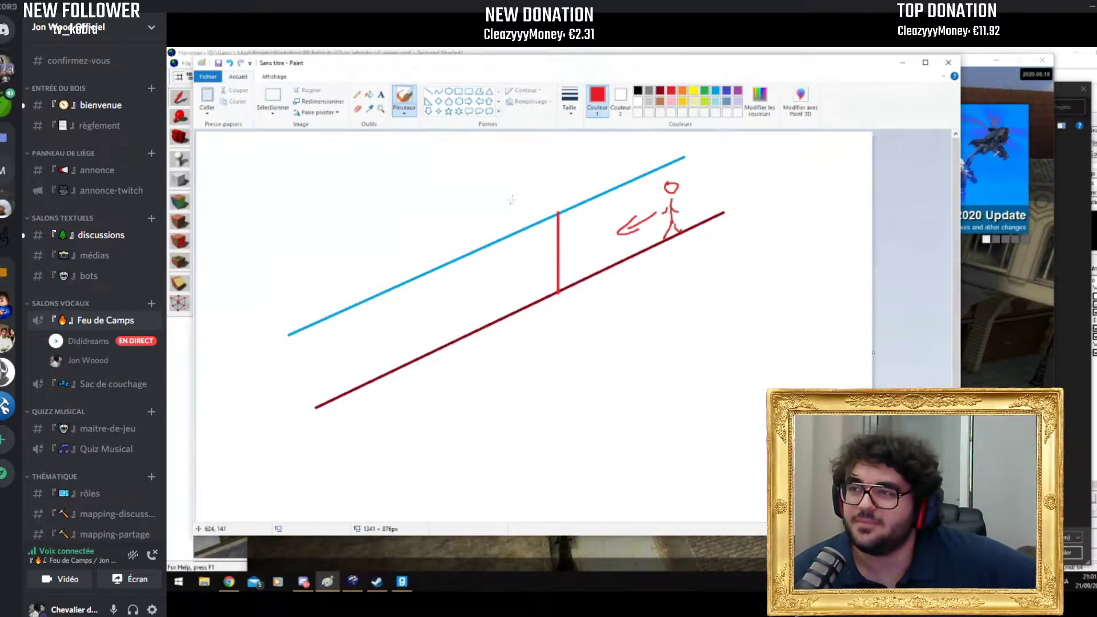
left_click_drag(287, 341, 288, 406)
mouse_move(248, 349)
left_mouse_down()
mouse_move(300, 348)
mouse_move(310, 373)
mouse_move(250, 369)
left_mouse_up()
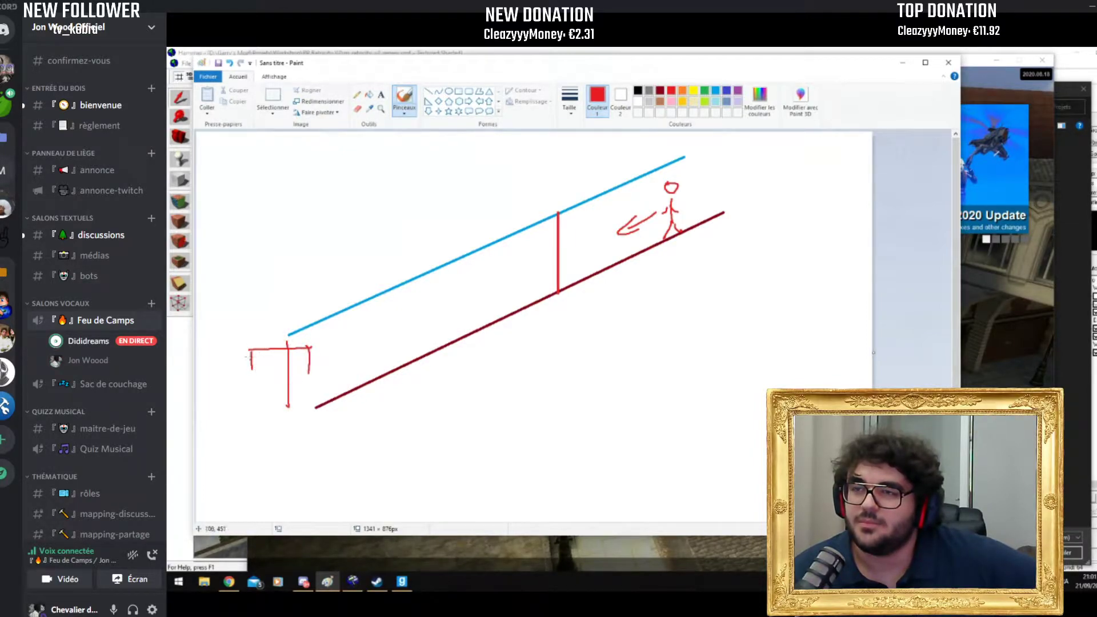
key("ctrl+z")
key("ctrl+z")
key("ctrl+z")
key("ctrl+z")
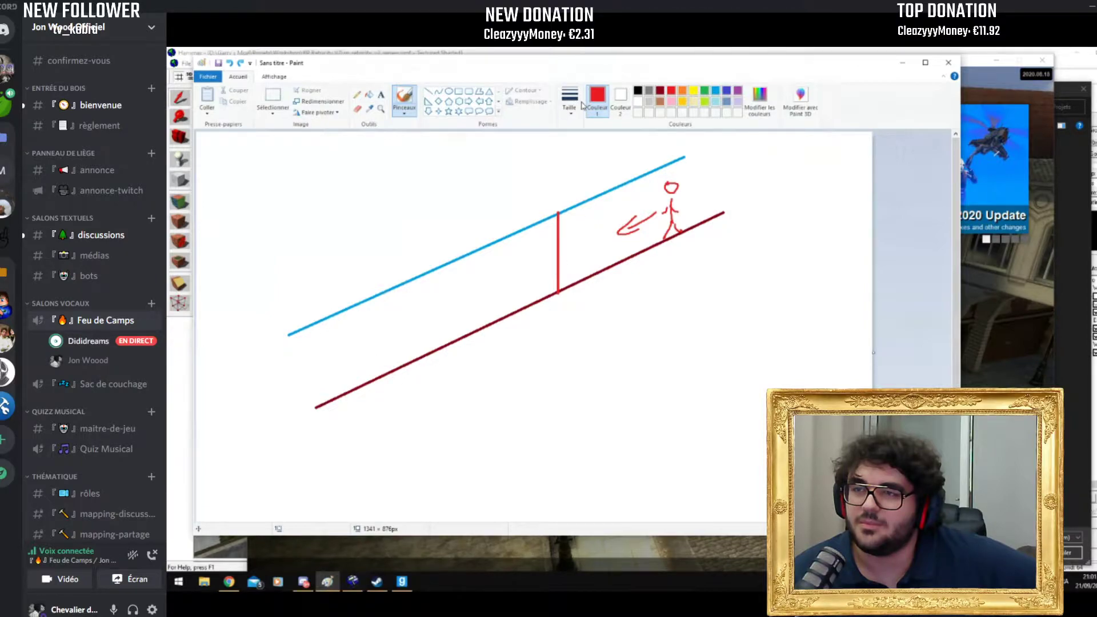
left_click(458, 91)
left_click_drag(626, 324, 823, 349)
left_click_drag(626, 352, 656, 421)
left_click(671, 101)
left_click_drag(799, 331, 811, 339)
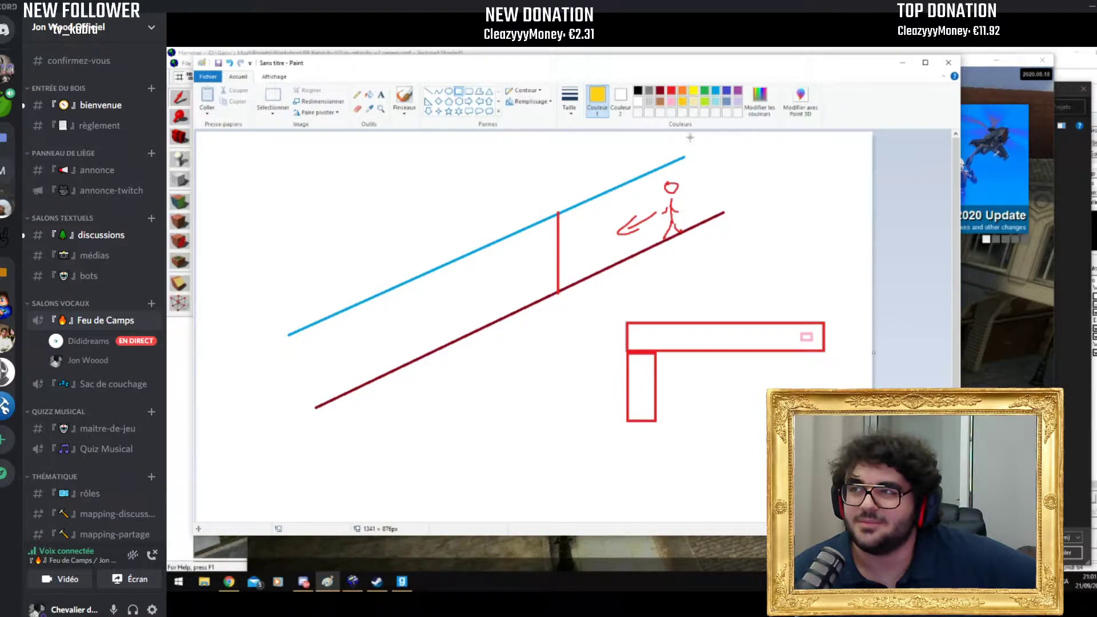
left_click_drag(752, 322, 753, 353)
left_click(782, 277)
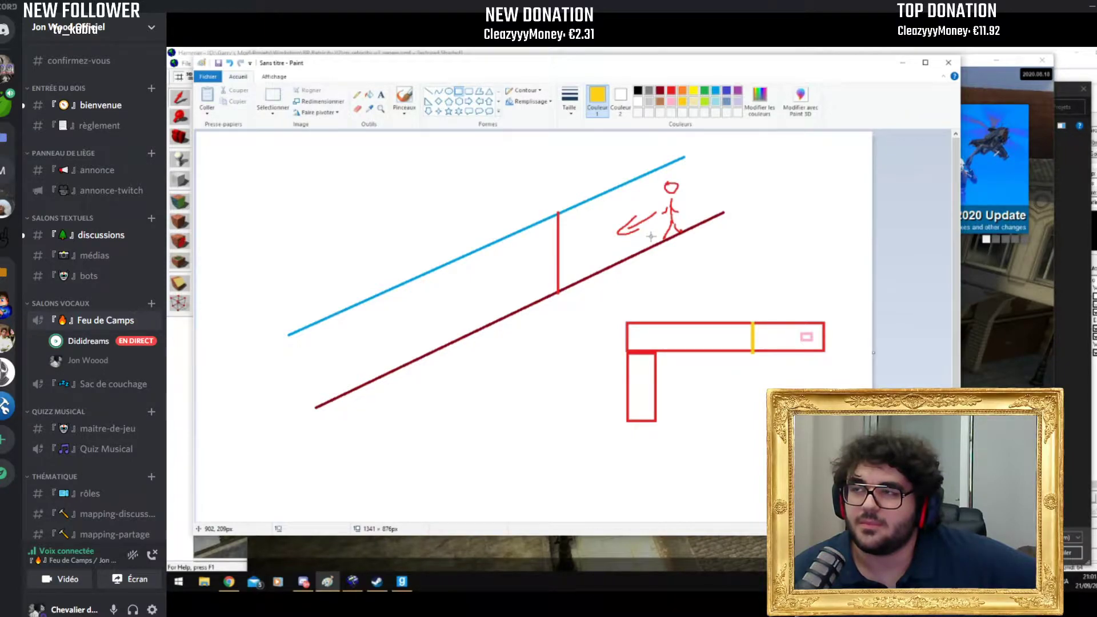
key("ctrl+z")
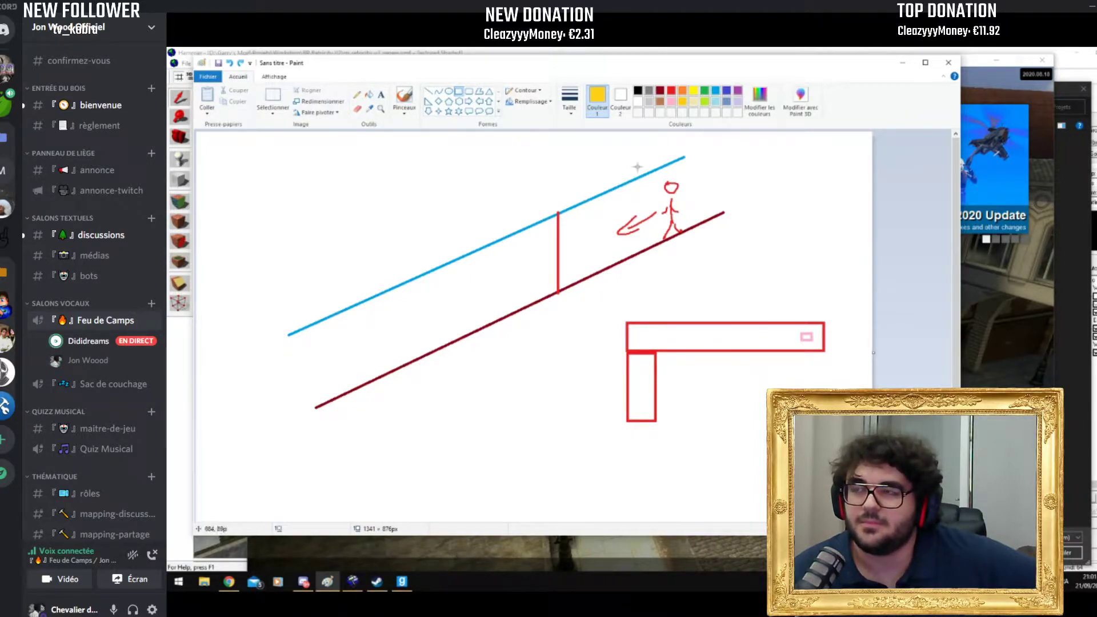
left_click(428, 91)
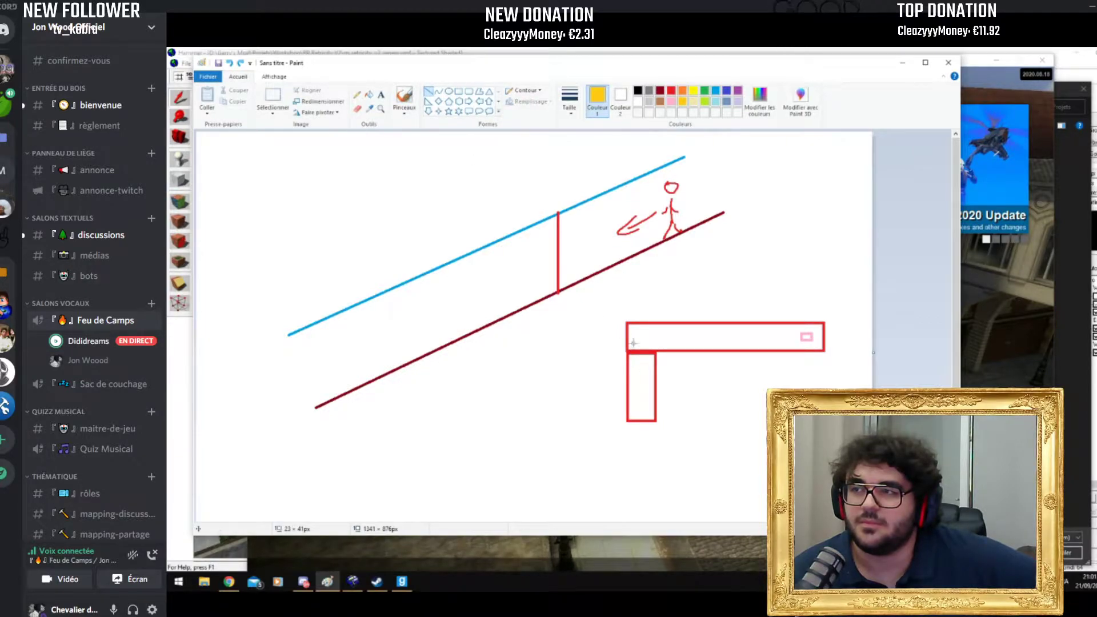
left_click_drag(625, 324, 654, 352)
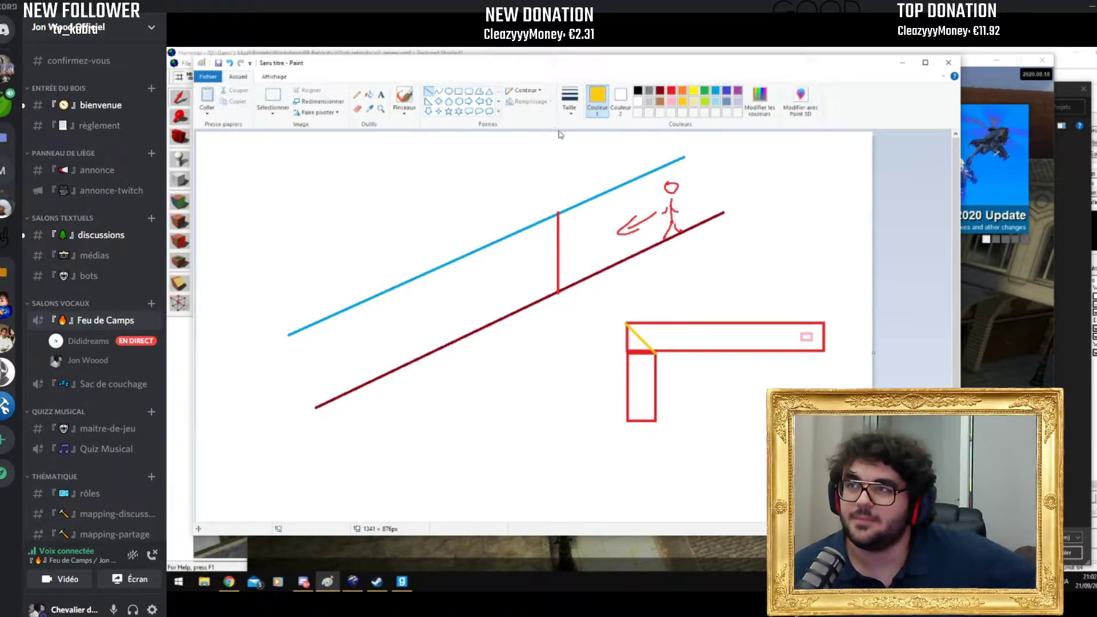
key("ctrl+z")
key("ctrl+z")
key("ctrl+z")
key("ctrl+z")
key("ctrl+z")
key("ctrl+z")
key("ctrl+z")
key("ctrl+z")
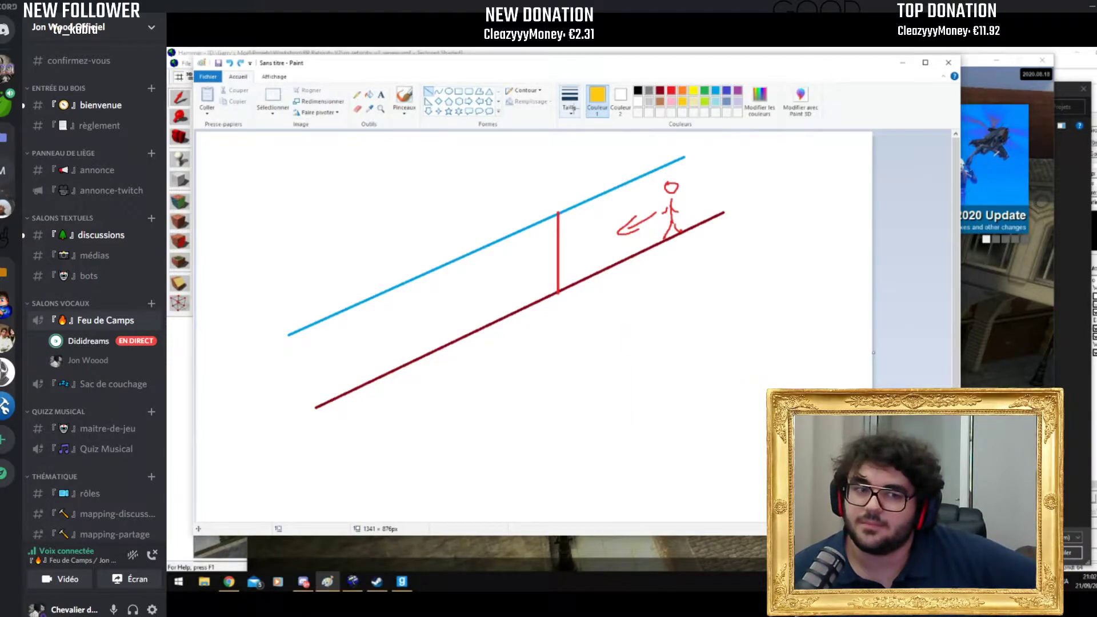
Step: Undo the remaining sketch, then draw a large grey rectangle with a smaller light-blue one below
key("ctrl+z")
key("ctrl+z")
key("ctrl+z")
key("ctrl+z")
key("ctrl+z")
left_click(649, 90)
left_click(459, 91)
mouse_move(338, 186)
left_mouse_down()
mouse_move(839, 321)
mouse_move(809, 318)
left_mouse_up()
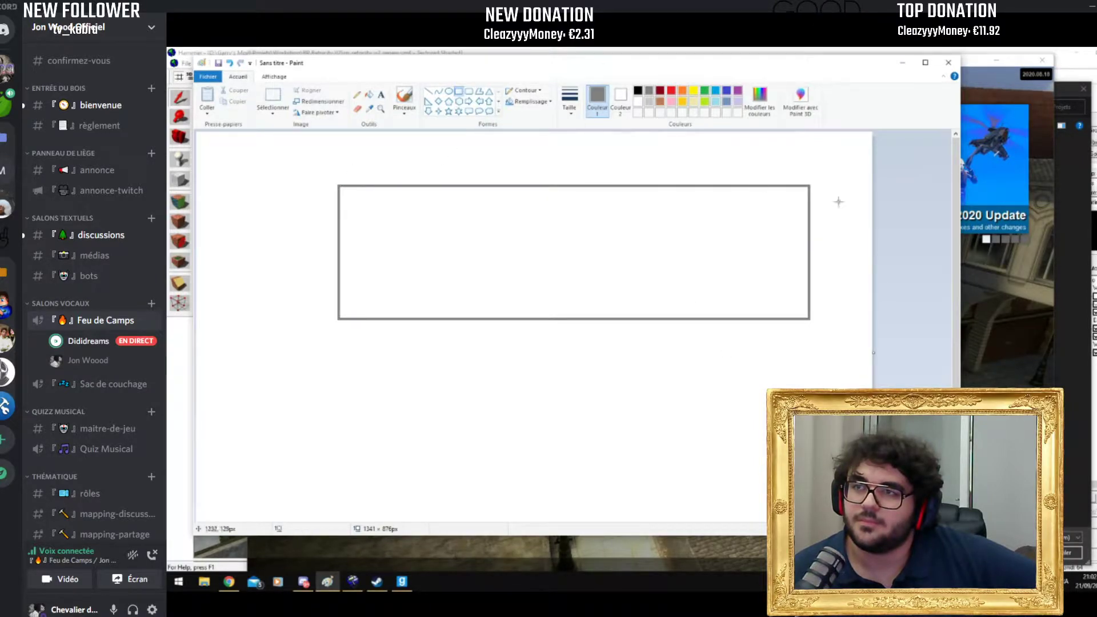
left_click(717, 92)
left_click_drag(404, 430, 753, 477)
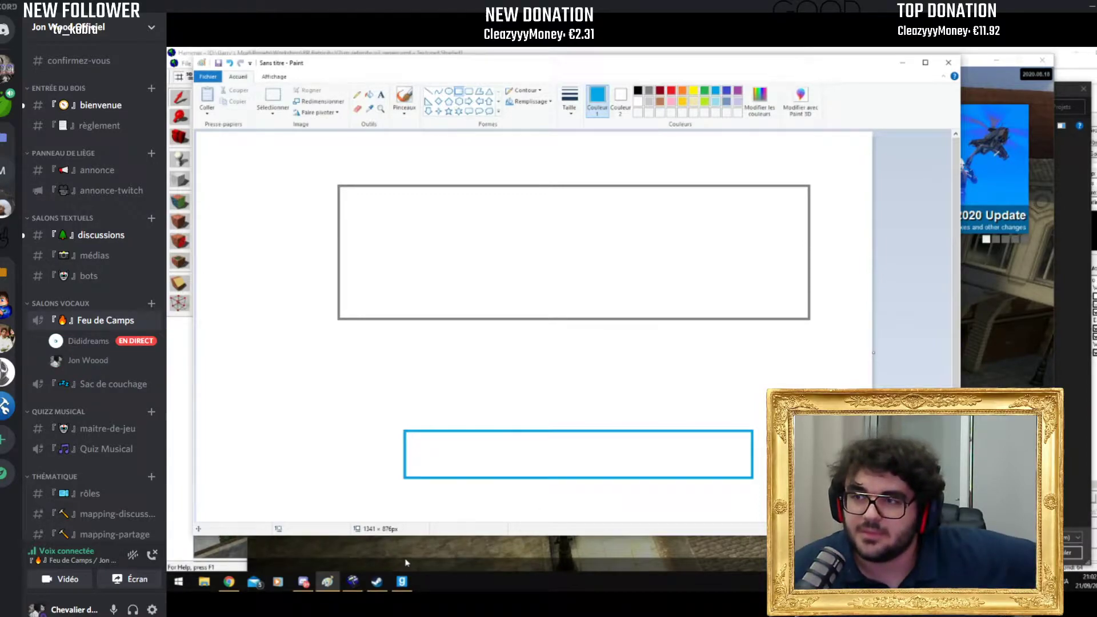
Step: Back in Hammer, place a player start entity on the road and open its properties
left_click(377, 581)
left_click(360, 587)
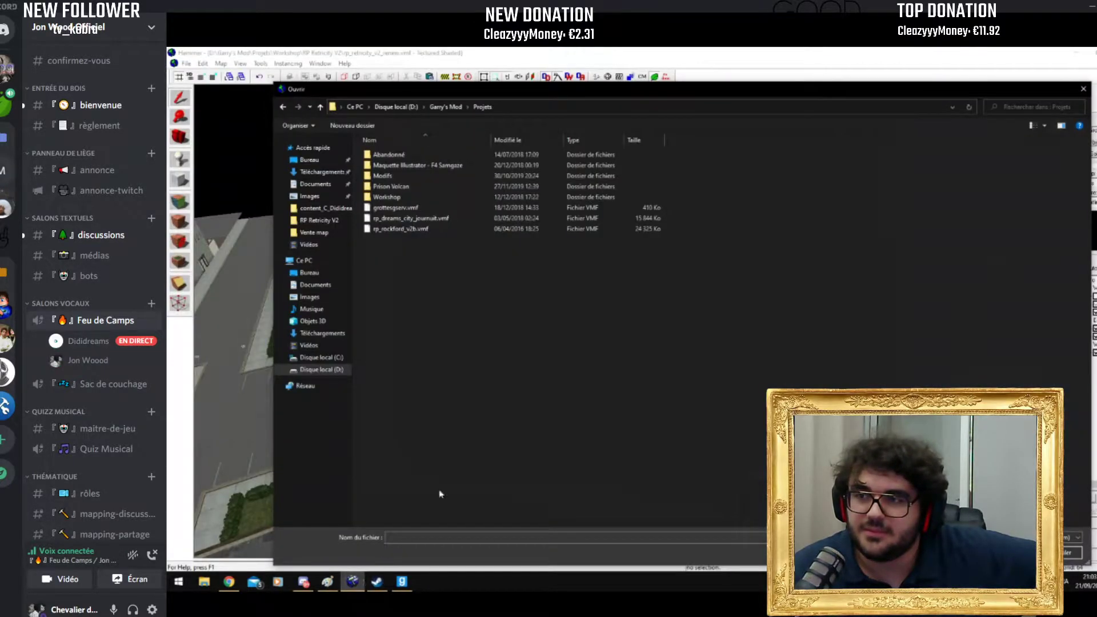
left_click(1082, 90)
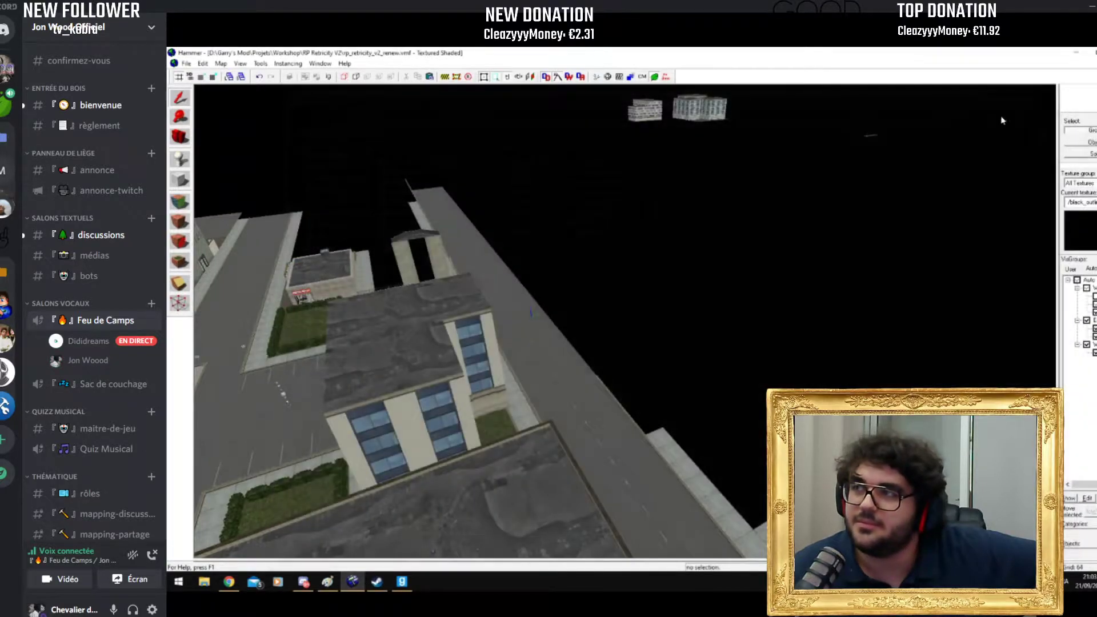
key("z")
key("w")
key("z")
key("shift+e")
left_click(586, 346)
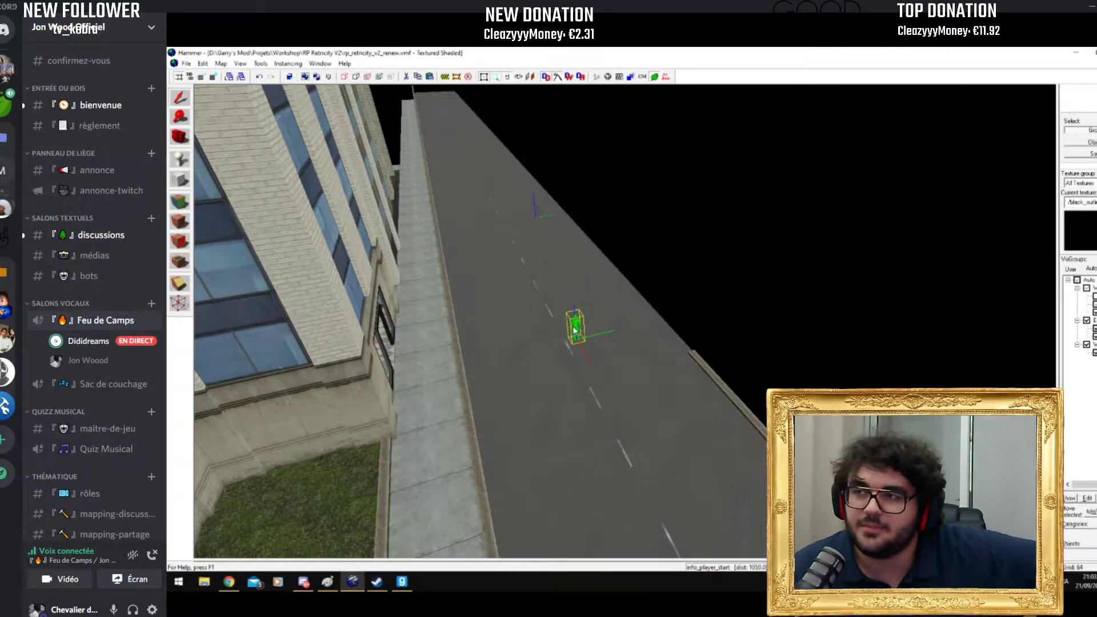
double_click(586, 345)
Step: Change the entity's class to info_teleport_destination and apply it
type("infor")
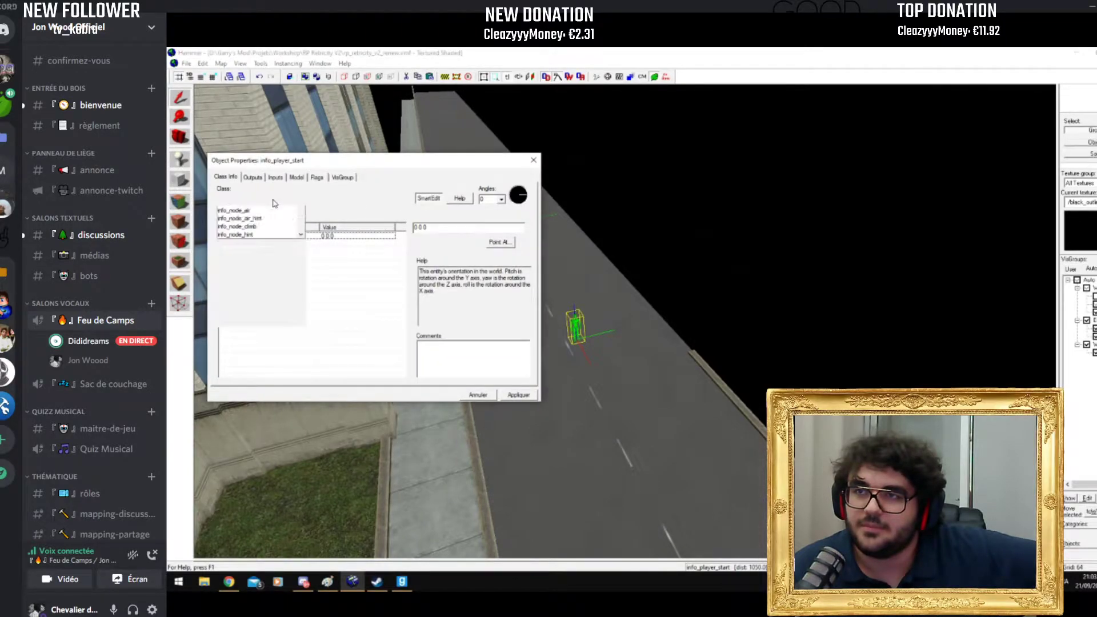
key("BackSpace")
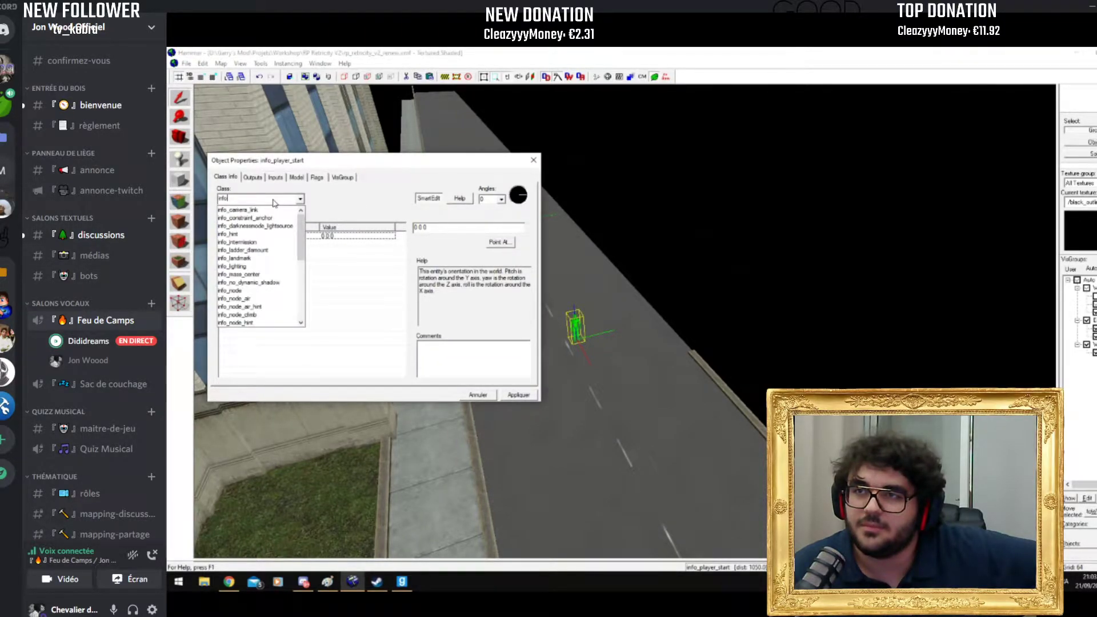
type("_pla")
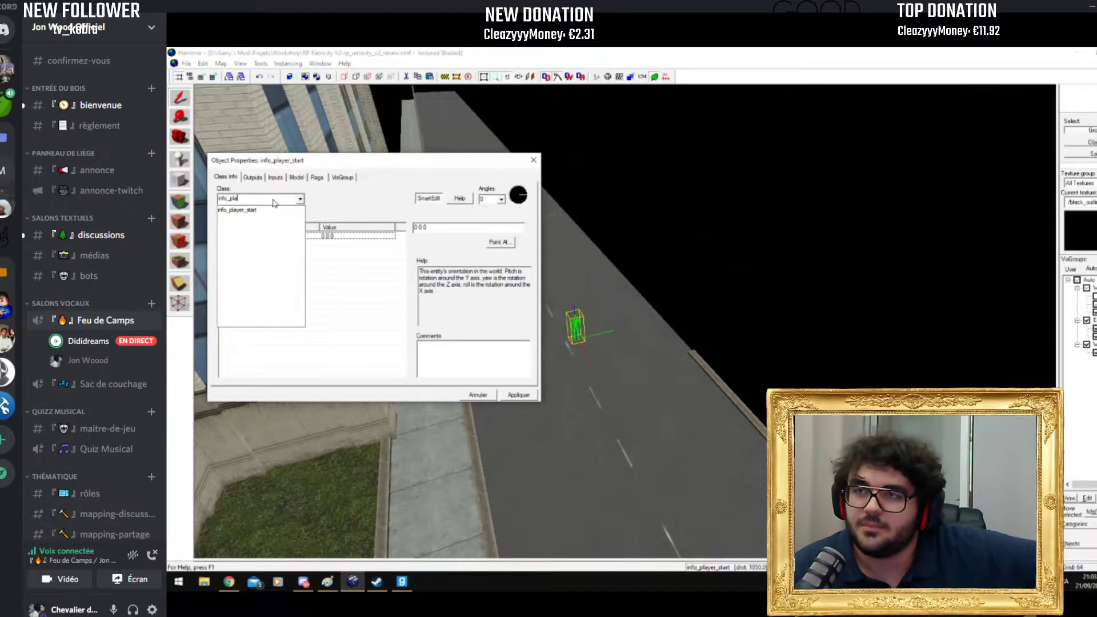
key("BackSpace")
key("BackSpace")
key("BackSpace")
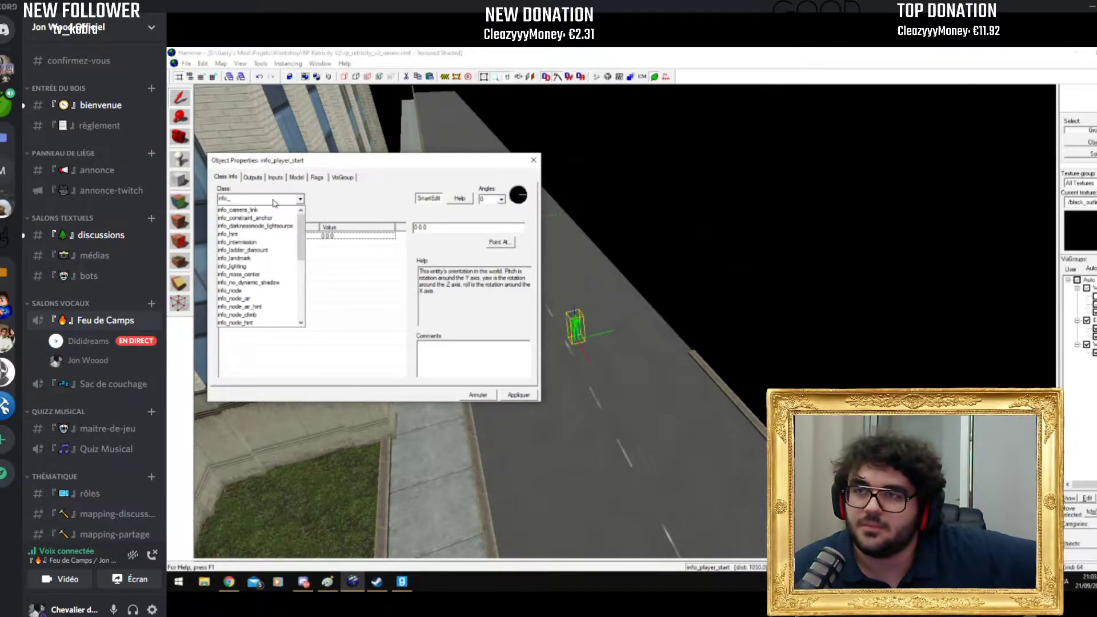
key("BackSpace")
key("BackSpace")
key("BackSpace")
key("BackSpace")
key("BackSpace")
type("play")
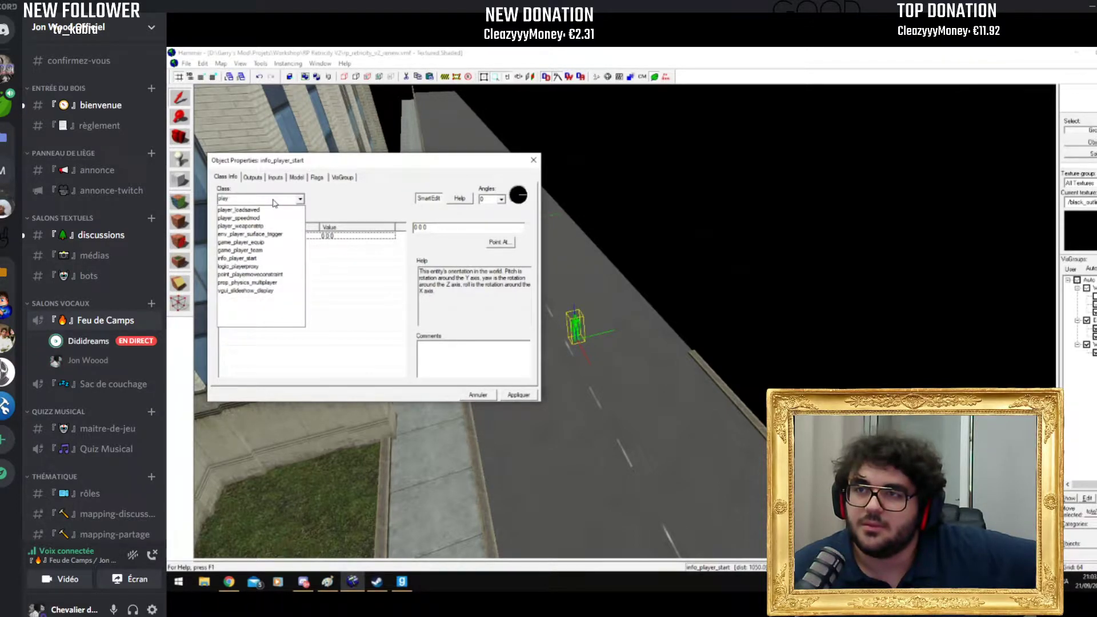
key("BackSpace")
key("BackSpace")
key("BackSpace")
key("BackSpace")
type("des")
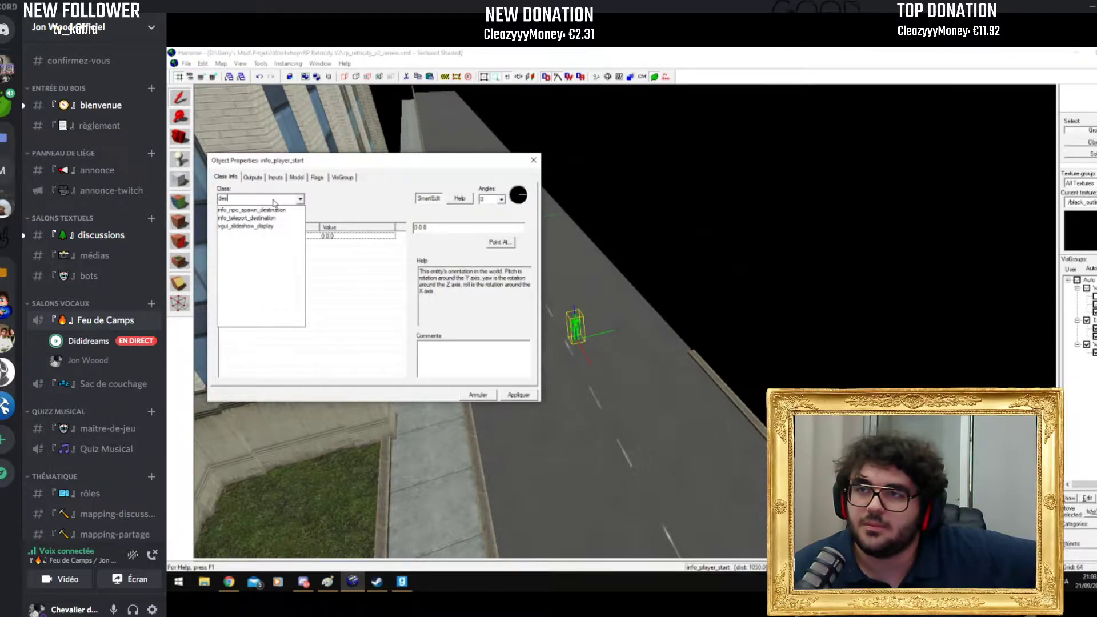
key("Down")
key("Down")
key("Return")
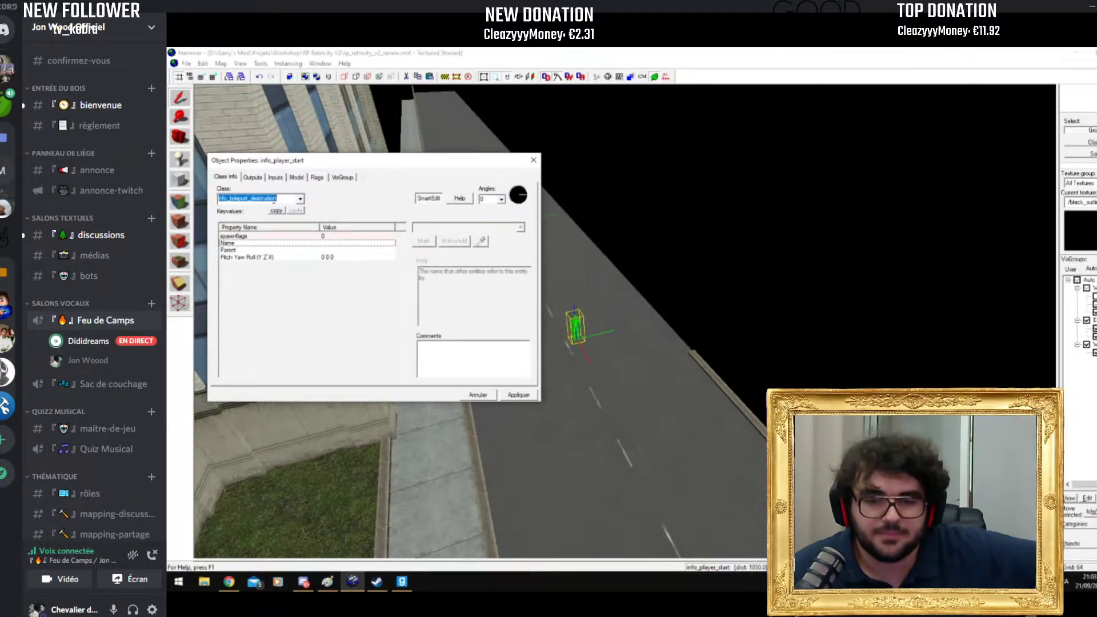
left_click(519, 396)
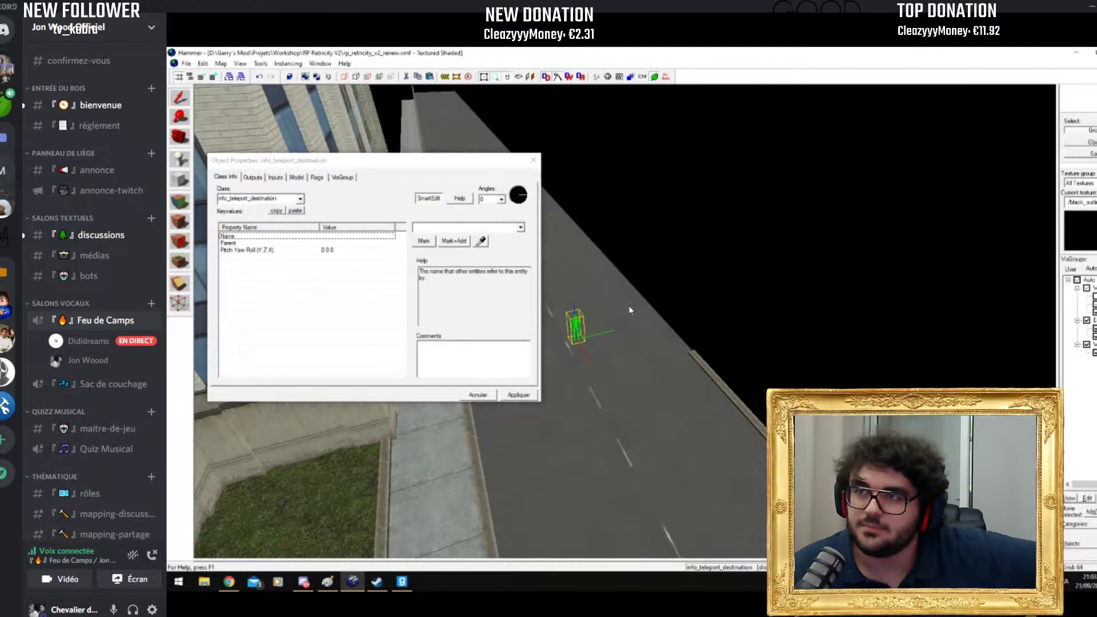
Step: Clone the teleport destination entity beside the original
key("z")
key("w")
key("z")
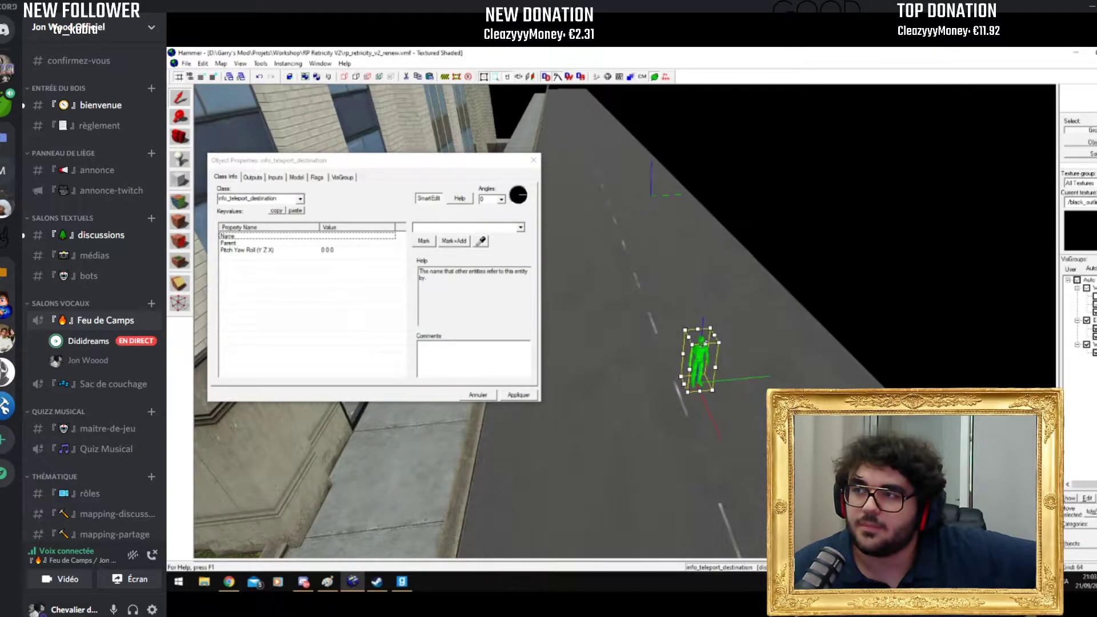
left_click_drag(700, 351, 627, 351, "shift")
left_click(638, 269)
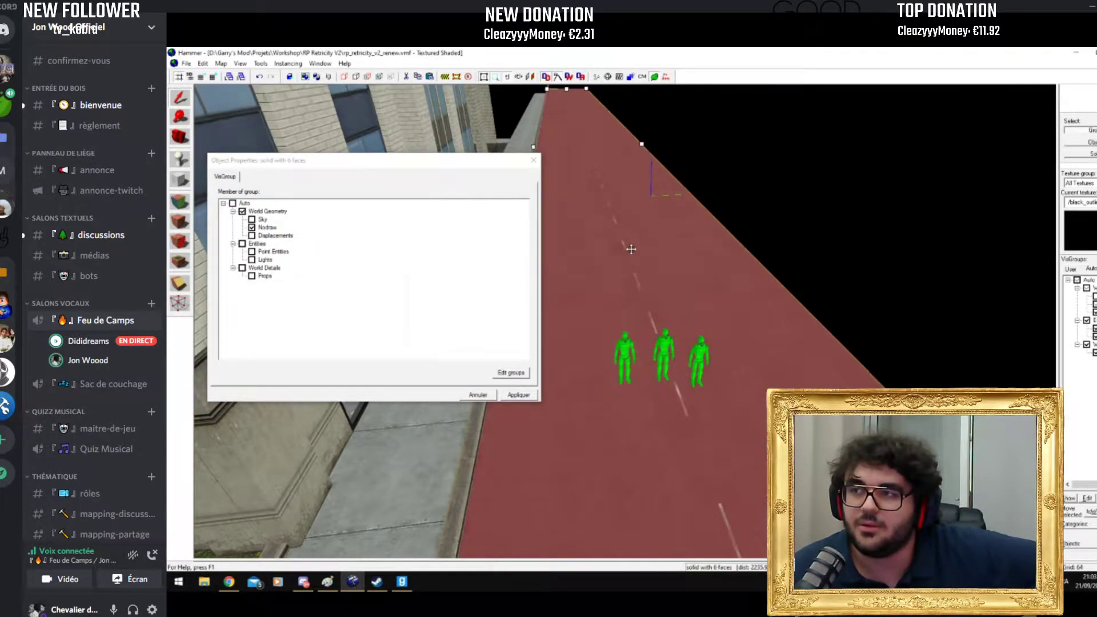
Step: Select the thin brush by the brick wall, then cut and paste it
key("z")
scroll(625, 320, "up", 1)
left_click(549, 195)
mouse_move(550, 195)
left_mouse_down()
mouse_move(666, 201)
mouse_move(676, 218)
left_mouse_up()
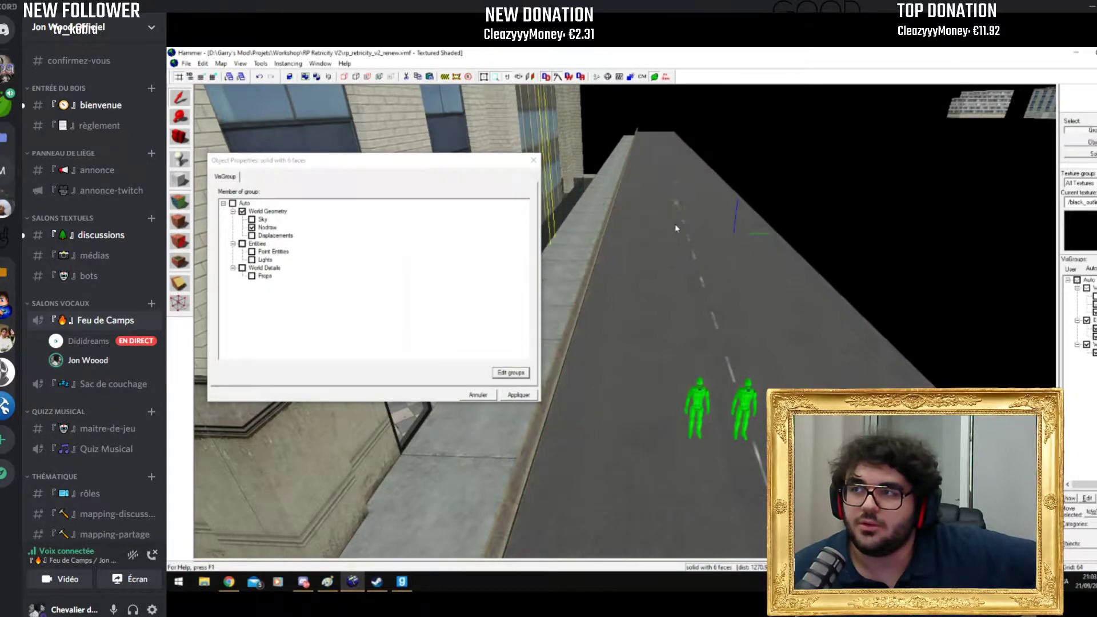
key("ctrl+x")
key("ctrl+v")
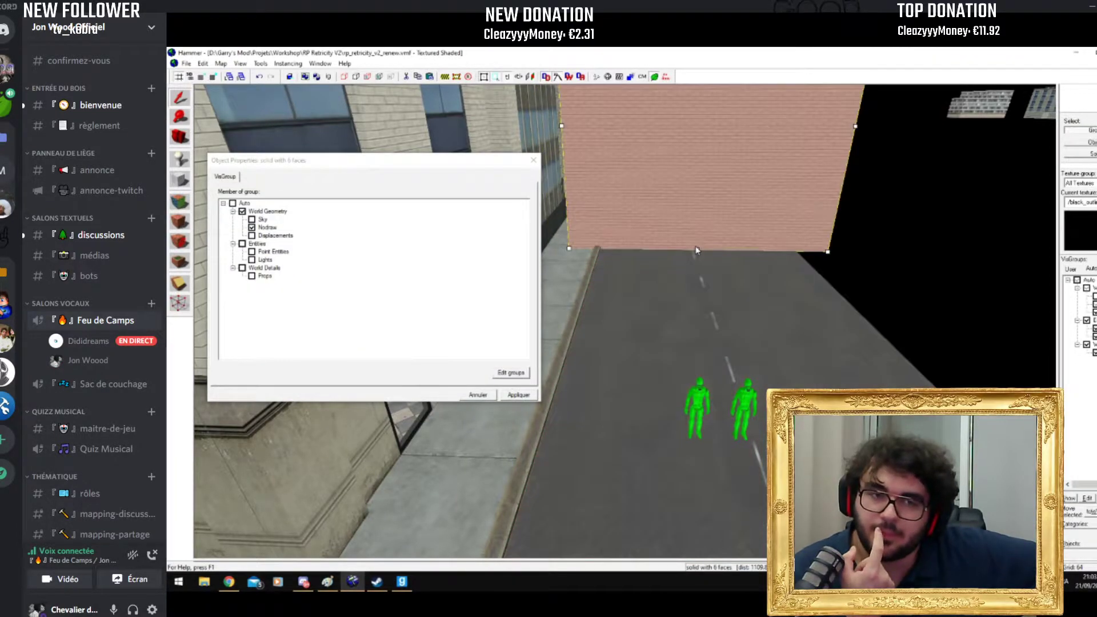
Step: Tie the wall brush to a trigger_teleport entity and check its Remote Destination property
key("ctrl+t")
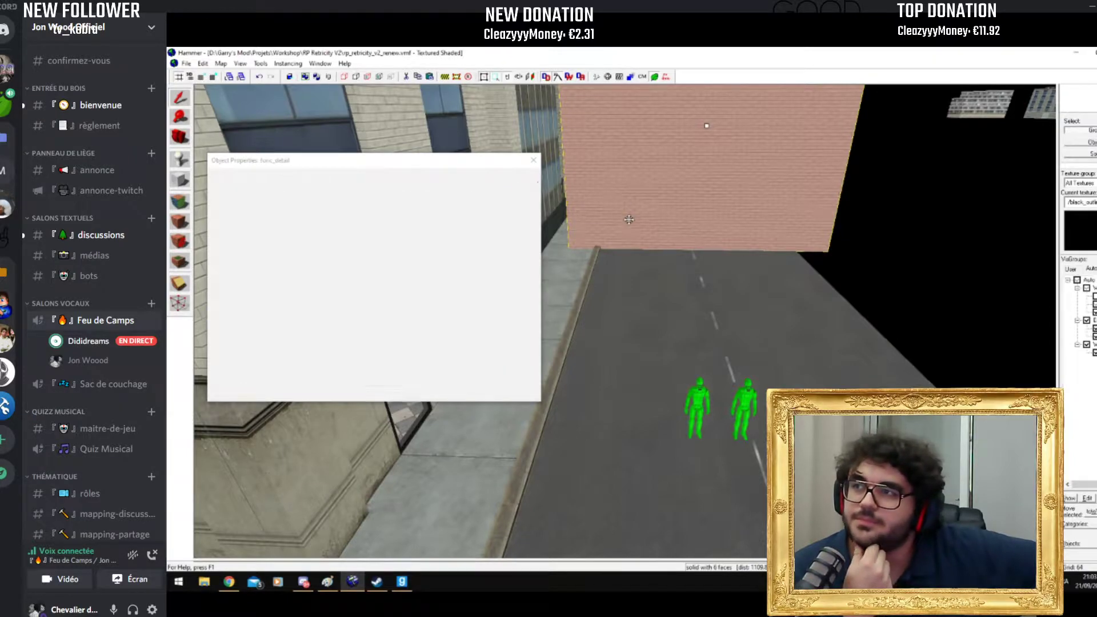
left_click(282, 203)
type("tele")
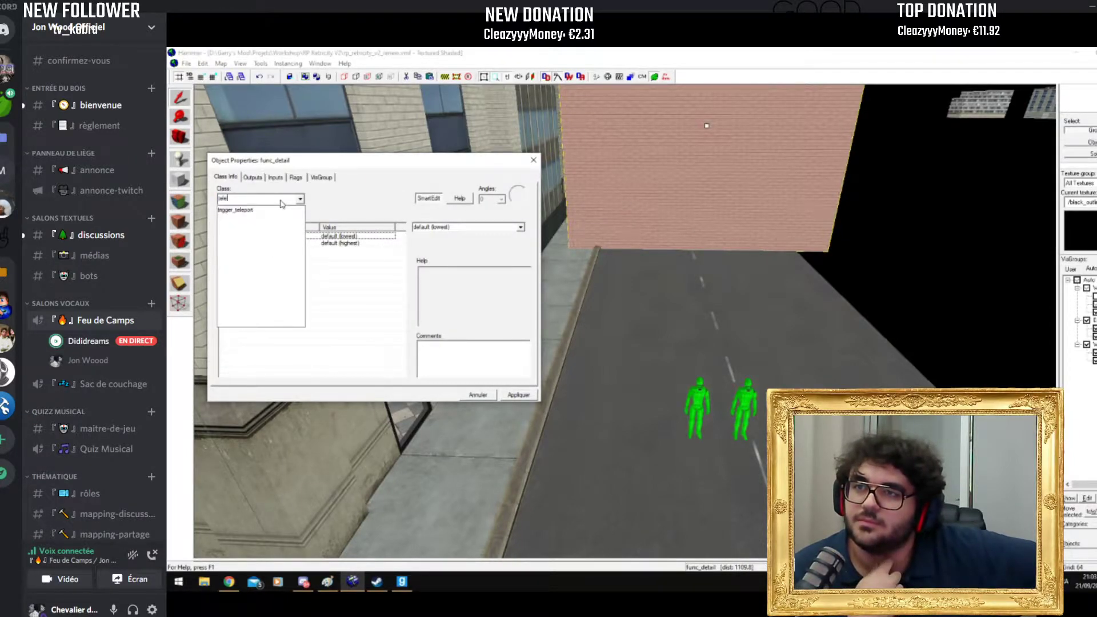
key("Return")
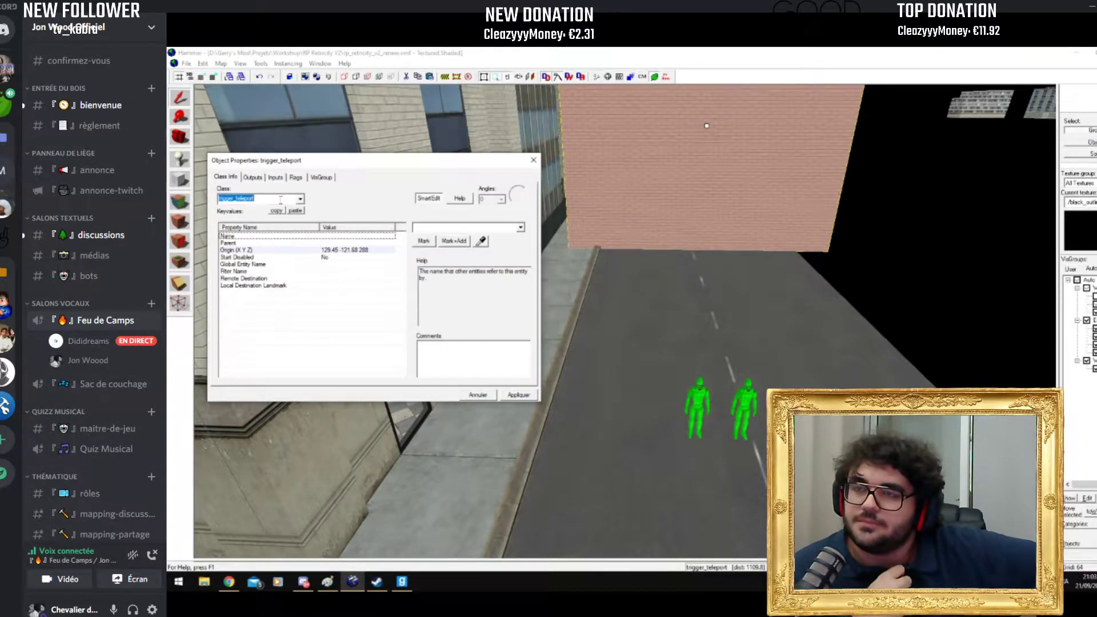
left_click(264, 278)
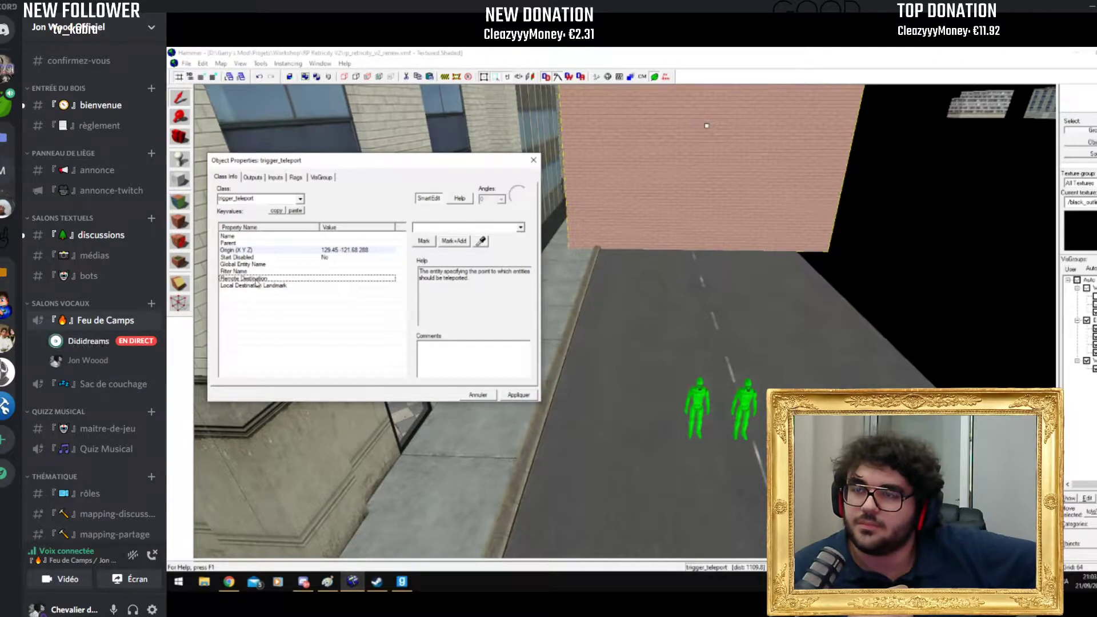
left_click(697, 400)
left_click(757, 402)
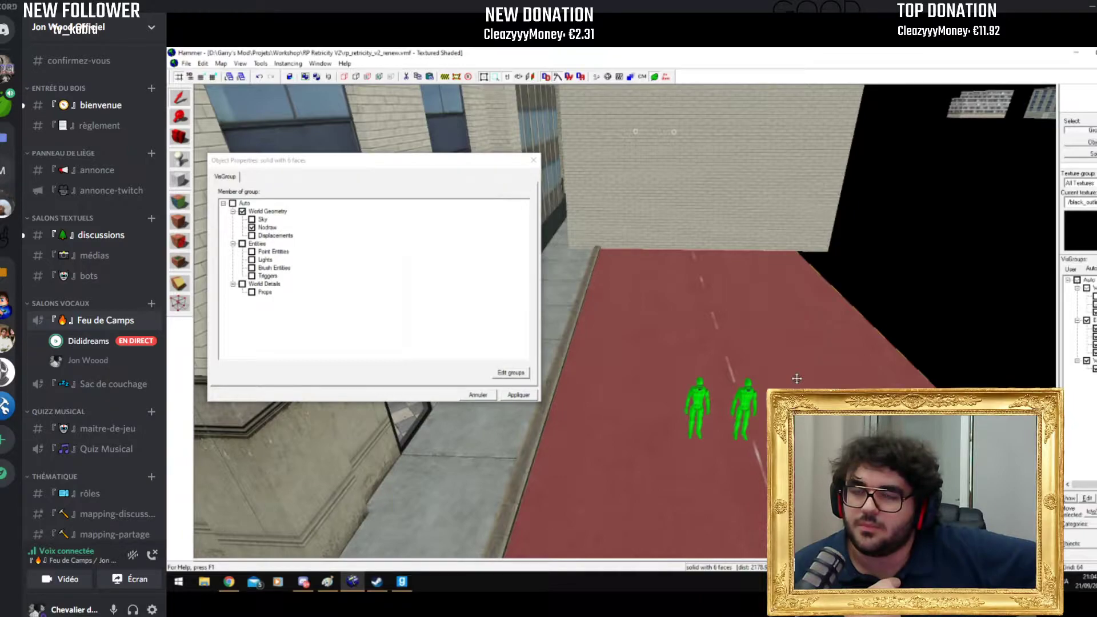
left_click(763, 181)
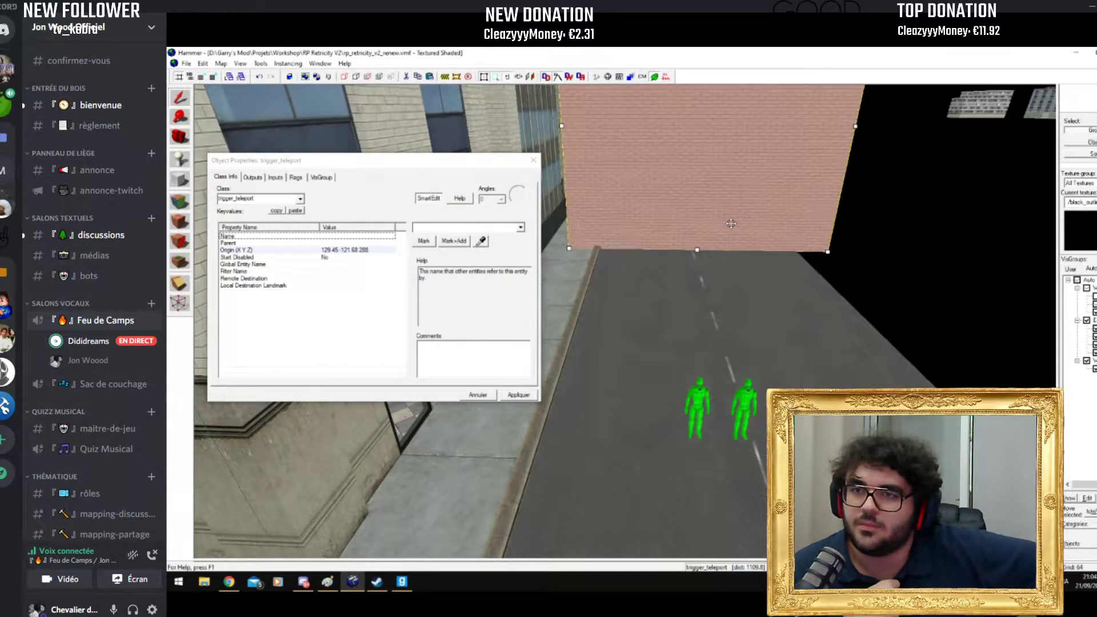
Step: Try duplicating and shifting the trigger brush left, then undo the move
key("z")
key("w")
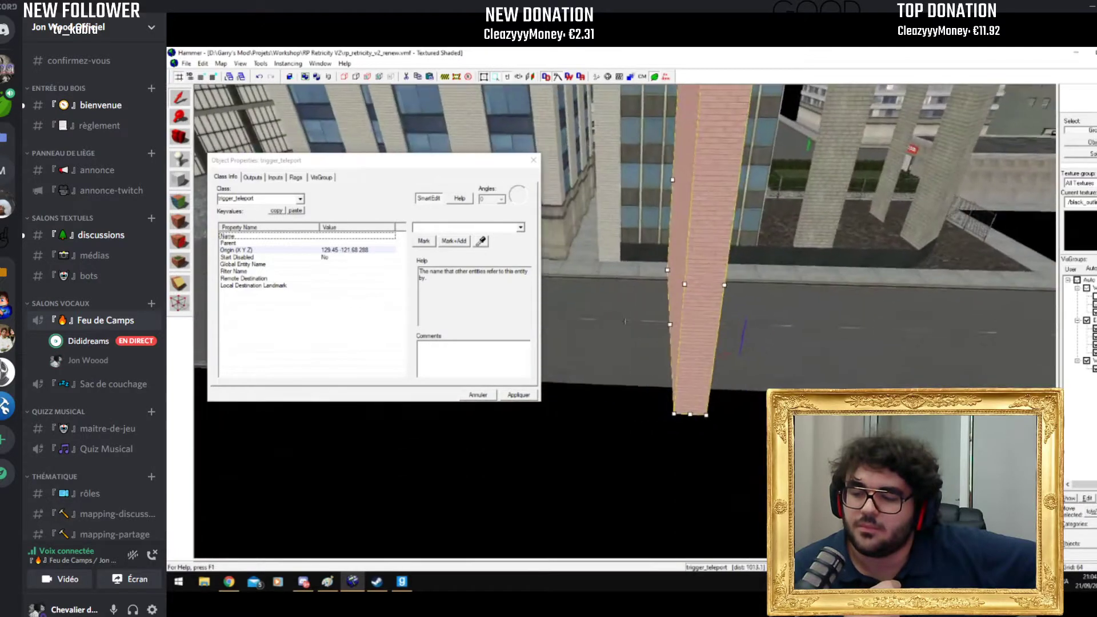
key("z")
left_click_drag(690, 332, 636, 334, "shift")
key("z")
left_click_drag(708, 354, 657, 352)
key("ctrl+z")
key("ctrl+z")
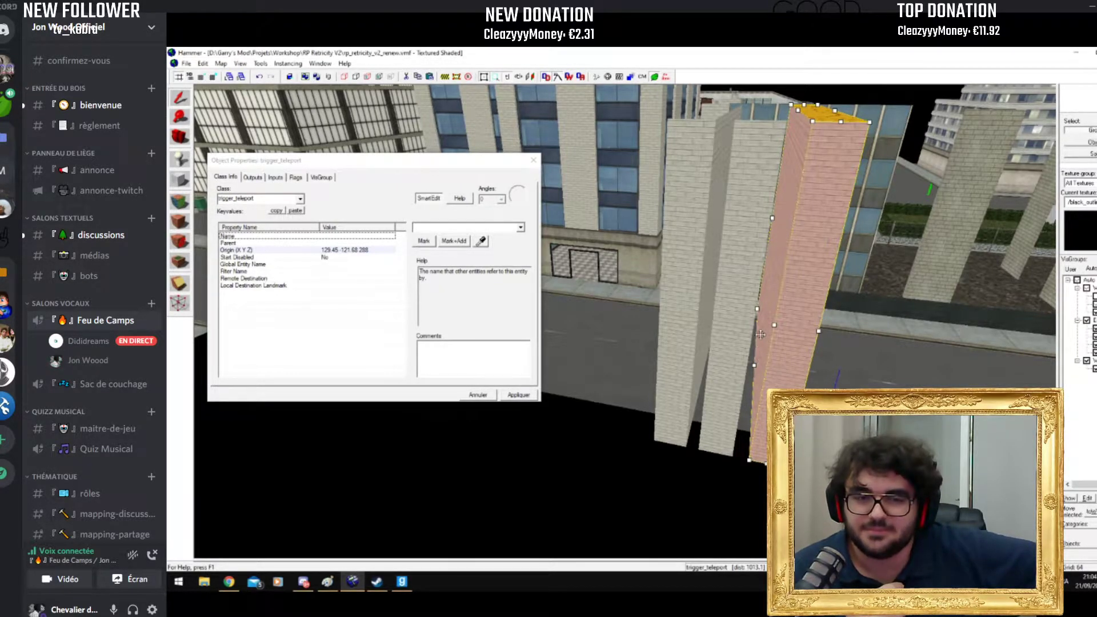
Step: Move the trigger wall left beside the tall pillars and back the camera away
left_click(747, 289)
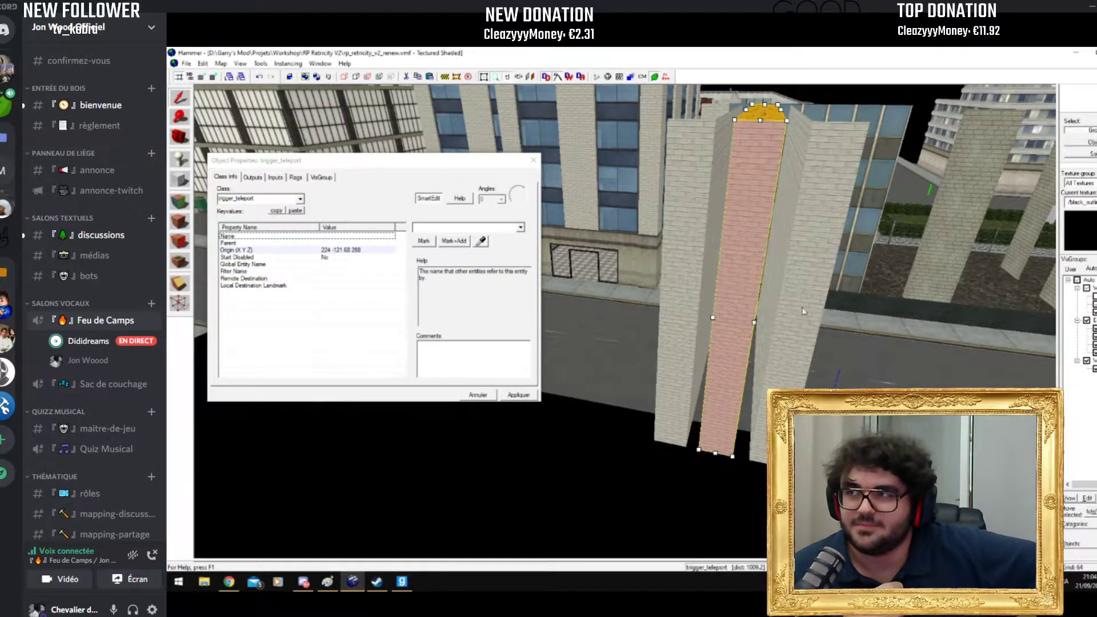
key("ctrl+z")
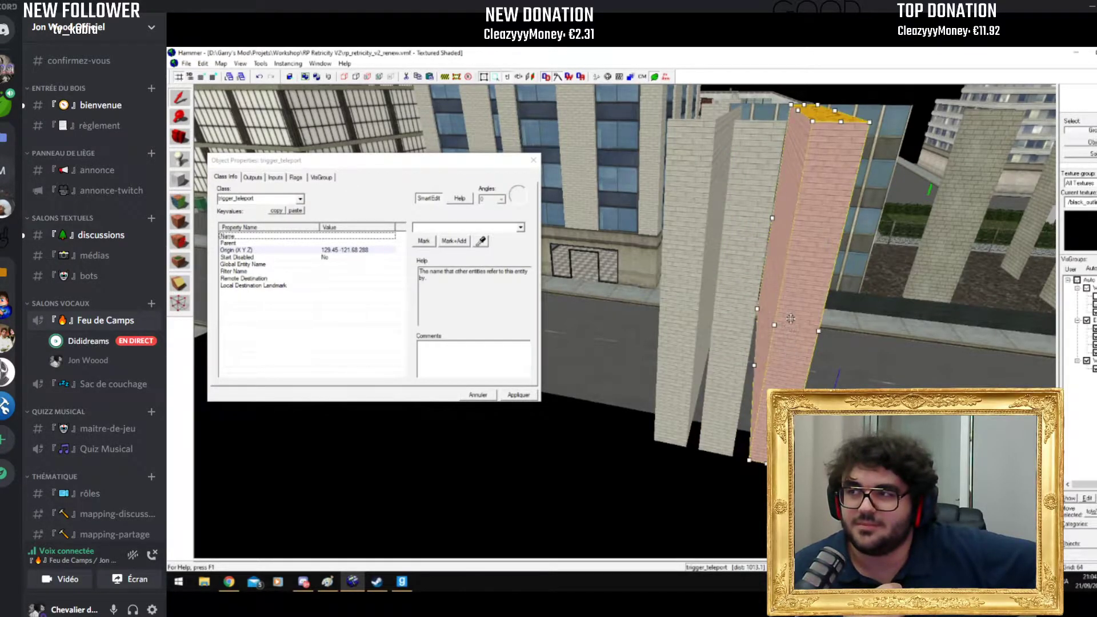
left_click_drag(811, 306, 686, 275)
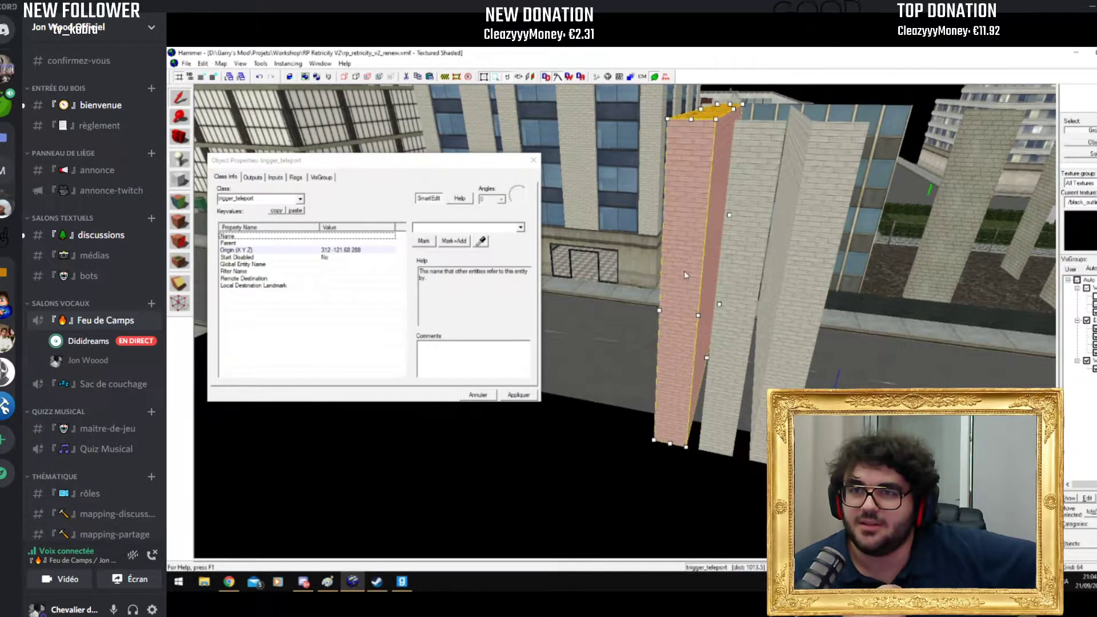
key("z")
key("s")
key("a")
key("z")
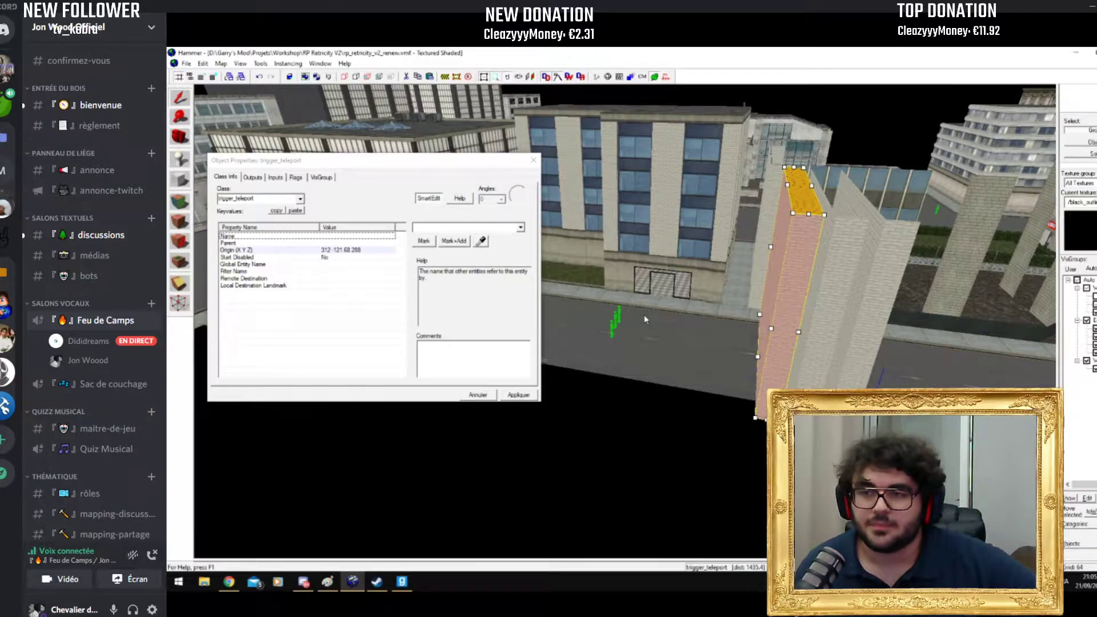
Step: Deselect, undo the misplaced brick slabs and select the teleport destination
key("Escape")
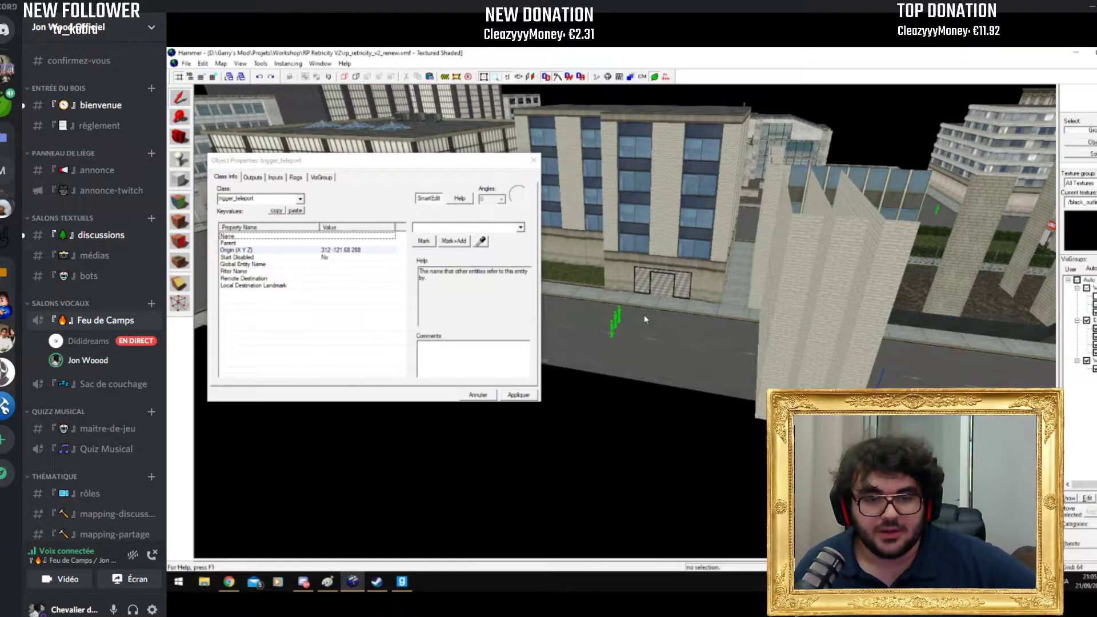
key("ctrl+z")
key("ctrl+z")
key("ctrl+z")
key("ctrl+z")
key("ctrl+z")
key("ctrl+z")
key("ctrl+z")
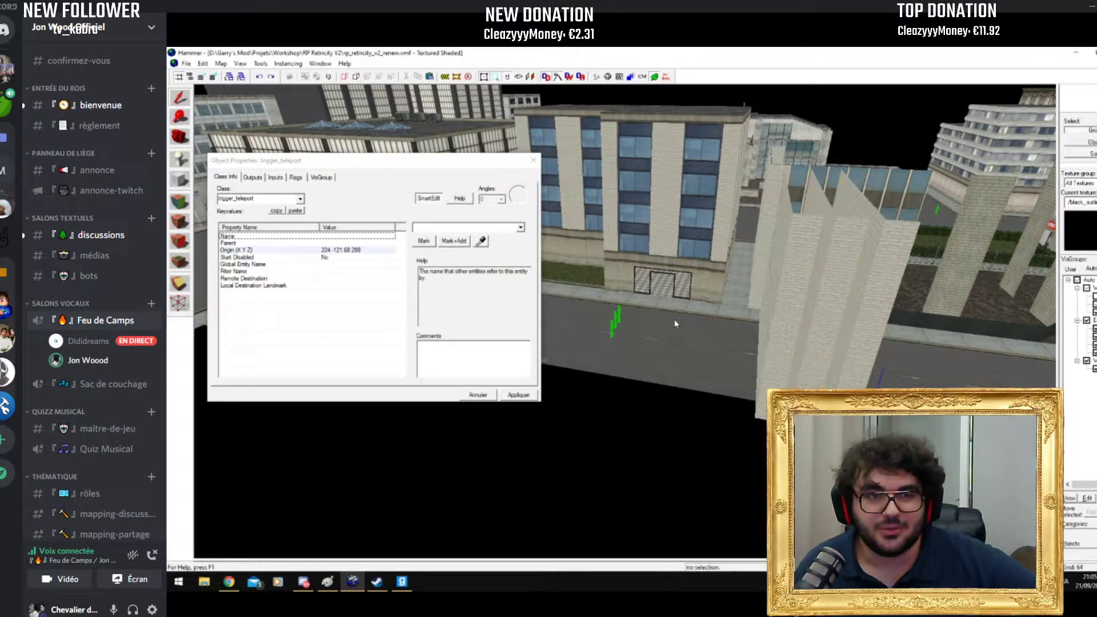
left_click(615, 319)
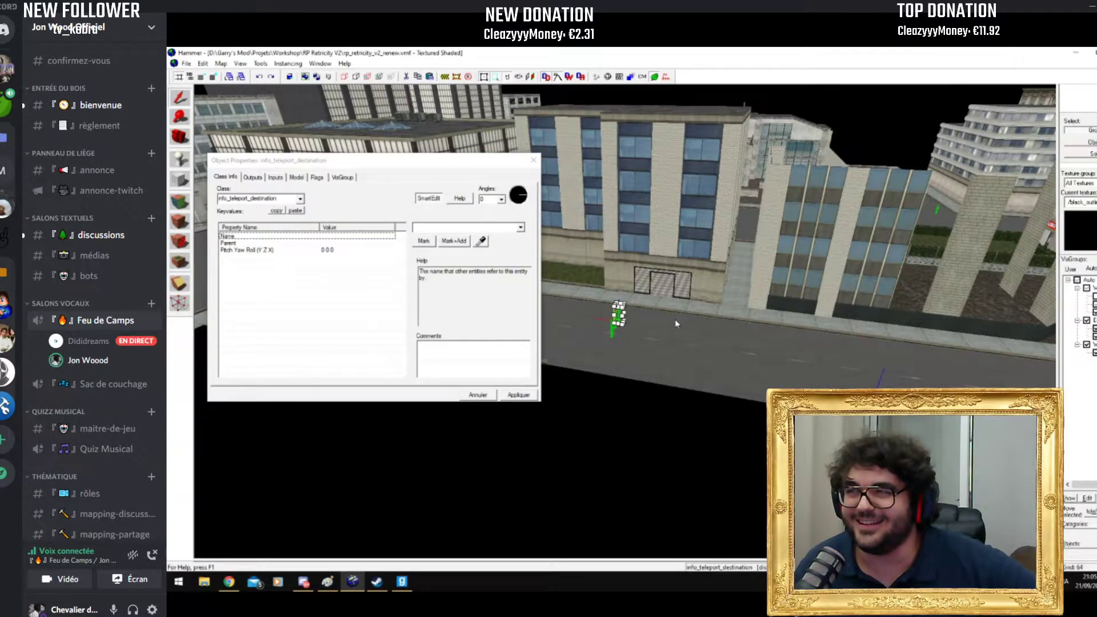
key("z")
key("w")
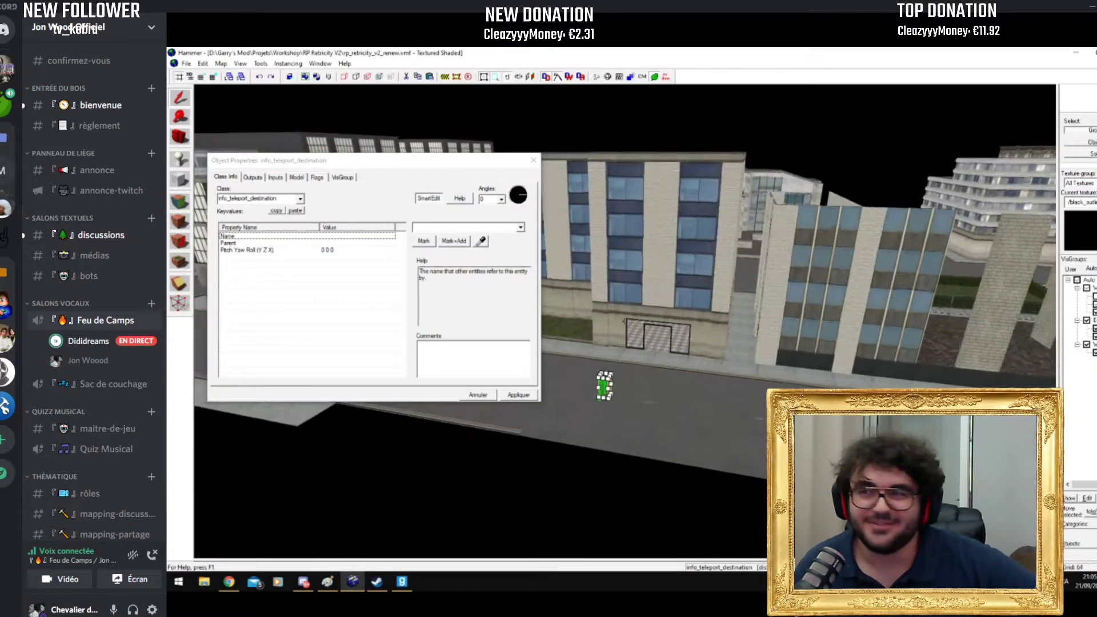
key("z")
Step: Select and delete the player spawn entity by the street, then close Object Properties
left_click(666, 330)
left_click(665, 335)
key("Delete")
key("z")
key("w")
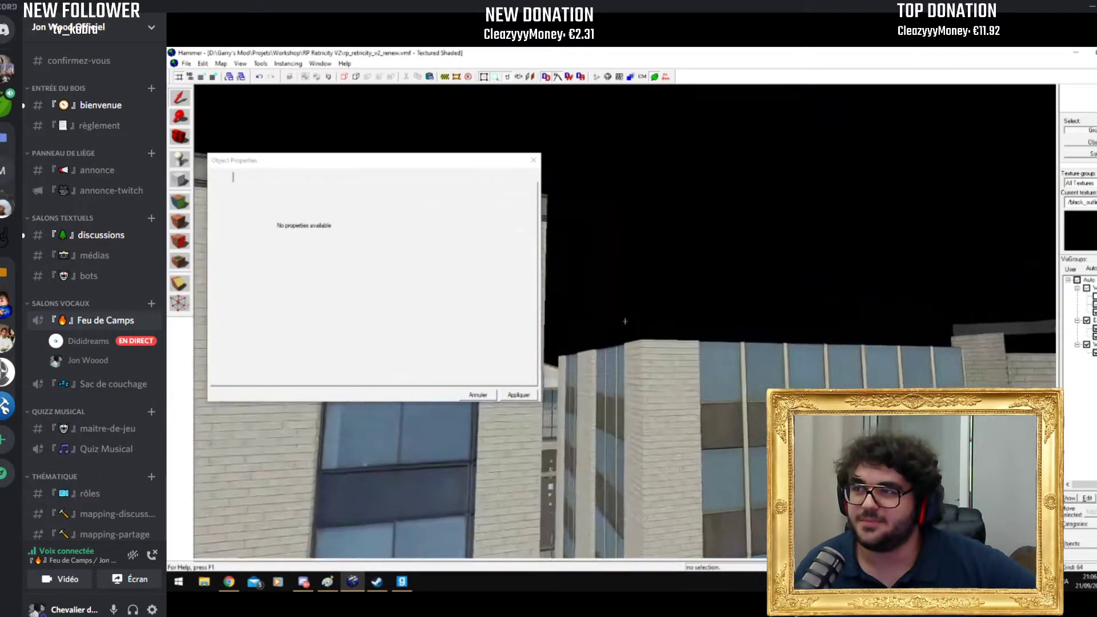
key("z")
left_click(539, 161)
left_click(539, 161)
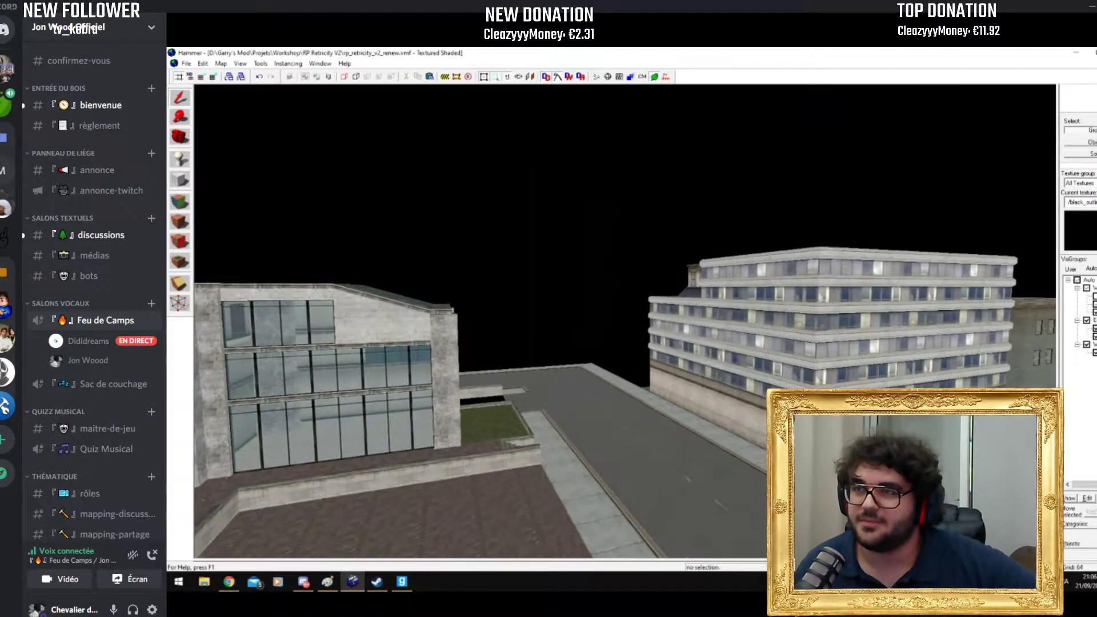
Step: Return to four views, centre on the player spawn, straighten its rotation and duplicate it
key("shift+z")
key("ctrl+e")
scroll(845, 200, "up", 4)
left_click_drag(866, 165, 856, 236)
mouse_move(799, 165)
left_mouse_down()
mouse_move(805, 211)
mouse_move(931, 216)
left_mouse_up()
scroll(934, 213, "down", 1)
middle_click_drag(935, 213, 822, 232)
Step: Clone the spawns into a row in the Top view, deleting the extra second spawn
mouse_move(755, 186)
left_mouse_down()
mouse_move(762, 221)
mouse_move(878, 209)
left_mouse_up()
left_click(775, 252)
left_click(804, 194)
scroll(777, 181, "down", 3)
left_click(864, 152)
left_click_drag(785, 177, 771, 224)
key("Delete")
left_click_drag(821, 182, 840, 224)
mouse_move(724, 183)
left_mouse_down()
mouse_move(895, 231)
mouse_move(1041, 213)
left_mouse_up()
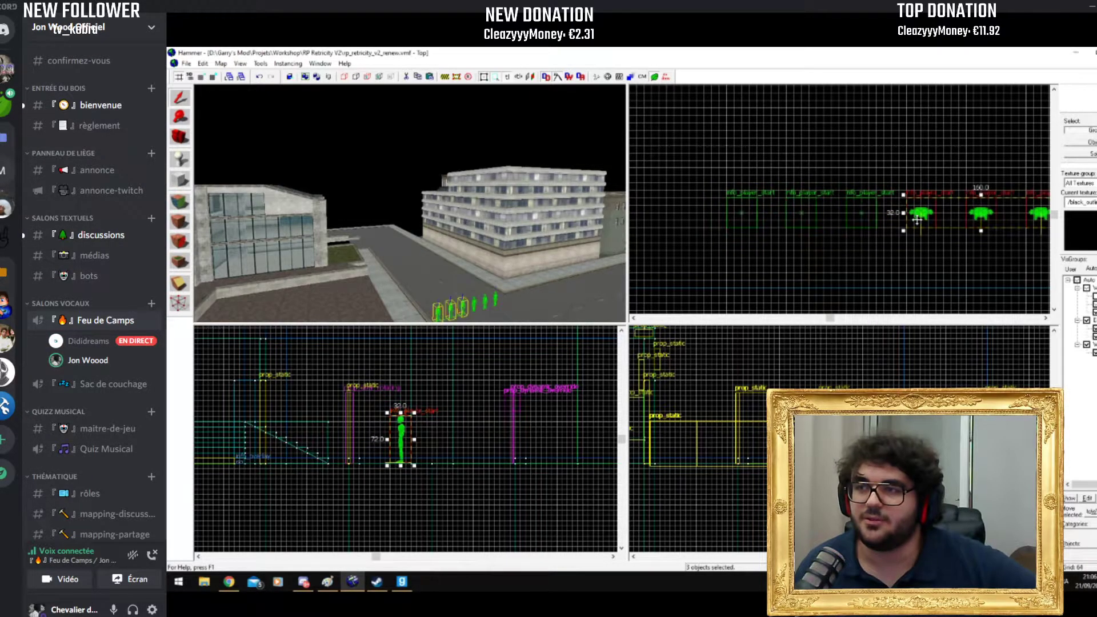
Step: Select all six spawns and adjust their height in the Front view onto the ground line
key("z")
key("w")
key("z")
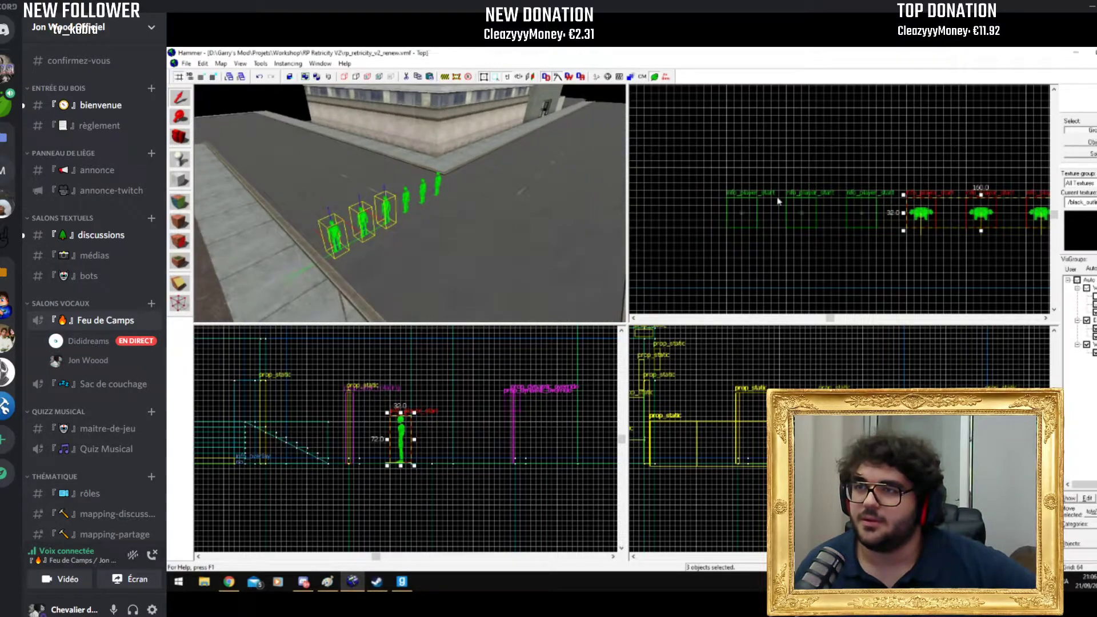
scroll(781, 200, "down", 4)
left_click_drag(749, 187, 941, 236)
scroll(399, 475, "up", 12)
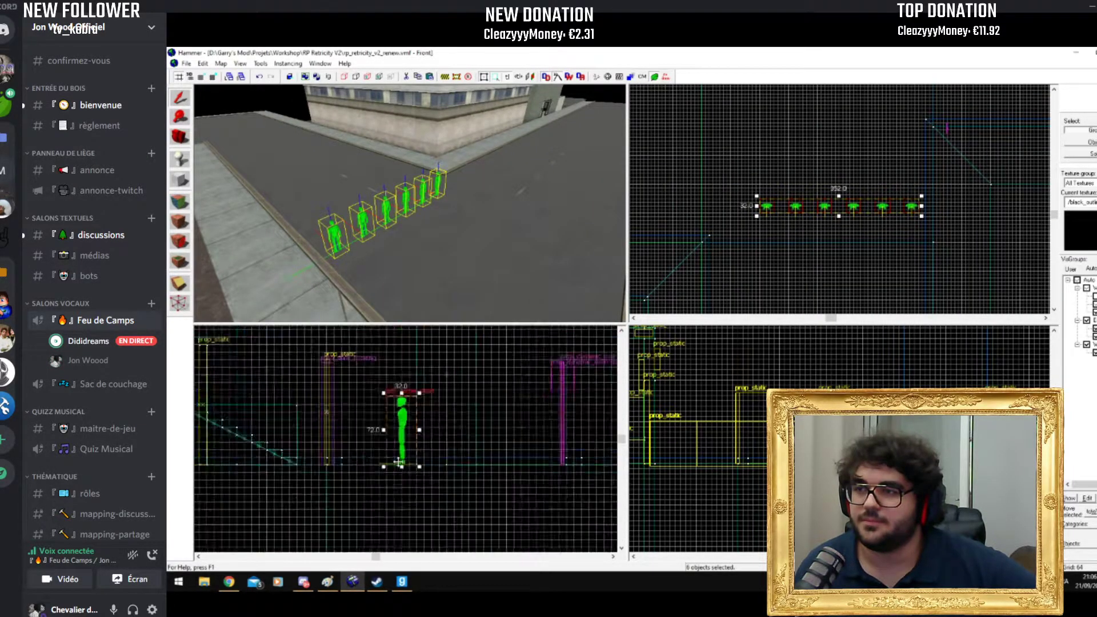
scroll(400, 475, "up", 1)
left_click_drag(409, 426, 409, 436)
key("z")
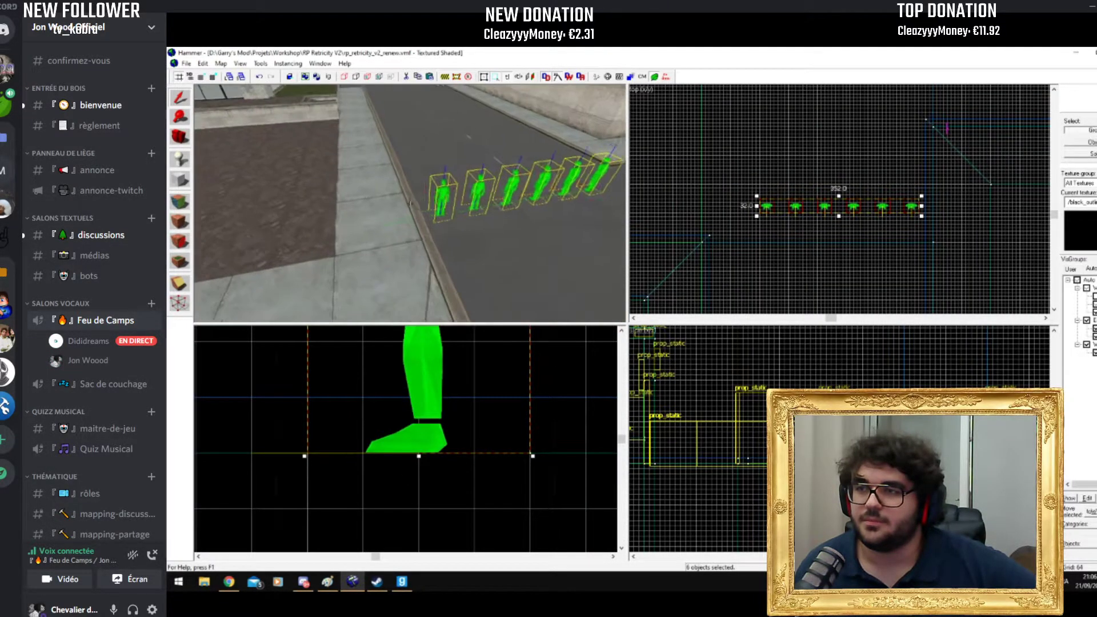
key("w")
key("z")
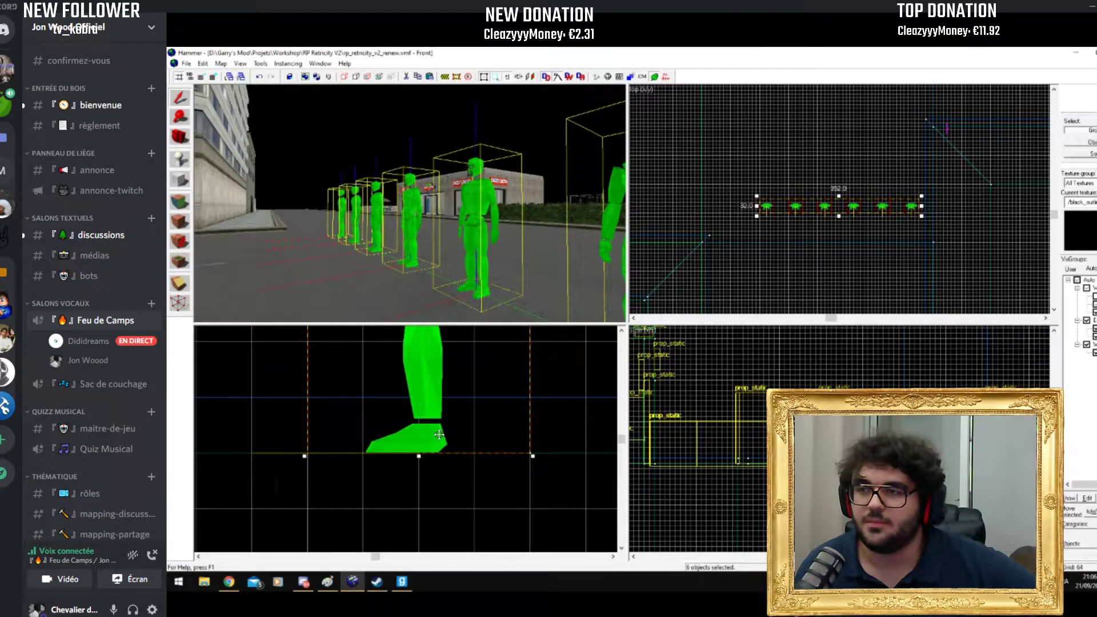
left_click_drag(438, 430, 435, 377)
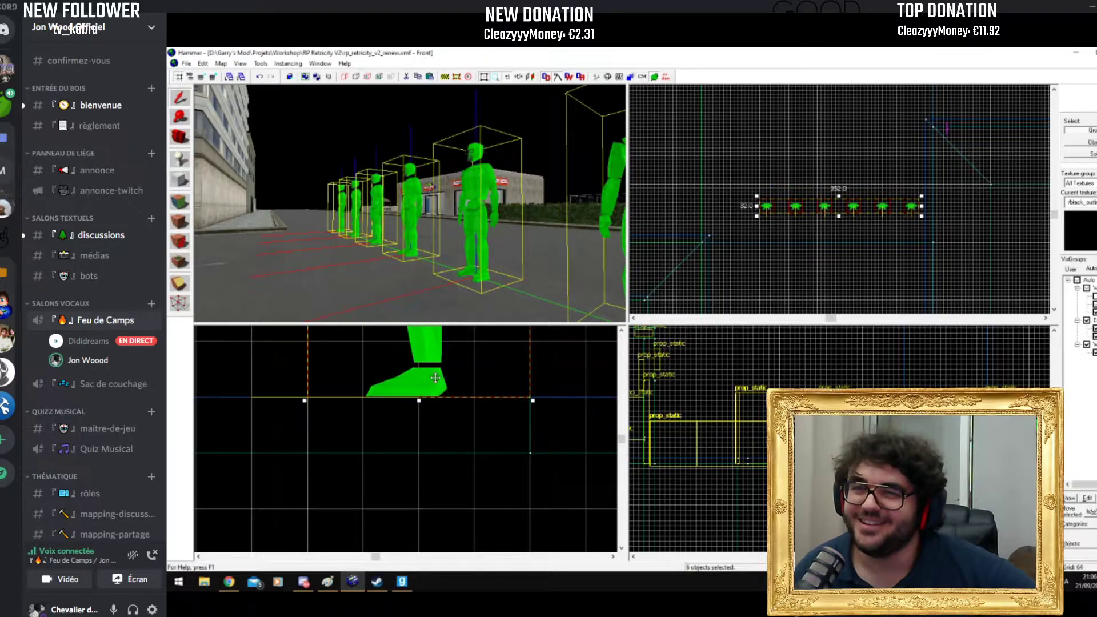
Step: Clone the row of six player spawns upward into two more rows
left_click(678, 179)
mouse_move(730, 177)
left_mouse_down()
mouse_move(837, 227)
mouse_move(918, 216)
mouse_move(908, 154)
left_mouse_up()
scroll(918, 214, "up", 3)
middle_click_drag(908, 154, 931, 215)
left_click_drag(931, 216, 937, 166, "shift")
scroll(937, 166, "down", 4)
Step: Align the top spawn row with the rows below it
mouse_move(783, 137)
left_mouse_down()
mouse_move(888, 222)
mouse_move(926, 218)
left_mouse_up()
key("ctrl+z")
left_click_drag(793, 131, 944, 176)
scroll(936, 166, "up", 4)
scroll(936, 166, "down", 3)
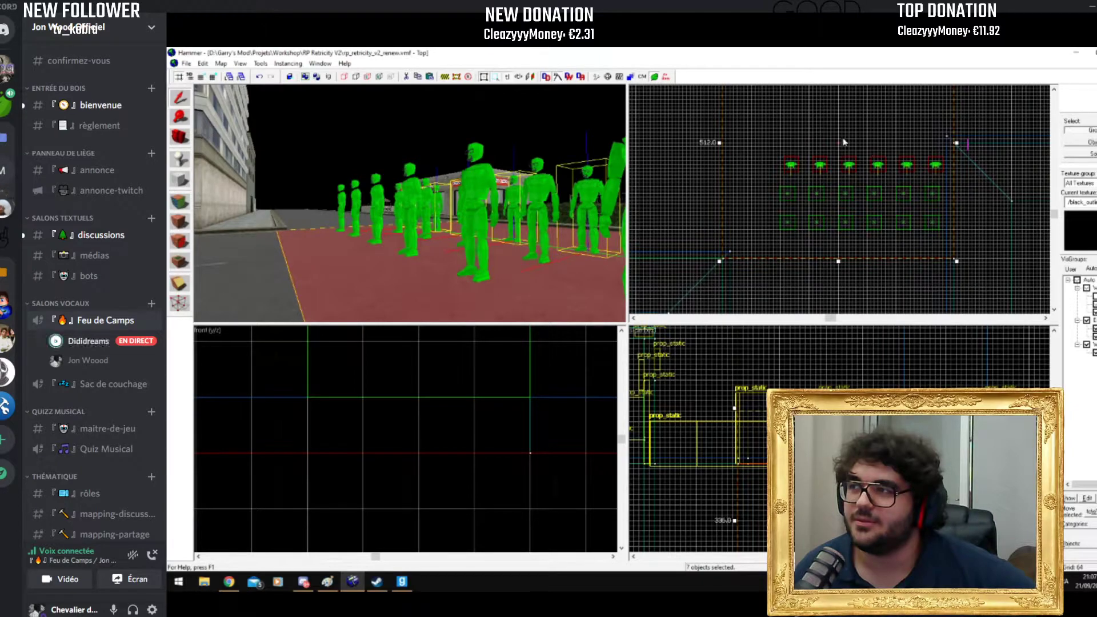
left_click(836, 258, "ctrl")
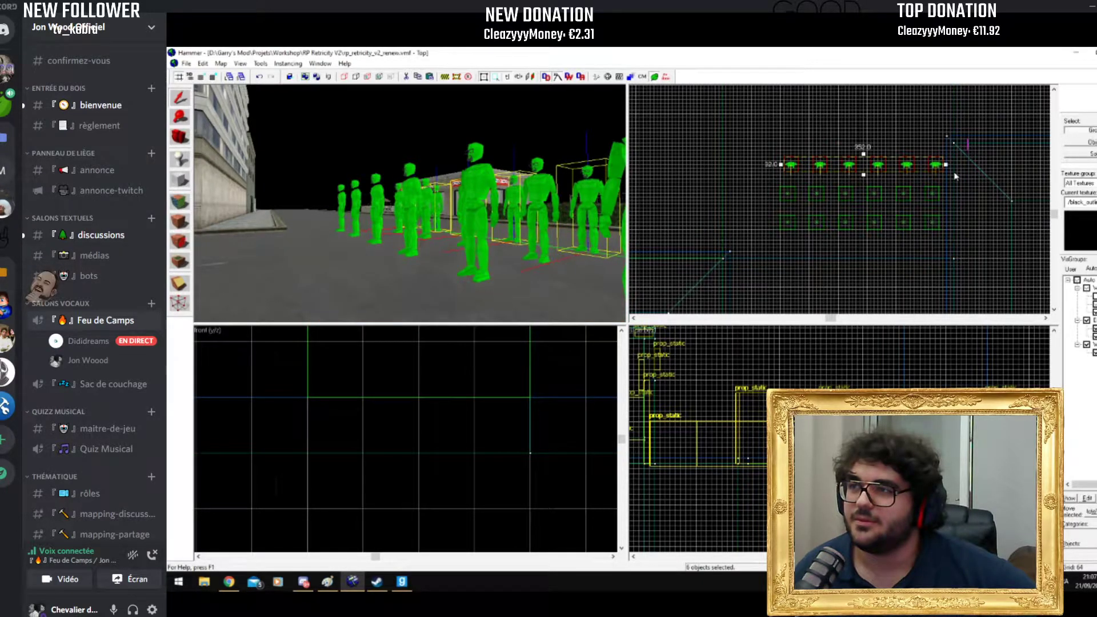
scroll(949, 166, "up", 2)
left_click_drag(935, 164, 928, 174)
key("Escape")
scroll(859, 212, "down", 4)
Step: Copy all 18 spawns above the grid, undo it, and view the grid in 3D
left_click_drag(793, 187, 891, 239)
key("Return")
scroll(892, 189, "up", 3)
left_click_drag(892, 188, 891, 161, "shift")
scroll(890, 112, "down", 1)
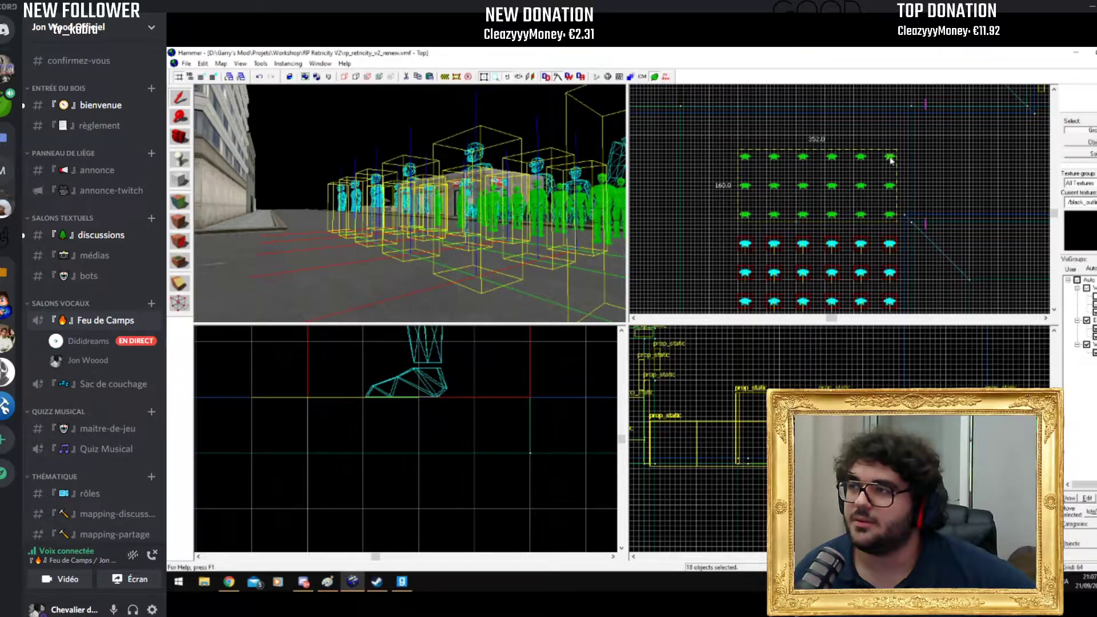
key("ctrl+z")
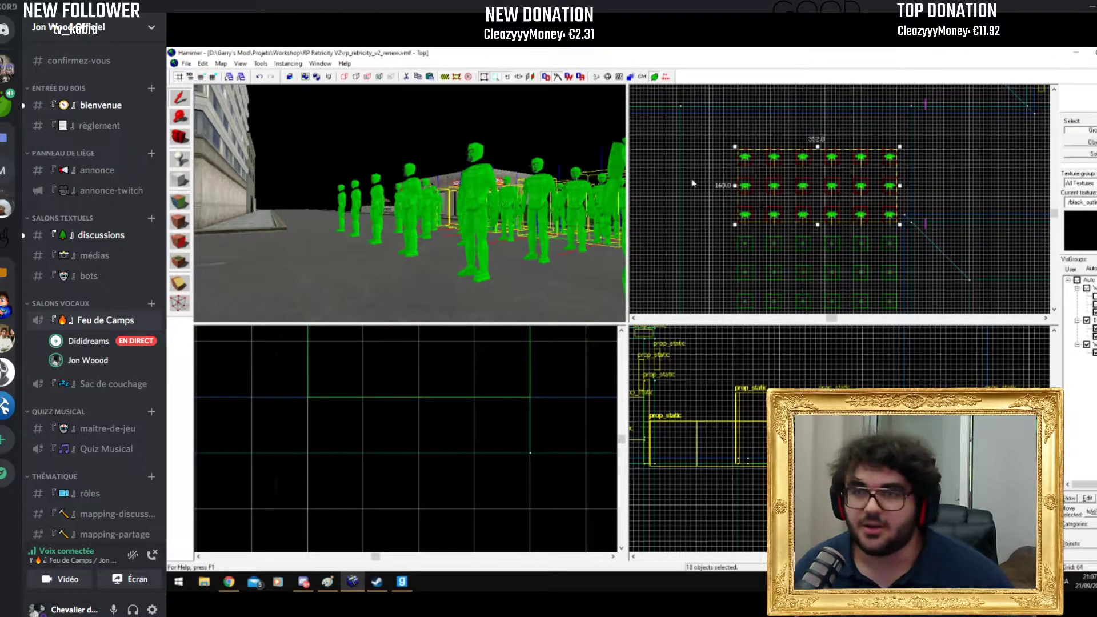
key("z")
key("s")
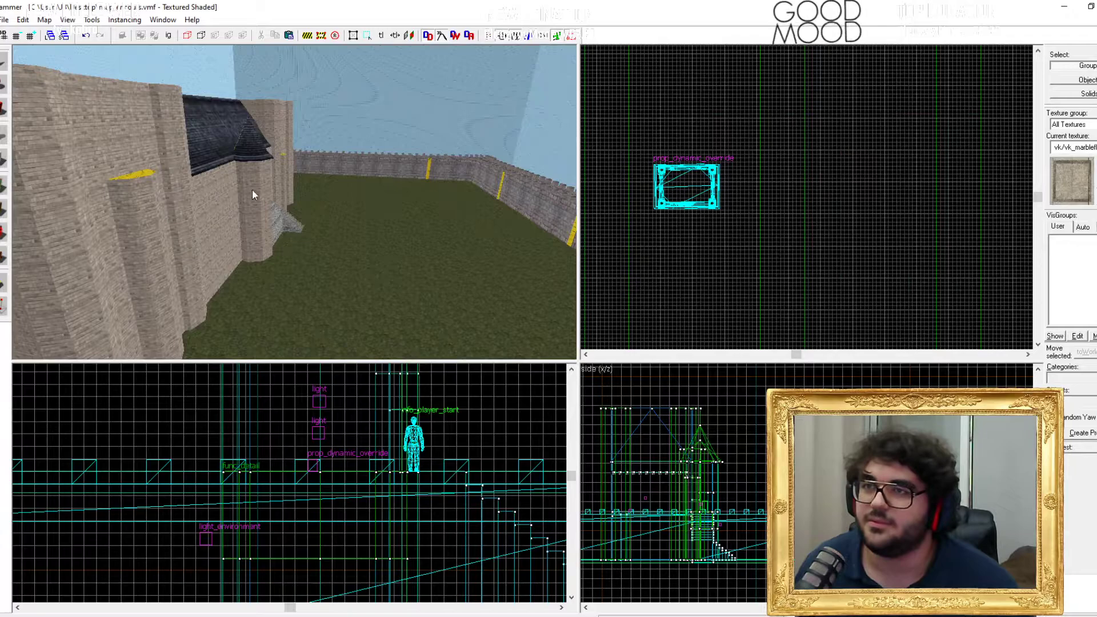
Step: Fly the 3D camera to the tower and clone its pointed roof off to the side
key("z")
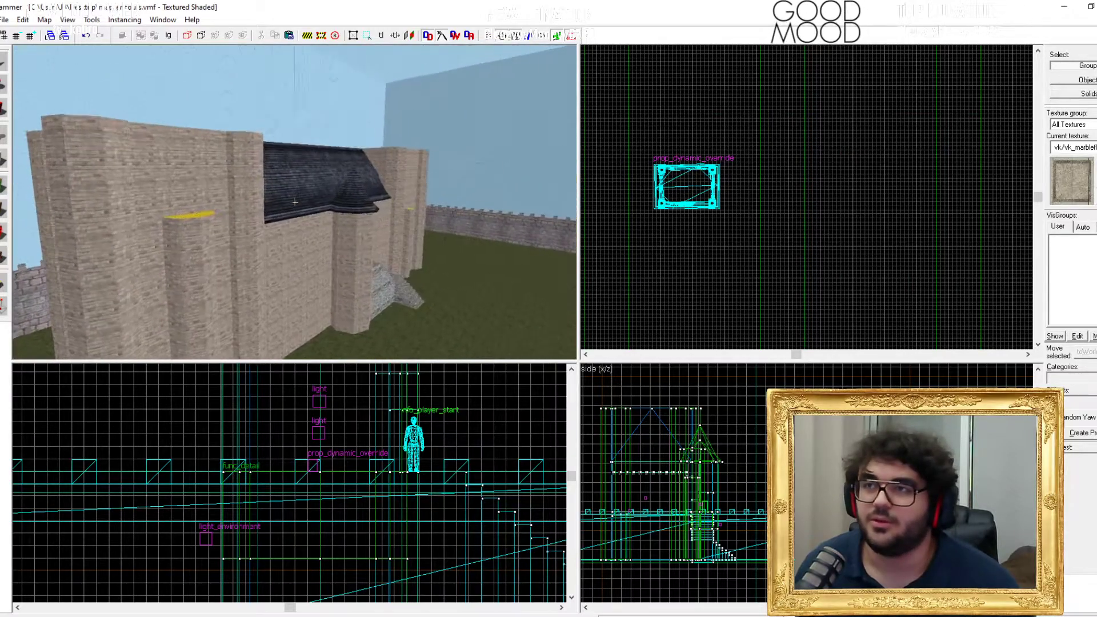
key("w")
key("z")
left_click(294, 202)
scroll(685, 224, "down", 15)
scroll(685, 223, "down", 4)
scroll(756, 220, "up", 7)
left_click_drag(659, 207, 803, 209, "shift")
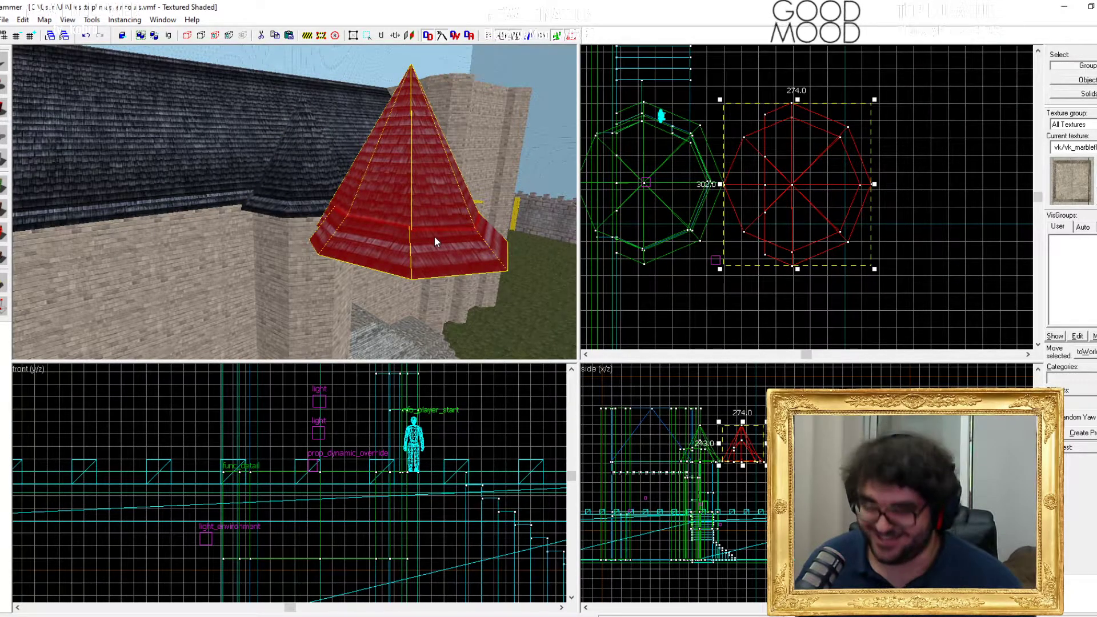
Step: Delete the roof copy, face the wall and stairs, and minimise the castle map window
key("Delete")
key("z")
key("d")
key("z")
left_click(1070, 6)
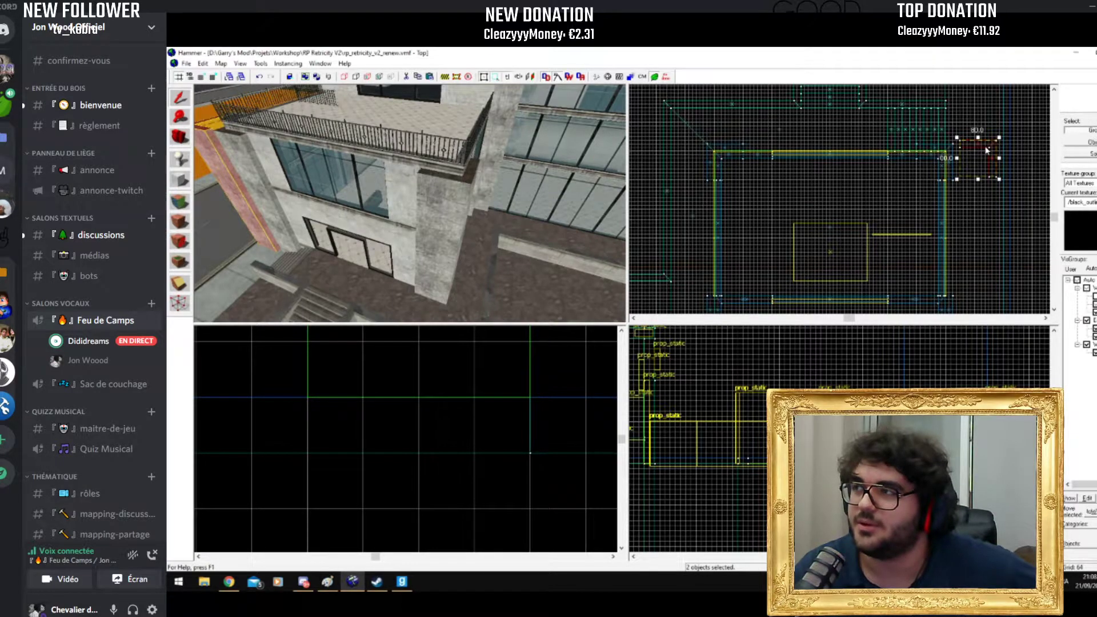
key("ctrl+m")
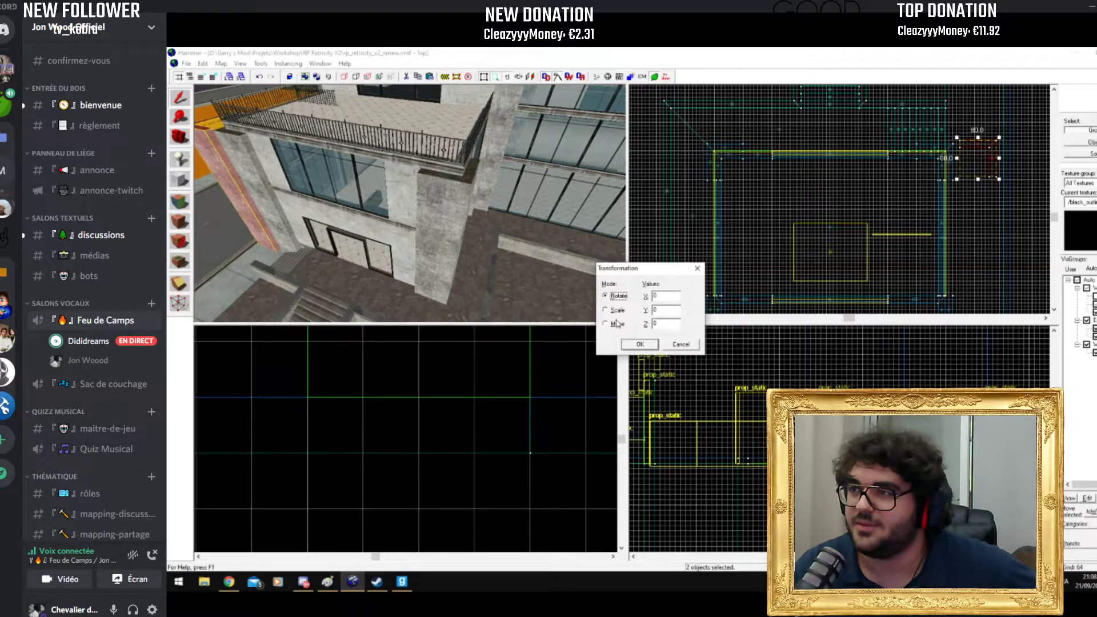
double_click(660, 324)
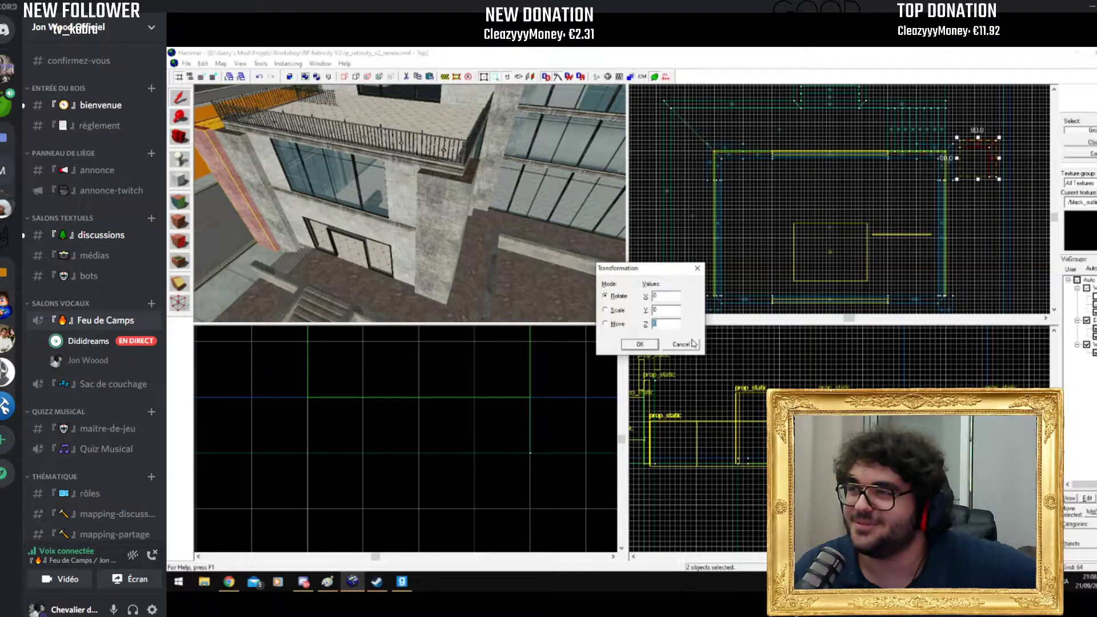
left_click(674, 345)
scroll(438, 231, "down", 3)
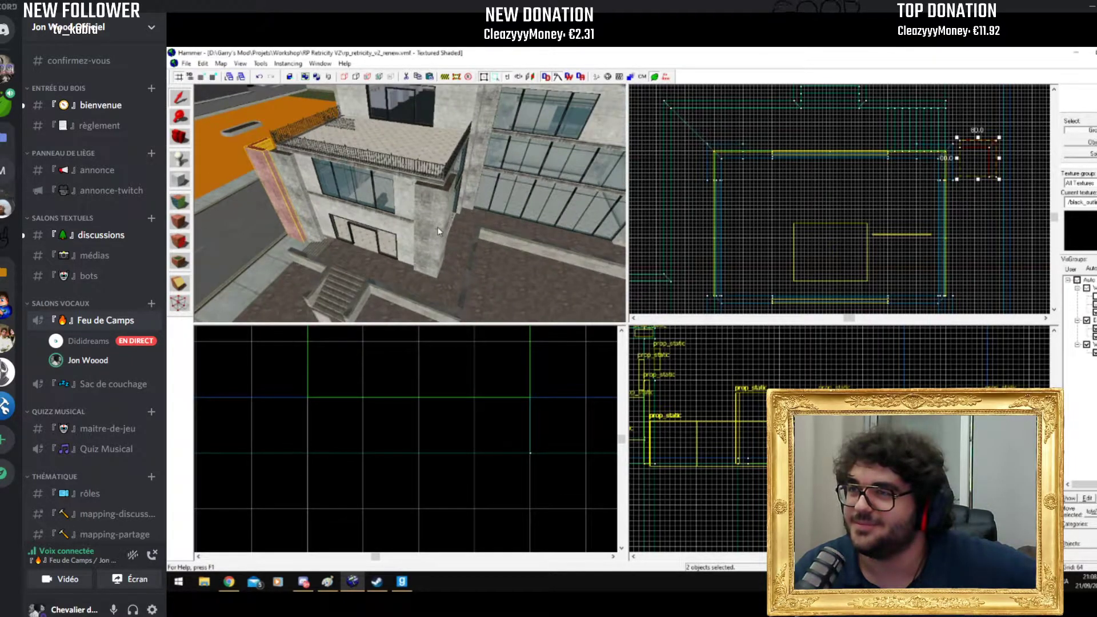
key("Escape")
scroll(438, 231, "down", 2)
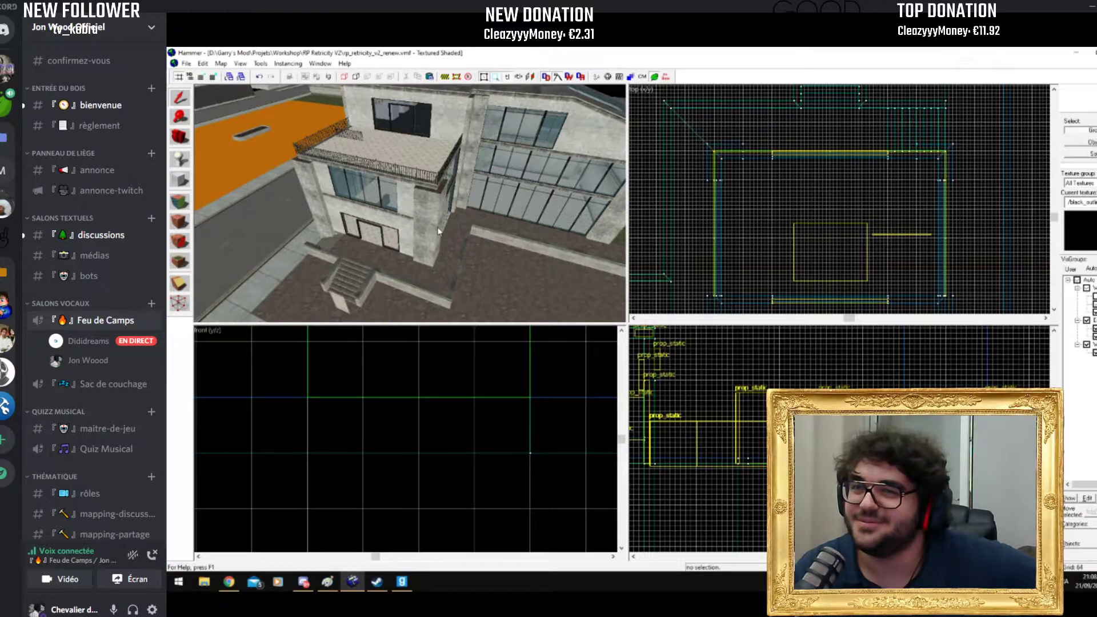
Step: Start selecting the pink facade pieces around the door: pillars, beam and wall pieces
left_click(438, 231)
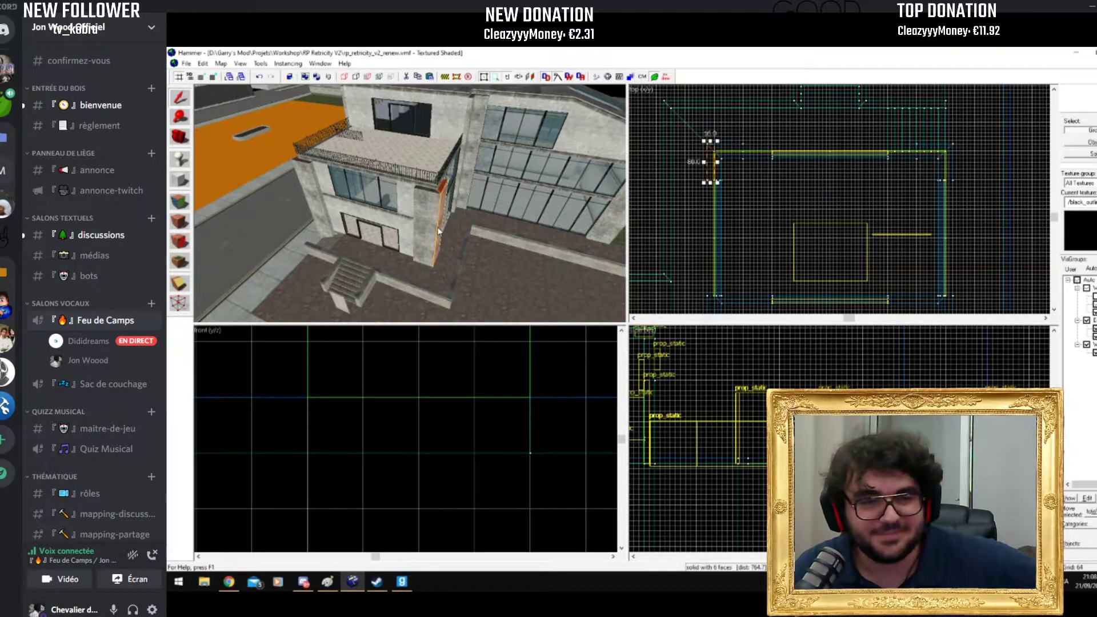
left_click(436, 228, "ctrl")
key("z")
key("a")
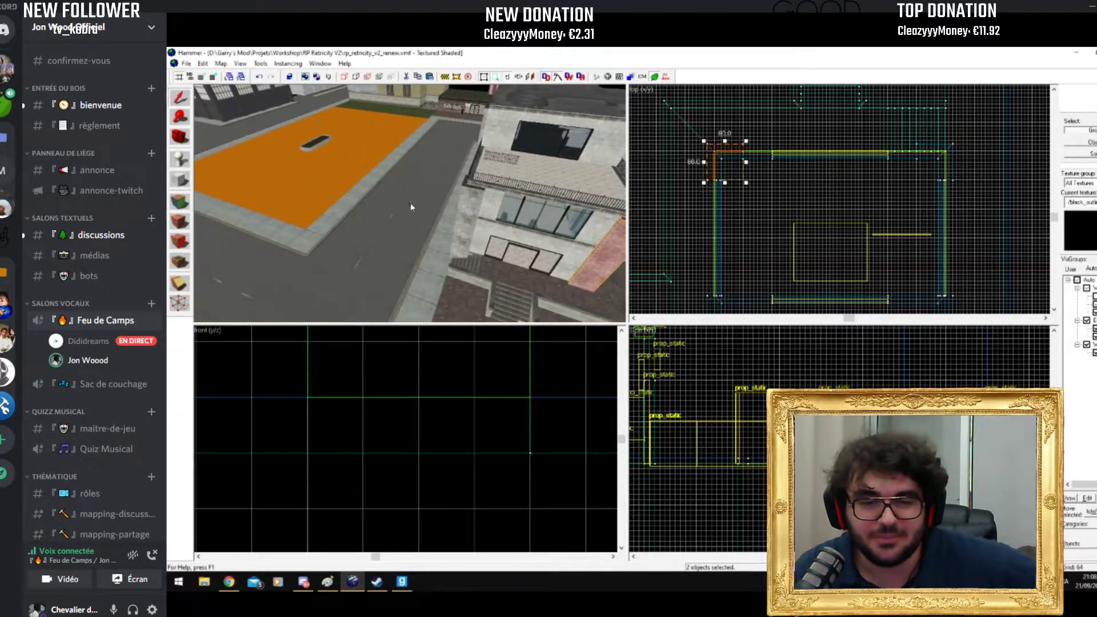
key("z")
left_click(358, 225, "ctrl")
left_click(366, 231, "ctrl")
left_click(386, 255, "ctrl")
left_click(466, 262, "ctrl")
left_click(472, 249, "ctrl")
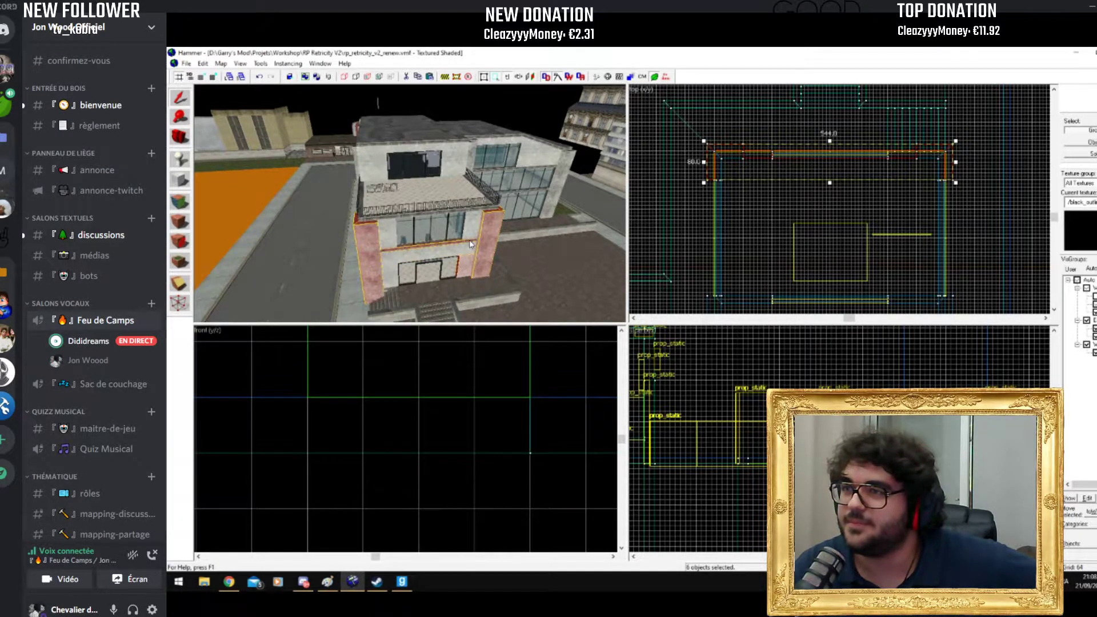
left_click(396, 280, "ctrl")
Step: Redo the selection with the left wall, both pillars, lintel and right-hand wall pieces
left_click(412, 280)
left_click(392, 275)
left_click(374, 269, "ctrl")
left_click(395, 261, "ctrl")
left_click(483, 255, "ctrl")
left_click(471, 262, "ctrl")
left_click(472, 237, "ctrl")
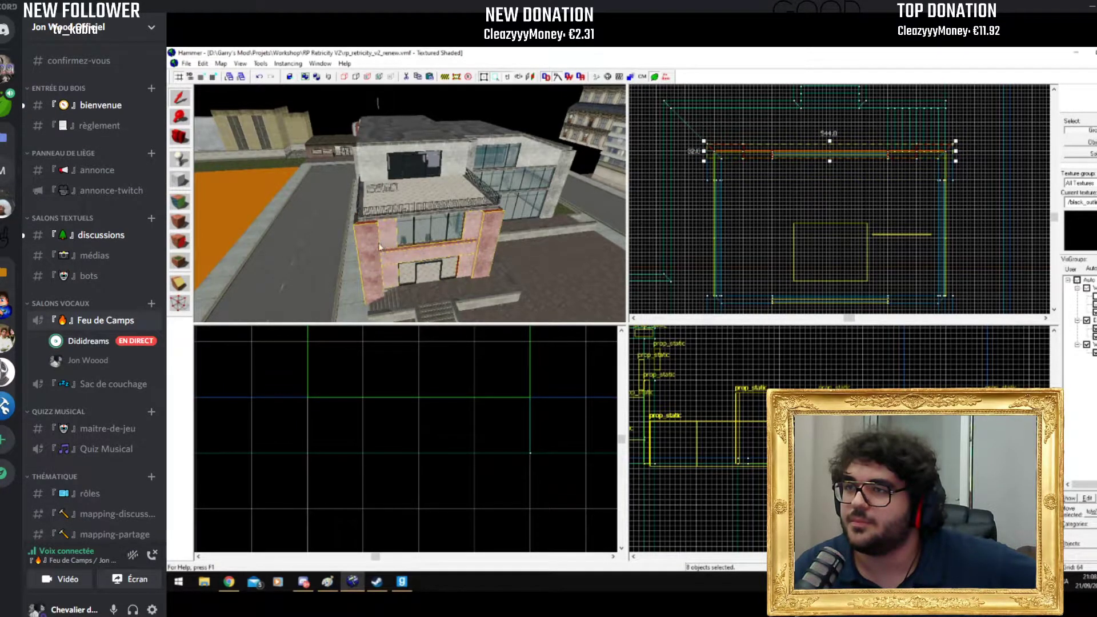
left_click(361, 237, "ctrl")
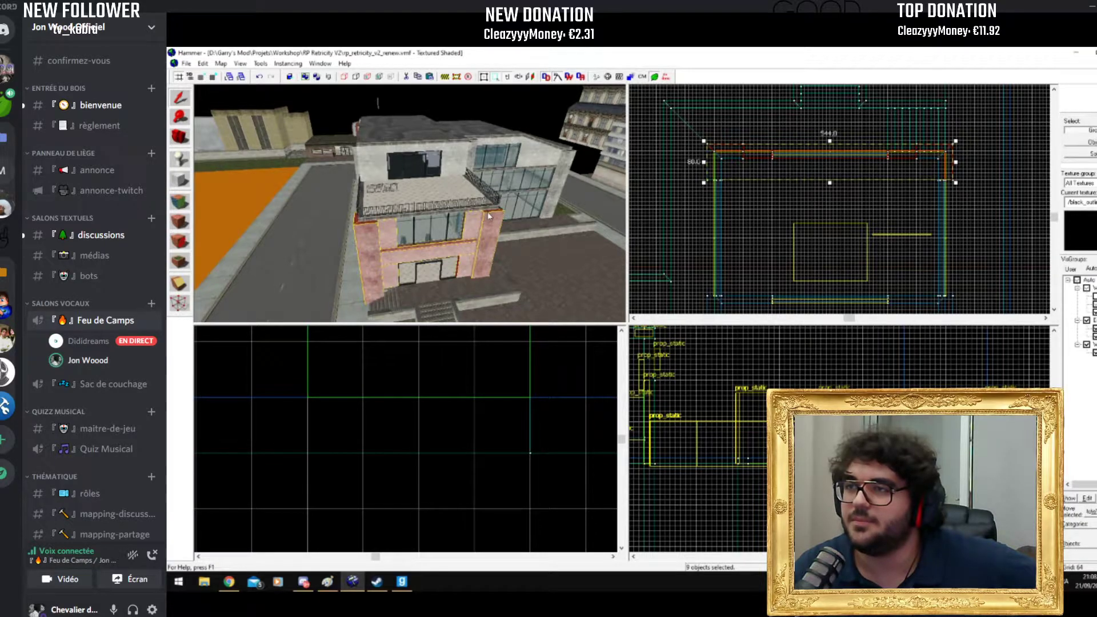
Step: Centre the 2D views on the nine selected pieces and hide everything unselected
key("ctrl+shift+e")
scroll(740, 343, "down", 5)
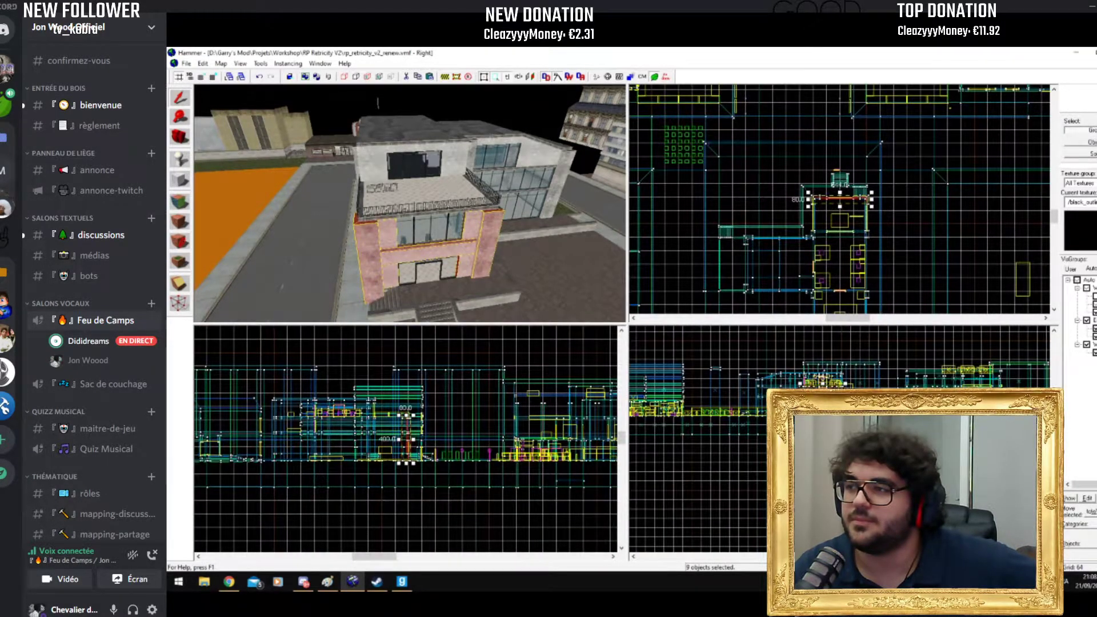
key("z")
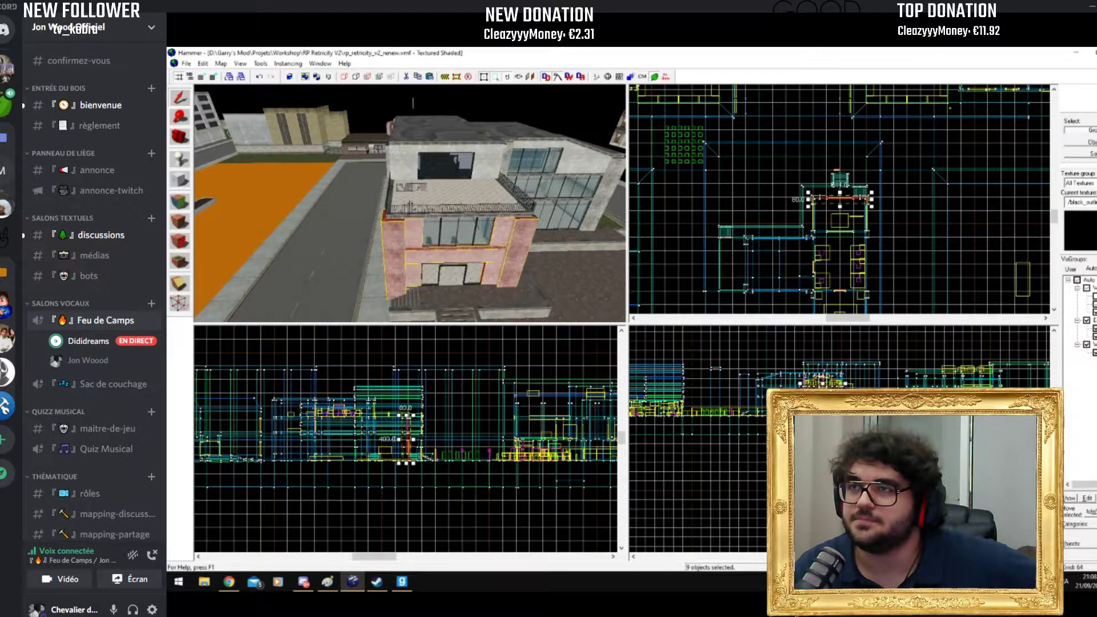
key("ctrl+h")
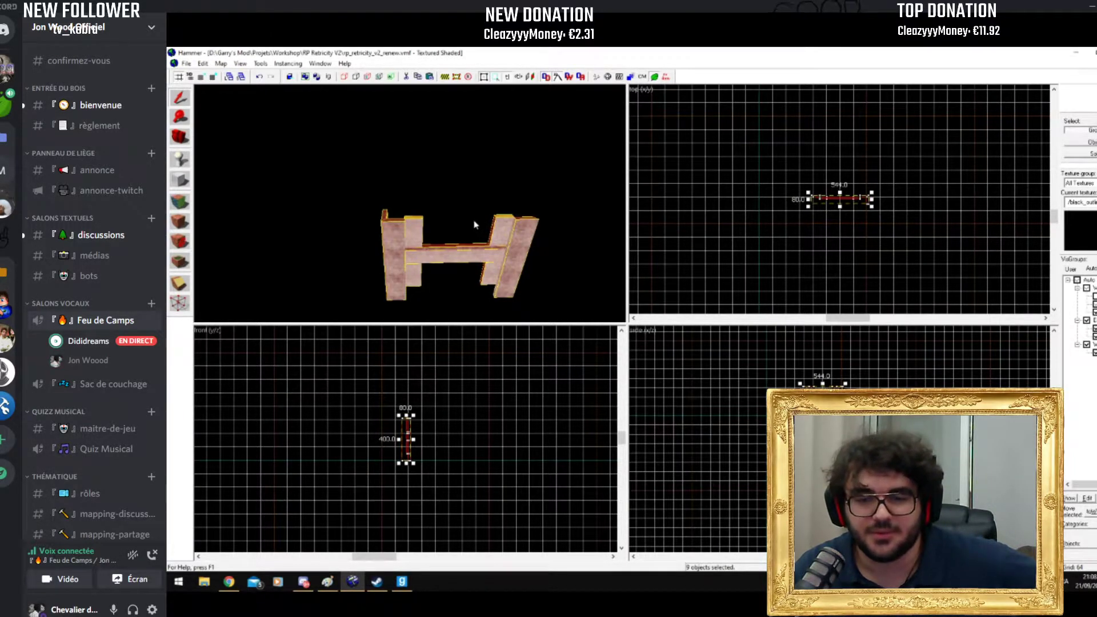
Step: Restore the hidden geometry and isolate the corner pillar, ledge, entrance walls and left pillar
key("u")
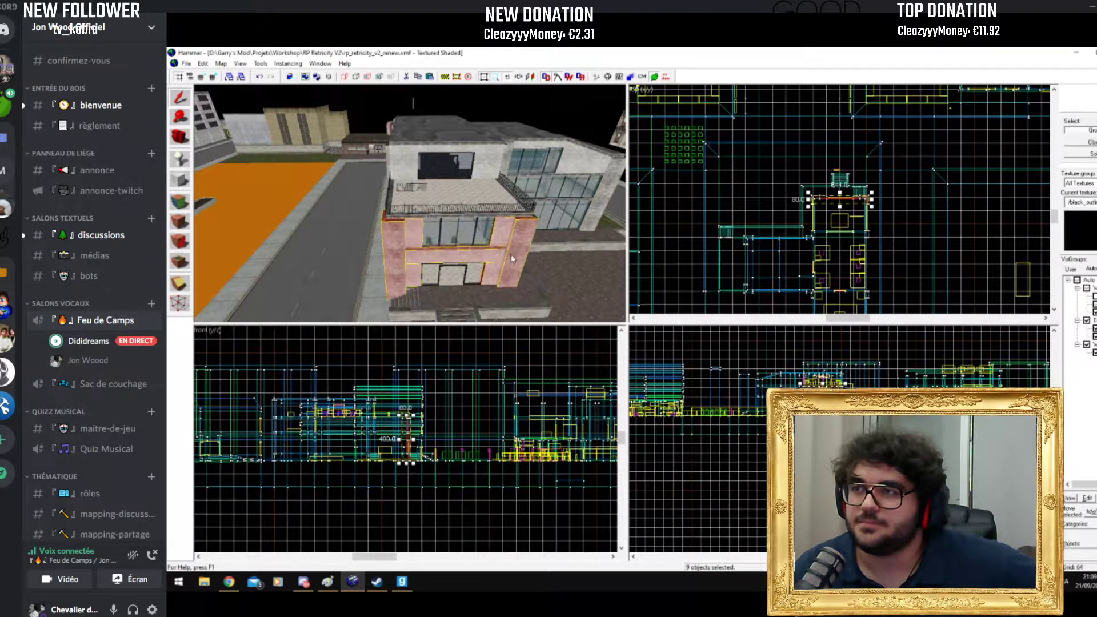
key("Delete")
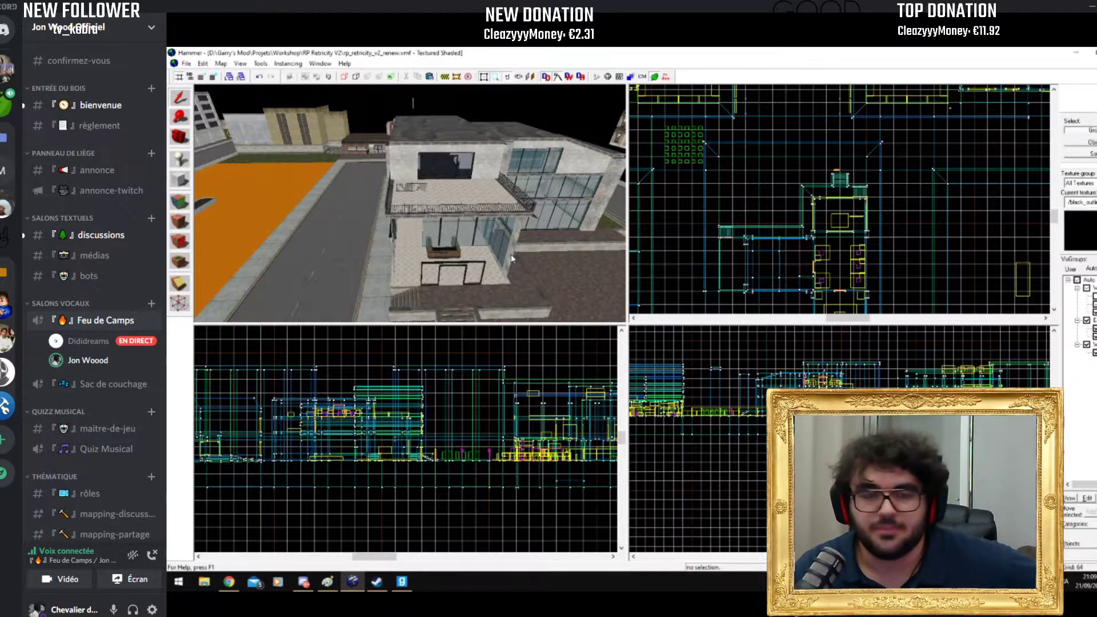
key("u")
left_click(512, 257)
left_click(502, 236, "ctrl")
left_click(496, 244, "ctrl")
left_click(494, 249, "ctrl")
left_click(493, 255, "ctrl")
left_click(488, 276, "ctrl")
left_click(418, 274, "ctrl")
left_click(402, 277, "ctrl")
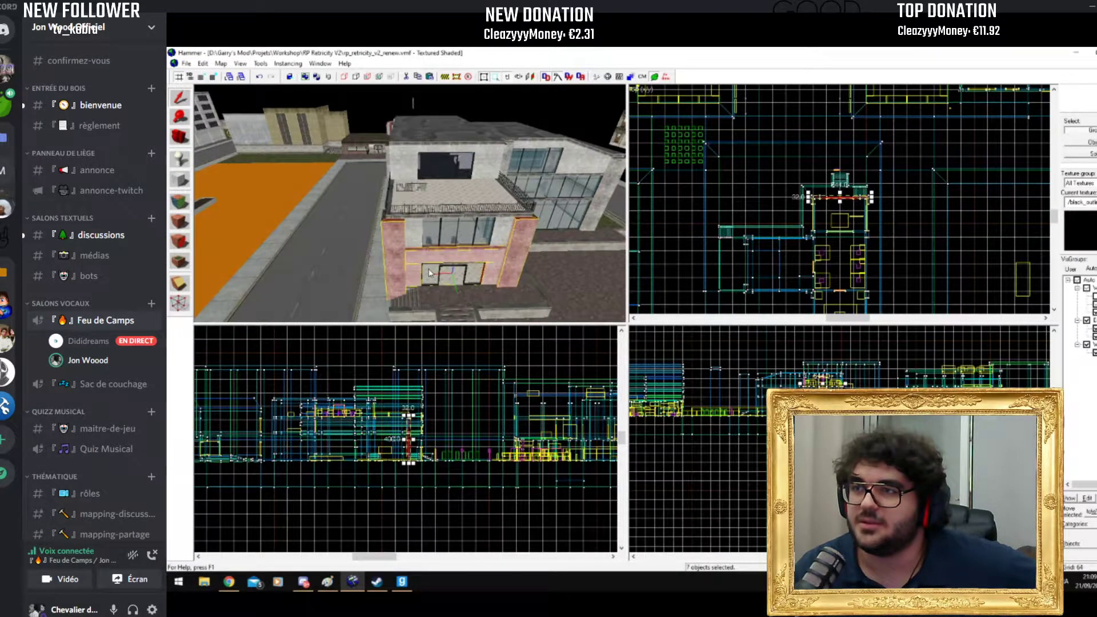
key("ctrl+h")
Step: Stretch the wall piece above the door down to 192 units tall
left_click(433, 274)
key("z")
key("w")
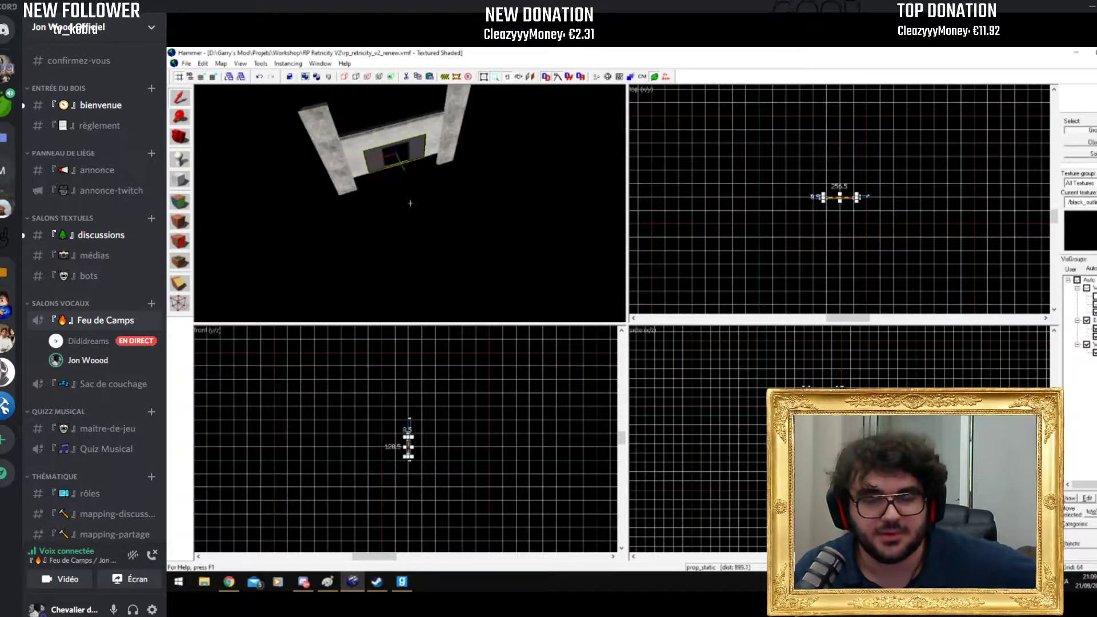
key("z")
left_click(410, 204)
scroll(827, 386, "up", 6)
scroll(816, 404, "up", 3)
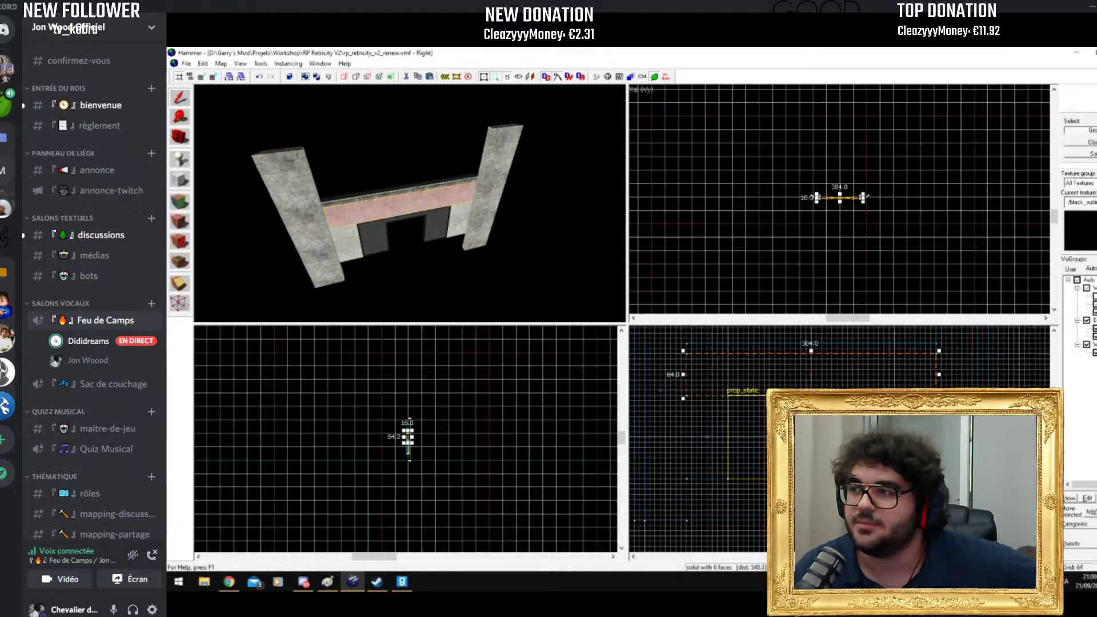
left_click_drag(811, 398, 811, 481)
key("z")
key("w")
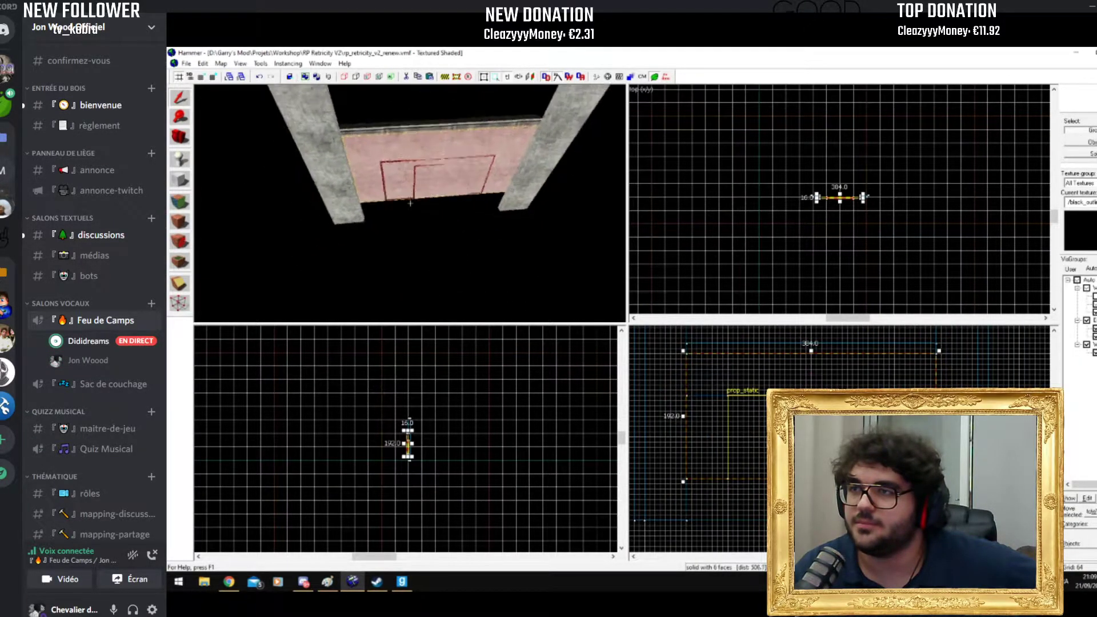
key("z")
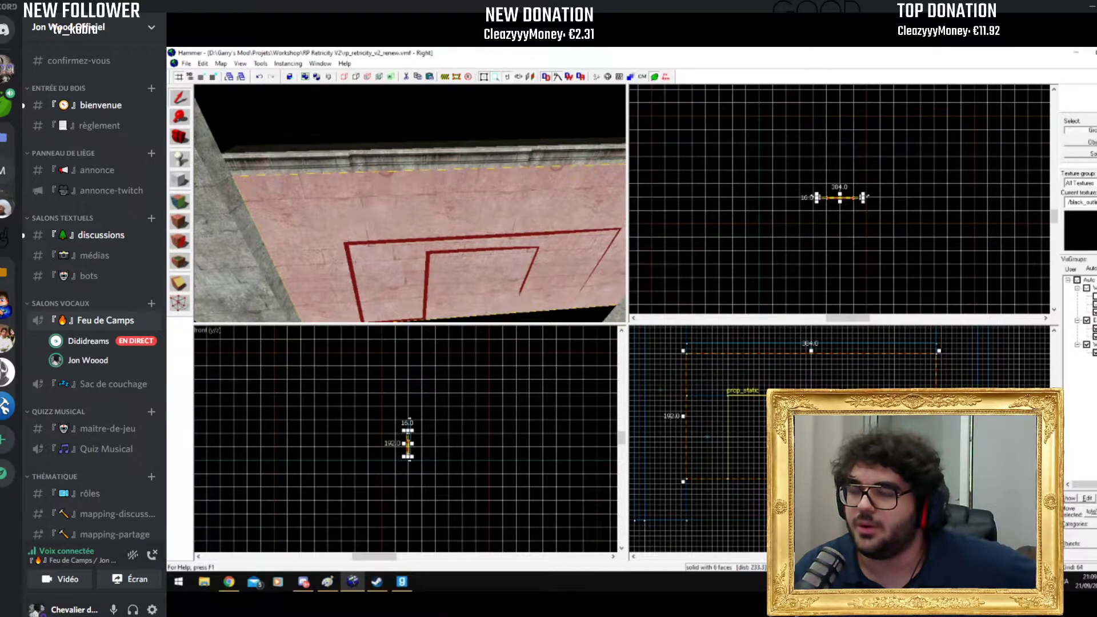
key("Escape")
Step: Cut the doorway opening through the large wall brush with the Clipping tool
left_click(509, 270)
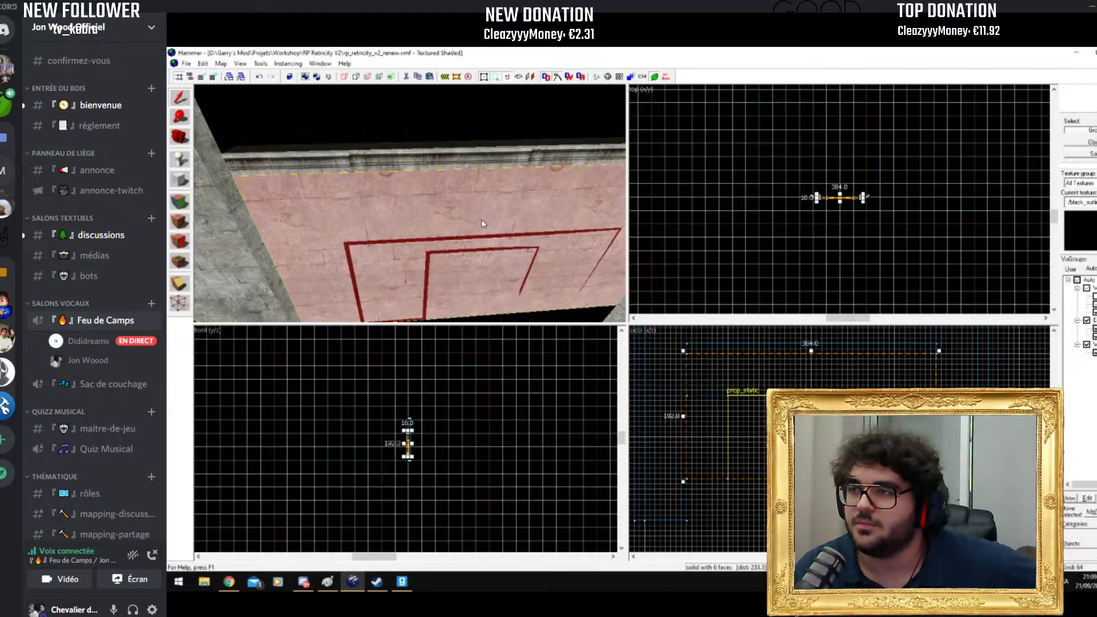
left_click(683, 395)
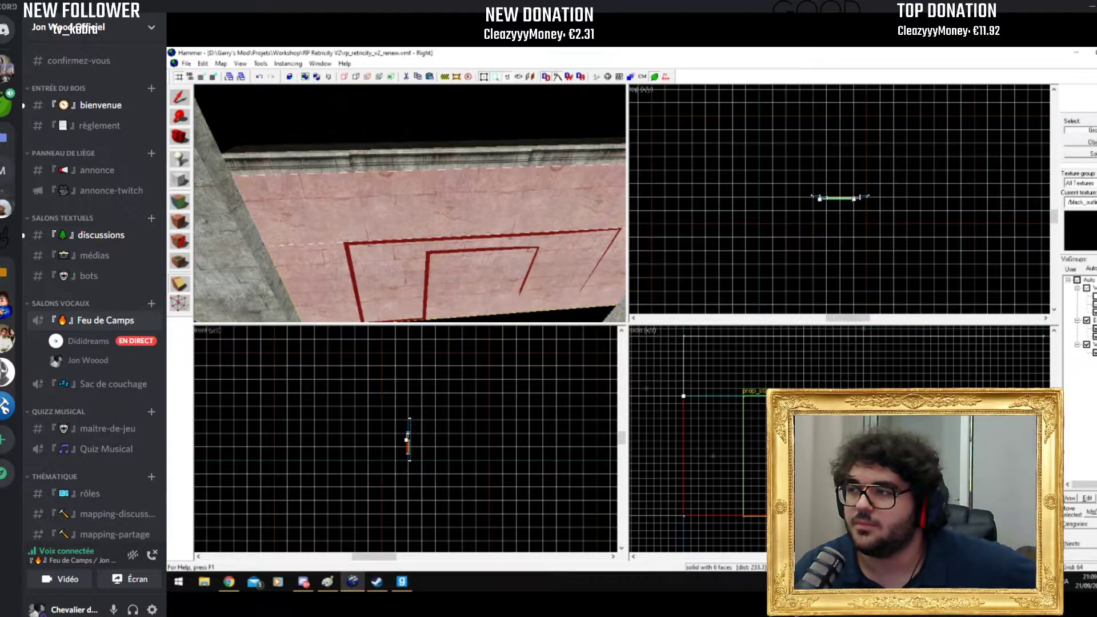
scroll(728, 399, "up", 3)
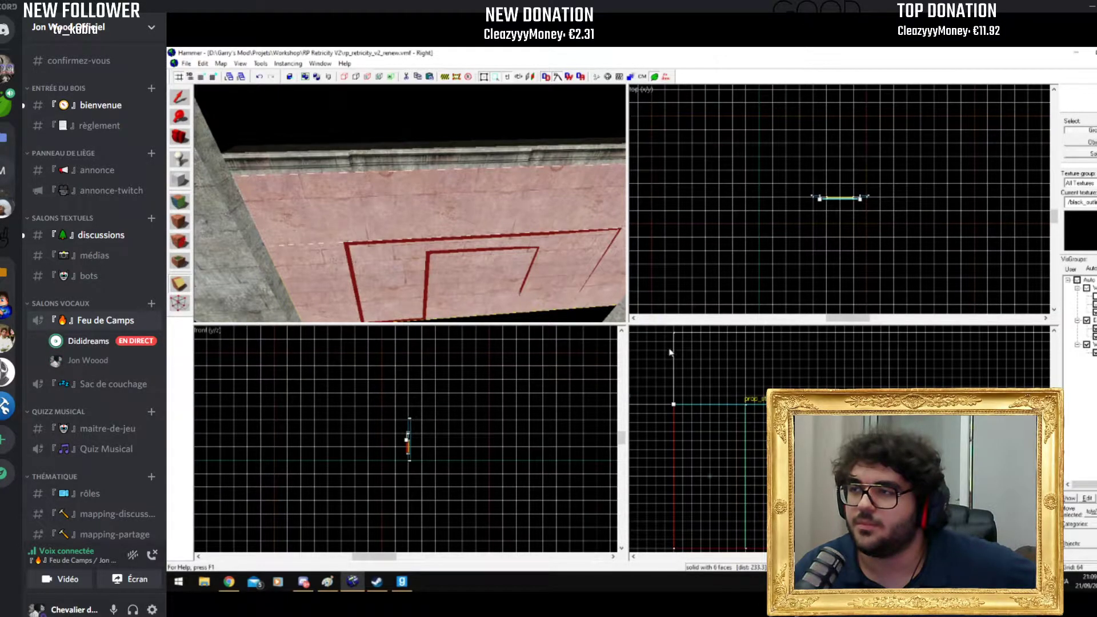
scroll(670, 352, "down", 1)
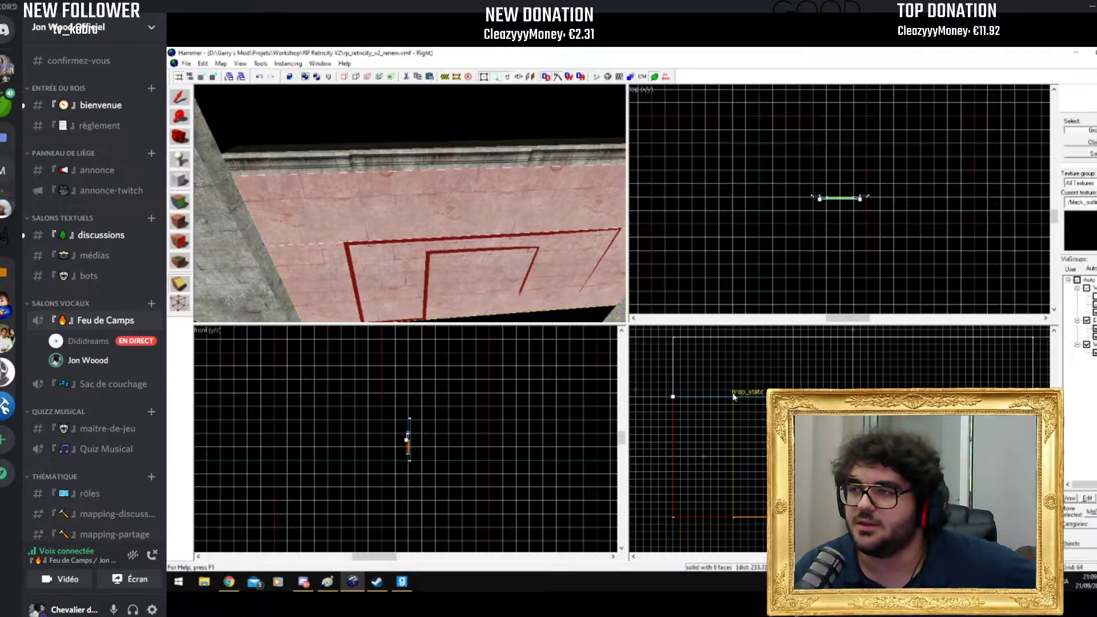
left_click(930, 381)
scroll(673, 399, "down", 1)
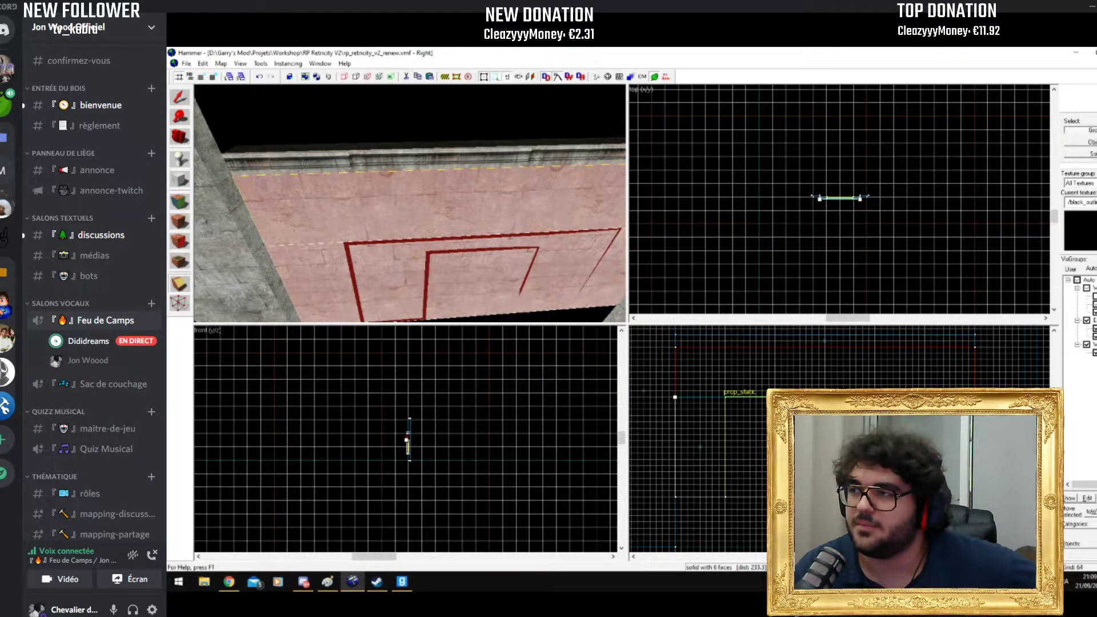
key("shift+x")
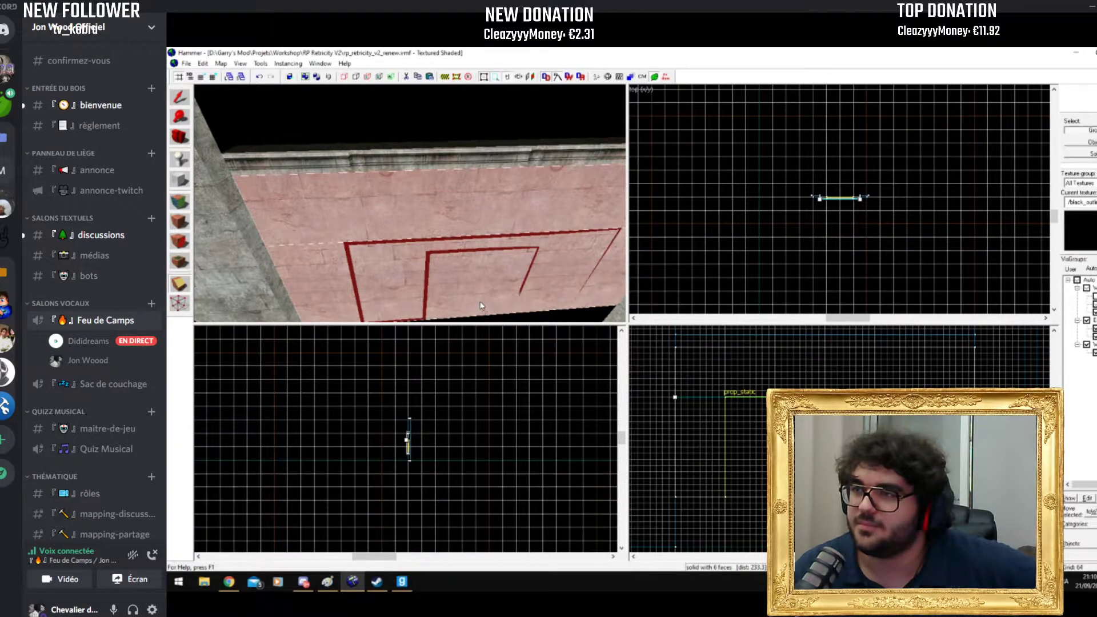
scroll(477, 297, "down", 1)
key("Escape")
key("Escape")
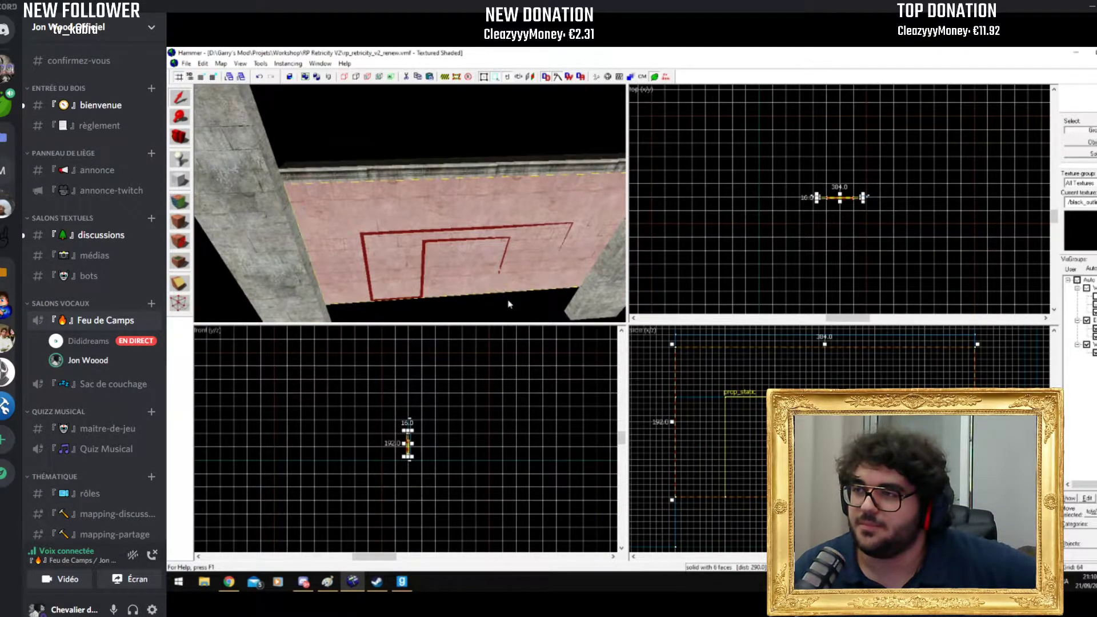
key("ctrl+y")
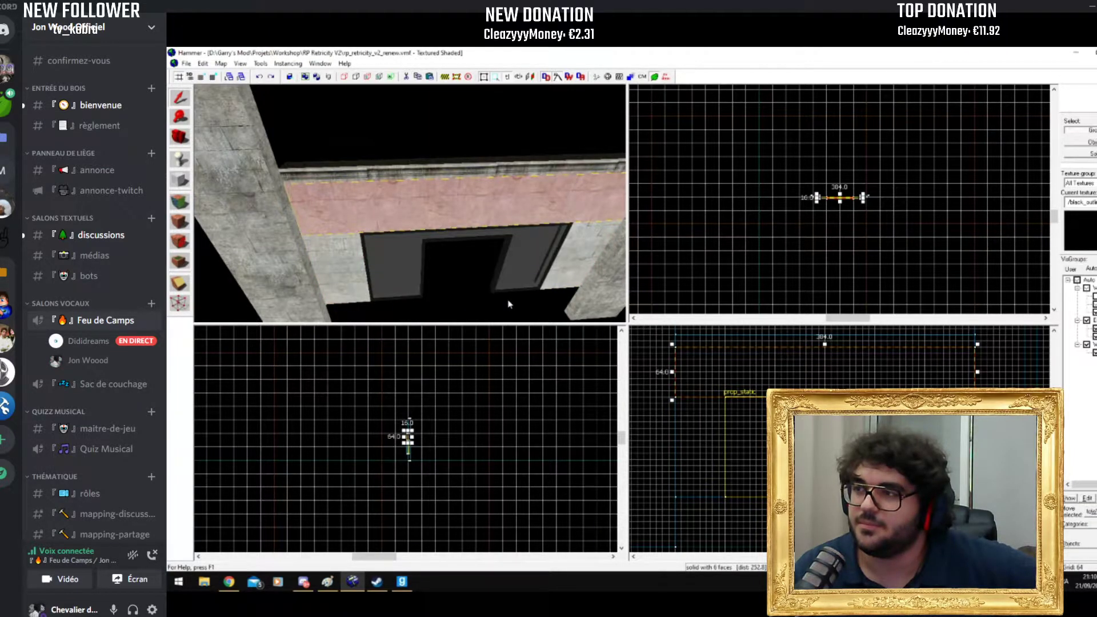
Step: Orbit around the cut doorway wall in 3D, deselect it, and unhide all geometry
key("Escape")
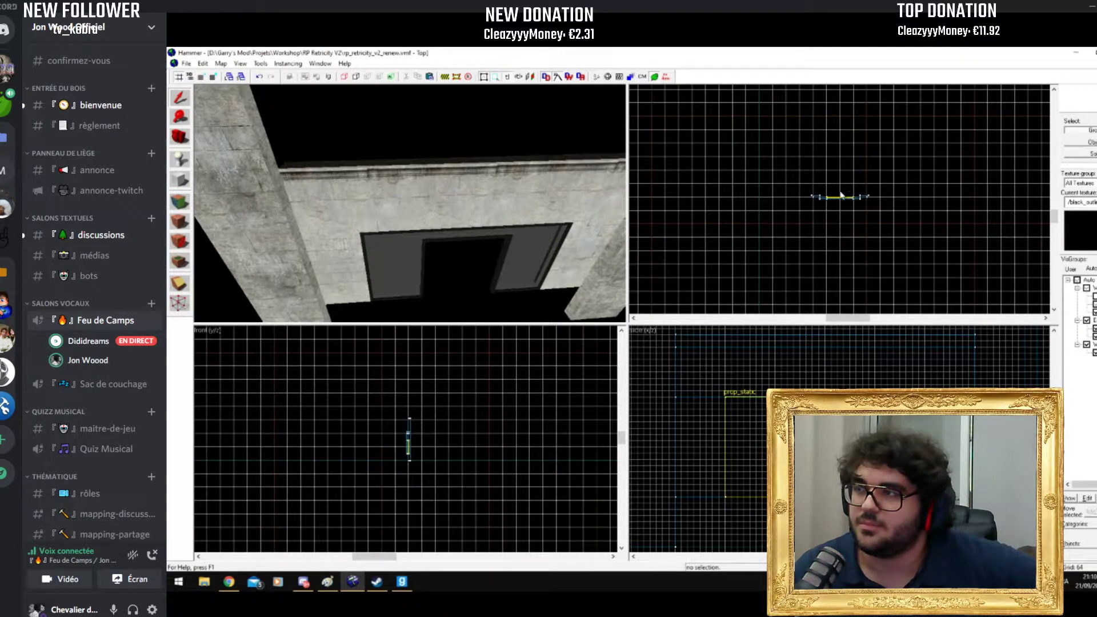
left_click(521, 189)
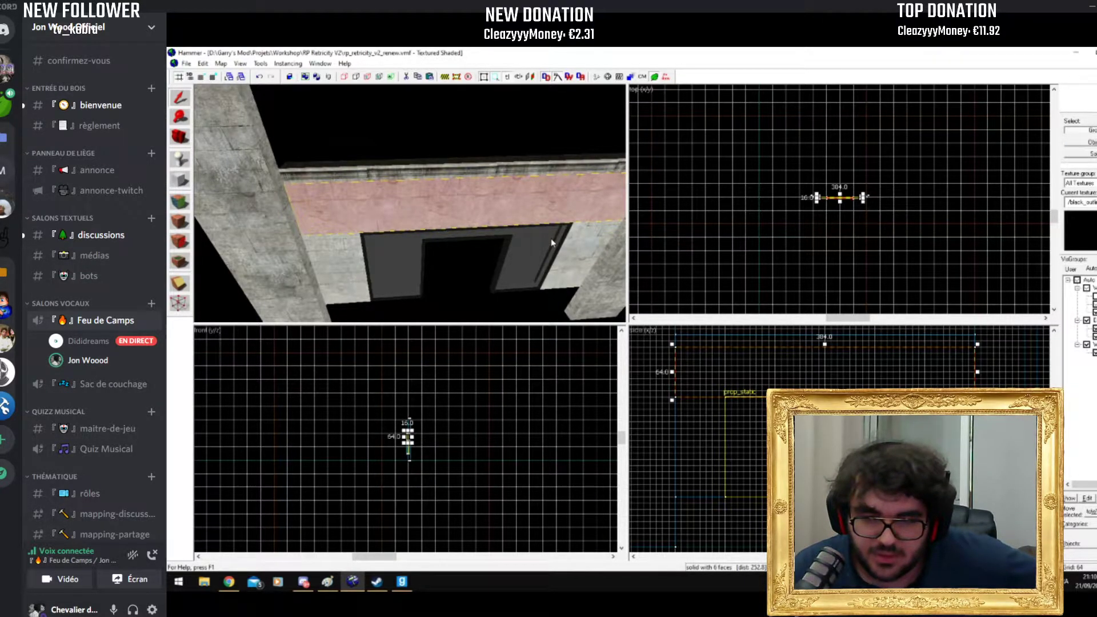
scroll(550, 240, "down", 2)
key("z")
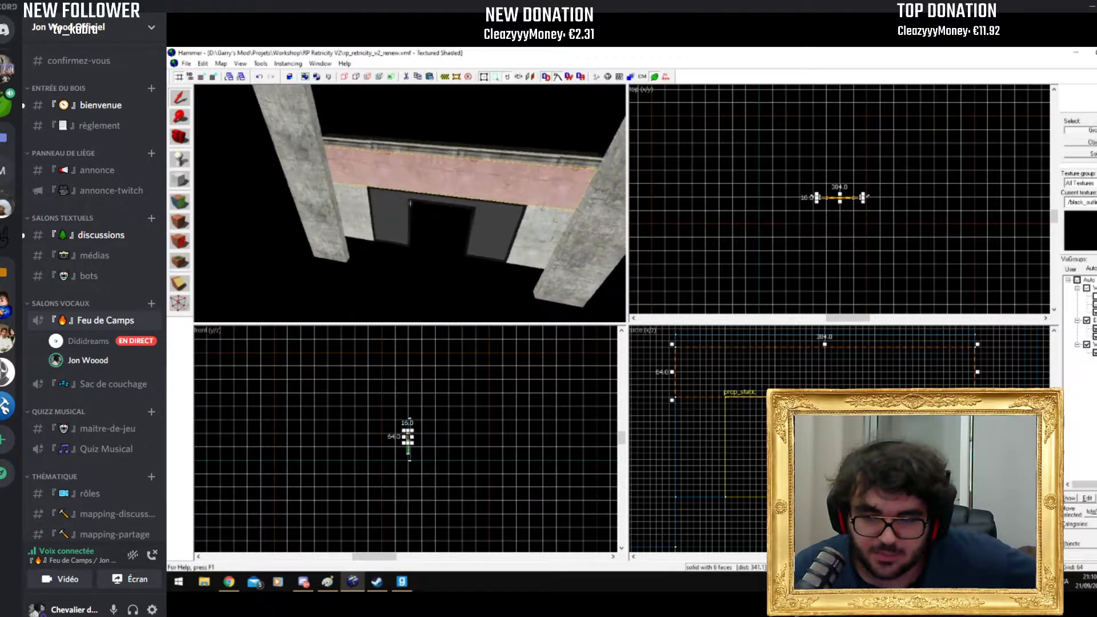
key("z")
key("z")
key("z")
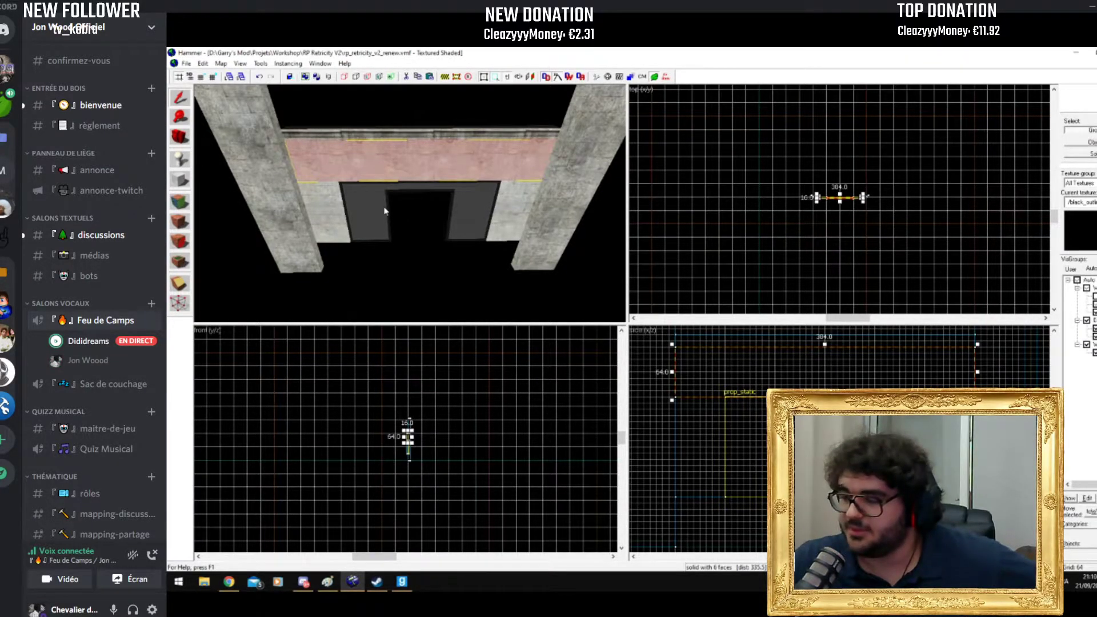
left_click(398, 212)
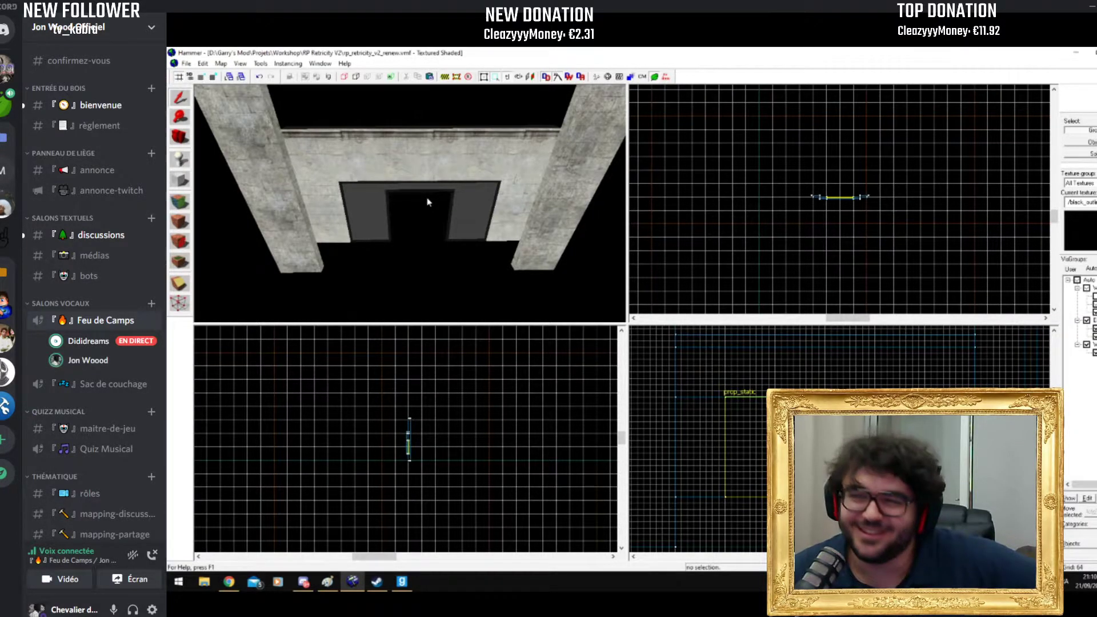
scroll(427, 201, "up", 2)
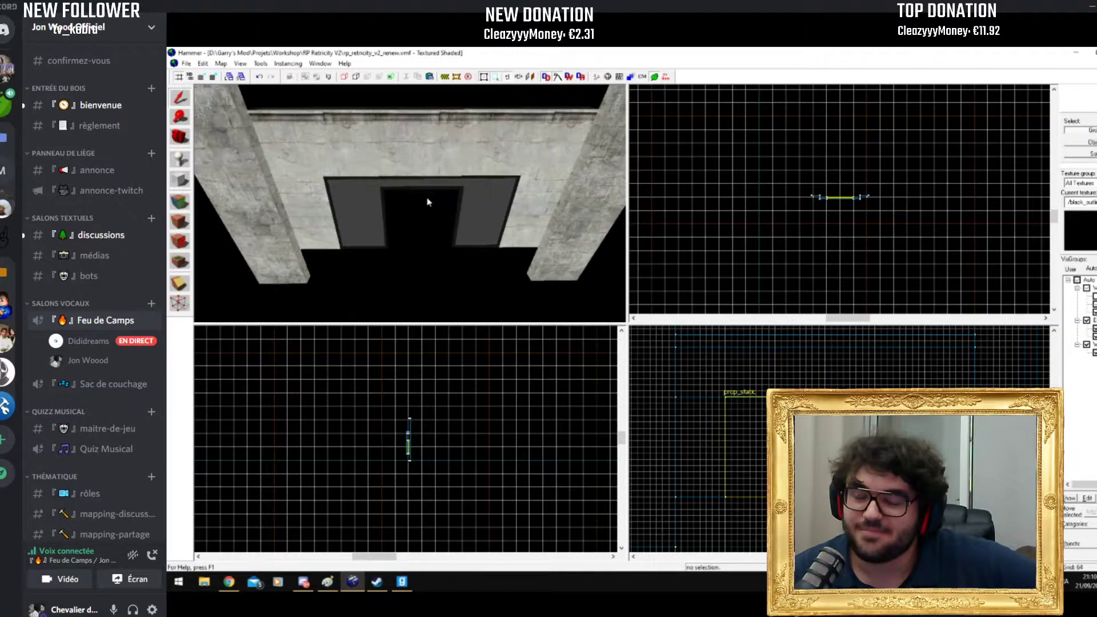
scroll(426, 209, "down", 2)
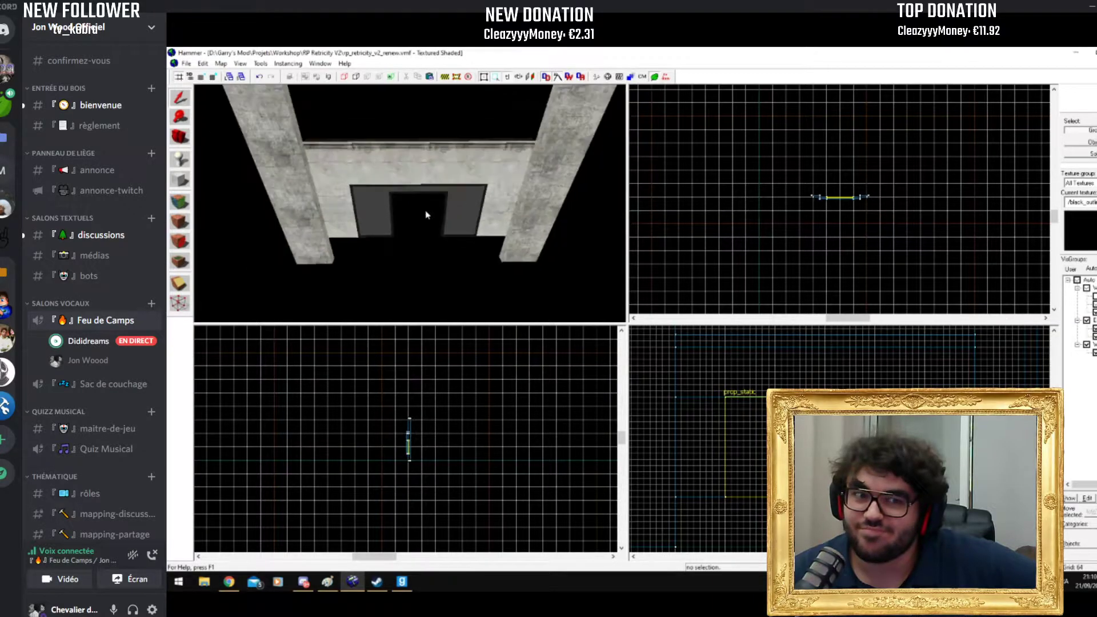
left_click(391, 77)
key("z")
scroll(393, 217, "up", 5)
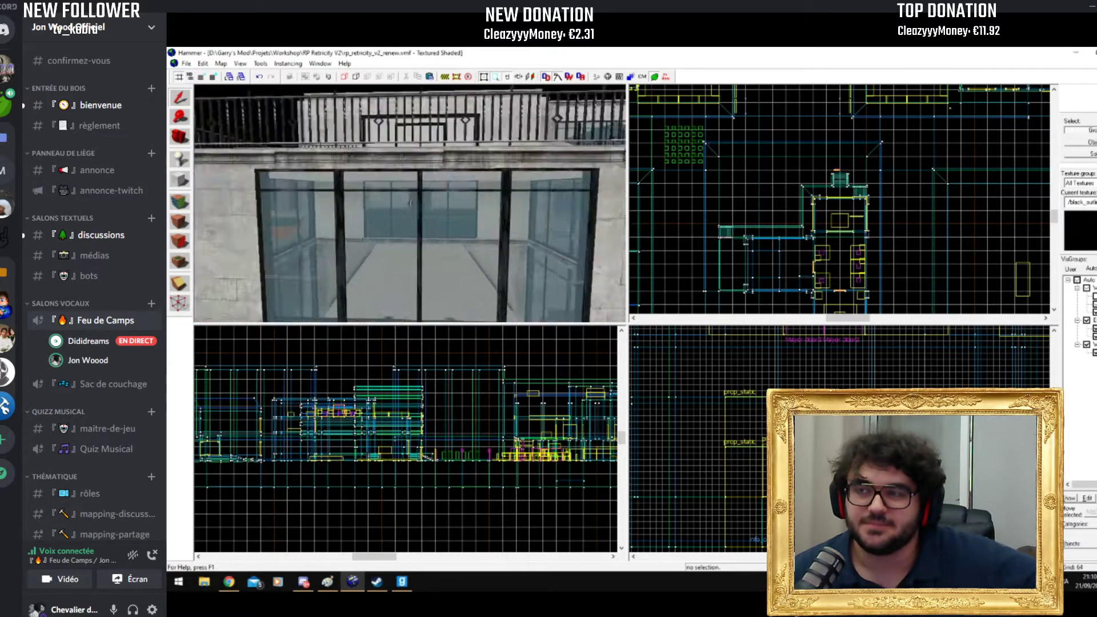
double_click(392, 217)
left_click(316, 177)
left_click_drag(366, 159, 715, 192)
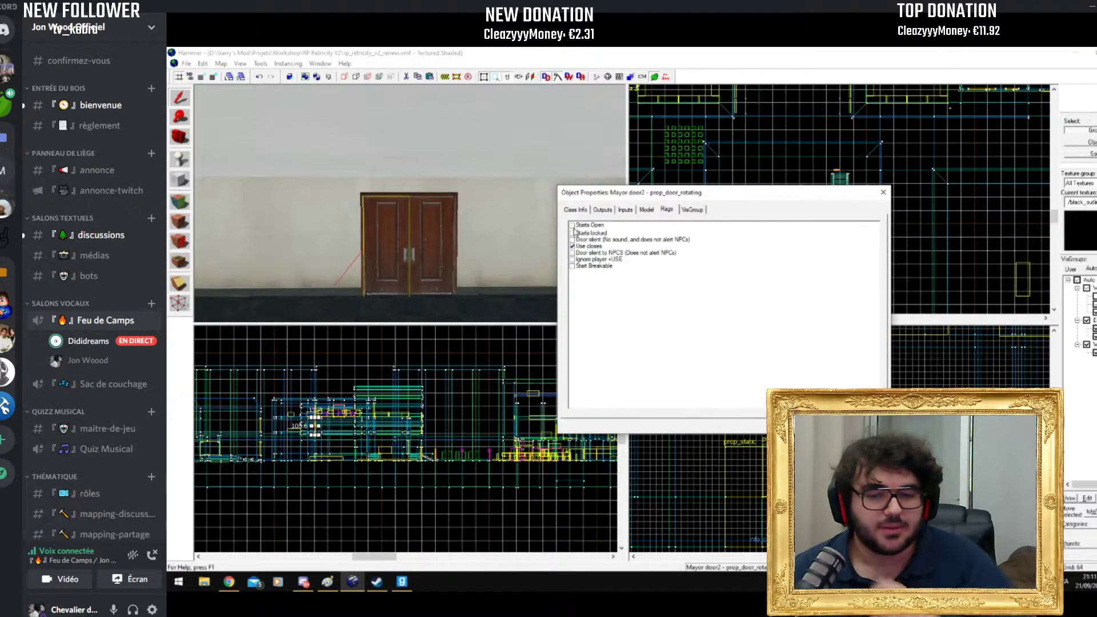
left_click(598, 246)
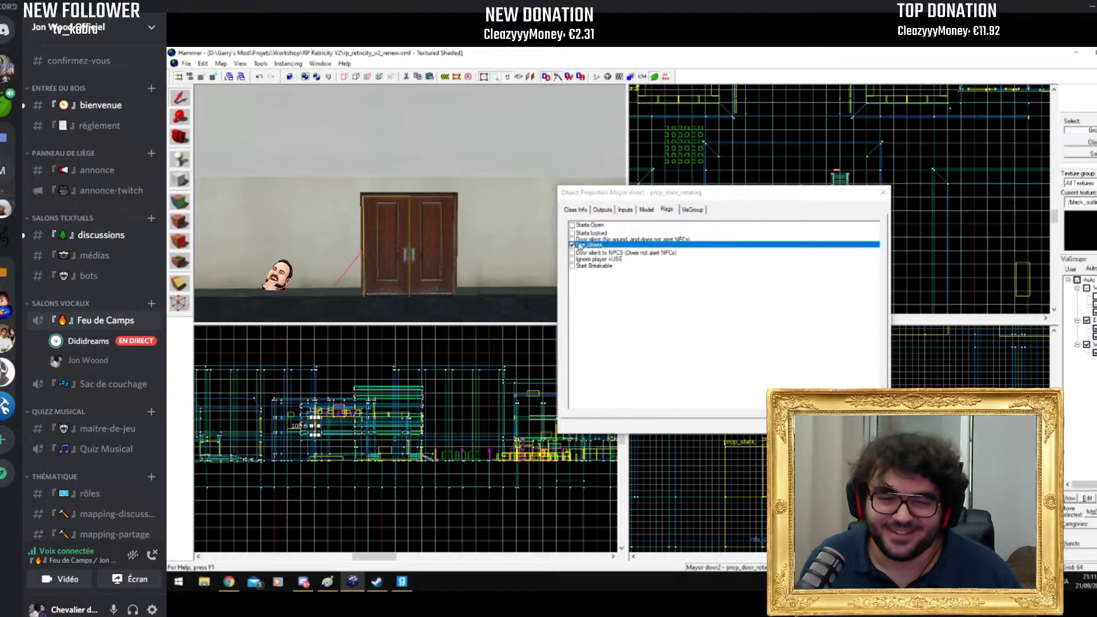
left_click(616, 252)
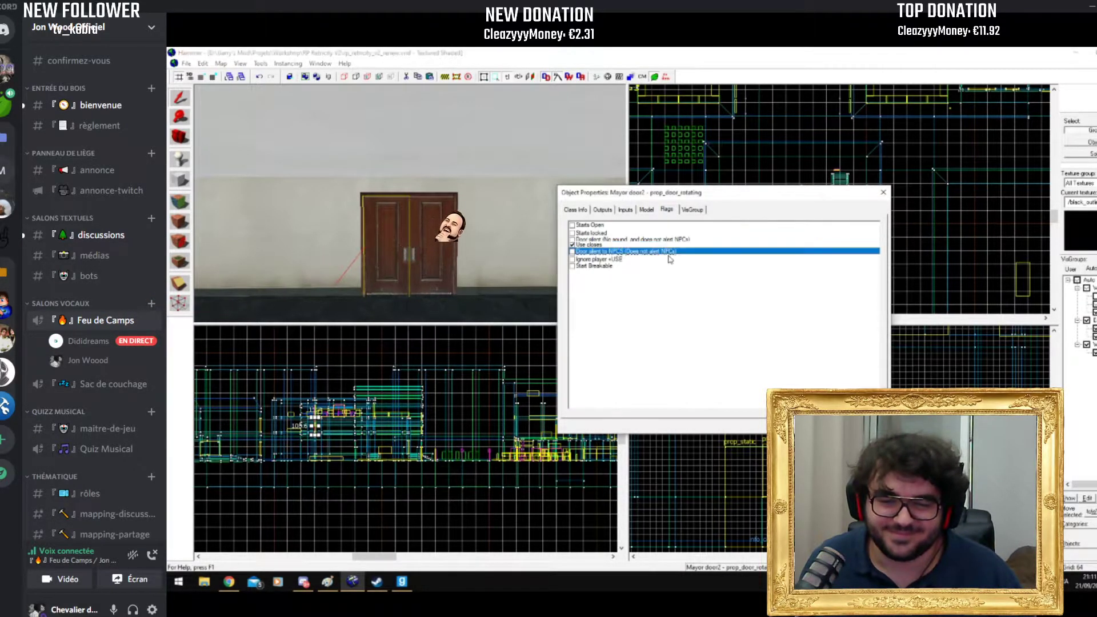
left_click(627, 258)
key("Up")
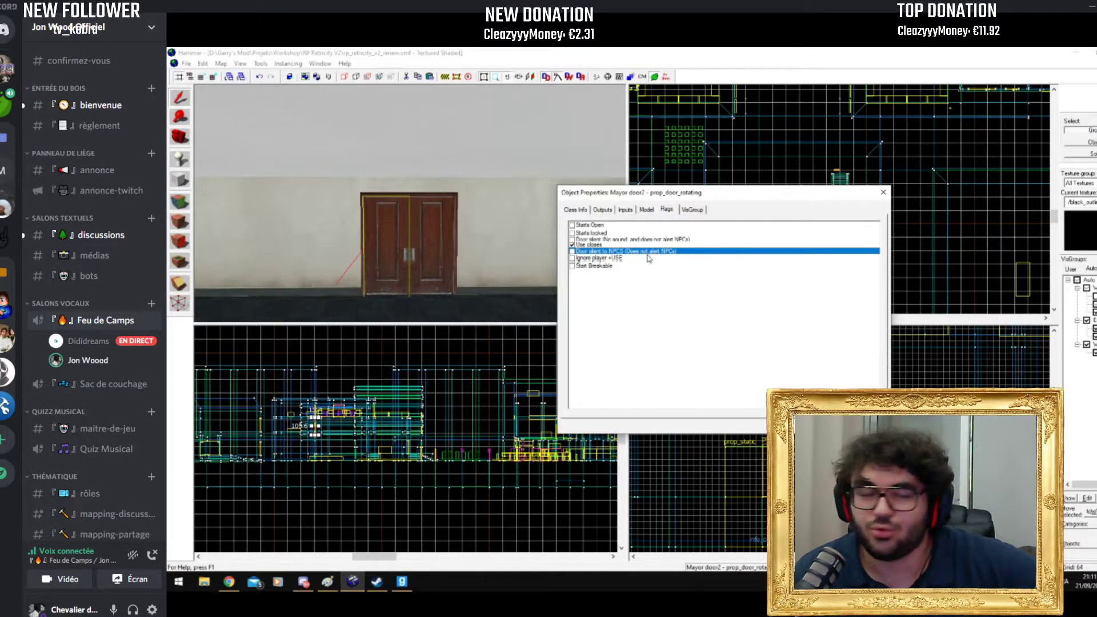
left_click(631, 266)
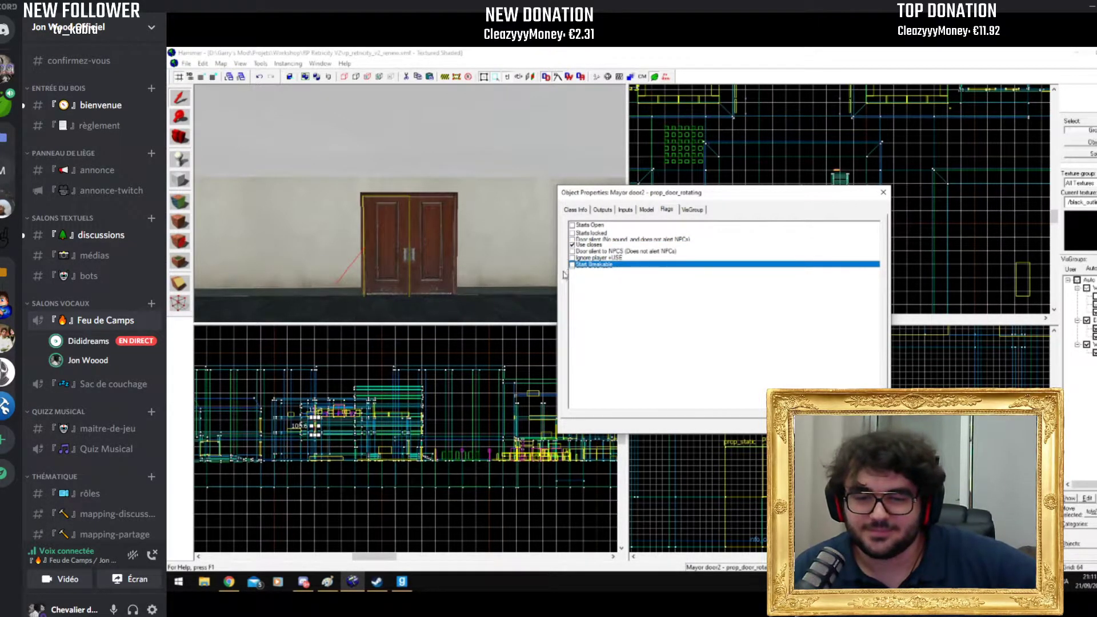
left_click(581, 210)
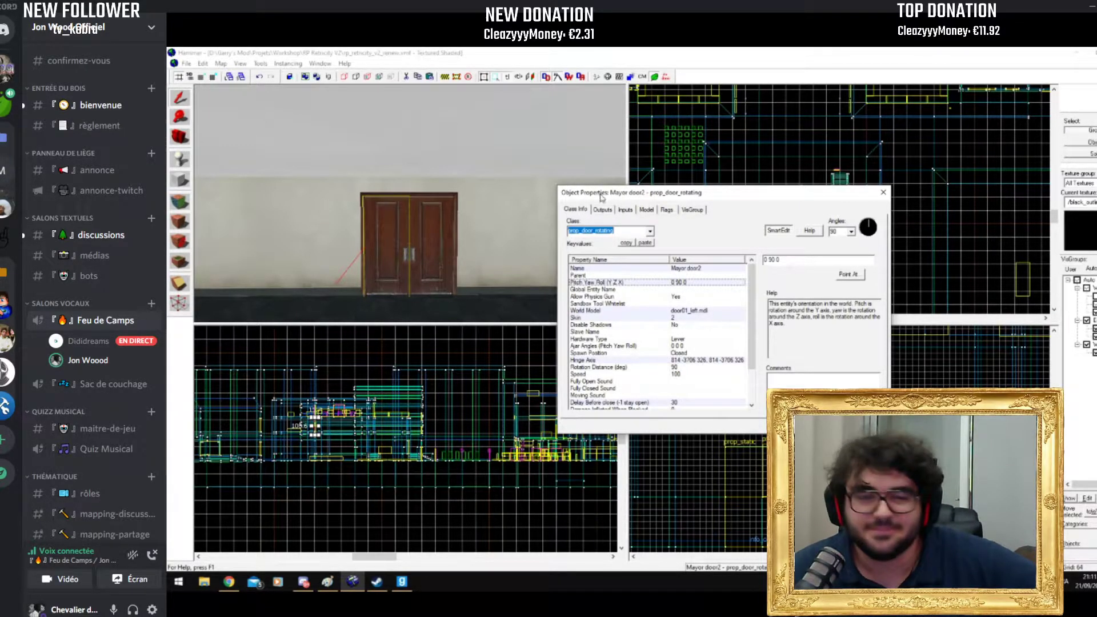
left_click(884, 192)
left_click(495, 218)
scroll(495, 217, "down", 5)
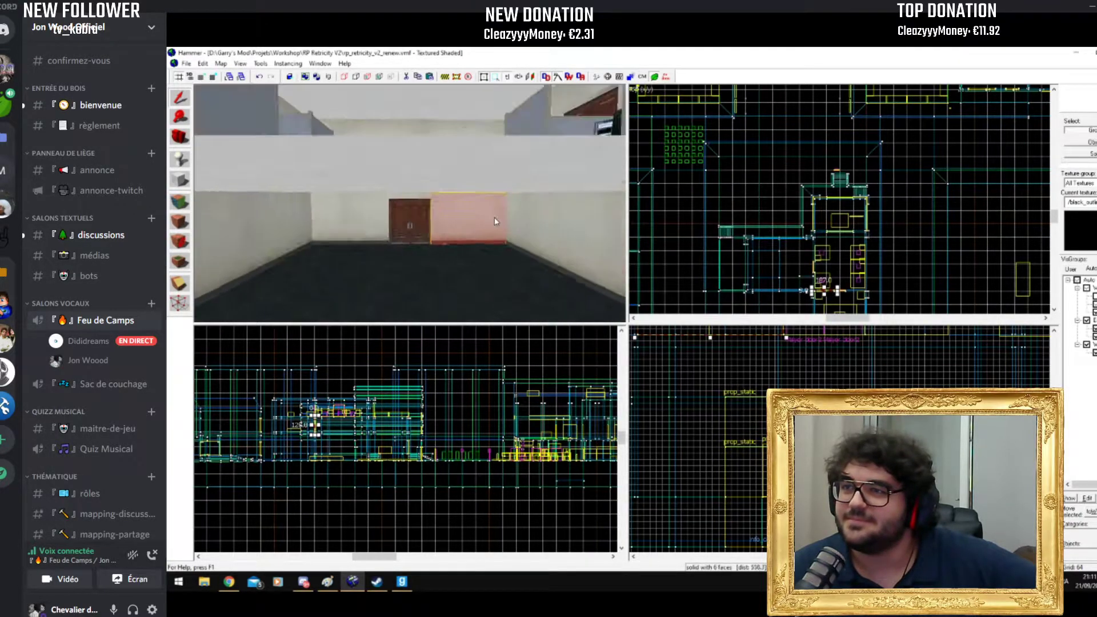
scroll(495, 218, "down", 10)
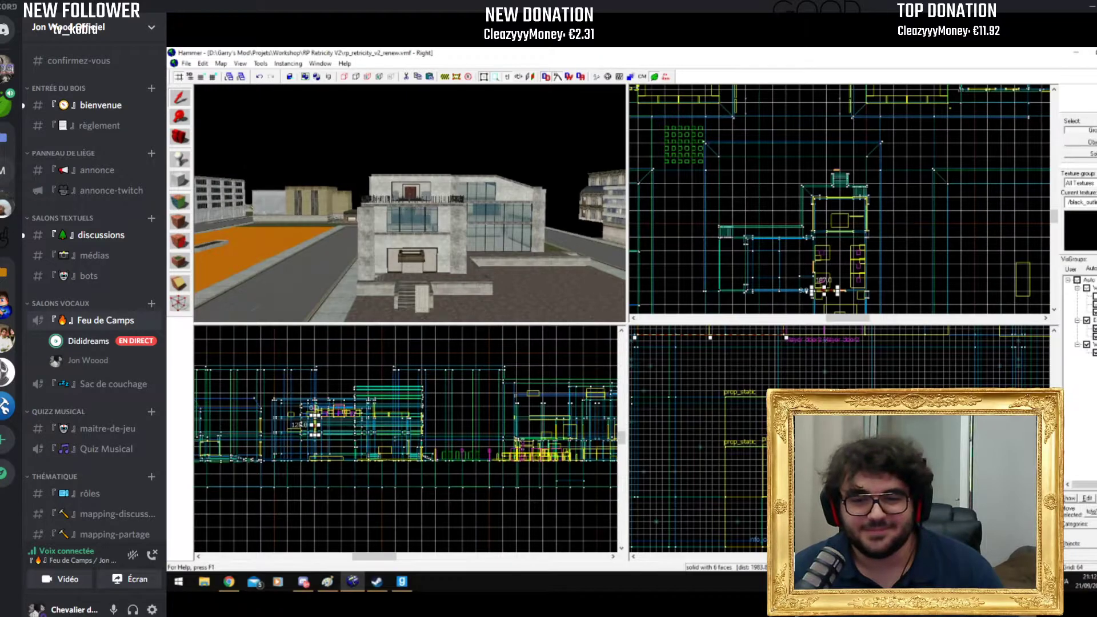
key("alt+Tab")
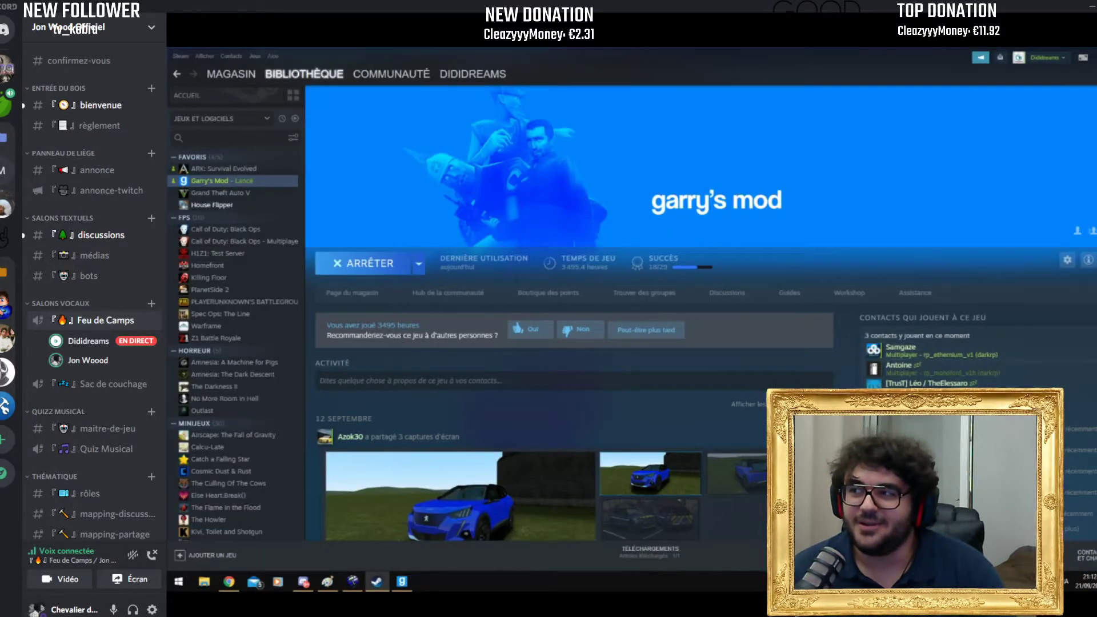
Step: Open a mapper contact's profile from the Steam contacts list and view their Workshop items
left_click(1087, 556)
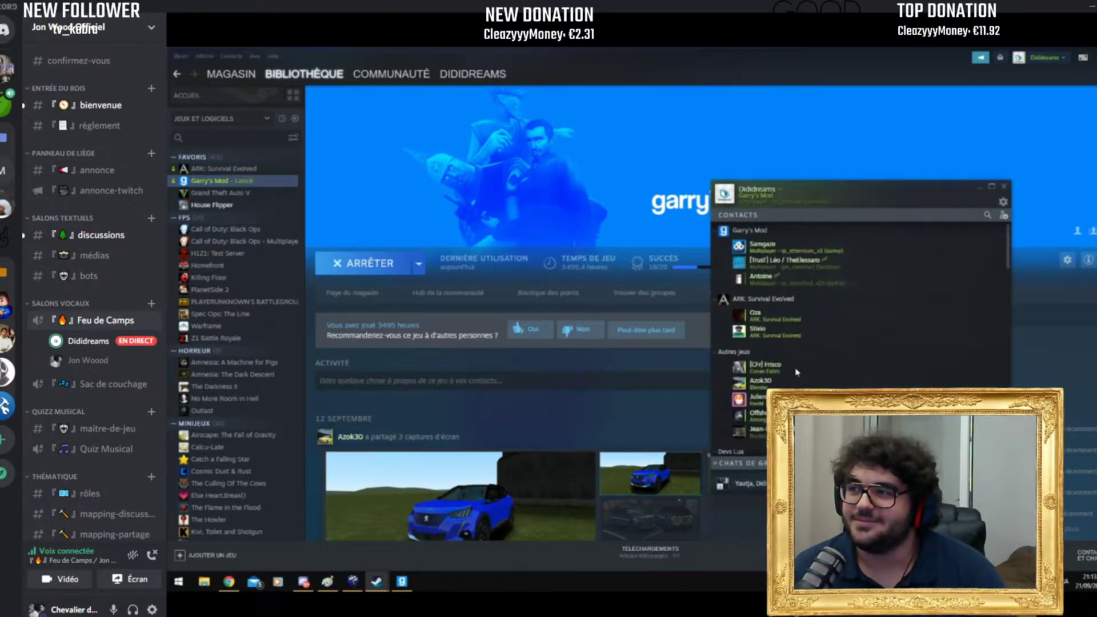
scroll(795, 366, "down", 5)
scroll(783, 374, "down", 10)
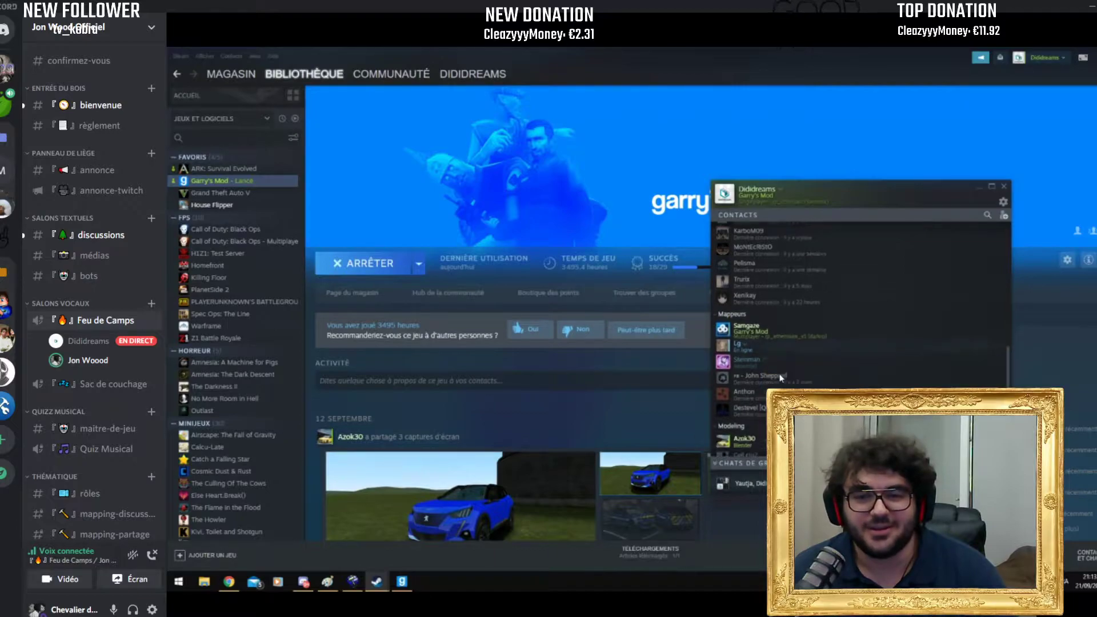
scroll(780, 375, "down", 1)
right_click(755, 330)
left_click(782, 366)
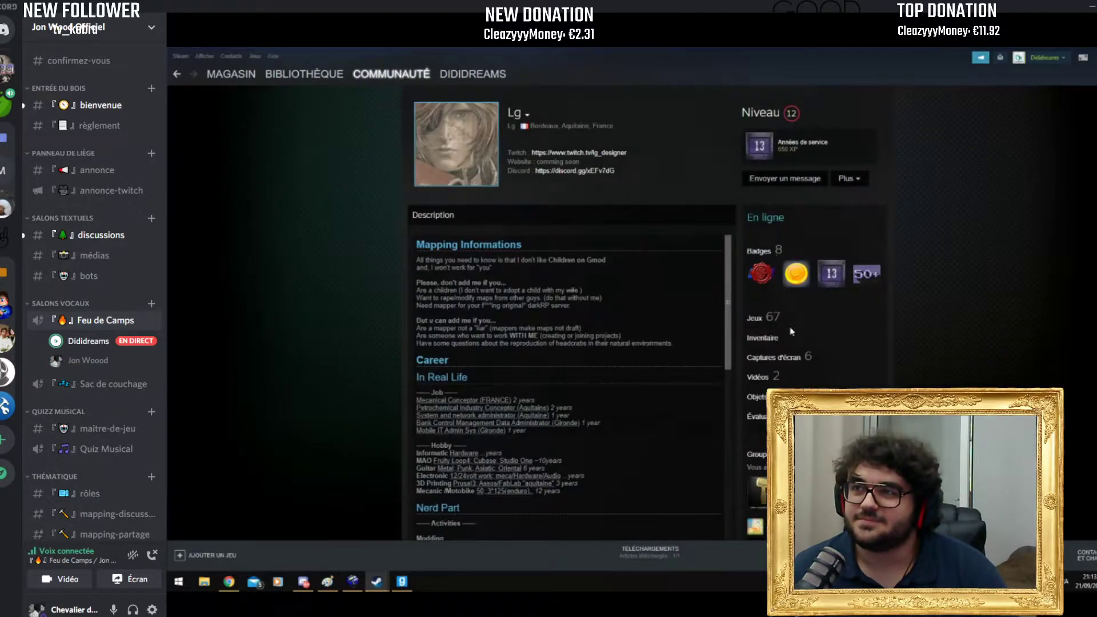
left_click(775, 397)
Step: Page through the creator's Workshop items to pages 2 and 3
scroll(681, 351, "down", 3)
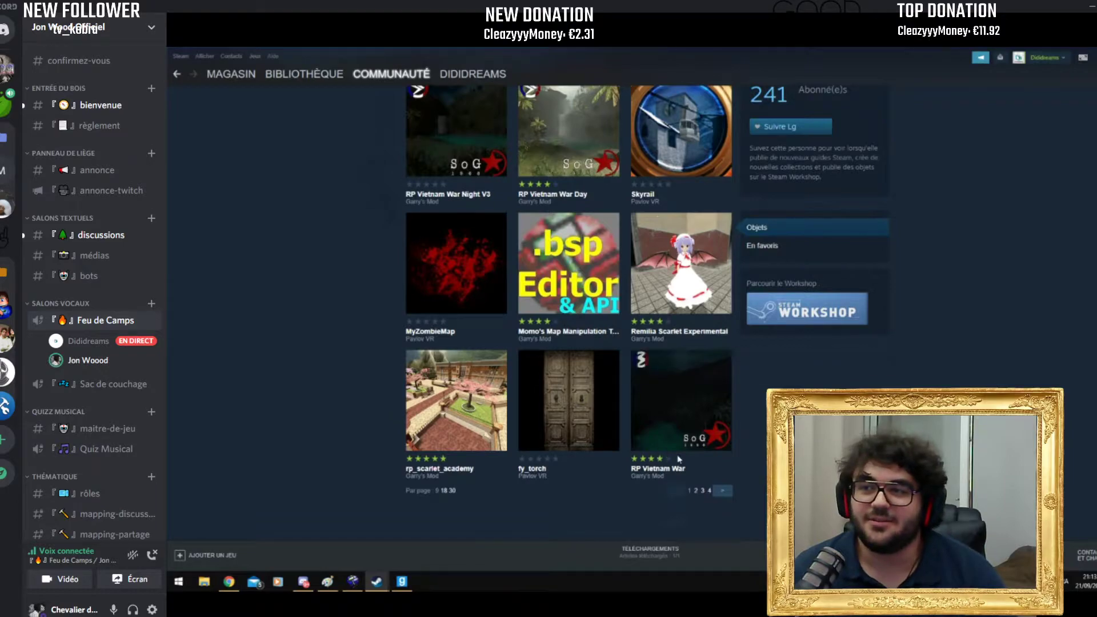
scroll(679, 458, "up", 3)
scroll(733, 470, "down", 3)
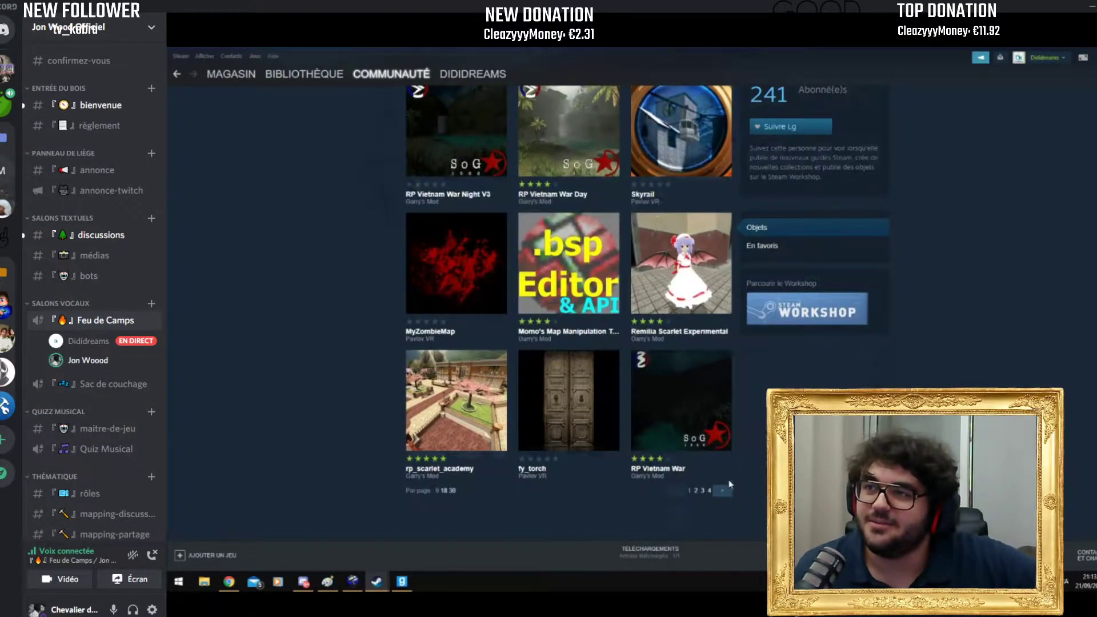
left_click(729, 489)
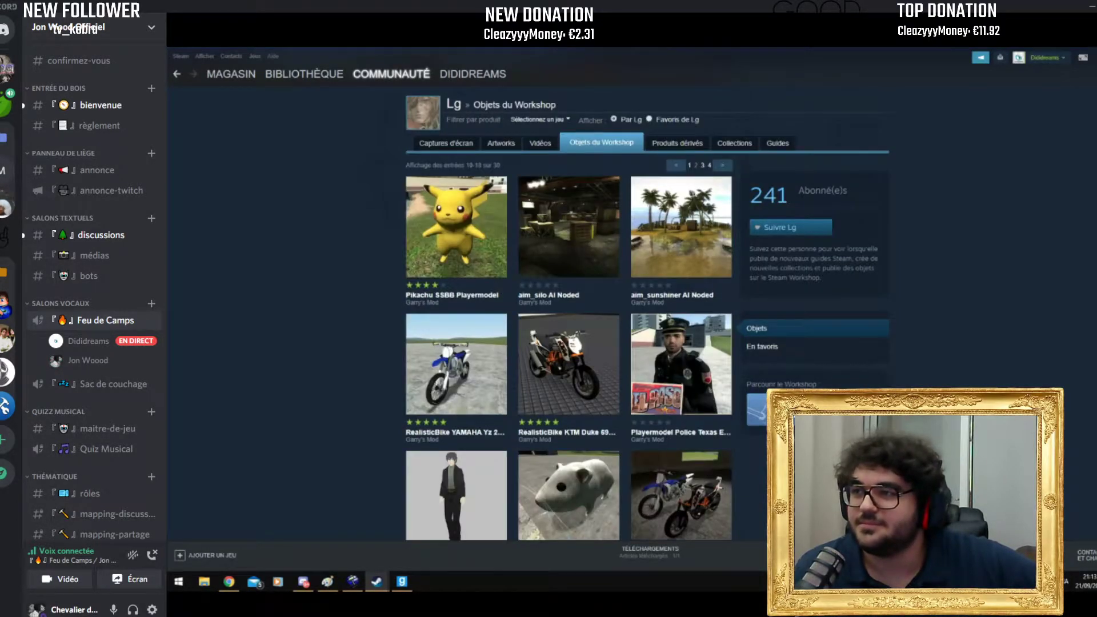
mouse_move(599, 389)
scroll(598, 389, "down", 2)
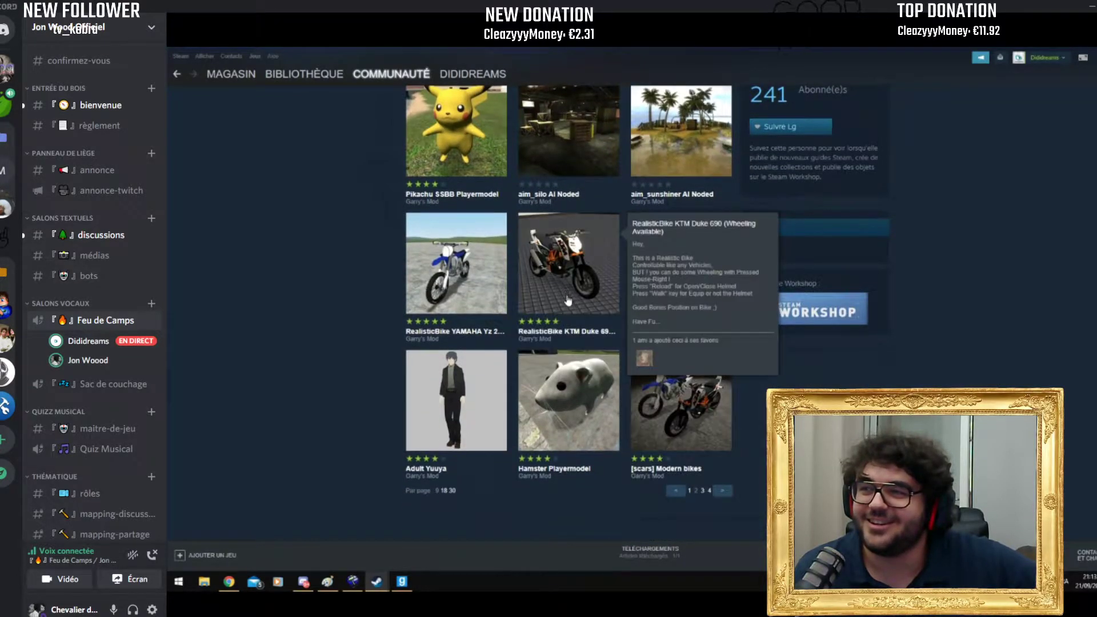
mouse_move(696, 420)
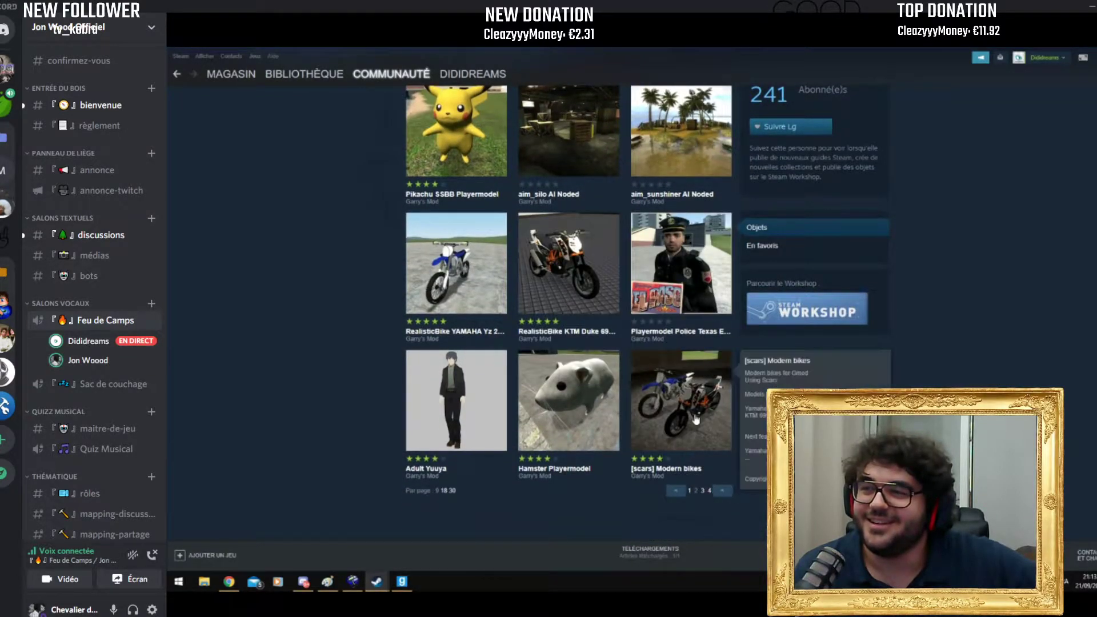
left_click(722, 490)
scroll(645, 291, "down", 1)
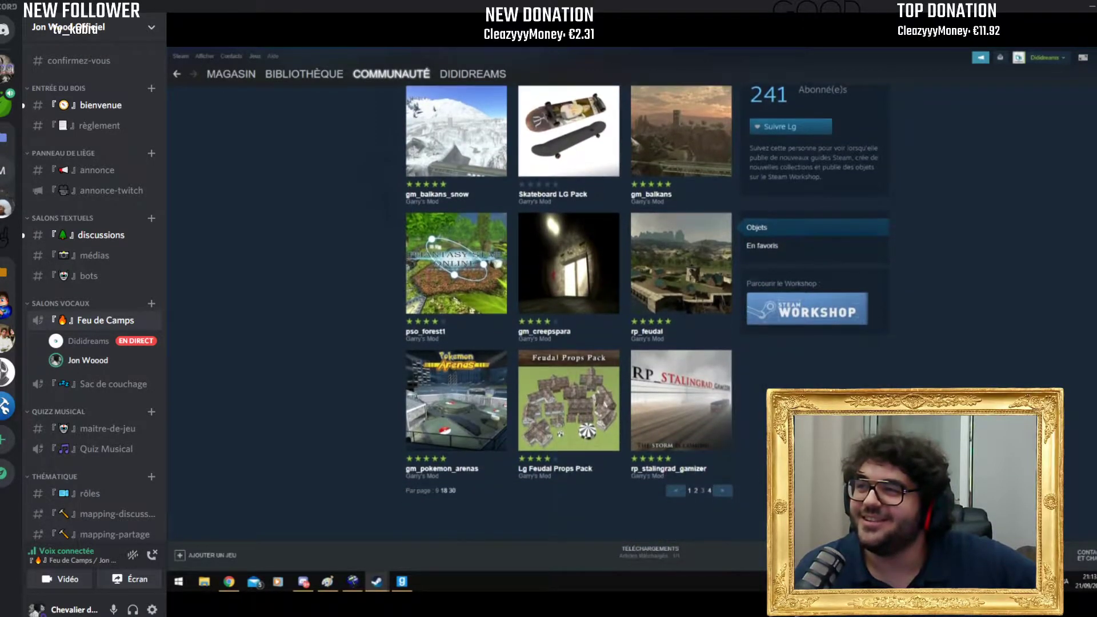
scroll(646, 308, "up", 1)
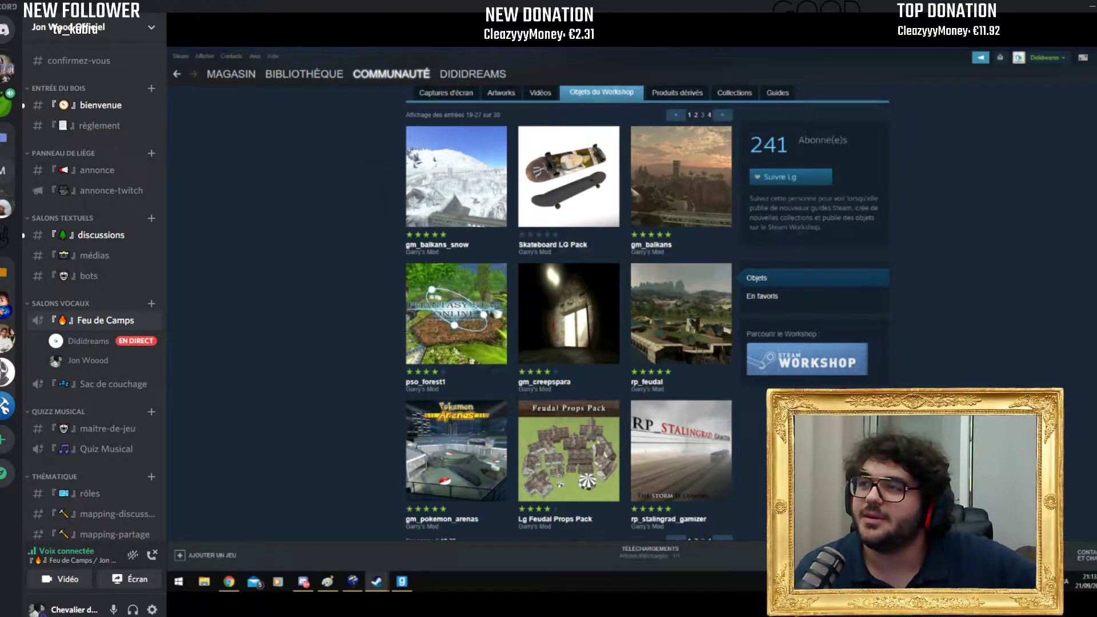
scroll(1004, 203, "up", 2)
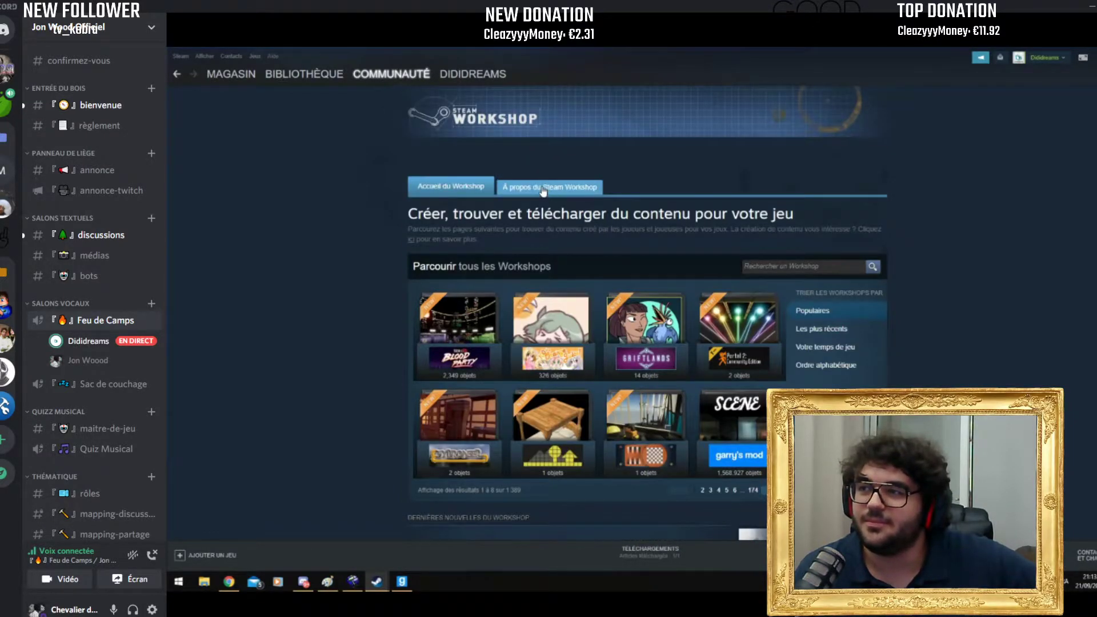
Step: Go back from the Workshop pages to the Garry's Mod library page
left_click(776, 264)
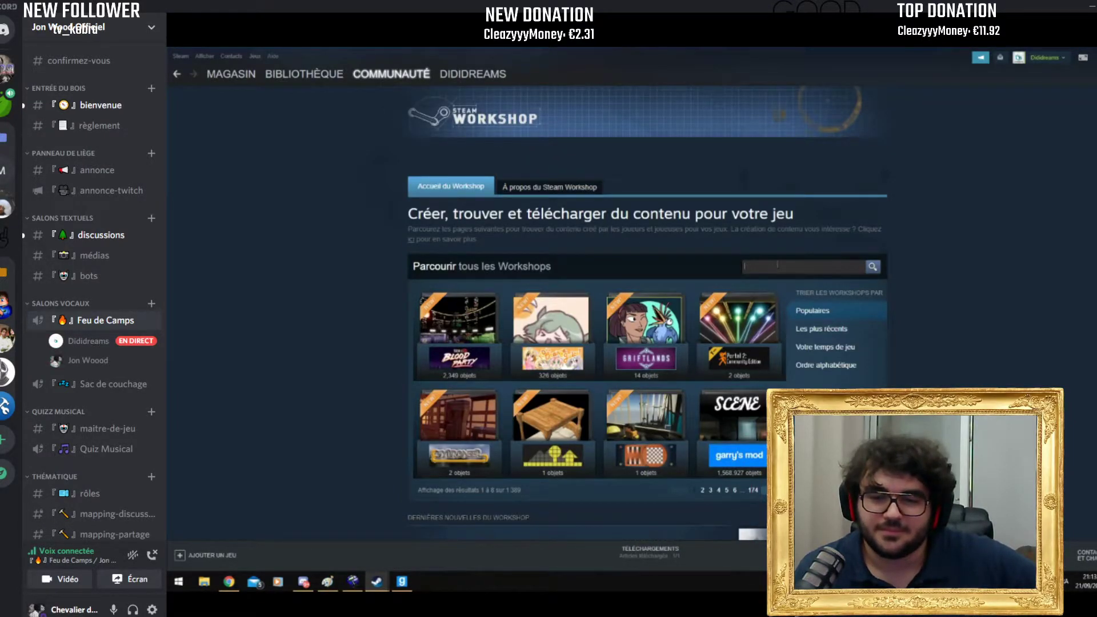
key("alt+Left")
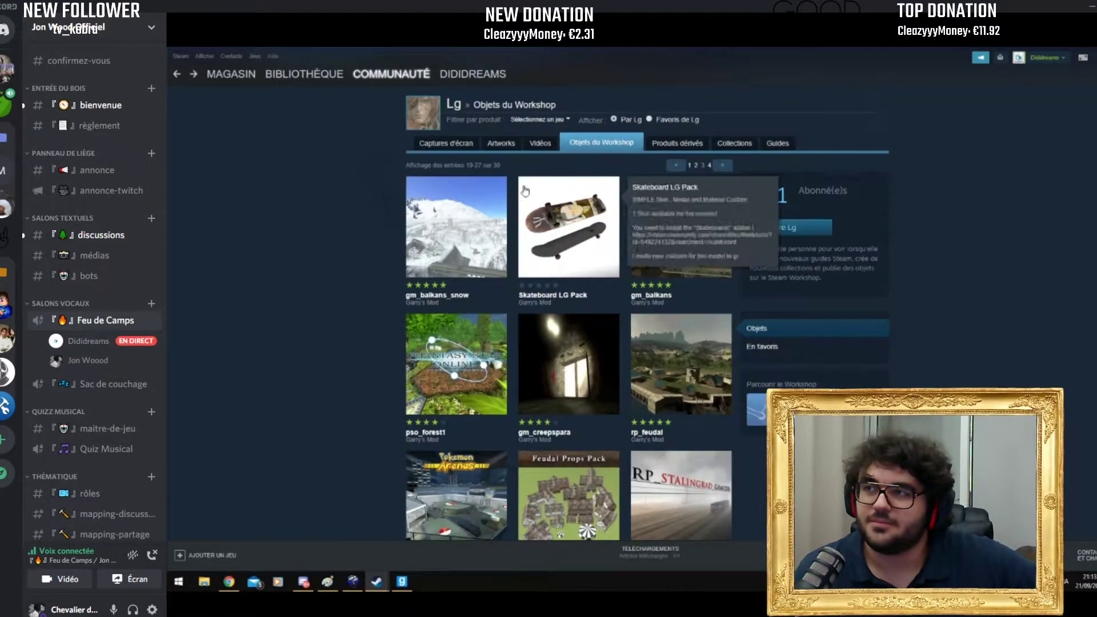
key("alt+Left")
scroll(555, 172, "up", 2)
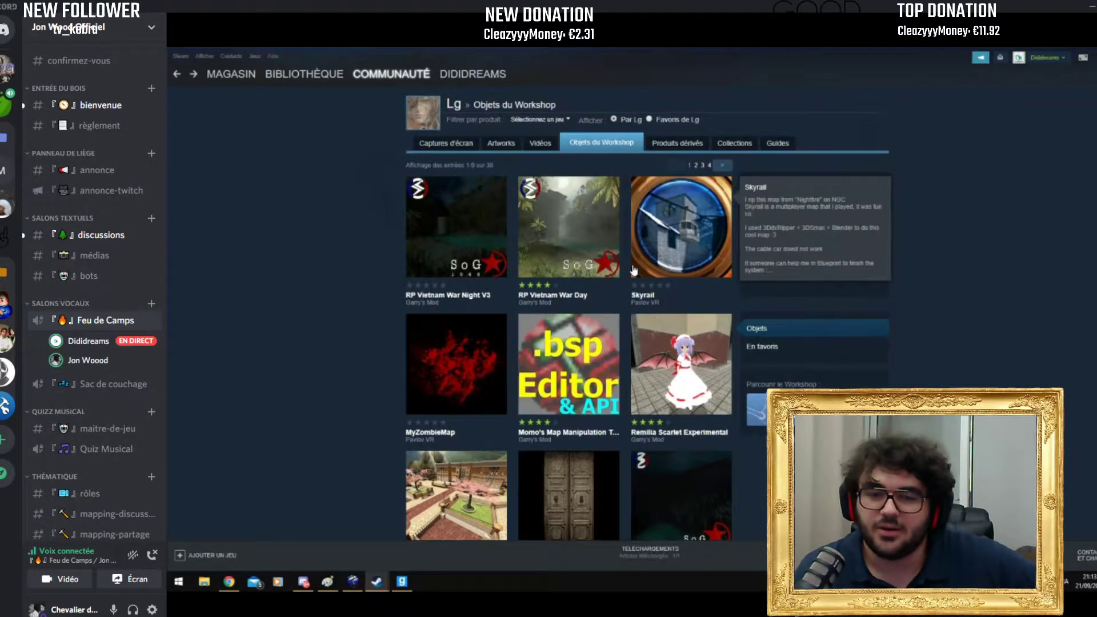
key("alt+Left")
key("alt+Left")
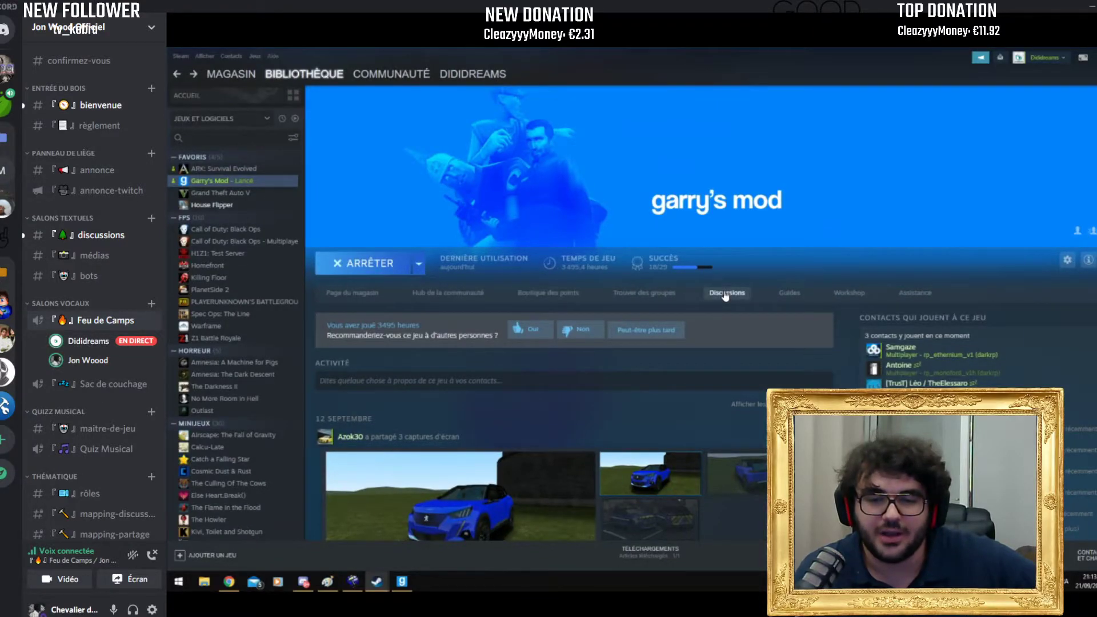
Step: Search the Garry's Mod Workshop for gm_fork
left_click(853, 296)
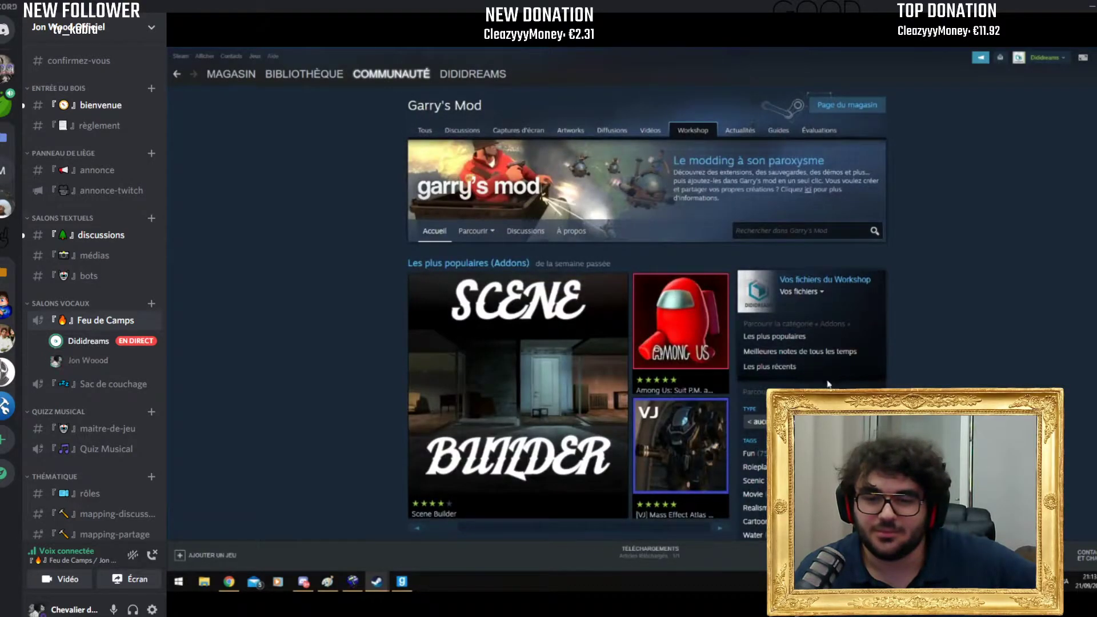
left_click(755, 232)
type("gm")
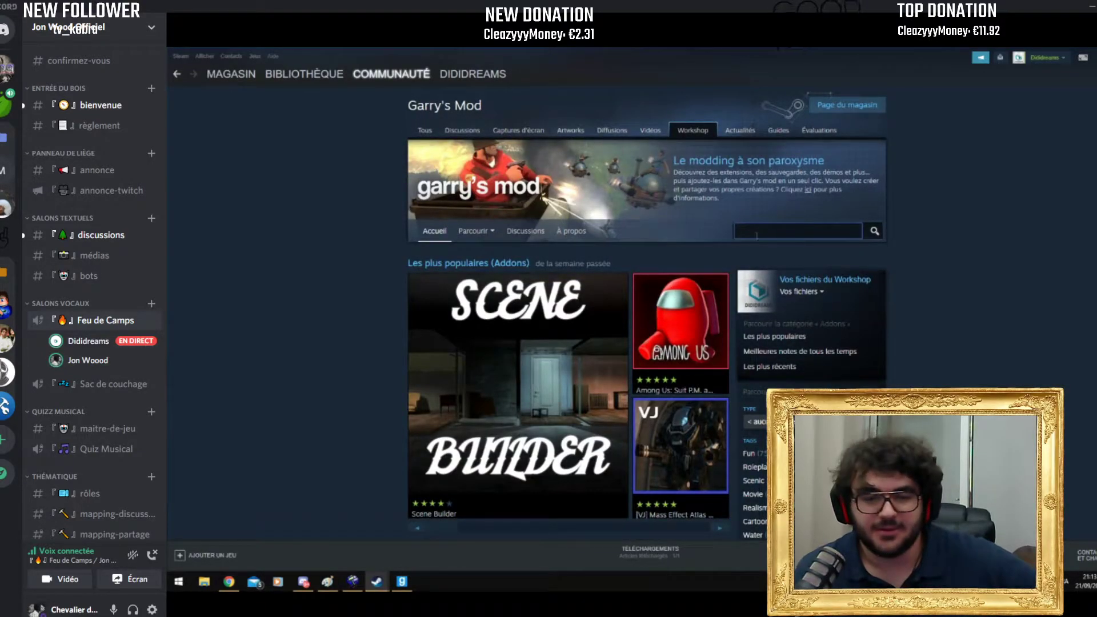
type("_fork")
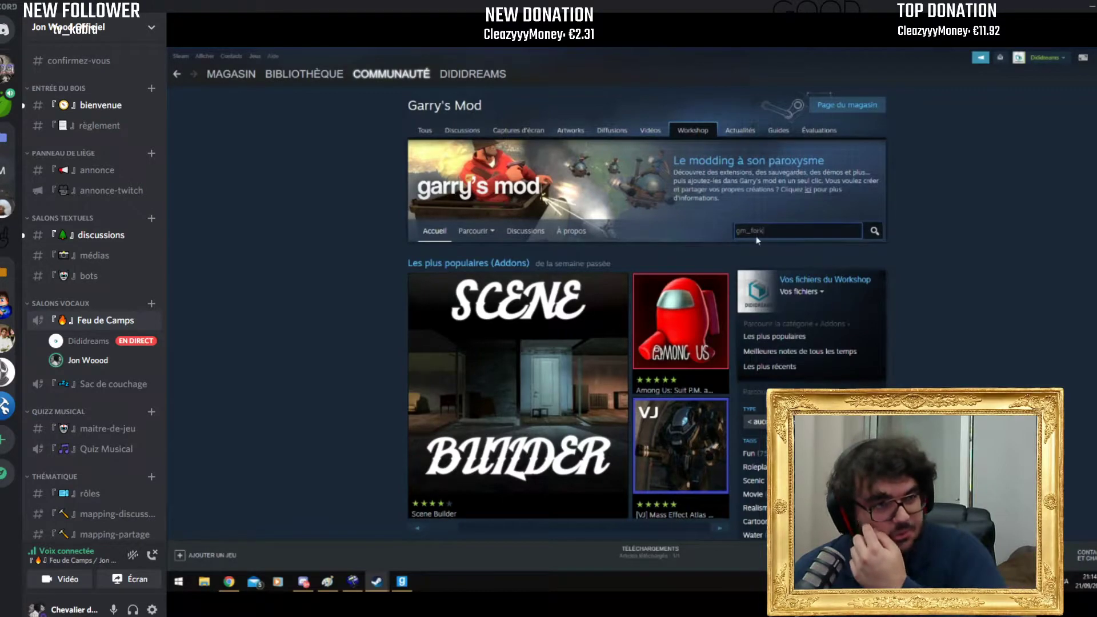
key("Return")
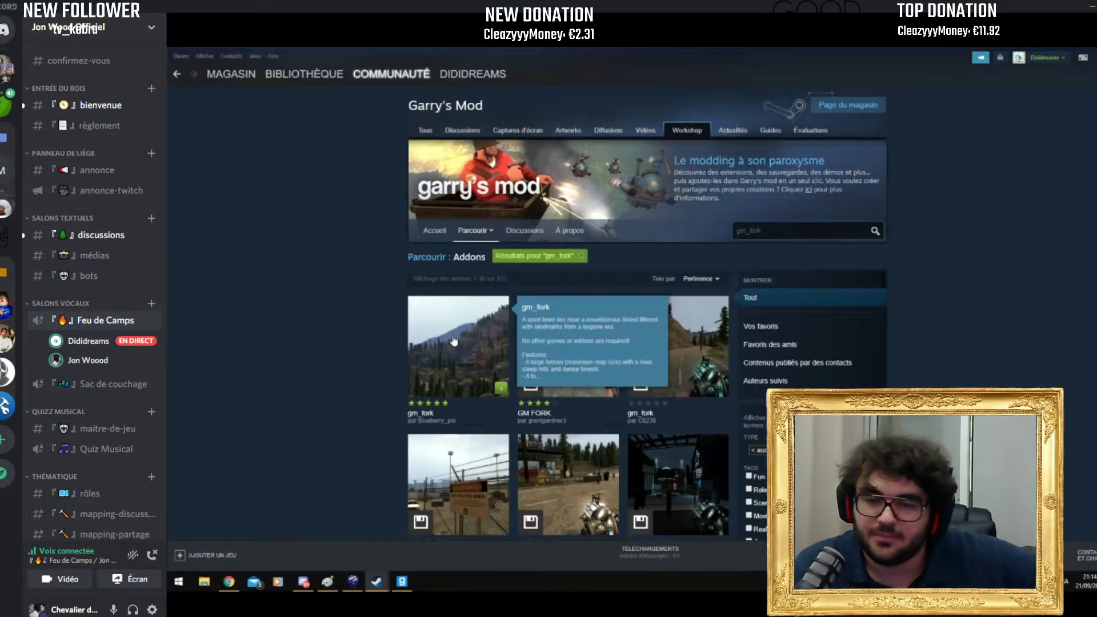
Step: Open the first gm_fork result, browse its six screenshots, then show drive D: in File Explorer
left_click(481, 371)
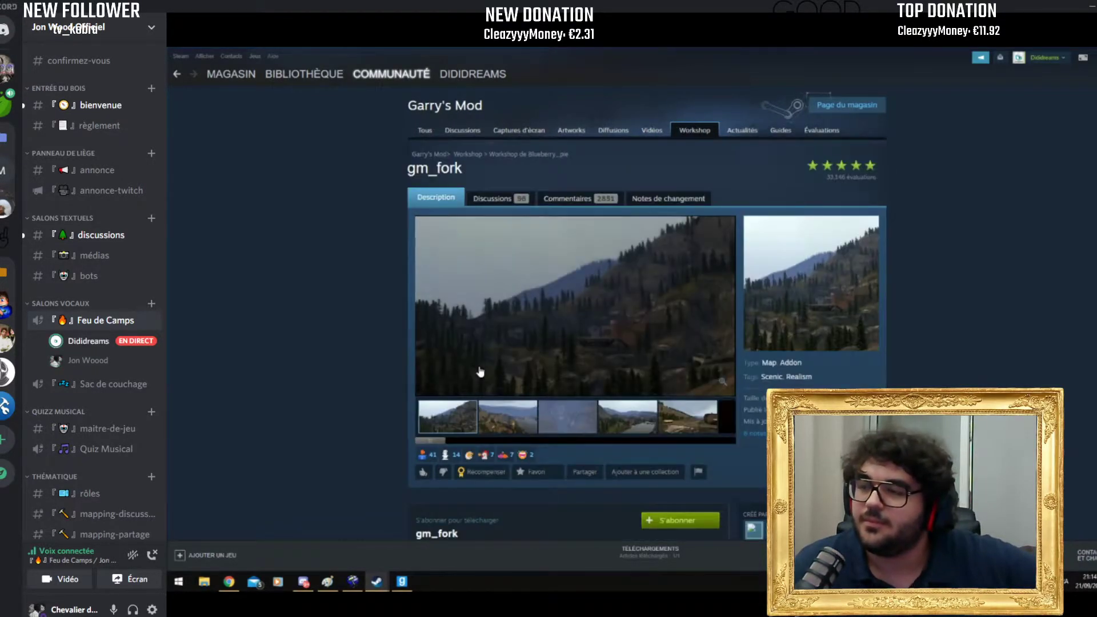
left_click(520, 429)
left_click(590, 420)
left_click(626, 421)
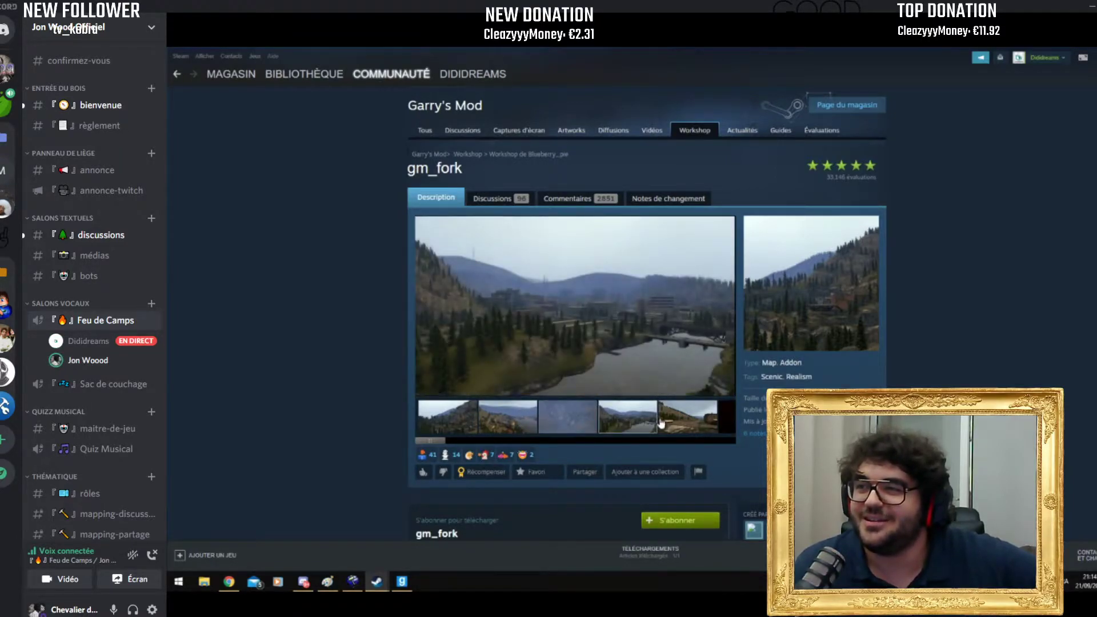
left_click(658, 419)
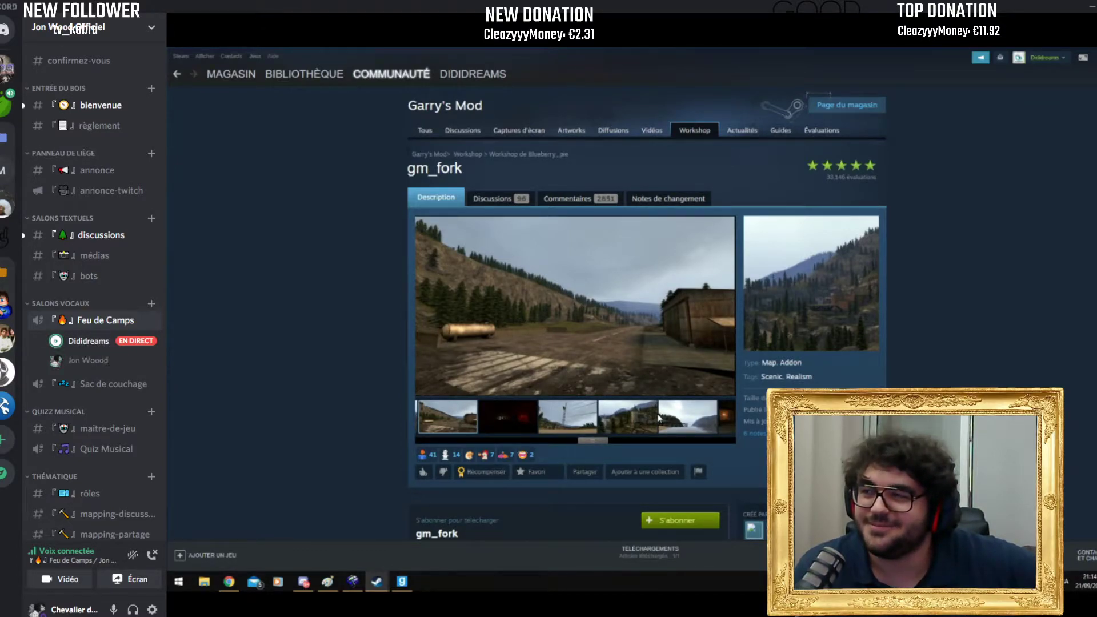
left_click(493, 421)
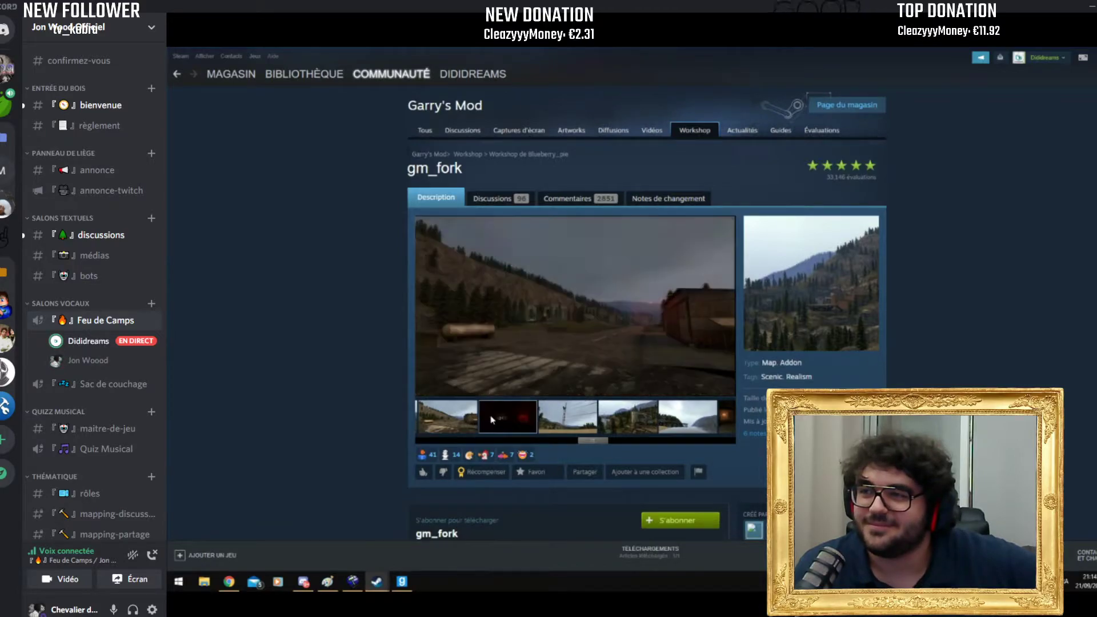
left_click(550, 423)
left_click(206, 582)
left_click(585, 401)
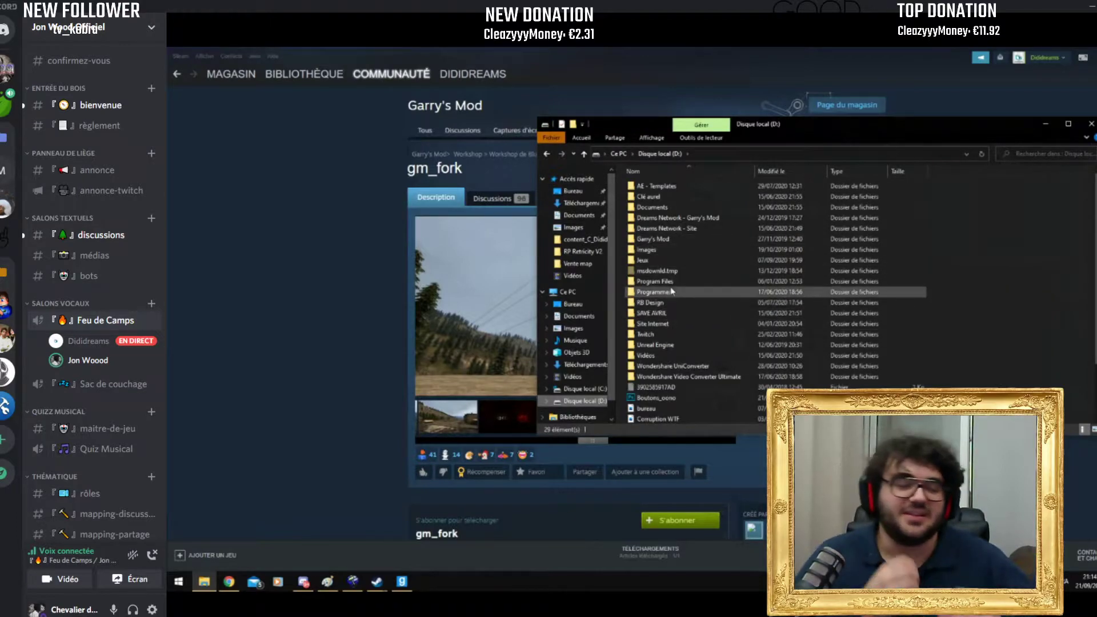
Step: Browse D:\Garry's Mod\Projets\Abandonné\RP Fork\A FAIRE and open the first screenshot in Photos
double_click(657, 239)
double_click(665, 198)
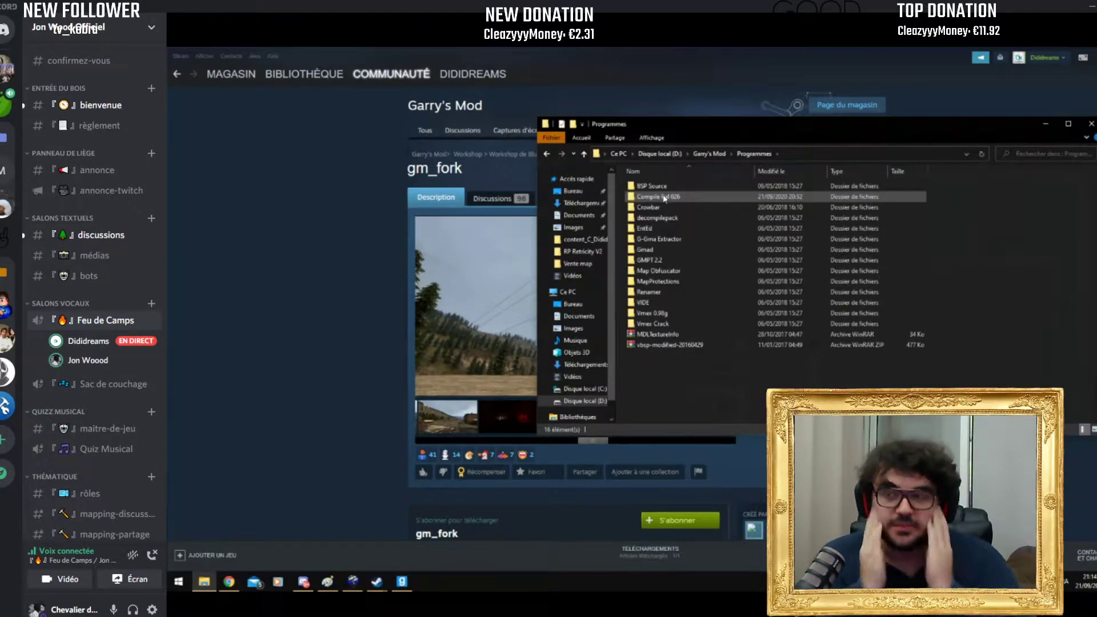
key("alt+Left")
key("alt+Left")
key("alt+Left")
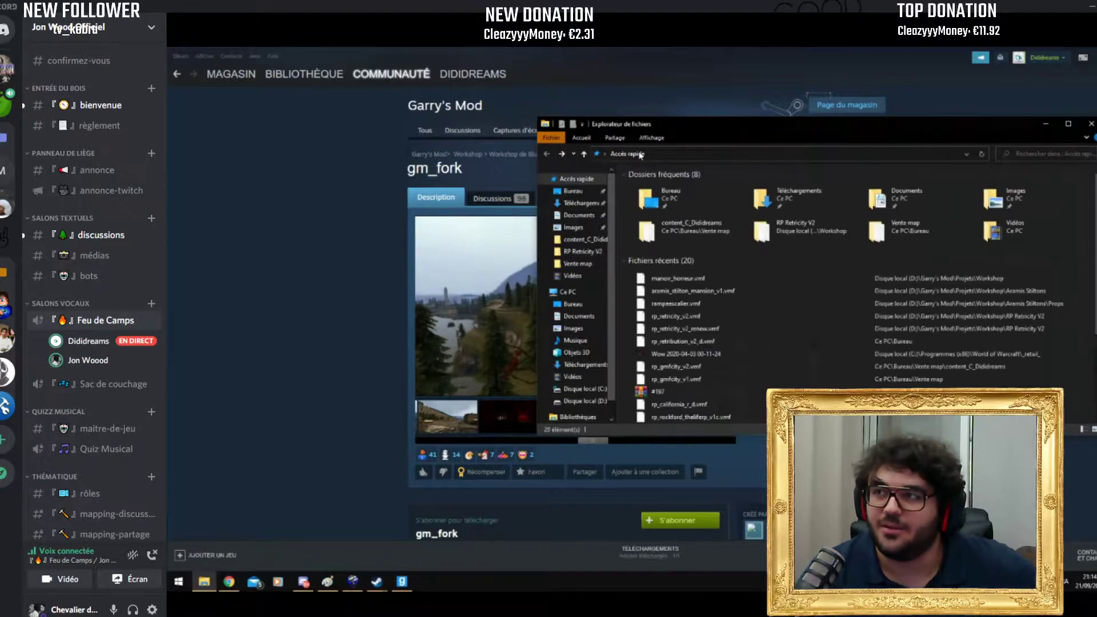
left_click(562, 154)
double_click(666, 240)
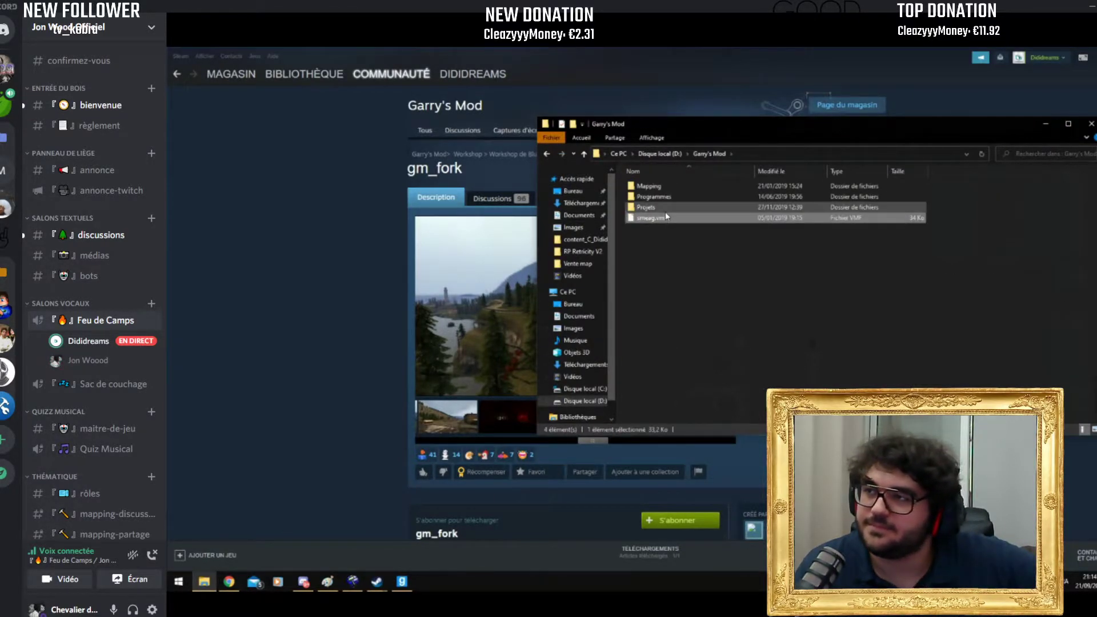
double_click(654, 206)
left_click(668, 196)
double_click(652, 186)
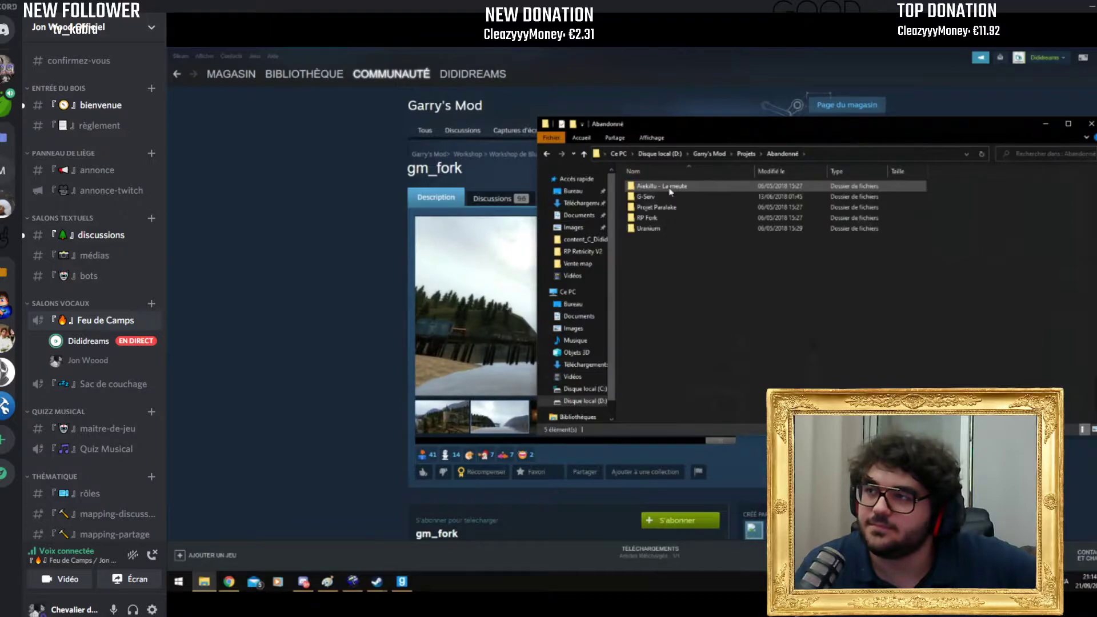
double_click(657, 214)
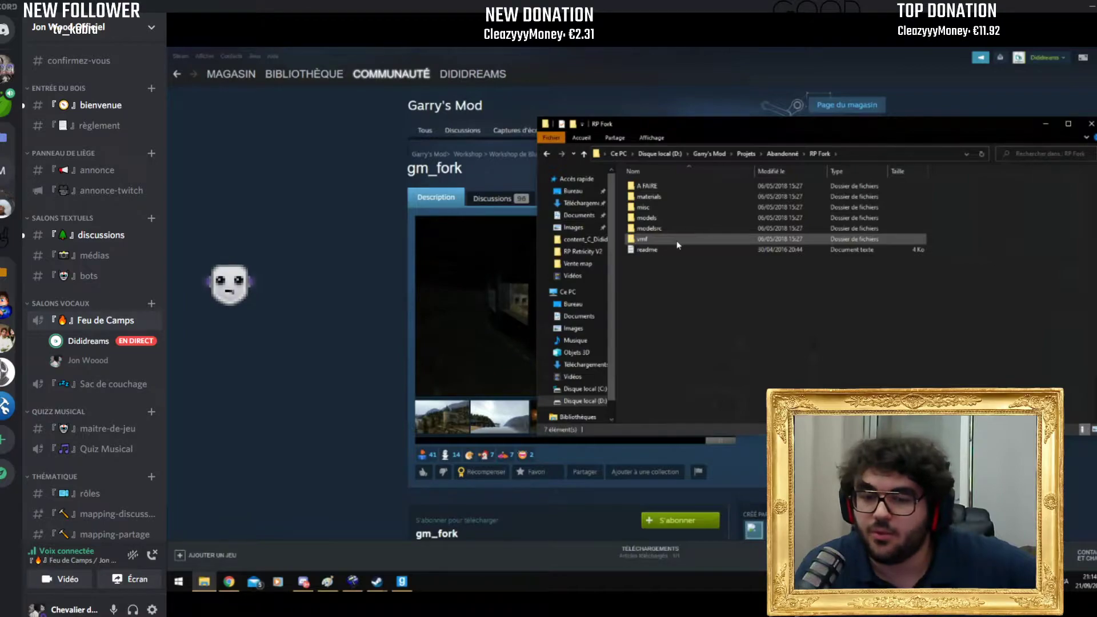
double_click(739, 185)
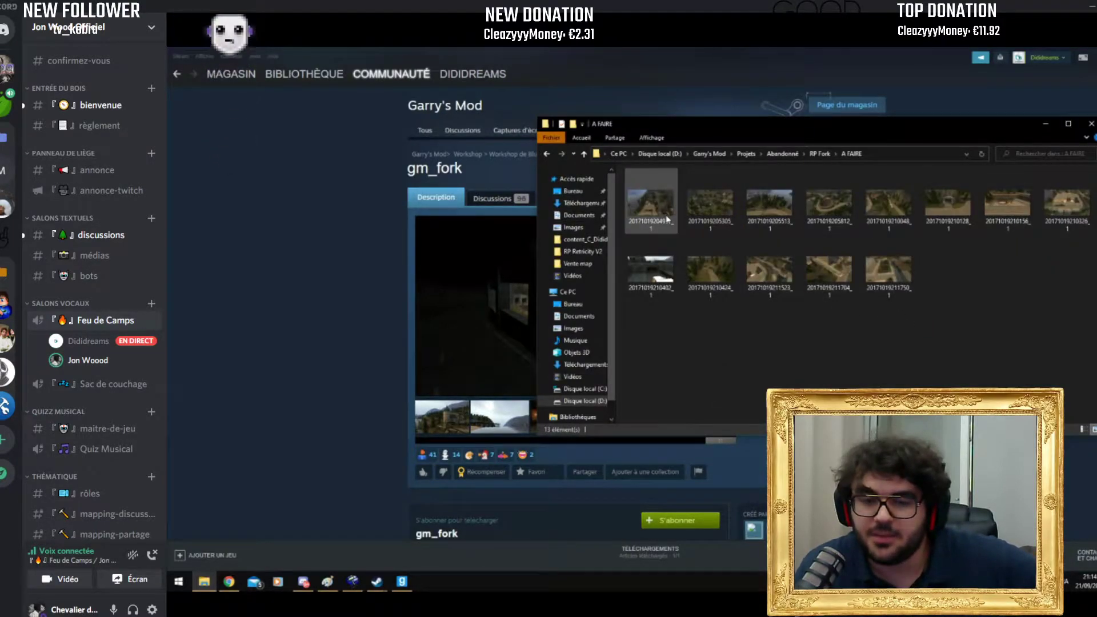
left_click(666, 219)
double_click(666, 219)
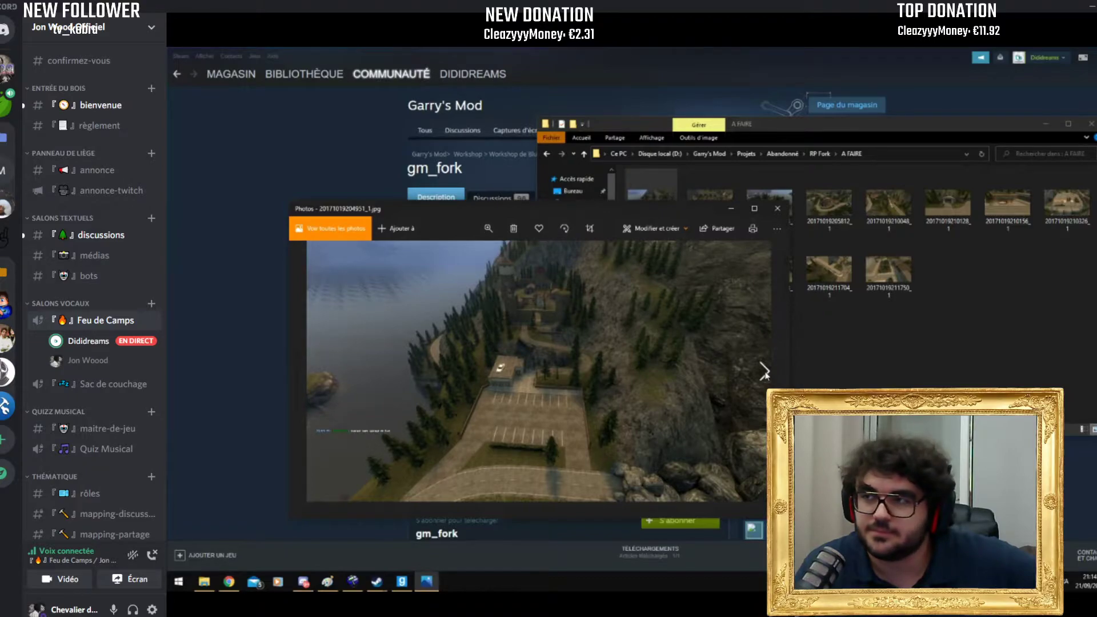
Step: Enlarge Photos, page through the castle, forest hill and roadside house screenshots, then close it
left_click(754, 208)
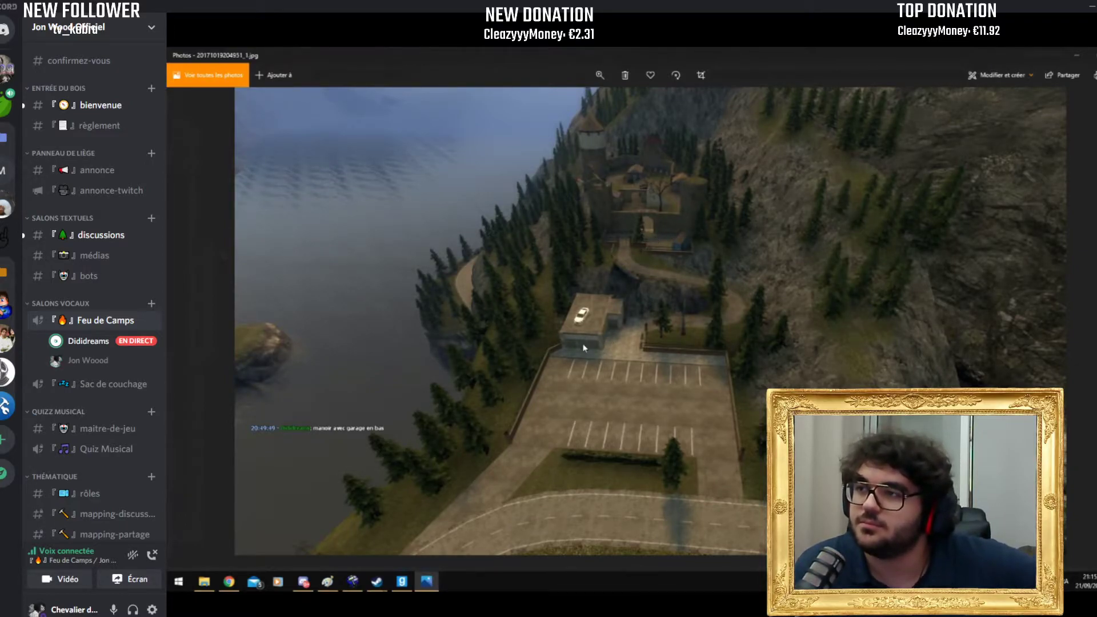
key("Right")
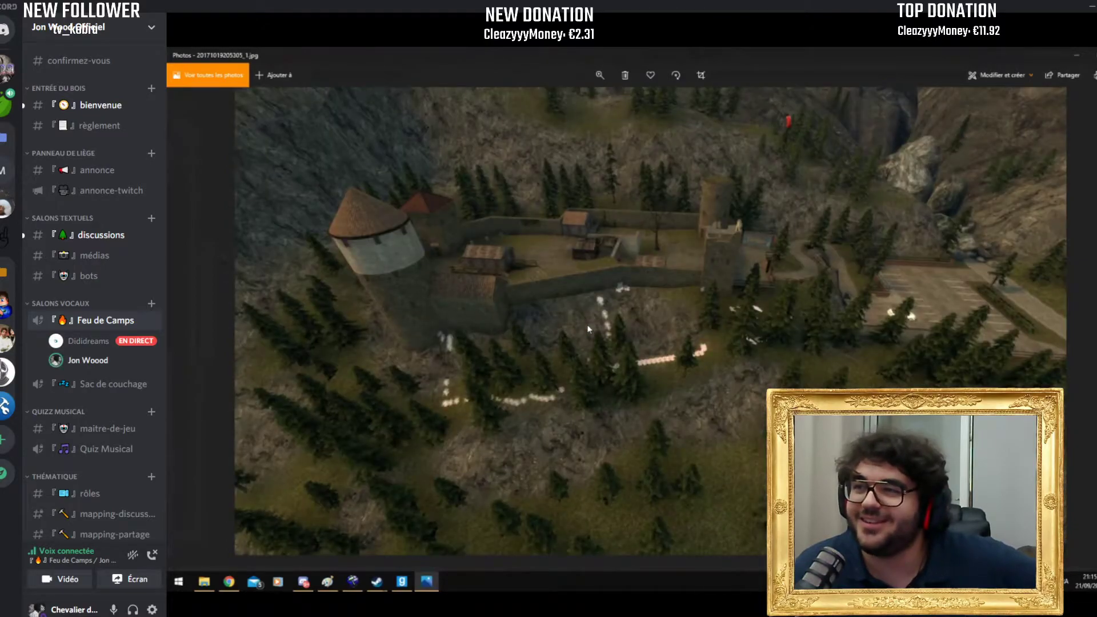
key("Left")
key("Right")
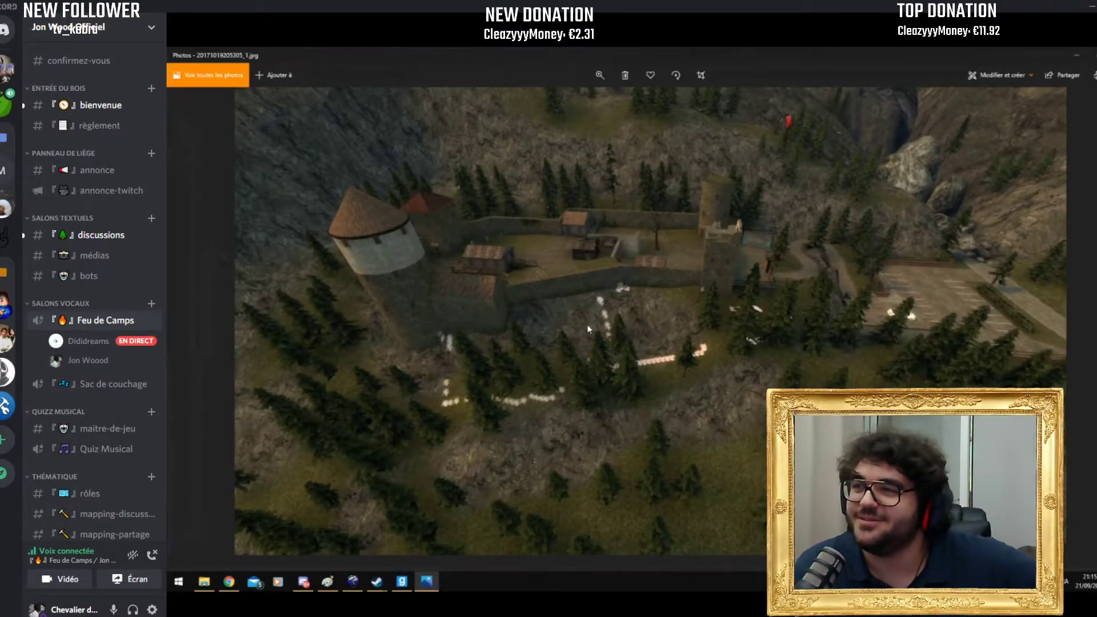
key("Right")
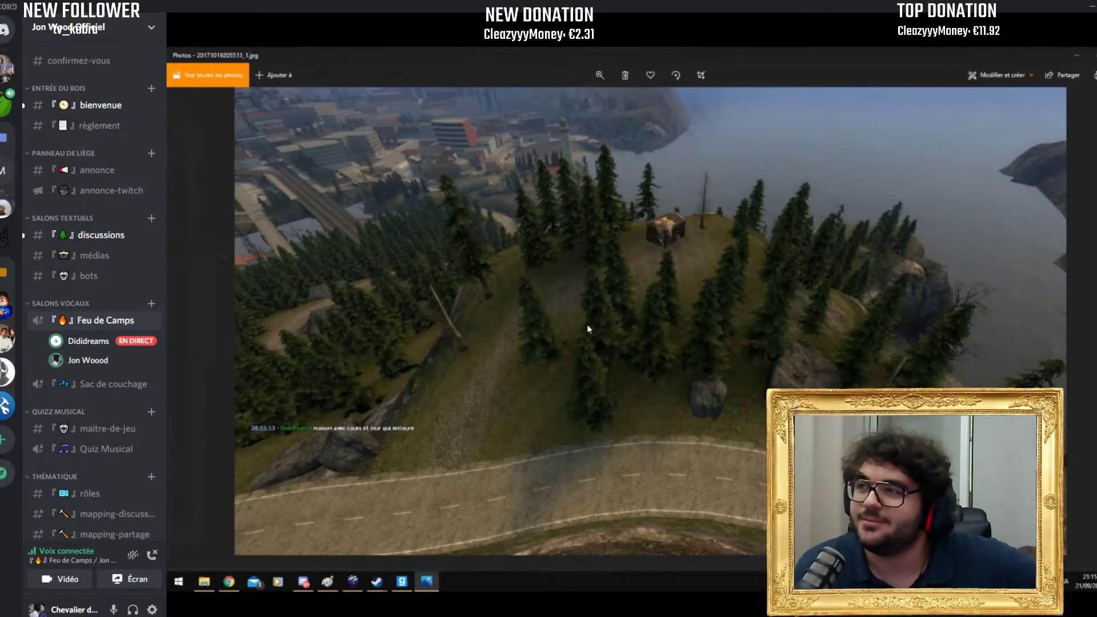
key("Right")
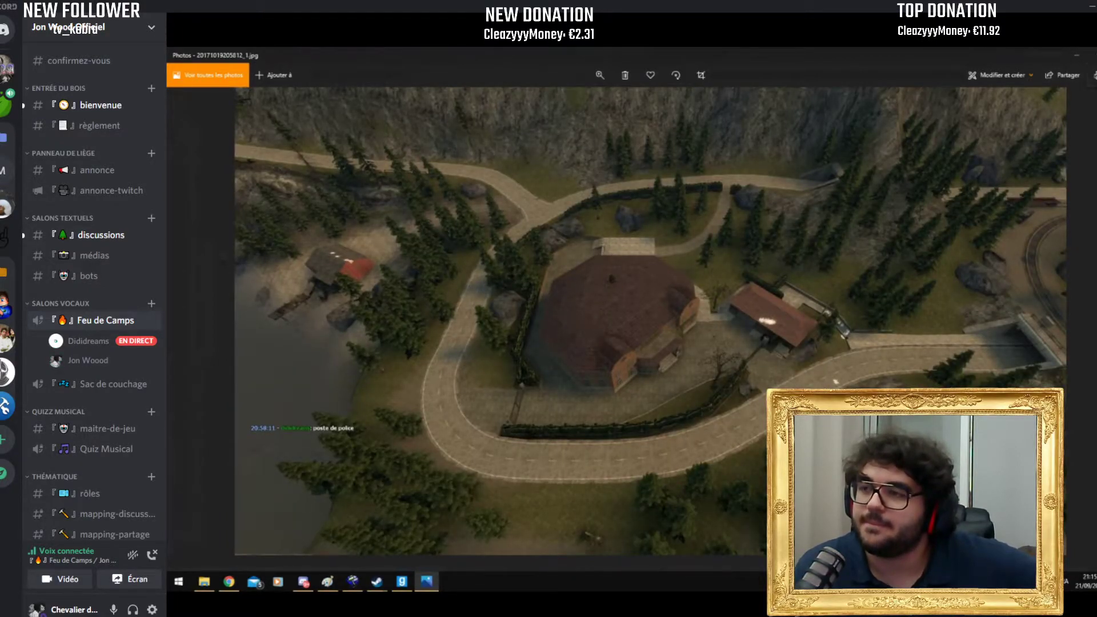
key("alt+F4")
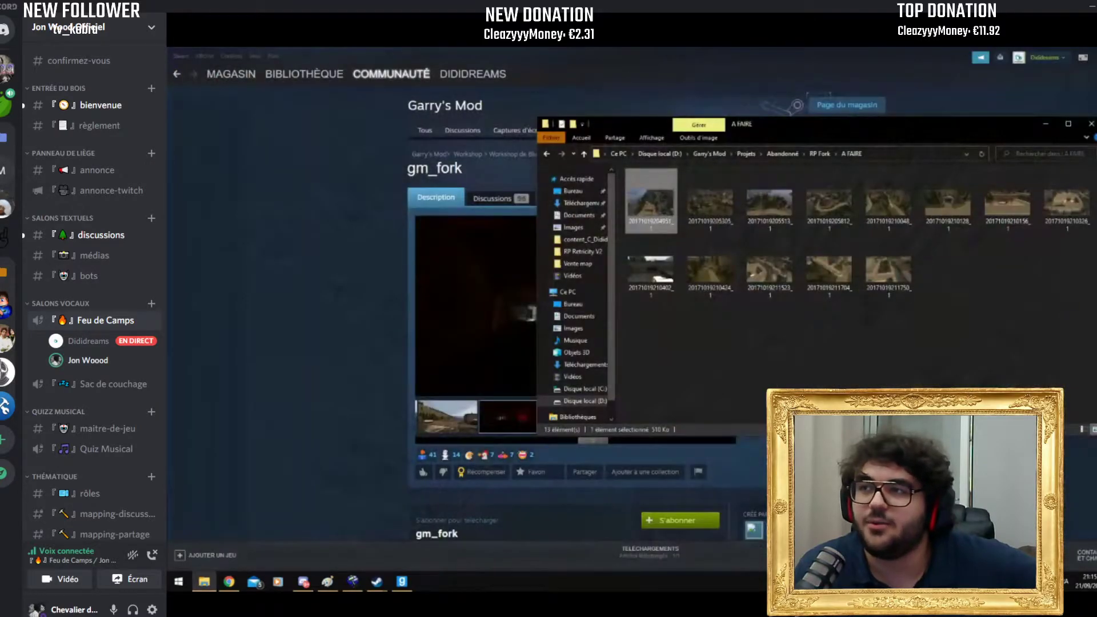
Step: In Hammer, open fork.vmf from Projets\Abandonné\RP Fork\vmf
left_click(352, 581)
left_click(186, 63)
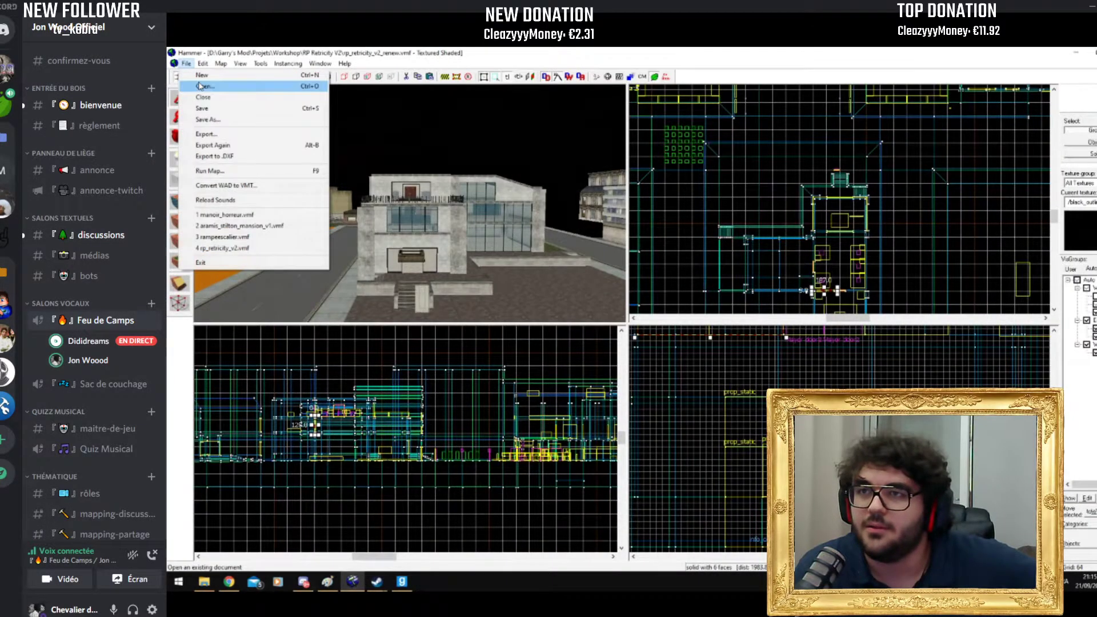
left_click(217, 86)
left_click(482, 107)
double_click(383, 187)
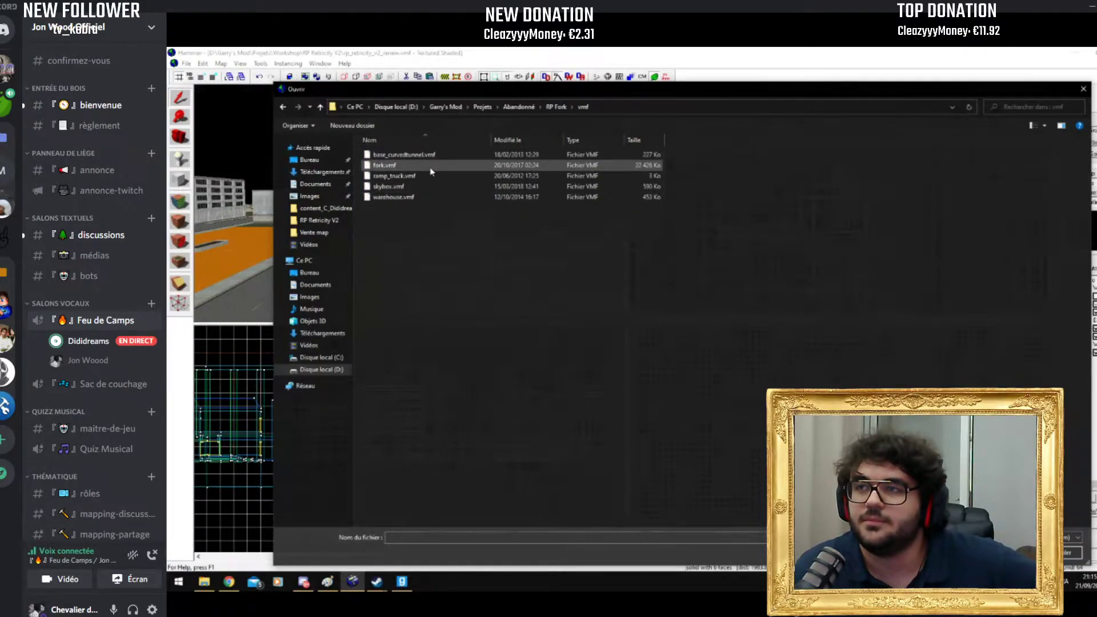
left_click(416, 166)
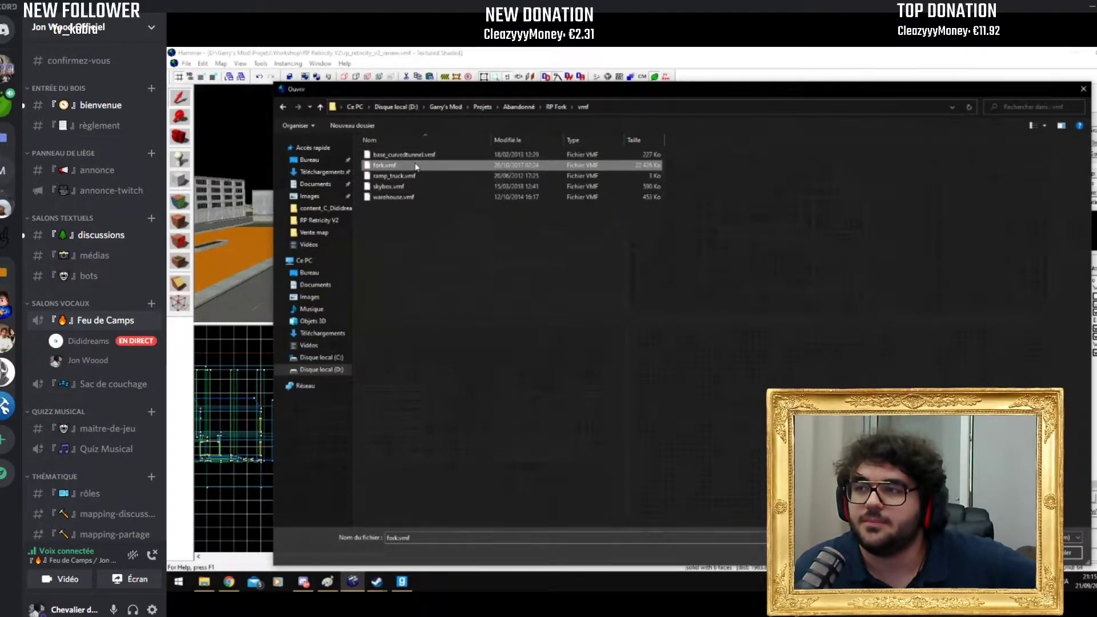
left_click(519, 107)
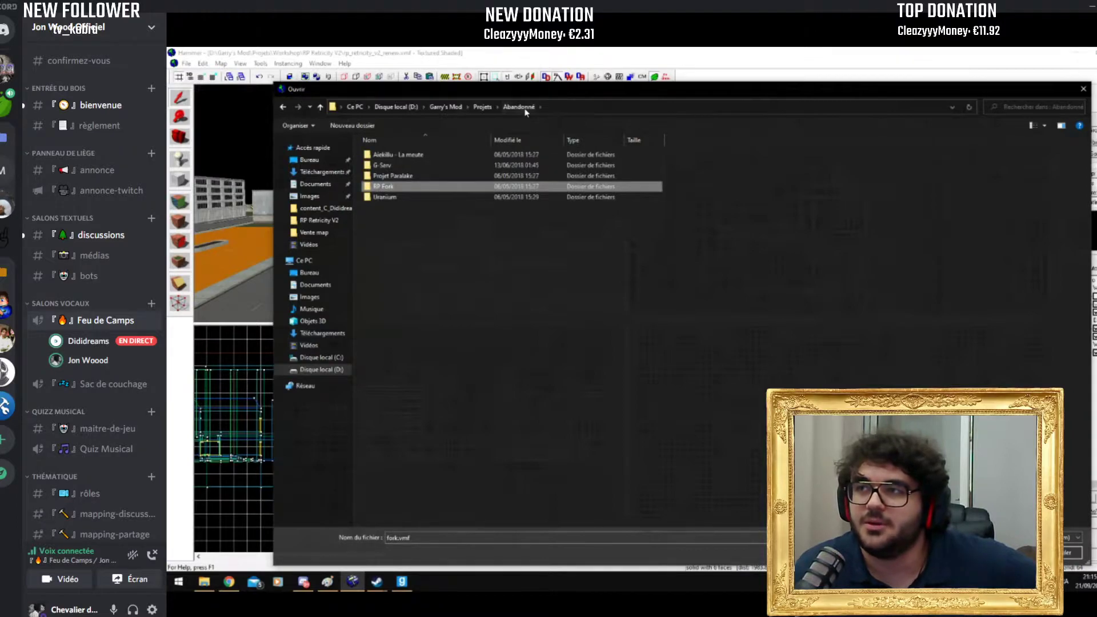
double_click(411, 188)
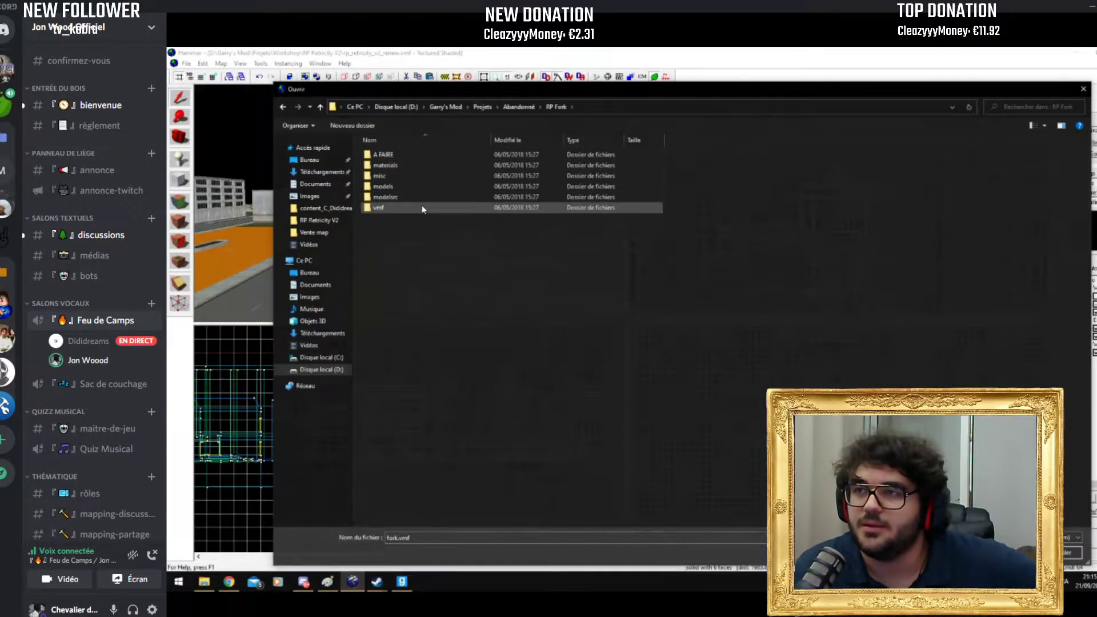
double_click(423, 154)
left_click(555, 107)
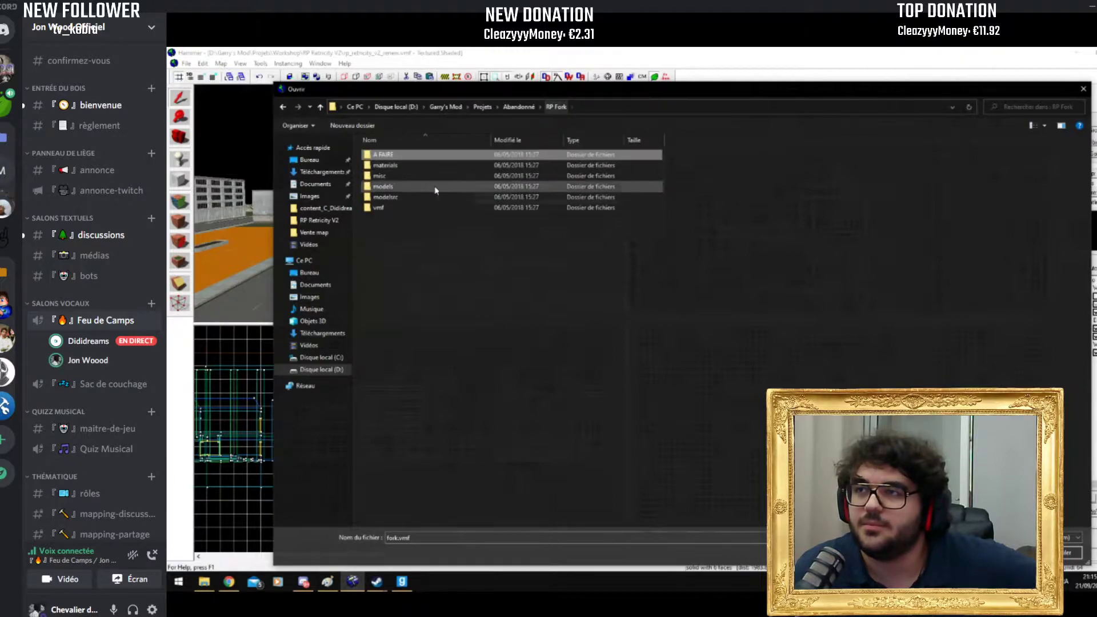
double_click(379, 207)
double_click(399, 165)
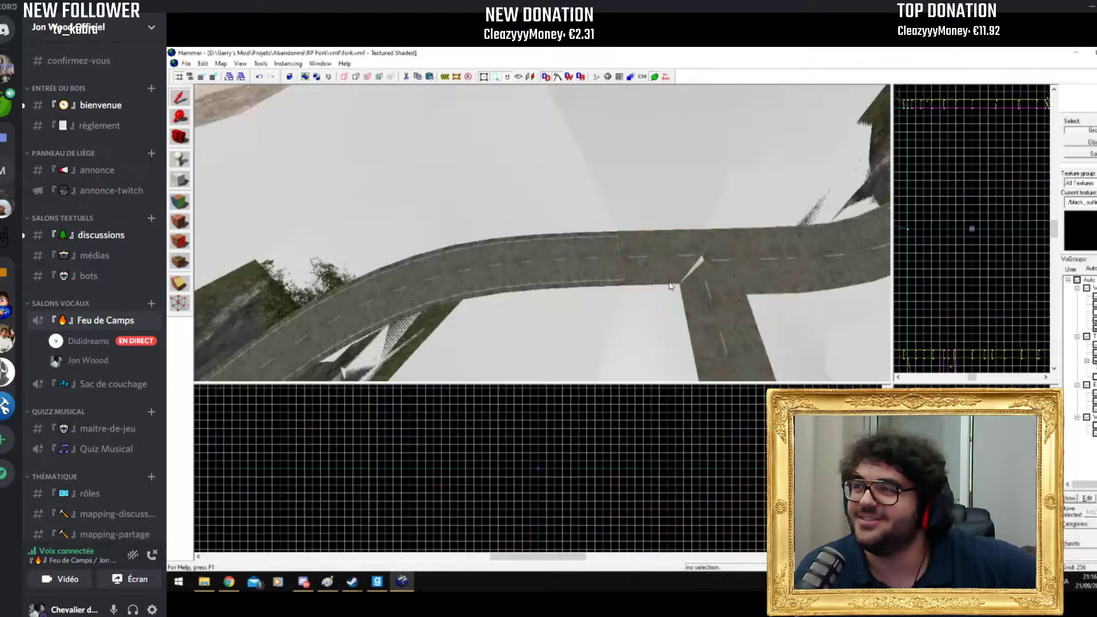
Step: Maximise the 3D view and fly the camera across the map to the red road junction
scroll(669, 286, "down", 3)
left_click(667, 285)
scroll(612, 262, "down", 4)
key("shift+z")
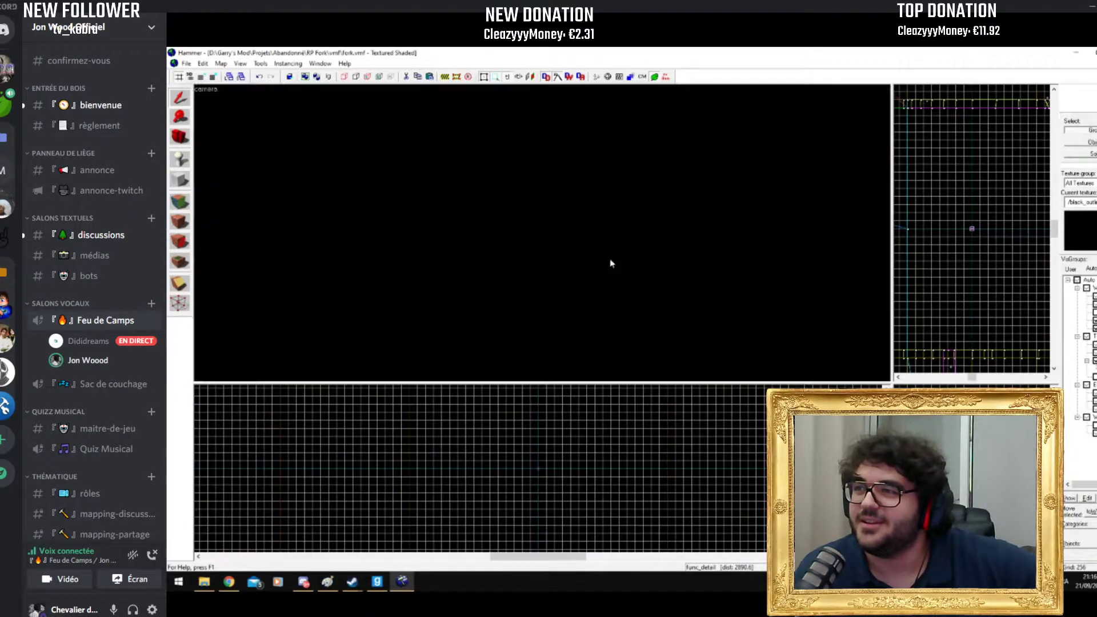
key("s")
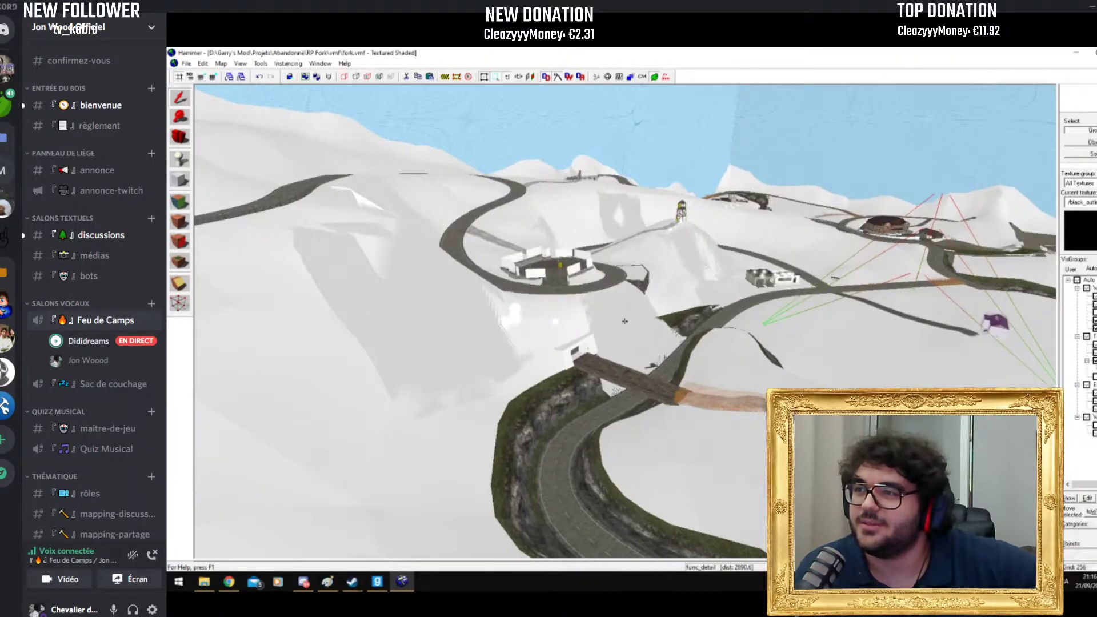
key("w")
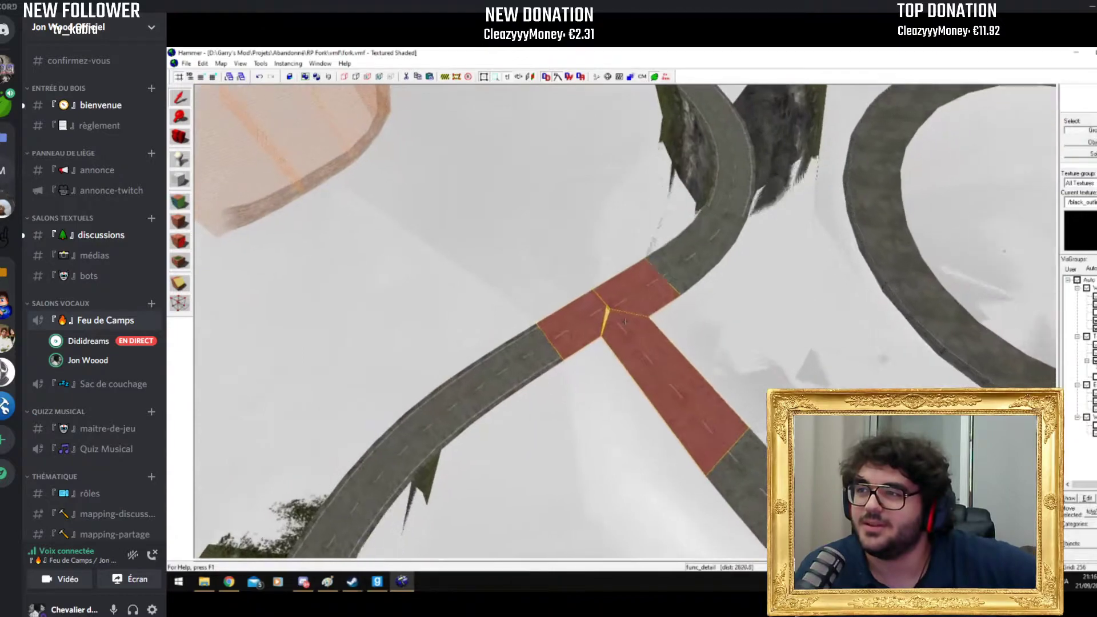
key("w")
key("s")
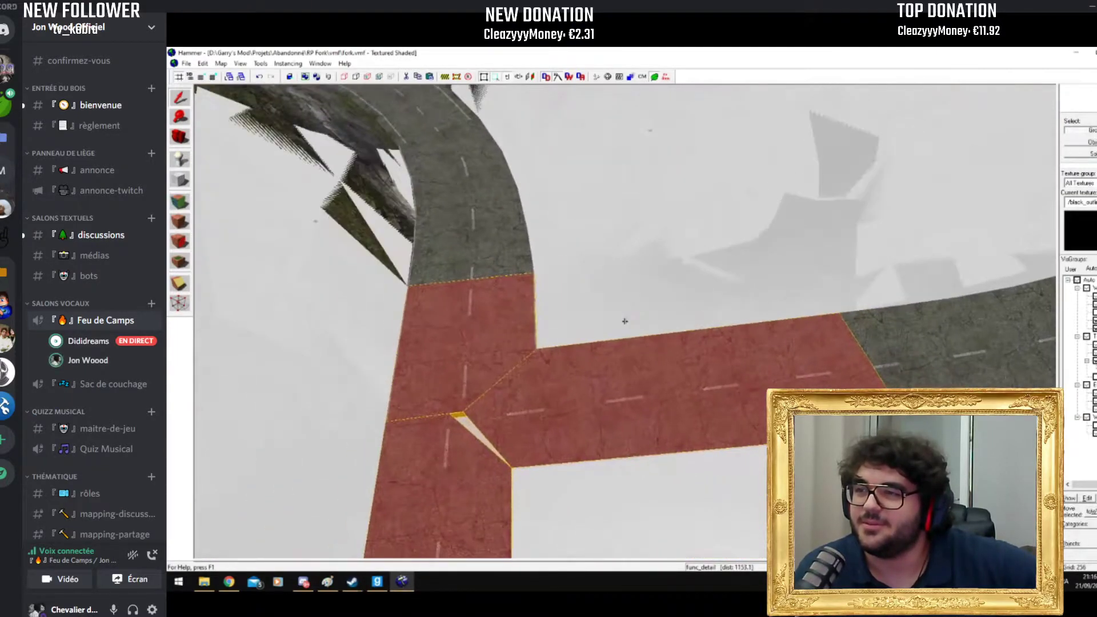
key("z")
Step: Fly past the bridge, select the curved road pieces and middle junction, then restore four viewports
key("z")
left_click(658, 320)
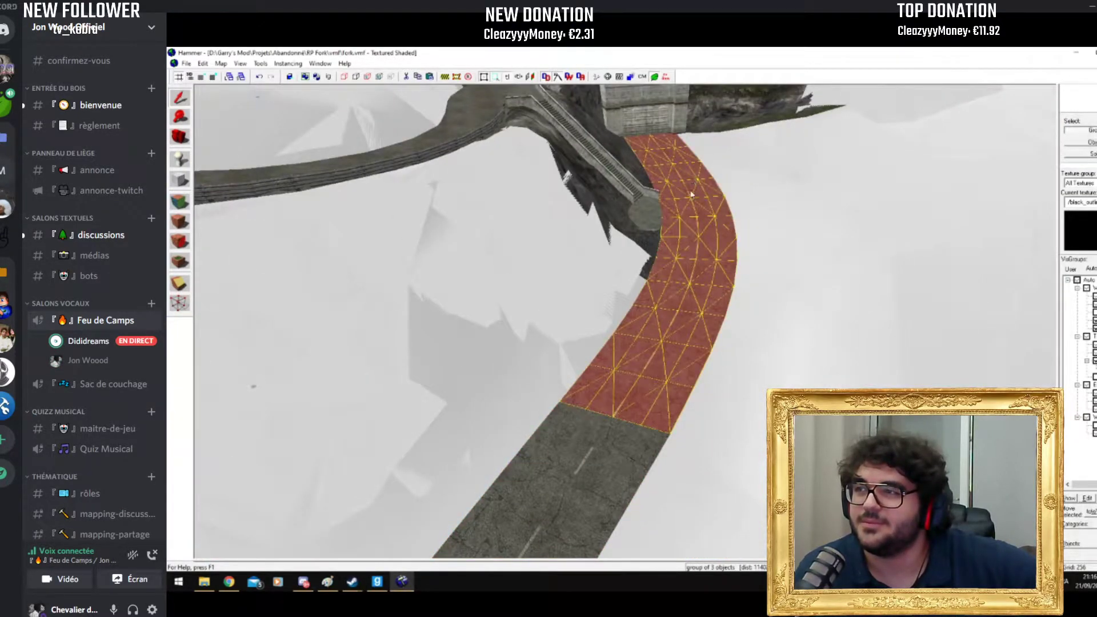
key("z")
key("z")
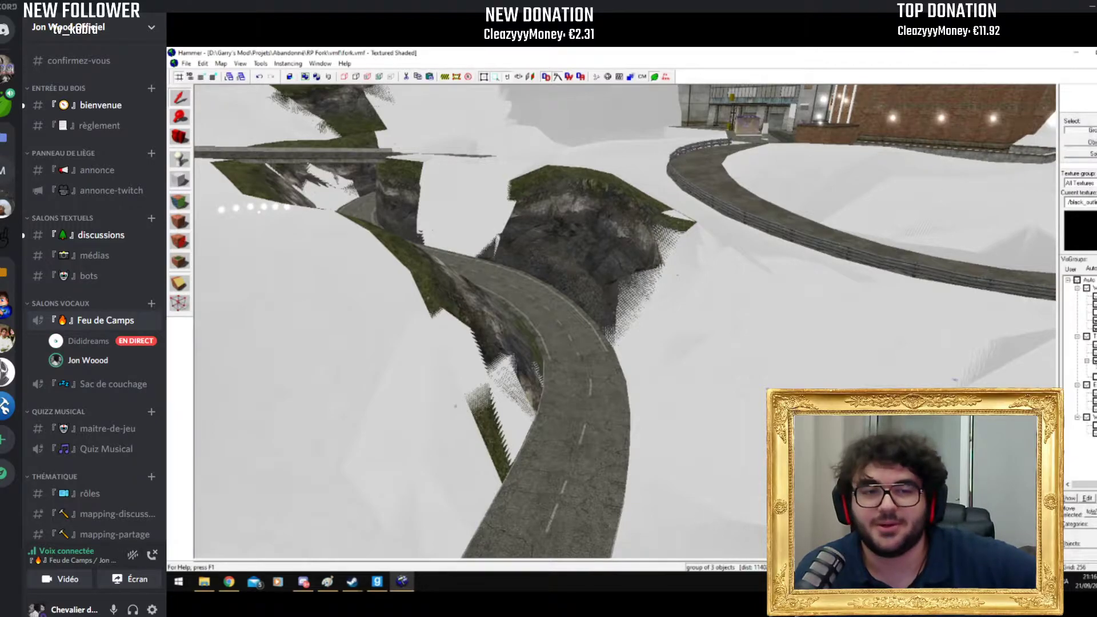
key("z")
key("w")
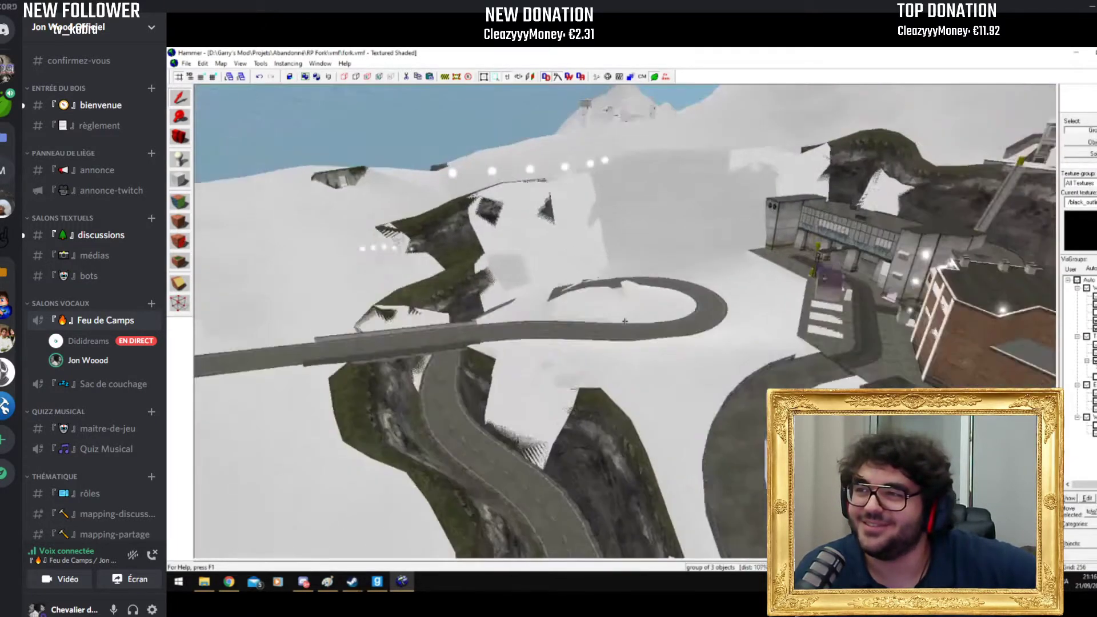
key("w")
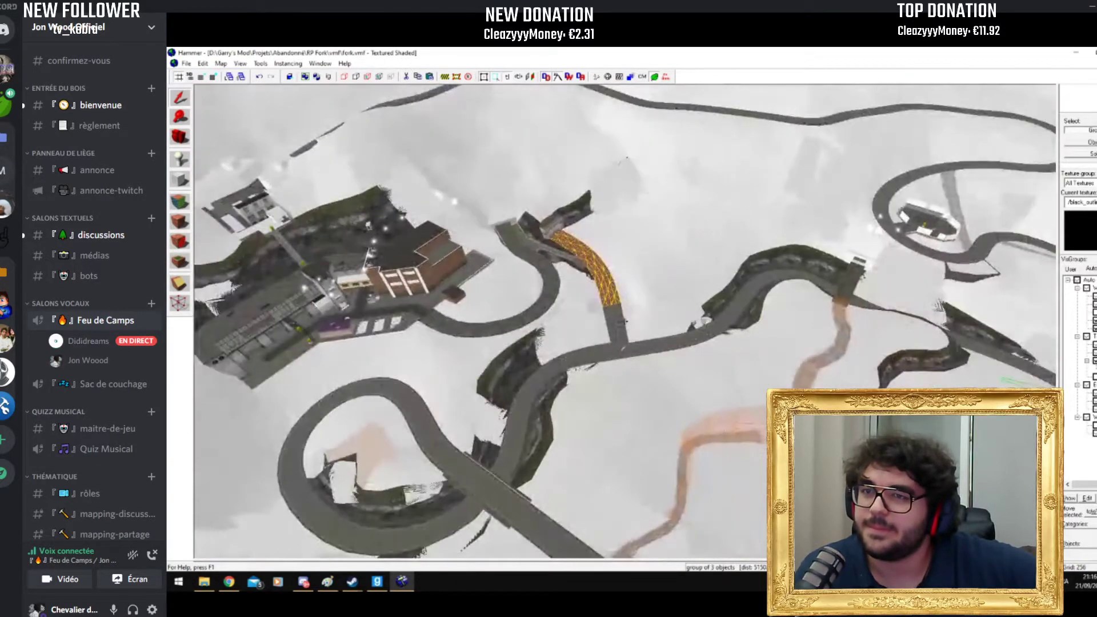
left_click(752, 298)
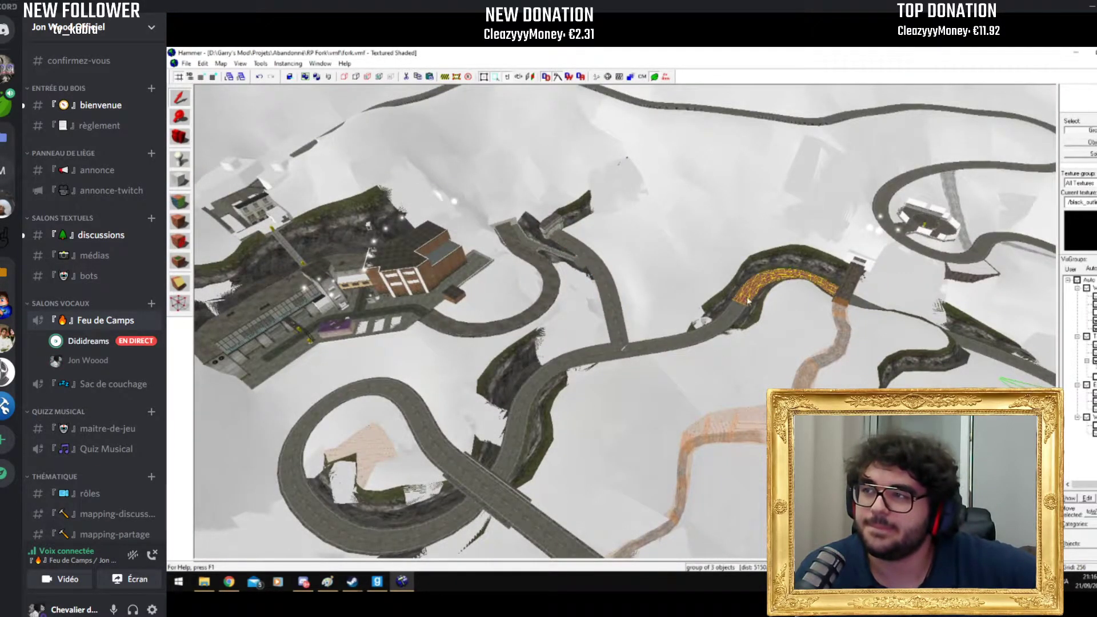
left_click(634, 352)
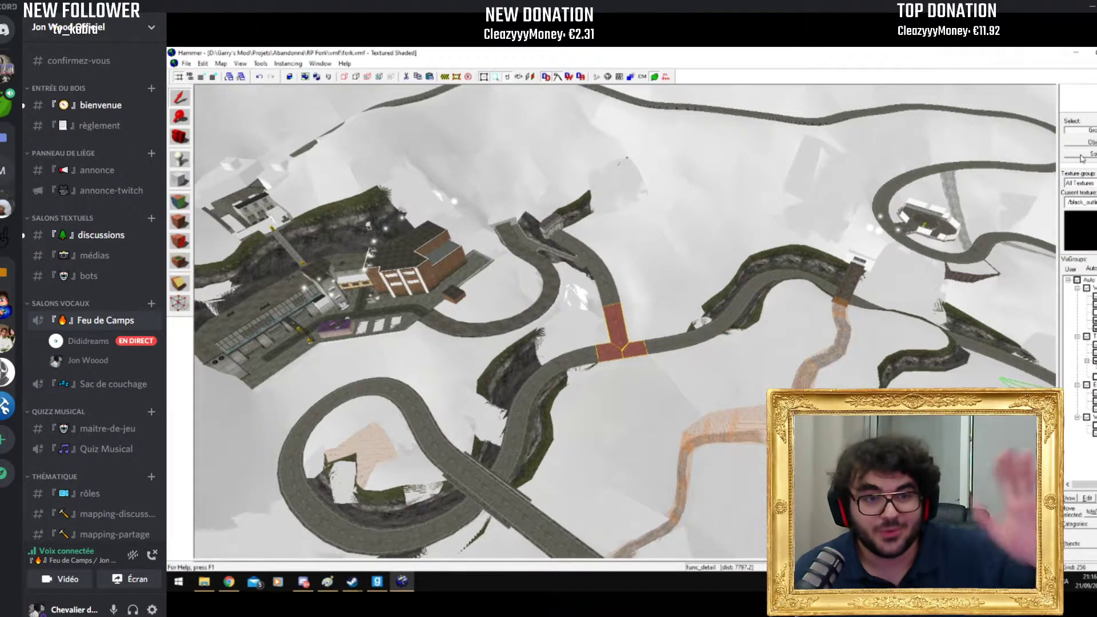
key("shift+z")
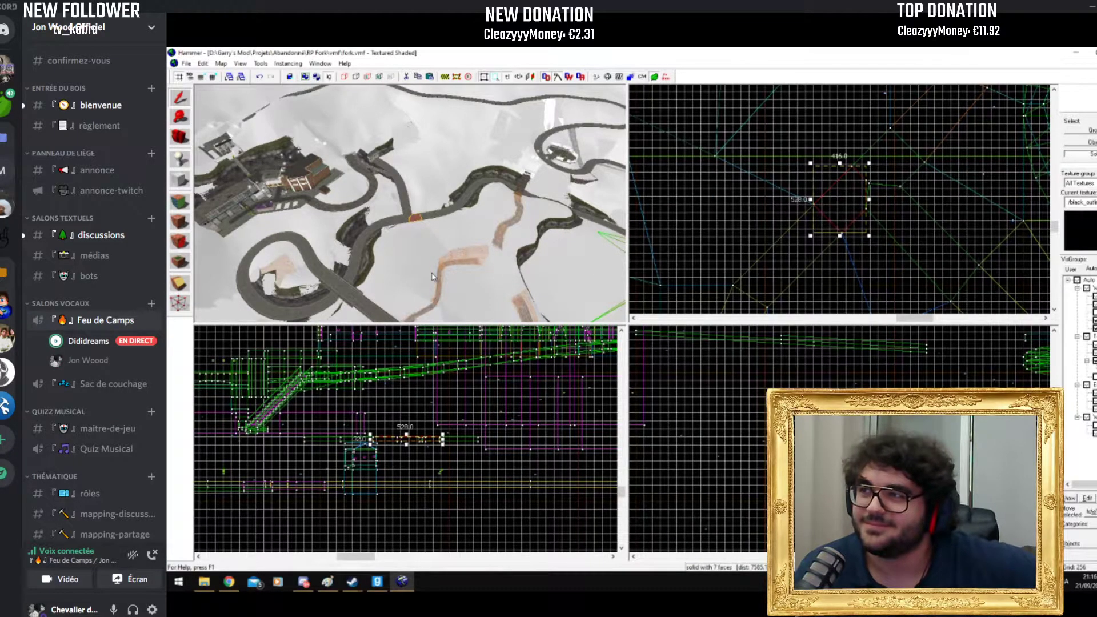
Step: Enlarge the 3D view, check the user and Auto visgroup lists, and hide the Auto visgroup
scroll(431, 276, "up", 6)
key("shift+z")
scroll(431, 276, "up", 5)
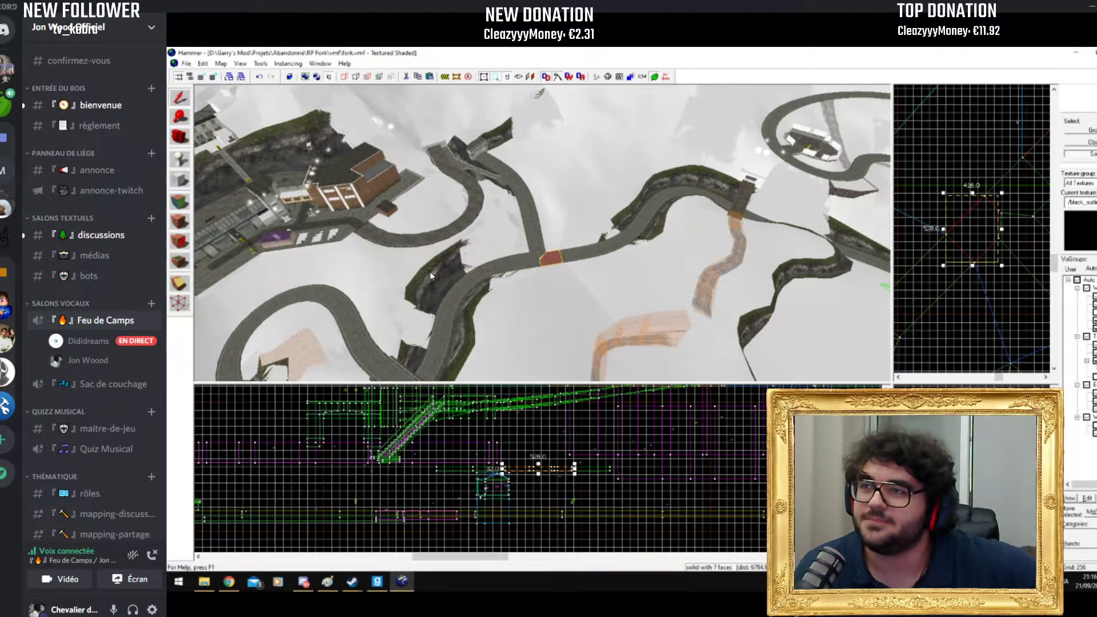
scroll(432, 275, "down", 1)
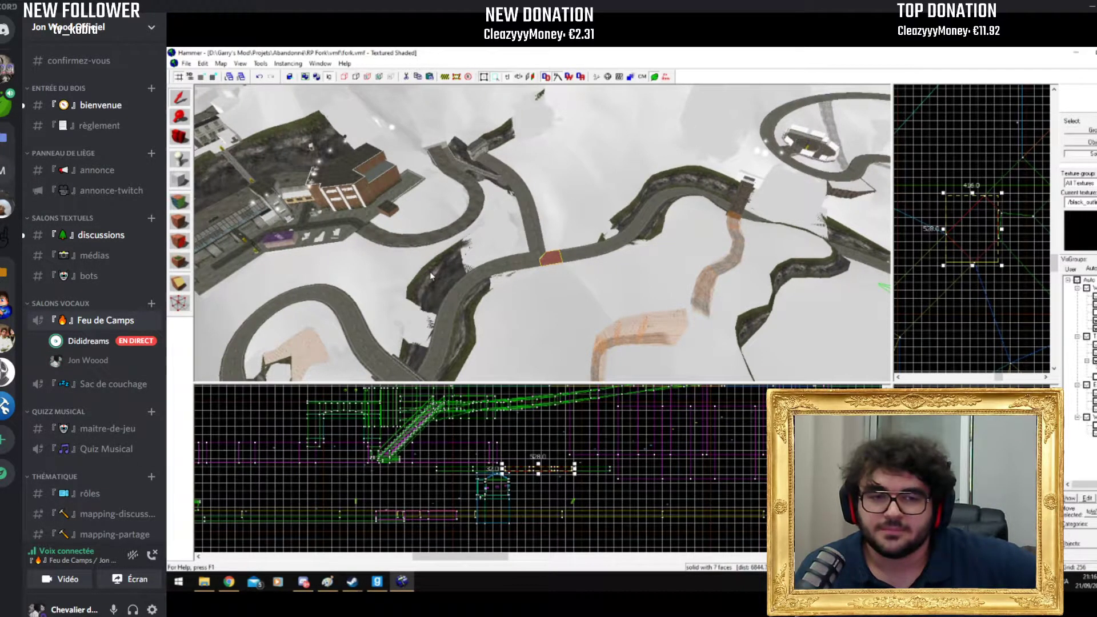
left_click(1070, 269)
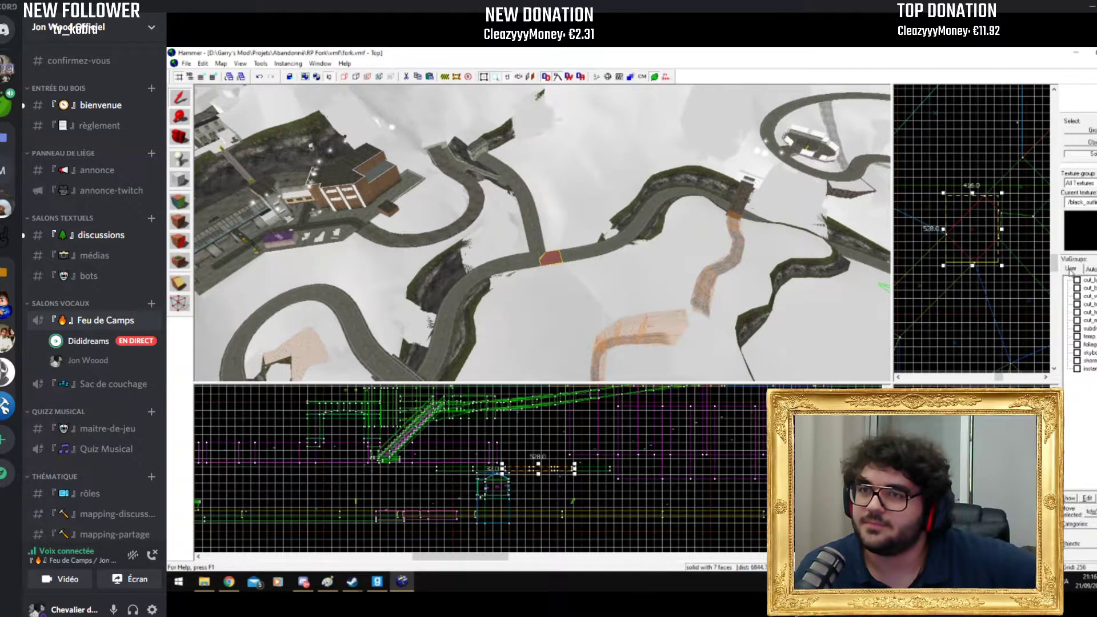
key("z")
key("w")
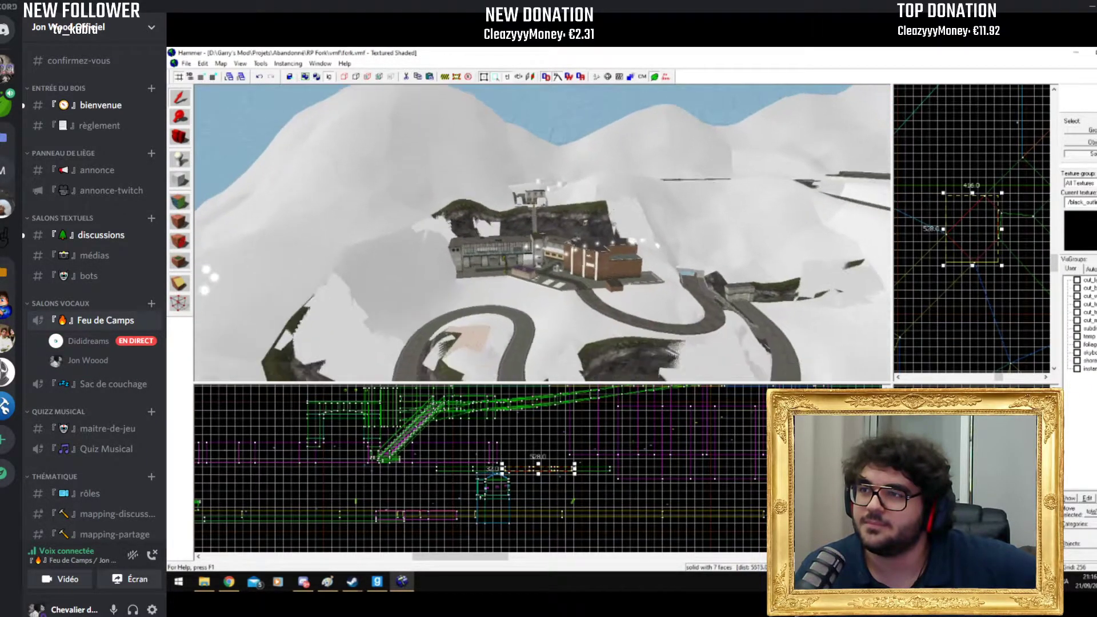
key("w")
key("z")
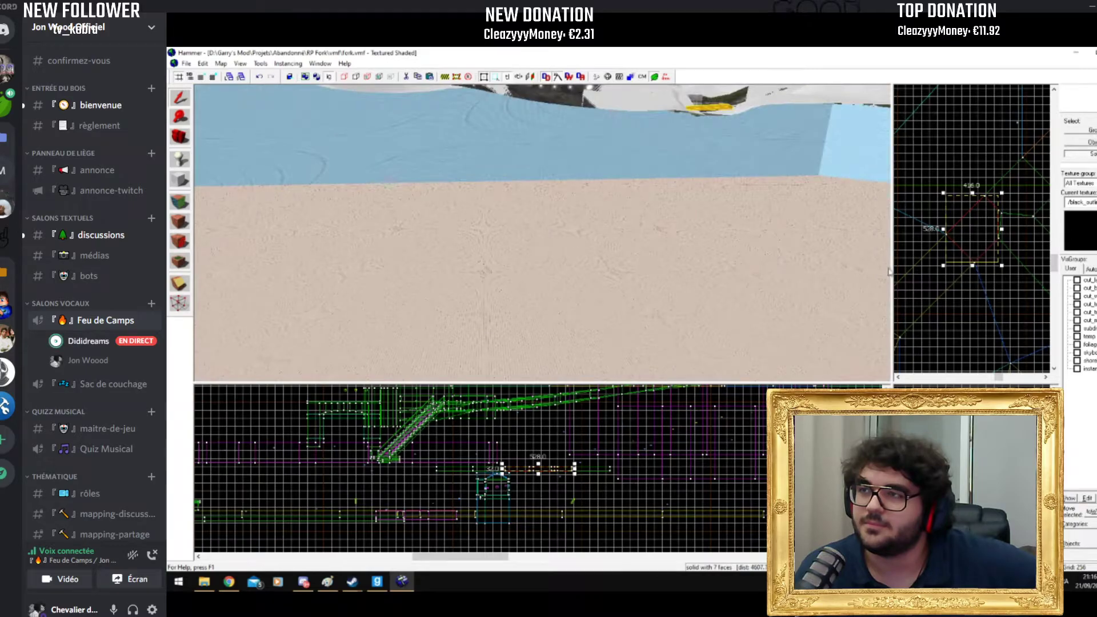
left_click(1088, 269)
left_click(1094, 304)
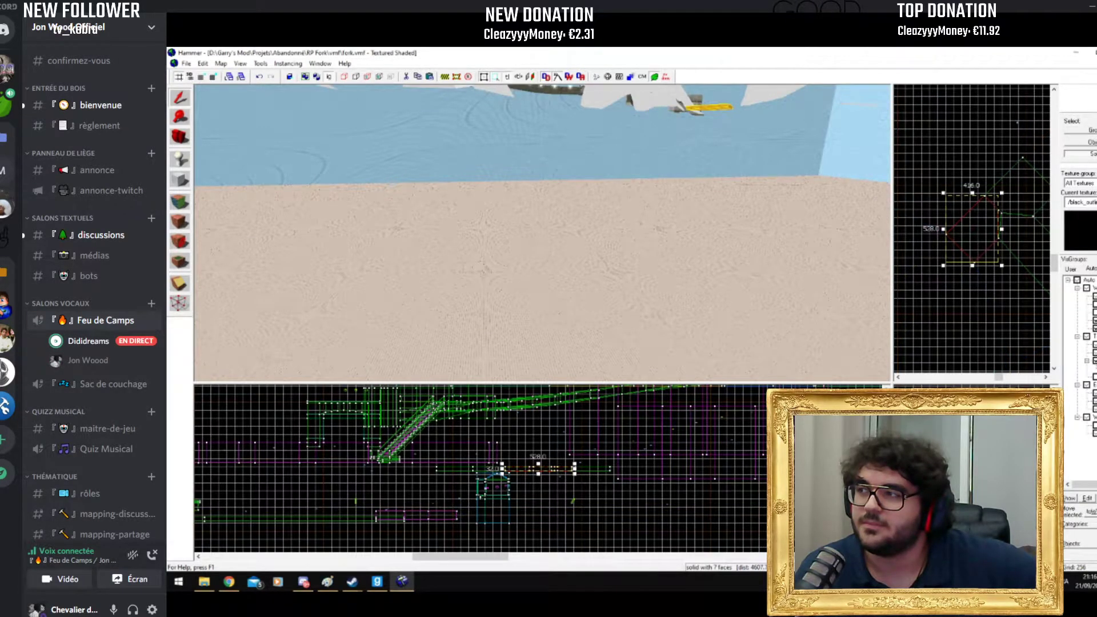
key("z")
key("w")
key("s")
key("z")
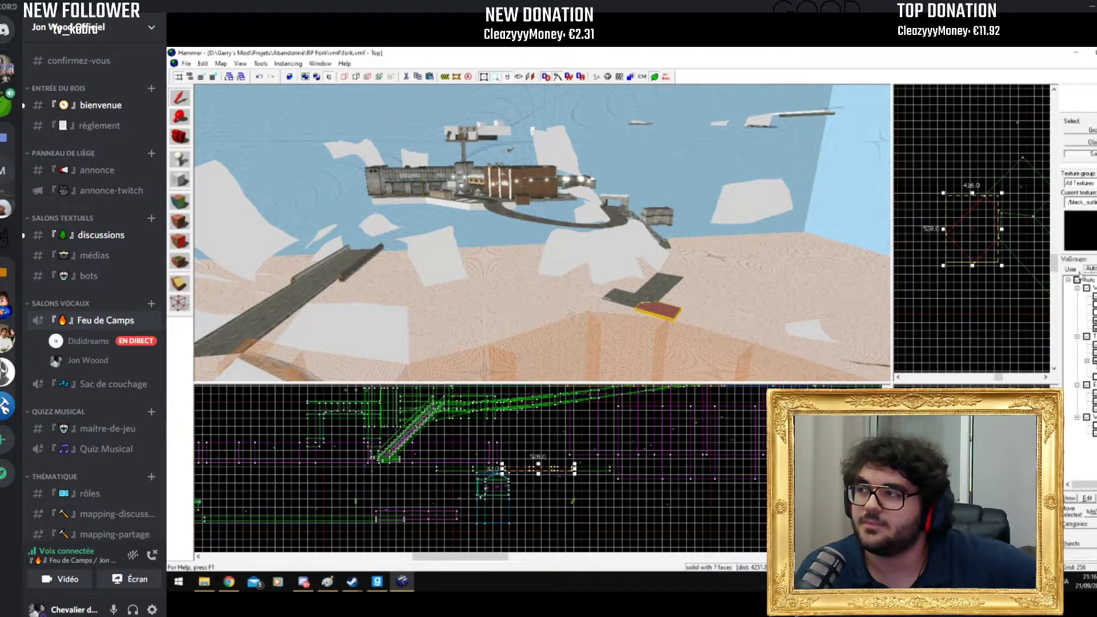
Step: Turn on the four hidden cut_ visgroups and select a railing solid in the 3D view
left_click(1071, 269)
key("z")
key("z")
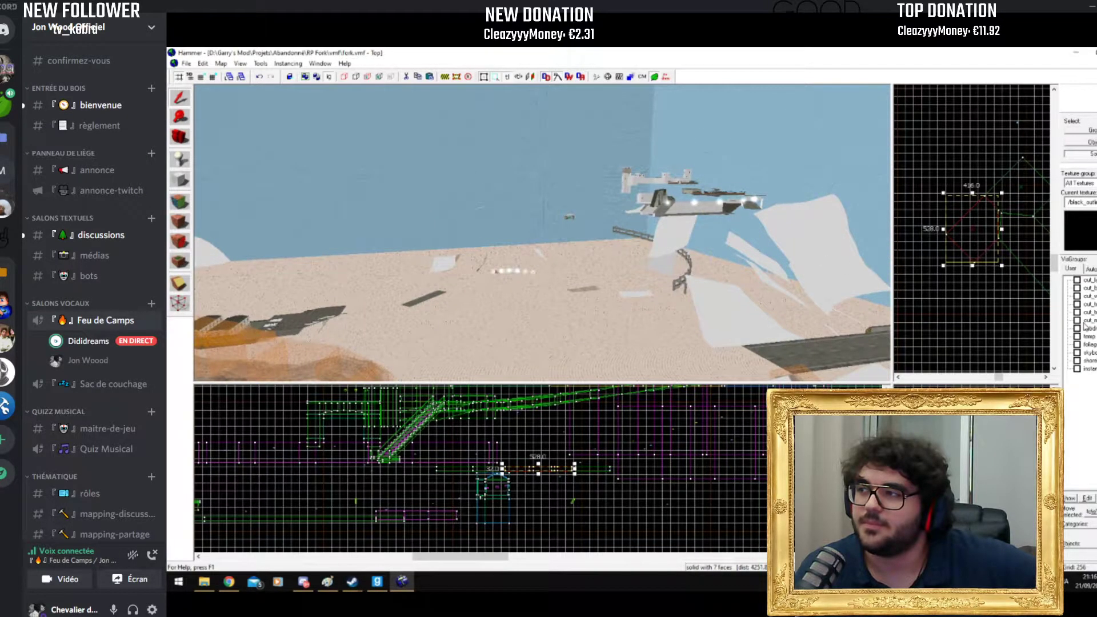
left_click(1076, 304)
left_click(1077, 296)
left_click(1076, 288)
left_click(1077, 280)
key("z")
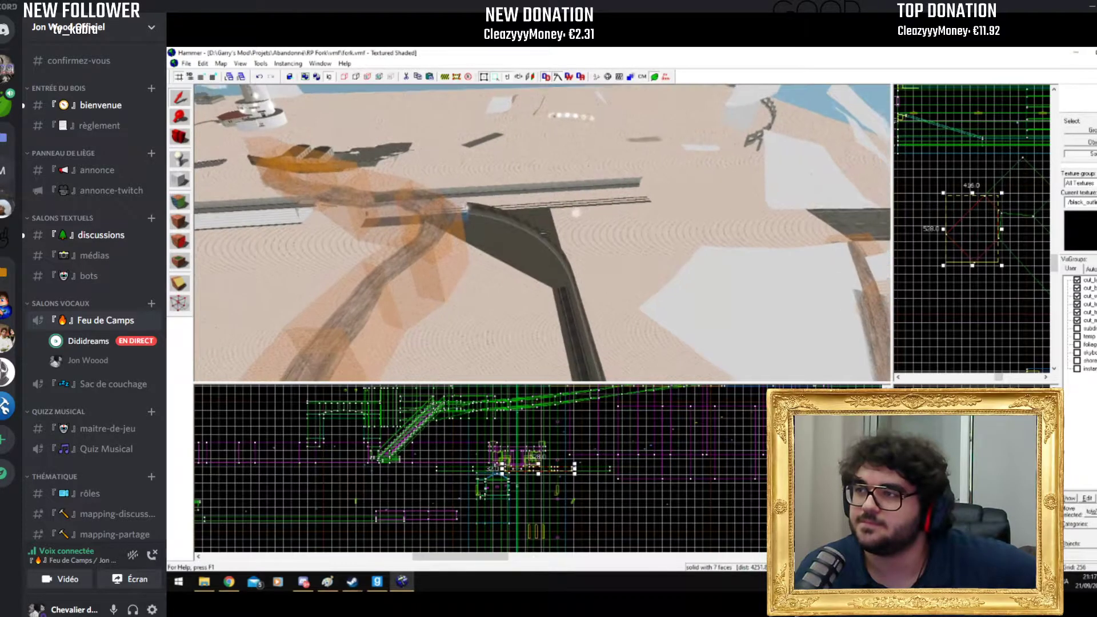
key("z")
left_click(542, 234)
key("z")
Step: Toggle the building visgroup off and on while flying the camera around the structures
key("z")
left_click(529, 261)
left_click(1078, 290)
left_click(1078, 290)
left_click(1078, 290)
key("z")
key("z")
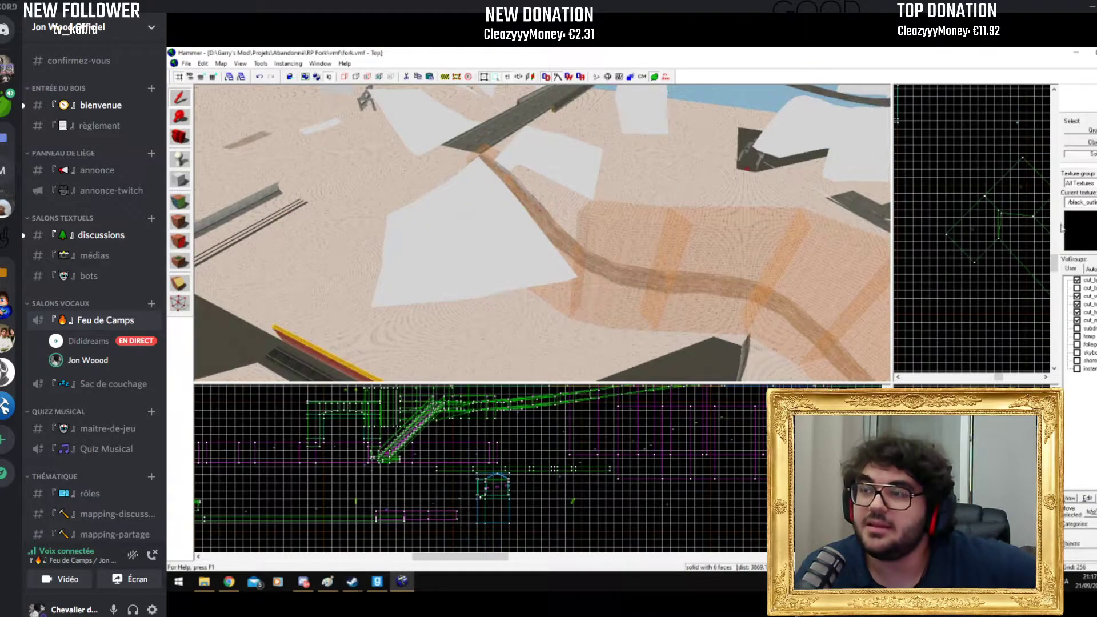
left_click(1076, 288)
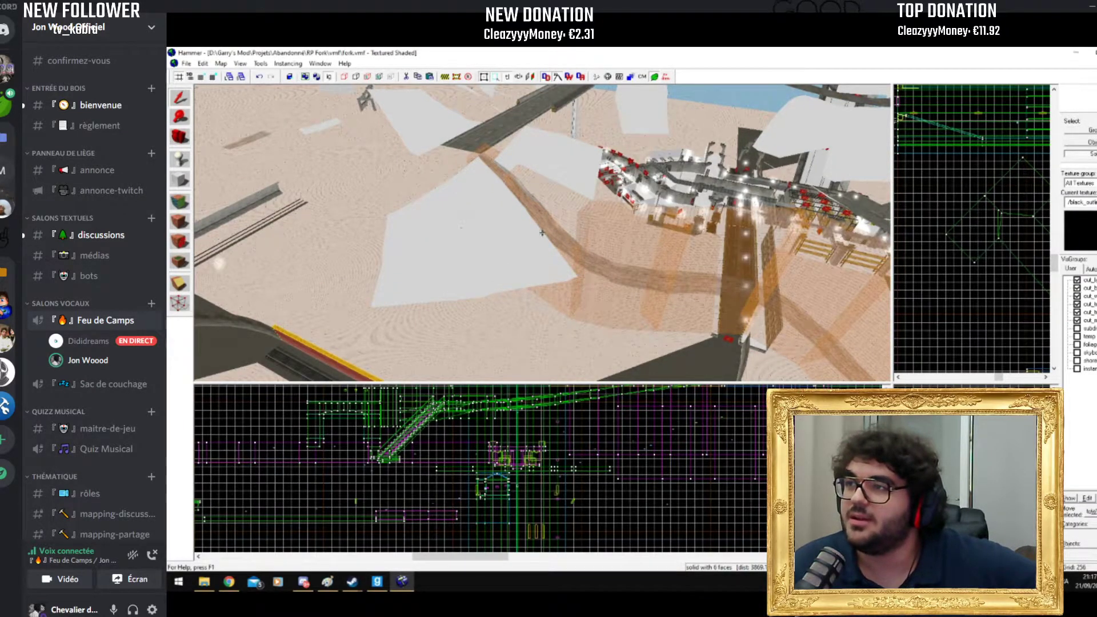
key("z")
key("w")
key("z")
key("z")
key("w")
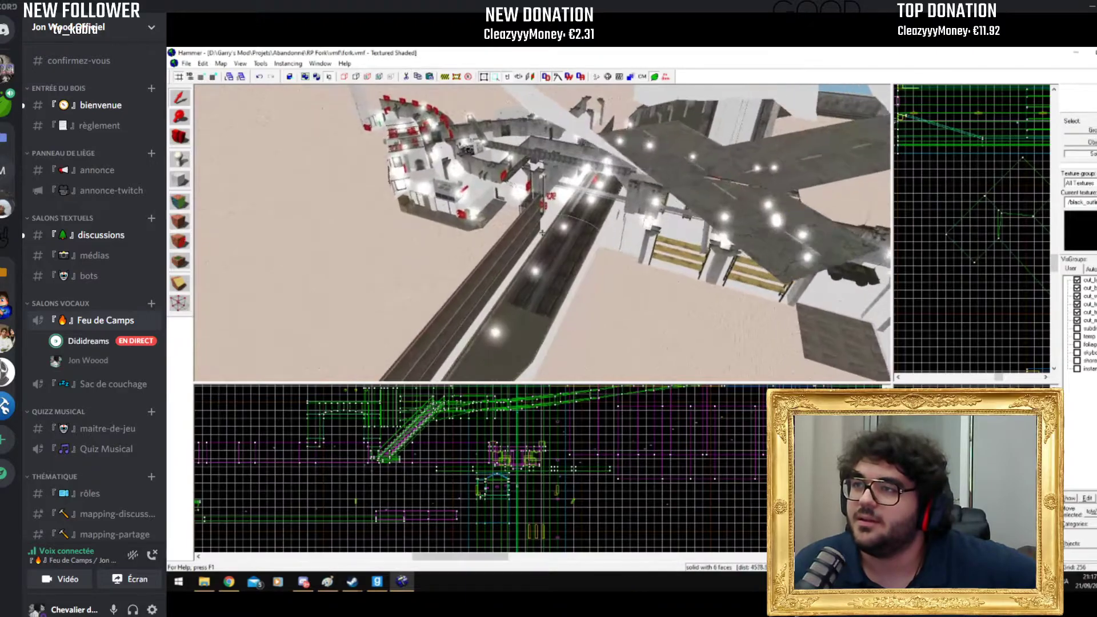
key("z")
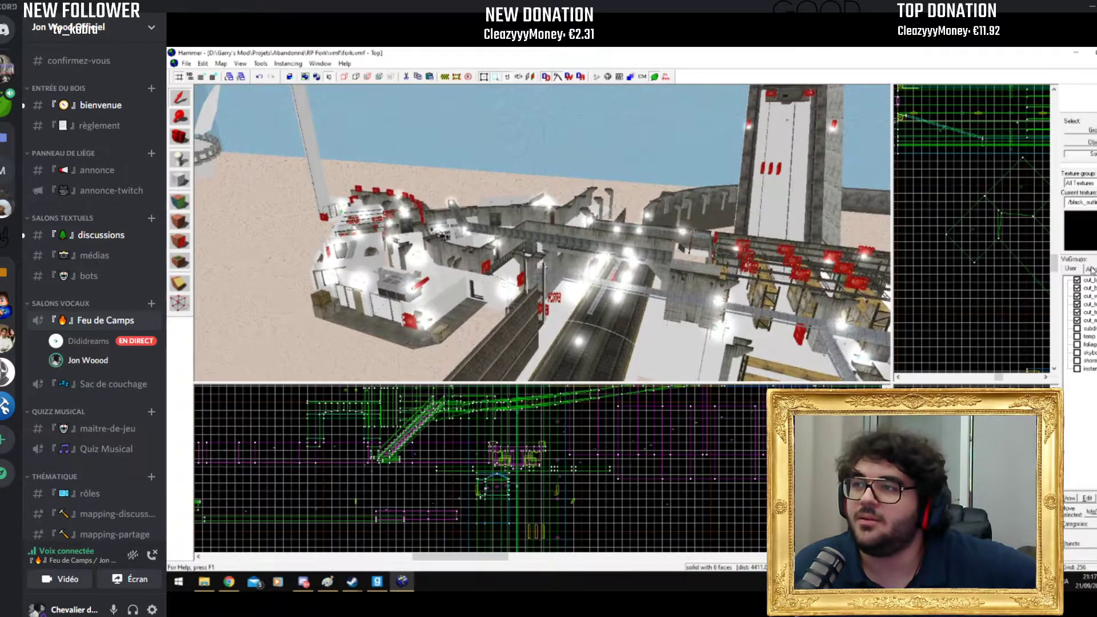
key("z")
key("w")
key("s")
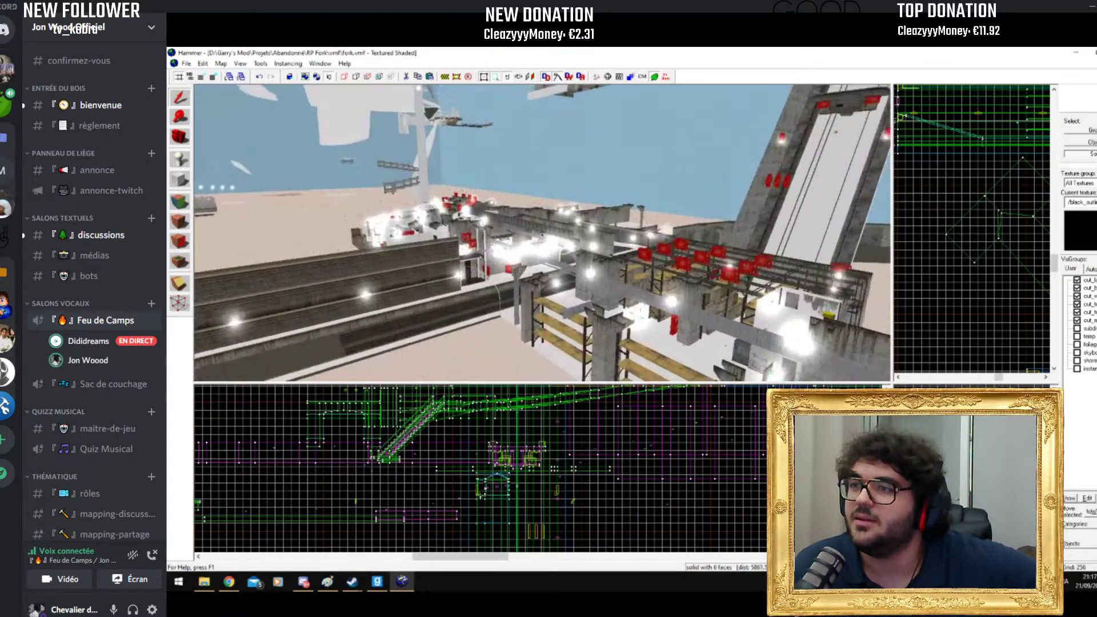
key("z")
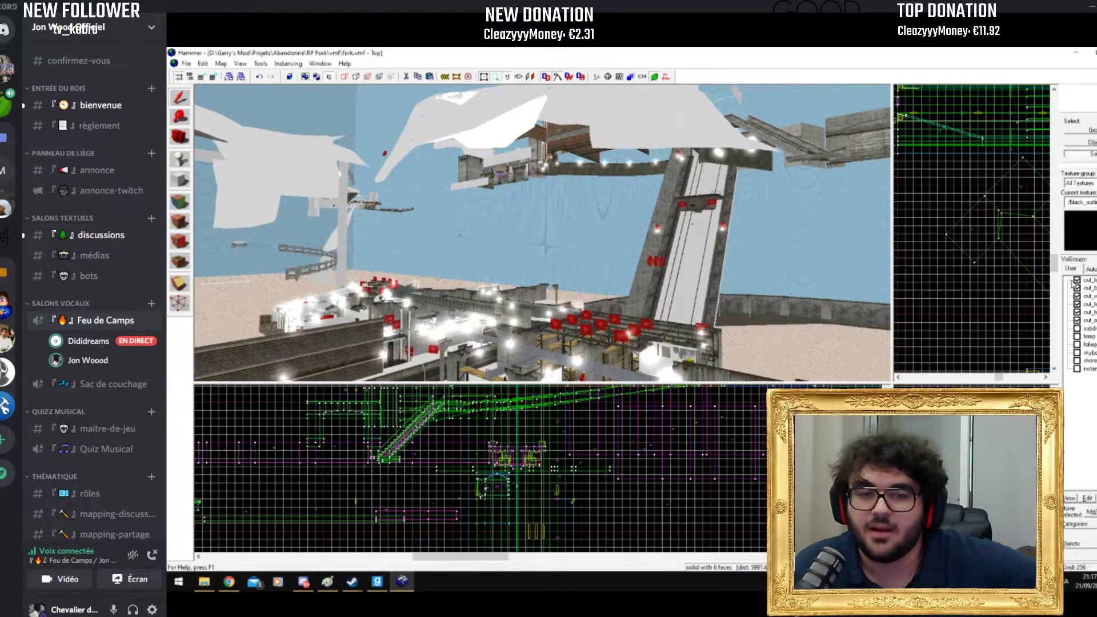
left_click(1077, 288)
left_click(1076, 287)
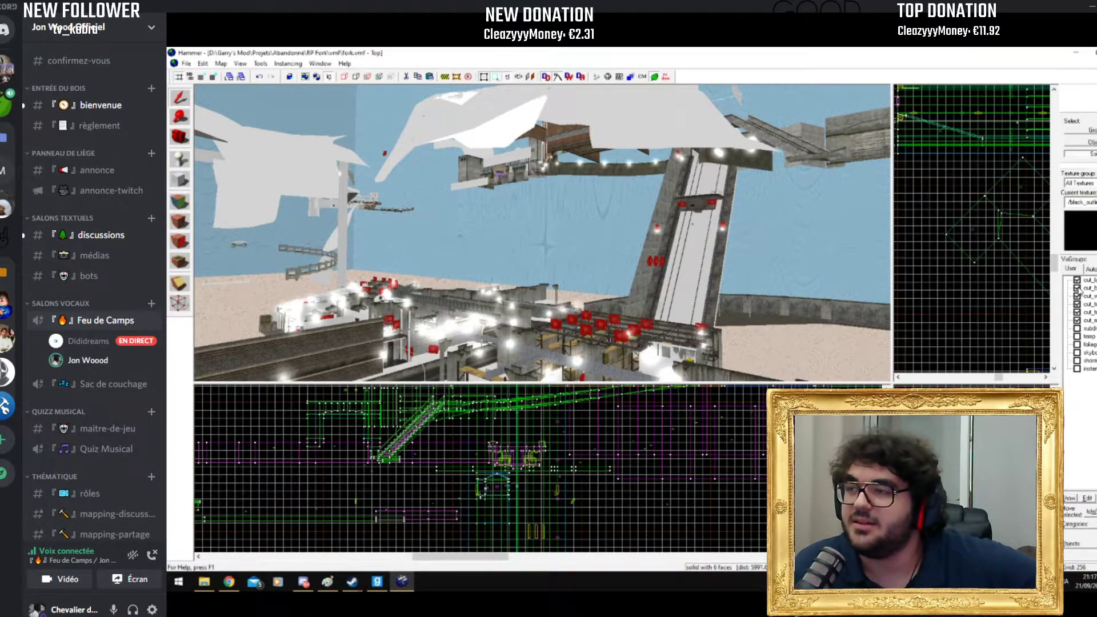
key("z")
key("s")
key("w")
key("z")
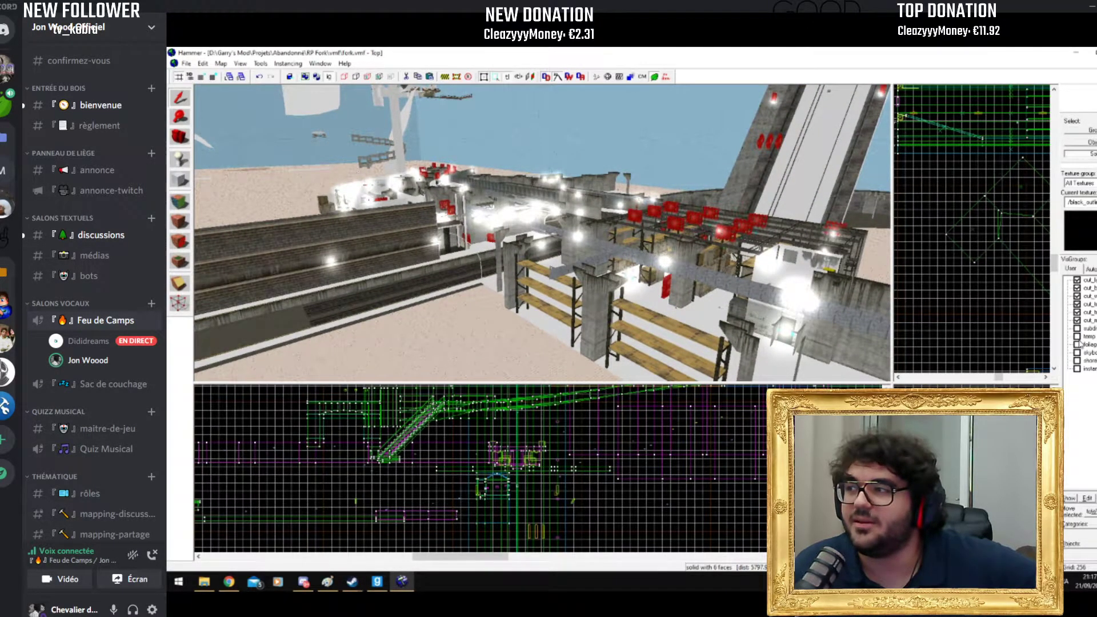
Step: Turn on the shore visgroup to show its props and look over the map
left_click(1076, 360)
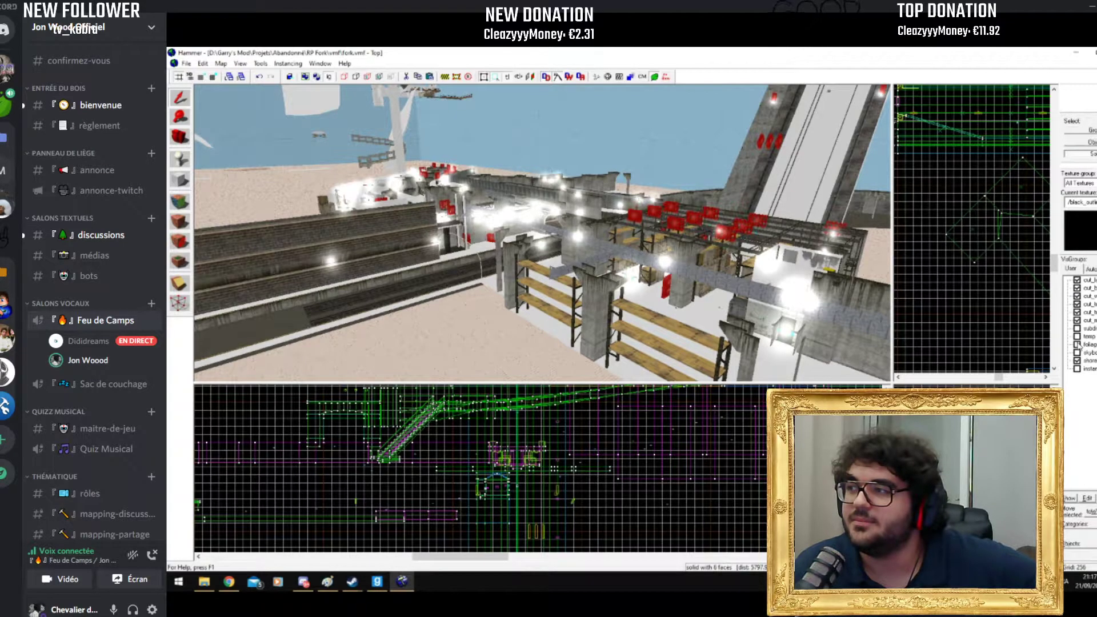
key("z")
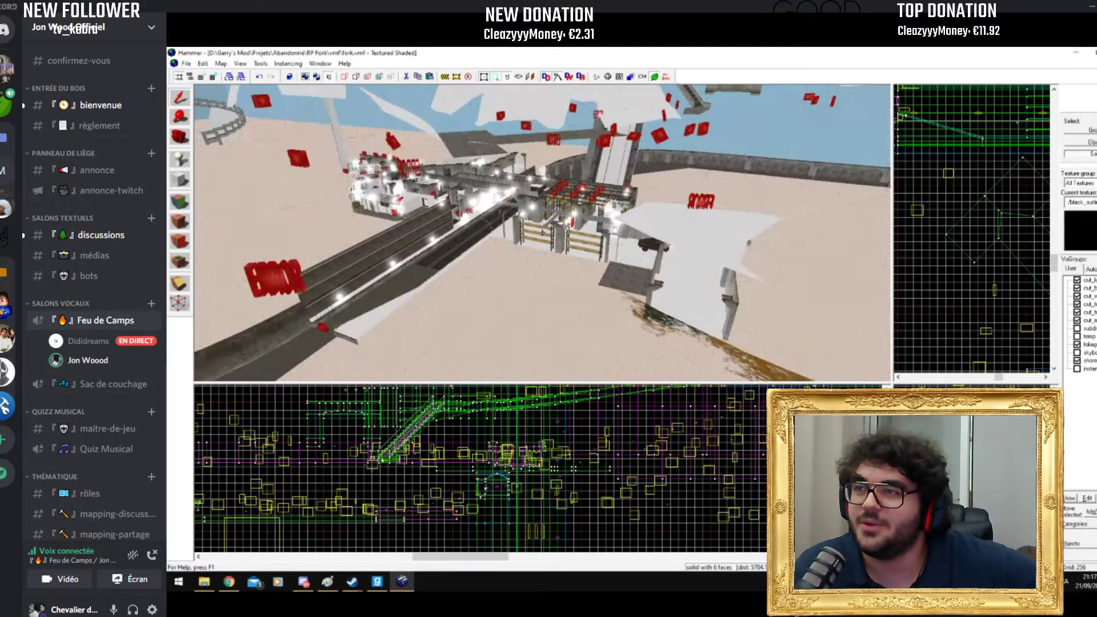
key("z")
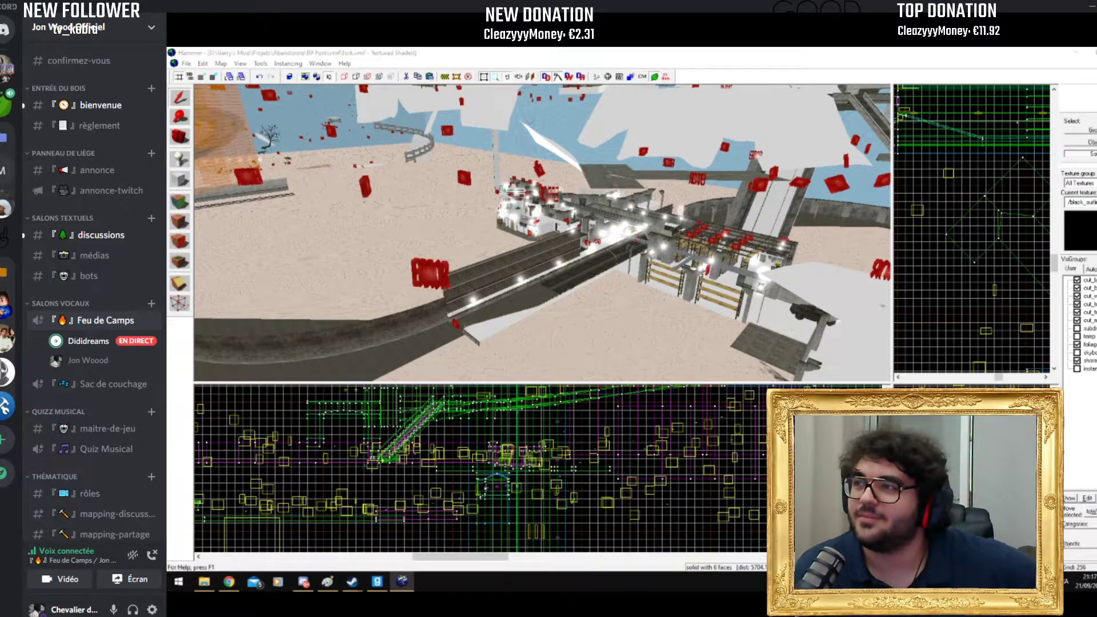
Step: Close fork.vmf via the save prompt and launch Calculator with a calc search
left_click(651, 348)
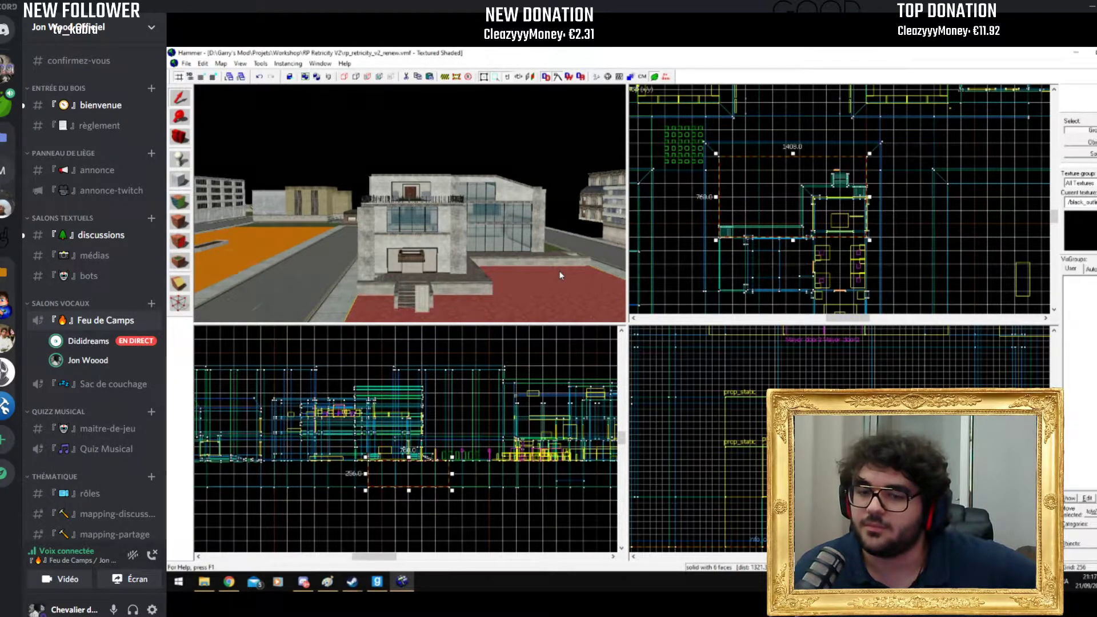
key("super")
type("calc")
key("Return")
Step: Evaluate 192*02 in Calculator, then clear the entry
type("192*02")
key("Return")
key("BackSpace")
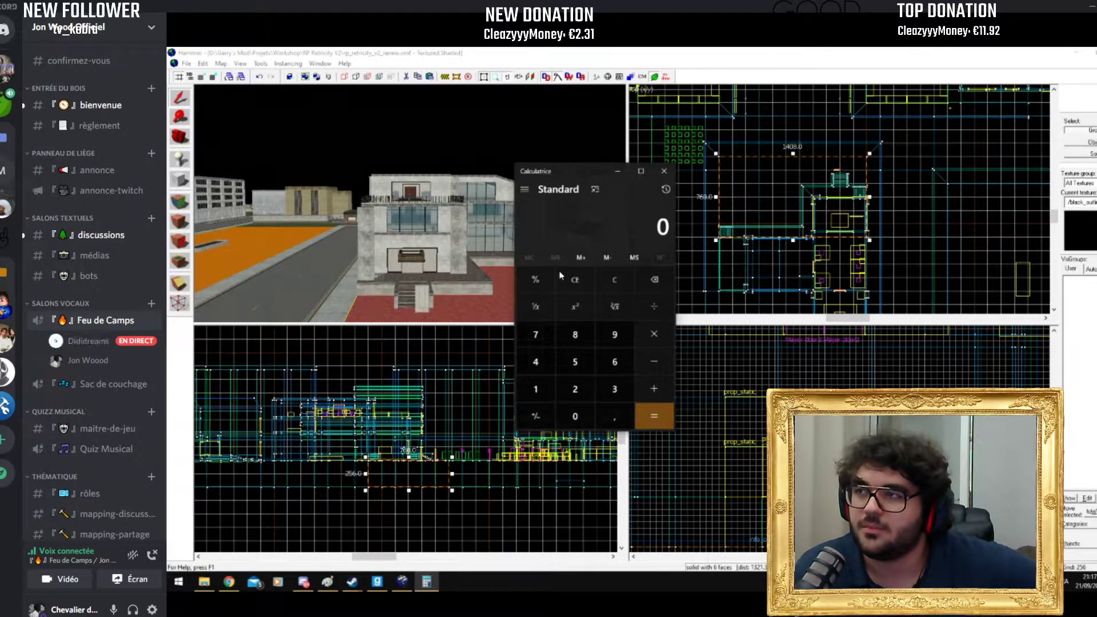
Step: Compute 8192*2-1 (16 383) in Calculator and move the Chrome window onto this screen
type("8192*2")
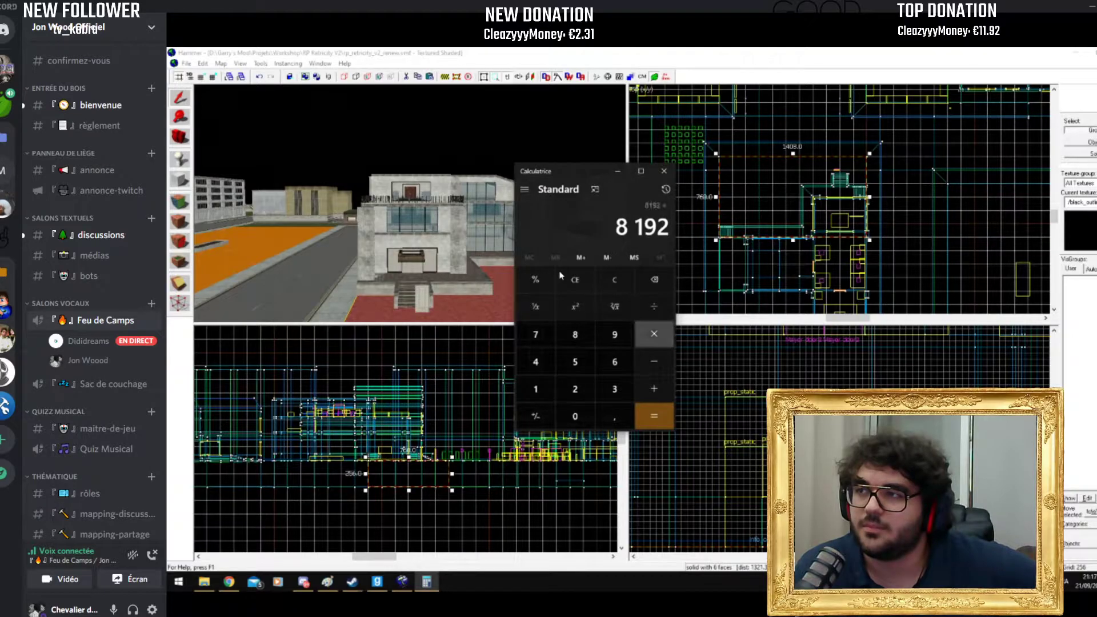
type("-1")
key("Return")
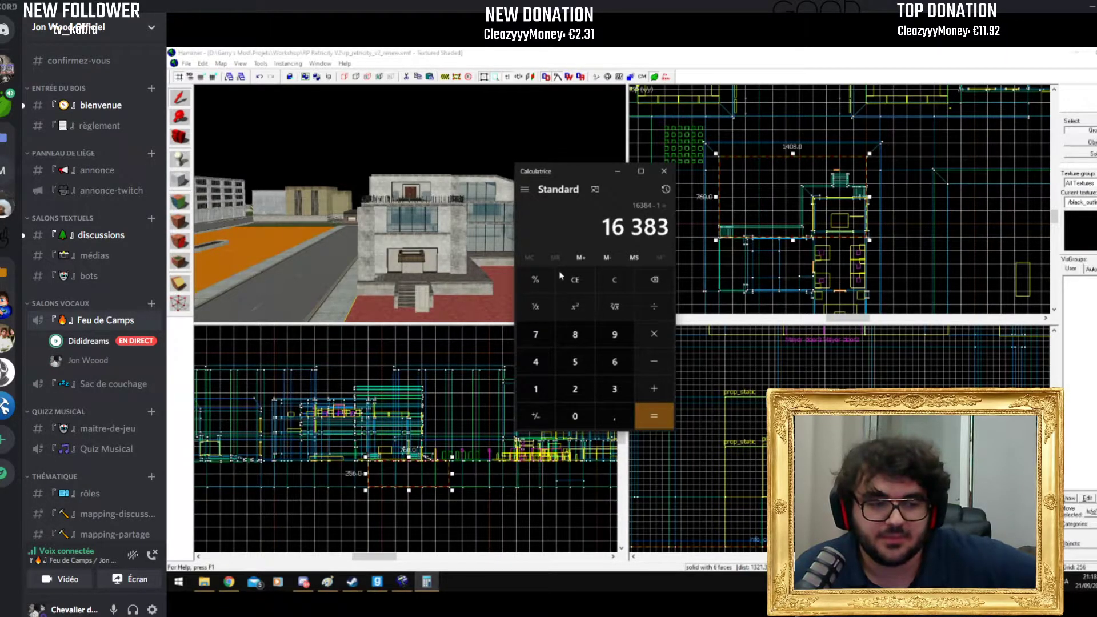
key("super+Left")
key("super+Left")
key("super+Left")
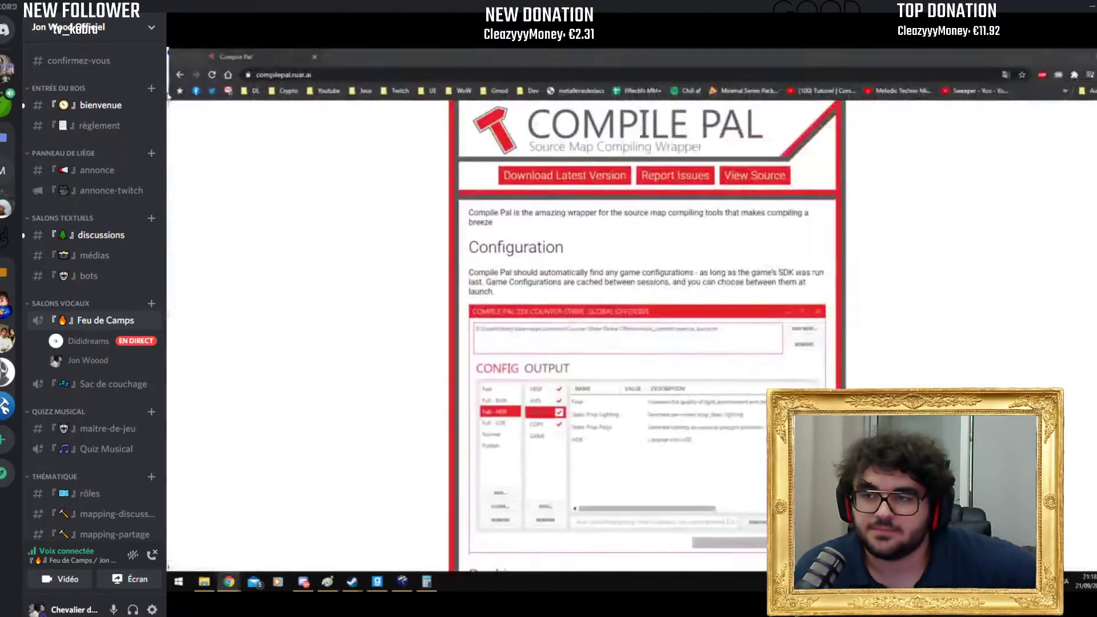
Step: Maximise Chrome and run a web search for s&box
key("super+Up")
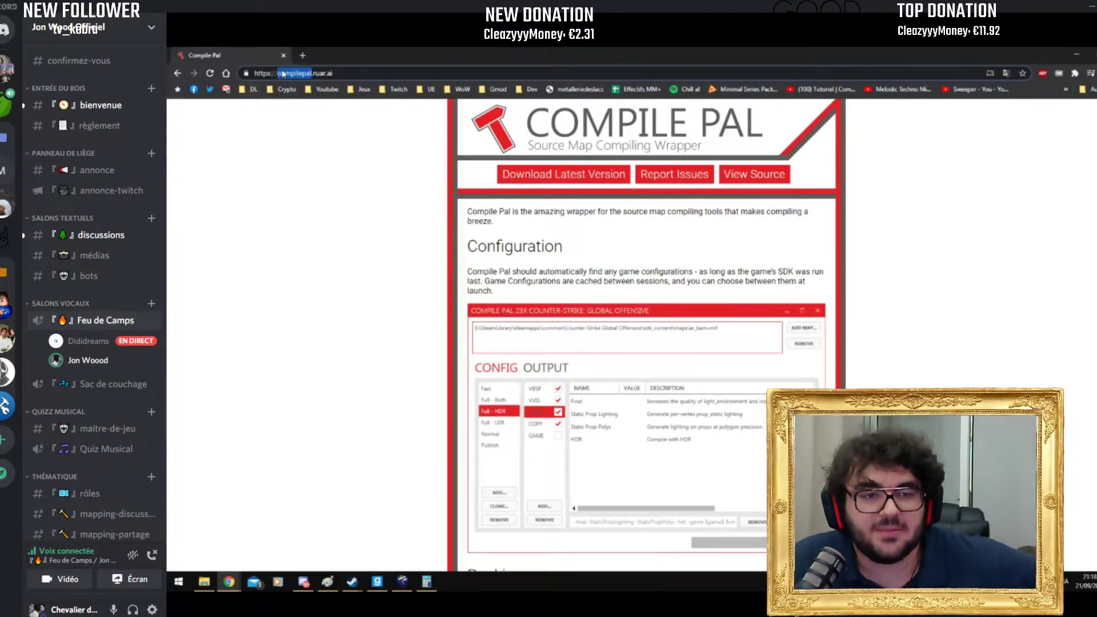
type("s&box")
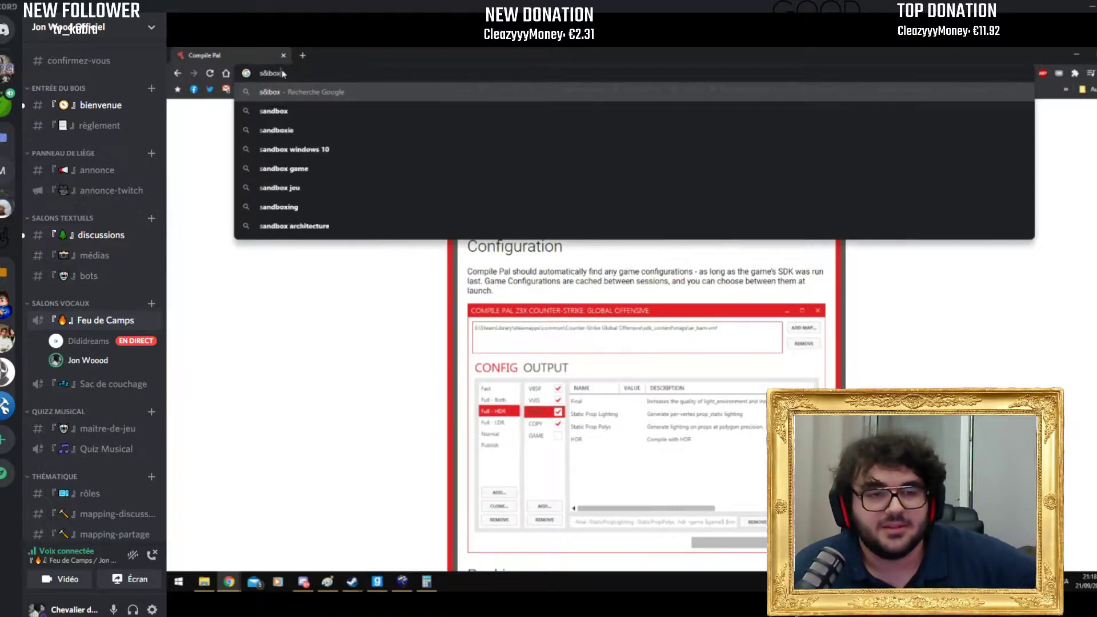
key("Return")
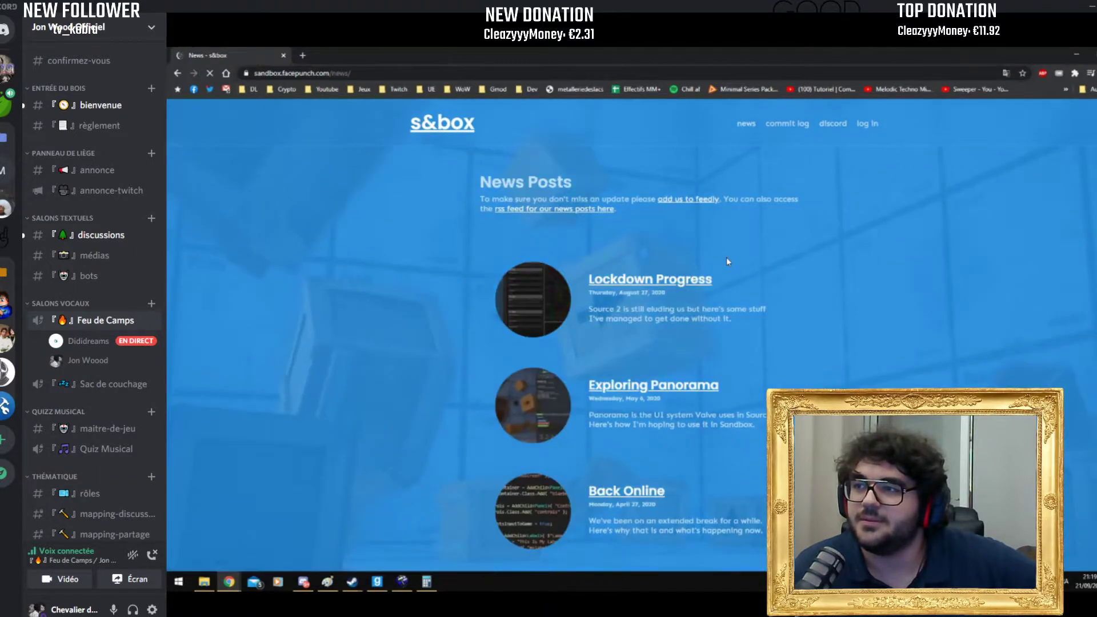
scroll(691, 366, "down", 6)
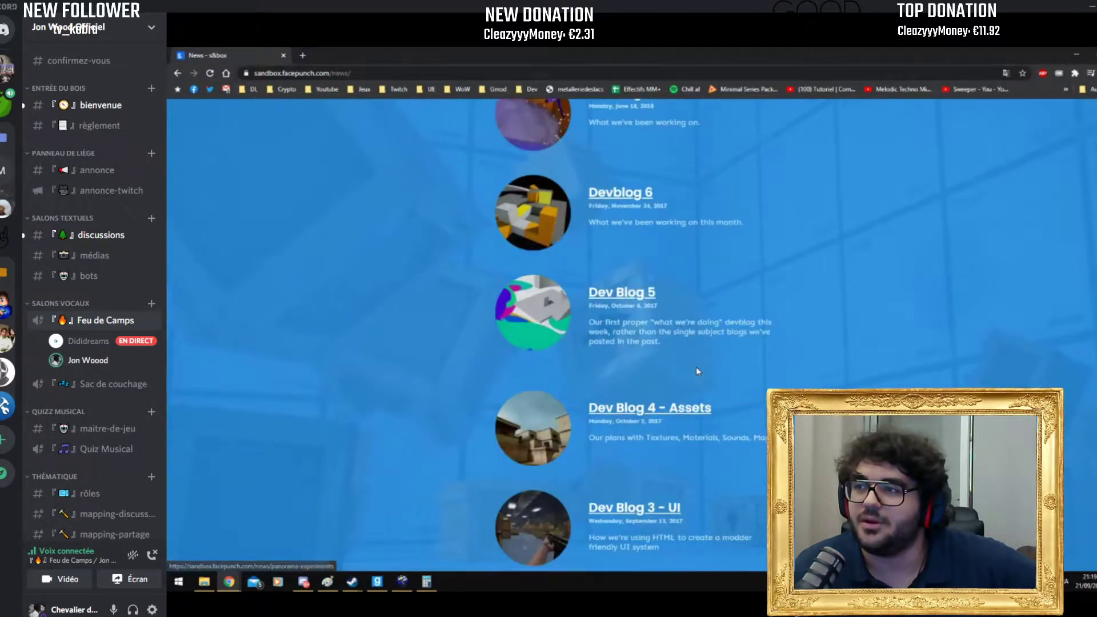
scroll(635, 382, "down", 4)
scroll(635, 383, "up", 4)
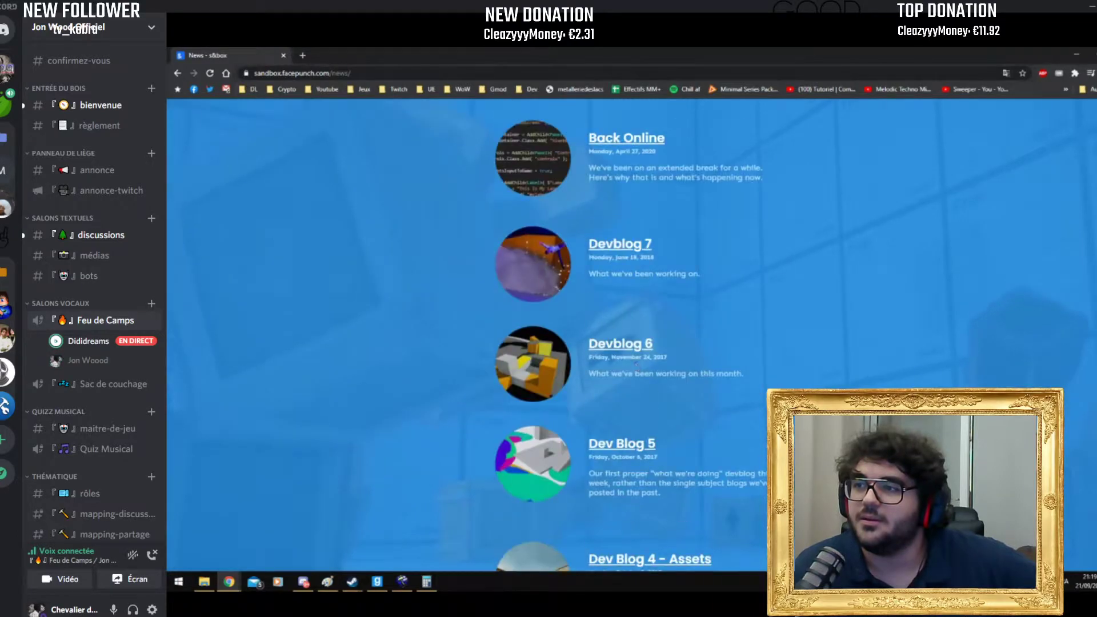
left_click(642, 346)
scroll(766, 377, "down", 20)
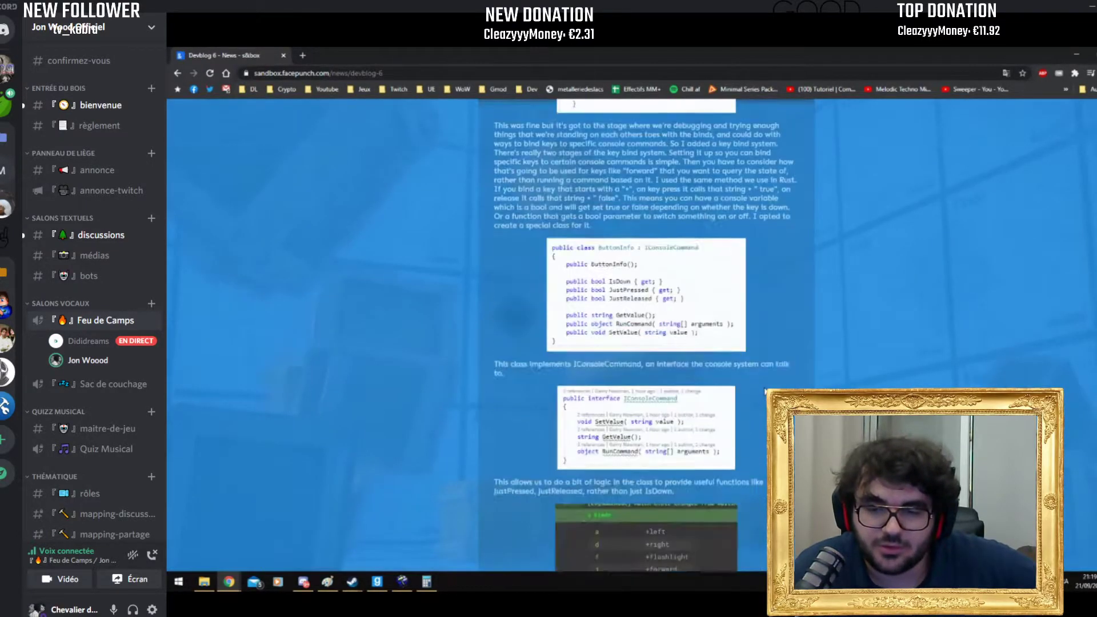
scroll(742, 327, "up", 4)
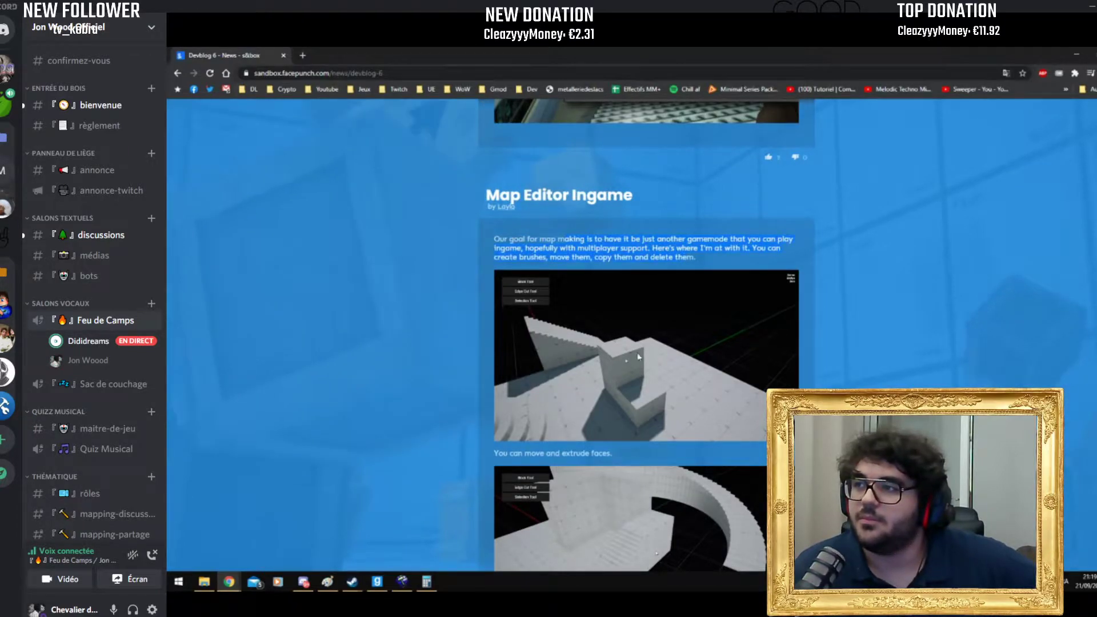
scroll(651, 362, "down", 2)
scroll(669, 370, "down", 10)
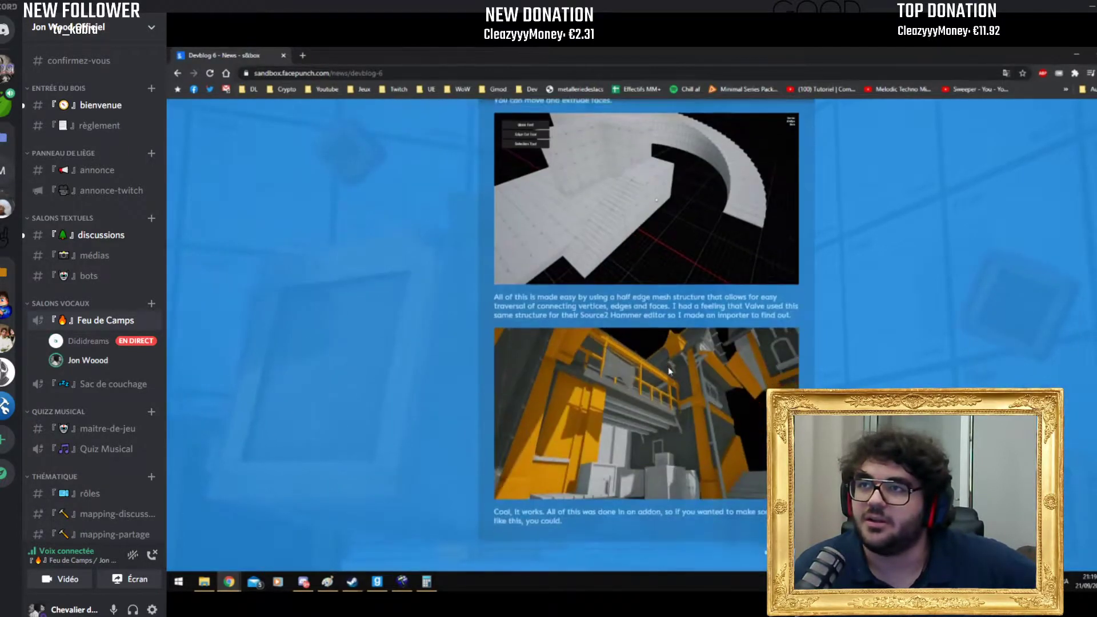
scroll(669, 371, "down", 9)
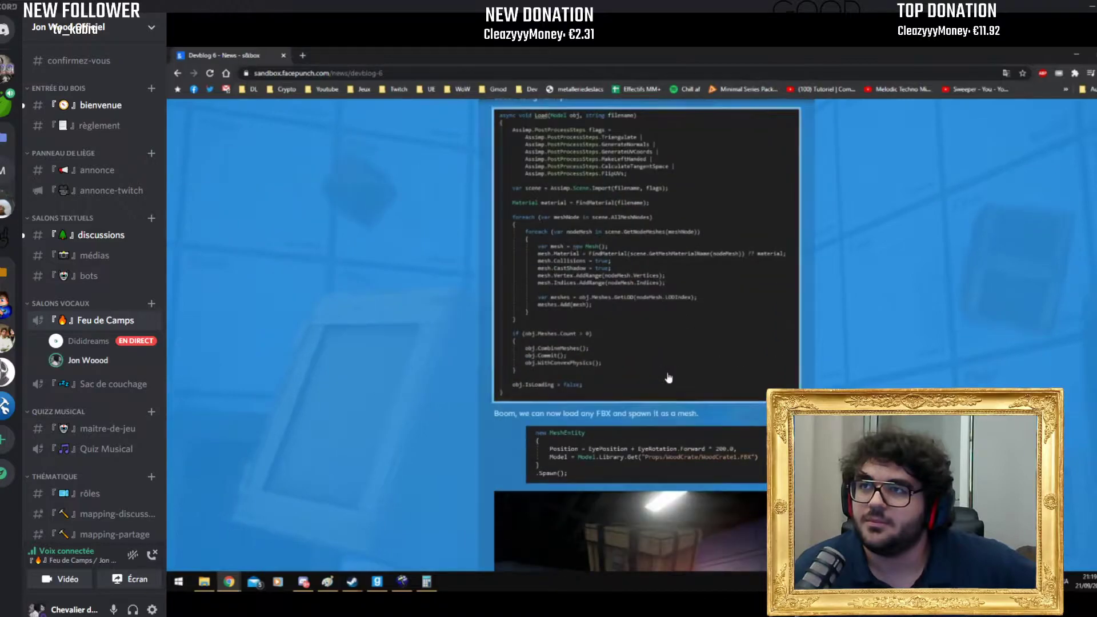
scroll(668, 377, "down", 9)
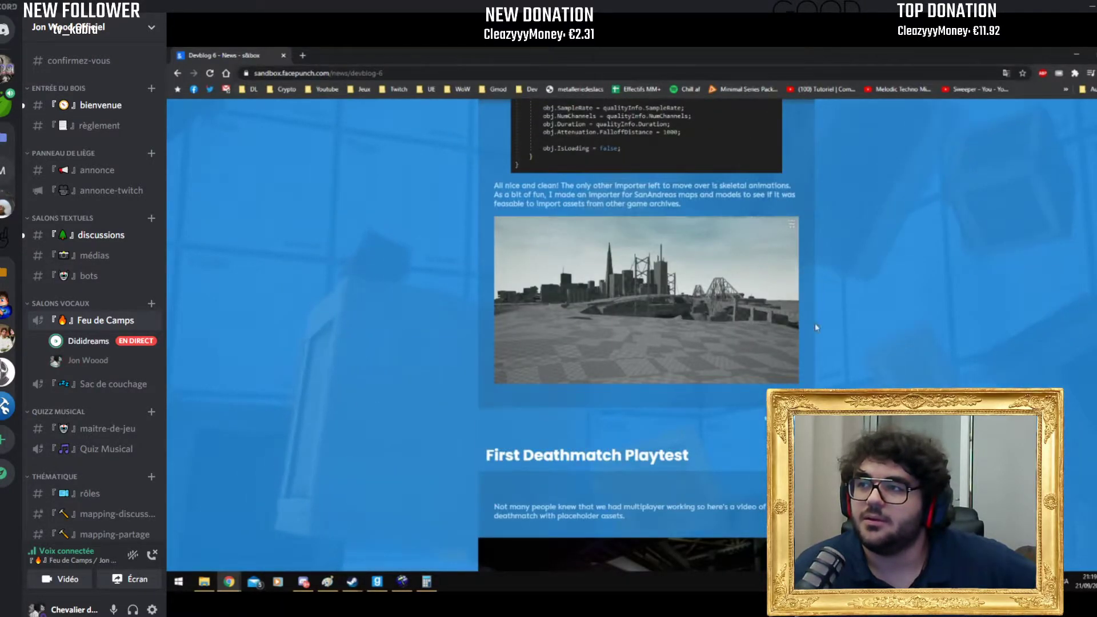
scroll(876, 332, "down", 9)
scroll(874, 332, "up", 7)
scroll(881, 330, "up", 20)
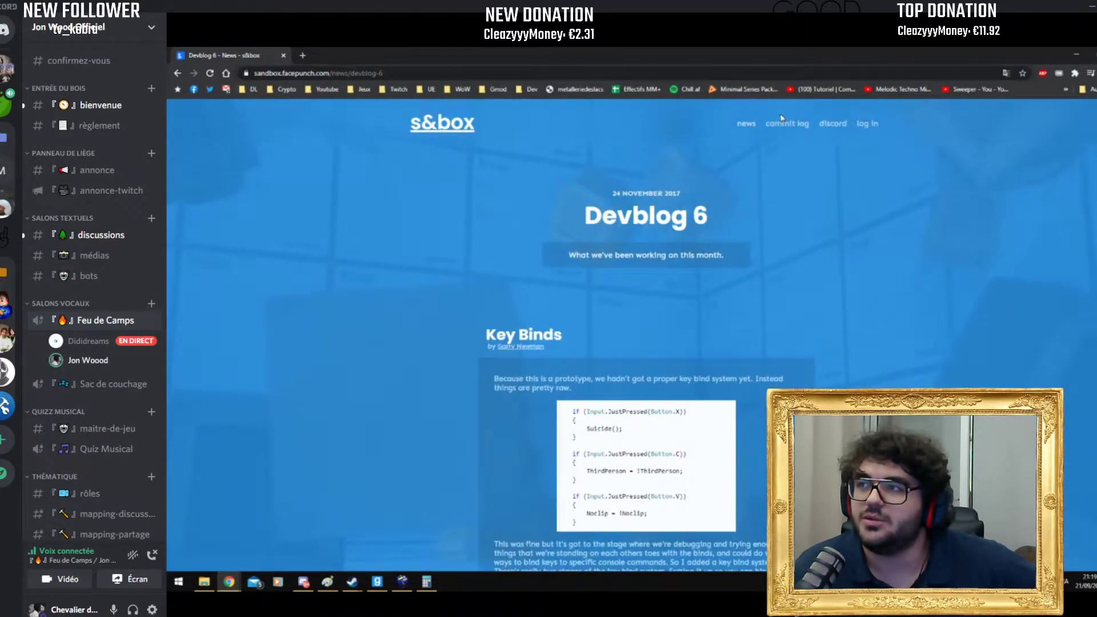
left_click(754, 128)
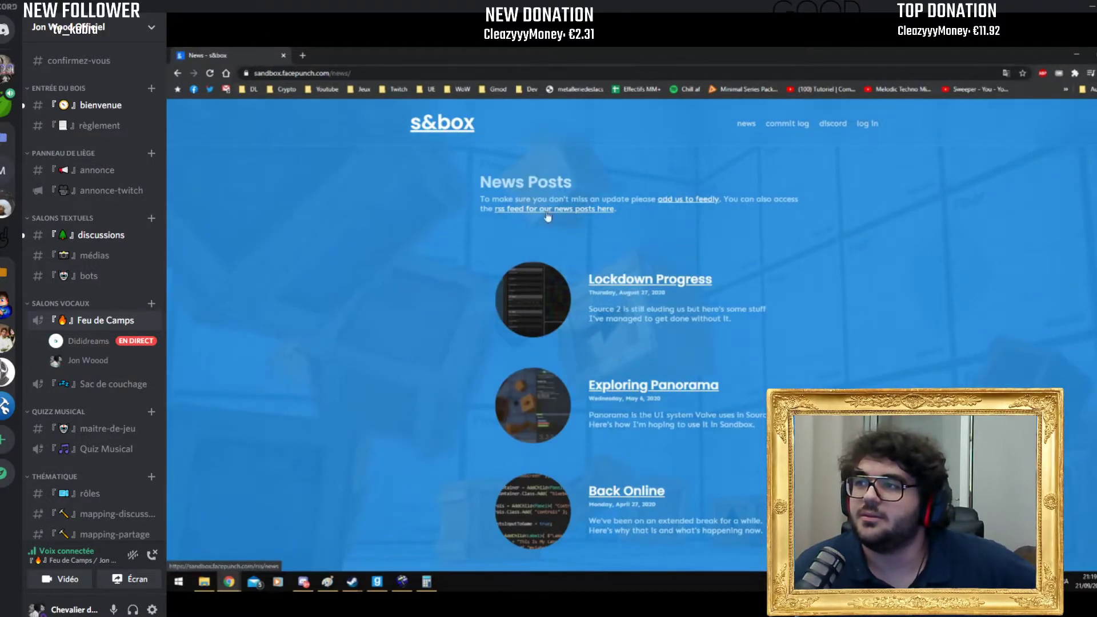
Step: Read through the Lockdown Progress article and return to the News Posts list
left_click(694, 280)
scroll(729, 309, "down", 10)
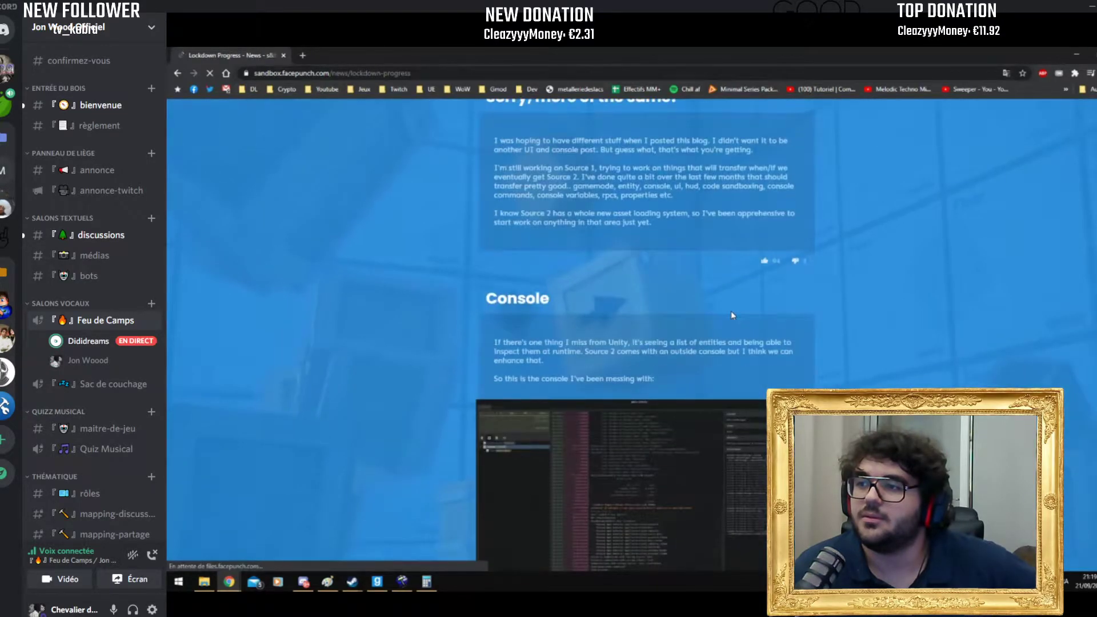
scroll(731, 317, "down", 20)
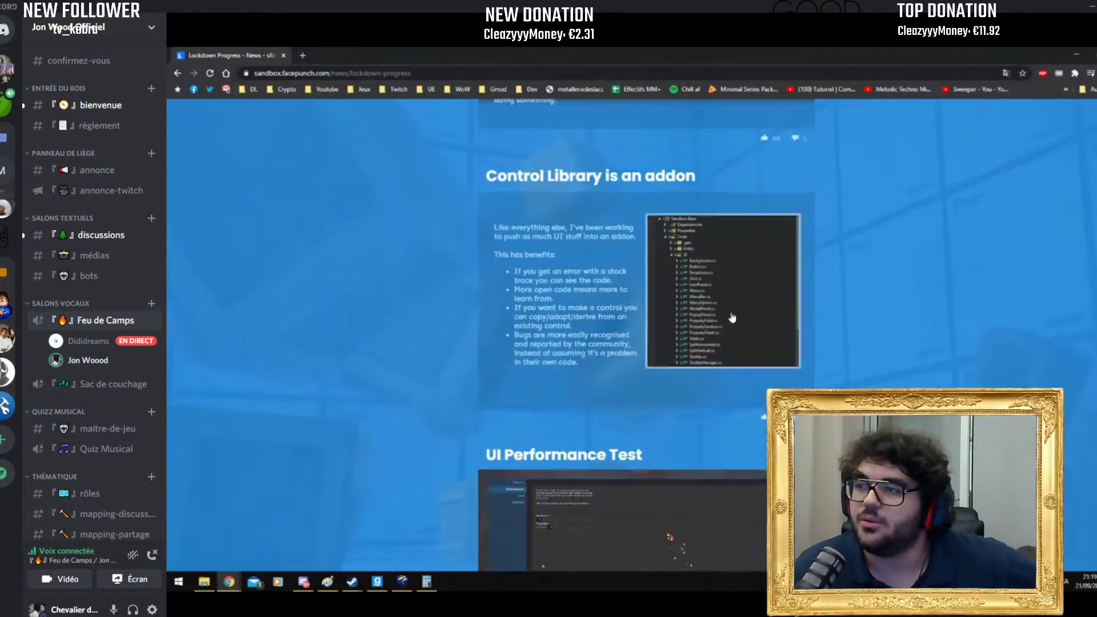
scroll(962, 333, "down", 20)
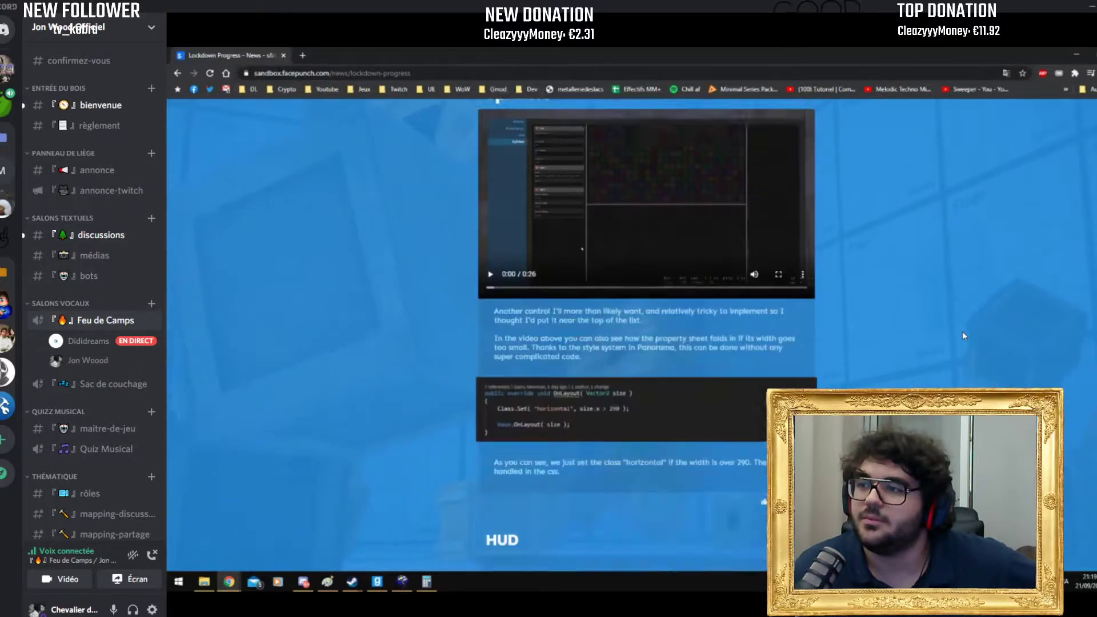
scroll(847, 300, "down", 7)
scroll(846, 303, "up", 4)
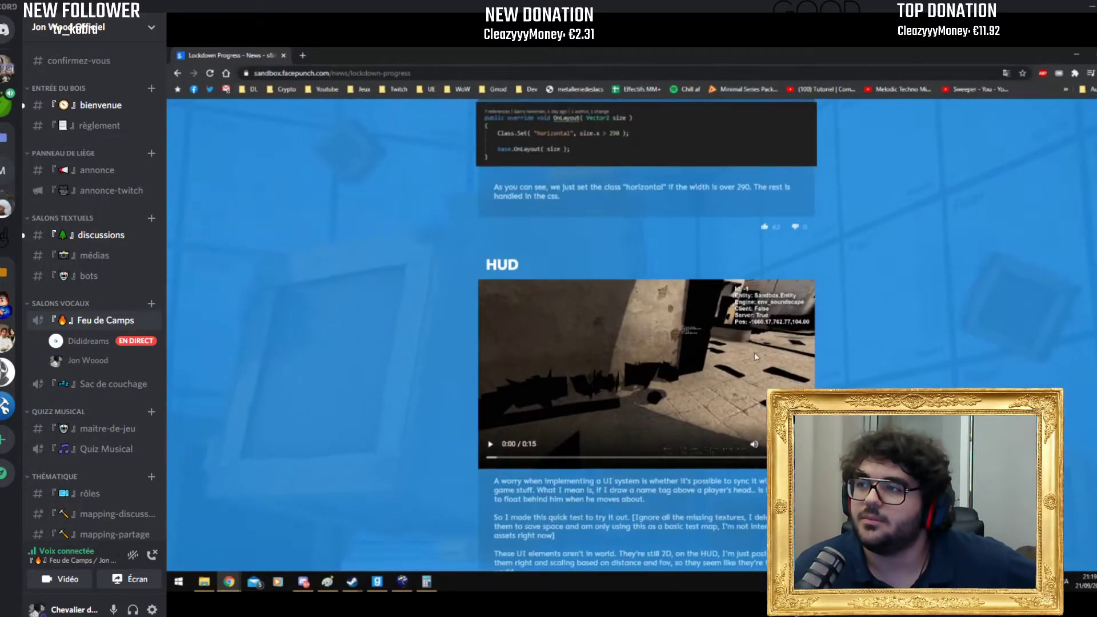
scroll(723, 382, "down", 15)
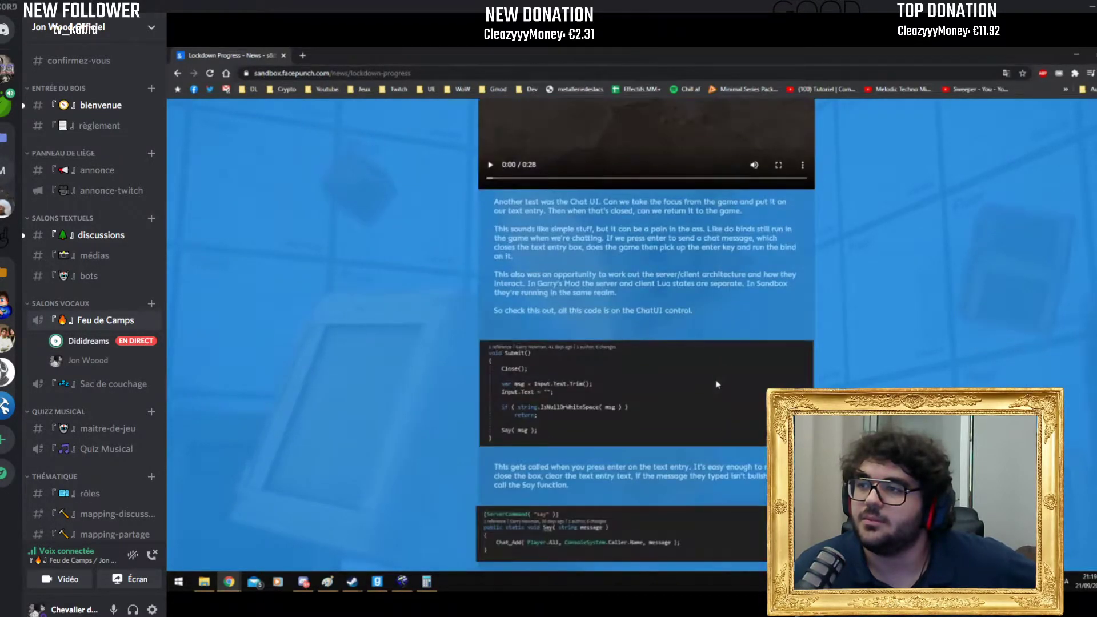
scroll(715, 380, "down", 10)
key("alt+Left")
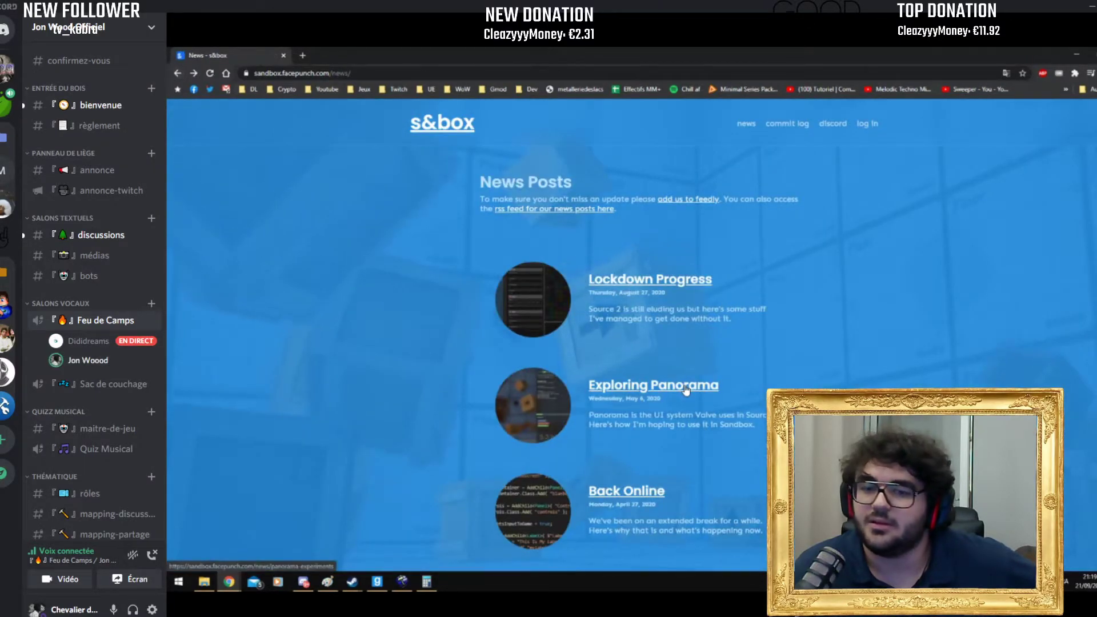
Step: Open the Exploring Panorama article and scroll down to its Summary
left_click(686, 389)
scroll(682, 371, "down", 9)
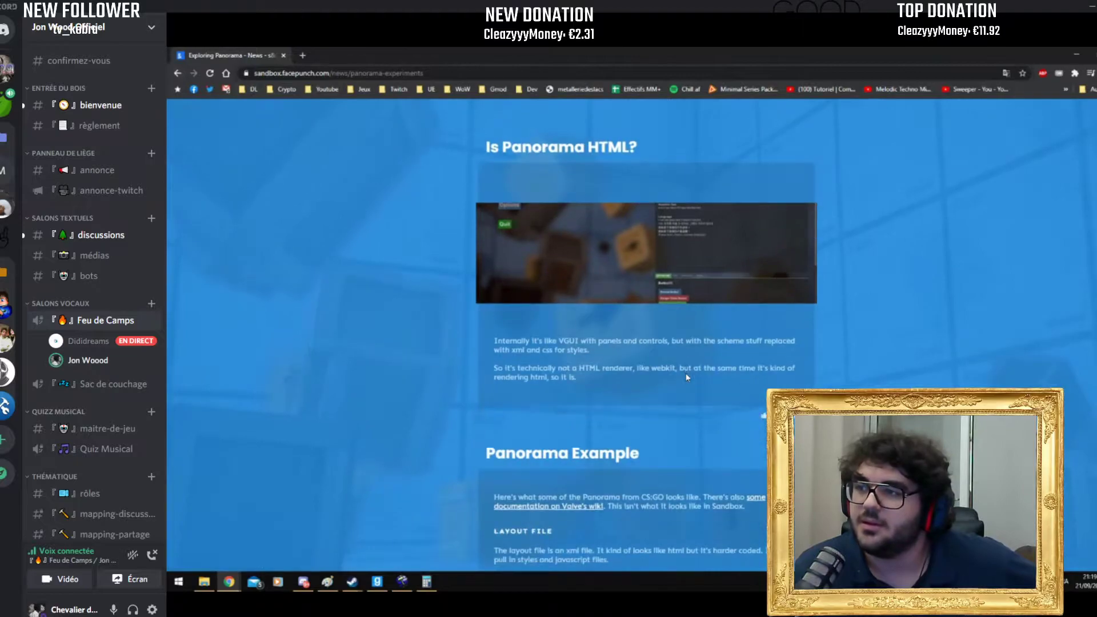
scroll(678, 363, "down", 15)
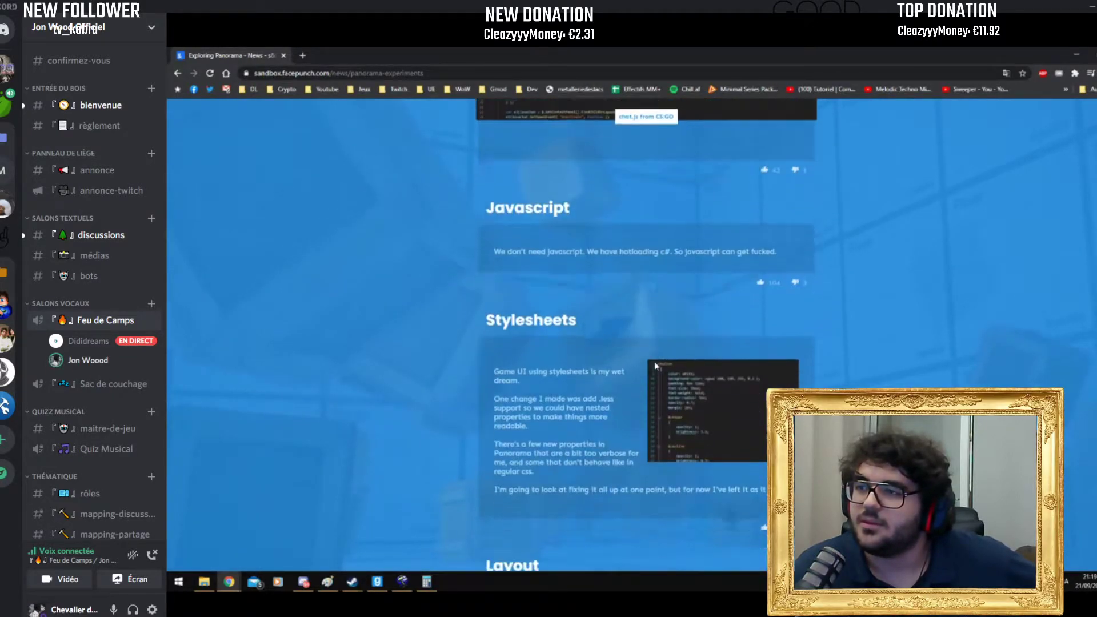
scroll(655, 366, "down", 14)
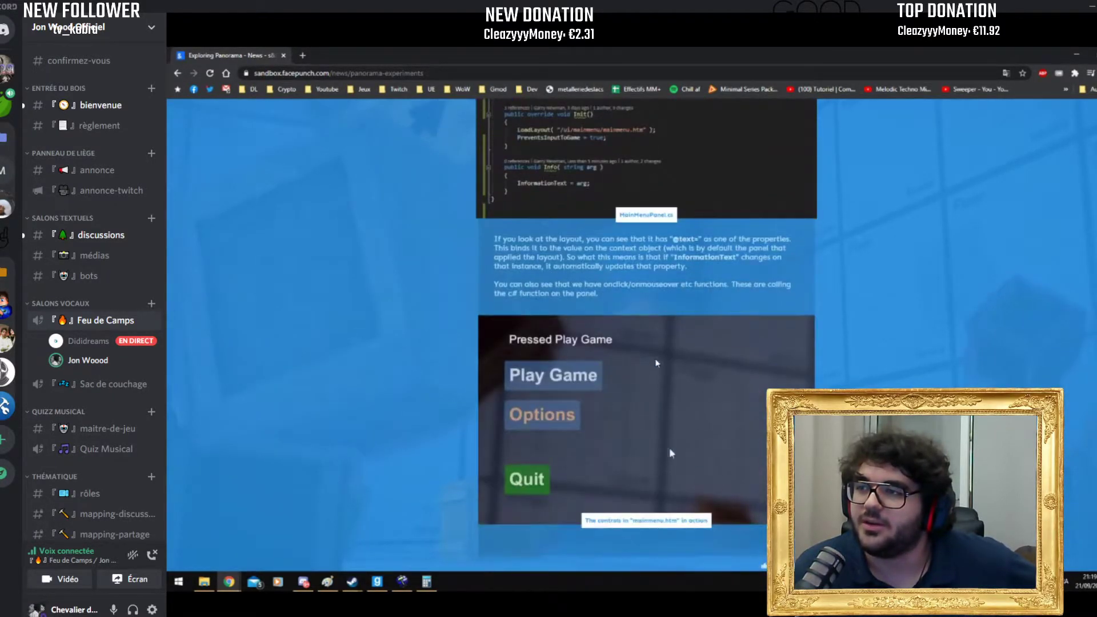
scroll(701, 366, "down", 3)
scroll(702, 369, "down", 4)
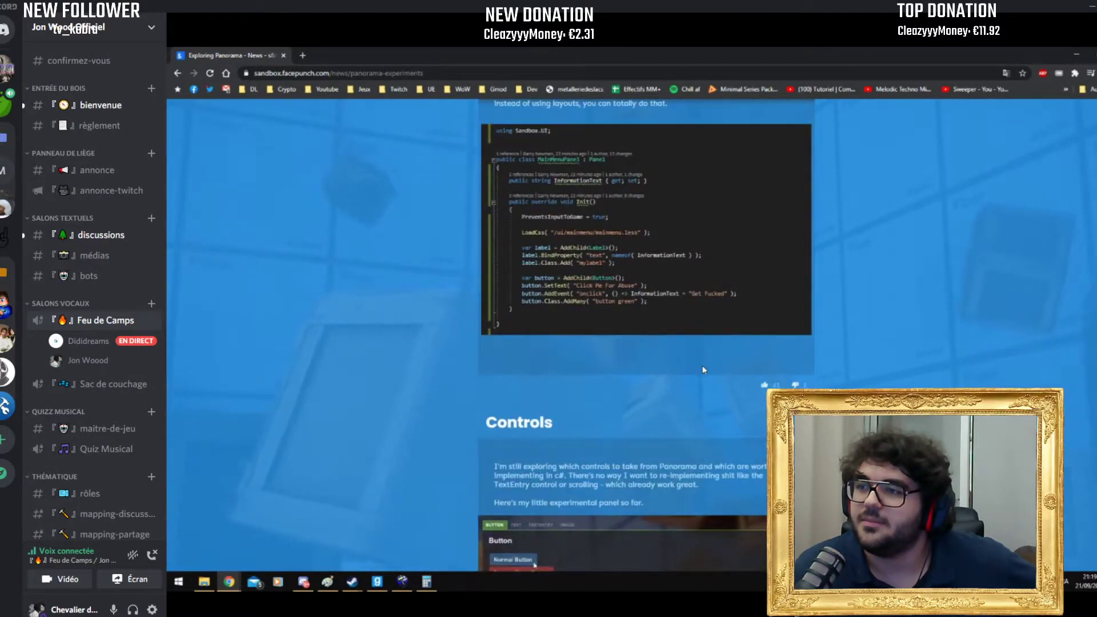
scroll(702, 370, "down", 4)
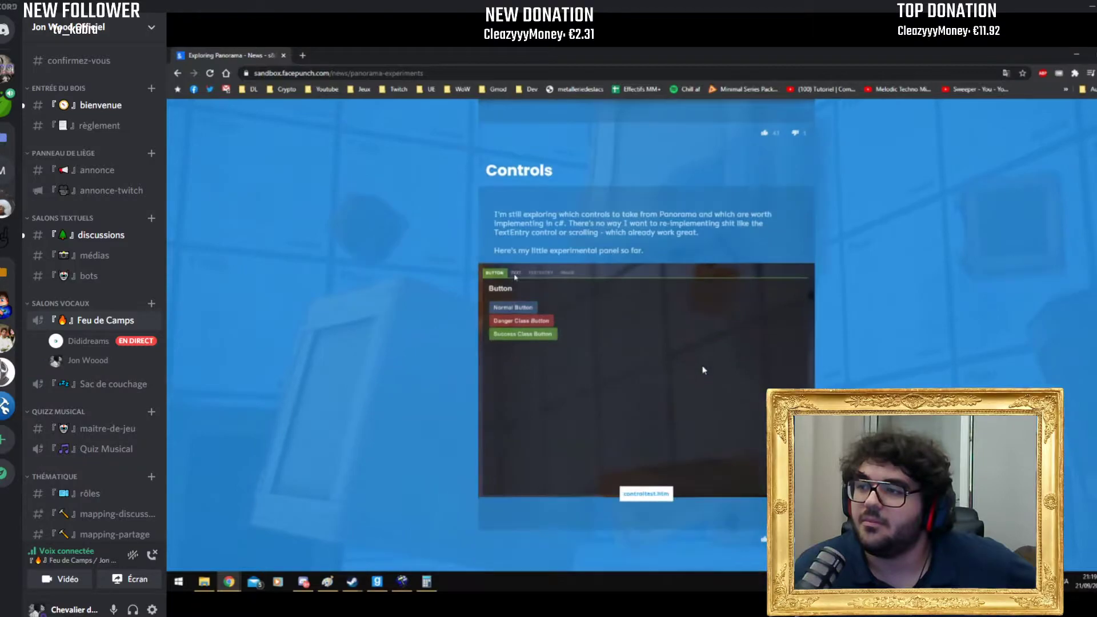
scroll(702, 370, "down", 7)
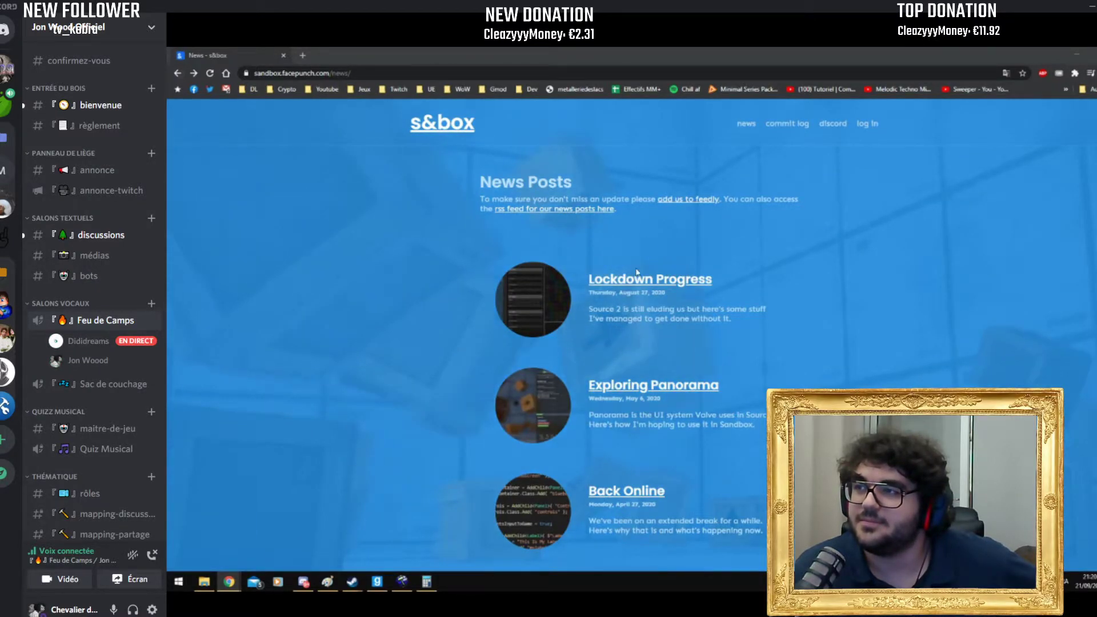
Step: Find and open the Devblog 7 article in the News Posts list
scroll(723, 402, "down", 3)
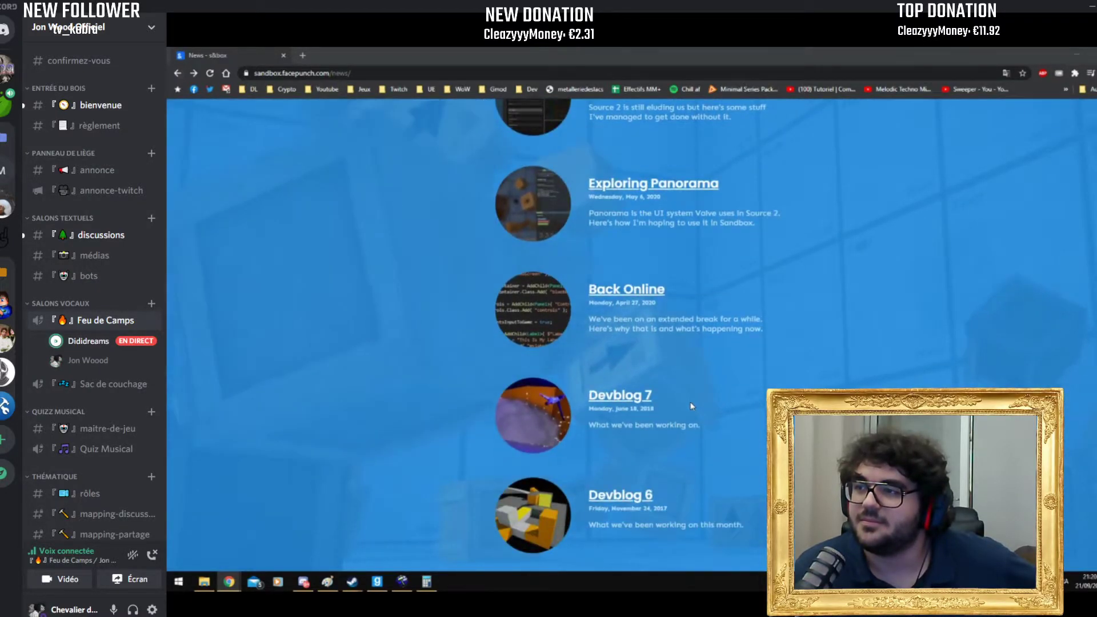
scroll(656, 389, "down", 4)
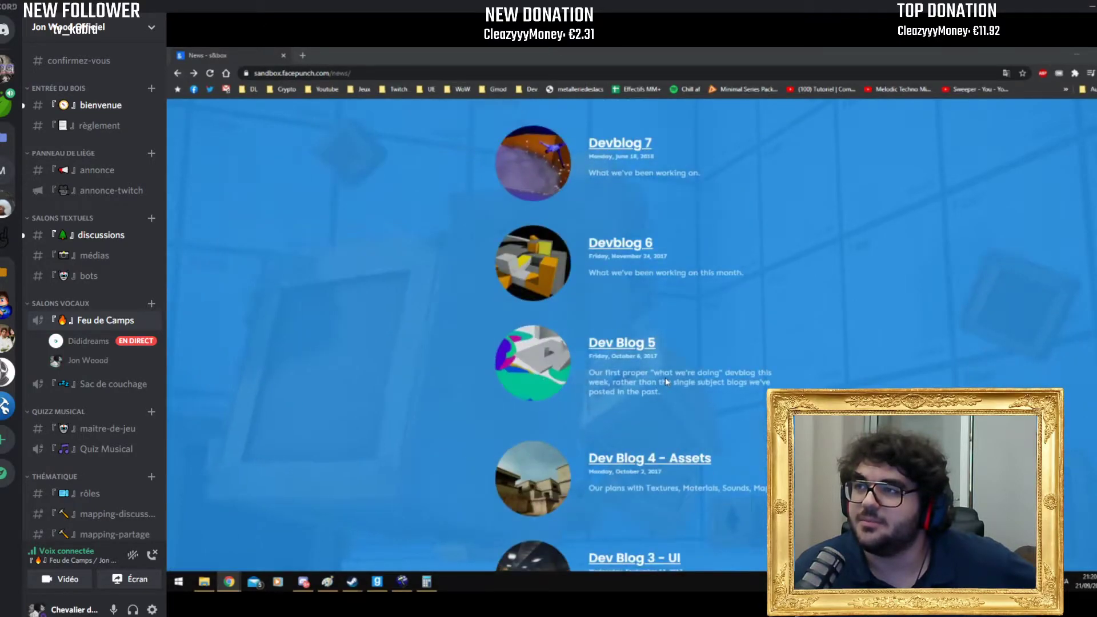
scroll(666, 376, "down", 2)
scroll(666, 376, "down", 5)
scroll(657, 342, "up", 8)
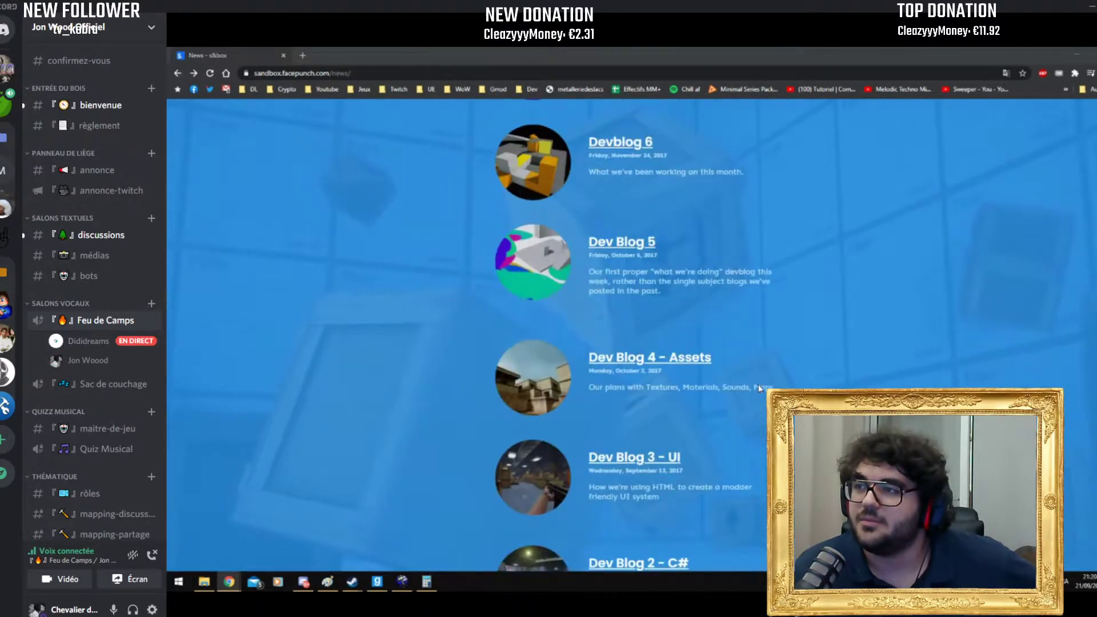
left_click(631, 245)
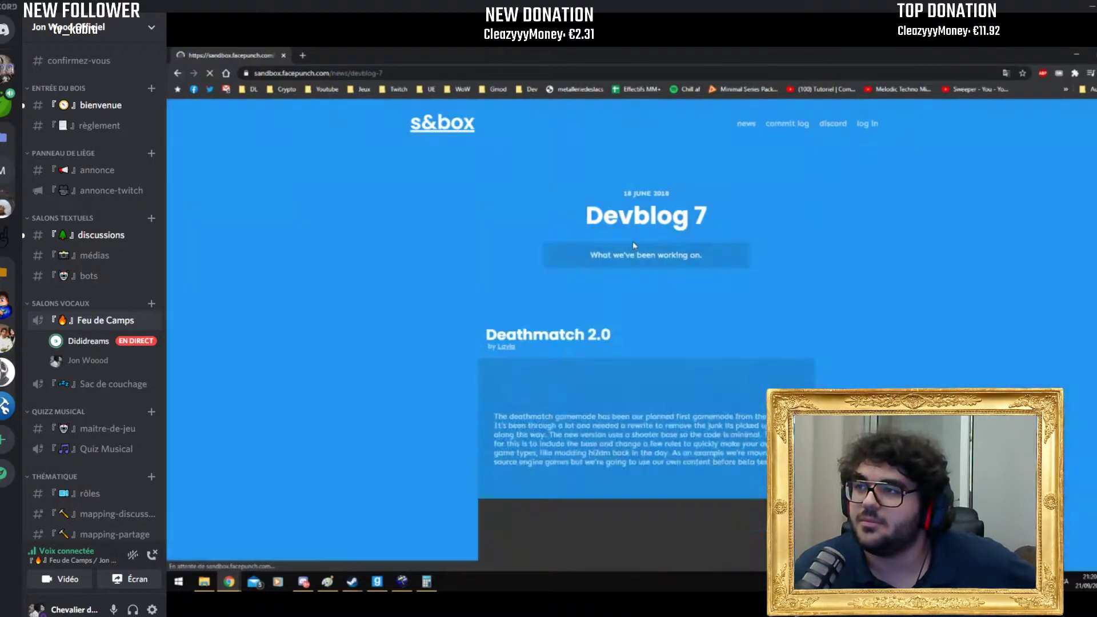
Step: Play the Suicide Barrels gameplay video in the Devblog 7 article
scroll(732, 269, "down", 5)
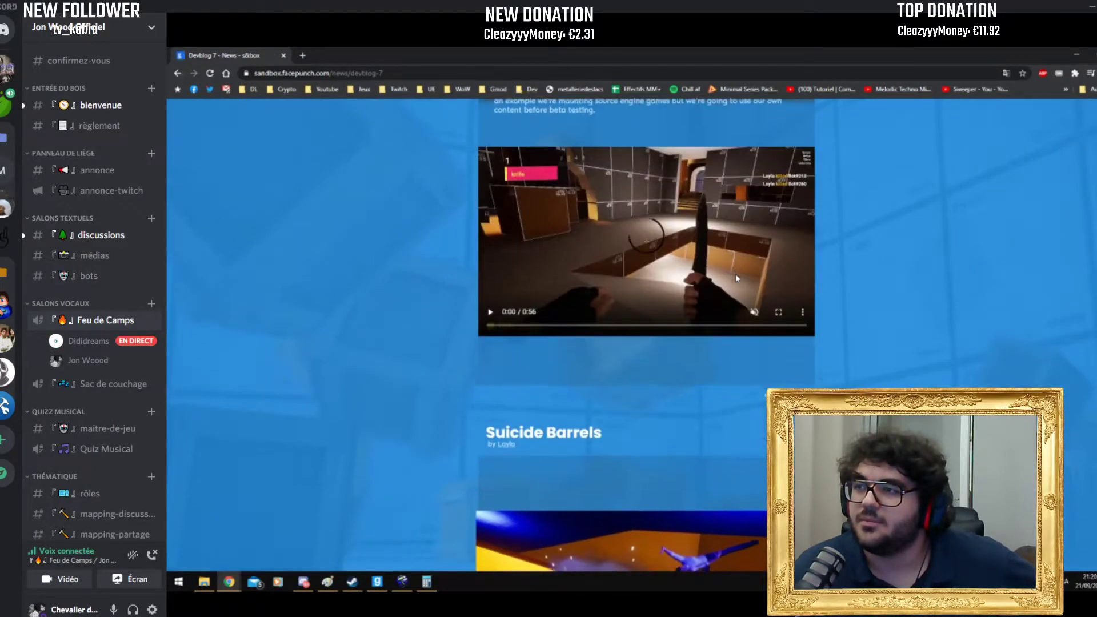
scroll(735, 278, "down", 5)
scroll(680, 337, "down", 4)
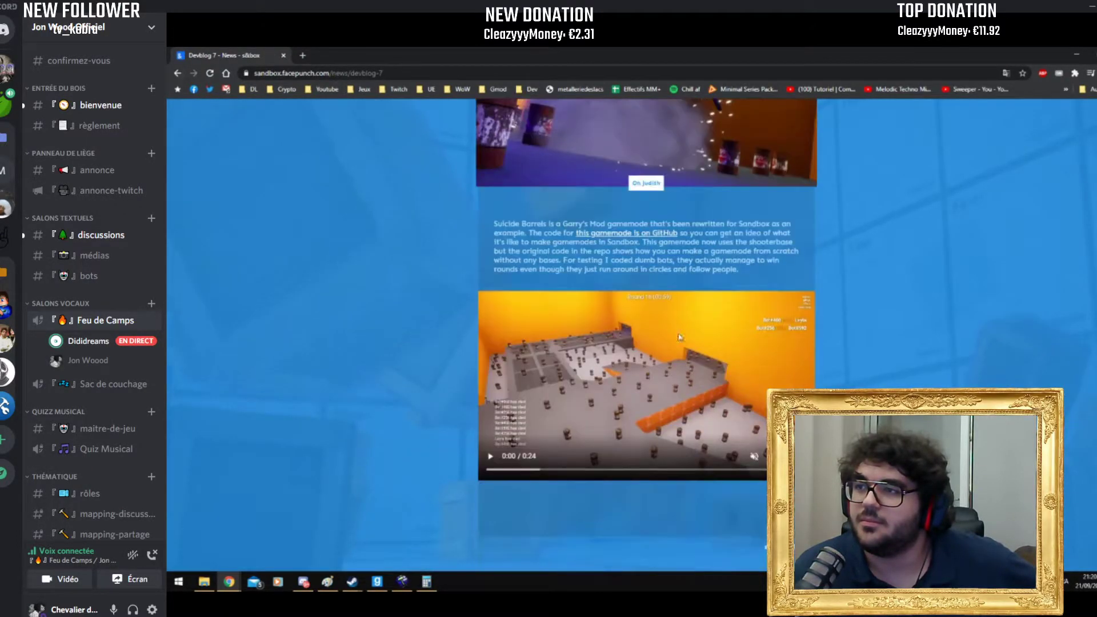
left_click(490, 456)
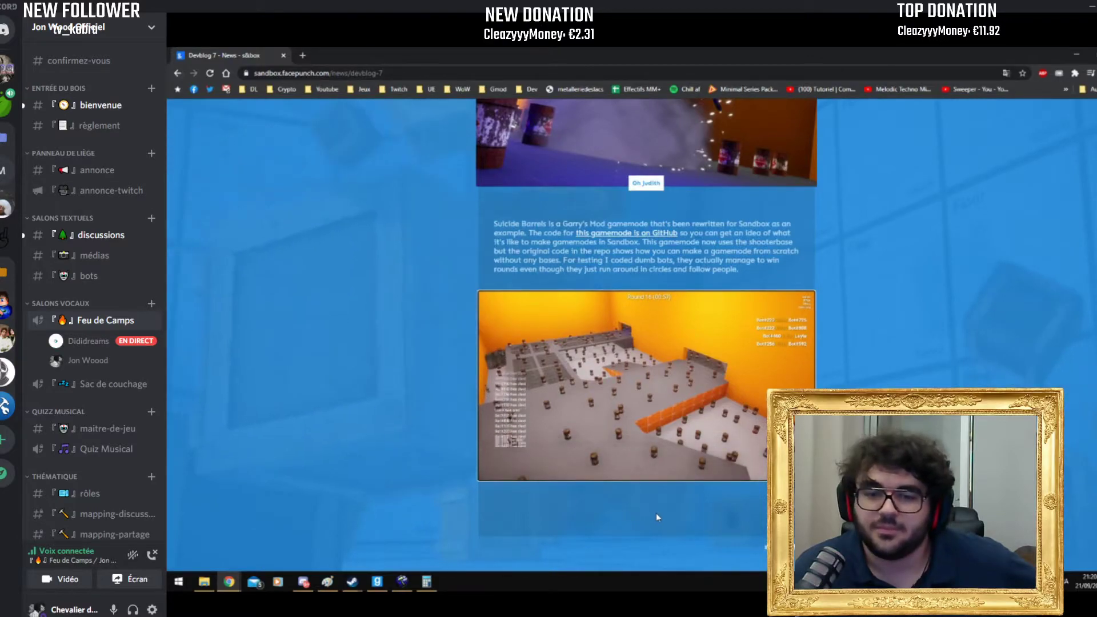
mouse_move(520, 475)
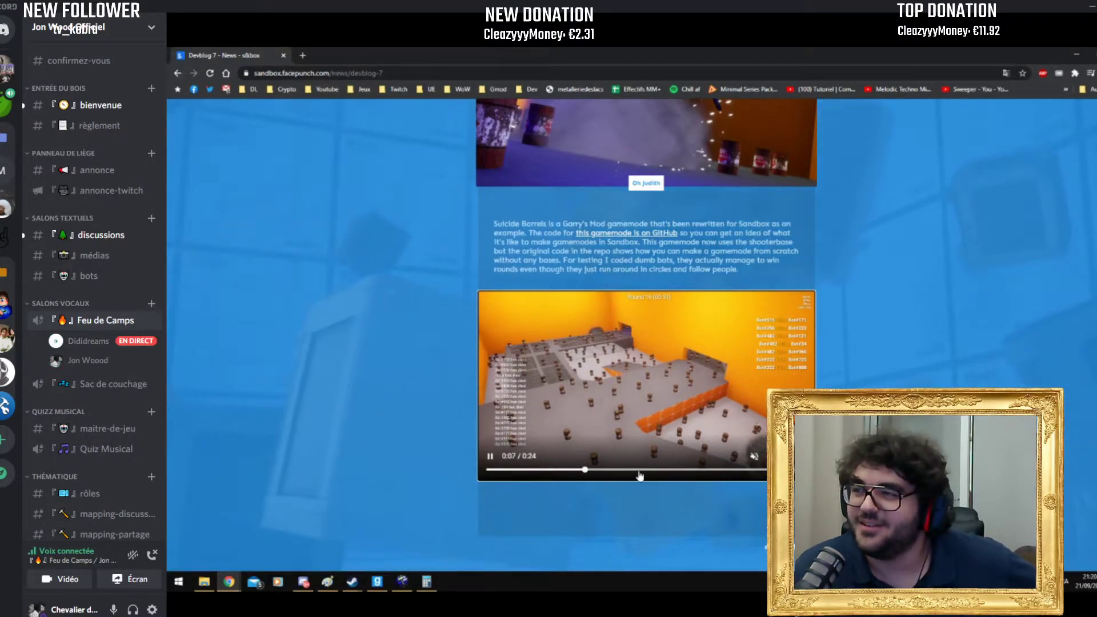
Step: Read the article down past Voxels and Server Content to Multiple Cores
scroll(642, 477, "down", 6)
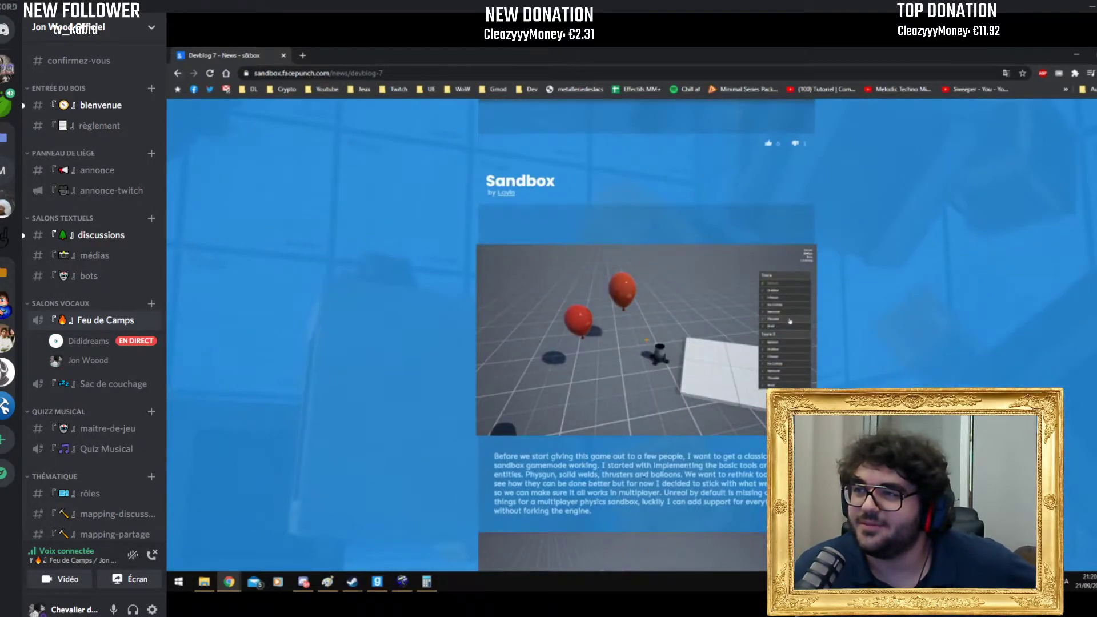
scroll(645, 337, "down", 4)
scroll(657, 411, "down", 6)
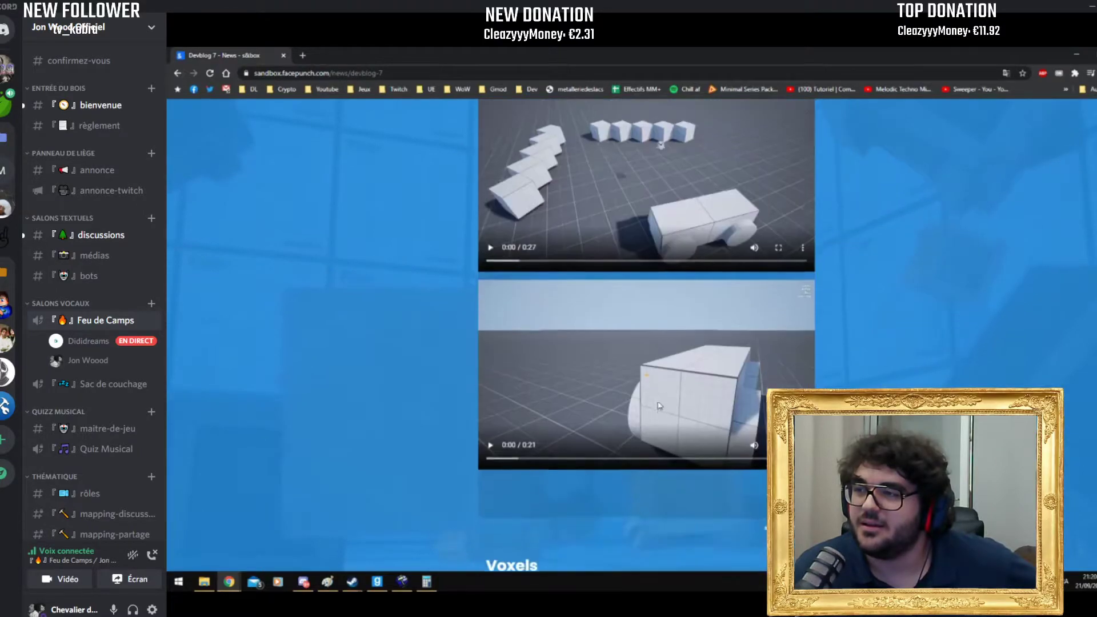
scroll(659, 406, "down", 7)
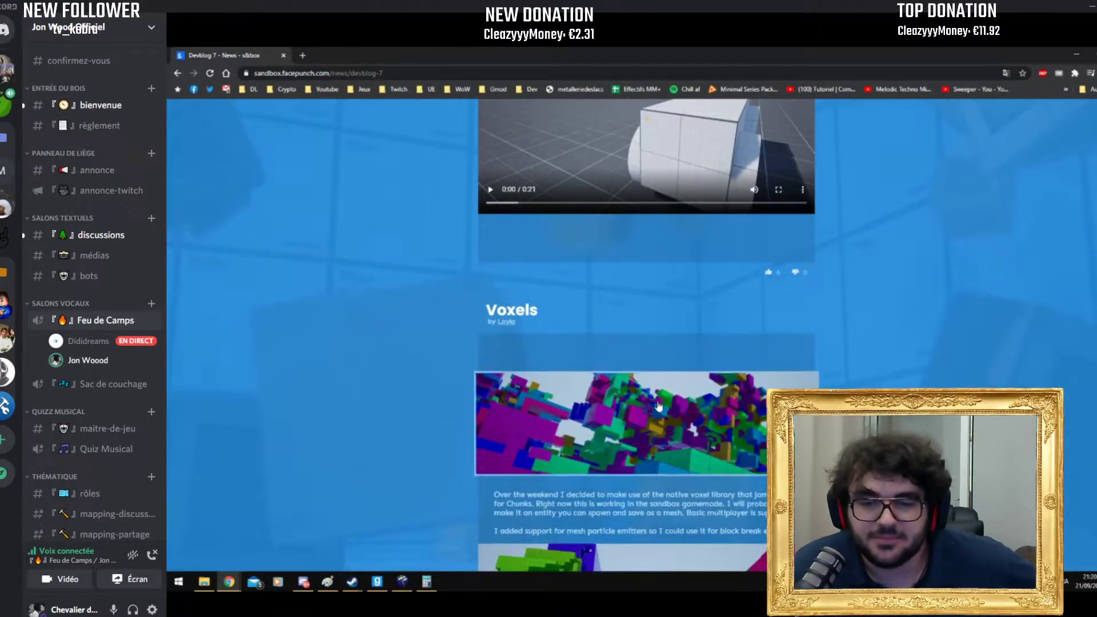
scroll(658, 406, "down", 10)
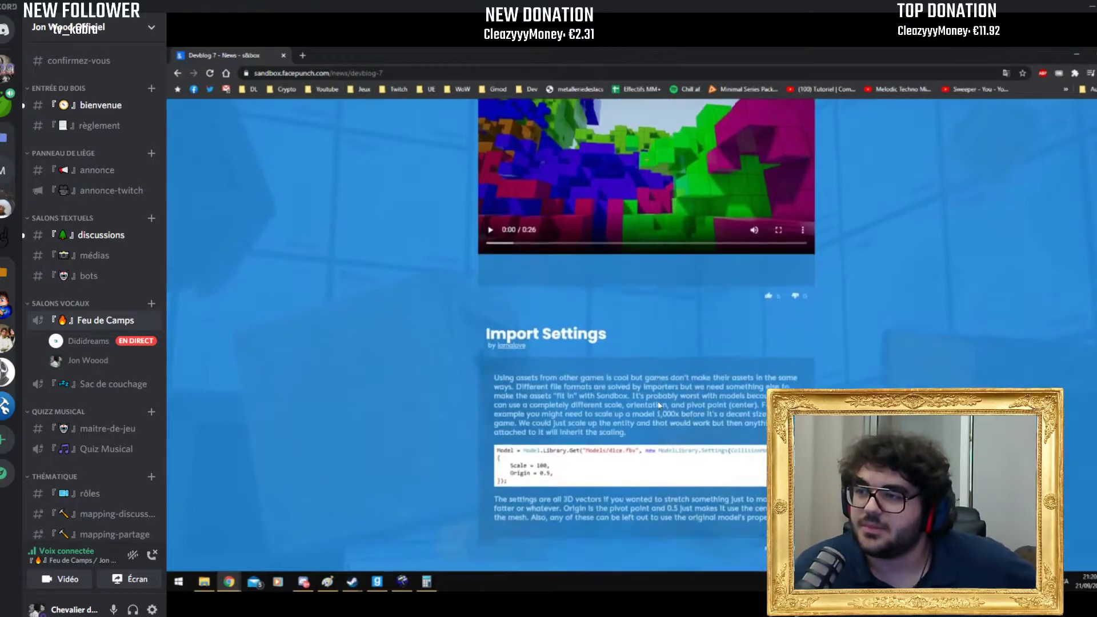
scroll(657, 406, "down", 8)
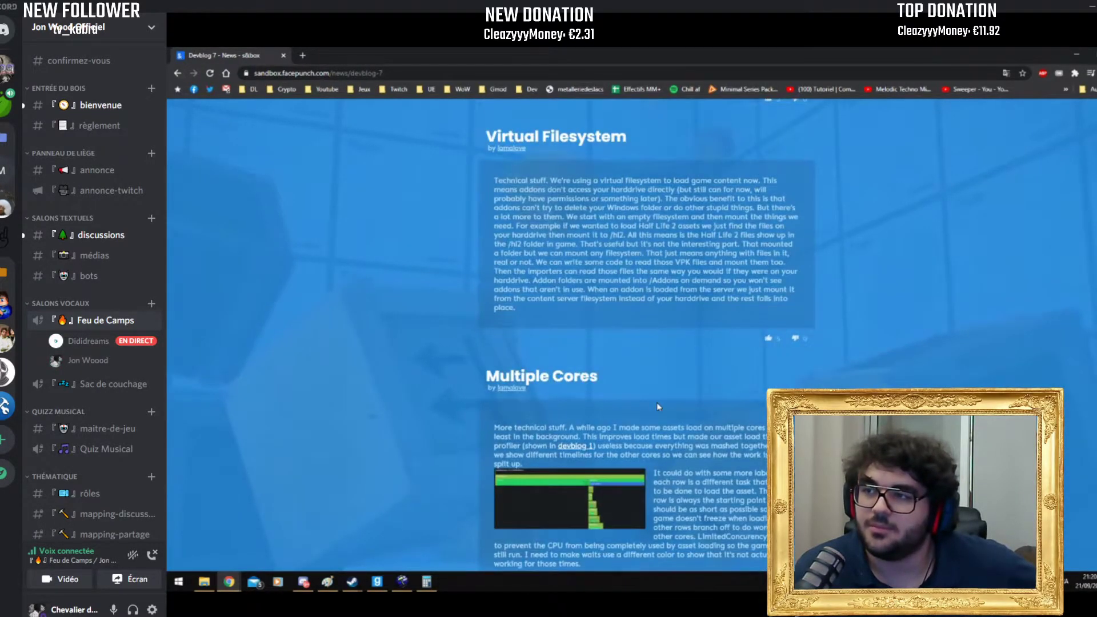
Step: Search for hammuer, look over the $42.00 HammUEr itch.io page, then return to the results
type("hammuer")
key("Return")
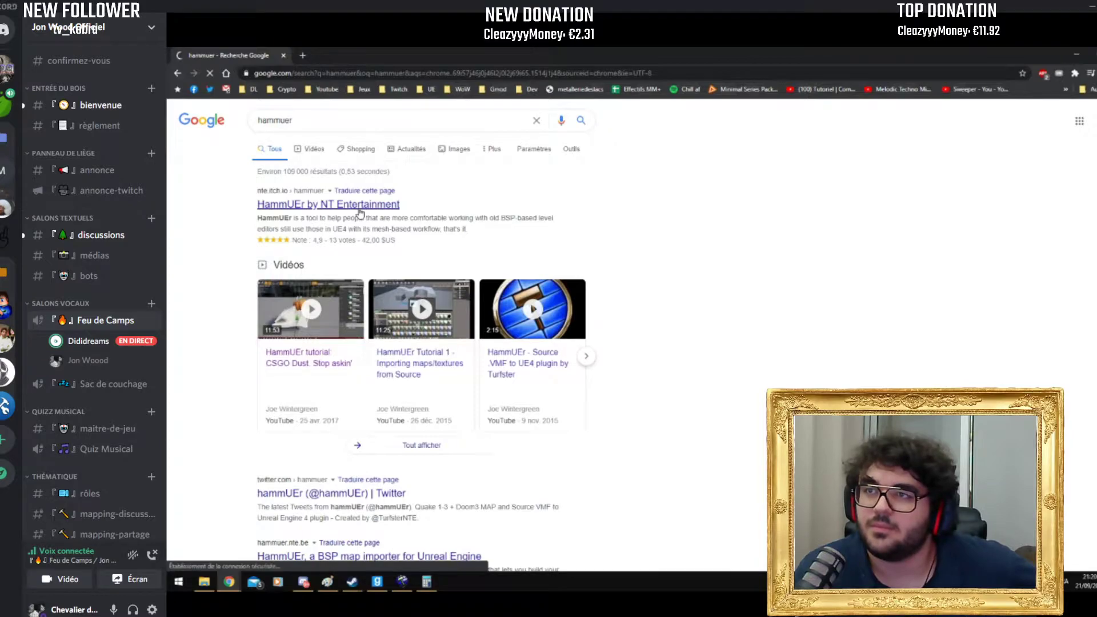
scroll(722, 301, "down", 12)
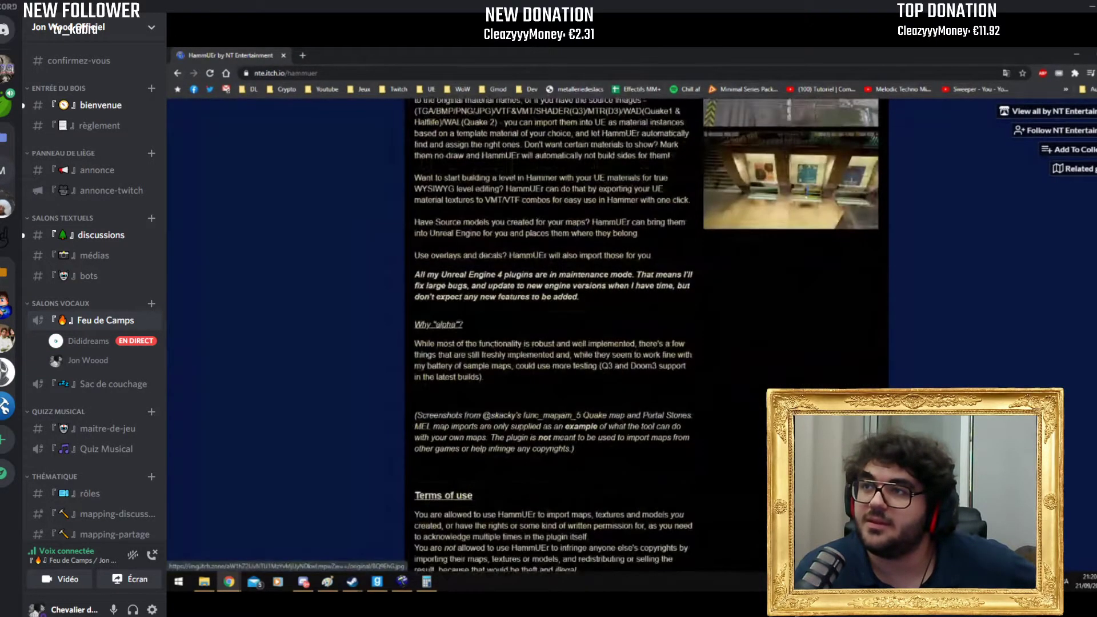
scroll(753, 370, "down", 3)
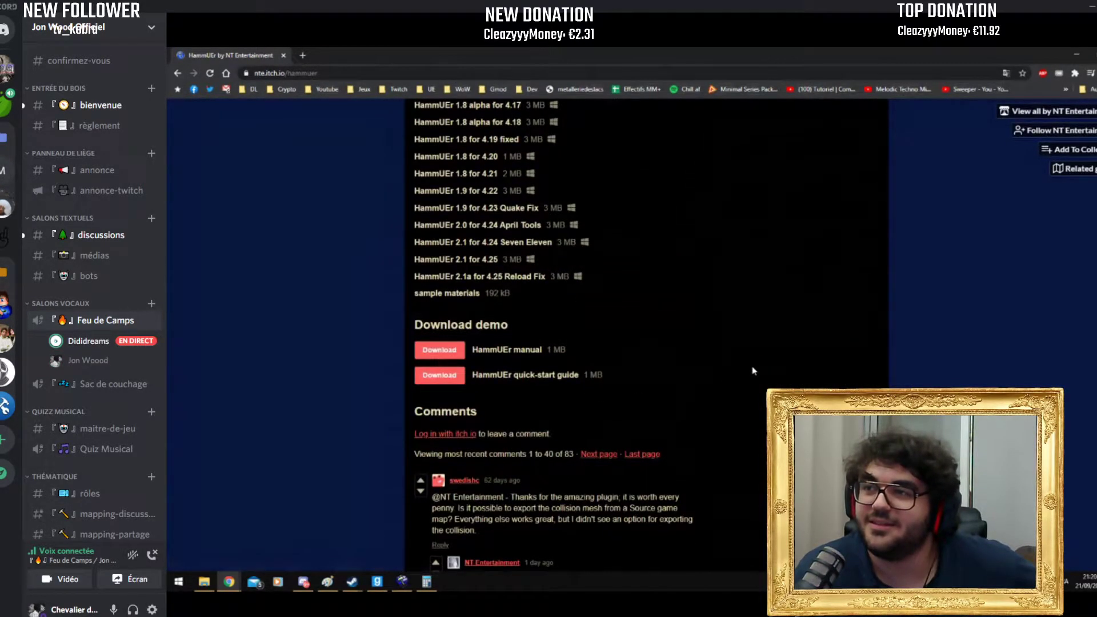
scroll(728, 339, "down", 12)
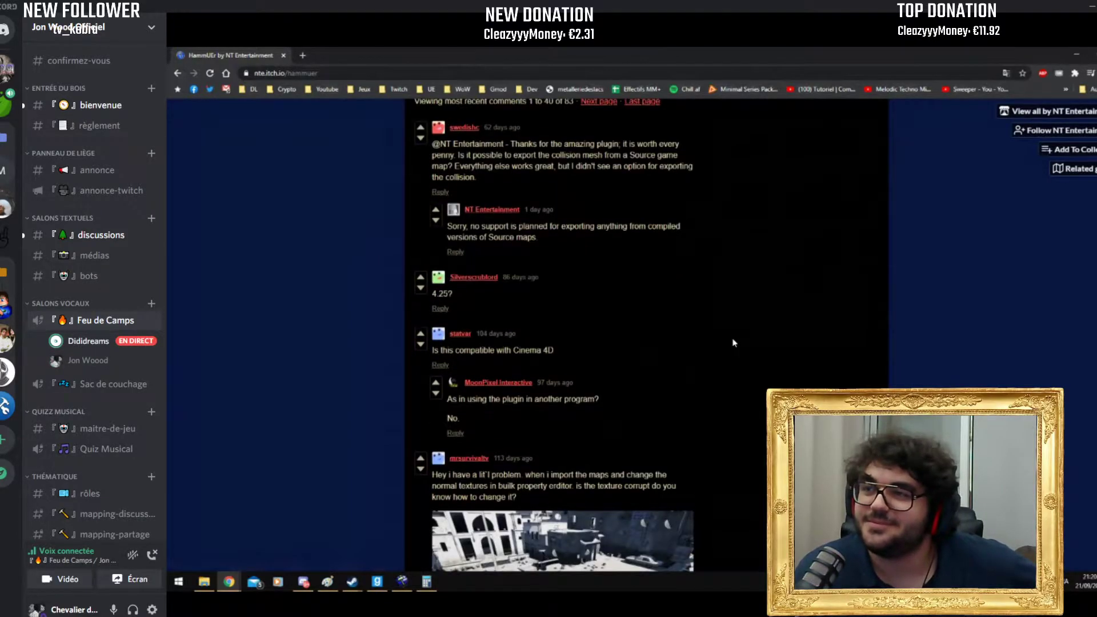
scroll(865, 279, "up", 20)
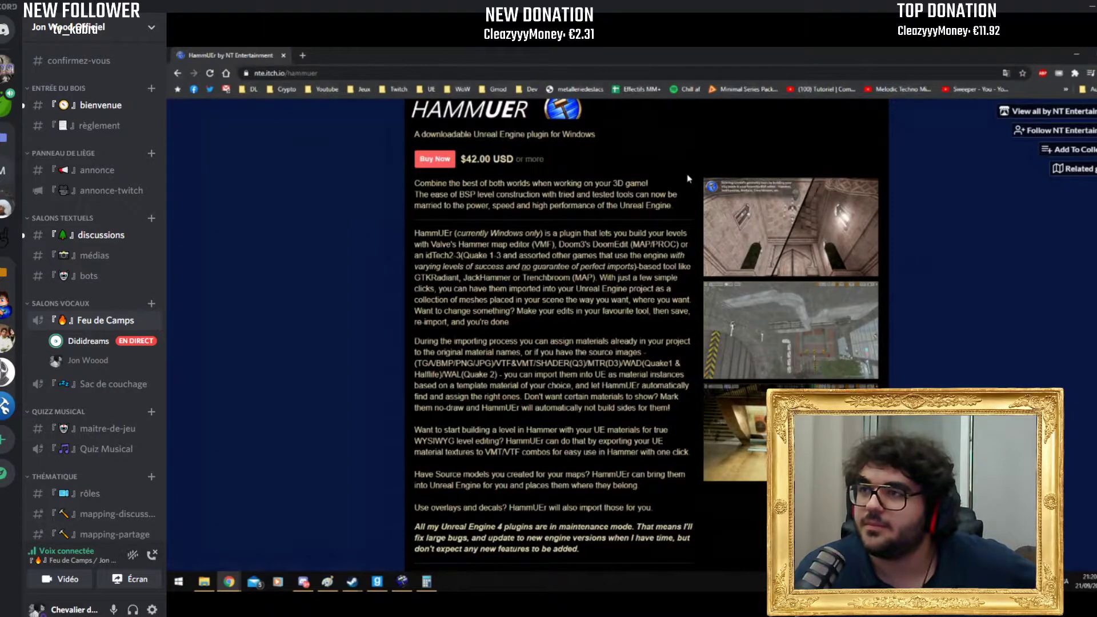
left_click(177, 73)
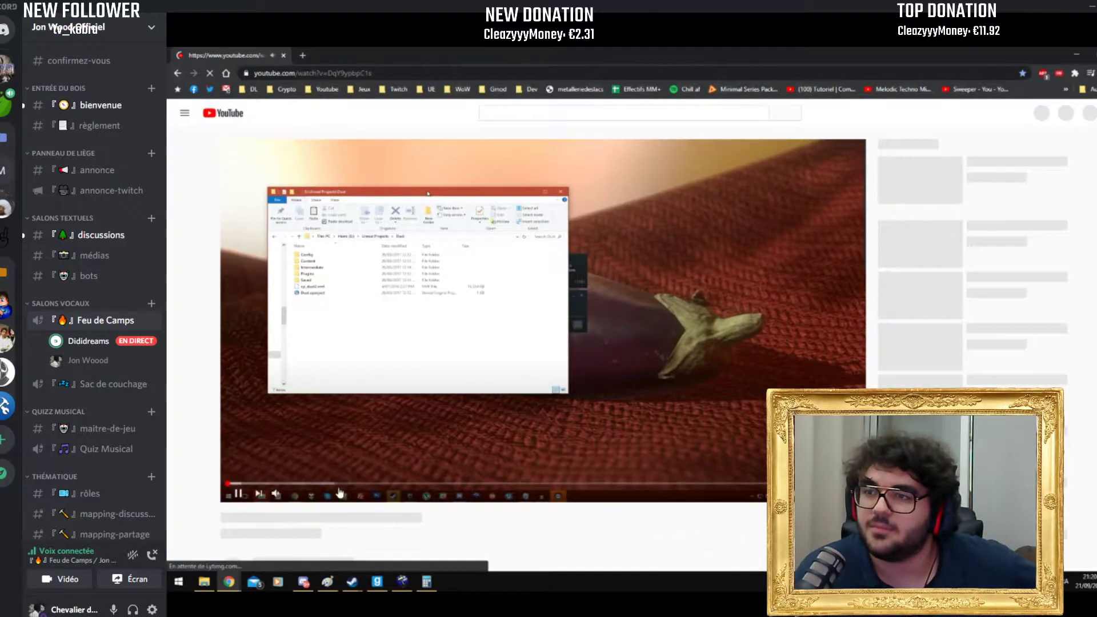
Step: Mute the HammUEr video and skim the CS GO Maps Exporting to Unreal Engine video
left_click(272, 493)
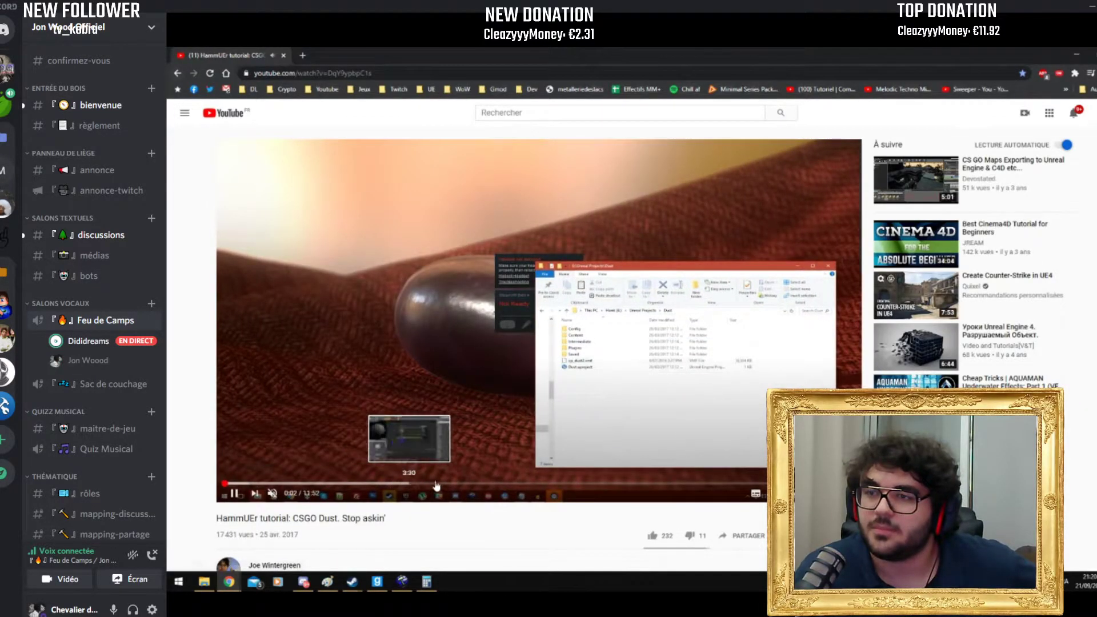
left_click(1057, 173)
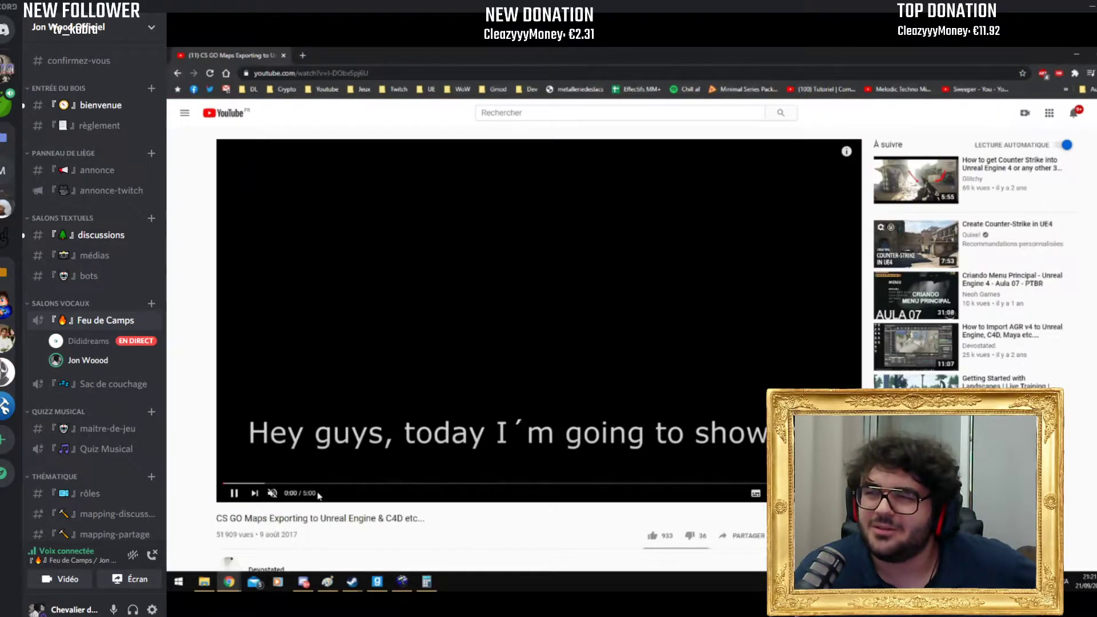
left_click(339, 484)
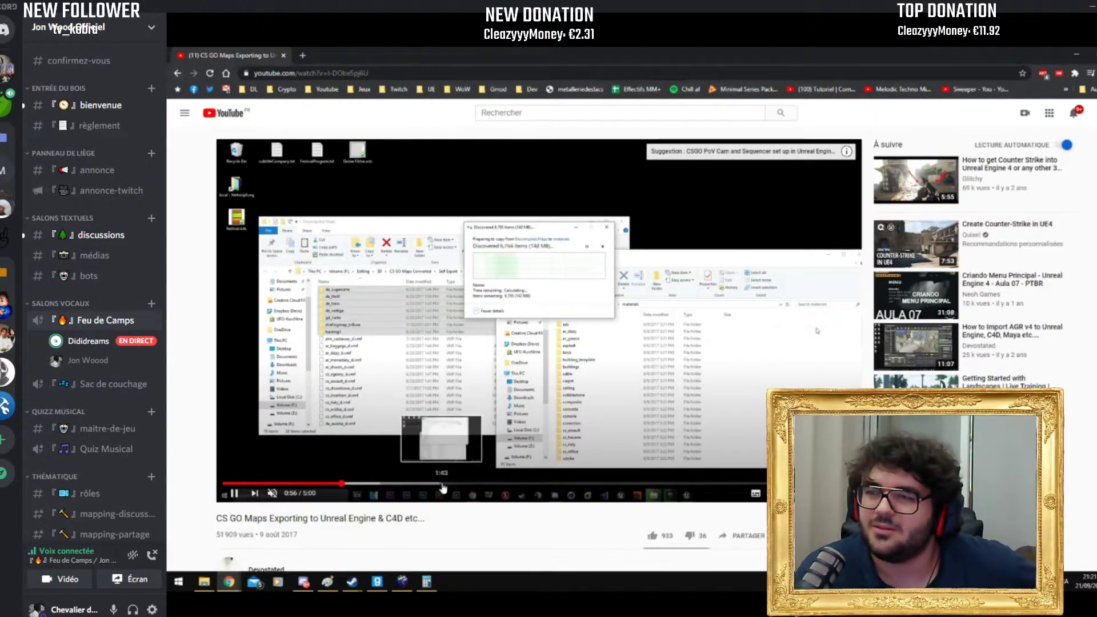
left_click(450, 484)
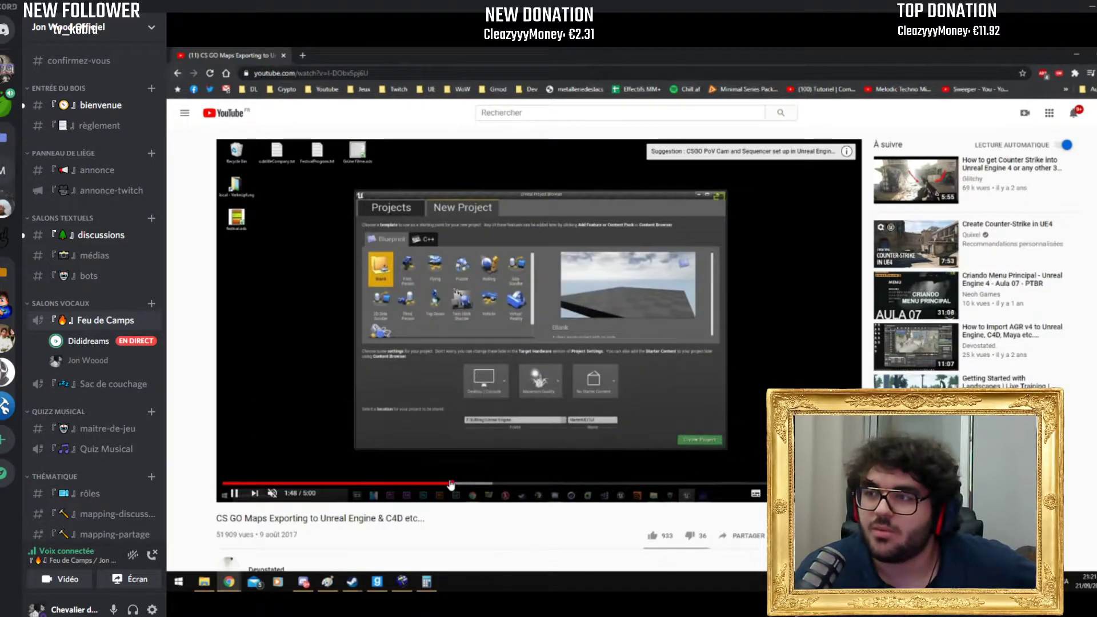
left_click(515, 484)
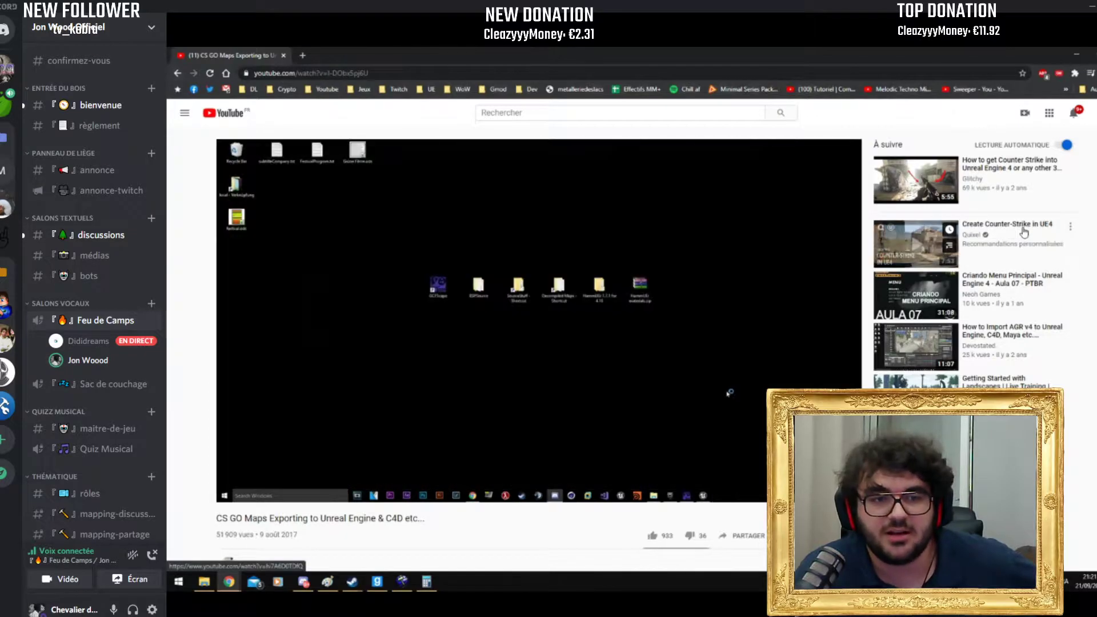
left_click(1023, 231)
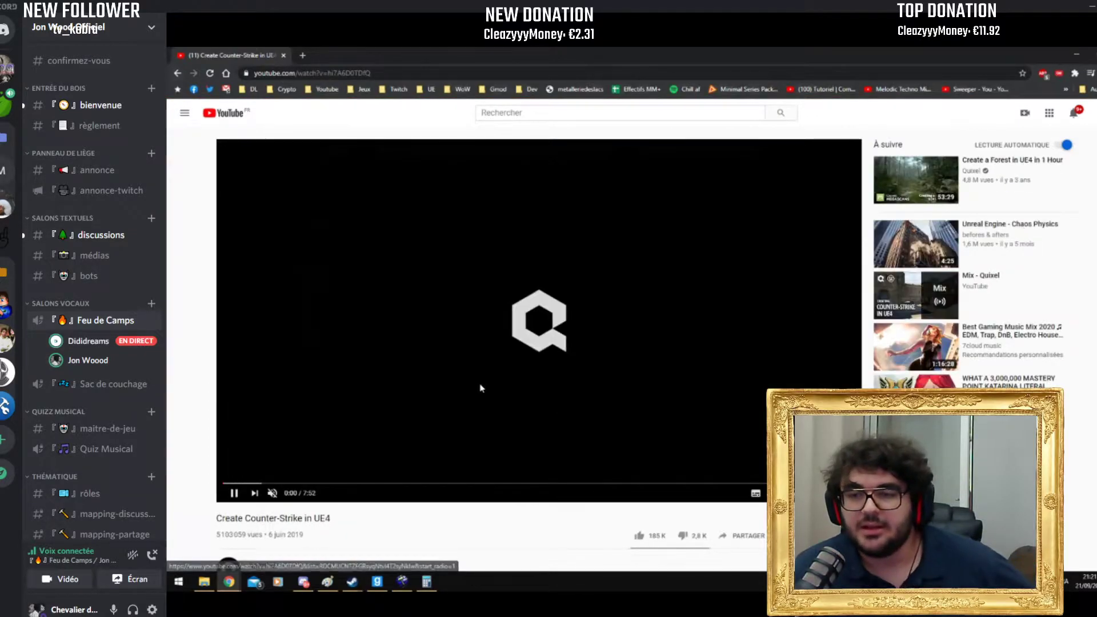
key("alt+Left")
Step: Search 'hammuer export' and skim the HammUEr tutorial: CSGO Dust video to about 6:59
left_click(551, 115)
type("h")
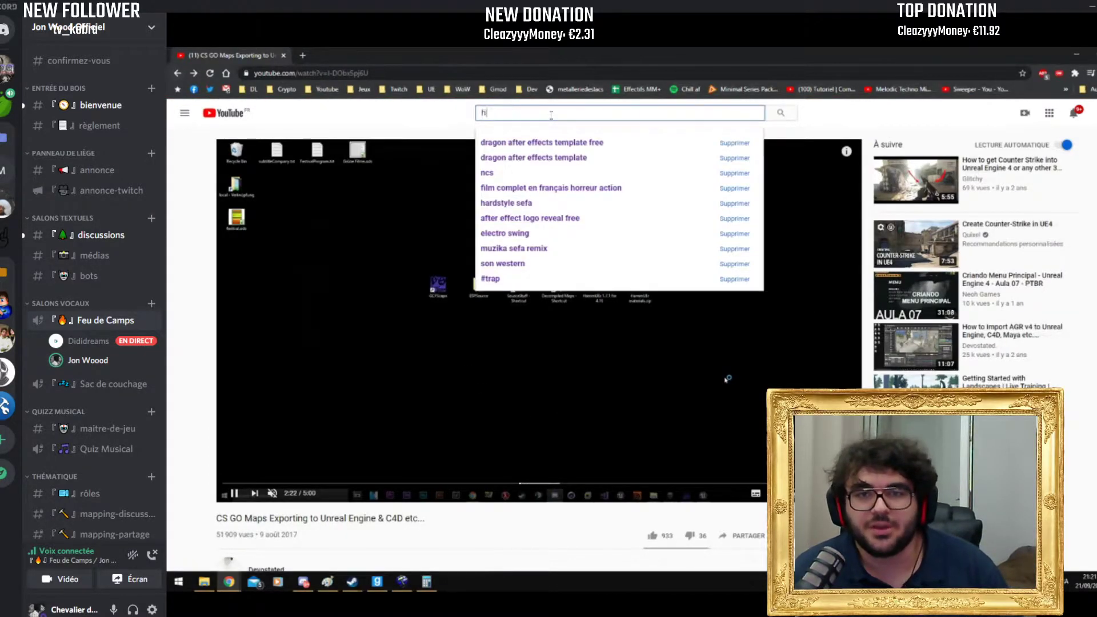
type("ammuer ")
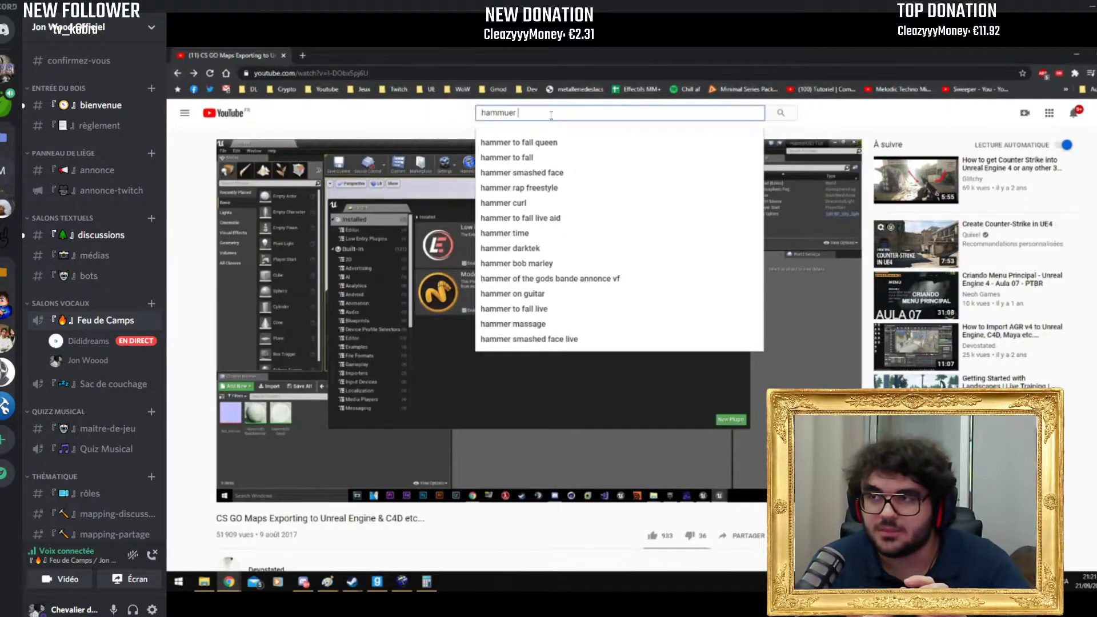
type("export")
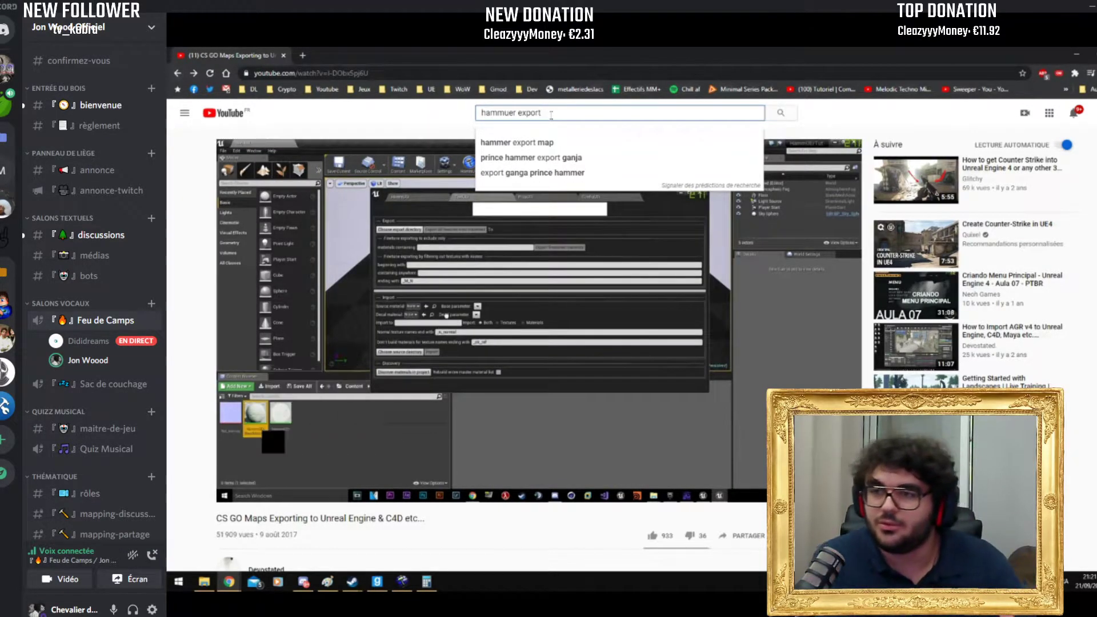
key("Return")
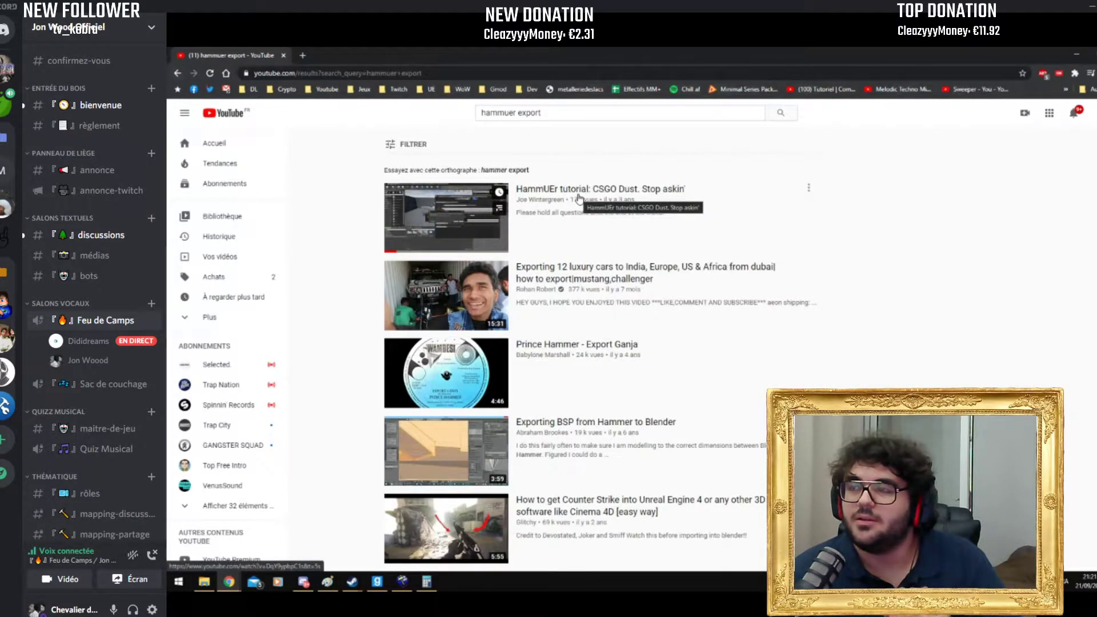
left_click(578, 198)
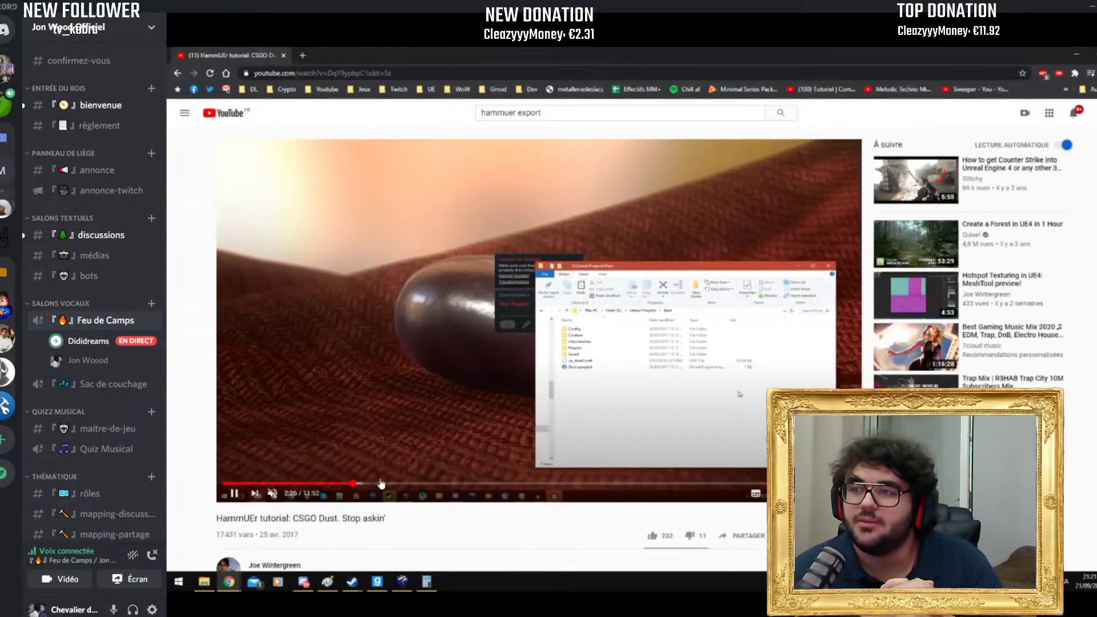
left_click(458, 484)
left_click(513, 484)
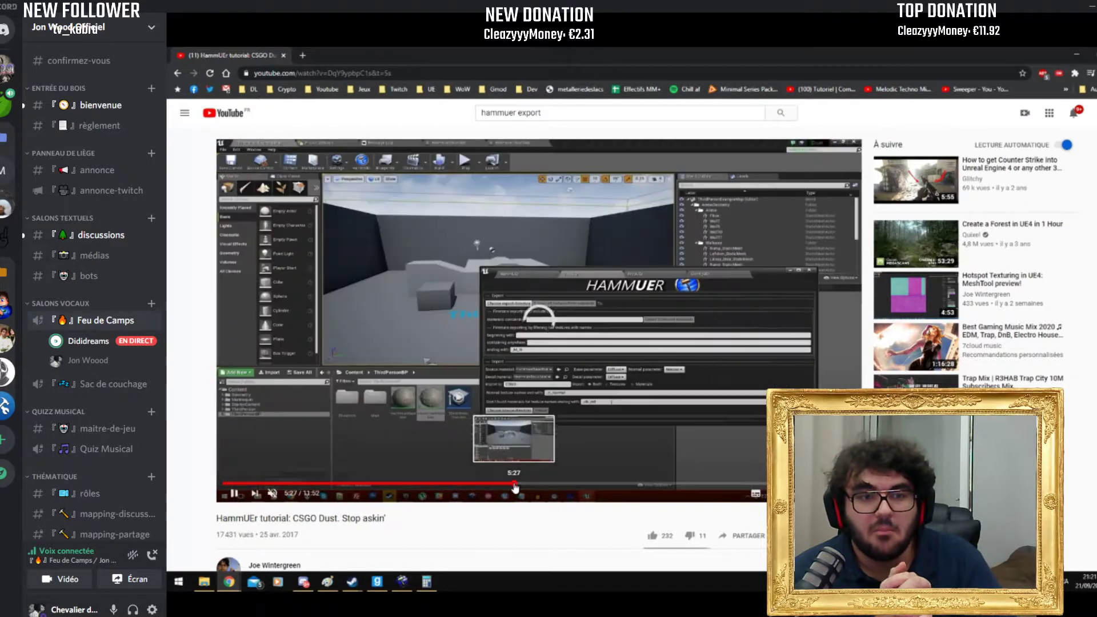
left_click(597, 486)
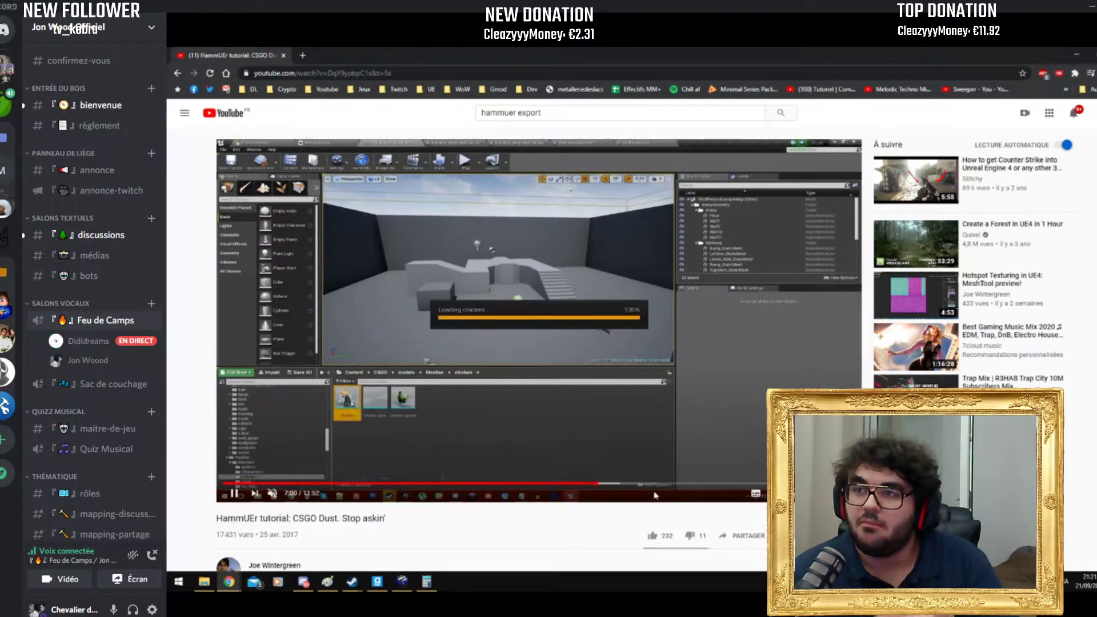
key("alt+Left")
key("alt+Left")
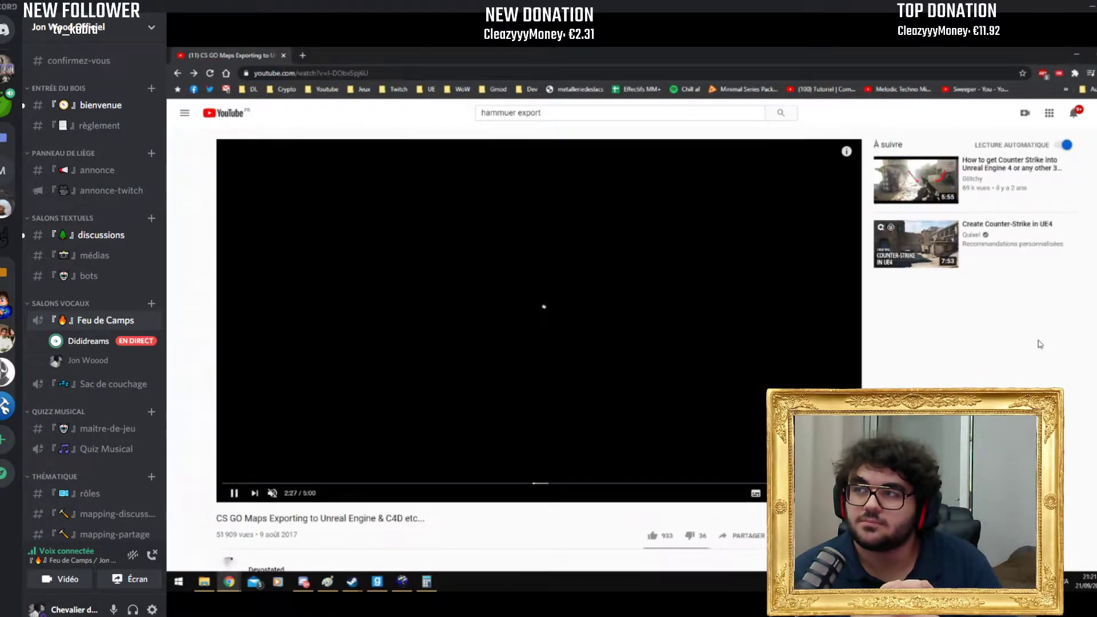
key("alt+Left")
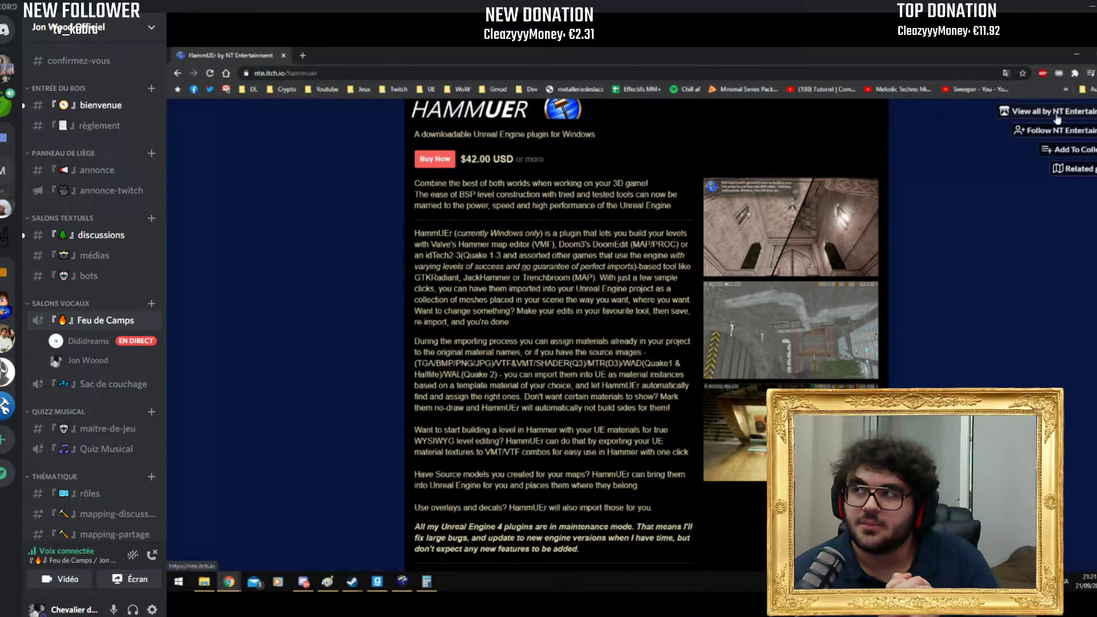
Step: Read the HammUEr itch.io comments, then return to Google and show more HammUEr videos
scroll(749, 371, "down", 20)
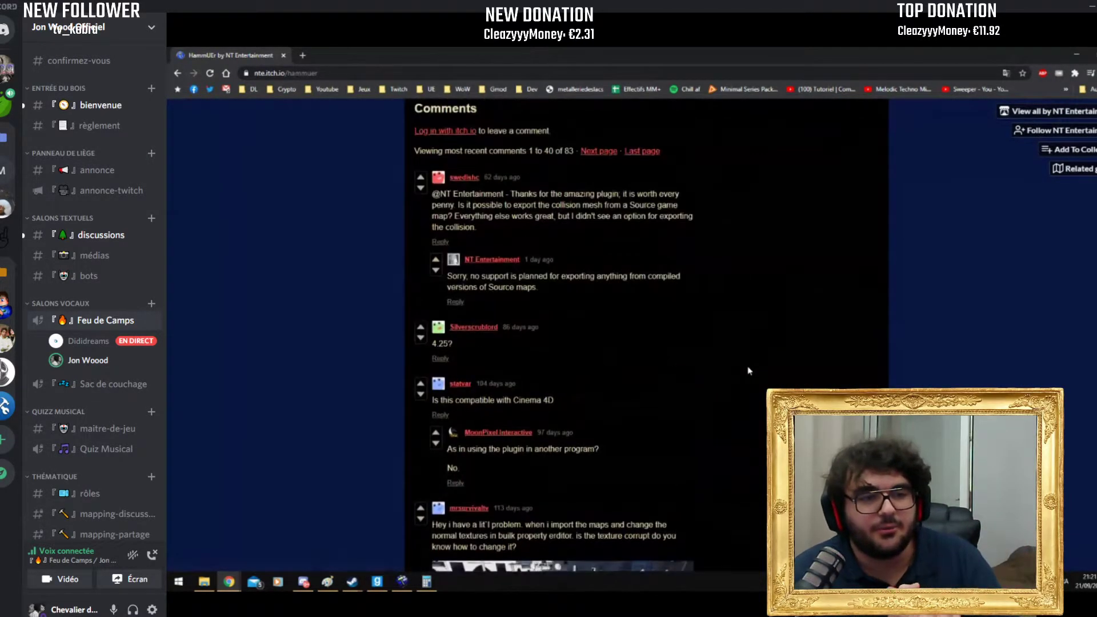
scroll(749, 371, "down", 15)
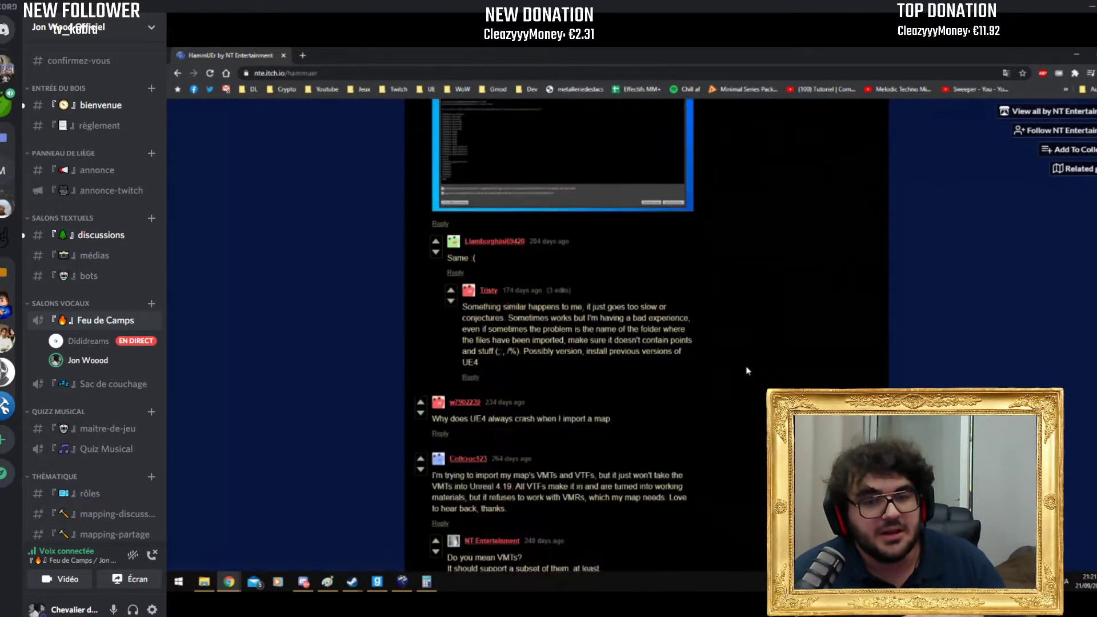
scroll(747, 370, "down", 15)
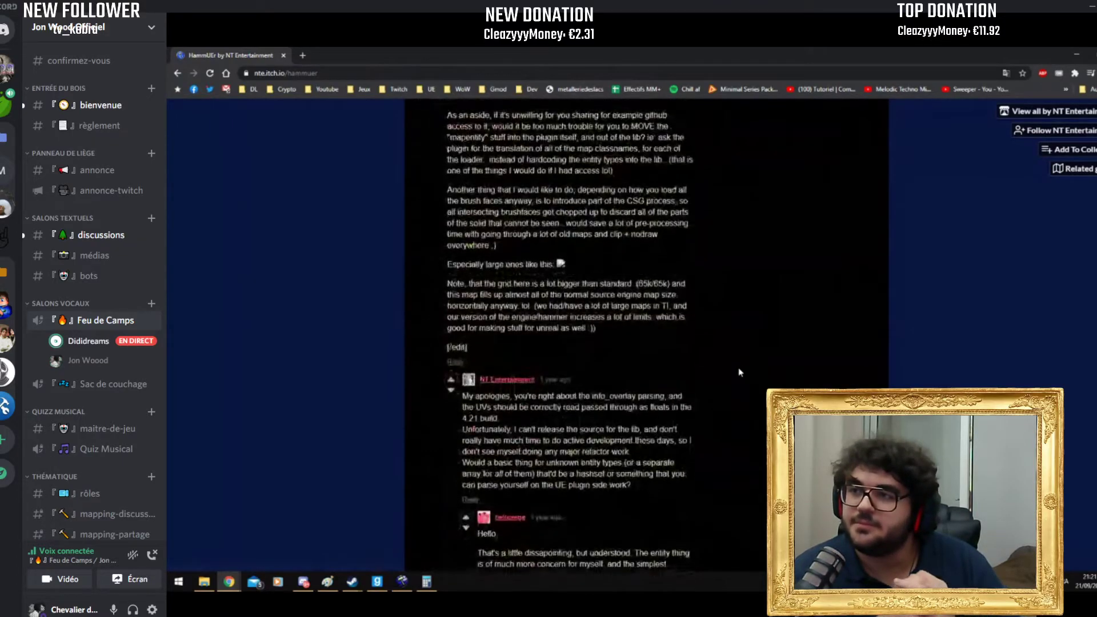
scroll(718, 378, "down", 15)
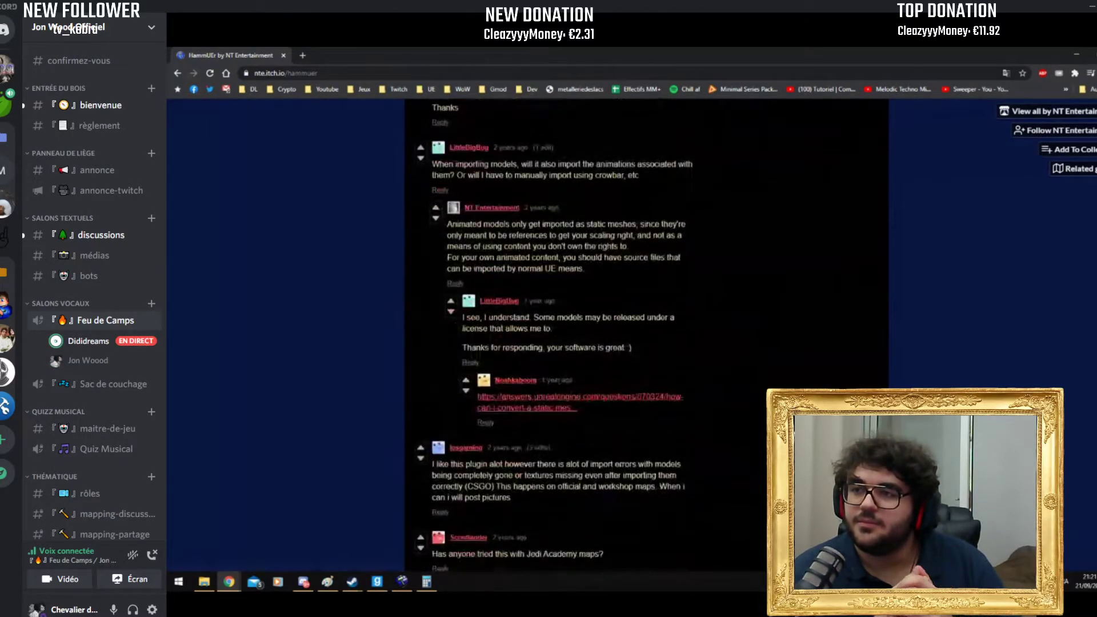
left_click(177, 73)
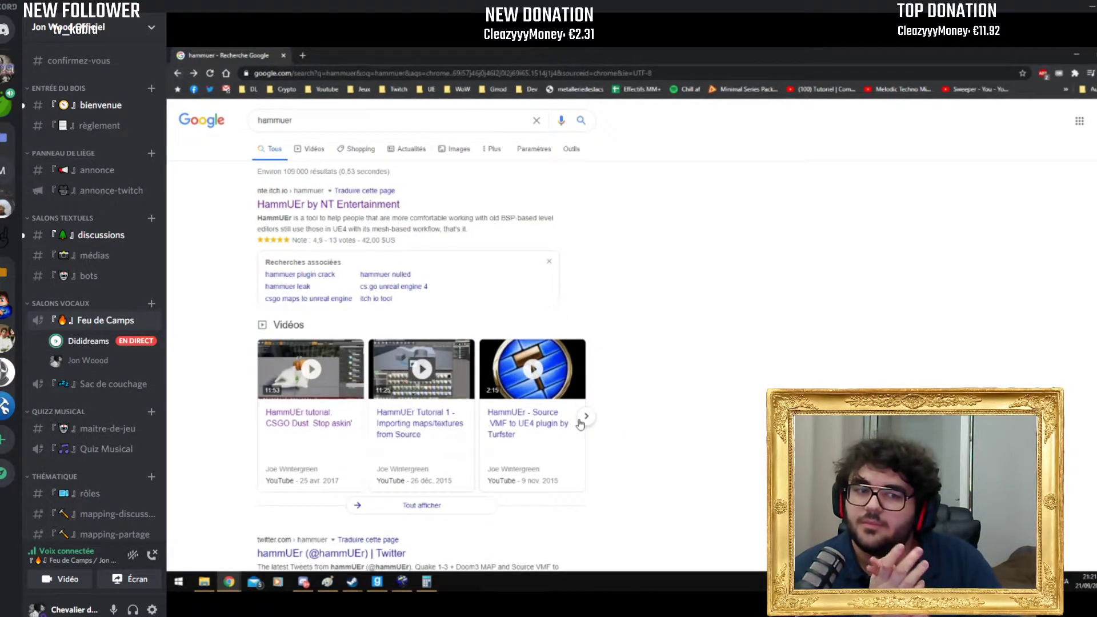
left_click(587, 417)
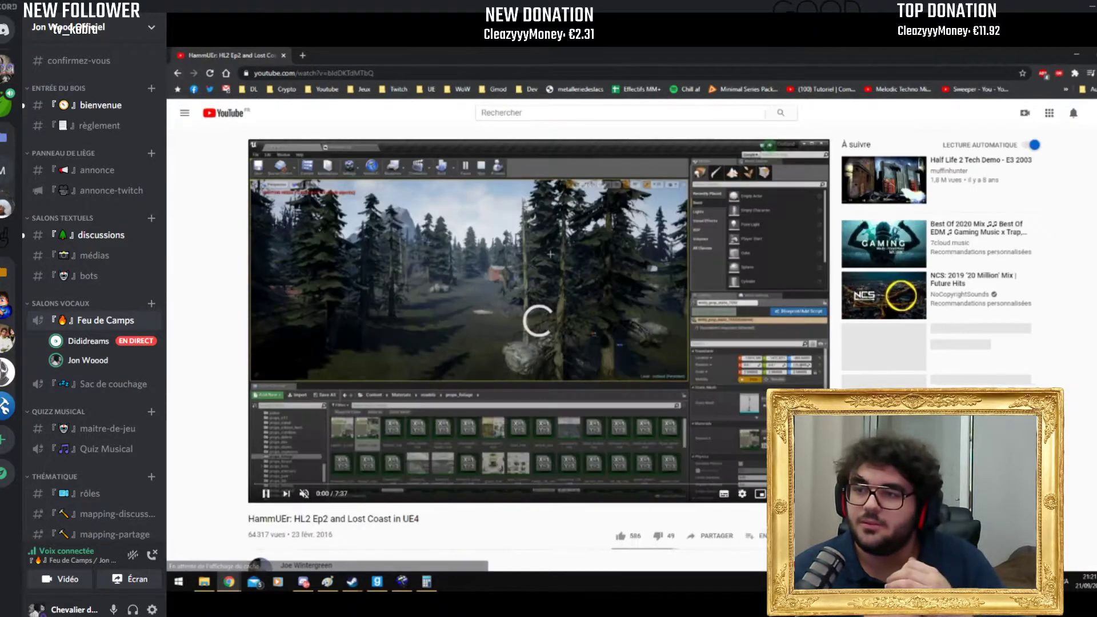
Step: Watch the HL2 Ep2 and Lost Coast in UE4 video full-screen, jumping to around 1:35
left_click(816, 493)
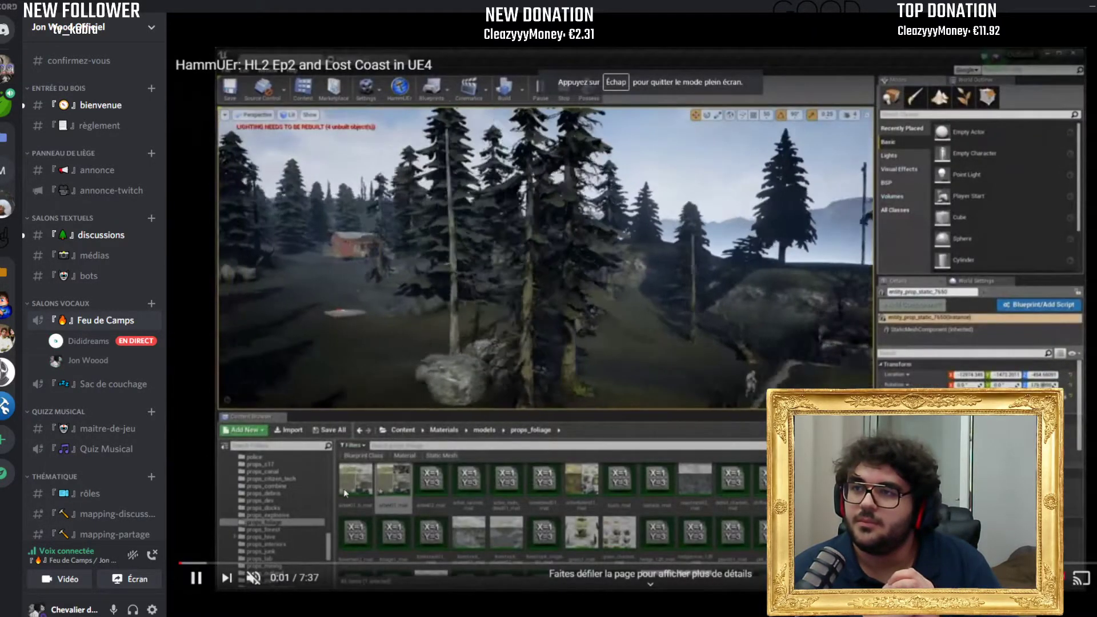
left_click(216, 563)
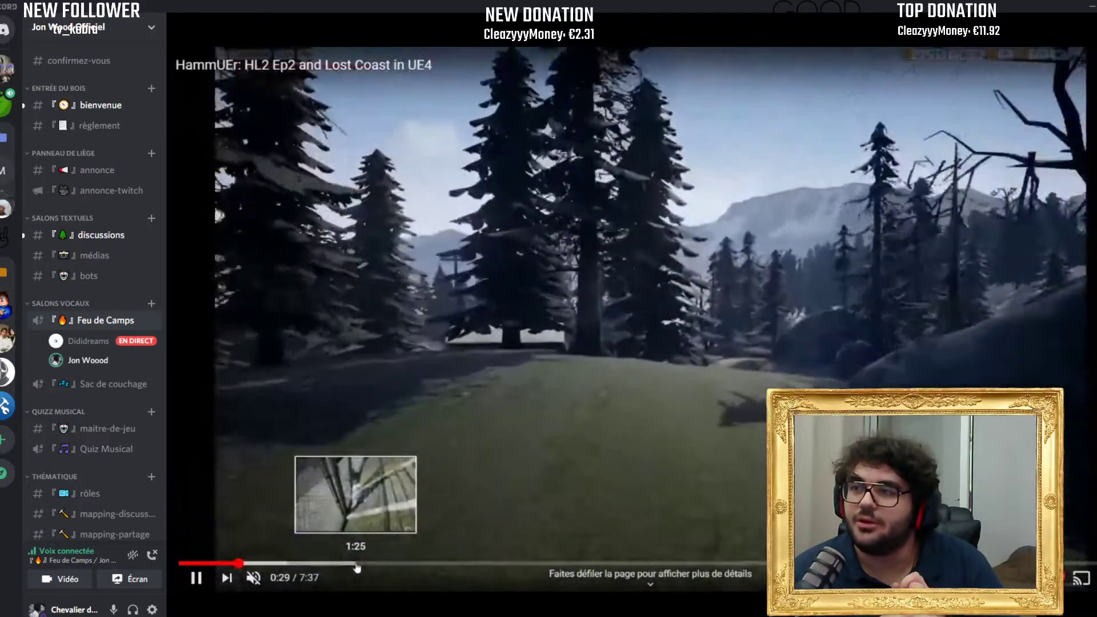
left_click(355, 565)
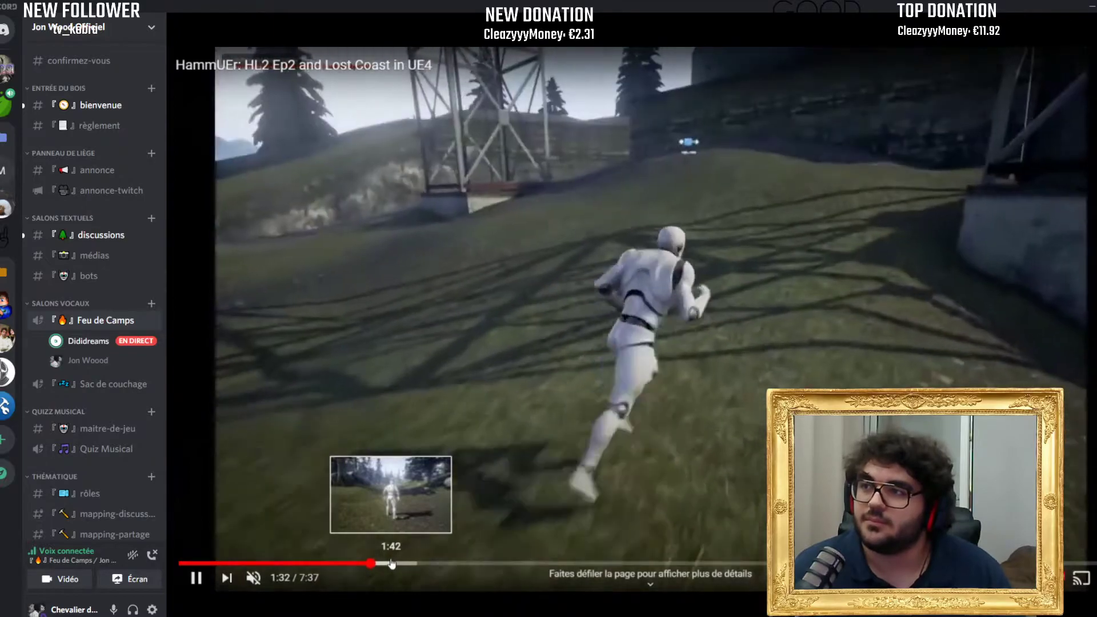
key("space")
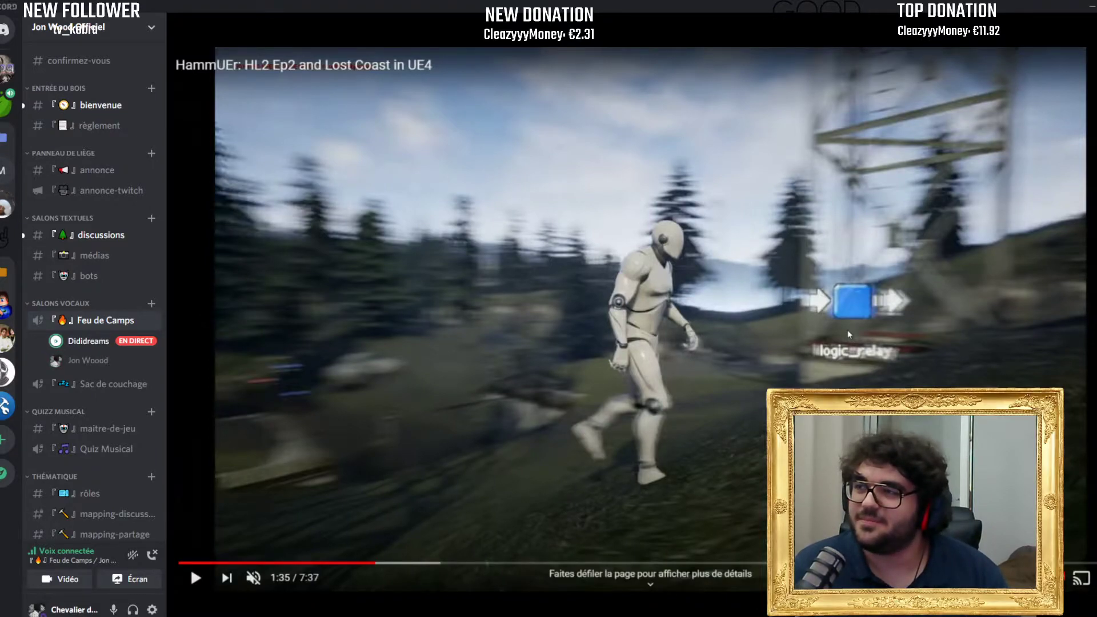
left_click(847, 333)
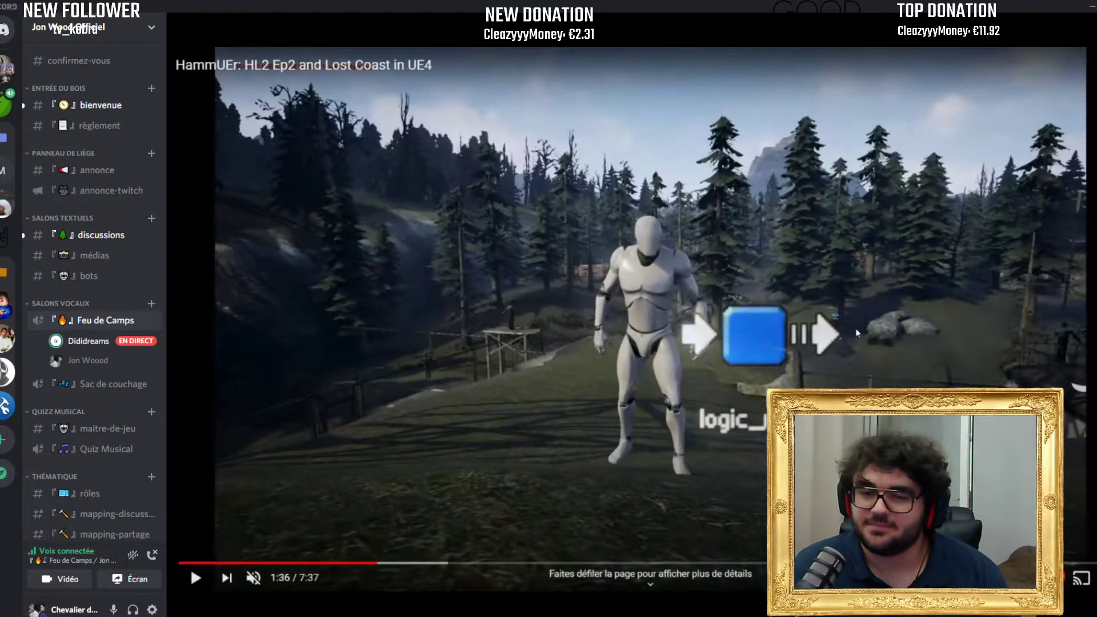
left_click(855, 329)
left_click(866, 336)
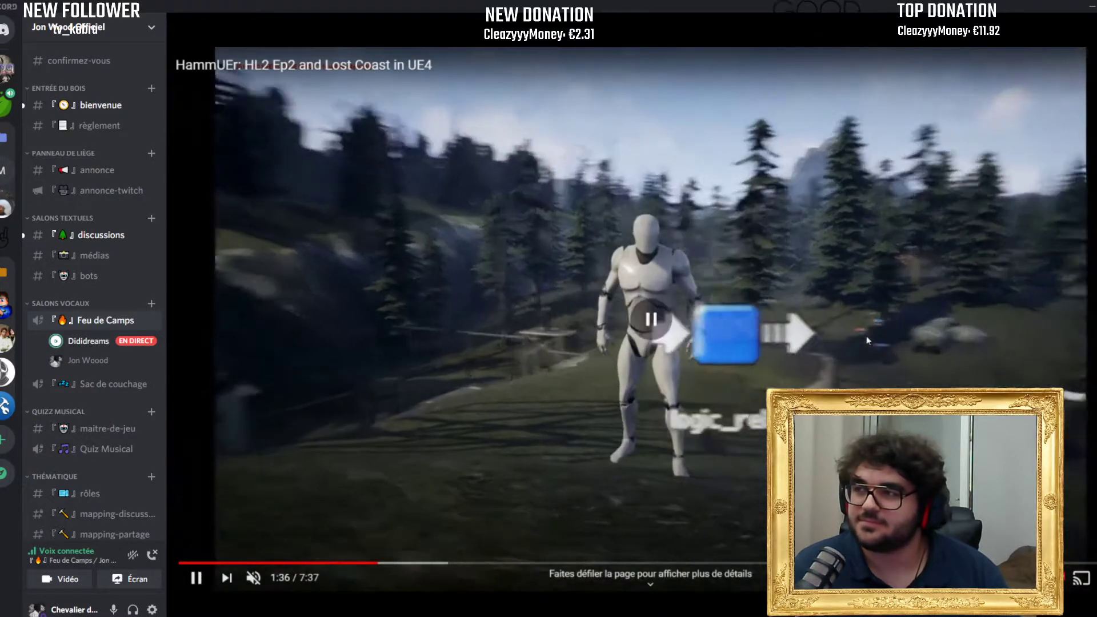
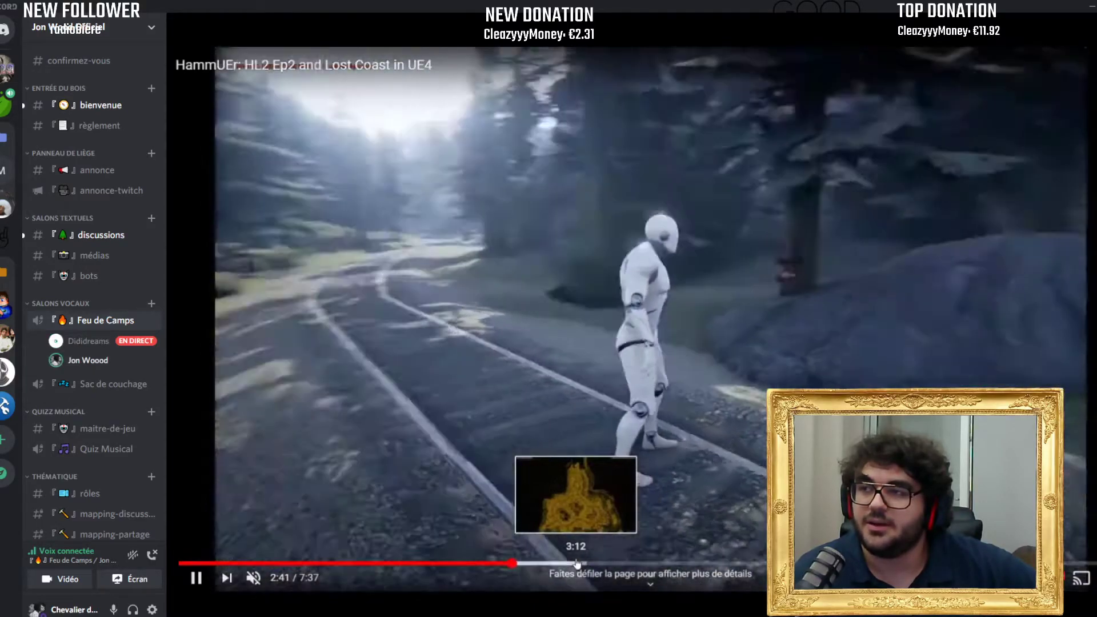
Step: Skip the HL2 Ep2 and Lost Coast video ahead to about 5:27, then switch to the Hammer 4 tutorial page
left_click(577, 563)
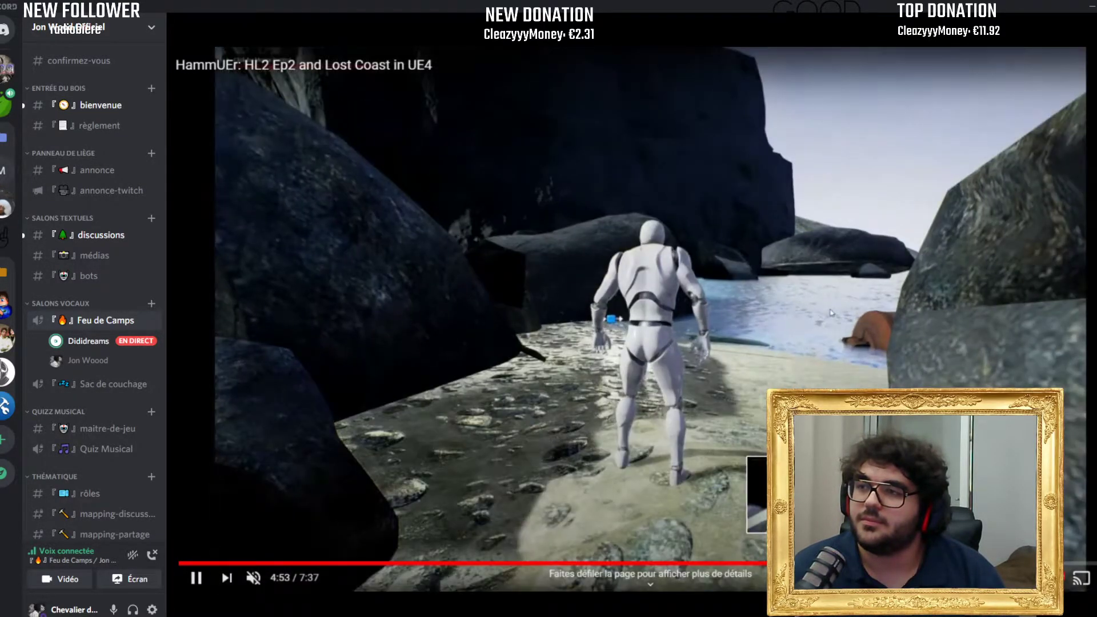
key("l")
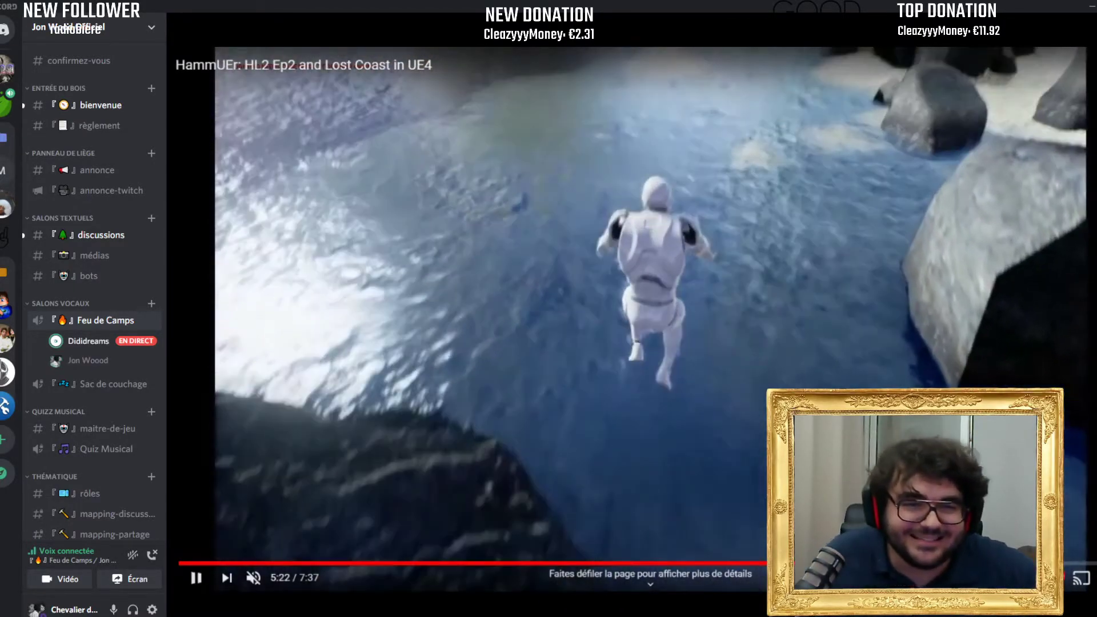
key("l")
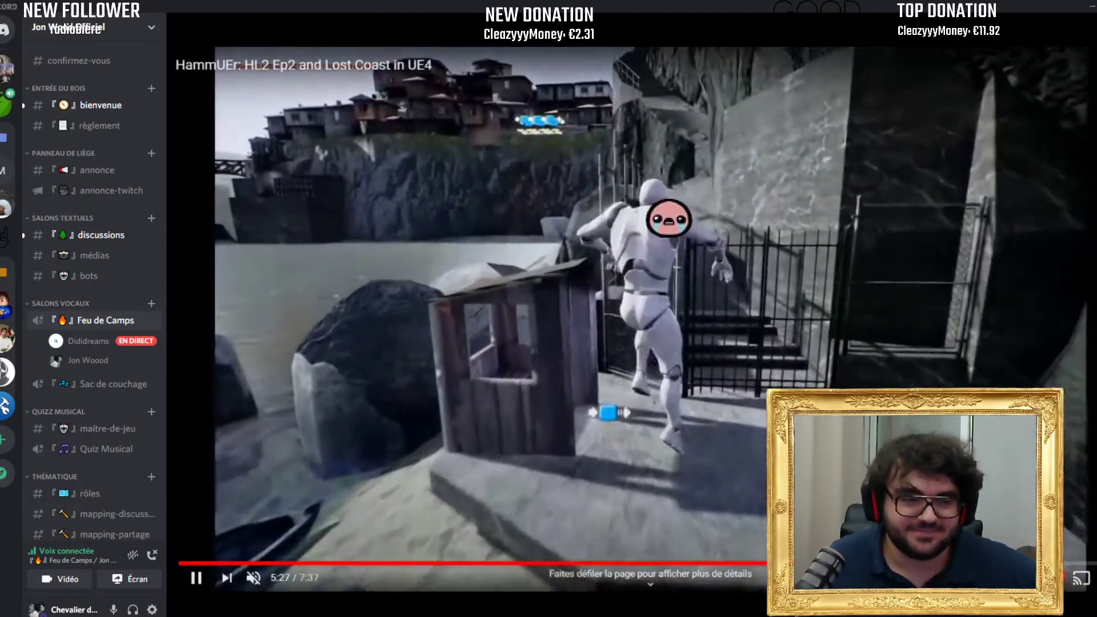
key("alt+Tab")
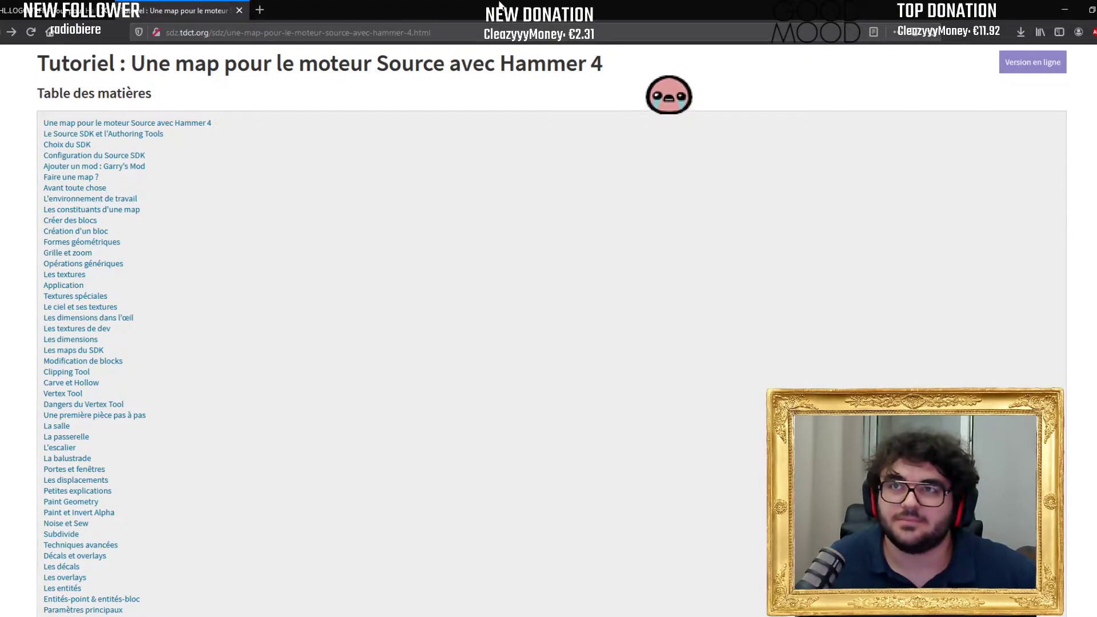
Step: Switch away from the Hammer 4 tutorial page back to the Hammer editor
key("alt+Tab")
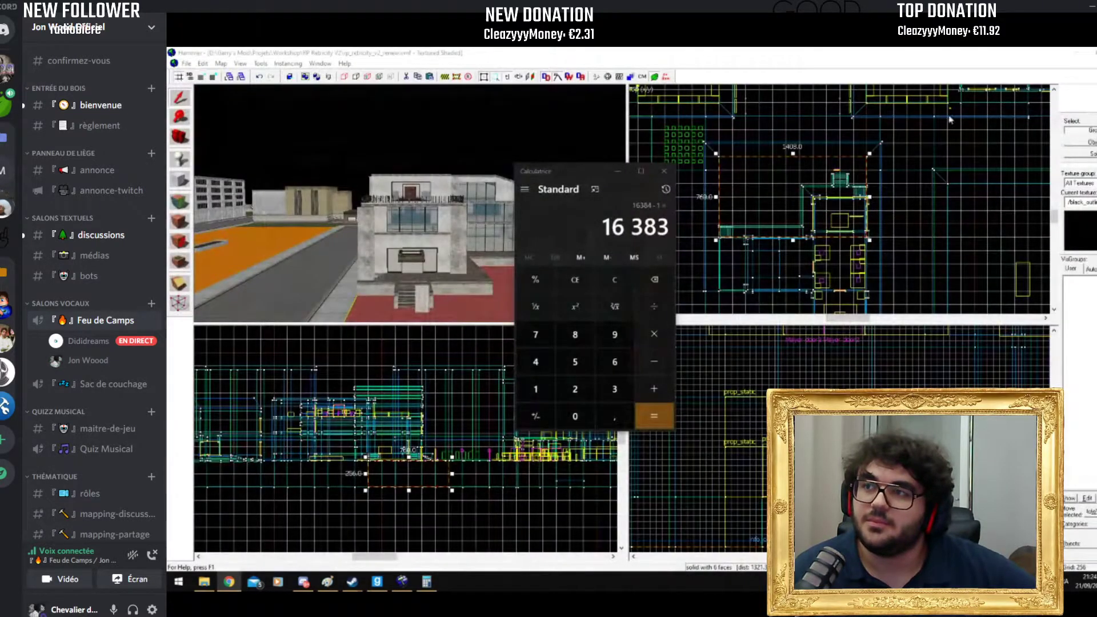
Step: Close Calculator, close Hammer after answering its save prompt, and minimize the Steam workshop window
left_click(663, 171)
key("alt+F4")
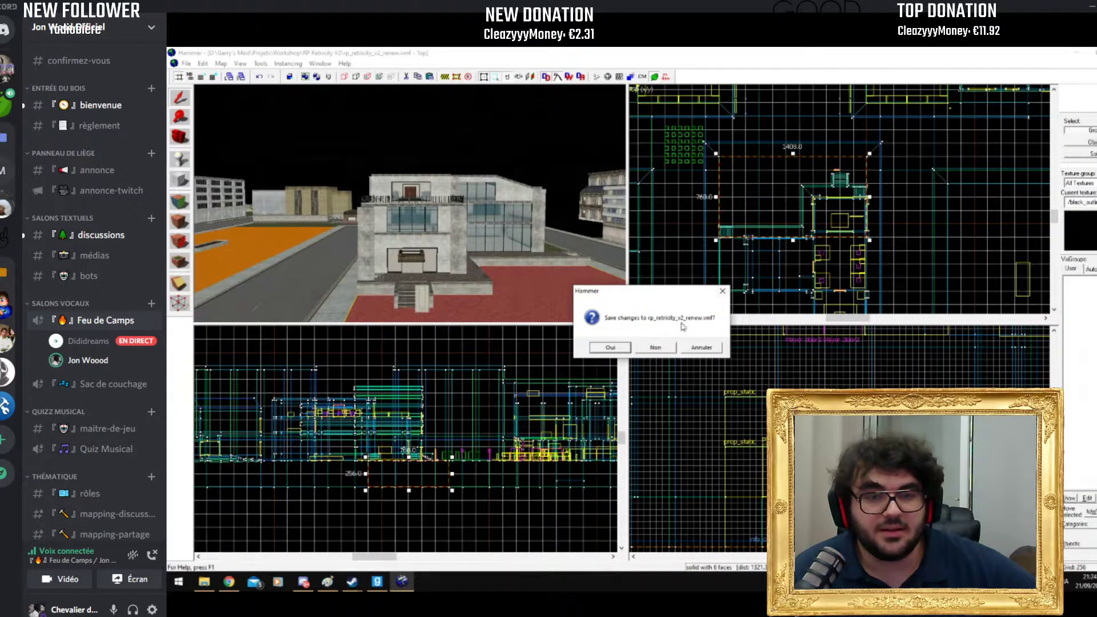
left_click(655, 347)
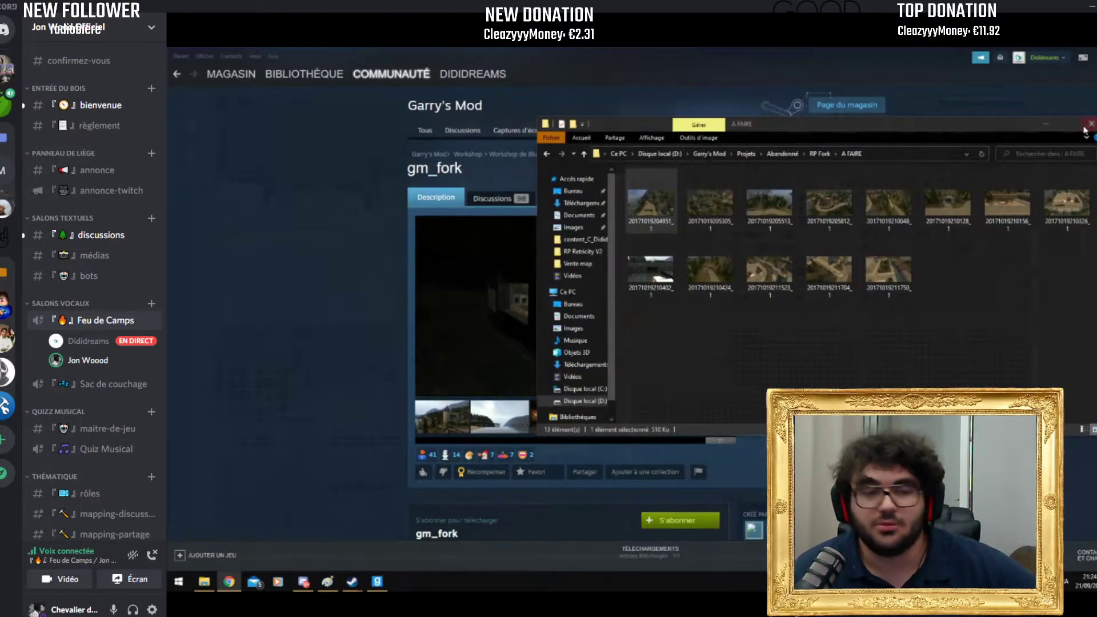
mouse_move(228, 587)
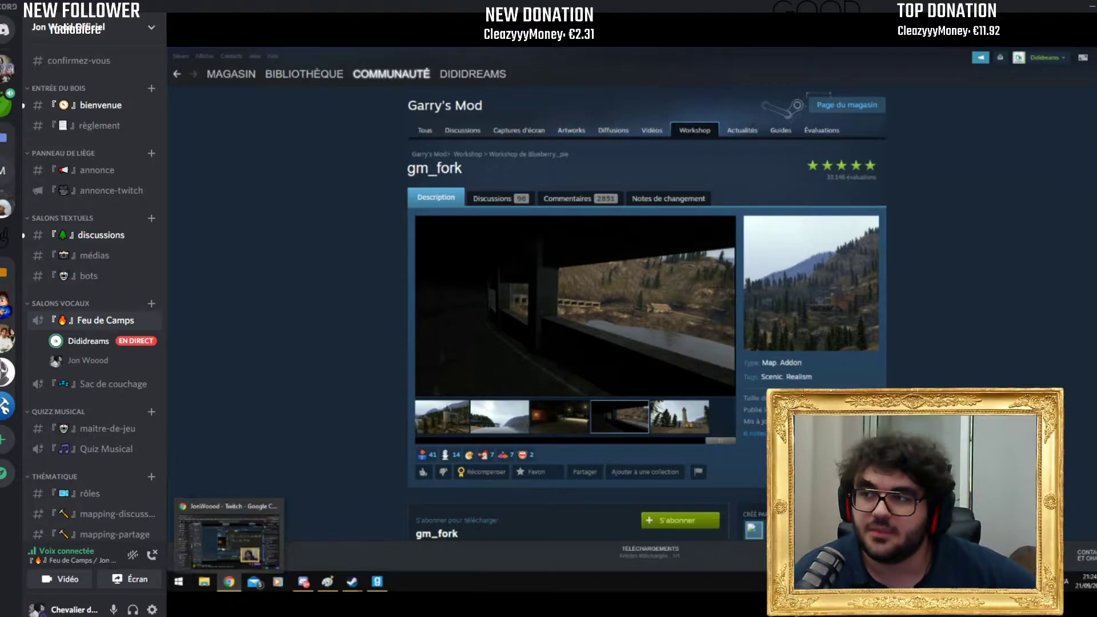
left_click(287, 531)
key("super+Down")
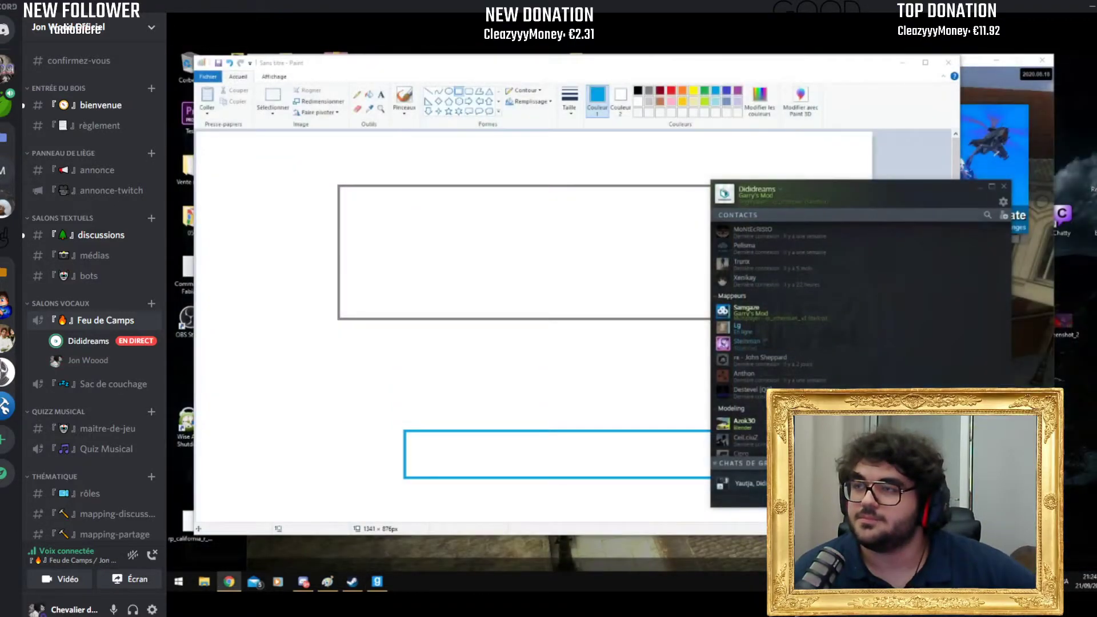
Step: Close Paint without saving, quit Garry's Mod, close Steam friends, and open a Chrome window on the left
left_click(948, 62)
left_click(578, 308)
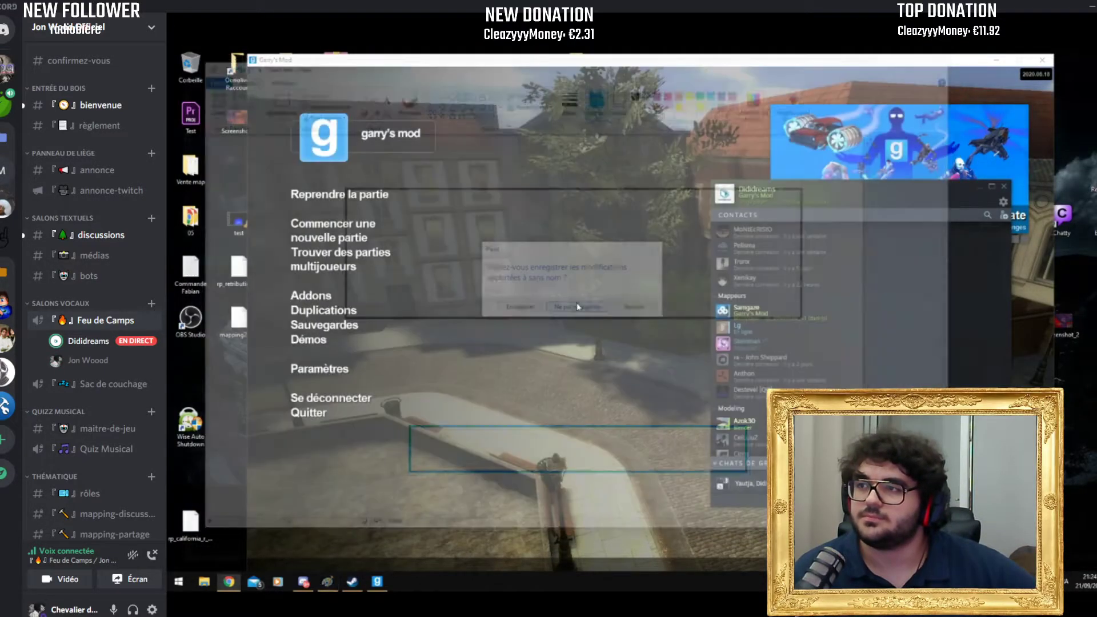
left_click(1042, 60)
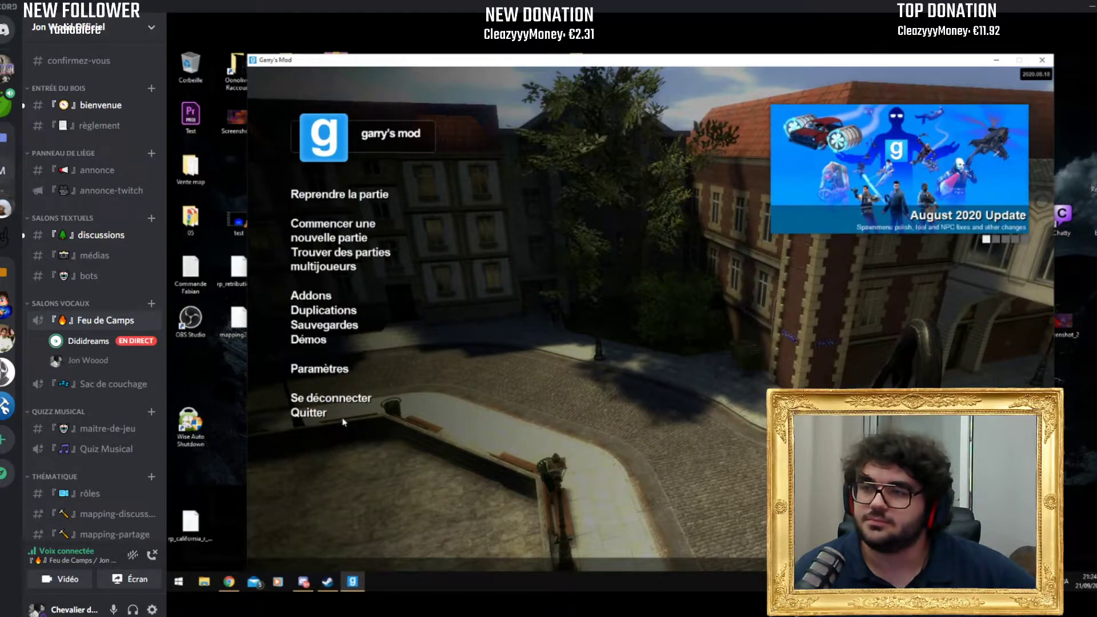
left_click(343, 422)
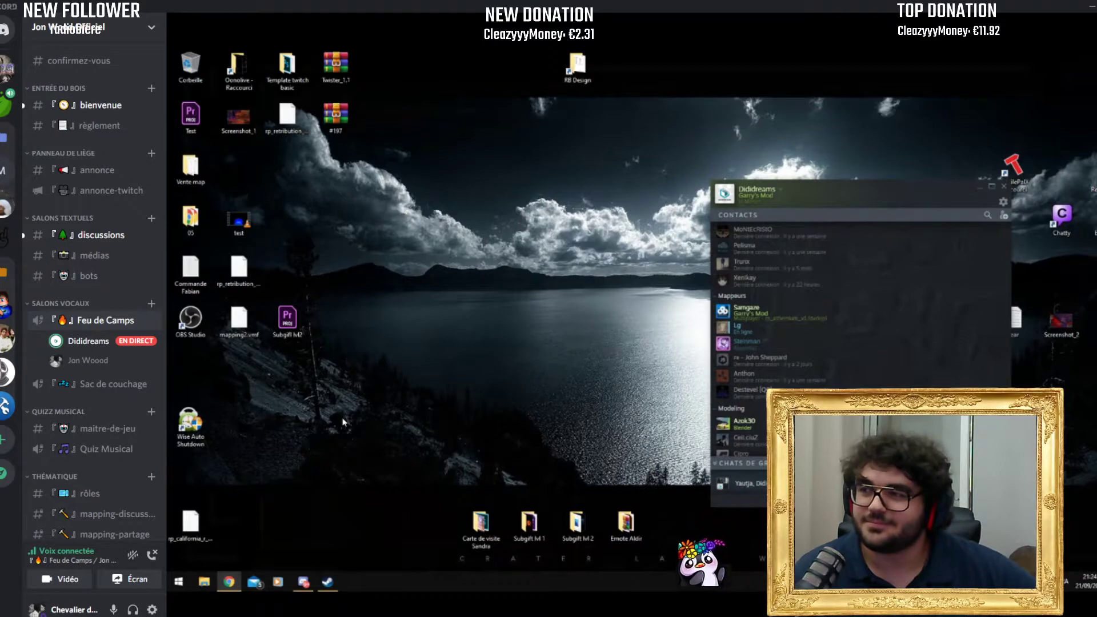
left_click(1004, 186)
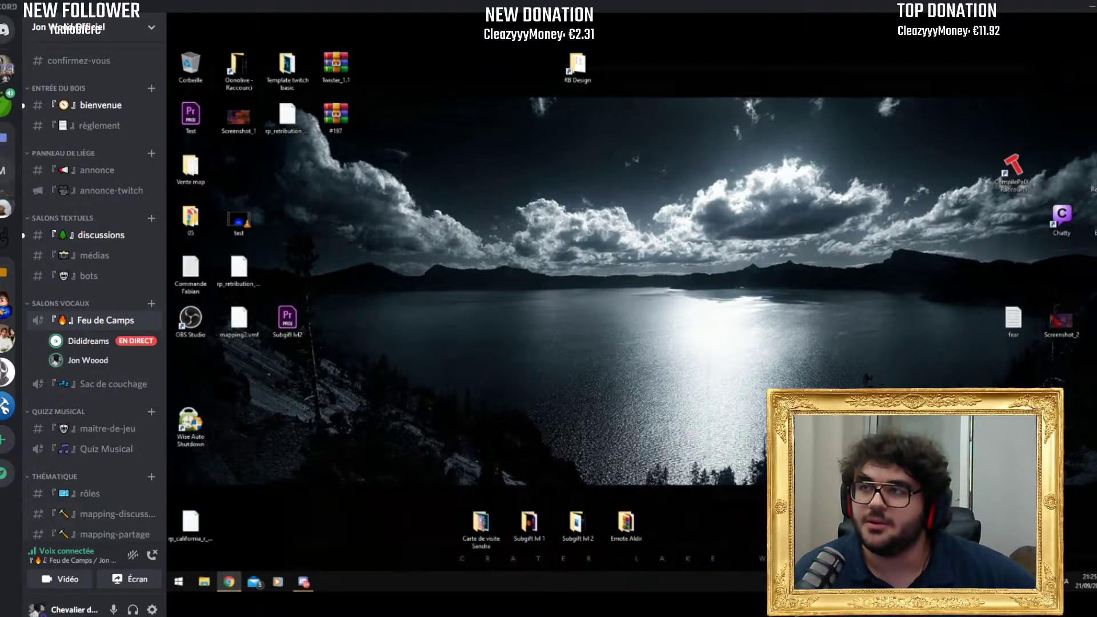
left_click_drag(167, 134, 167, 135)
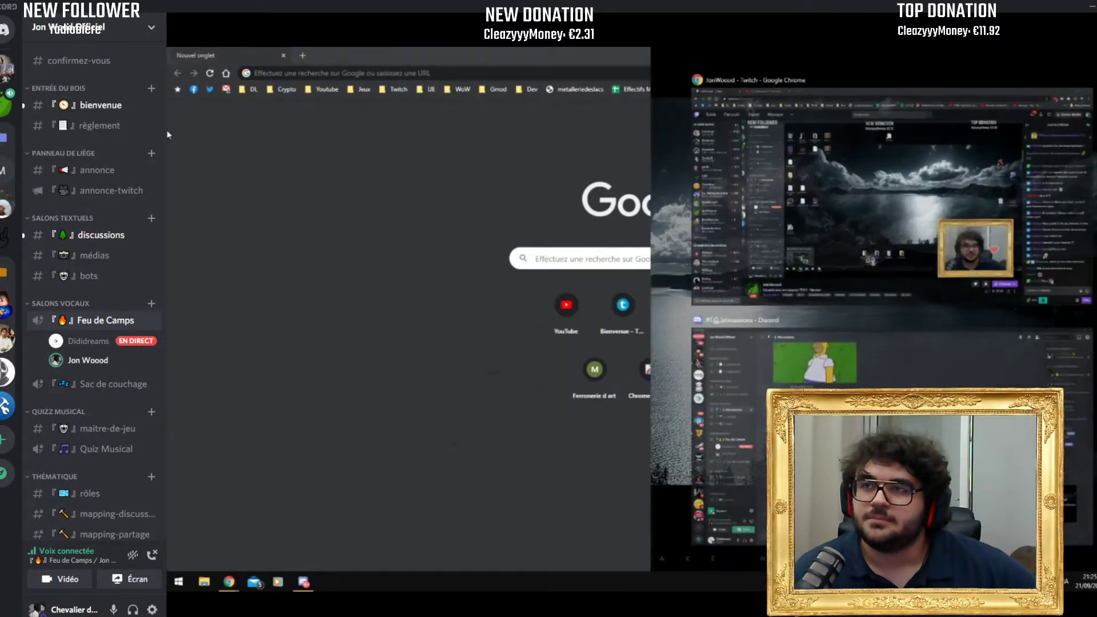
Step: Search 'hammuer' and open the HammUEr by NT Entertainment itch.io page, scrolling down to its files
type("hammuer")
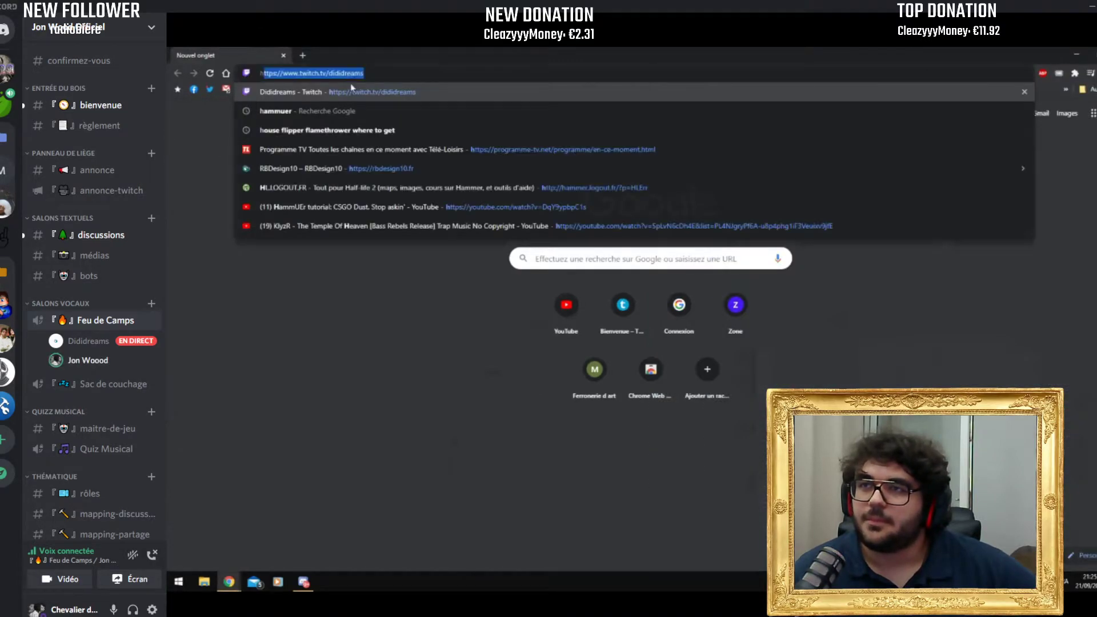
key("Return")
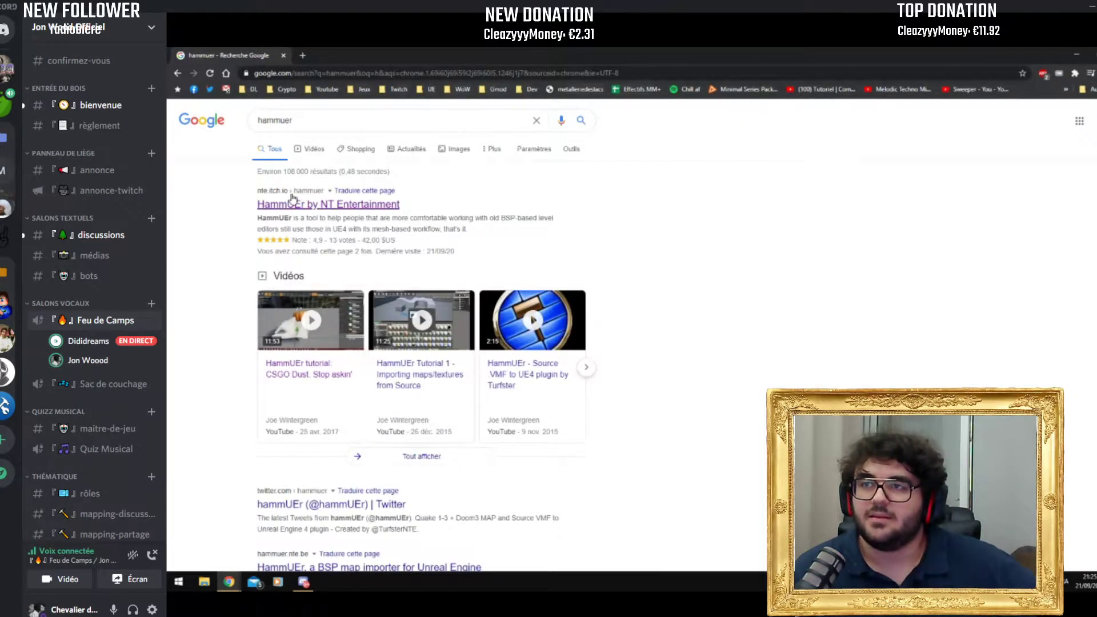
left_click(295, 201)
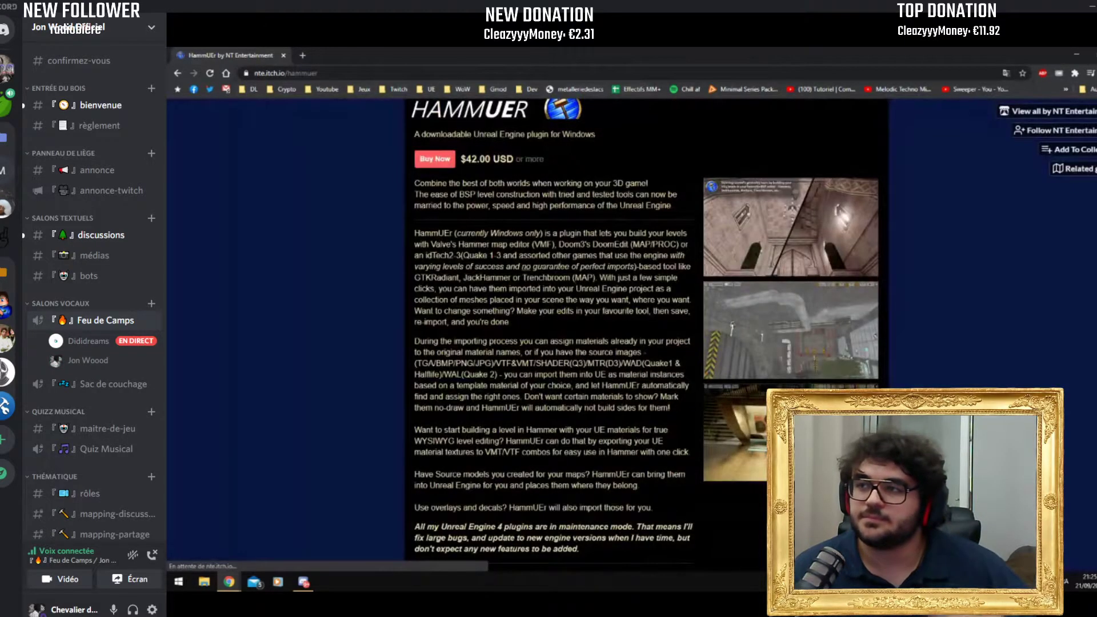
scroll(552, 275, "down", 15)
scroll(552, 275, "down", 5)
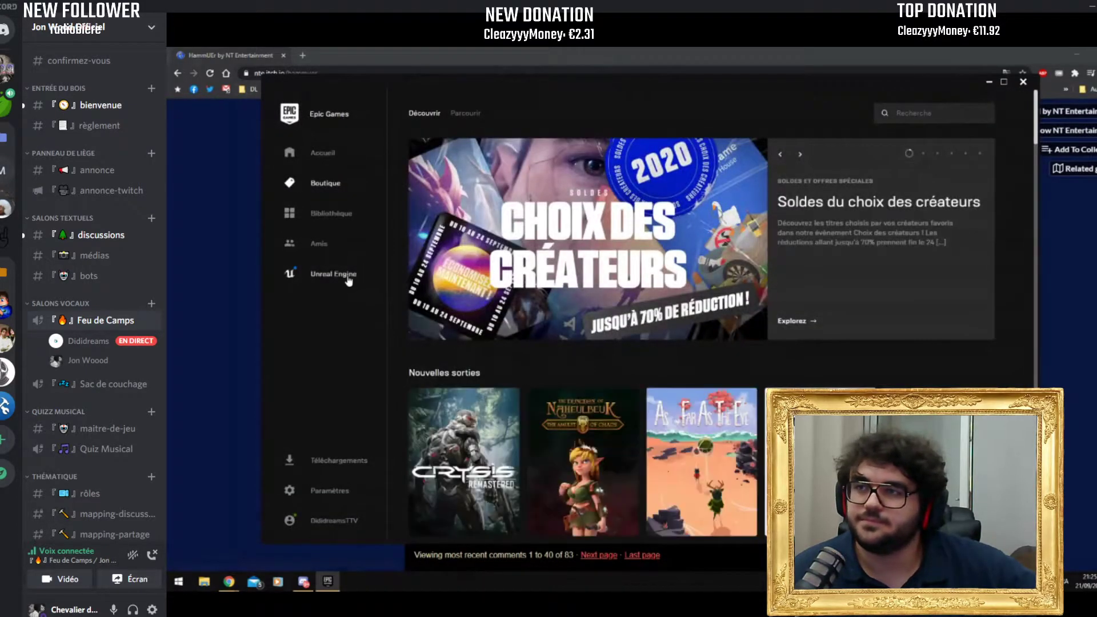
Step: Add an Unreal Engine 4.17.2 version slot to the Epic Games Launcher library
left_click(348, 278)
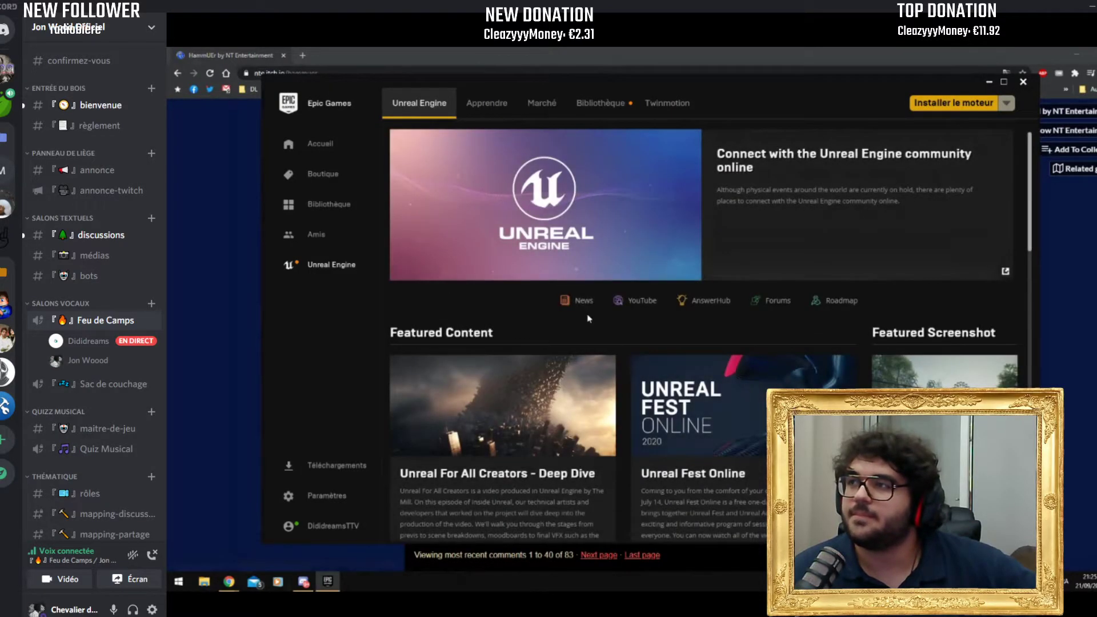
left_click(625, 109)
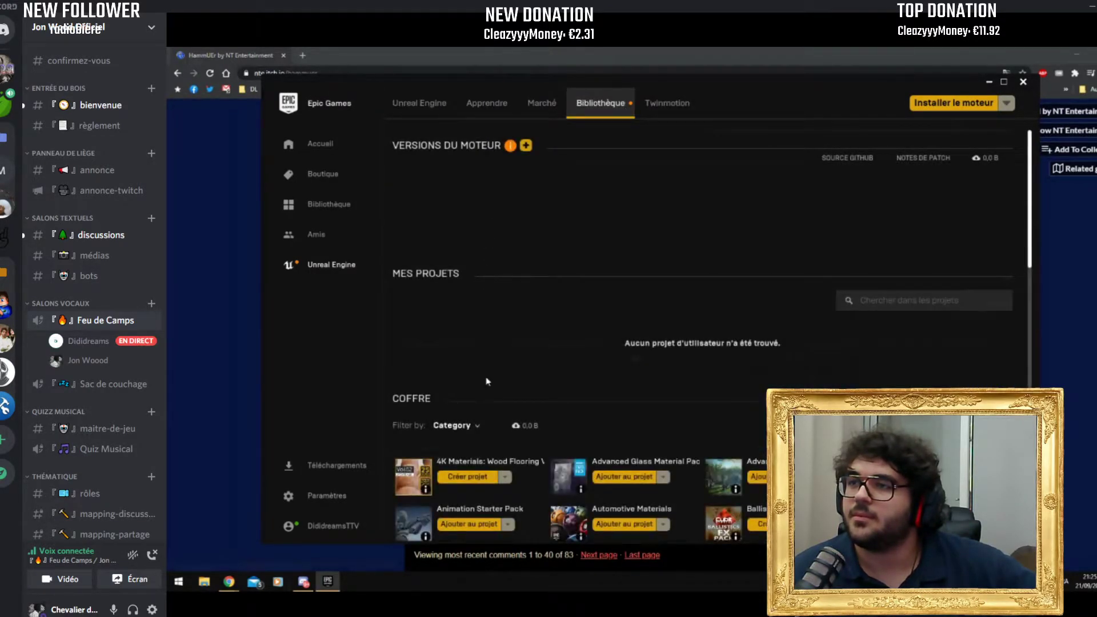
left_click(525, 145)
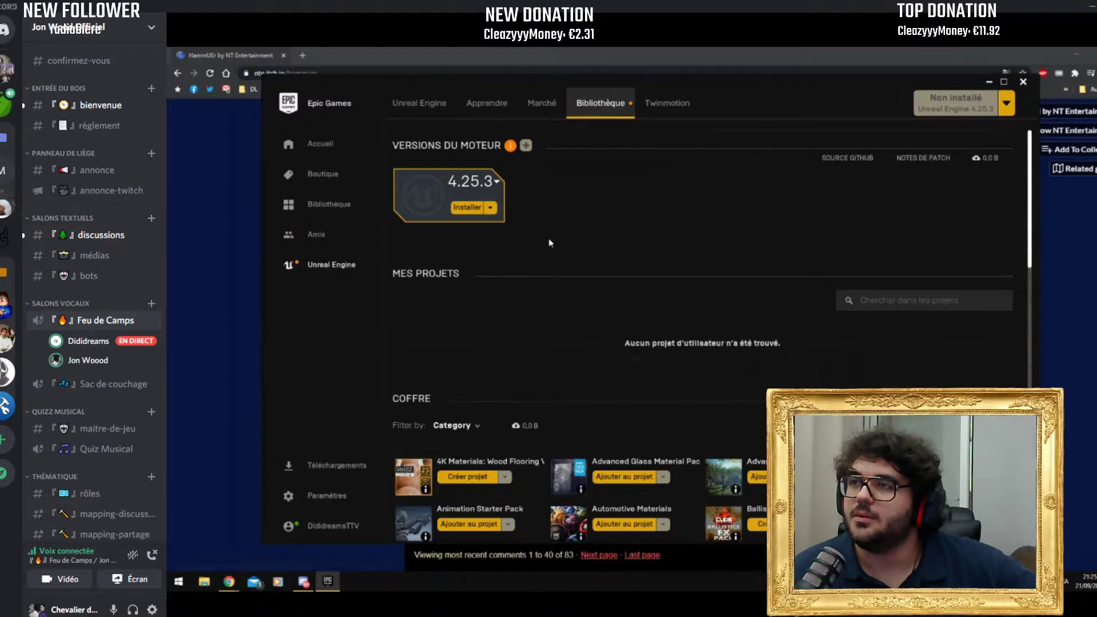
left_click(496, 182)
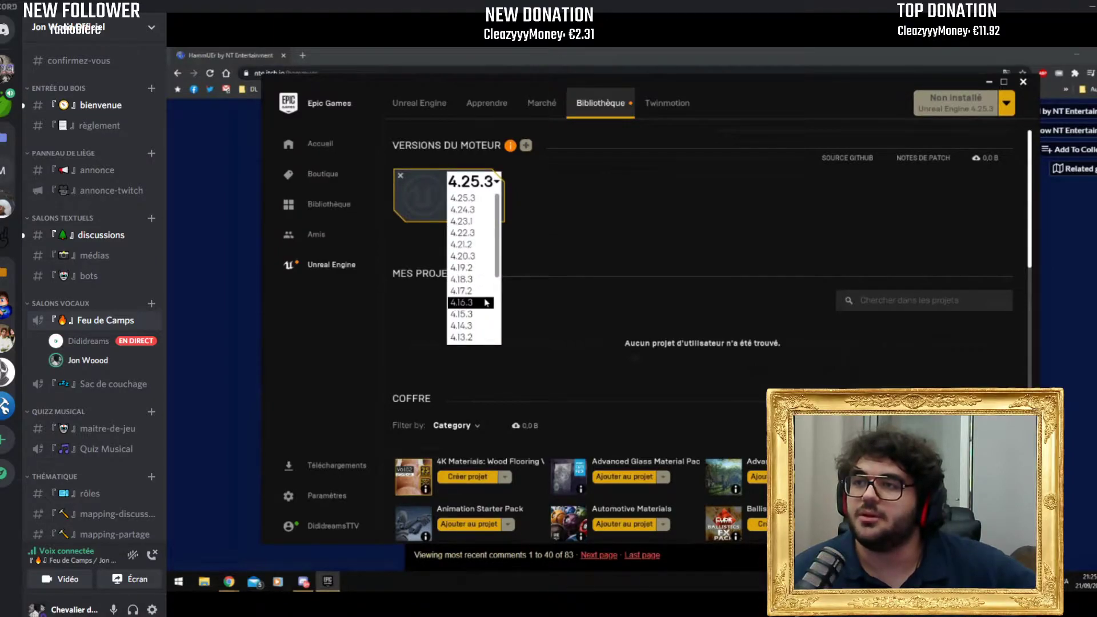
left_click(485, 293)
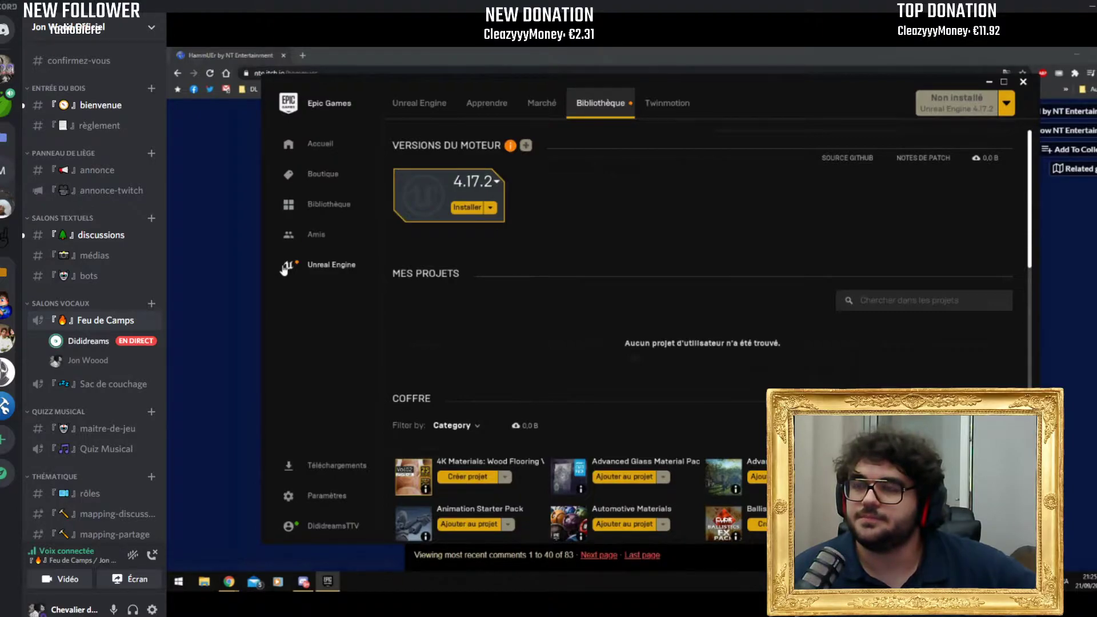
left_click(236, 271)
Step: Review the HammUEr download list, highlighting the HammUEr 2.1a for 4.25 Reload Fix entry
scroll(648, 362, "down", 2)
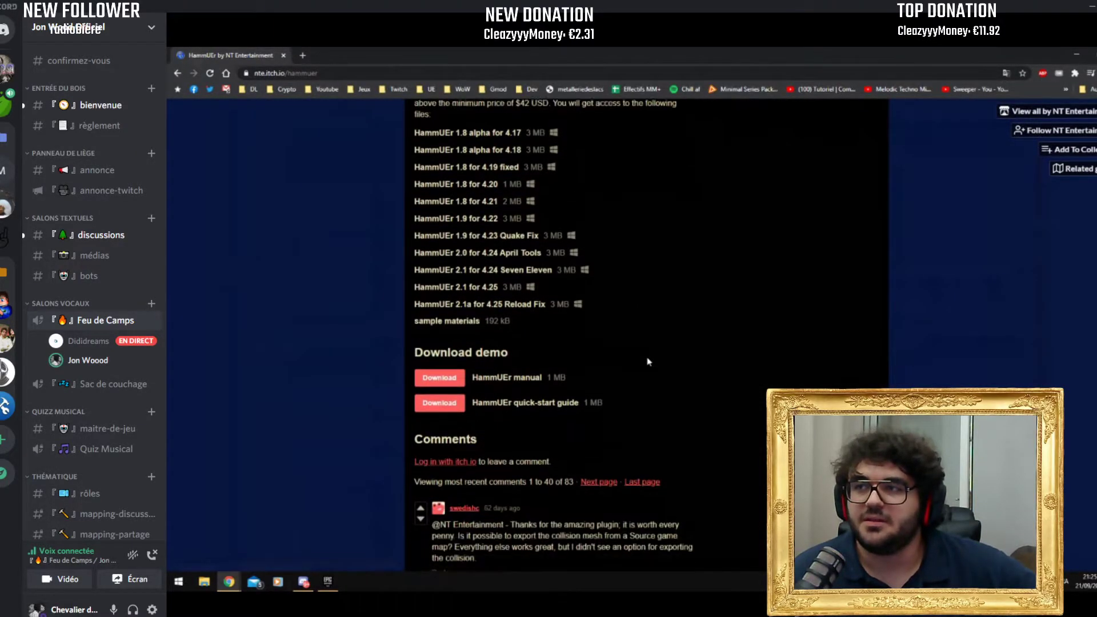
scroll(647, 362, "down", 1)
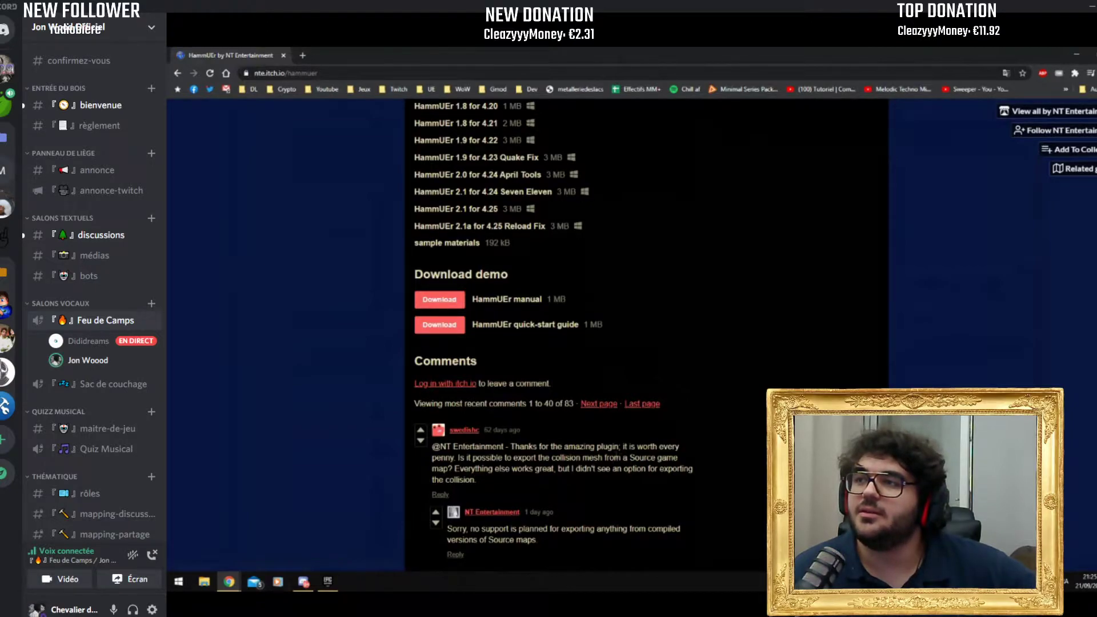
scroll(606, 465, "up", 9)
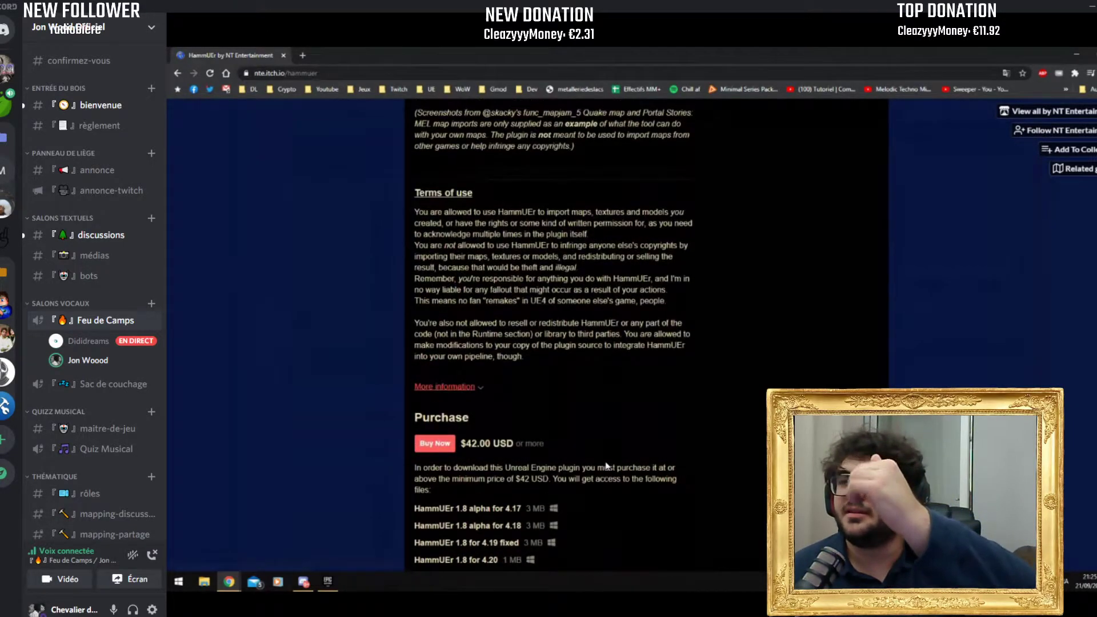
scroll(606, 465, "down", 10)
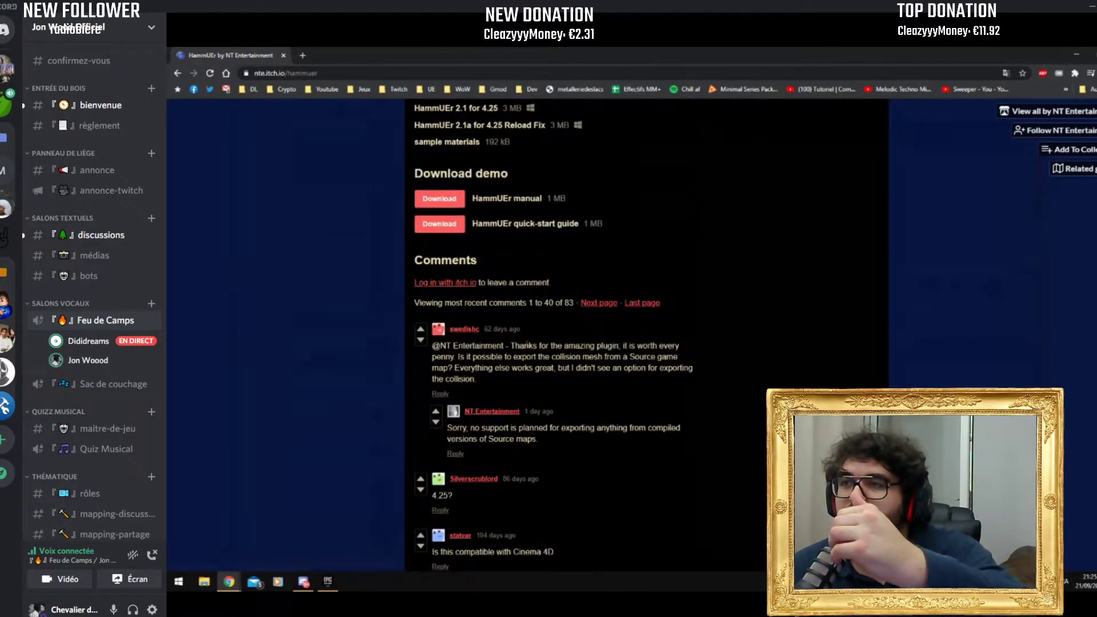
scroll(480, 185, "down", 3)
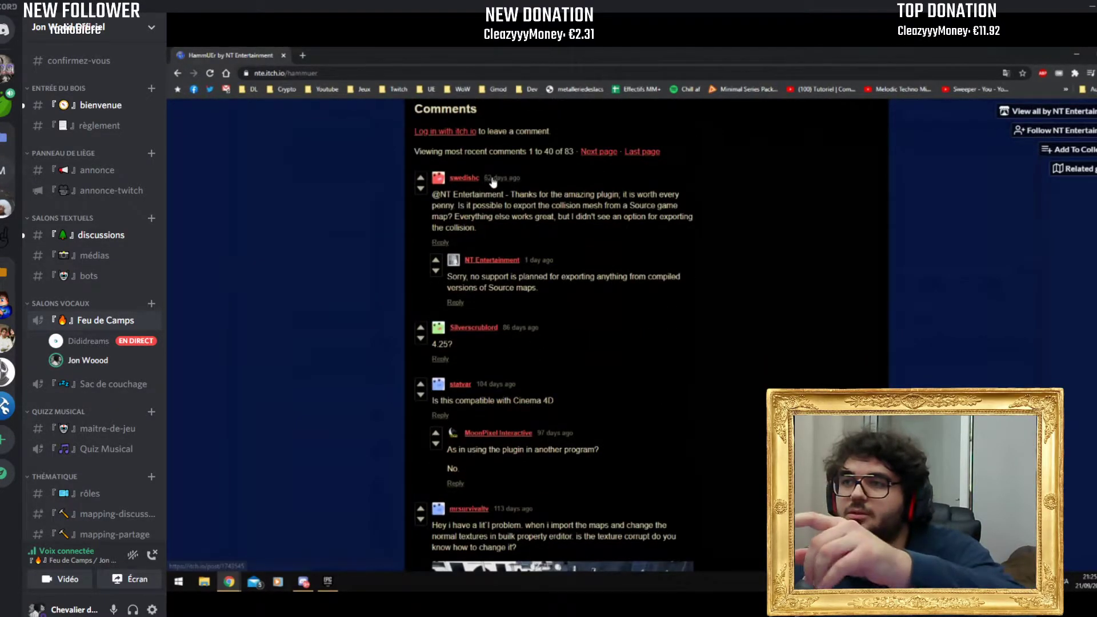
scroll(446, 286, "up", 6)
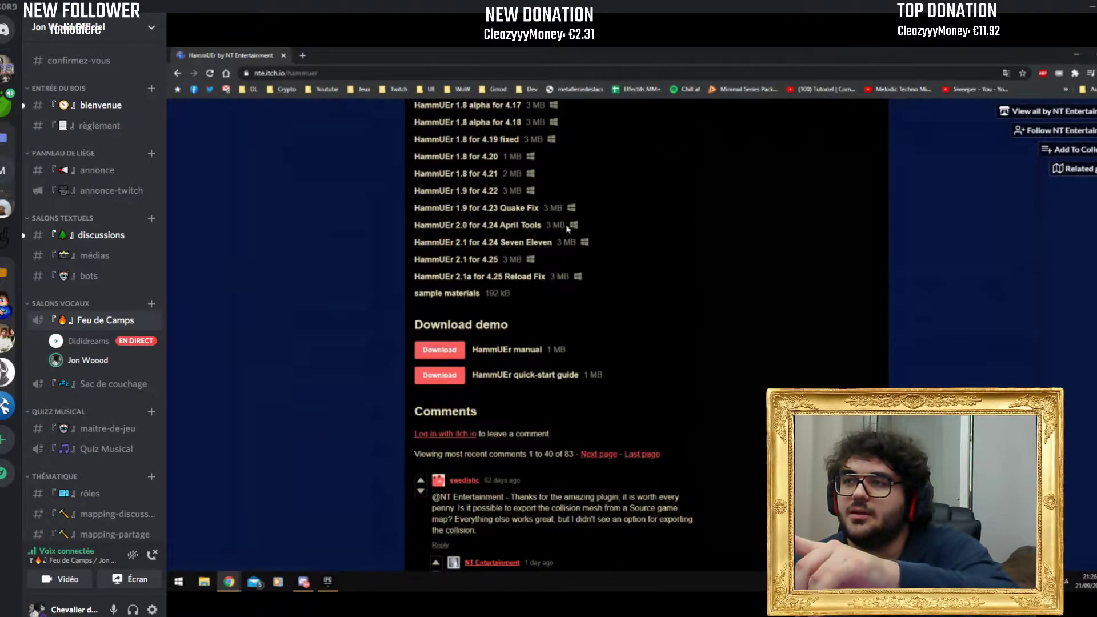
left_click_drag(445, 277, 516, 276)
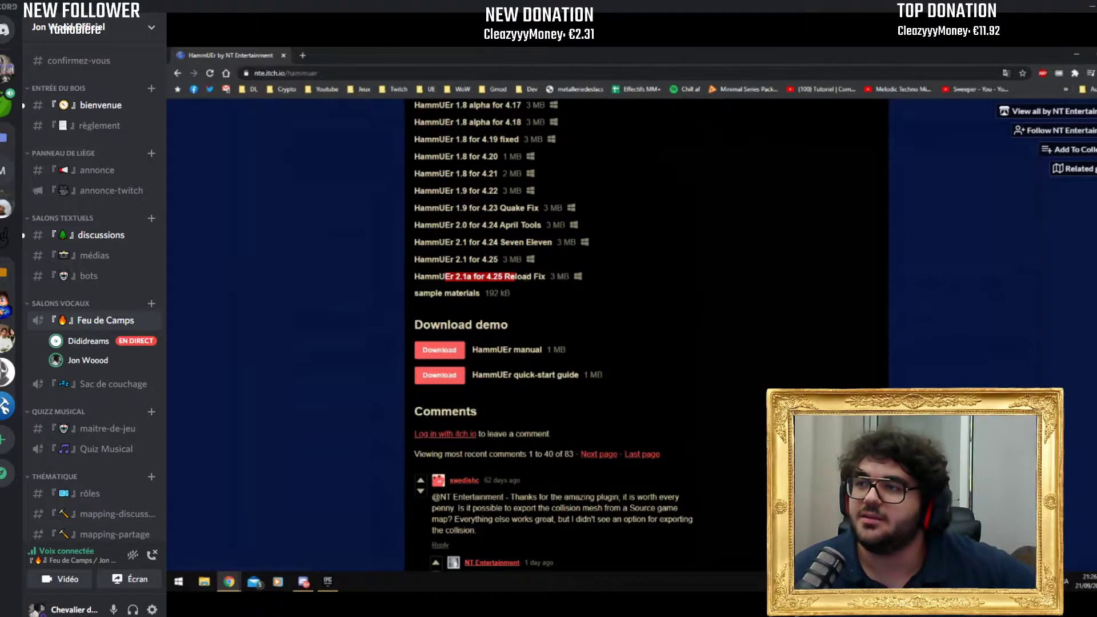
left_click(445, 276)
scroll(526, 280, "up", 3)
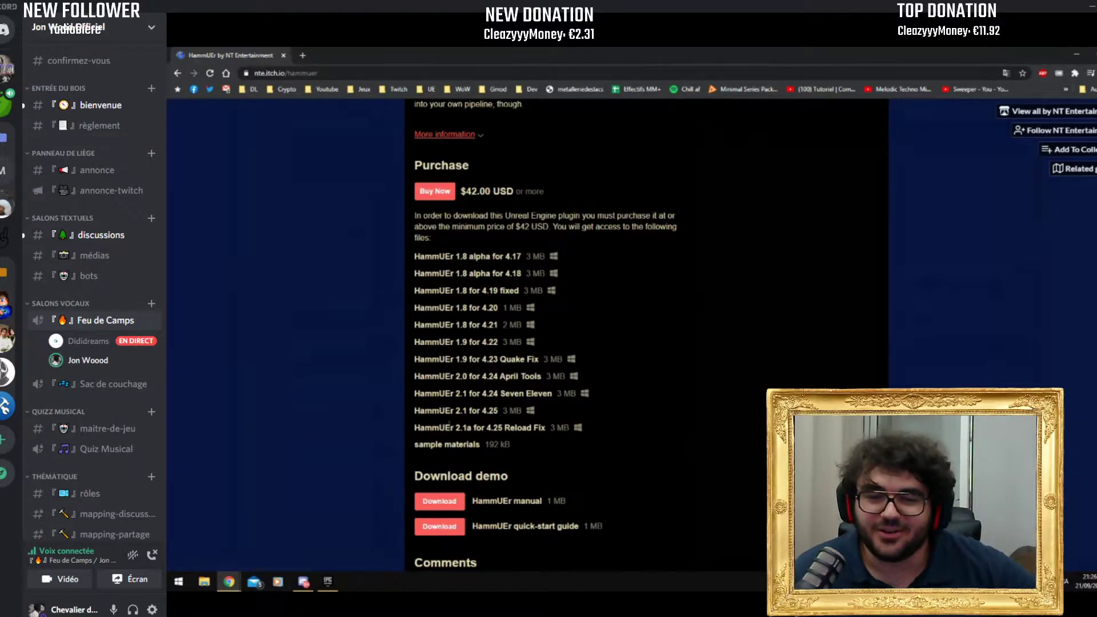
left_click(330, 582)
Step: Change the library's engine version from 4.17.2 to 4.25.3 and hide the launcher
left_click(490, 182)
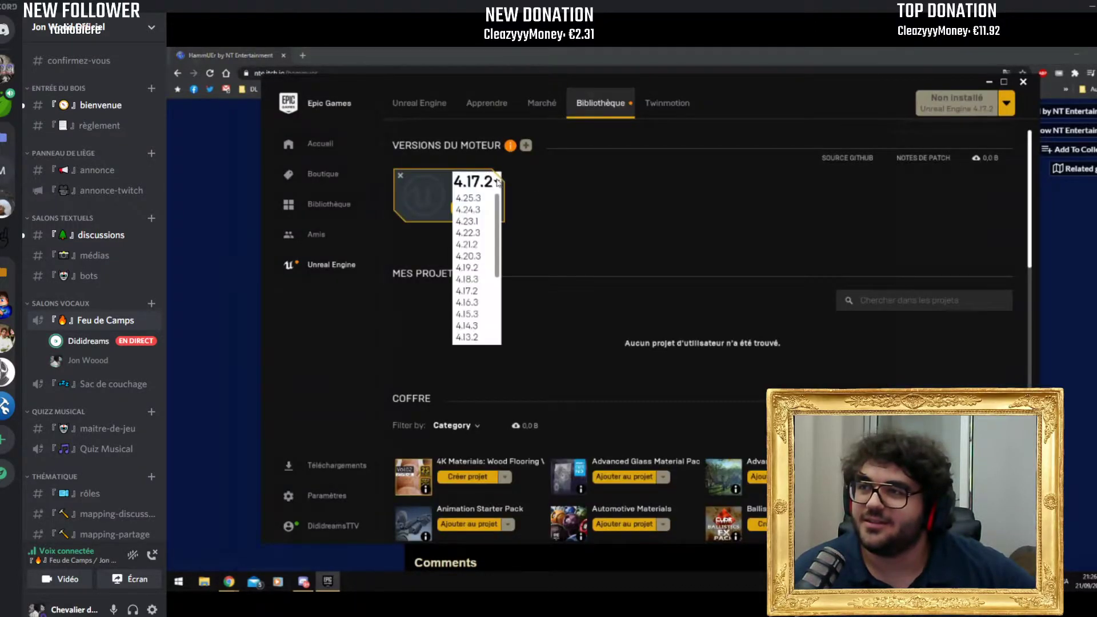
left_click(481, 200)
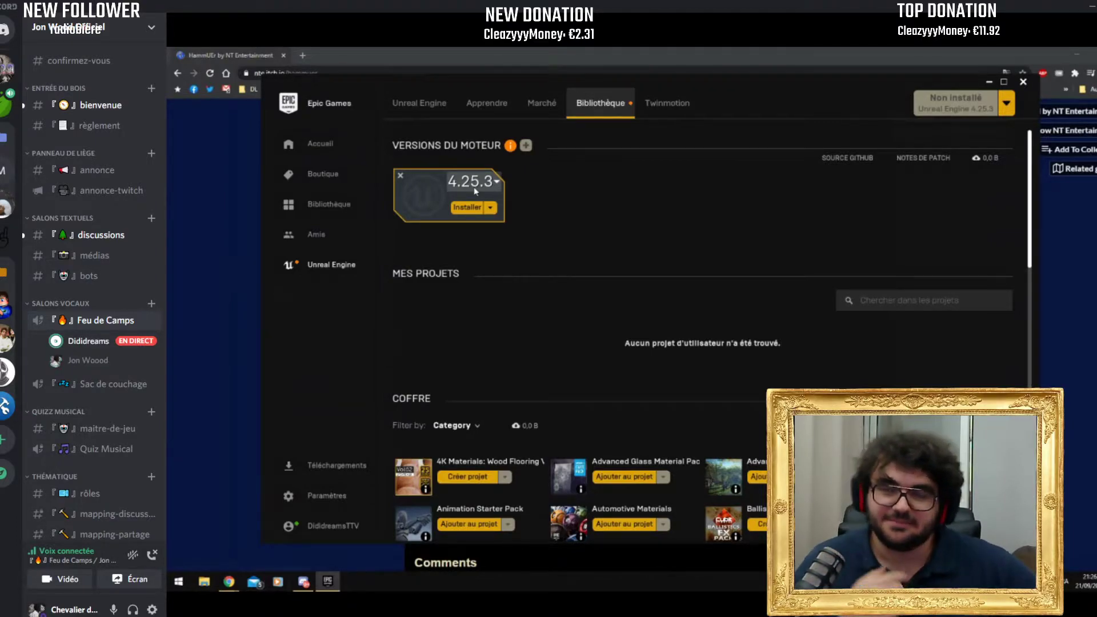
left_click(1073, 296)
scroll(1056, 297, "up", 2)
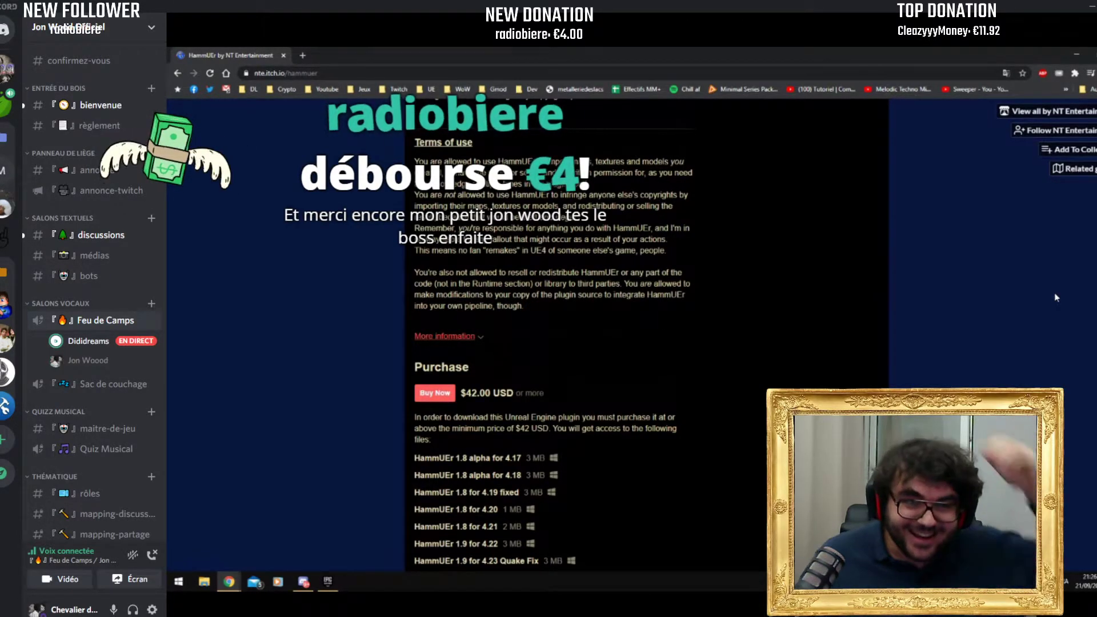
Step: Scroll through the comments on the HammUEr itch.io page, then bring up File Explorer
scroll(562, 244, "down", 10)
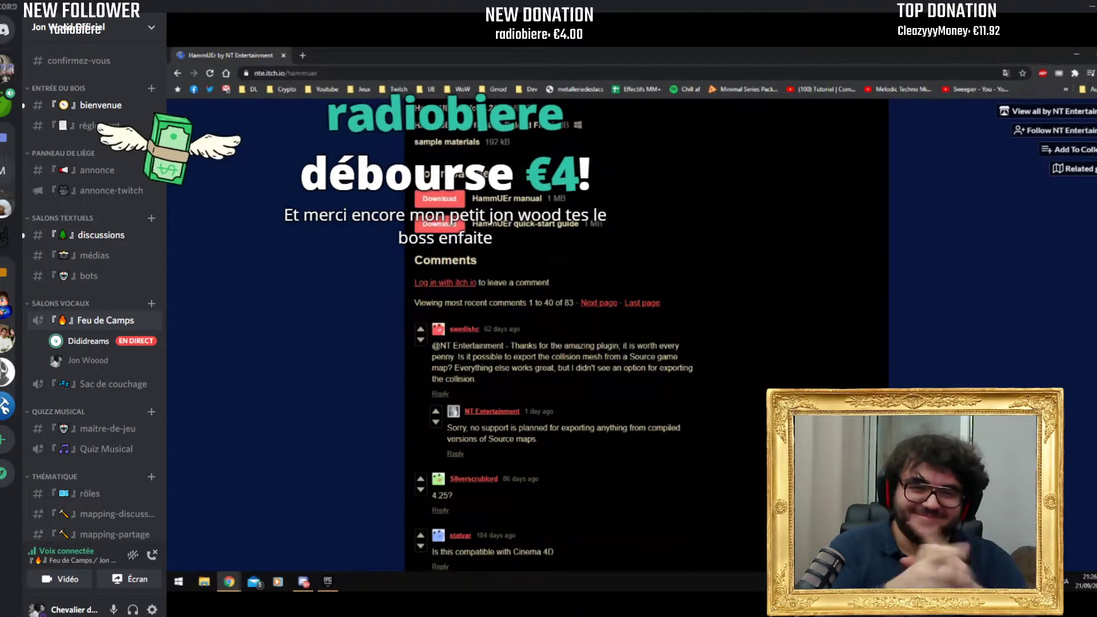
scroll(562, 244, "up", 2)
scroll(631, 231, "up", 2)
scroll(632, 229, "down", 3)
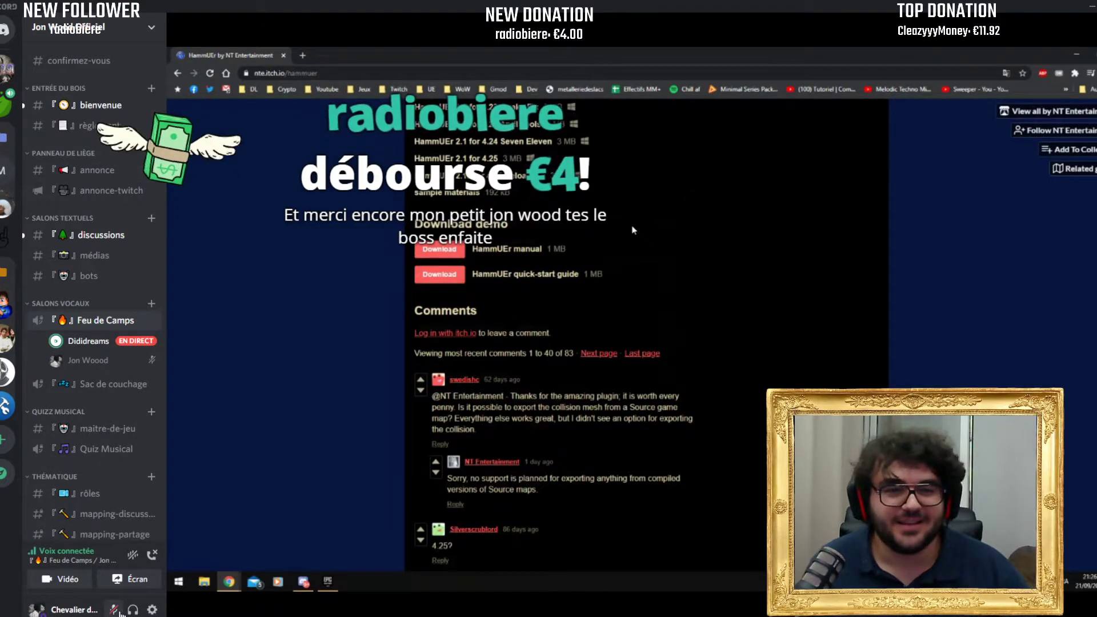
scroll(633, 229, "down", 5)
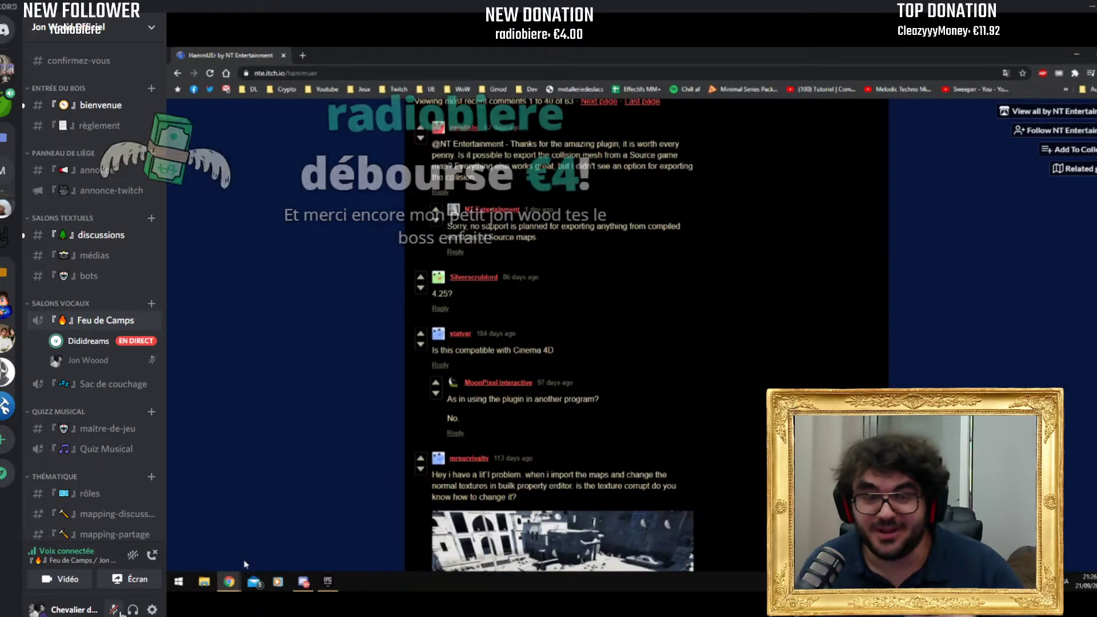
left_click(200, 585)
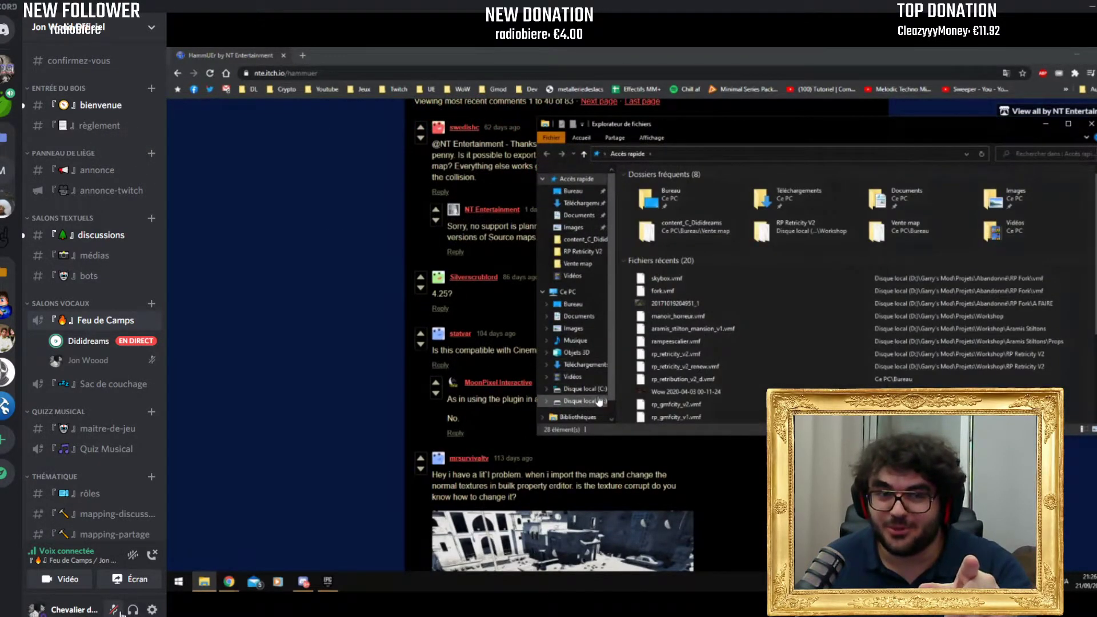
Step: Open the HammUEr Documentation PDF from D:\Unreal Engine\HammUEr Plugins
left_click(120, 612)
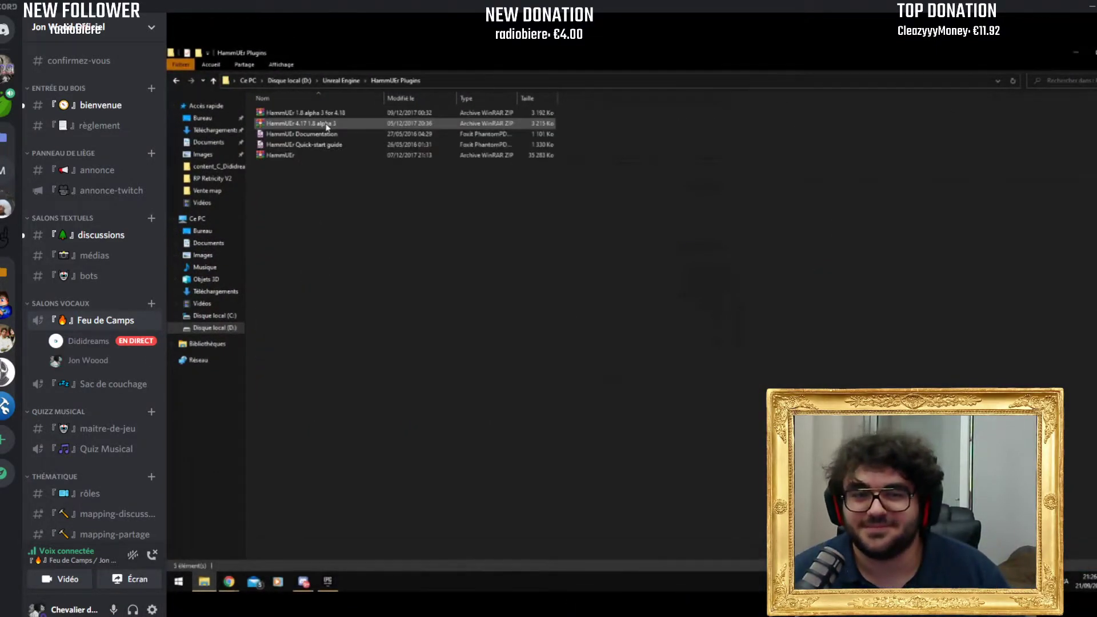
left_click(346, 135)
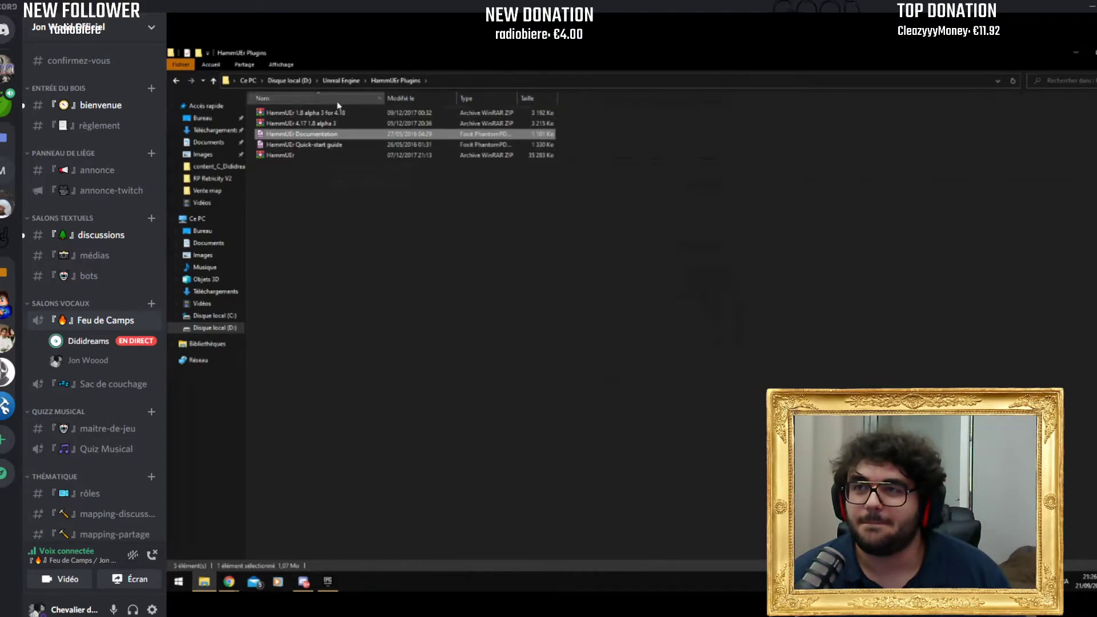
left_click(337, 116)
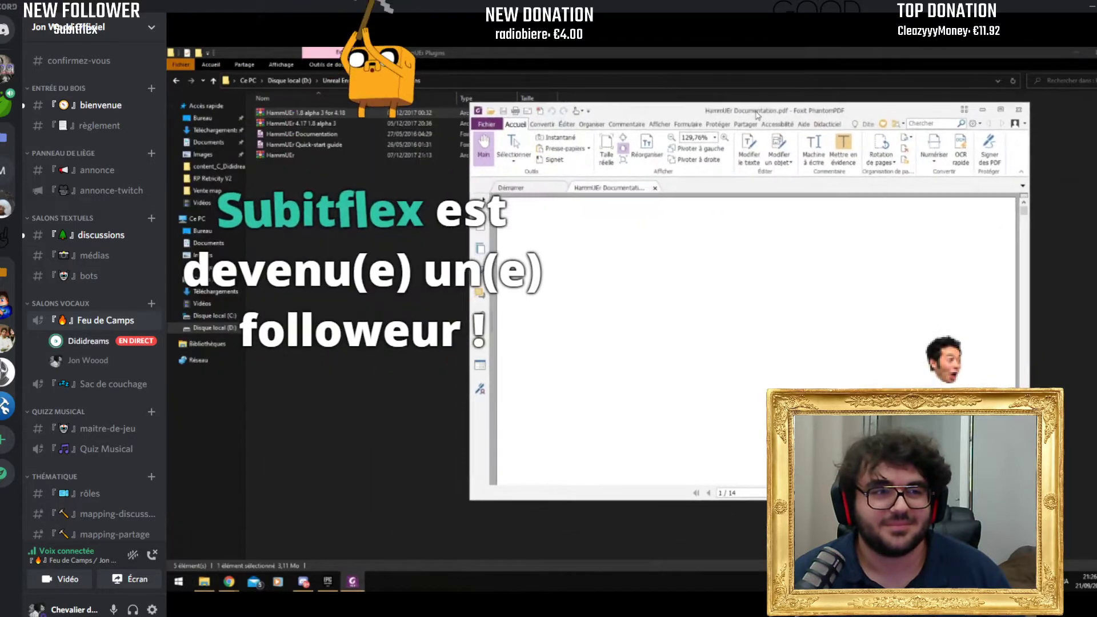
Step: Maximize the documentation window at 125% zoom, toggling the voice call microphone on and off
left_click_drag(757, 115, 764, 106)
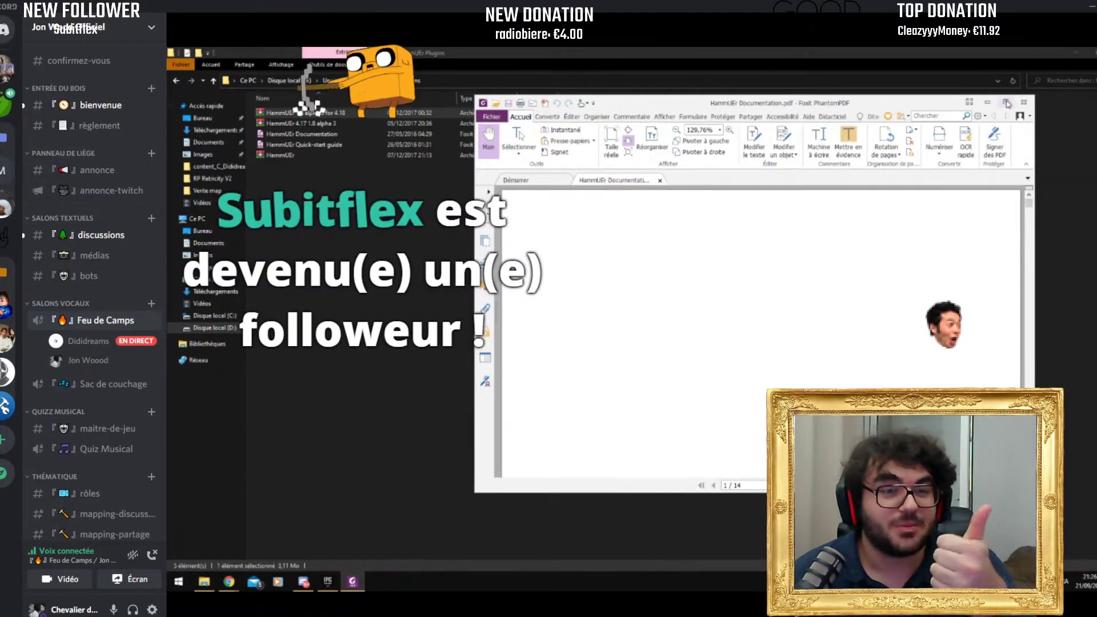
double_click(785, 102)
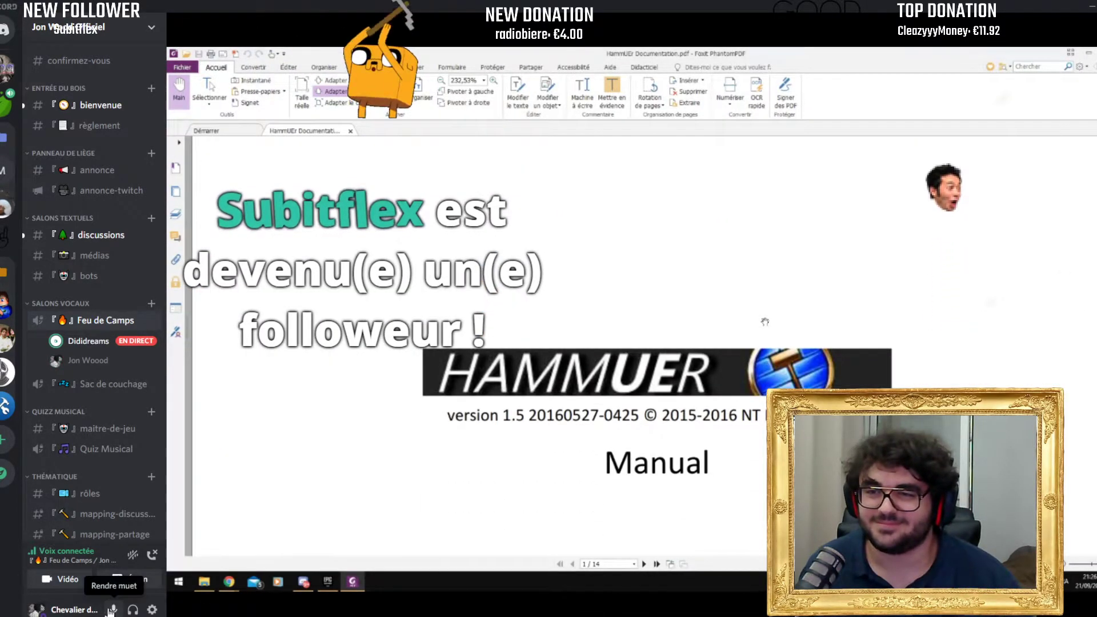
left_click(112, 610)
scroll(764, 321, "down", 10)
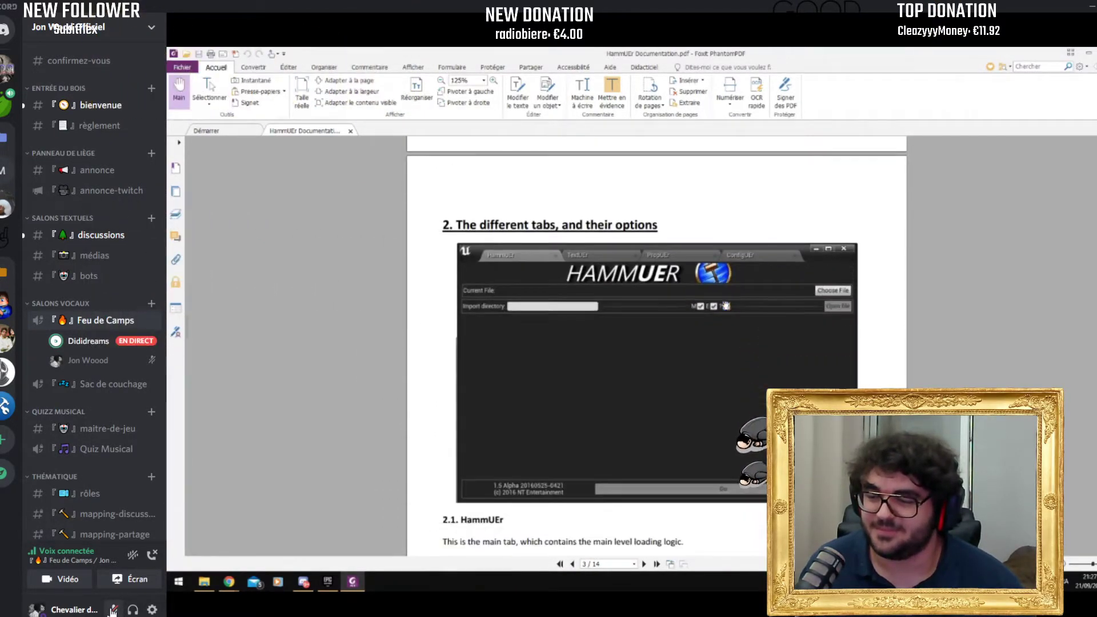
left_click(113, 610)
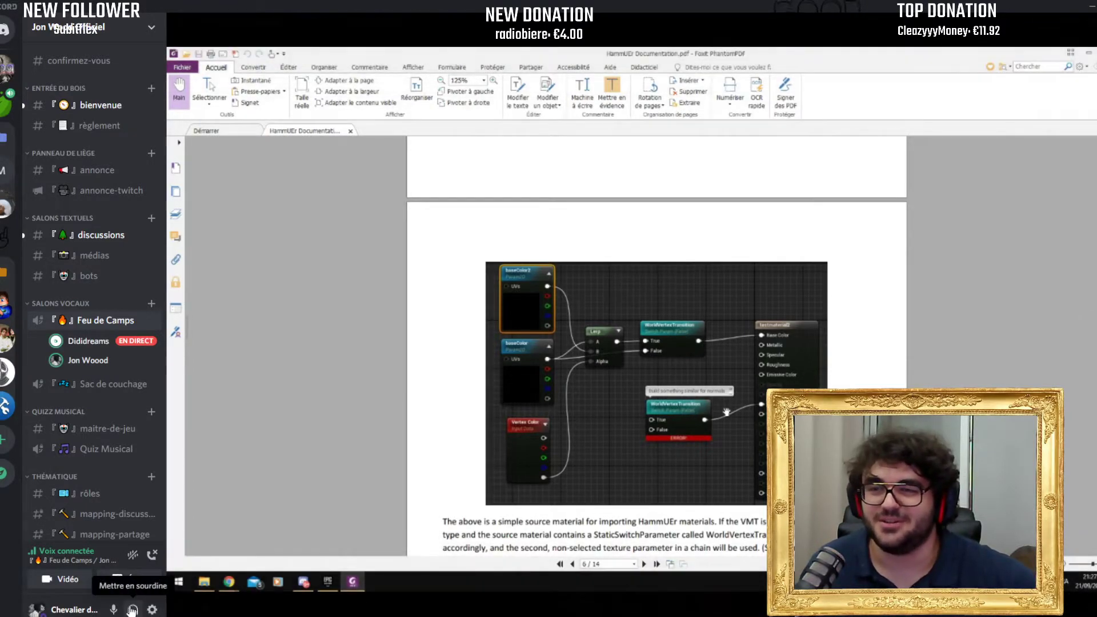
left_click(115, 610)
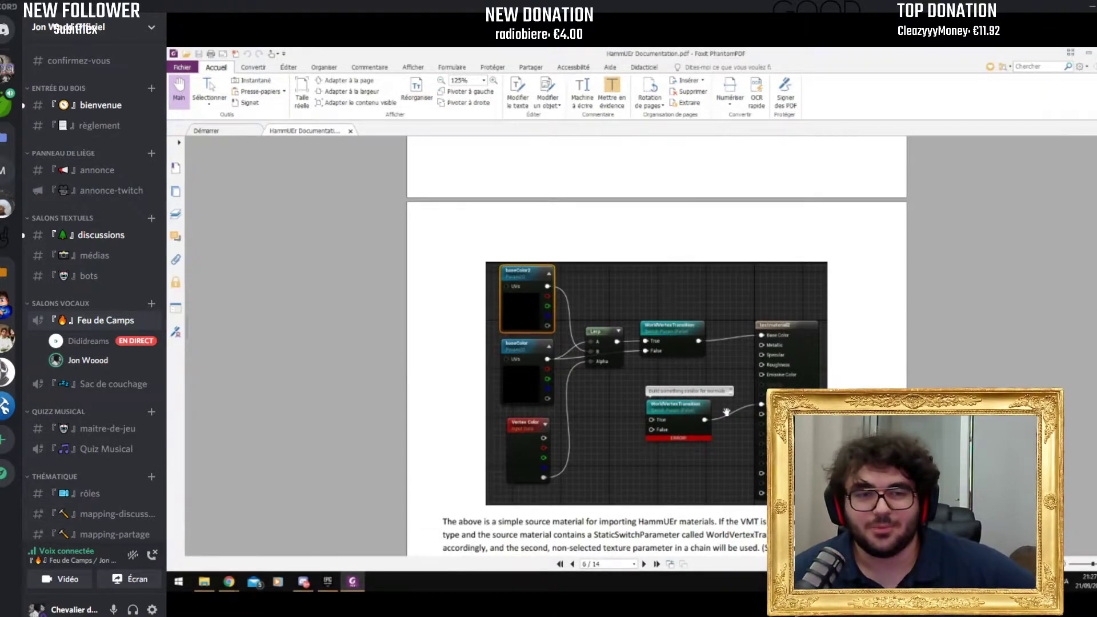
Step: Read down through the HammUEr documentation pages, then close the PDF
scroll(726, 411, "down", 5)
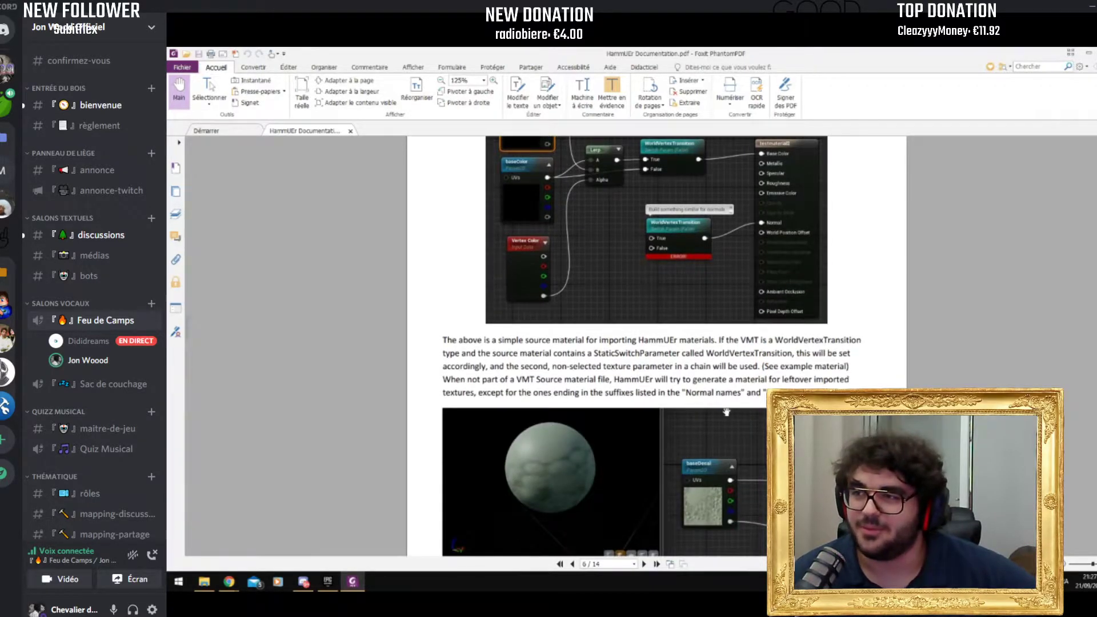
scroll(726, 411, "down", 2)
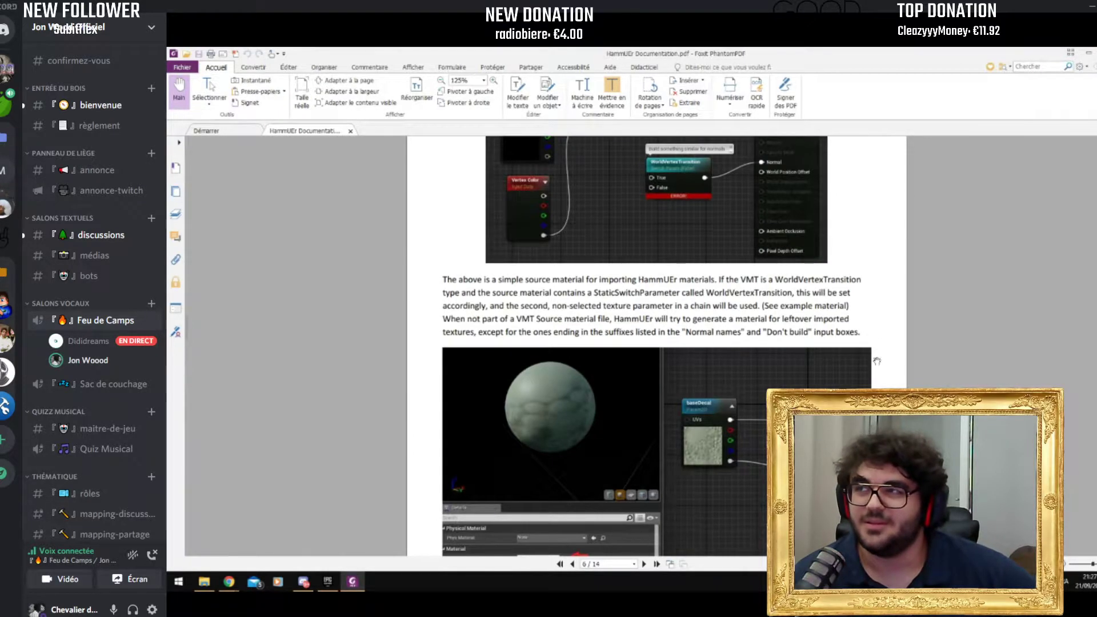
scroll(887, 354, "down", 3)
scroll(887, 354, "down", 10)
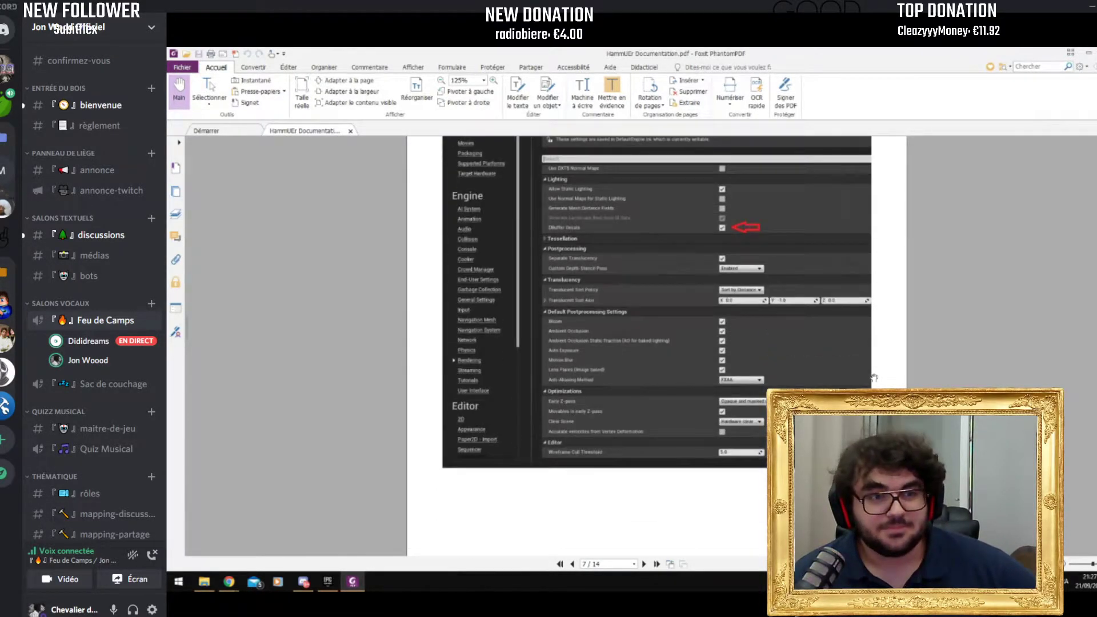
scroll(873, 384, "down", 8)
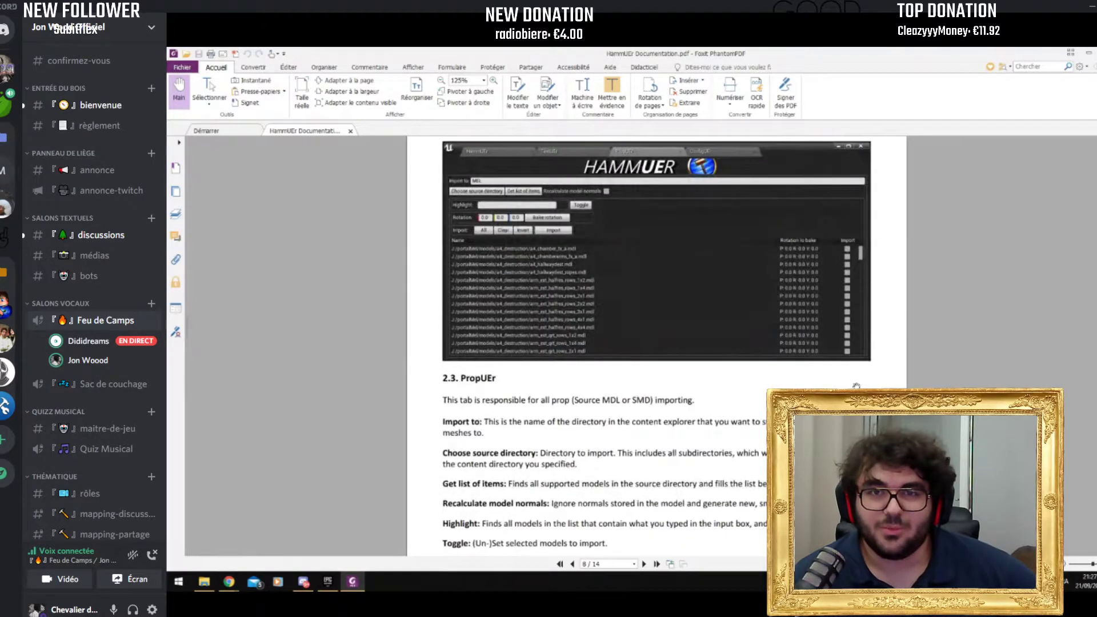
scroll(856, 386, "down", 20)
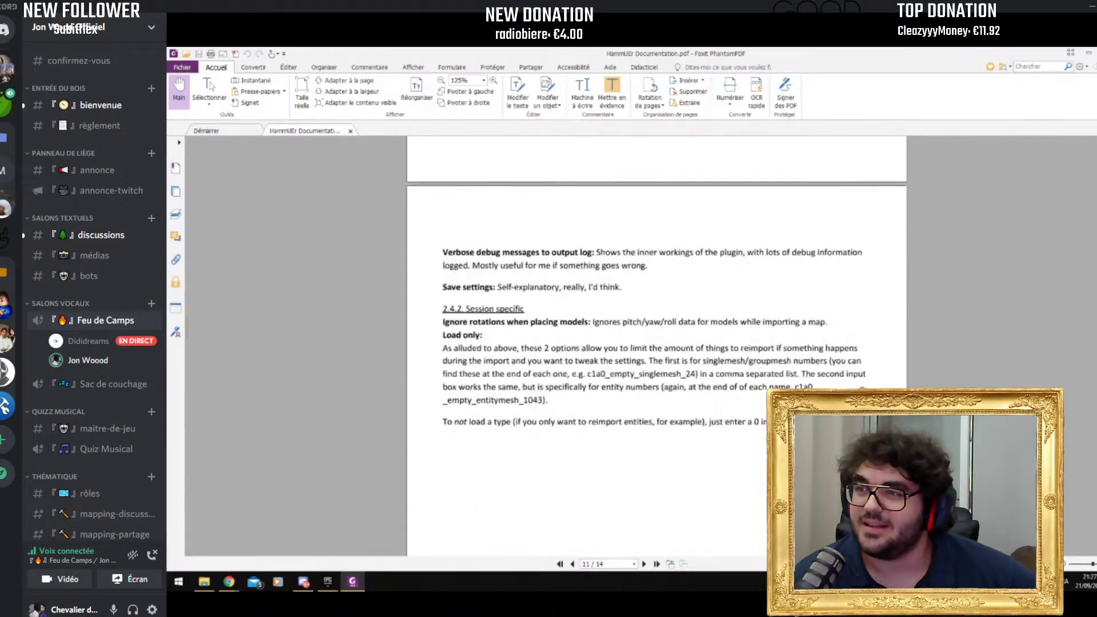
scroll(864, 388, "down", 6)
scroll(864, 387, "up", 10)
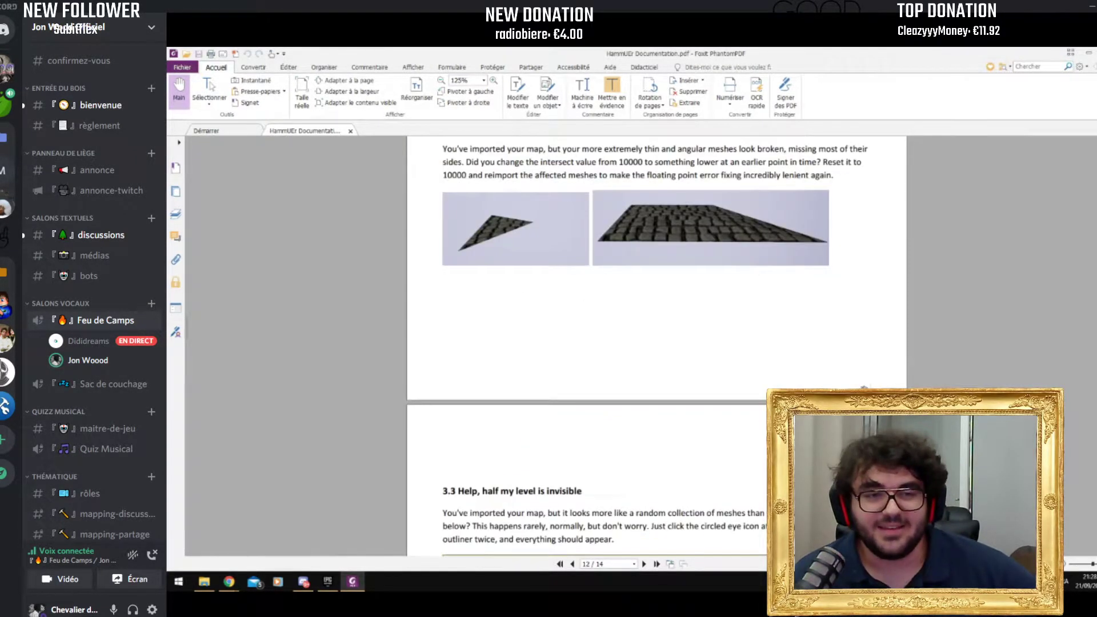
key("alt+F4")
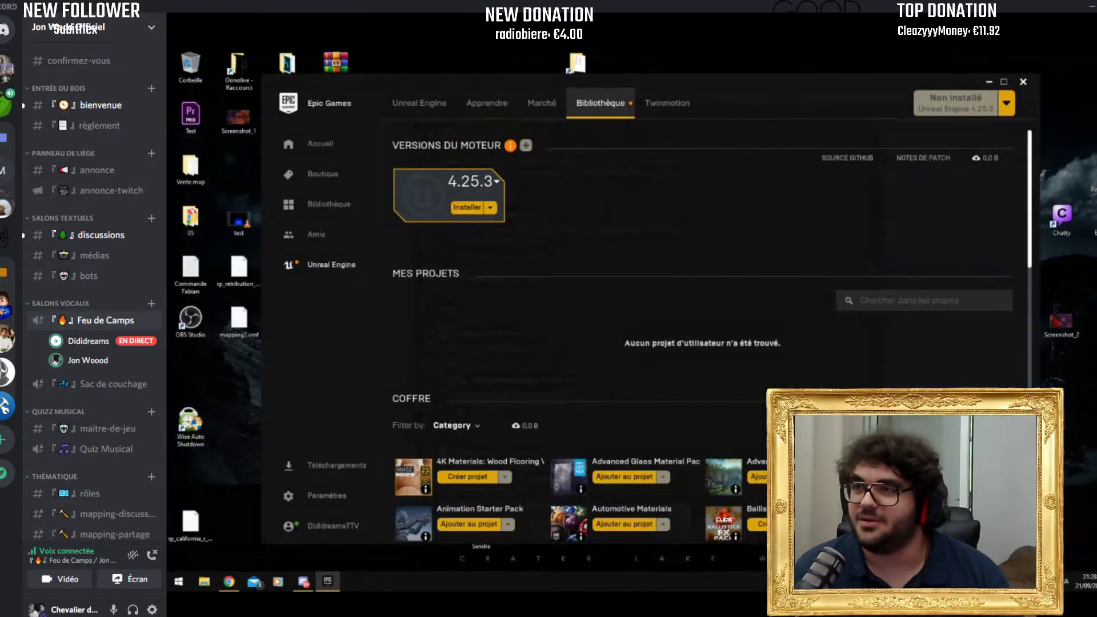
Step: Close the Epic Games Launcher and move the Discord window off screen to reveal chateau.txt
left_click(1022, 82)
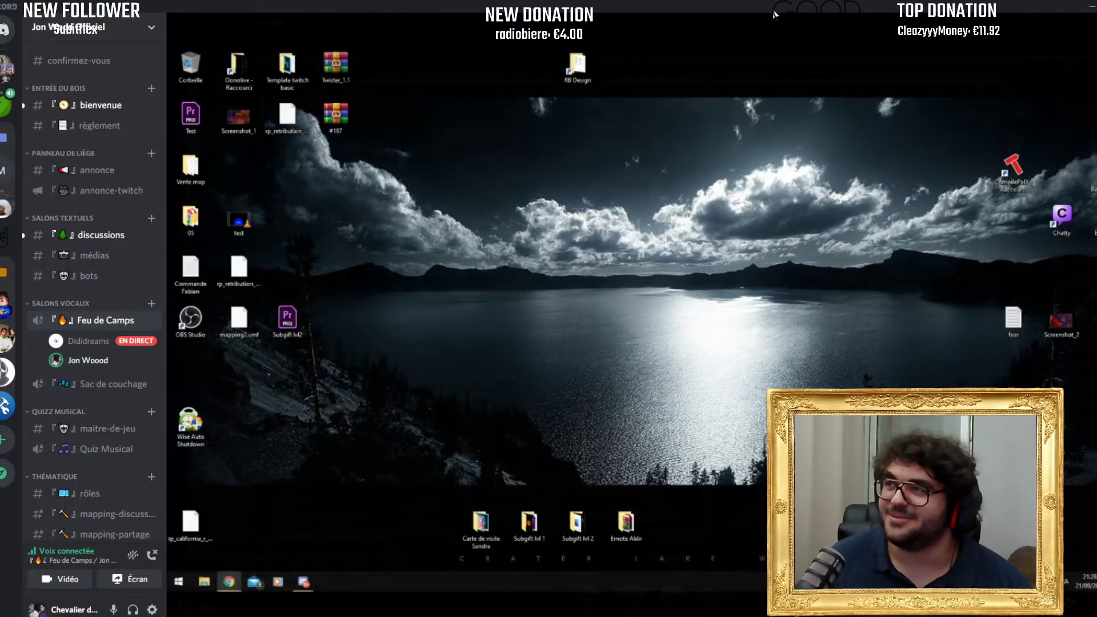
left_click(1096, 6)
left_click_drag(729, 8, 0, 229)
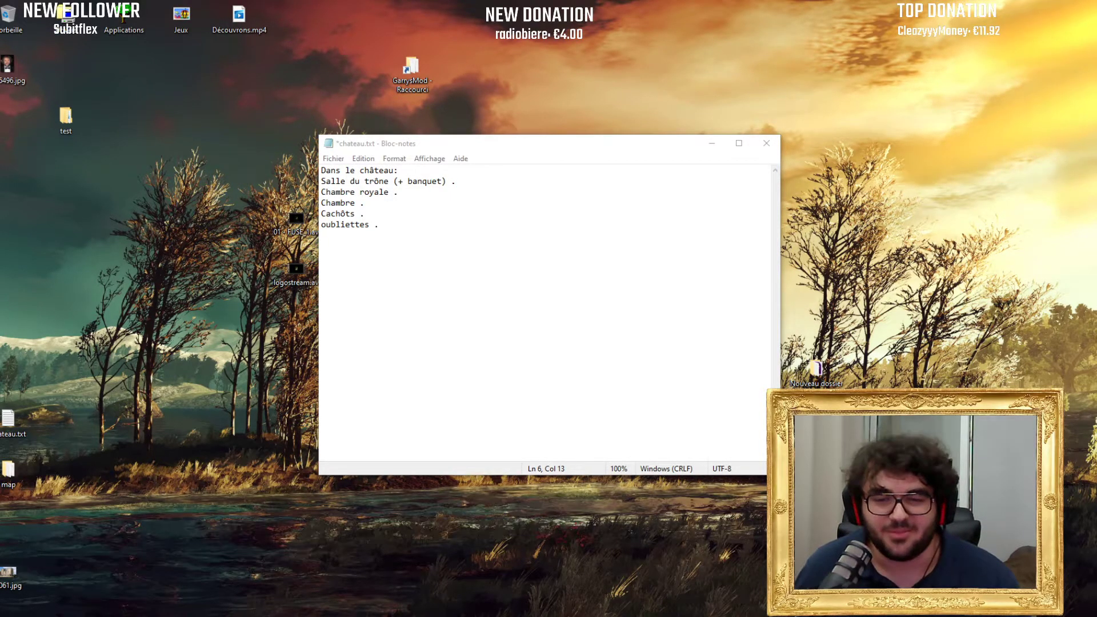
Step: Check the end of the chateau.txt castle room list, then return to the Hammer map
left_click(413, 284)
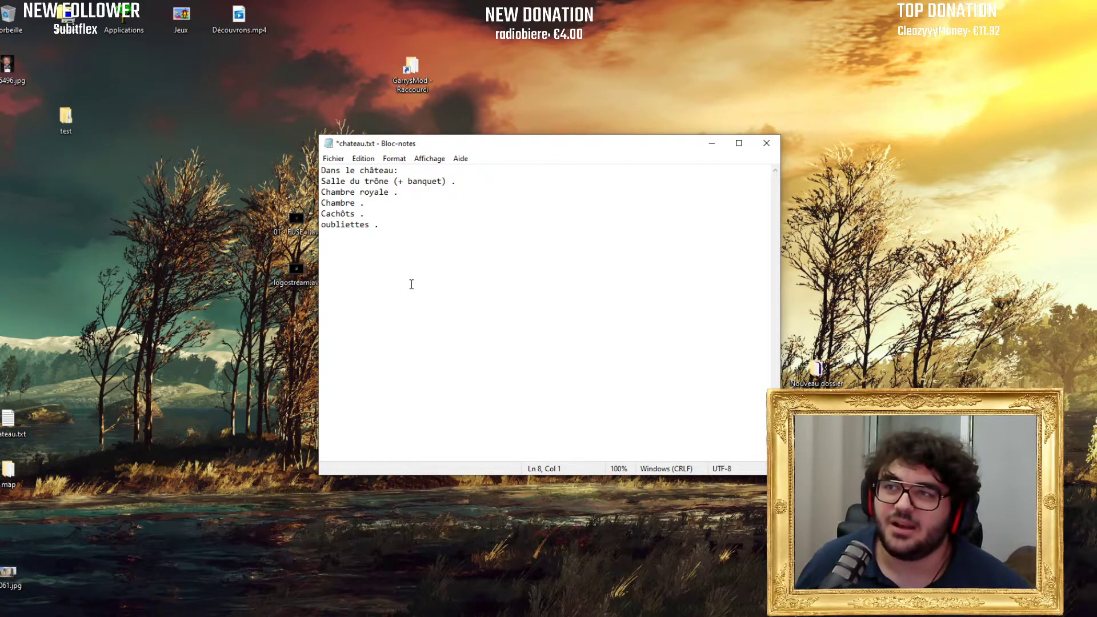
key("BackSpace")
key("BackSpace")
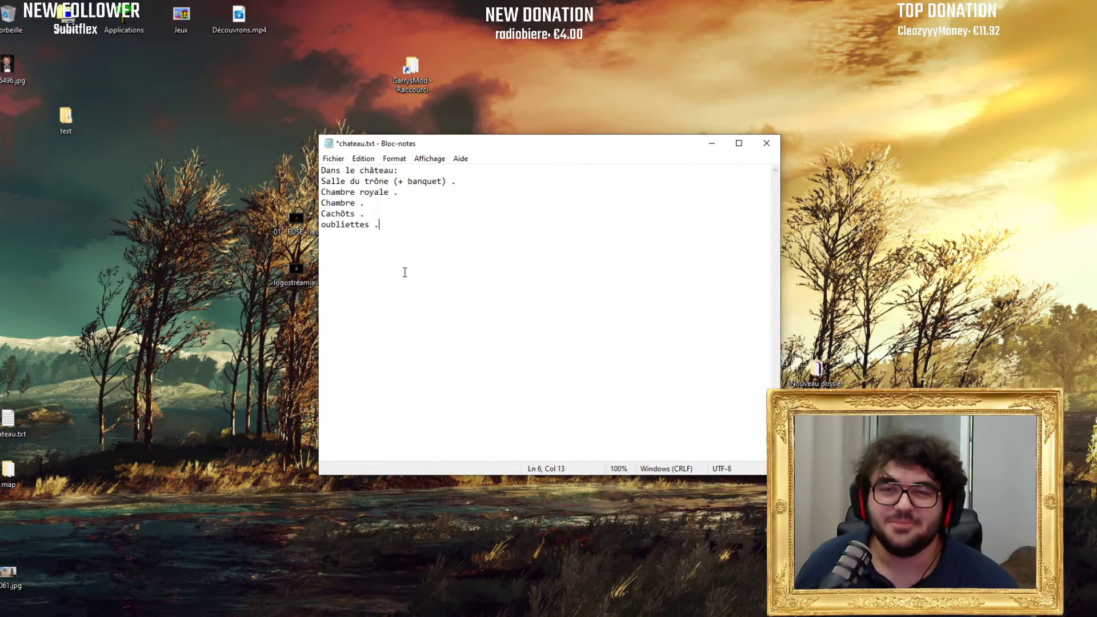
left_click(164, 614)
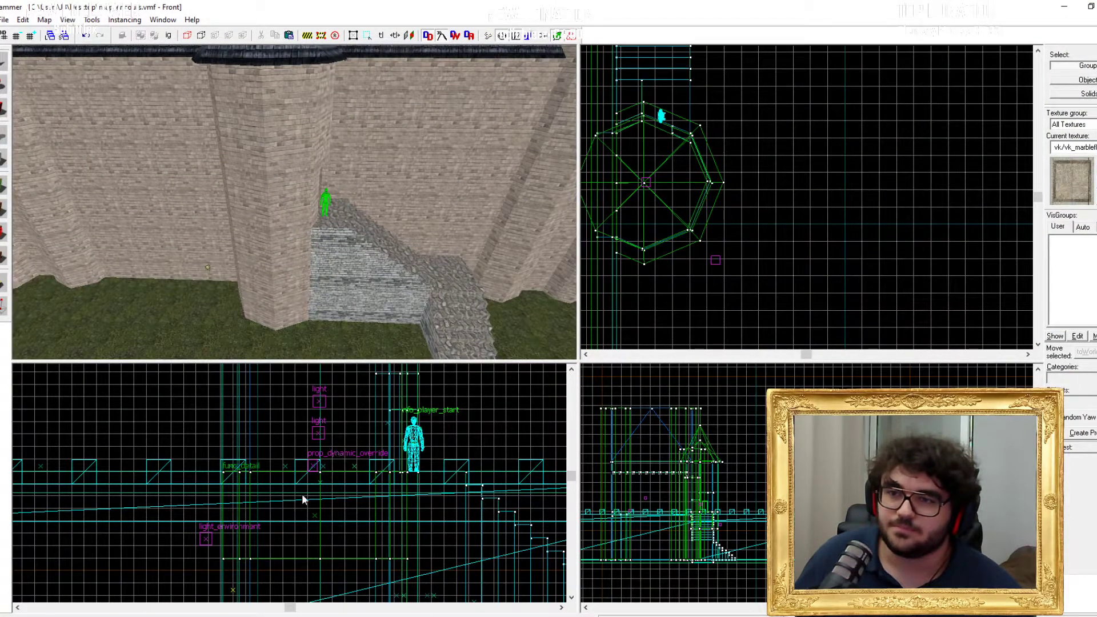
Step: Fly the 3D camera into the throne room and select the stool prop by the wall
key("z")
key("w")
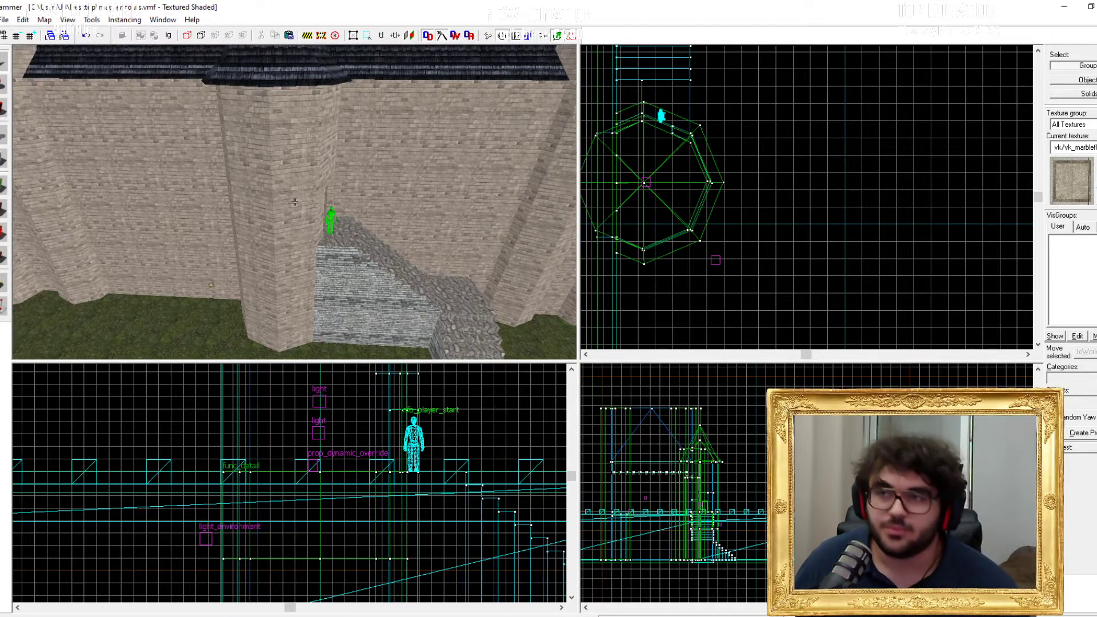
key("s")
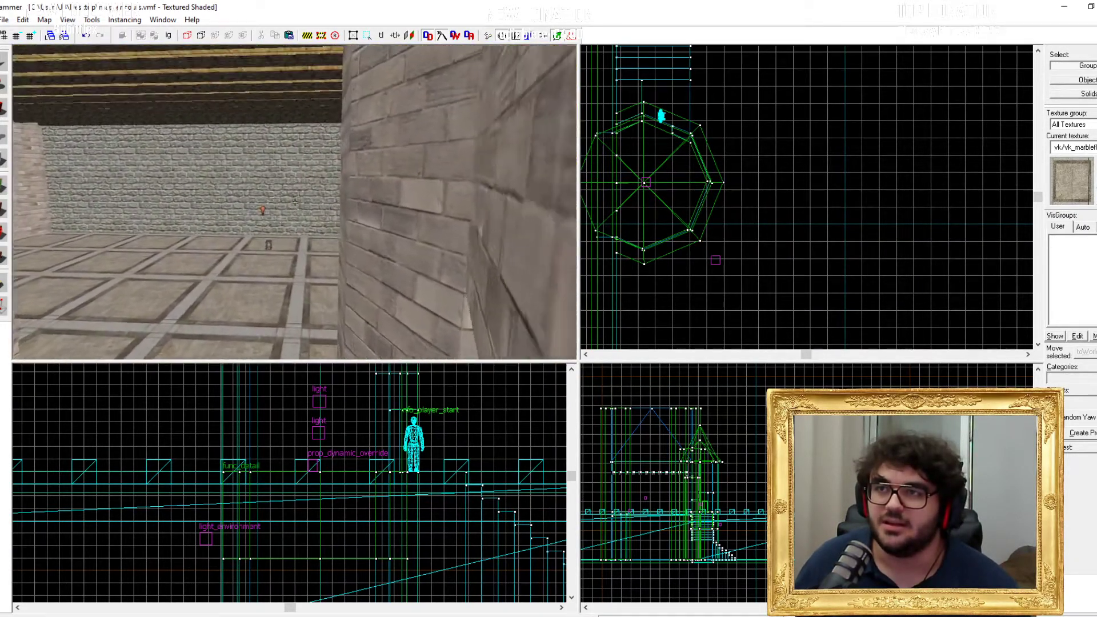
key("w")
key("w")
key("z")
left_click(272, 282)
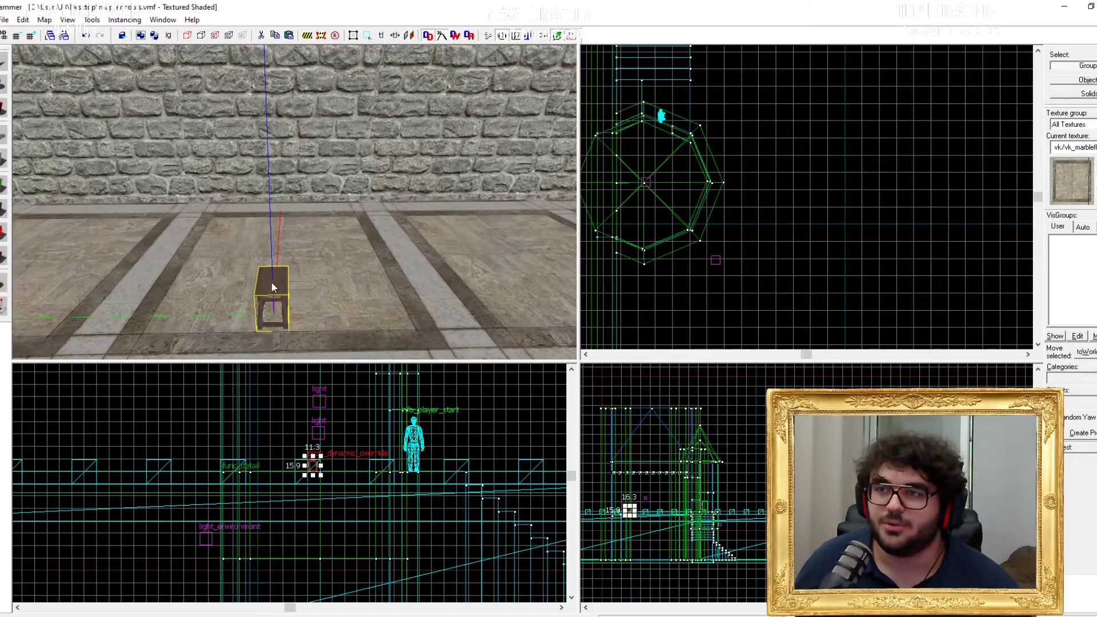
key("ctrl+x")
key("ctrl+v")
key("s")
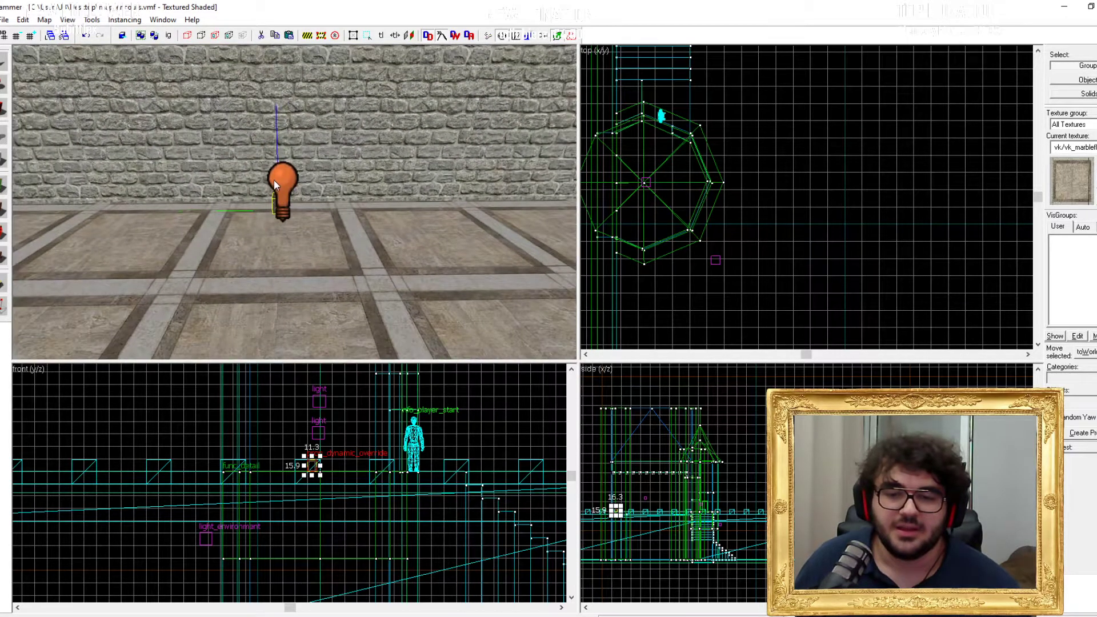
key("d")
key("z")
key("s")
key("w")
key("w")
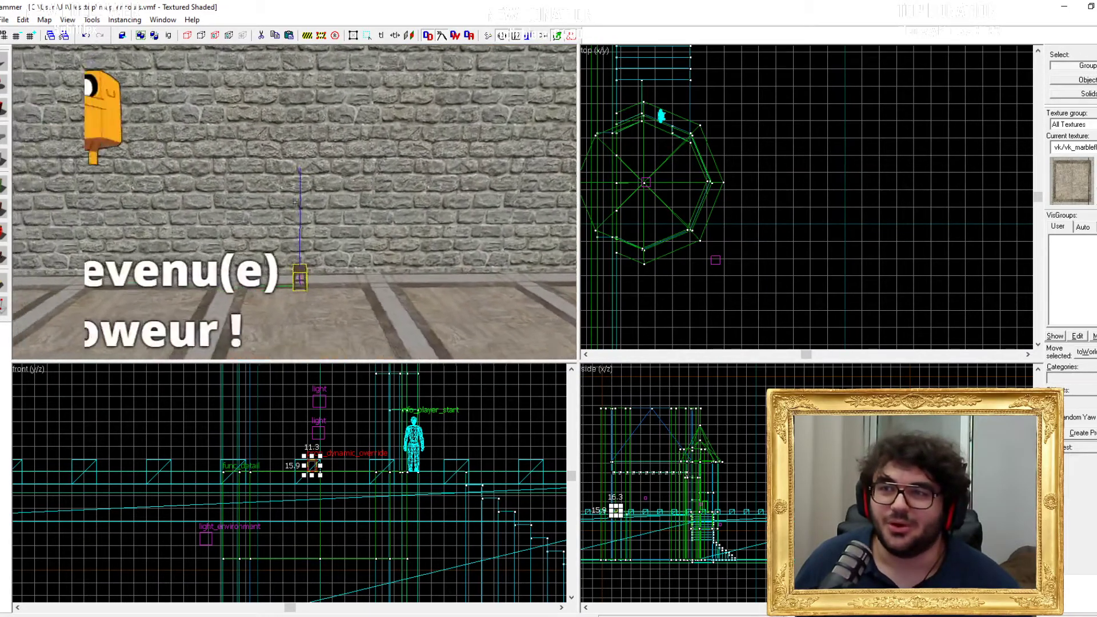
key("z")
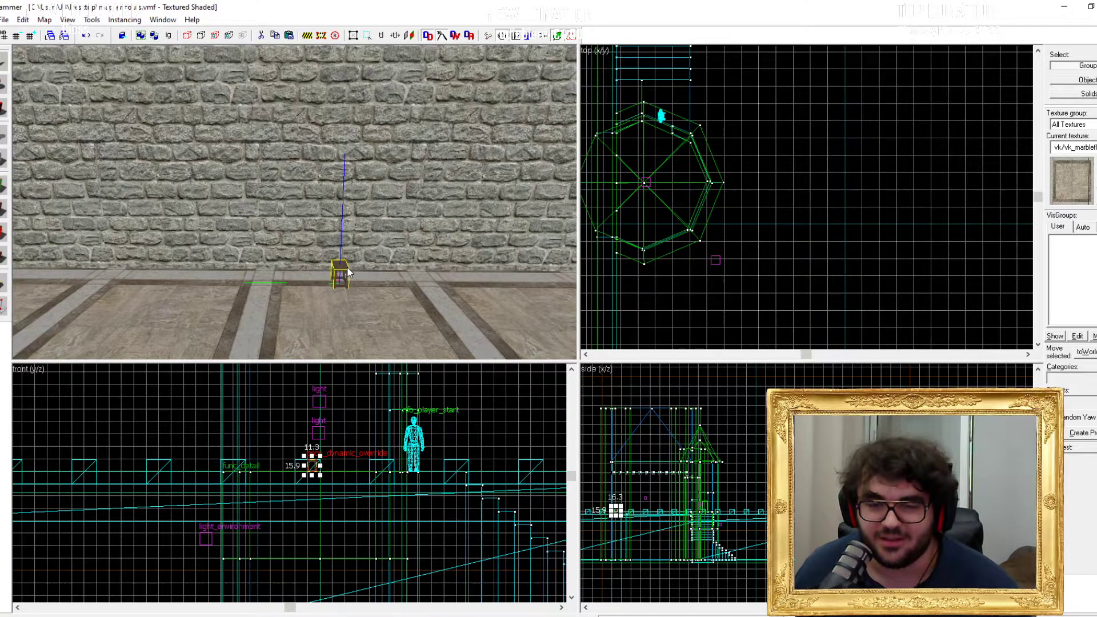
Step: Fly out to view the ceiling and castle exterior, then back in beside the stool
key("z")
key("s")
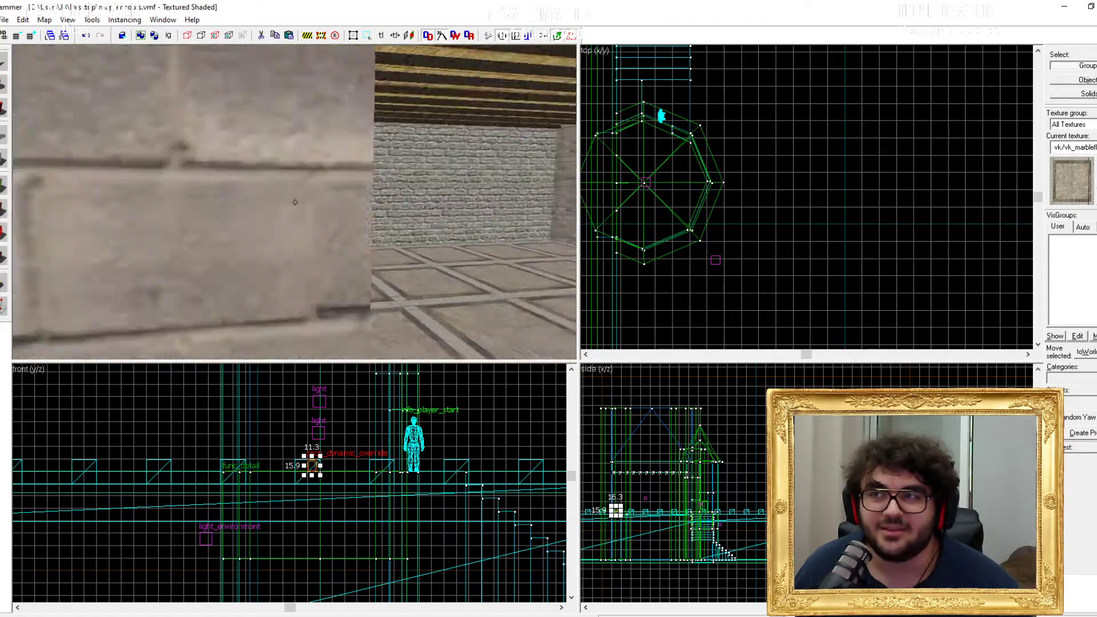
key("w")
key("s")
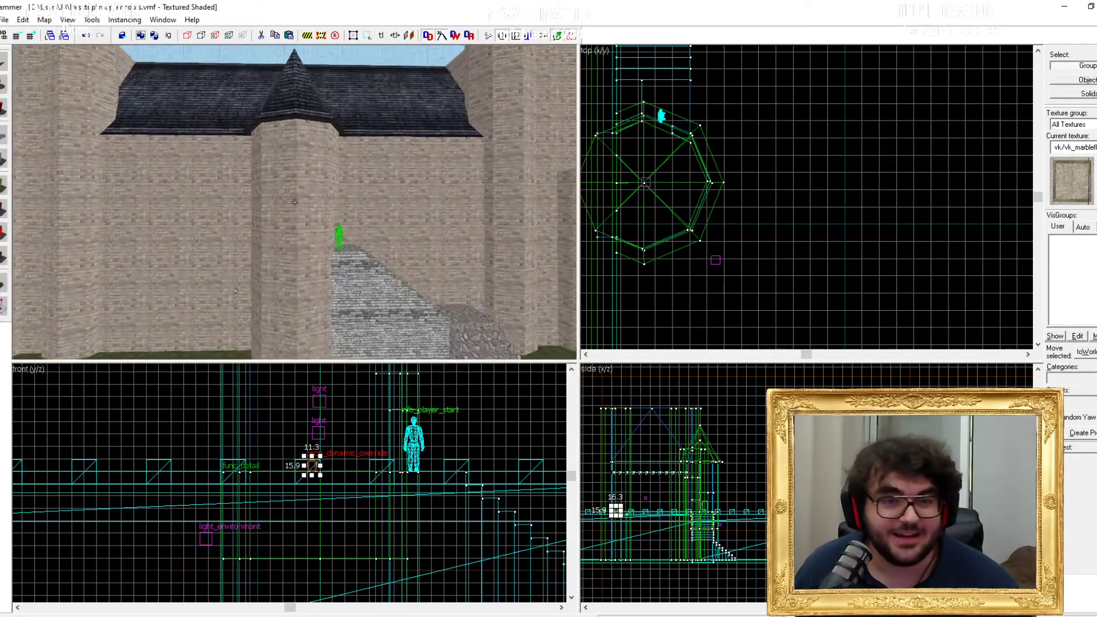
key("w")
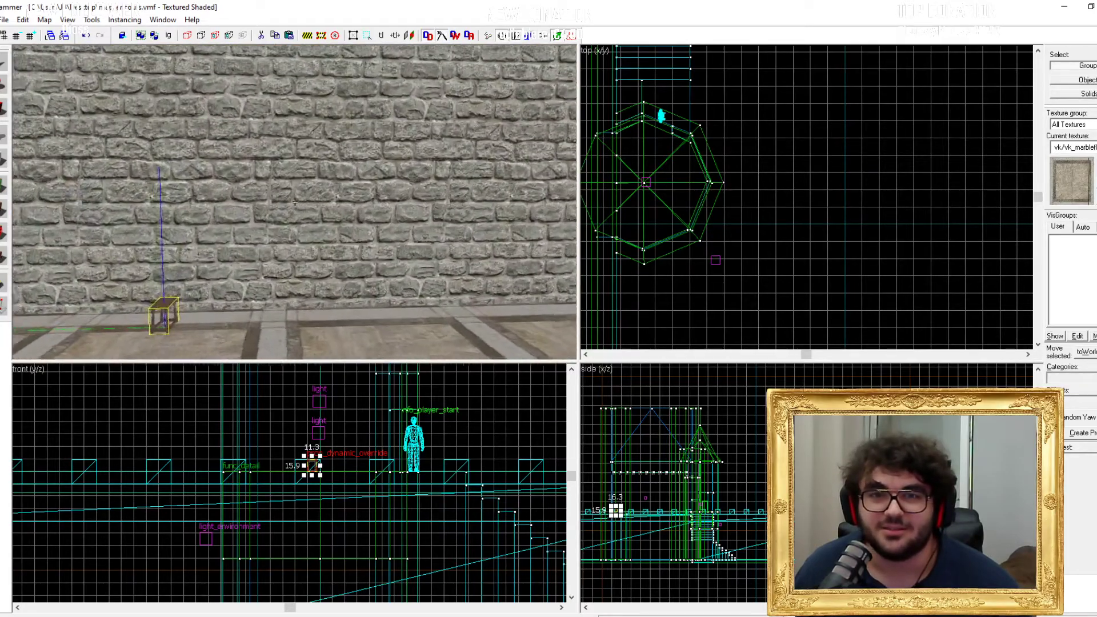
key("a")
key("z")
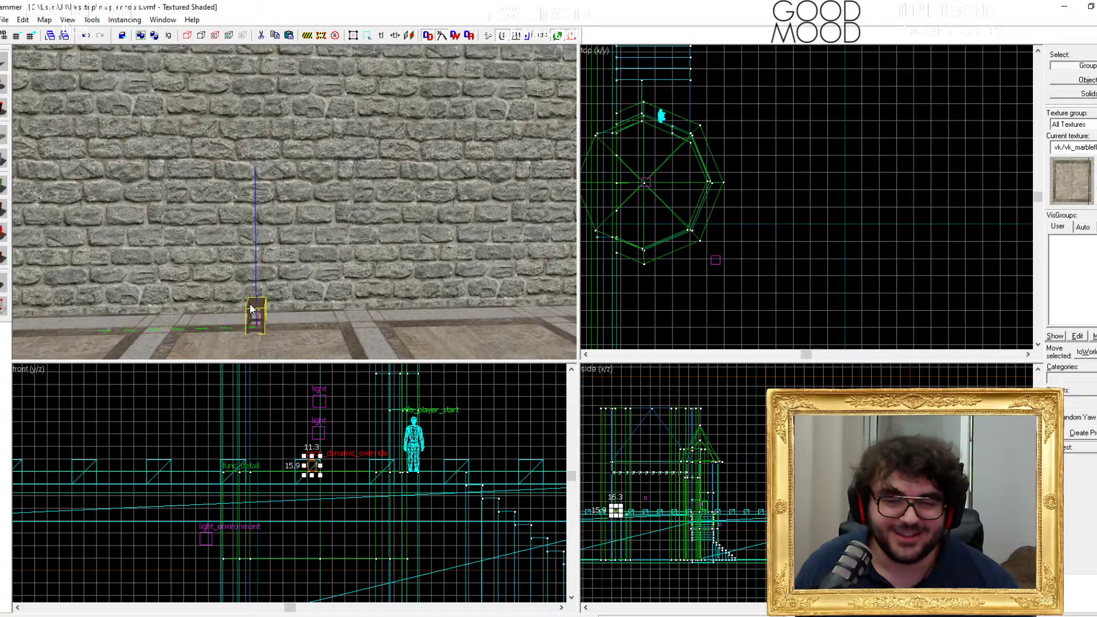
Step: Fly the 3D camera through the outer wall and across the stone room toward the brick wall
scroll(645, 182, "down", 4)
scroll(605, 189, "down", 2)
scroll(594, 180, "up", 8)
scroll(648, 195, "up", 1)
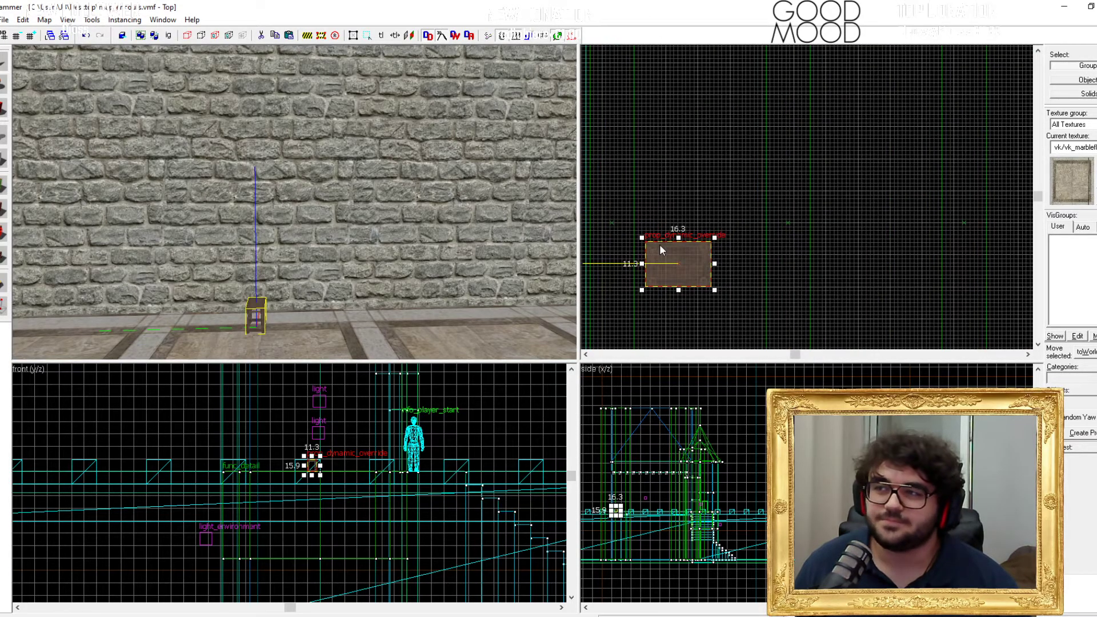
key("z")
key("w")
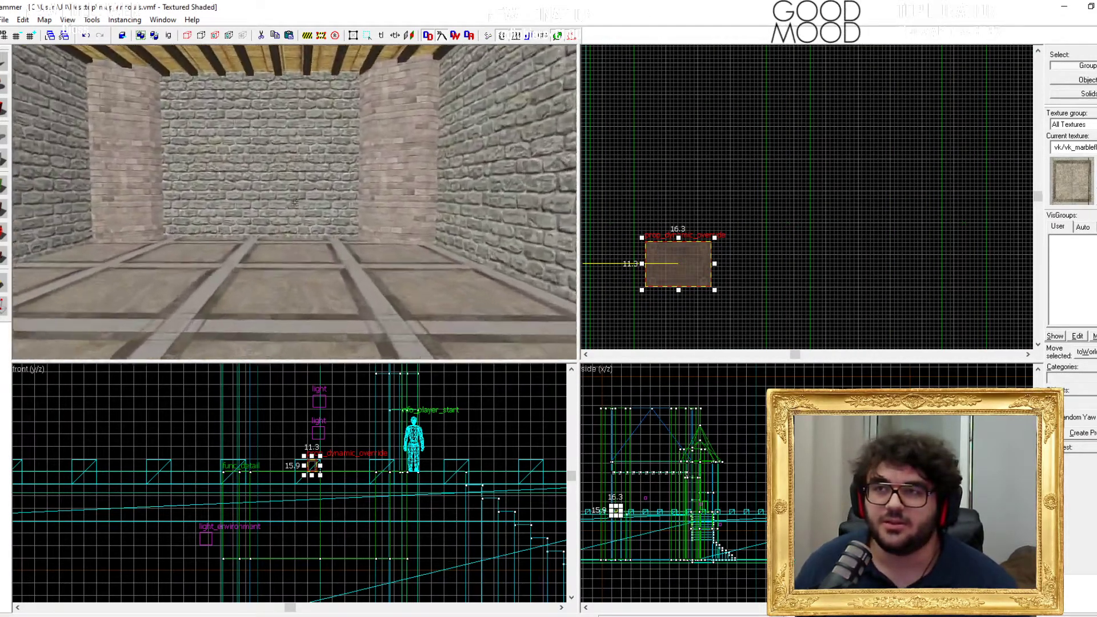
key("w")
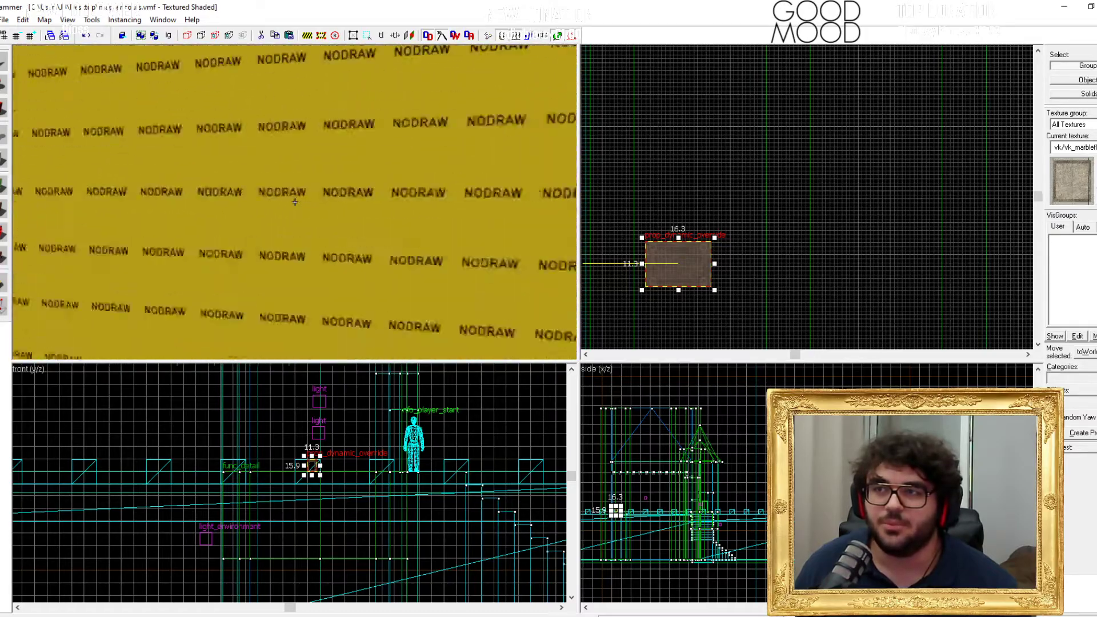
key("w")
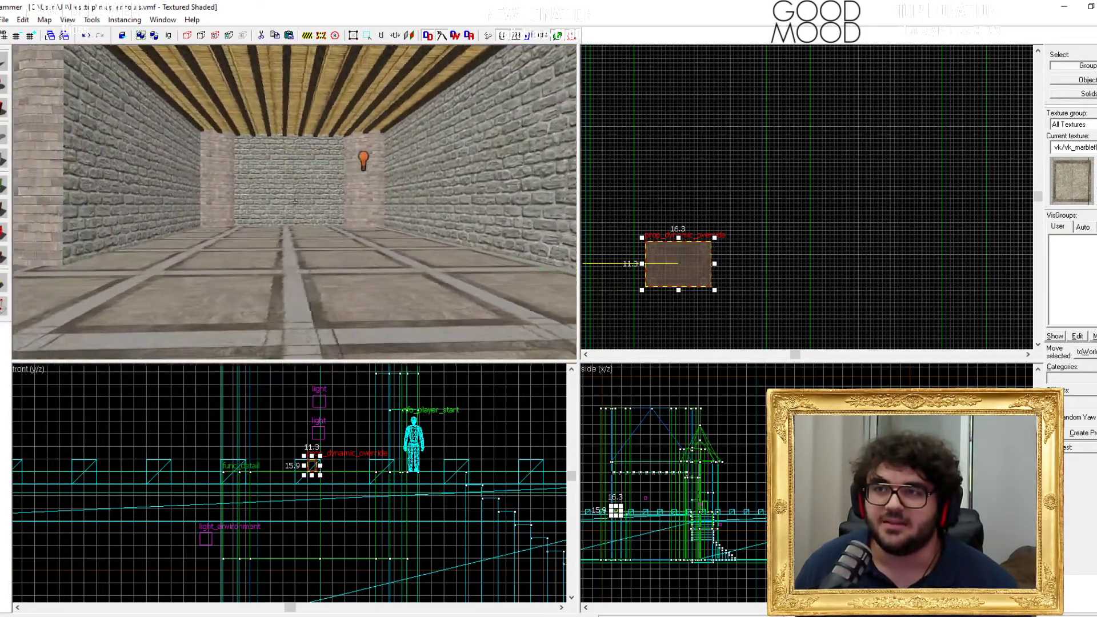
key("s")
key("w")
key("s")
key("w")
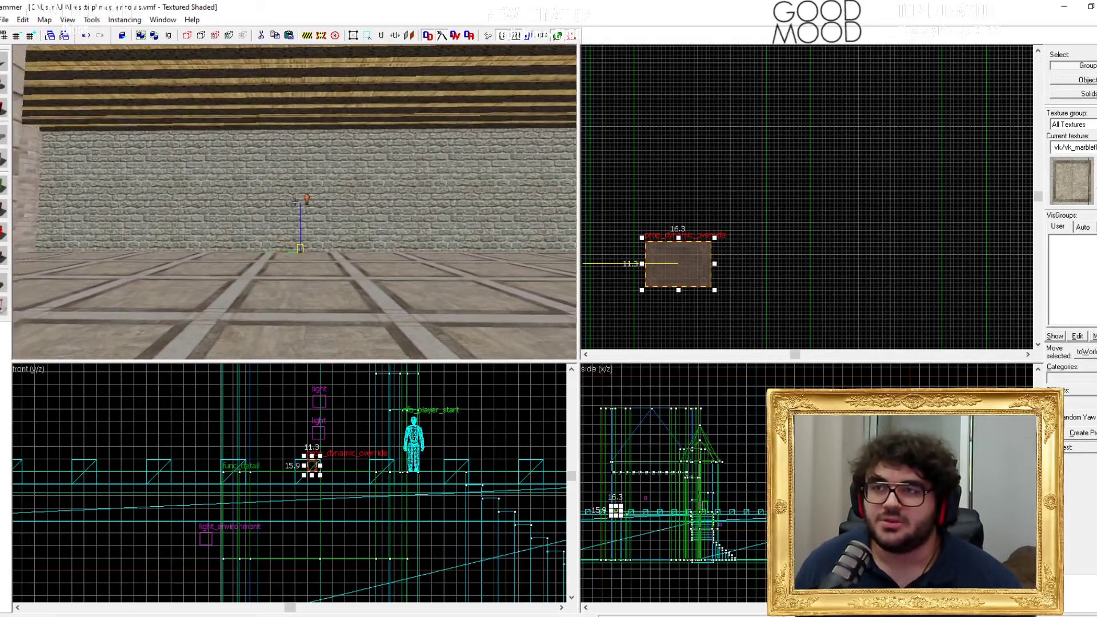
key("s")
key("w")
key("w")
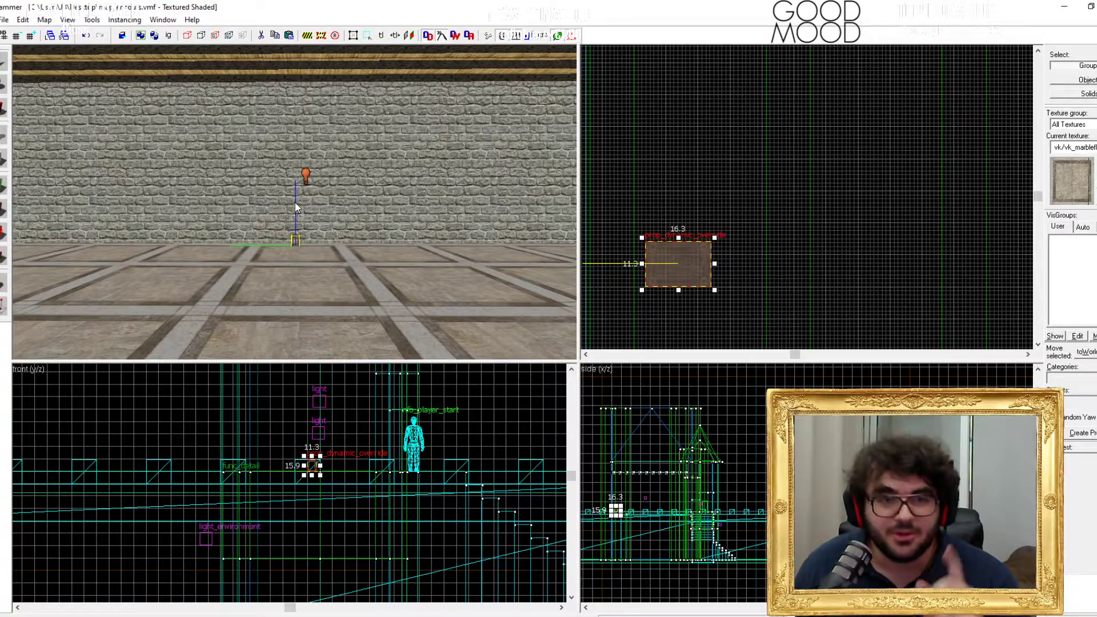
Step: Exit free-look and switch to Firefox's Wikipedia photo of the Fontainebleau throne room
key("z")
left_click(134, 616)
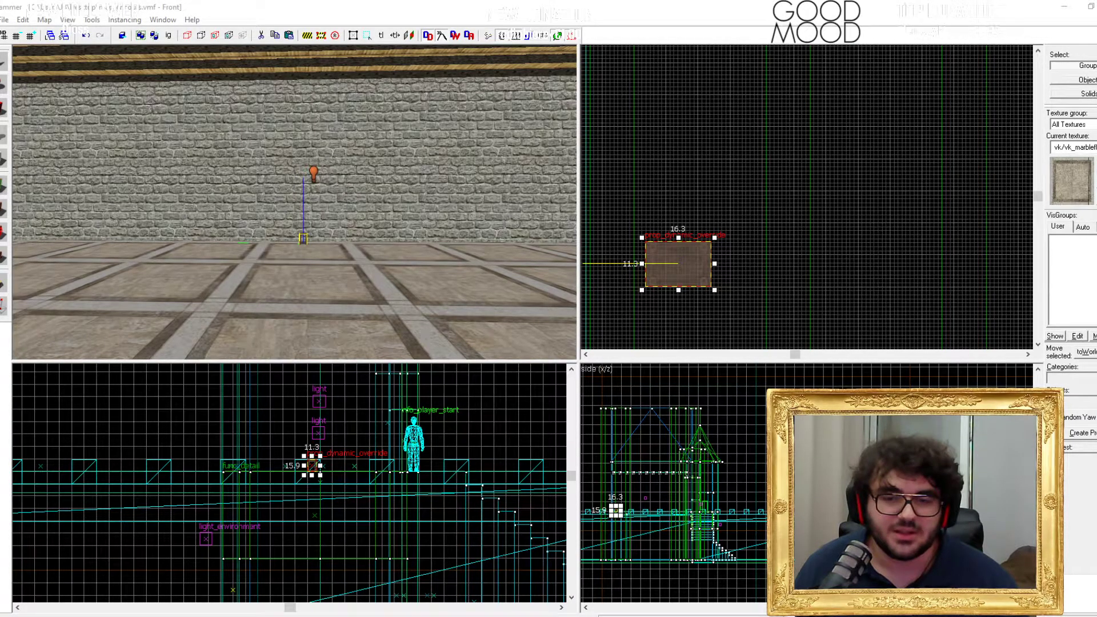
key("alt+Tab")
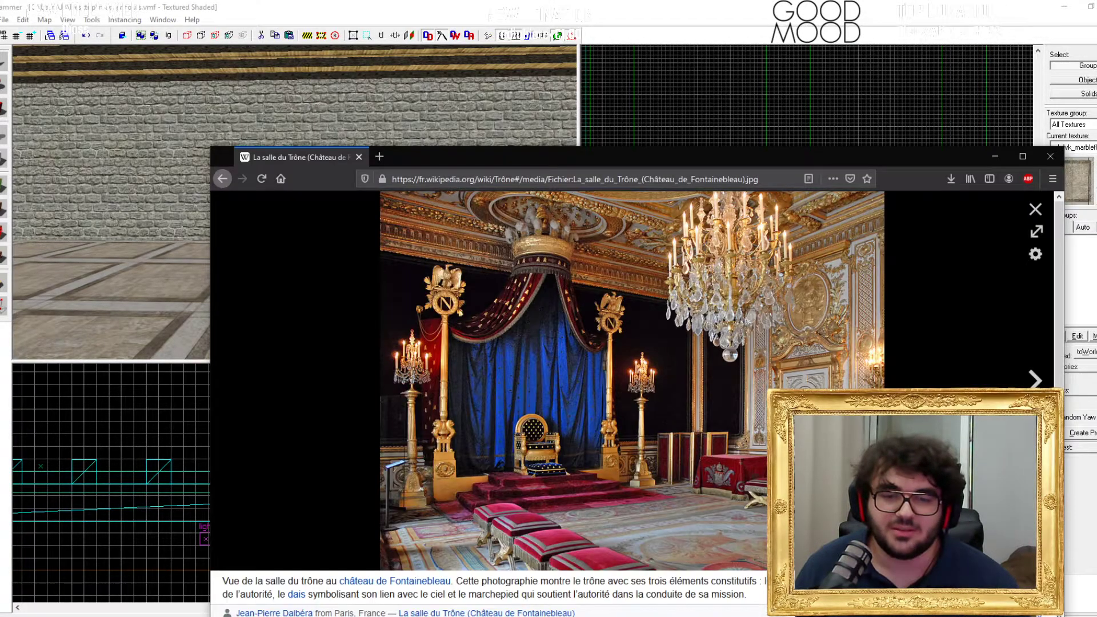
Step: Maximize the browser and open the throne-room photo at full resolution
double_click(670, 151)
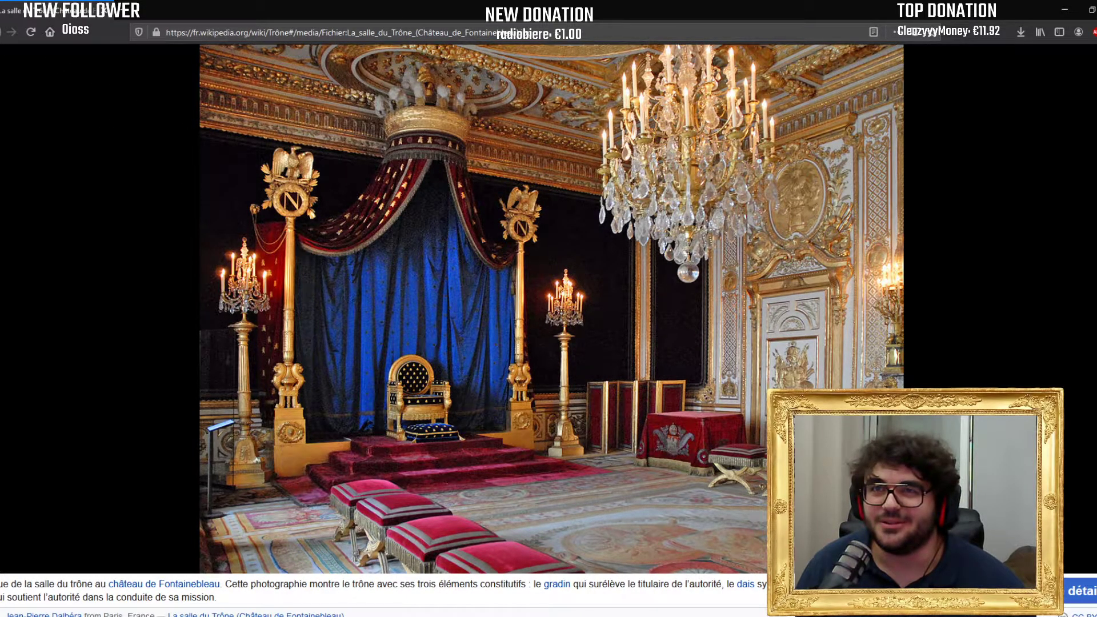
left_click(586, 314)
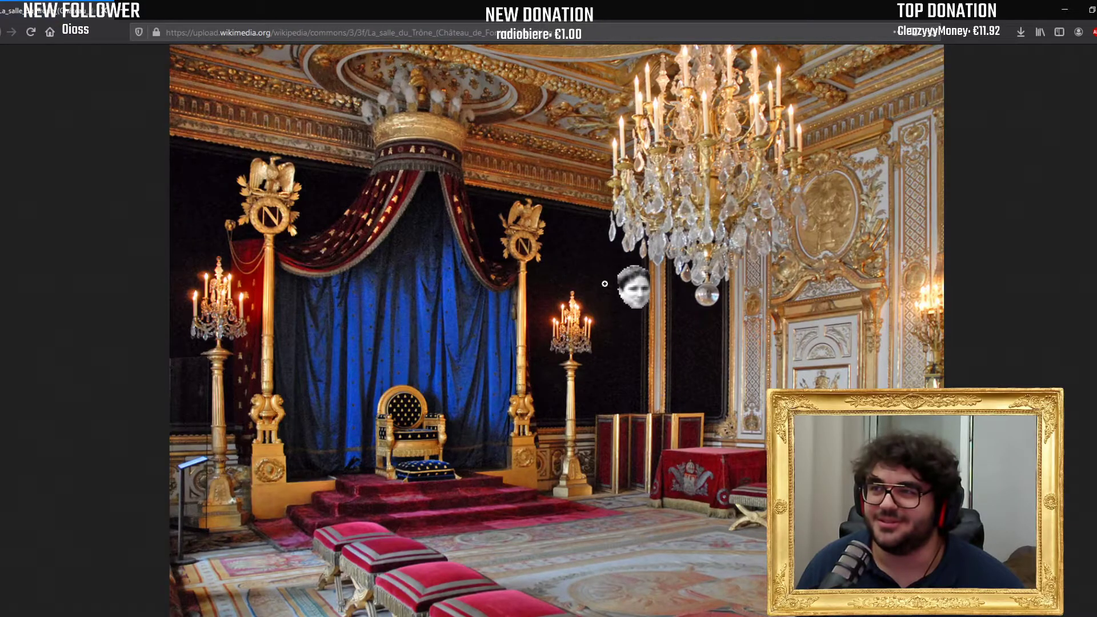
left_click(588, 257)
Step: Scroll over the photo's floor, steps and benches, then return to the Hammer map
scroll(544, 194, "down", 3)
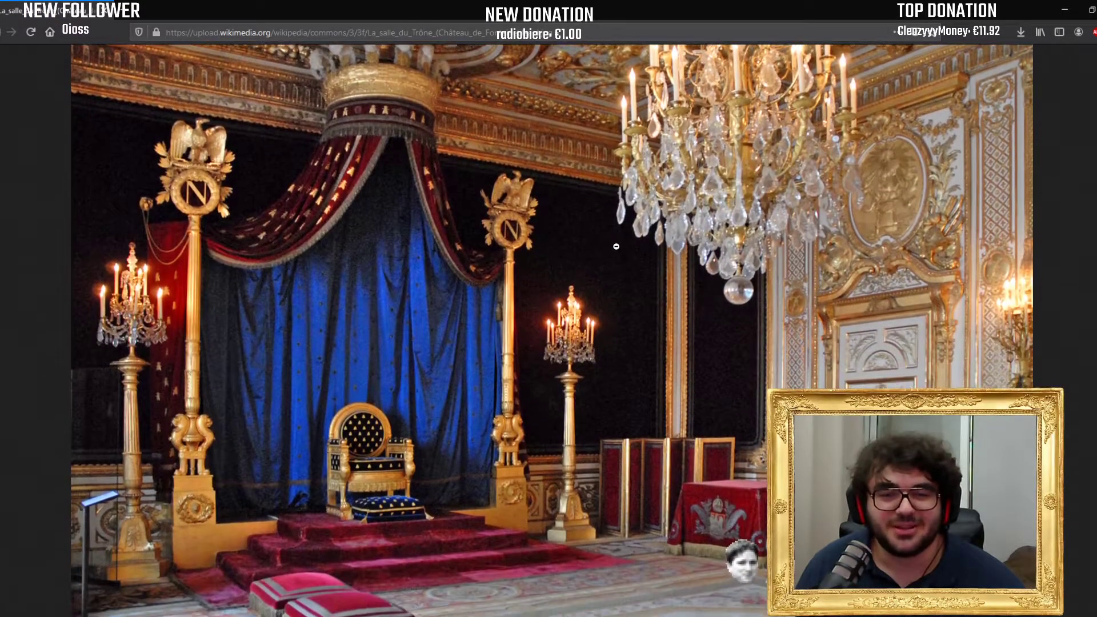
scroll(720, 326, "up", 2)
scroll(720, 326, "down", 2)
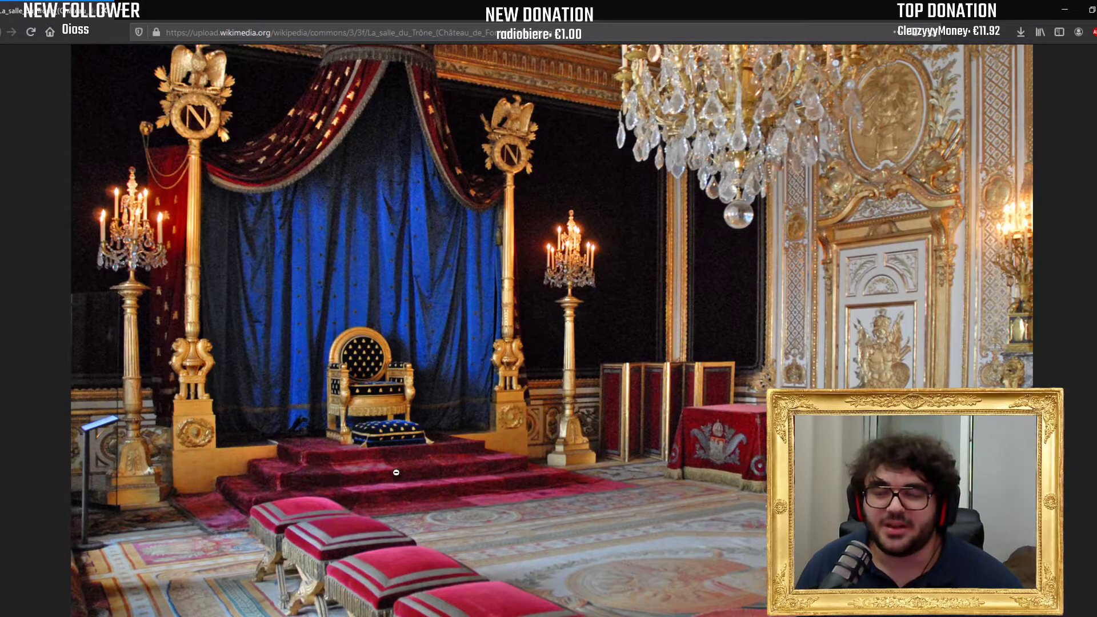
key("alt+Tab")
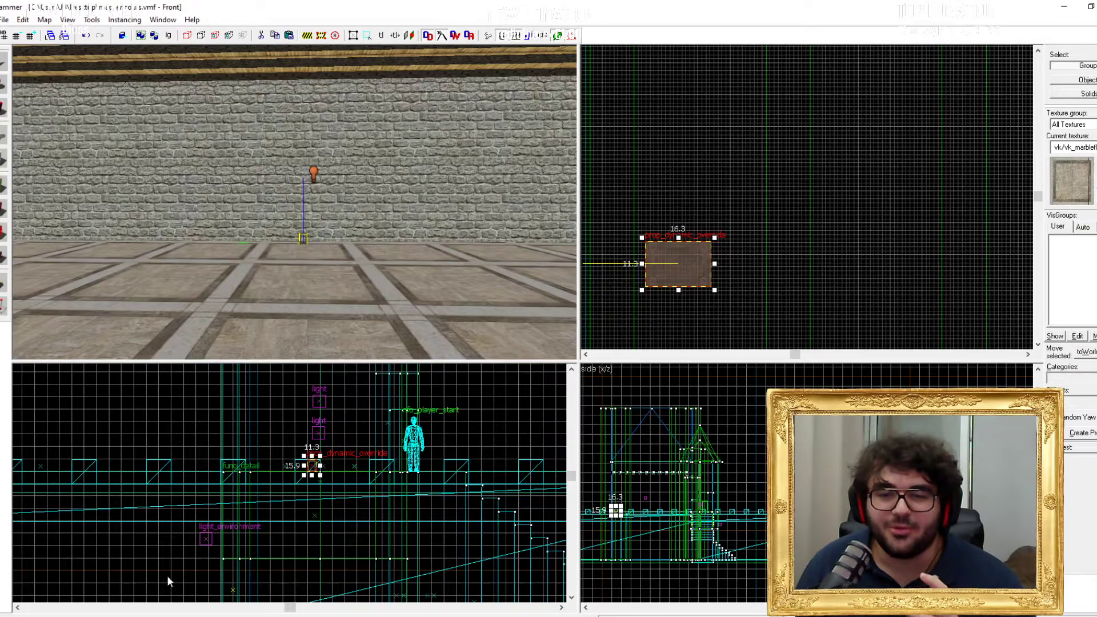
Step: Check the tiled floor brush, then fly the camera around the stone walls and ceiling
key("z")
key("z")
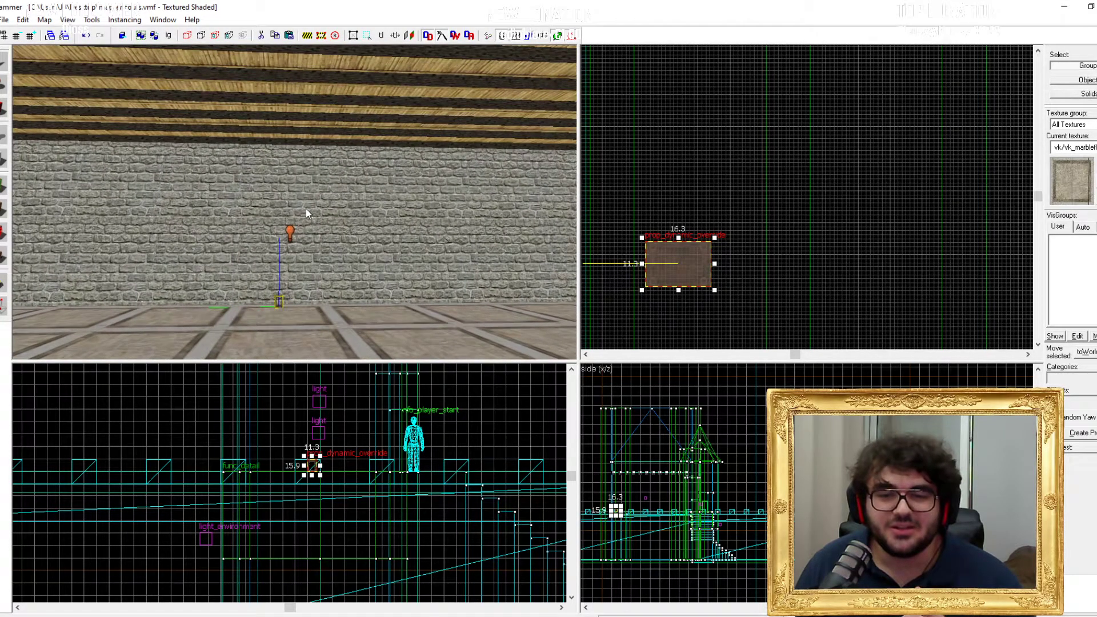
left_click(276, 327)
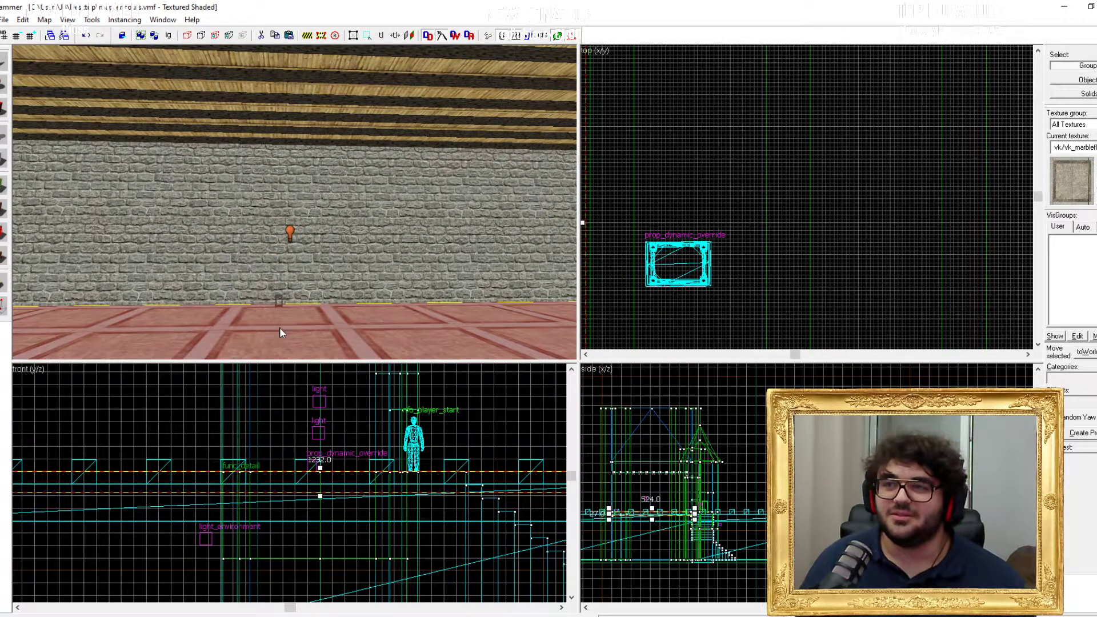
key("Escape")
key("z")
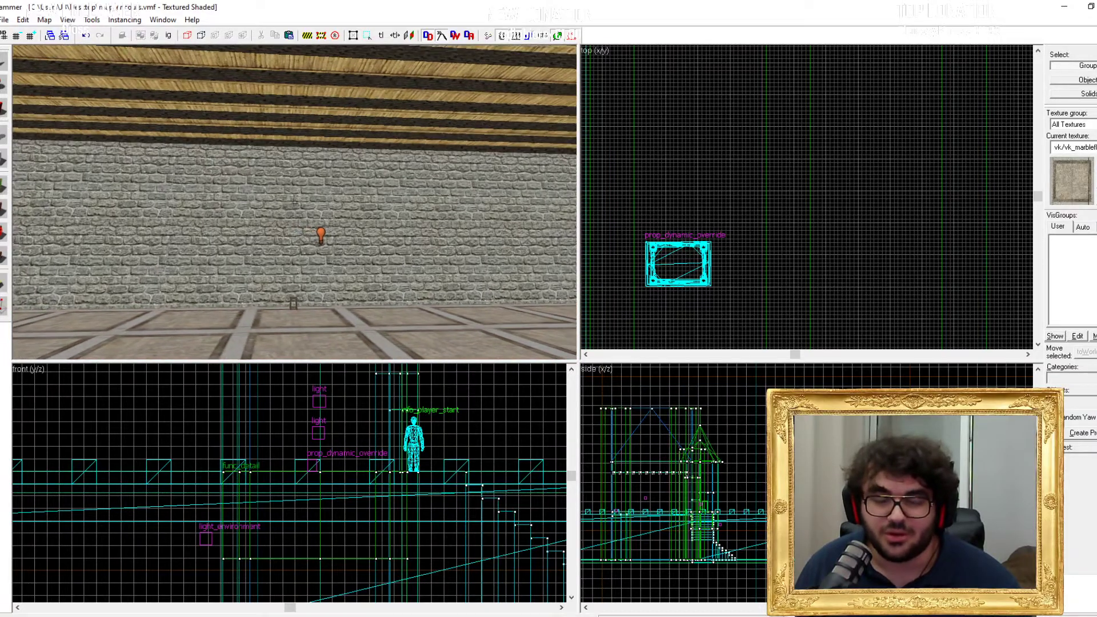
key("s")
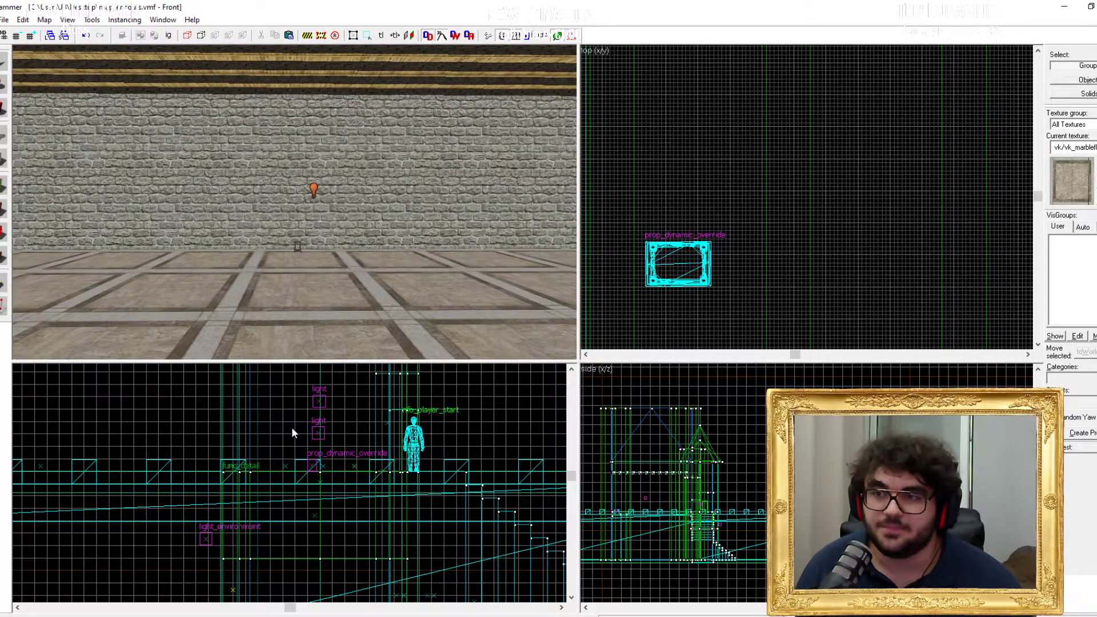
key("z")
key("s")
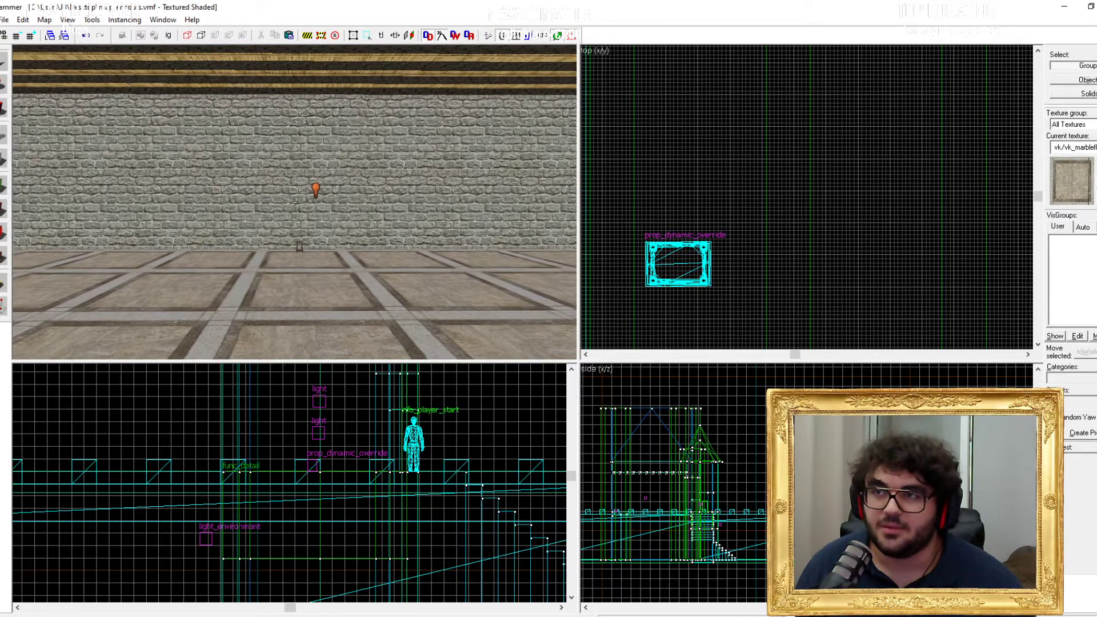
key("w")
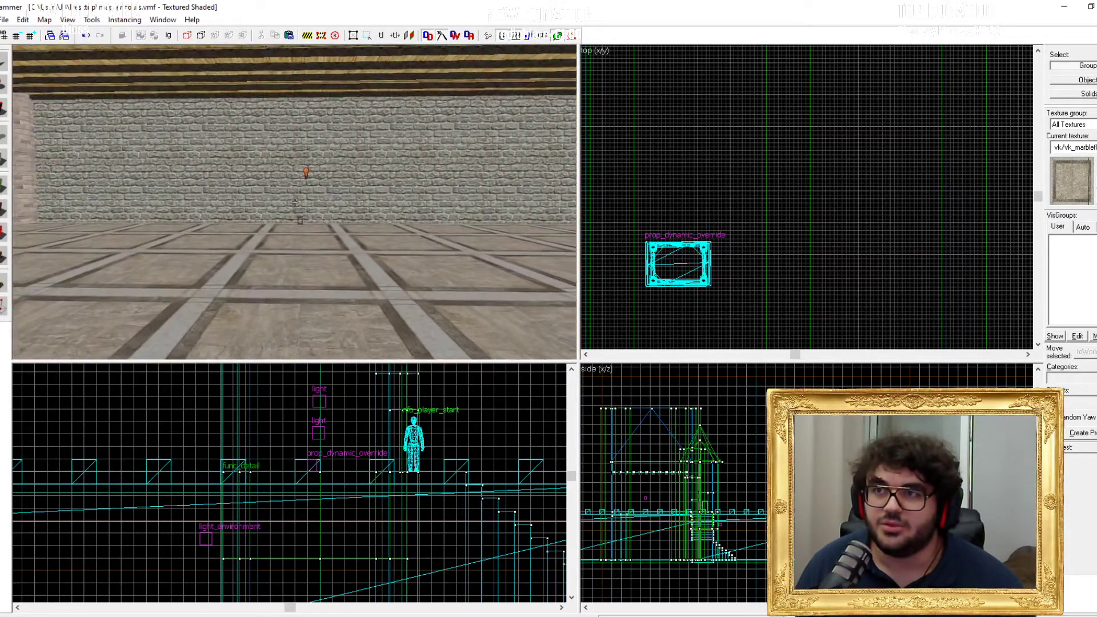
Step: Exit free-look and bring the Firefox throne-room photo back in front
key("z")
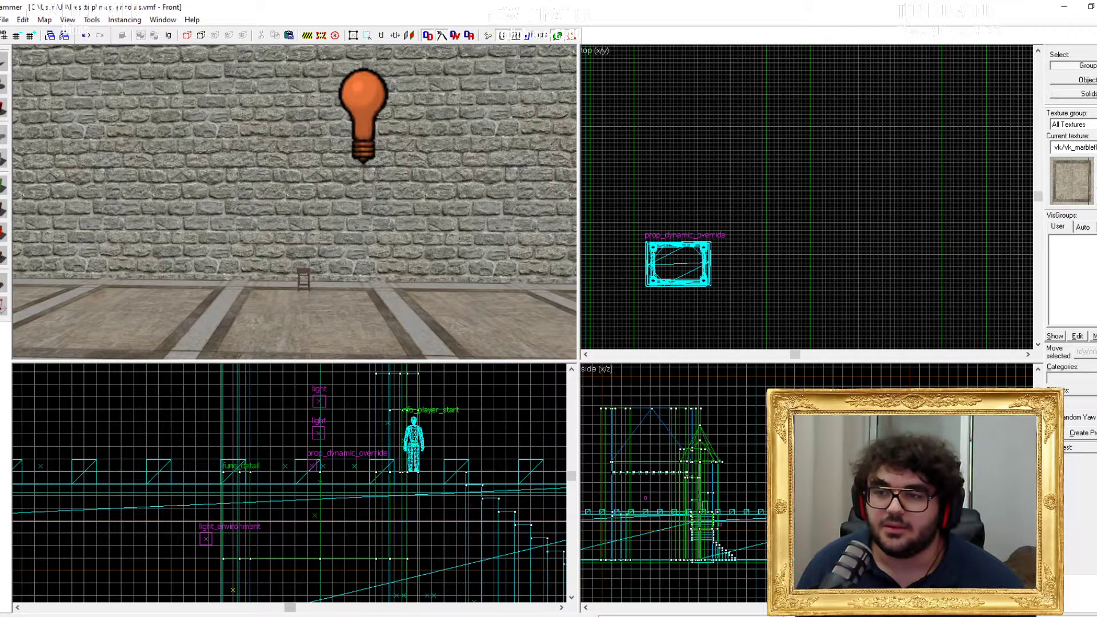
mouse_move(55, 615)
left_click(305, 604)
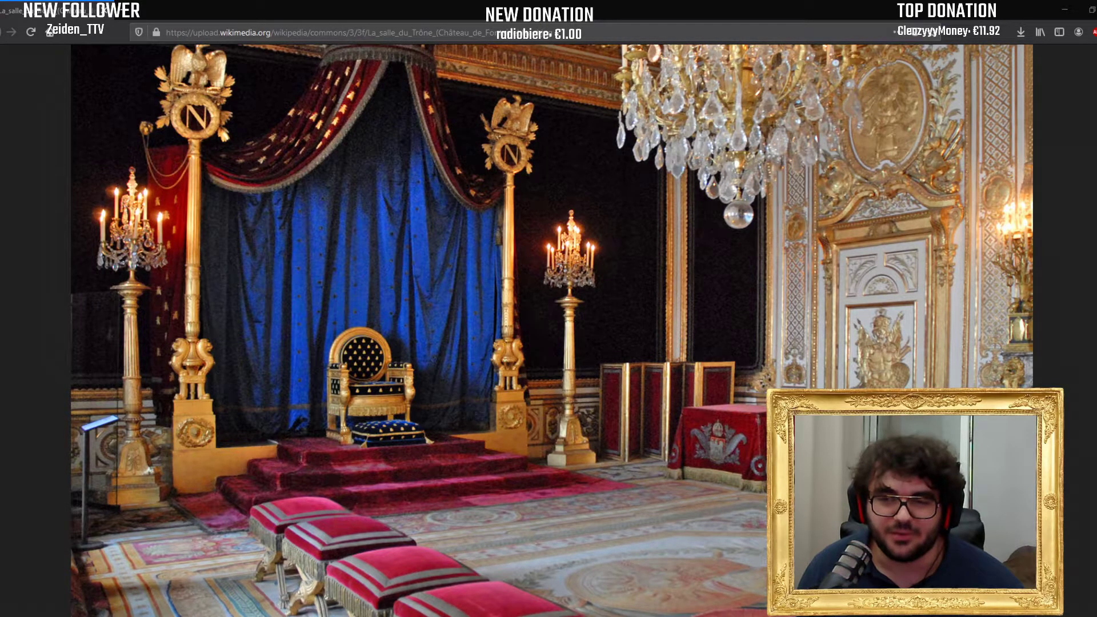
Step: Alt+Tab from the throne-room photo back to the Hammer room with its light and stool
key("alt+Tab")
key("alt+Tab")
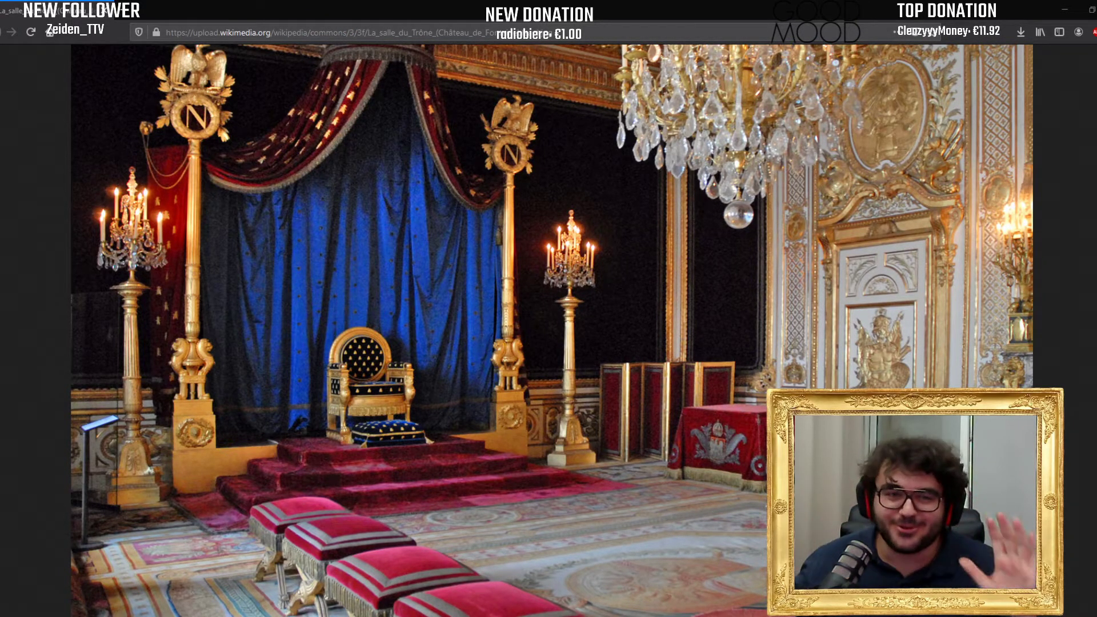
key("alt+Tab")
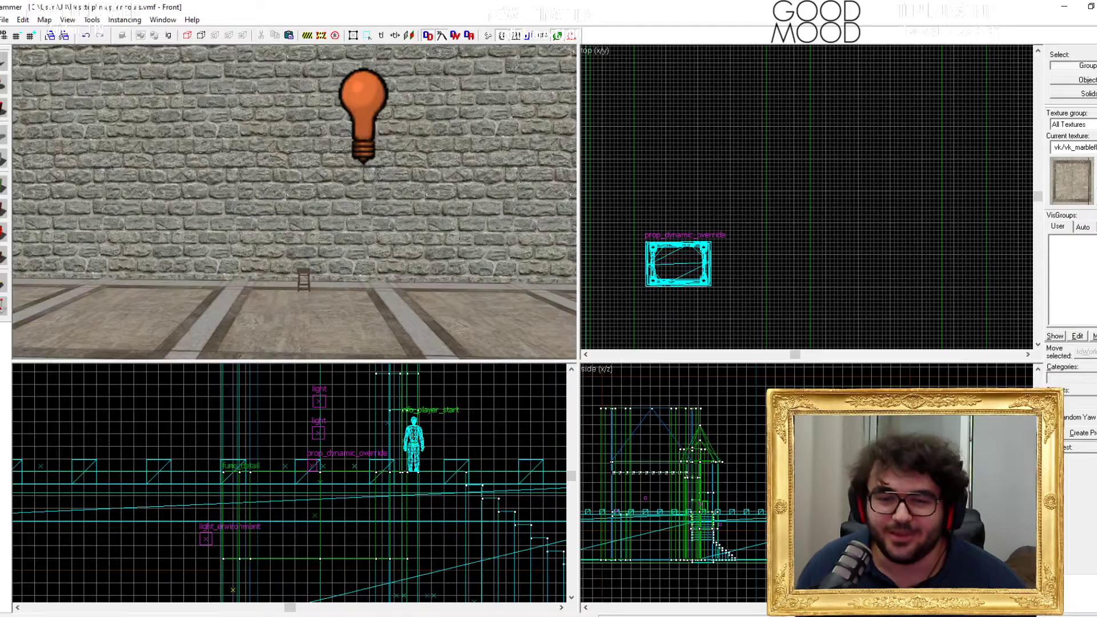
Step: Open the Face Edit Sheet for the stone wall face, showing bricks_0_21 at 0.25 scale
left_click(4, 185)
left_click(252, 204)
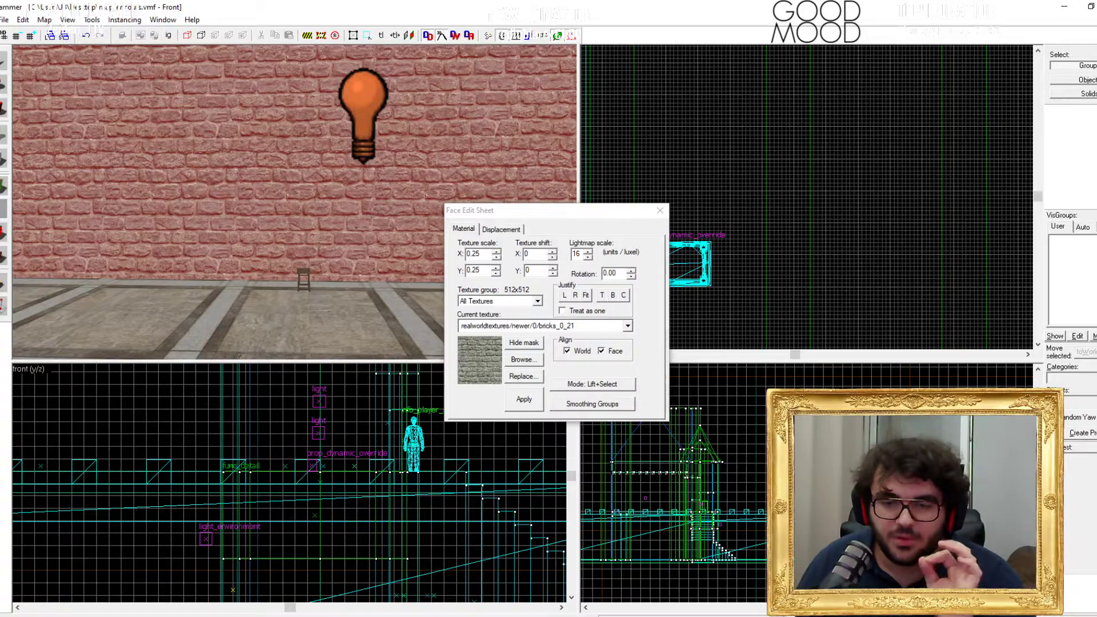
Step: Close the Face Edit Sheet and select the whole wall brush, zooming the Front view
left_click(661, 211)
left_click(374, 199)
scroll(333, 549, "down", 5)
scroll(331, 547, "down", 4)
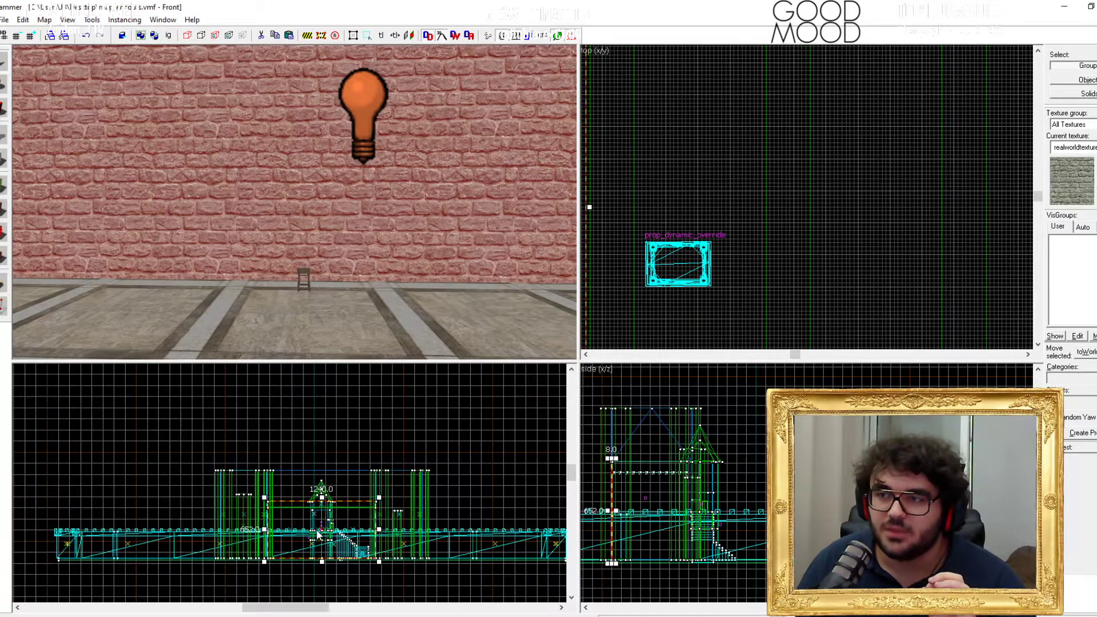
scroll(295, 202, "up", 2)
Step: Fly the 3D camera outside along the selected wall toward the tower and stairs
key("w")
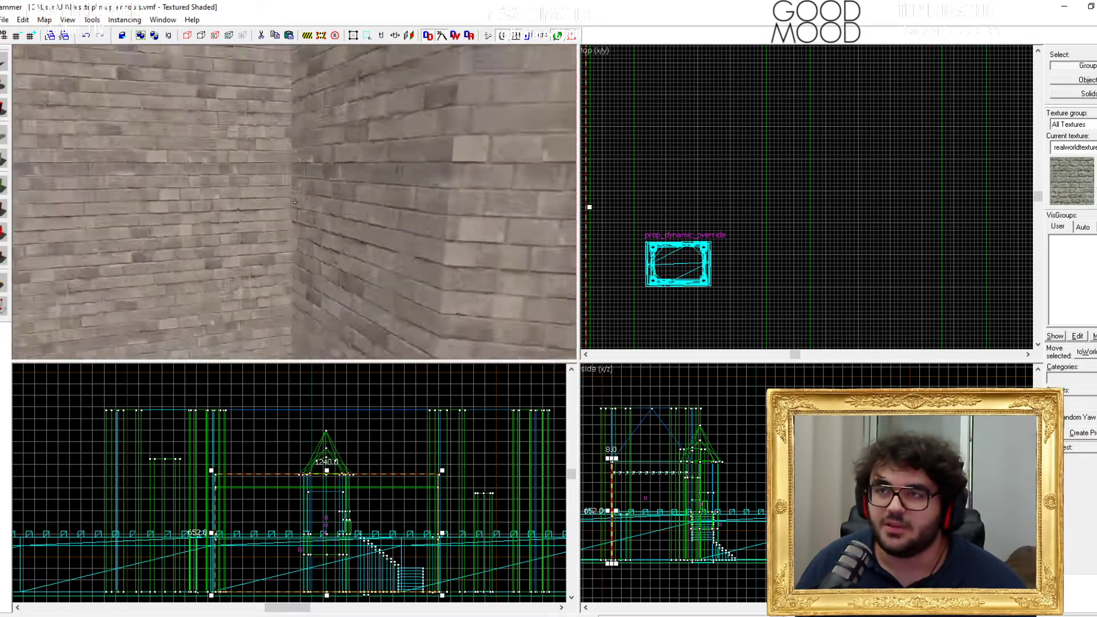
key("s")
key("w")
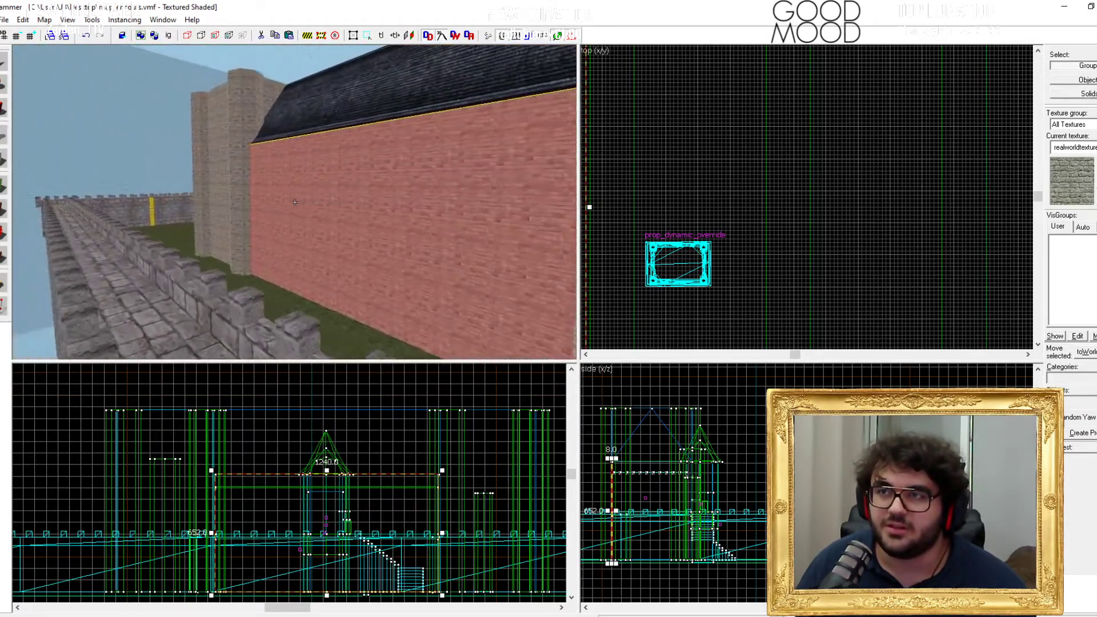
key("z")
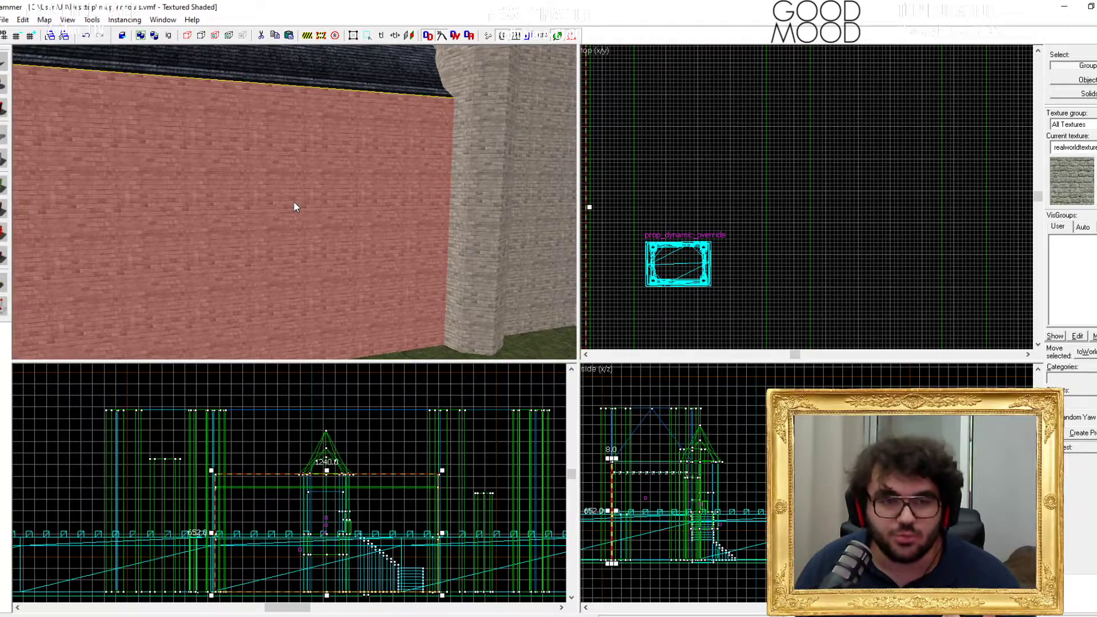
key("z")
key("w")
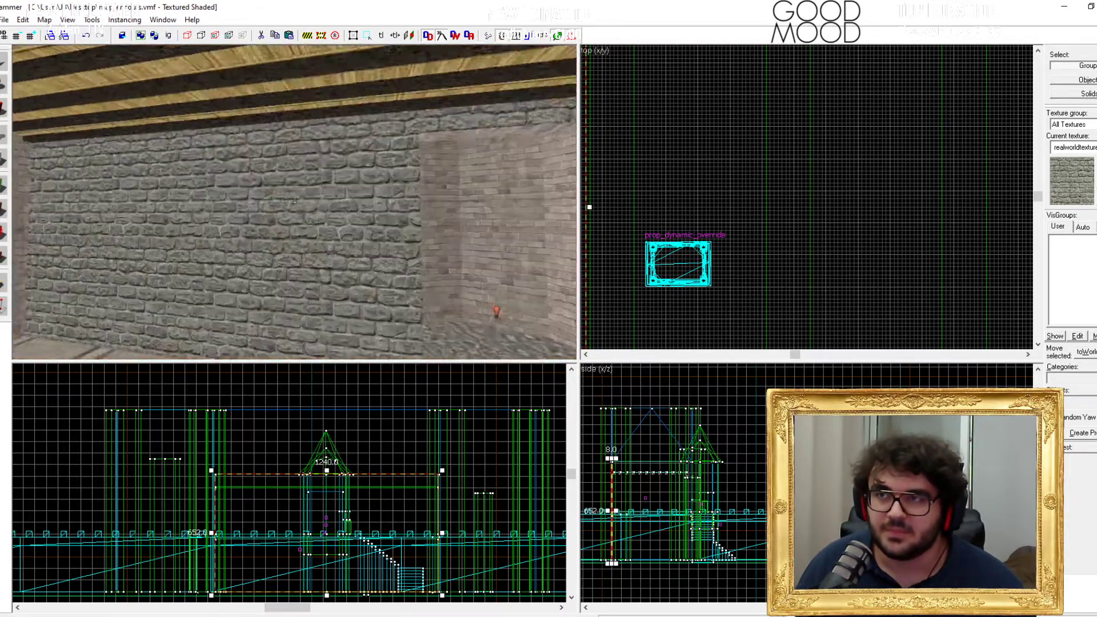
key("s")
key("w")
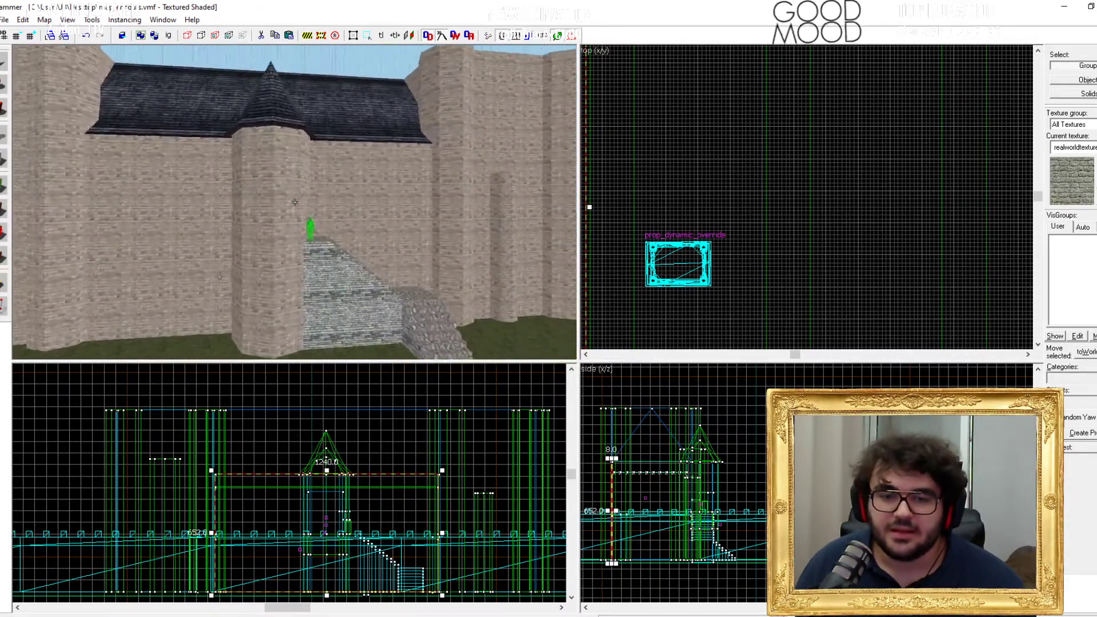
key("z")
Step: Pull the 3D camera back to show the whole castle front
scroll(320, 475, "down", 4)
scroll(265, 510, "up", 13)
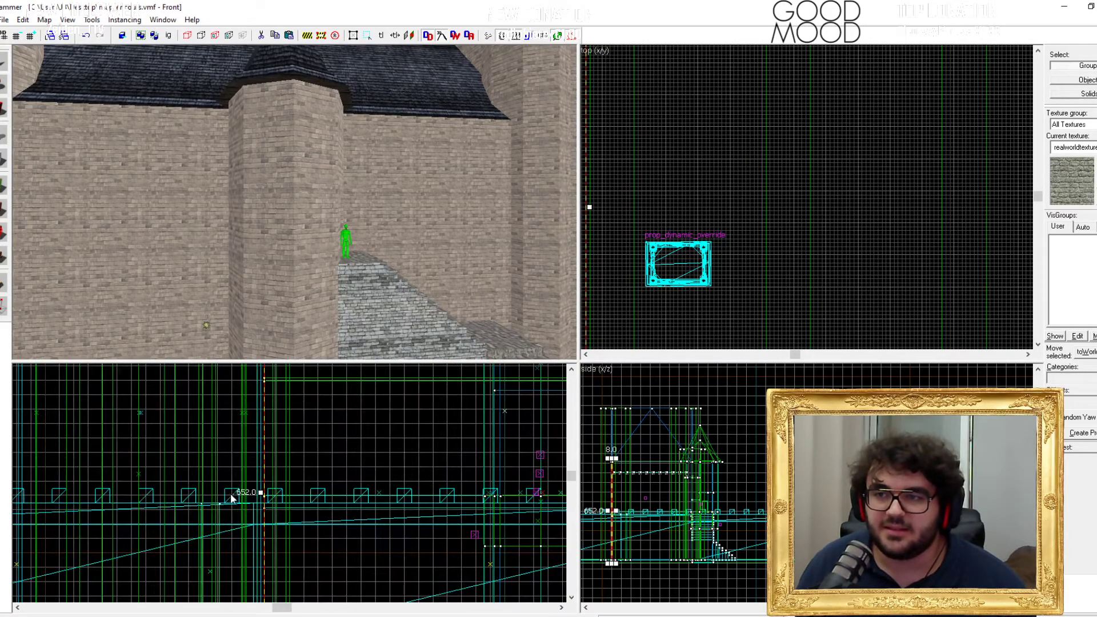
scroll(256, 493, "down", 5)
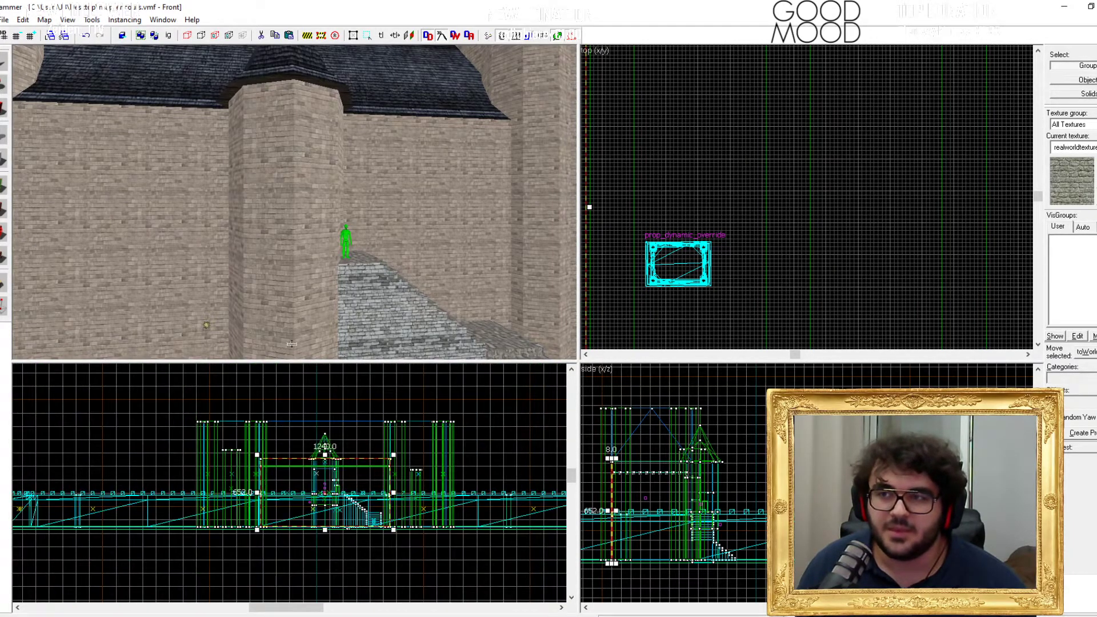
key("z")
scroll(295, 202, "down", 5)
key("z")
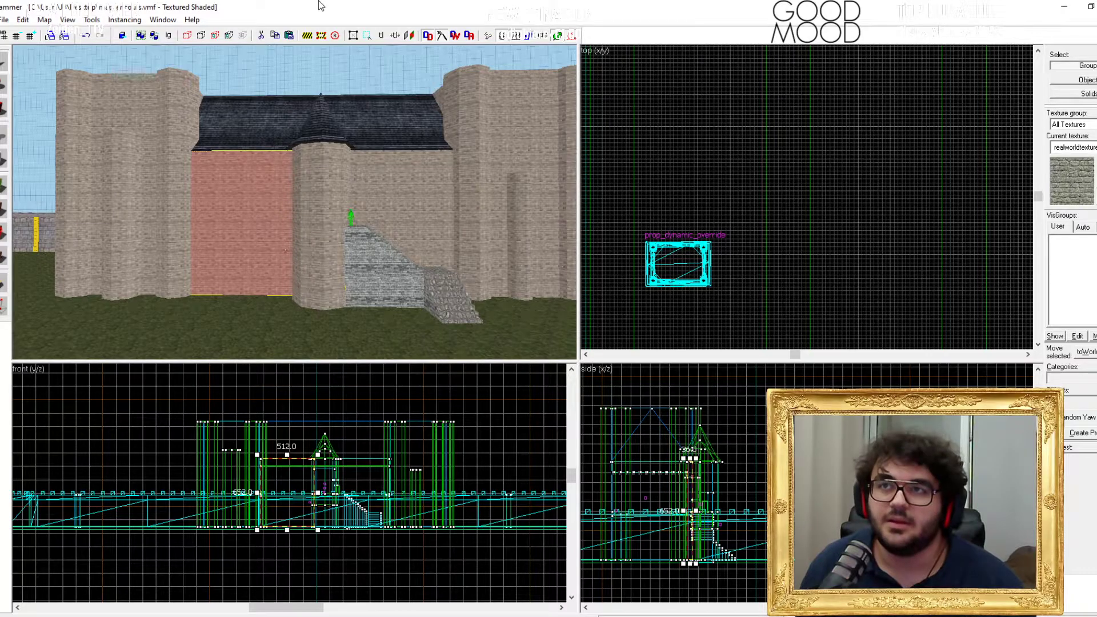
Step: Fly the camera back into the throne room and leave the stone wall deselected
key("z")
key("w")
key("w")
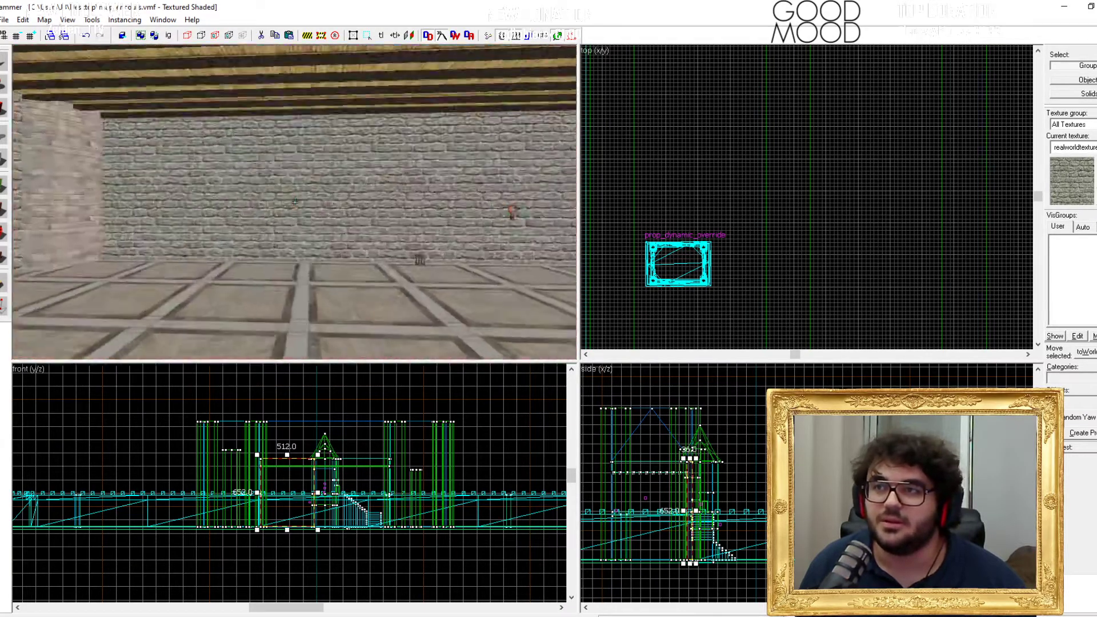
key("z")
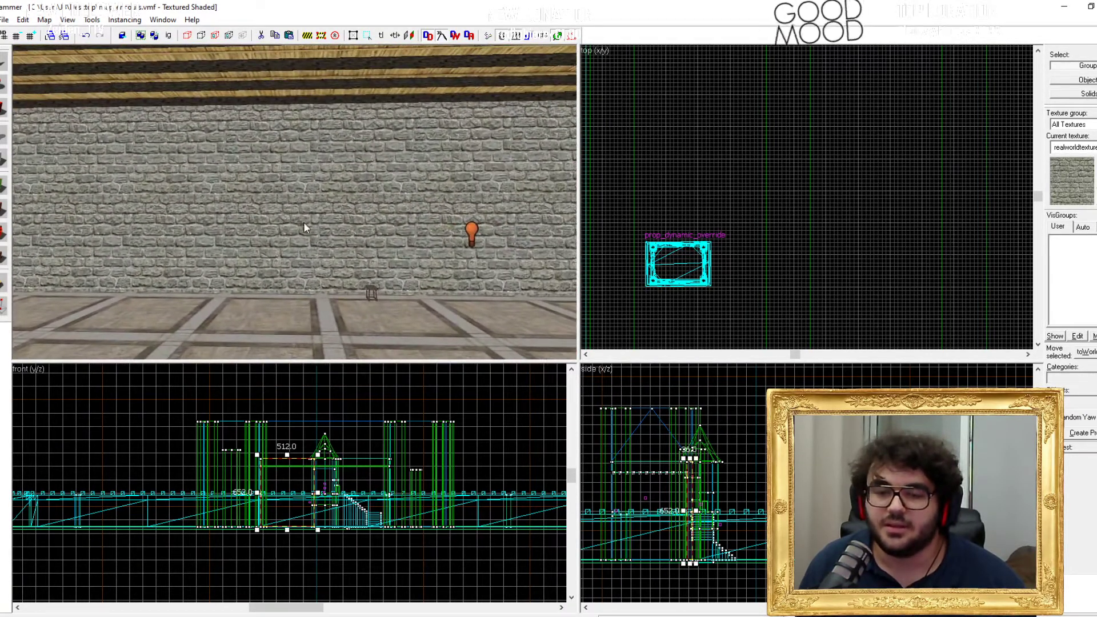
left_click(260, 238)
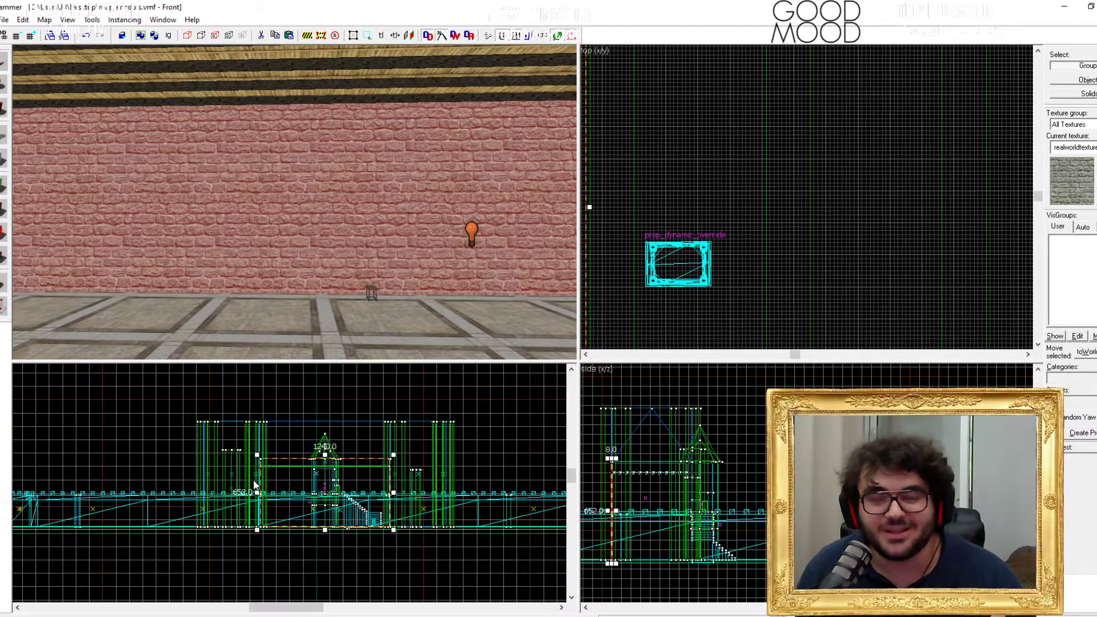
left_click(281, 450)
left_click(285, 247)
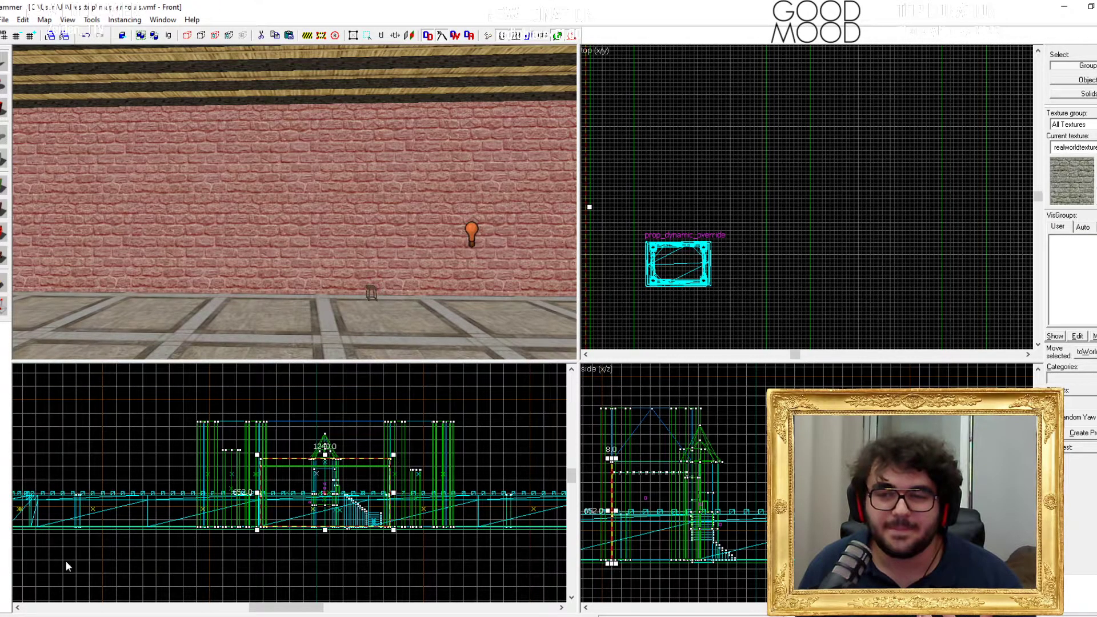
left_click(290, 403)
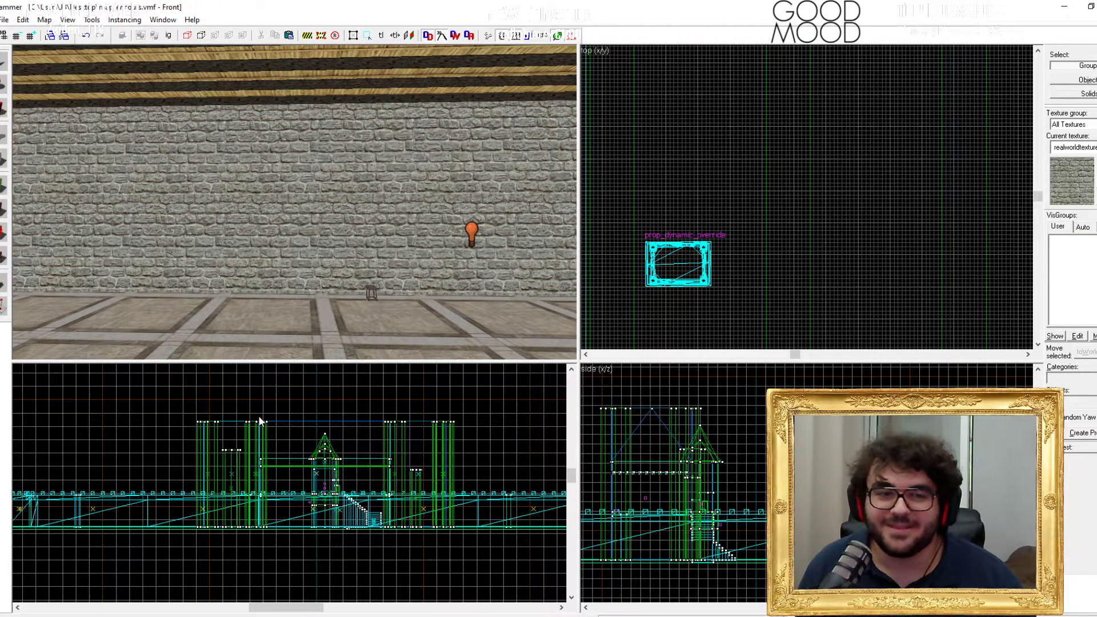
Step: Bring the 3D camera in close to the stool before the wall
key("z")
key("d")
key("w")
key("s")
key("s")
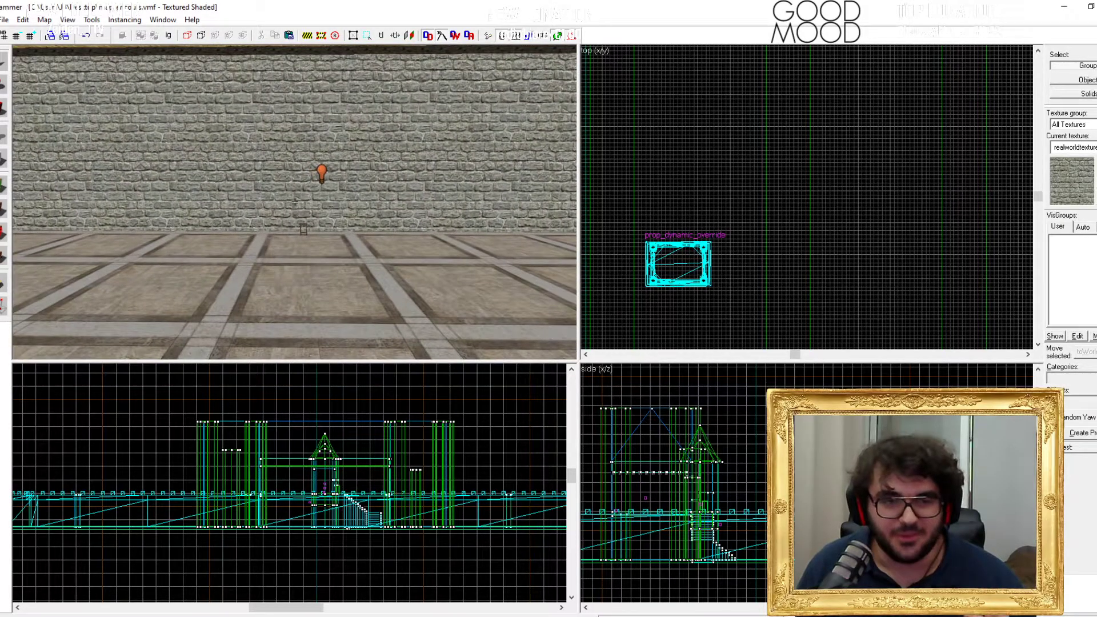
Step: Select the stool and make NODRAW the current texture from the texture browser
key("w")
key("z")
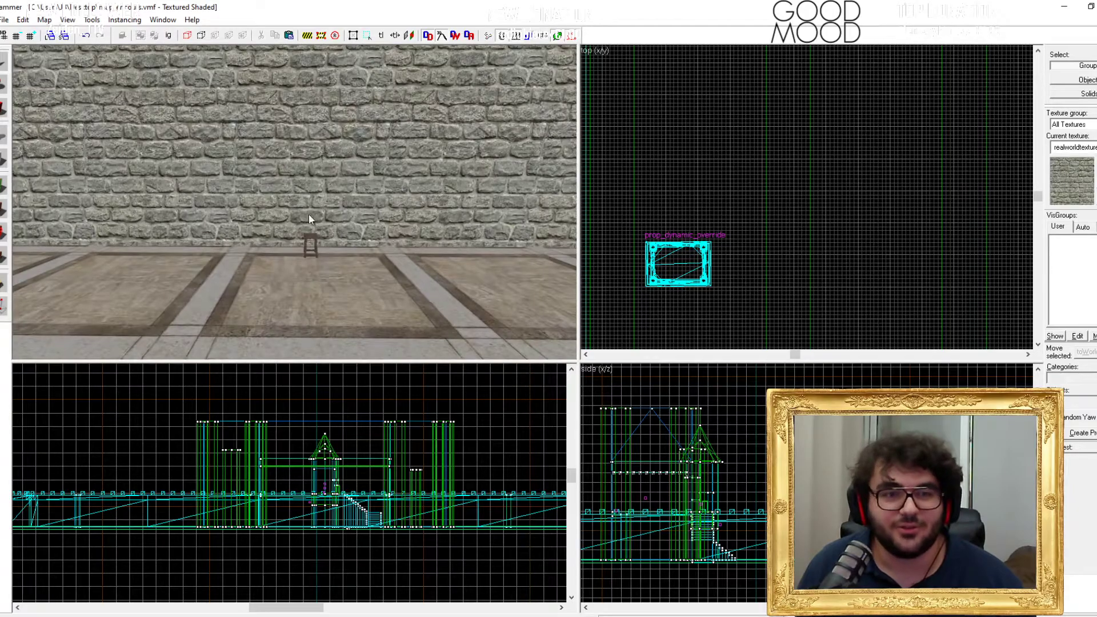
left_click(309, 242)
left_click(1092, 147)
left_click(1092, 148)
left_click(1096, 171)
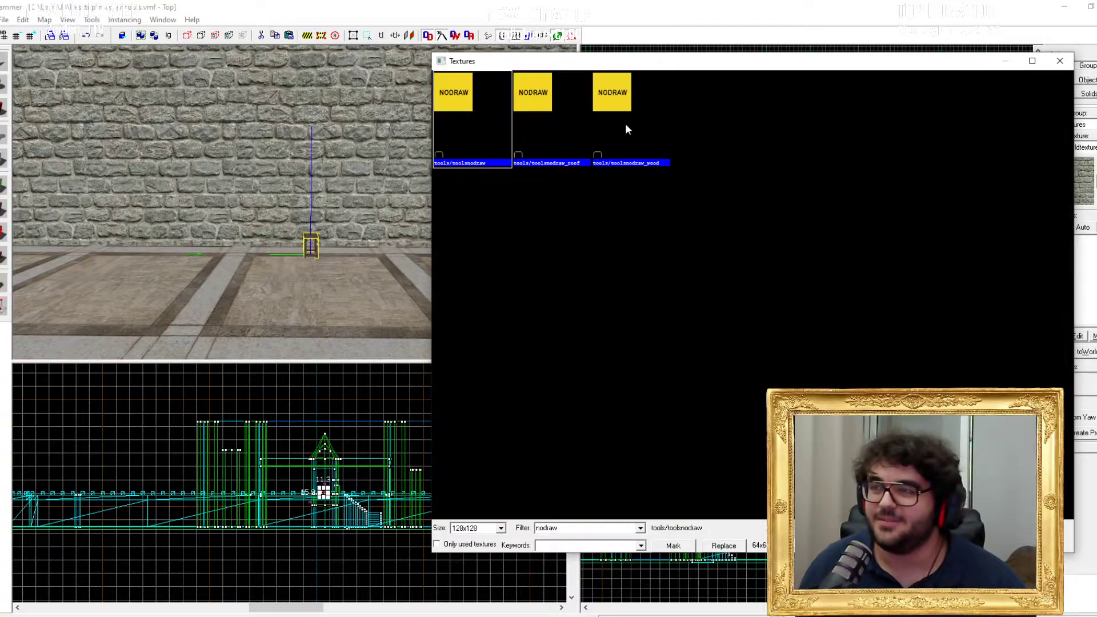
double_click(625, 124)
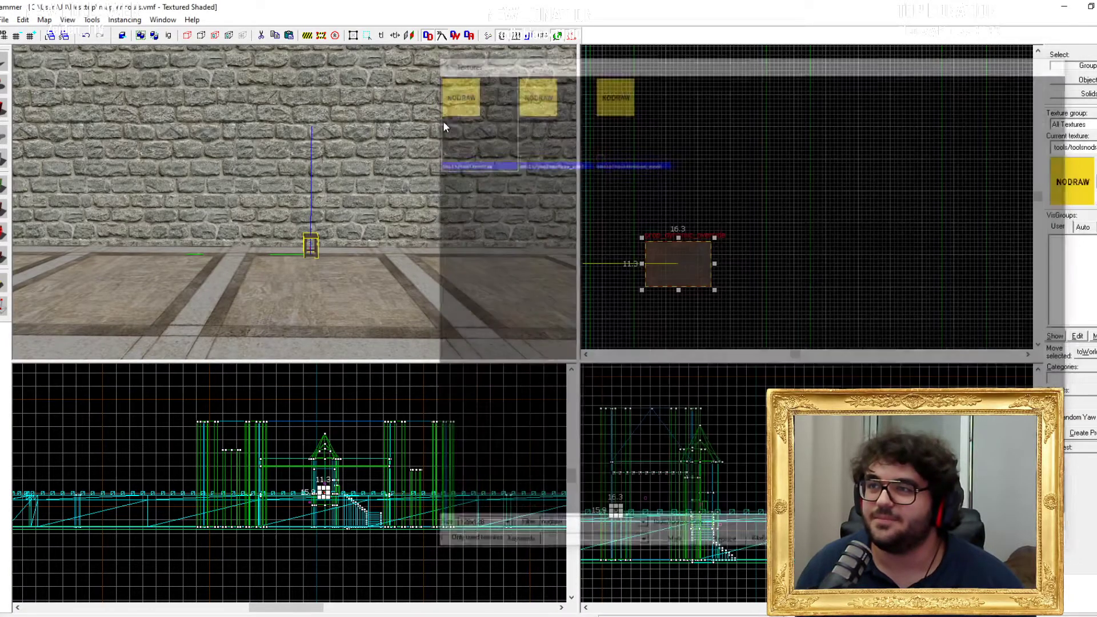
Step: Switch to the Block tool, then back to Selection, and reselect the stool
left_click(3, 160)
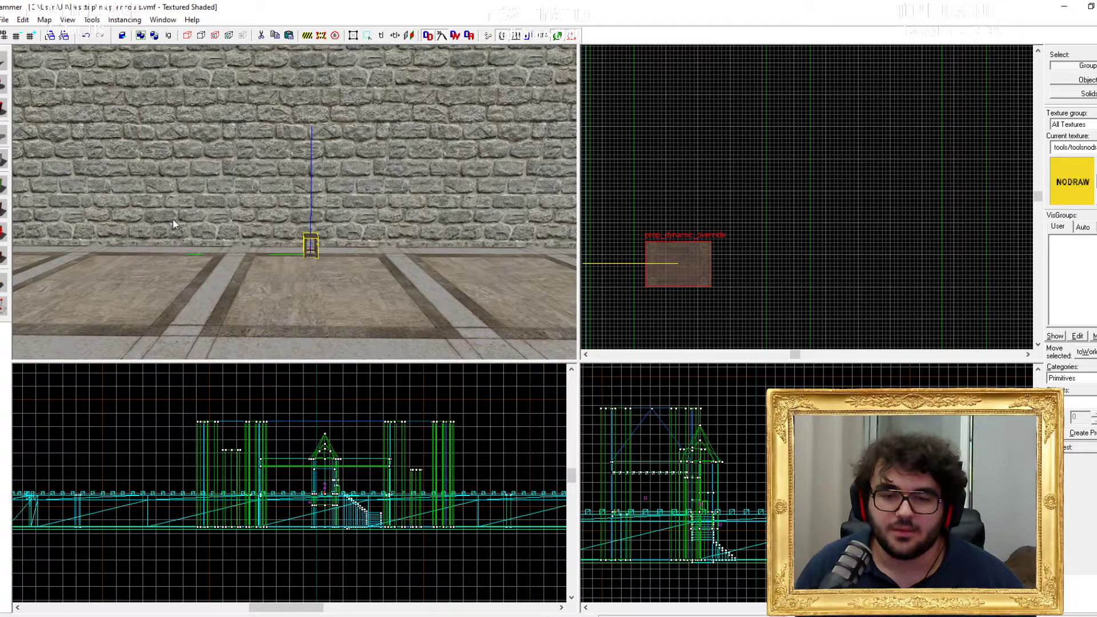
left_click(3, 60)
left_click(346, 500)
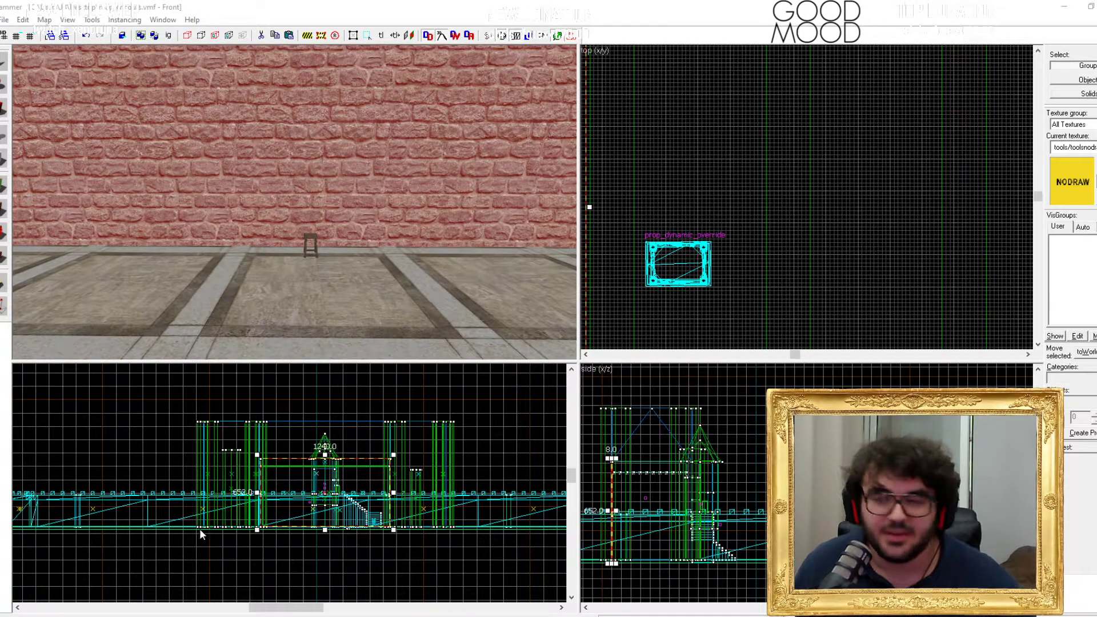
left_click(128, 569)
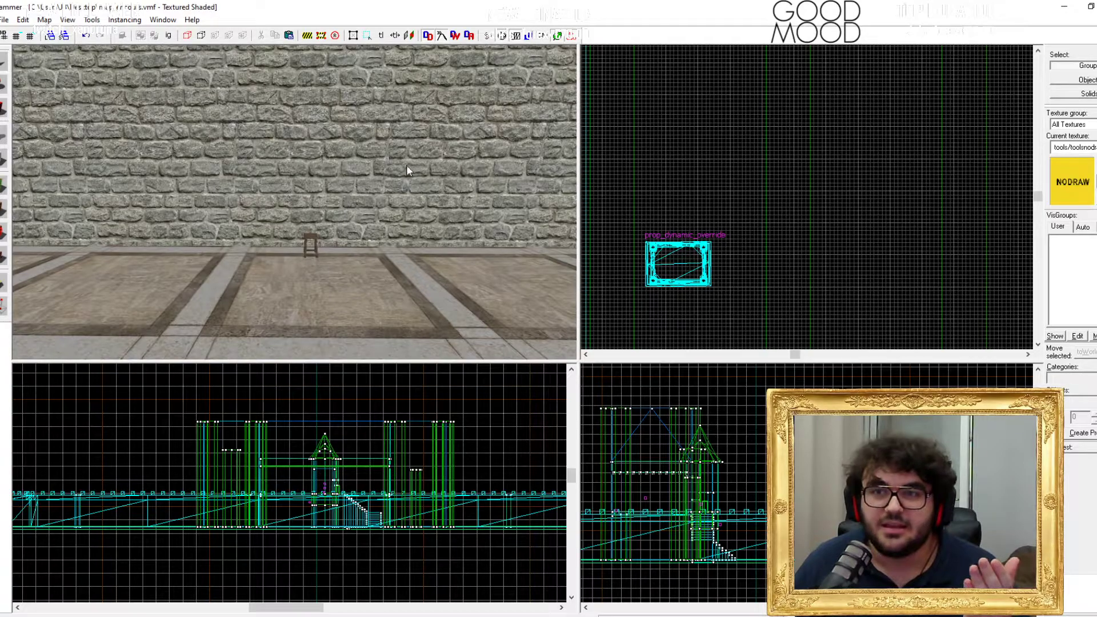
left_click(358, 156)
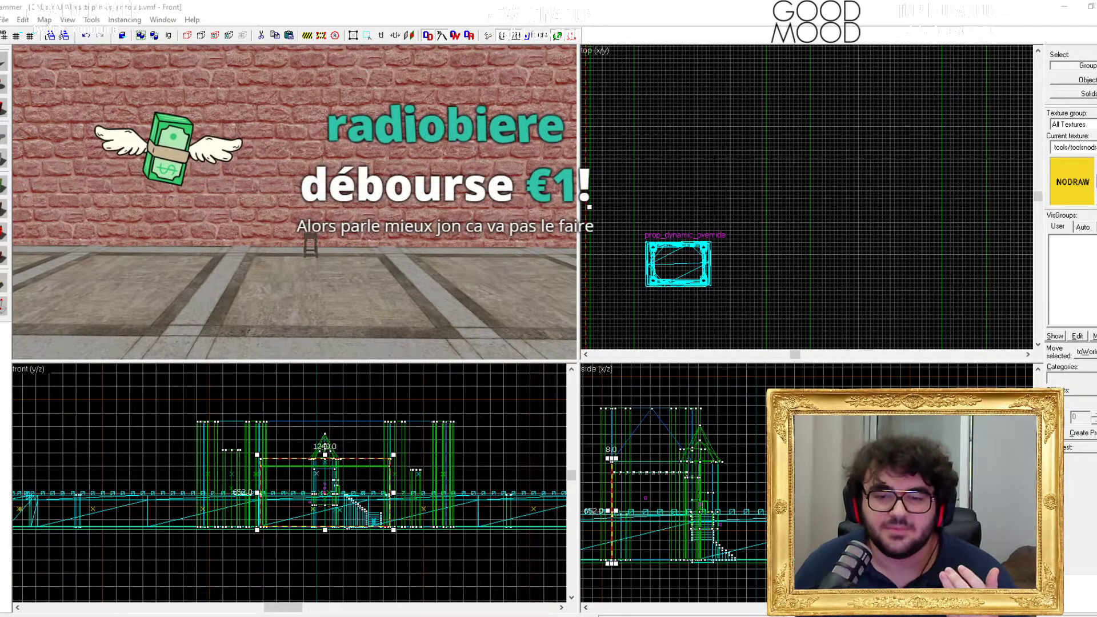
scroll(258, 480, "up", 4)
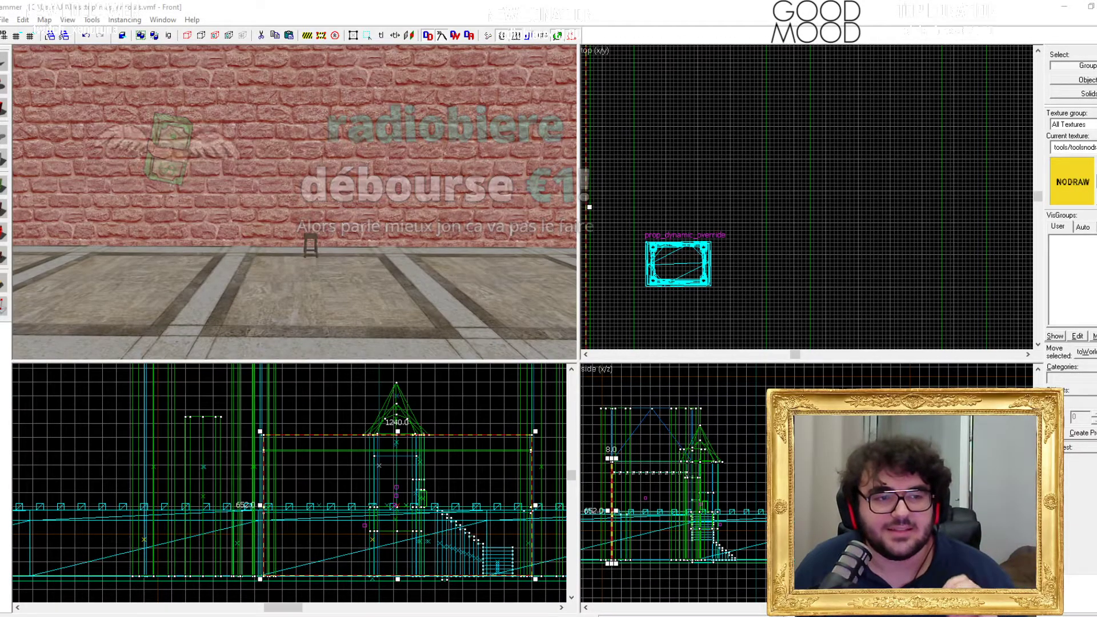
Step: Zoom the front 2D view in and out, then drag Discord's discussions channel up full-screen
scroll(244, 490, "up", 5)
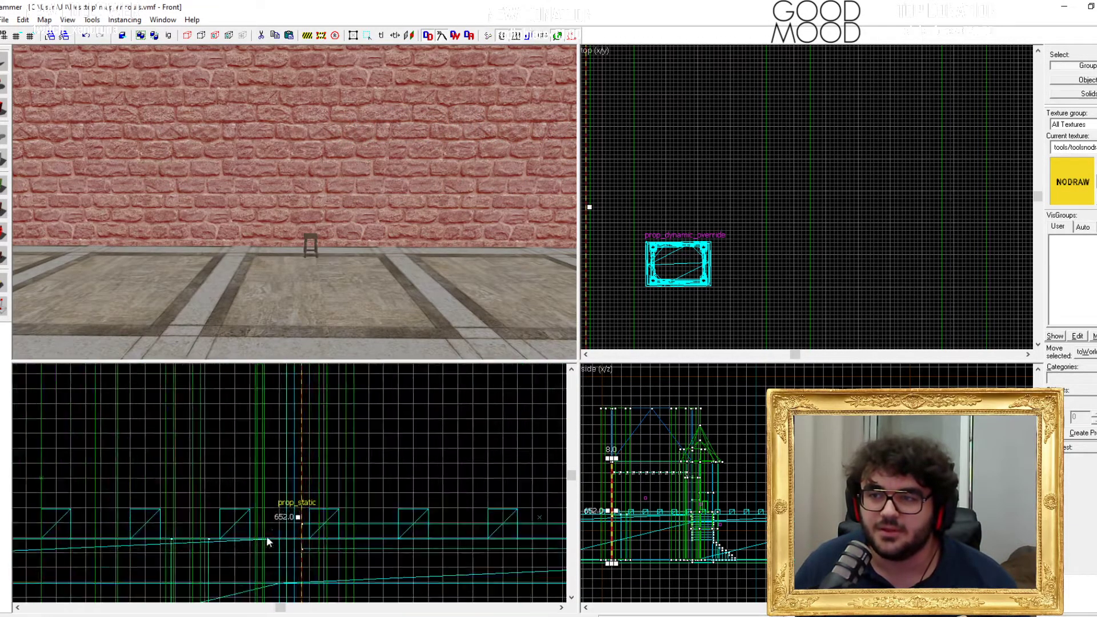
scroll(289, 517, "down", 5)
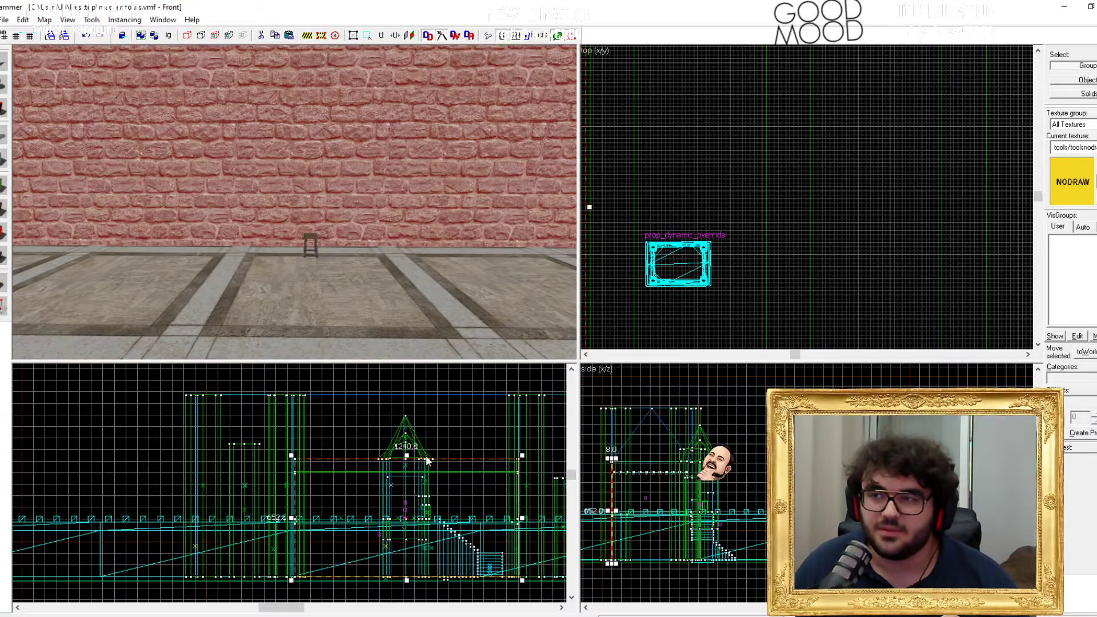
scroll(427, 453, "up", 2)
scroll(343, 497, "down", 1)
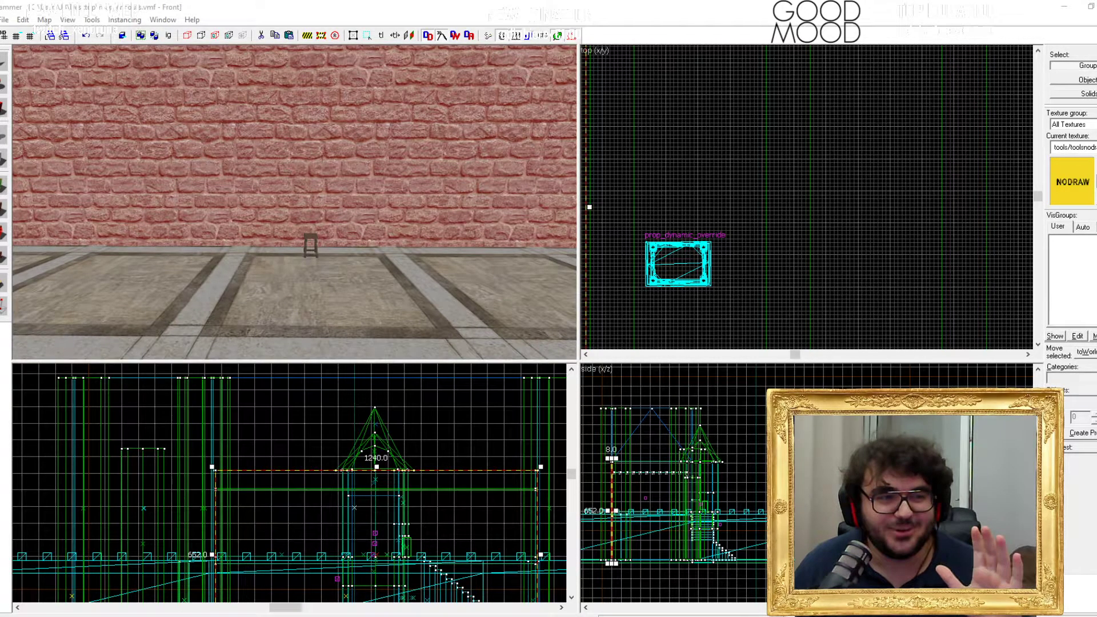
left_click_drag(0, 272, 354, 1)
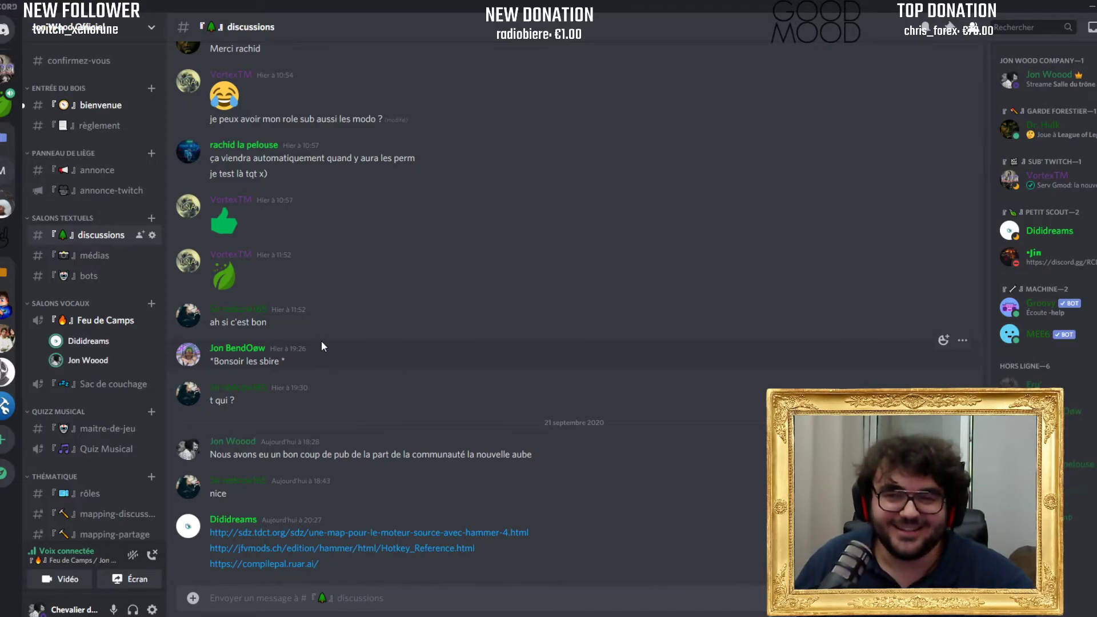
Step: Highlight and clear a chat message, then launch Windows Calculator with the Calculator key
triple_click(261, 362)
left_click(331, 373)
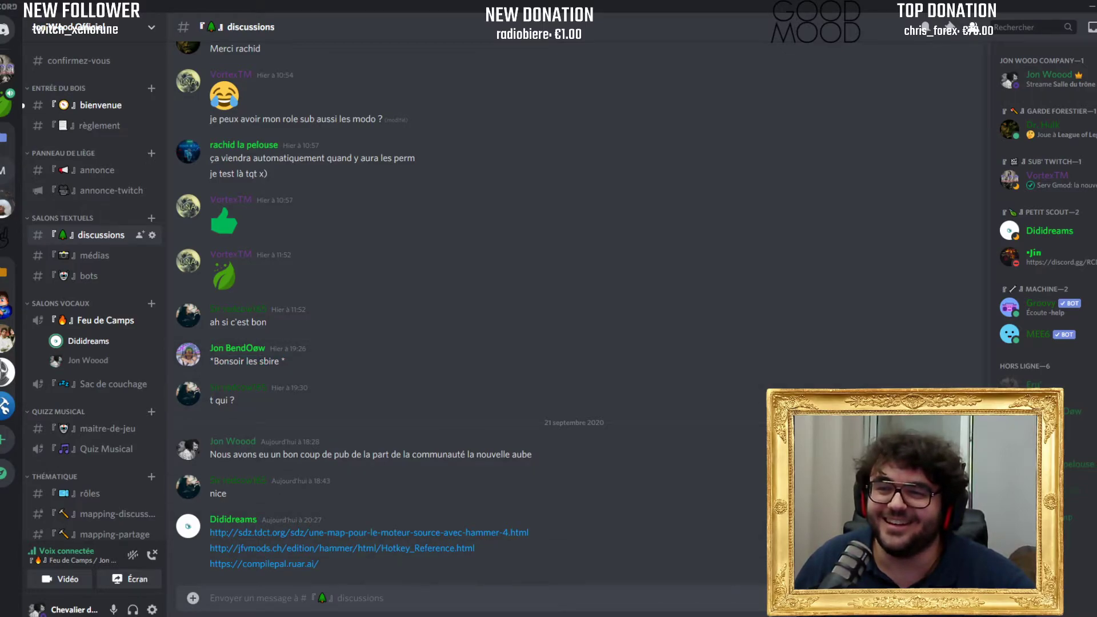
mouse_move(86, 616)
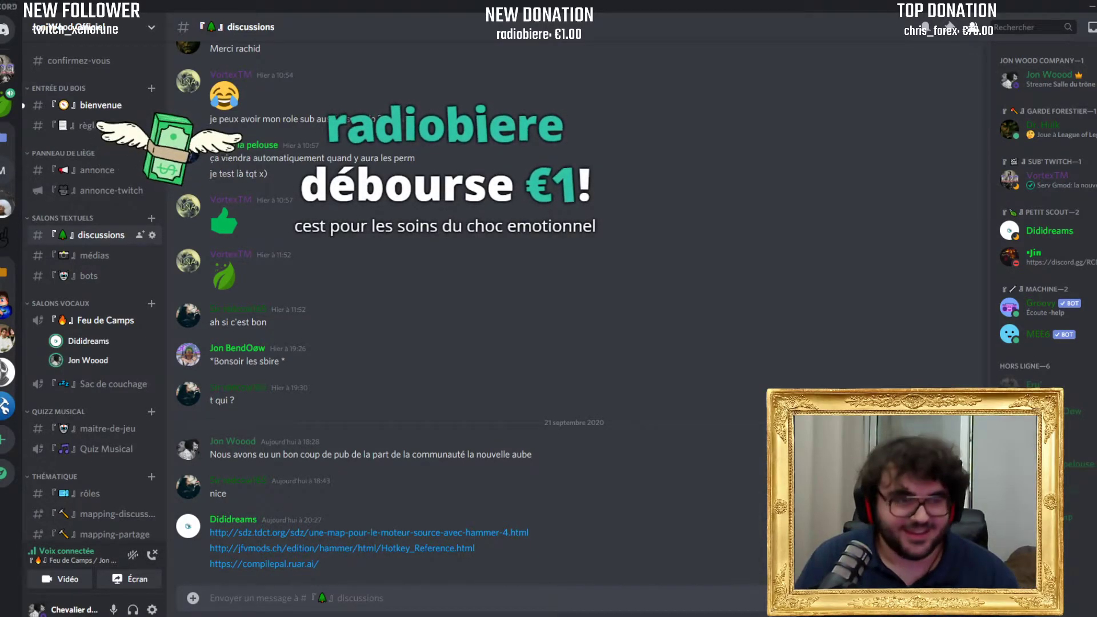
key("XF86Calculator")
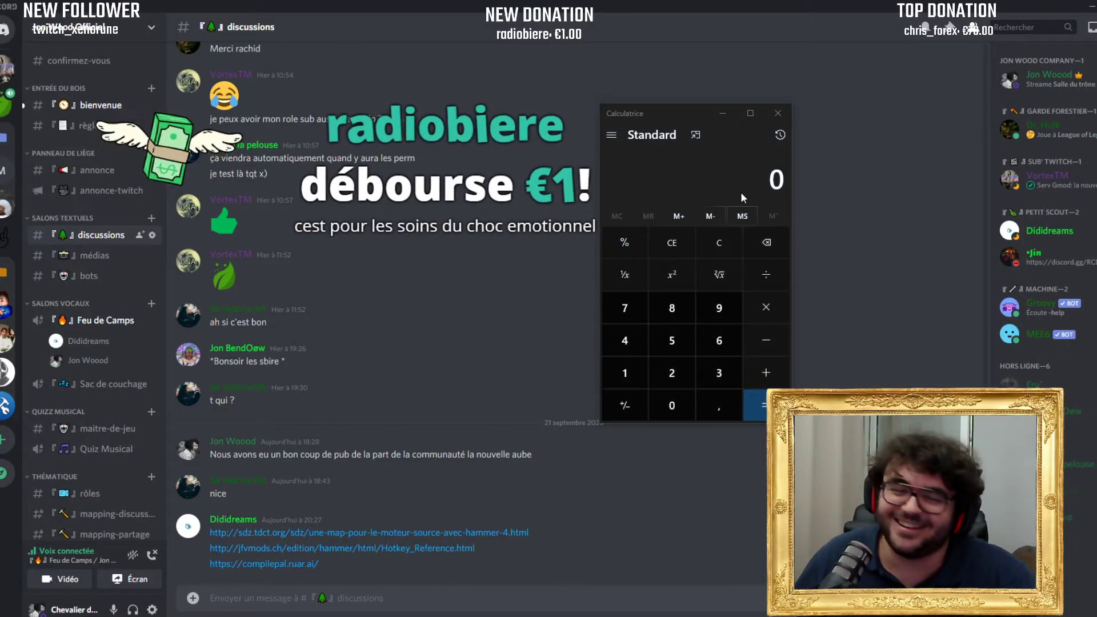
Step: Move the calculator left over the chat and compute 640 + 128
left_click(703, 170)
left_click_drag(683, 115, 577, 126)
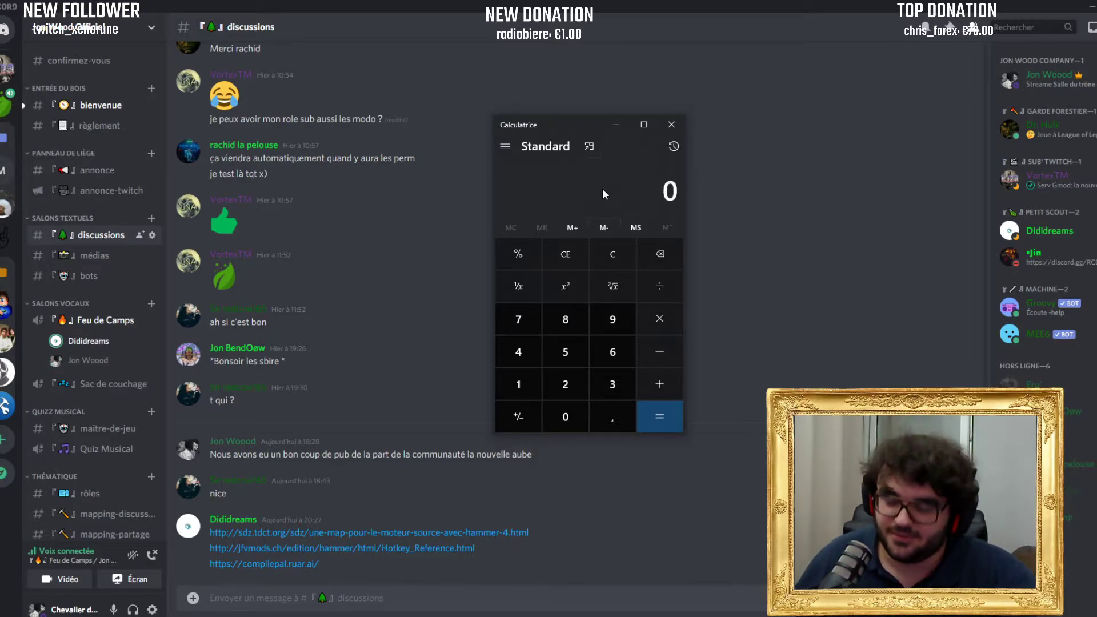
type("64")
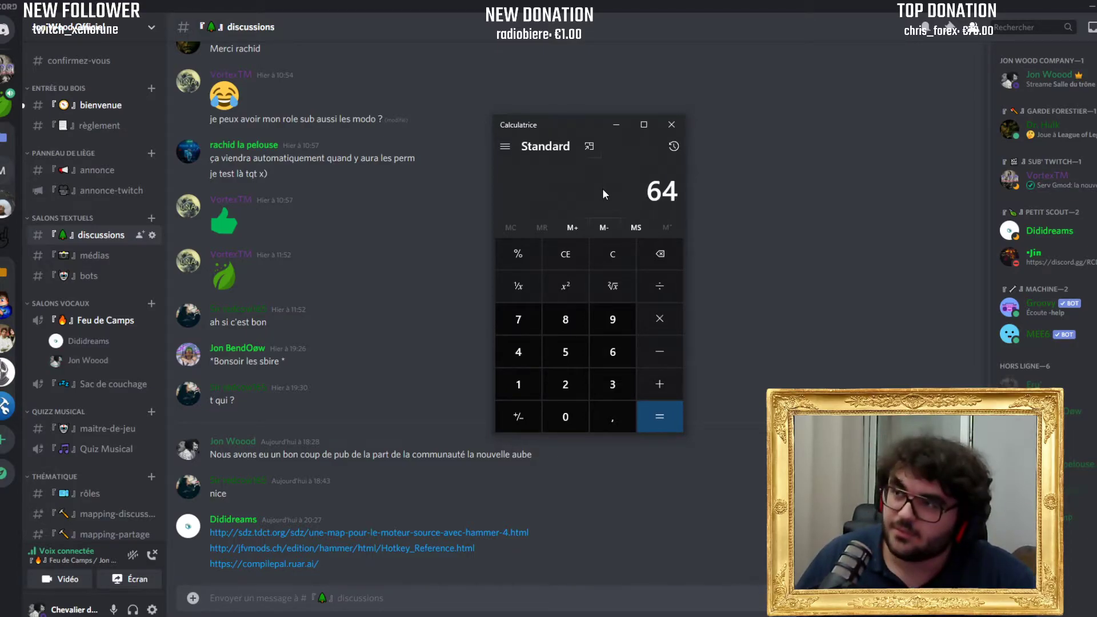
type("0+128")
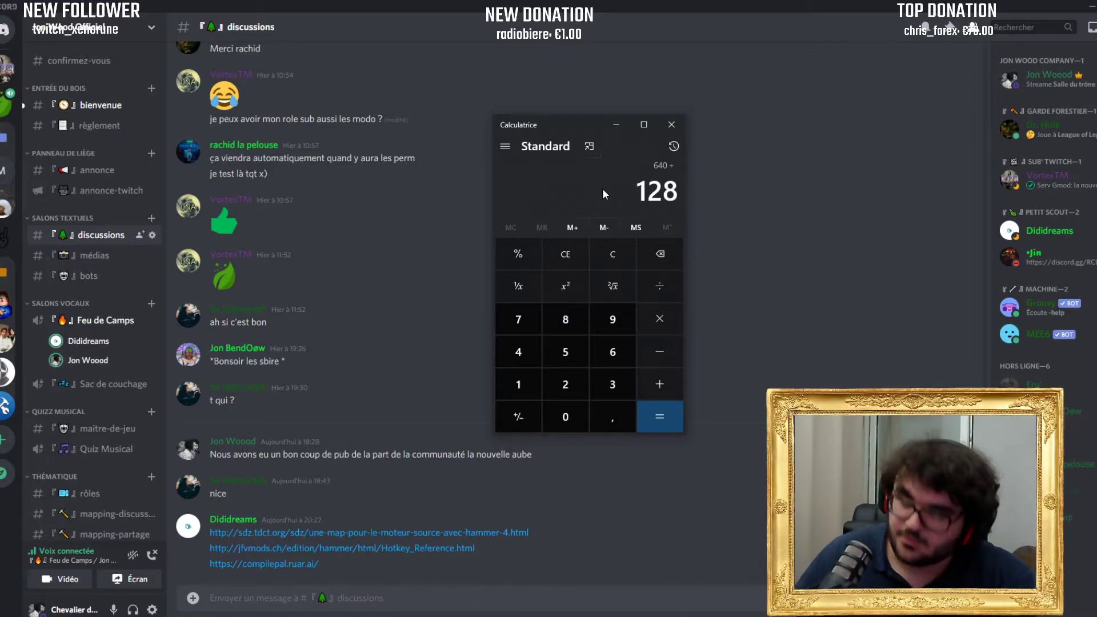
key("Return")
Step: Remove the stray comma and enter 70 + 1 + 1 + 1
type(",")
key("BackSpace")
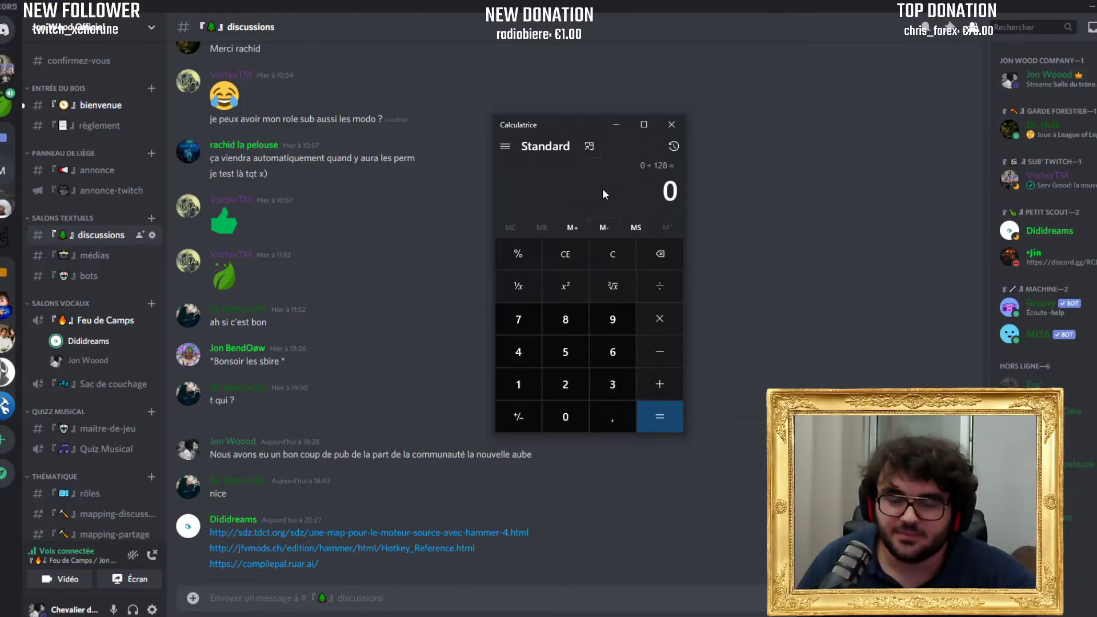
type("70")
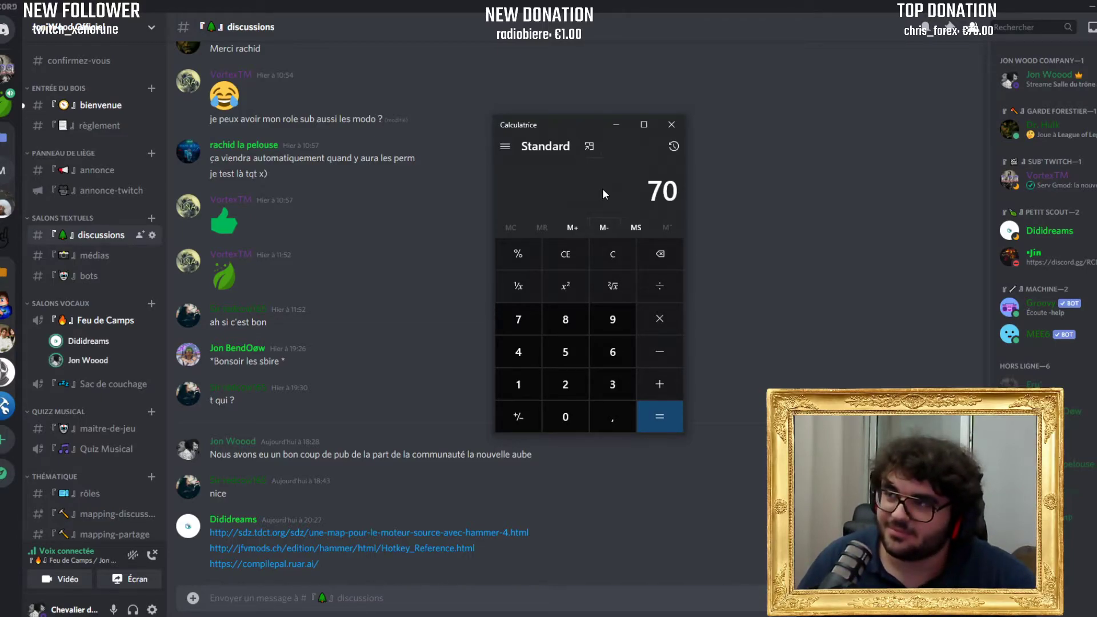
type("+1+1+")
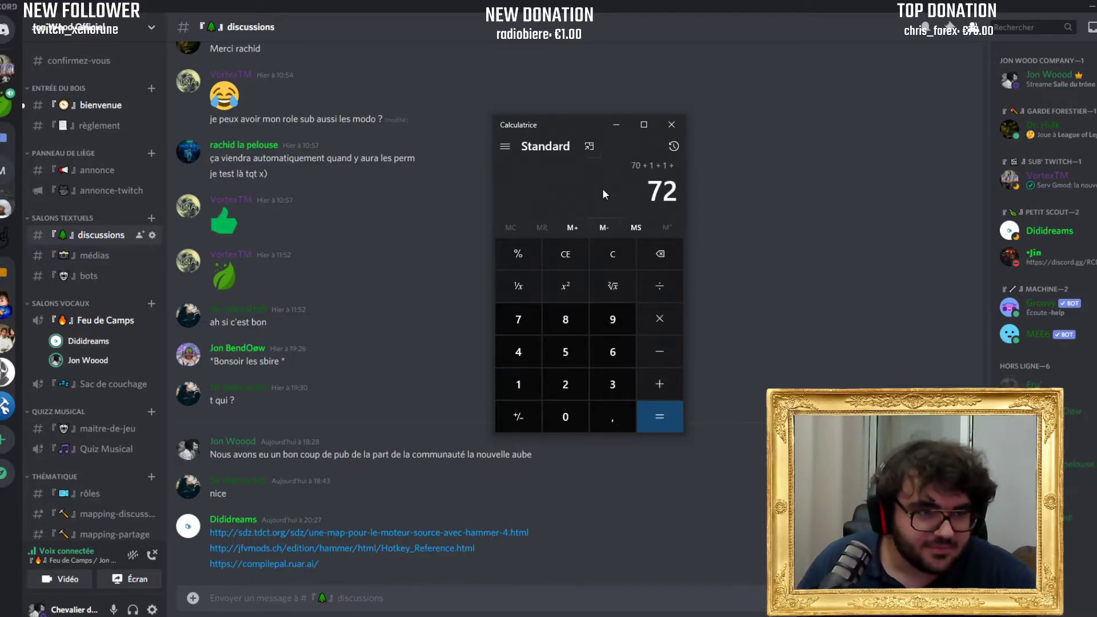